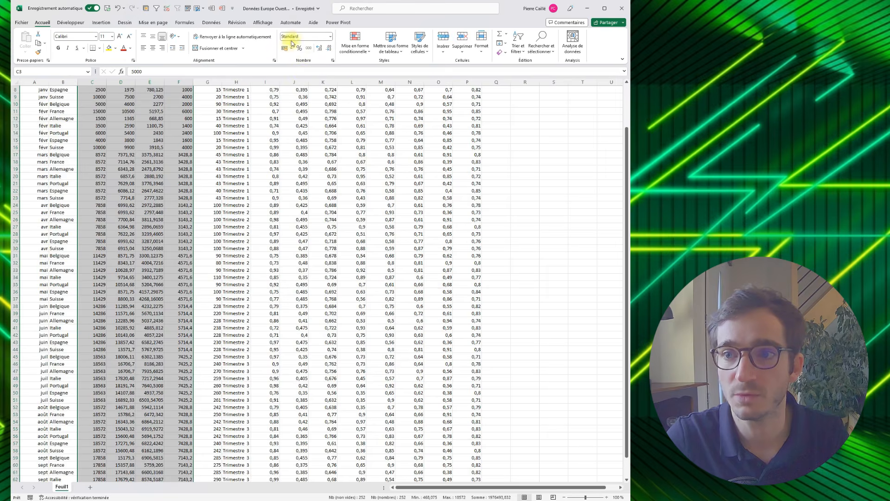
- Format the Objectif, CA Ventes, Bénéfices and Revenus Cibles values as euro amounts without decimals
left_click(327, 50)
left_click(327, 49)
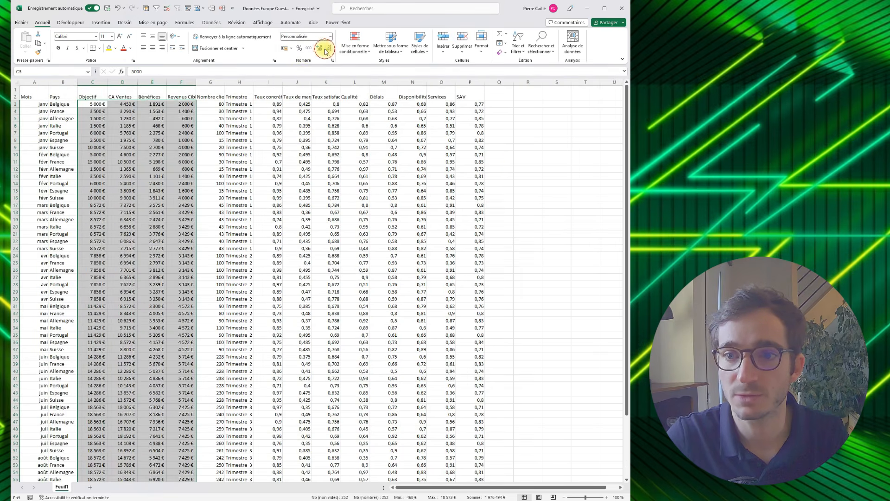
left_click(274, 161)
left_click(212, 103)
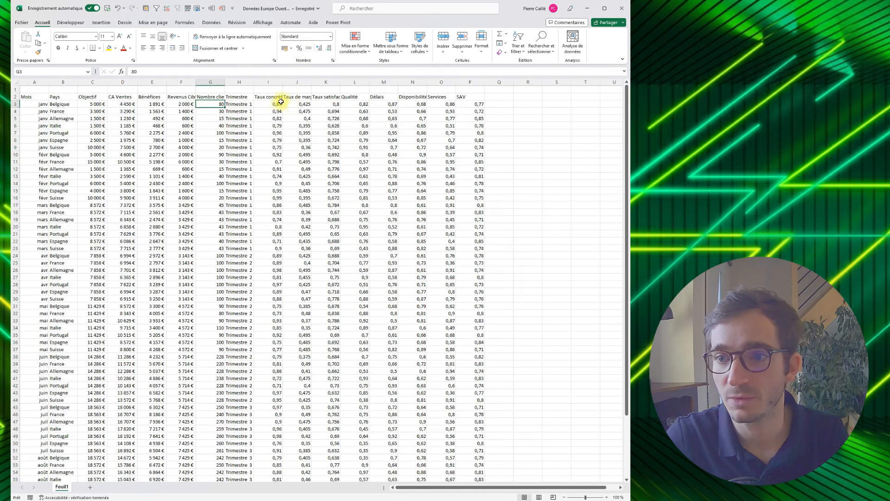
- Format all values in columns I to P, from the concretisation rate through SAV, as percentages
left_click_drag(267, 102, 465, 140)
left_click_drag(465, 251, 480, 467)
scroll(424, 299, "up", 4)
left_click(300, 48)
left_click(305, 148)
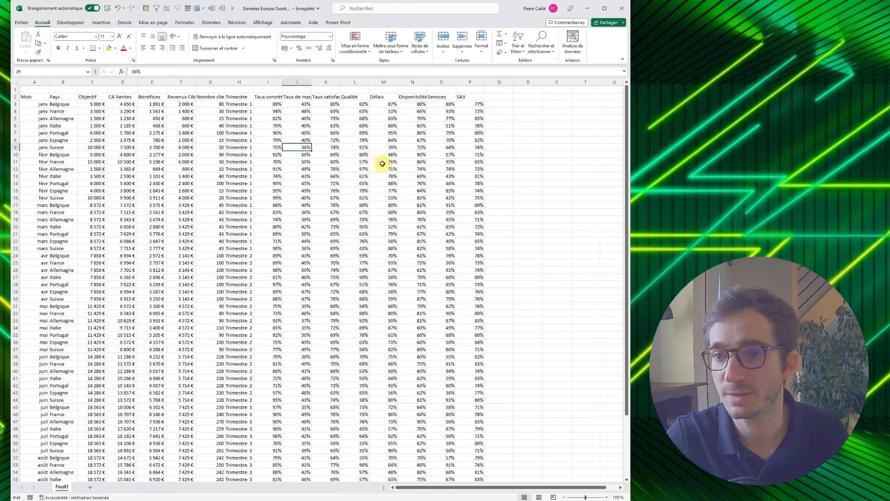
- Convert the whole data range into a table with headers, applying a medium blue banded style and clearing existing formatting
key("ctrl+a")
scroll(366, 162, "down", 3)
scroll(361, 160, "up", 3)
left_click(390, 46)
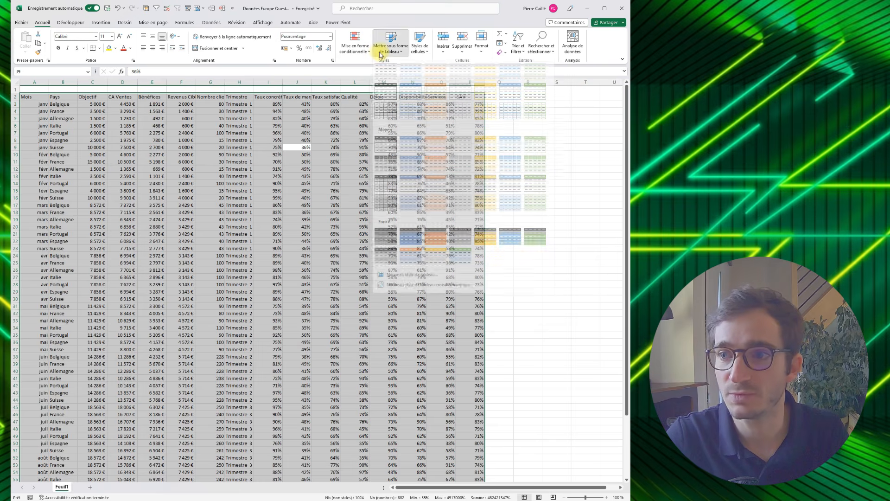
right_click(510, 150)
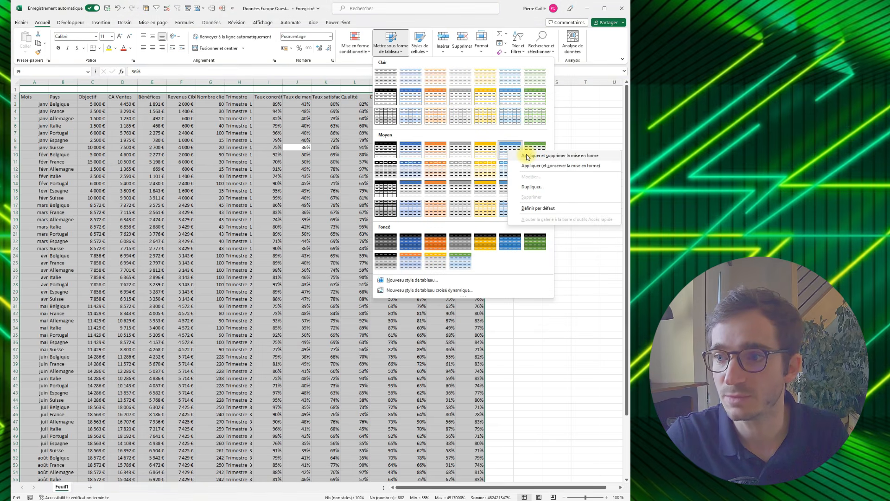
left_click(527, 157)
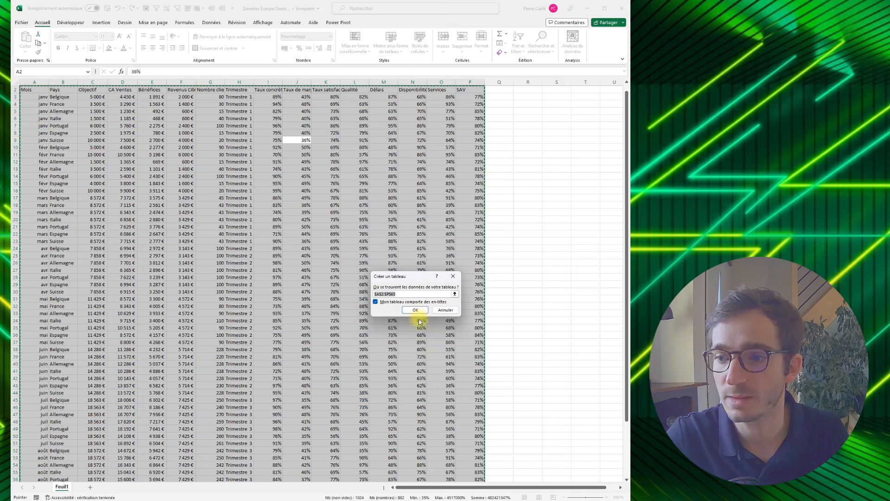
left_click(416, 310)
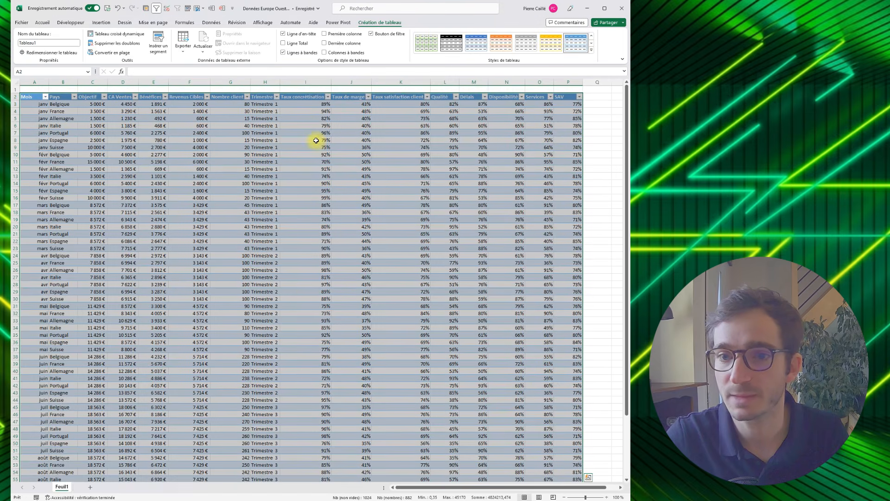
- Autofit the Délais column and centre the contents of every cell in the sheet horizontally
double_click(488, 82)
left_click(394, 133)
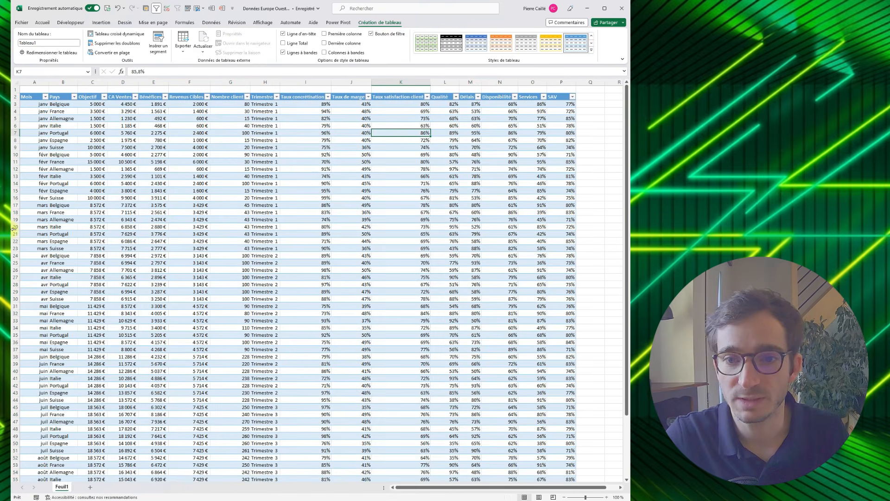
left_click(16, 82)
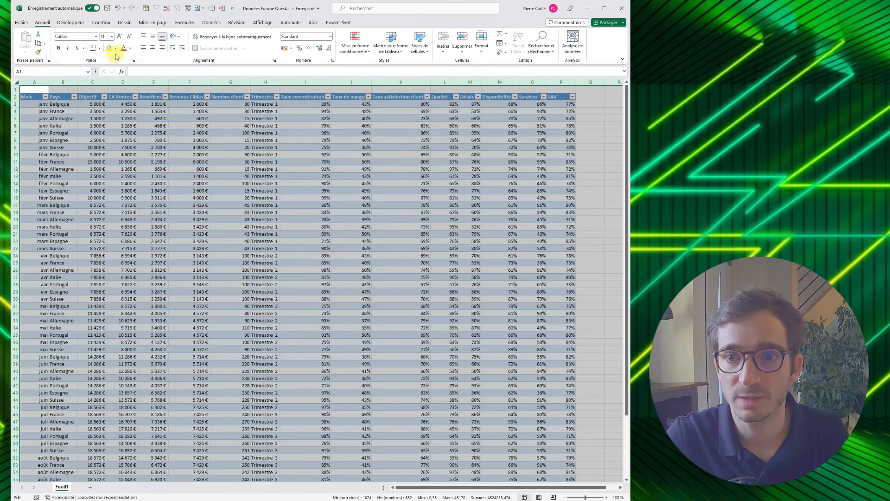
left_click(150, 48)
left_click(123, 154)
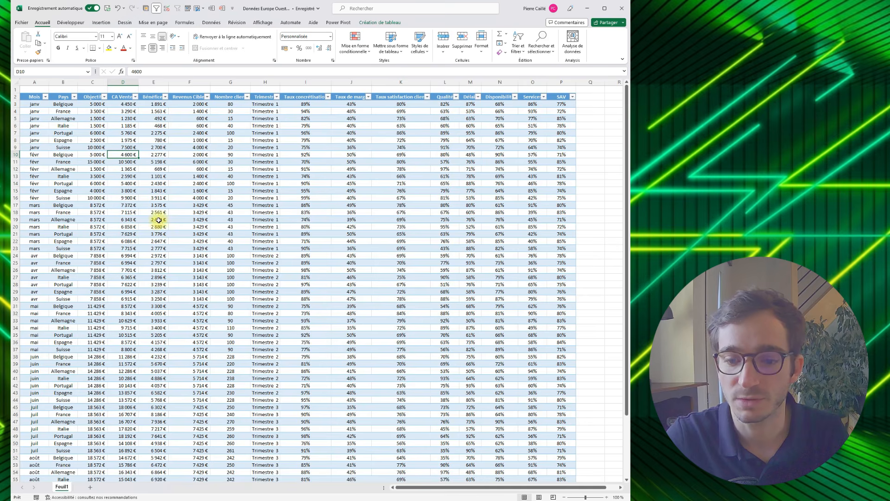
- Rename the data sheet as BD and colour its tab red
double_click(65, 488)
type("B")
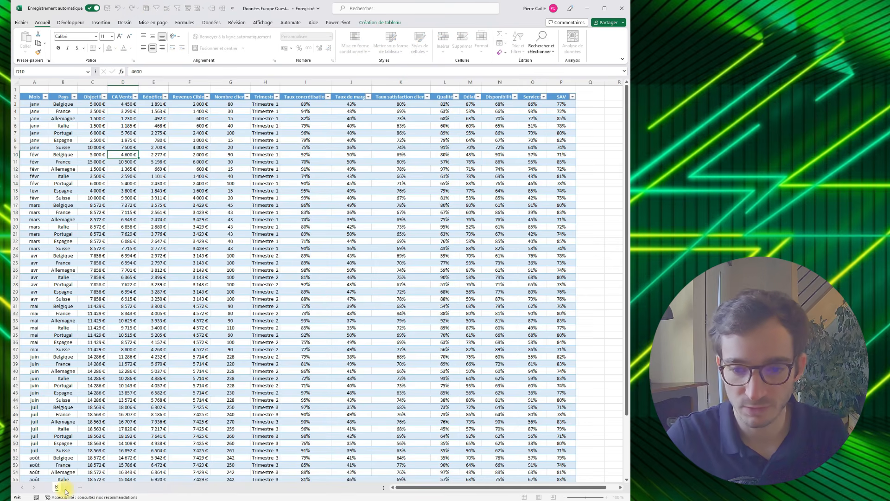
key("Return")
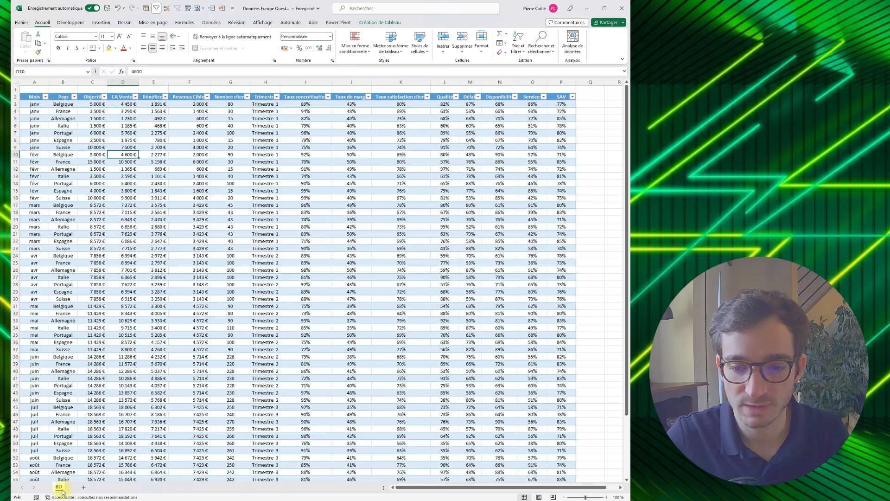
right_click(58, 487)
mouse_move(94, 429)
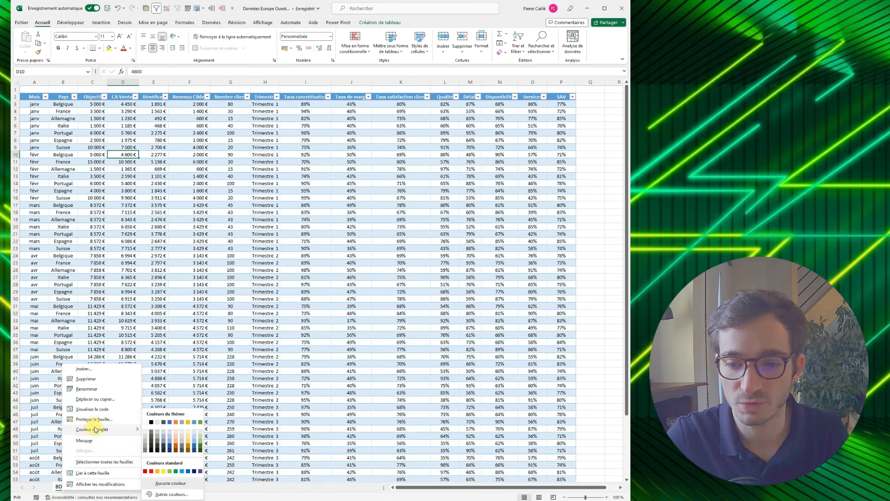
left_click(155, 460)
left_click(185, 400)
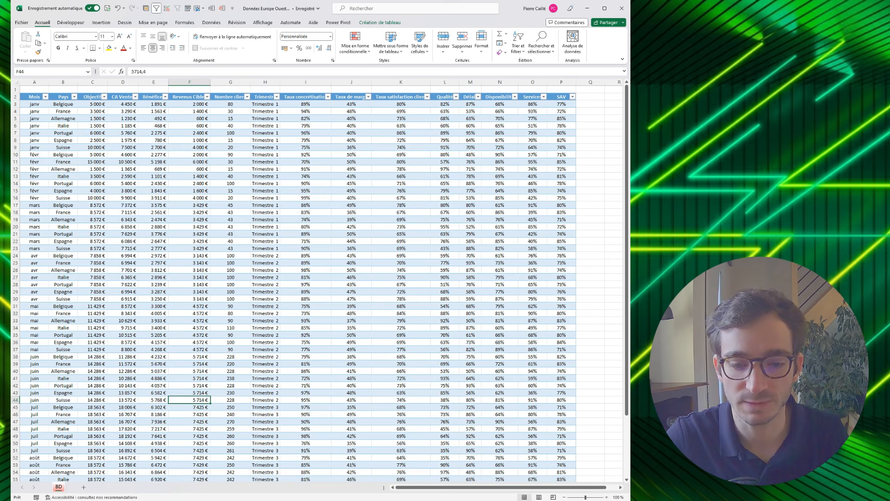
- Switch to the Chrome browser, search the web for "symbole cadenas" in a new tab and copy the closed padlock character
key("alt+Tab")
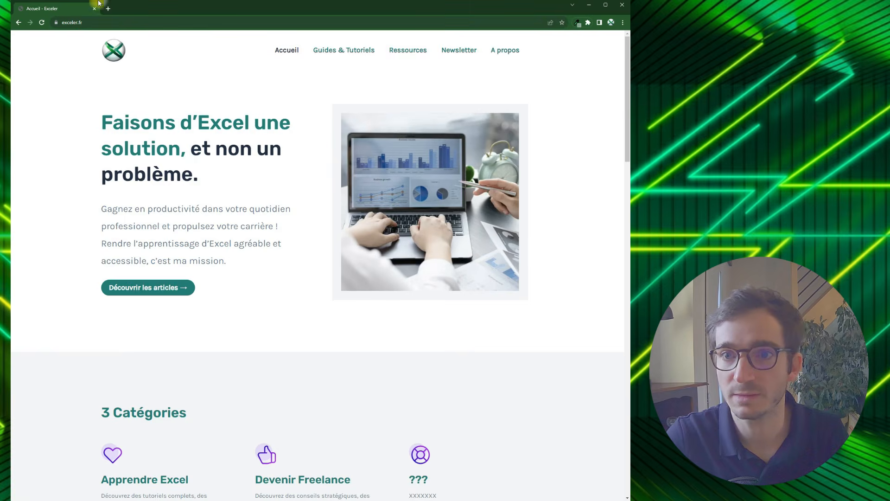
left_click(108, 9)
left_click(109, 22)
type("sym")
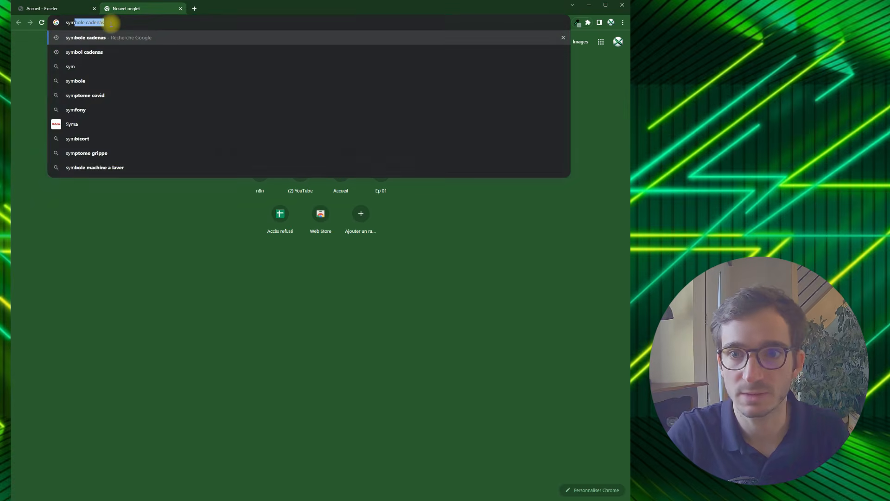
key("Return")
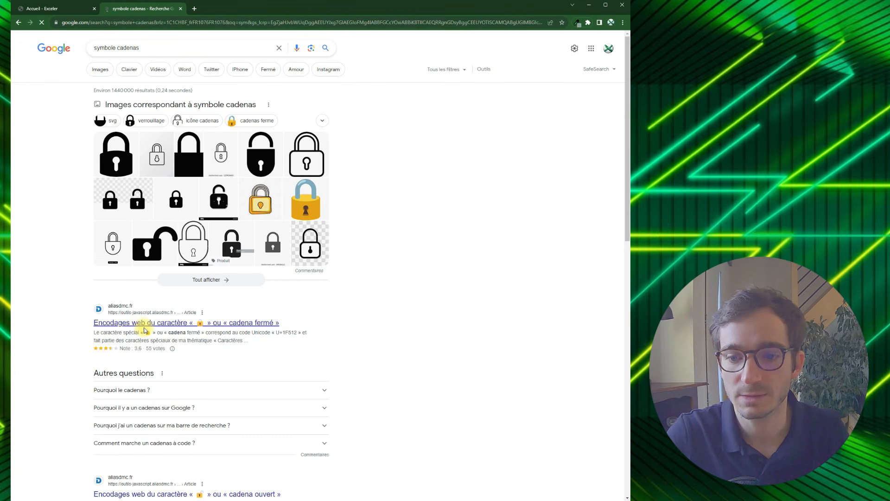
key("ctrl+c")
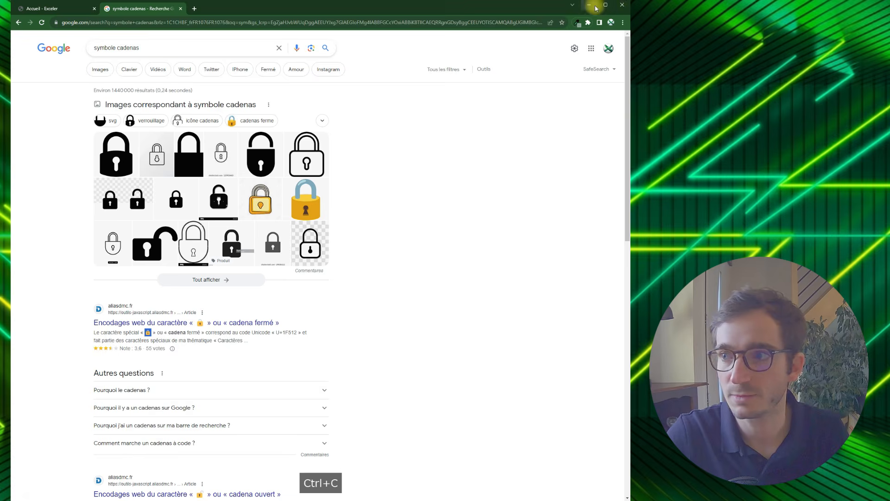
- Return to the Excel workbook and insert the copied padlock character in front of BD in the sheet name
key("alt+Tab")
right_click(58, 491)
double_click(55, 490)
key("ctrl+v")
key("ctrl+v")
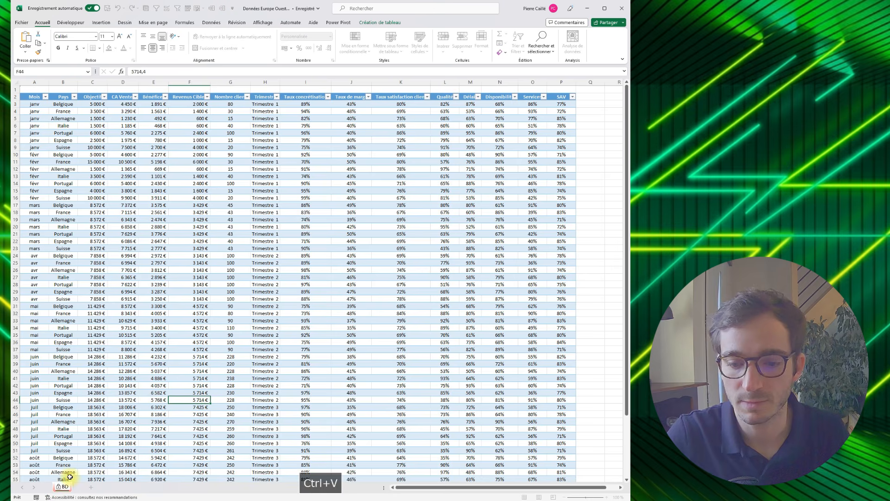
left_click(103, 459)
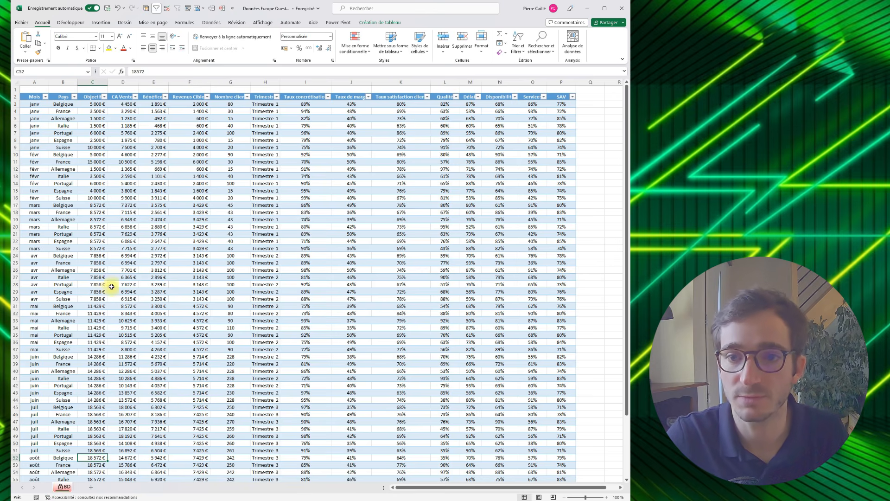
- Add a new sheet, place it before the BD sheet and name it Tableau bord
left_click(91, 487)
left_click_drag(90, 491, 55, 491)
double_click(60, 487)
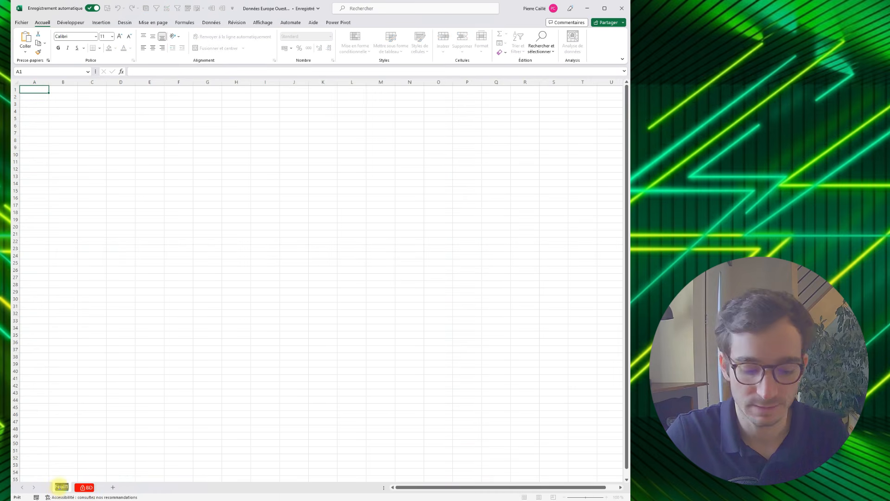
type("Tableau de")
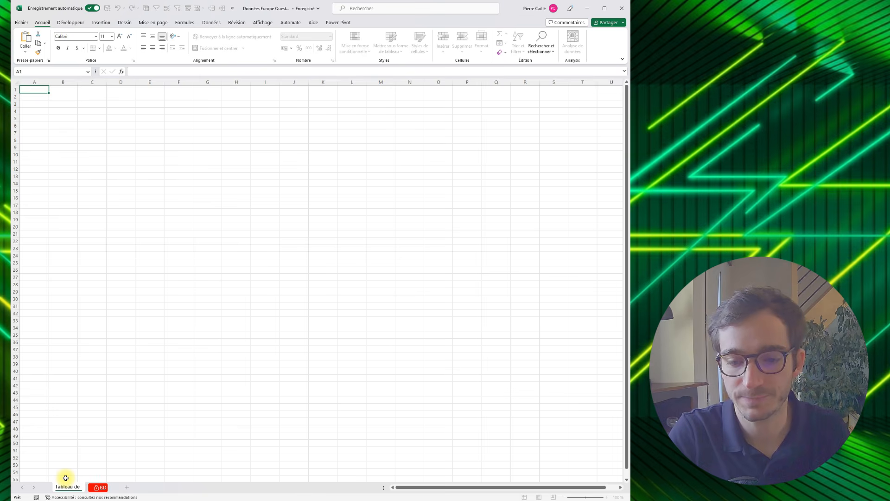
type("d")
key("Return")
- Add a sheet between Tableau bord and BD and name it Données traités
left_click(134, 490)
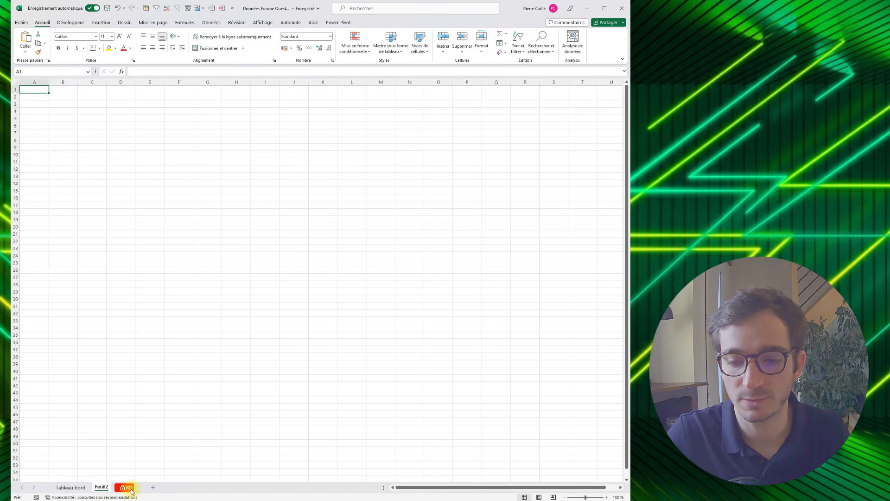
double_click(99, 489)
type("Données")
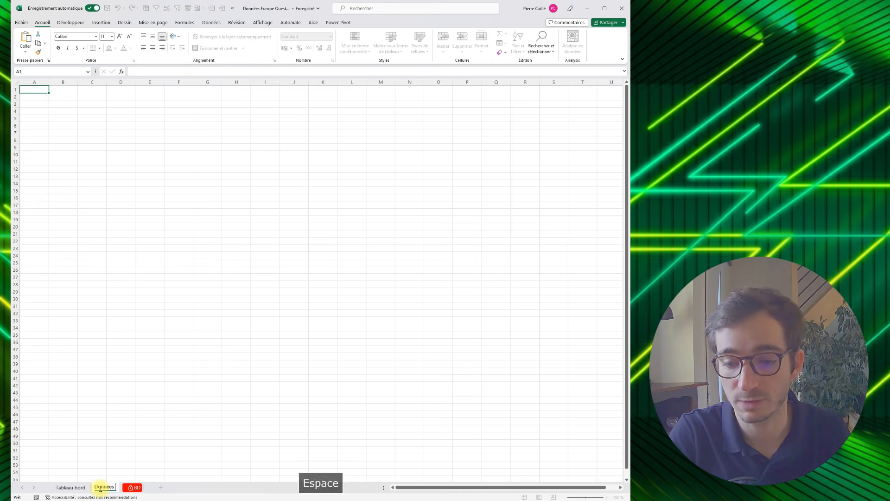
type(" traités")
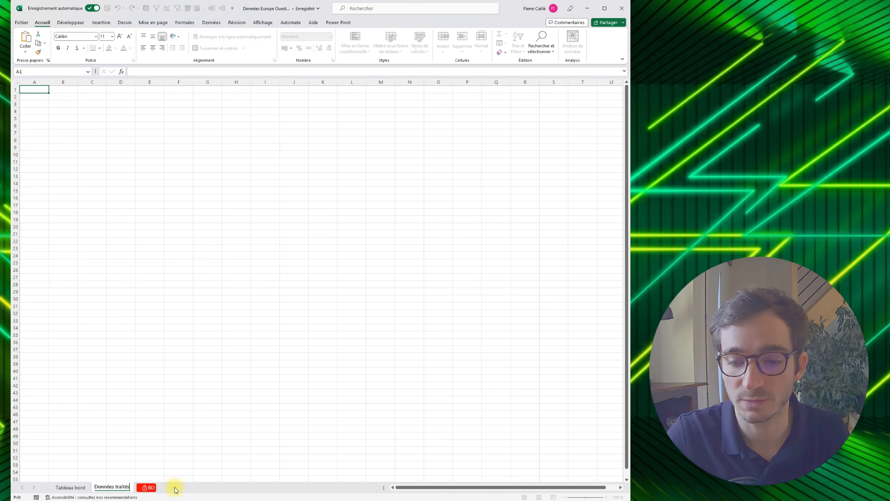
- Add a sheet between Données traités and BD and name it Contacts mails
left_click(163, 489)
double_click(149, 489)
type("Contacts mails")
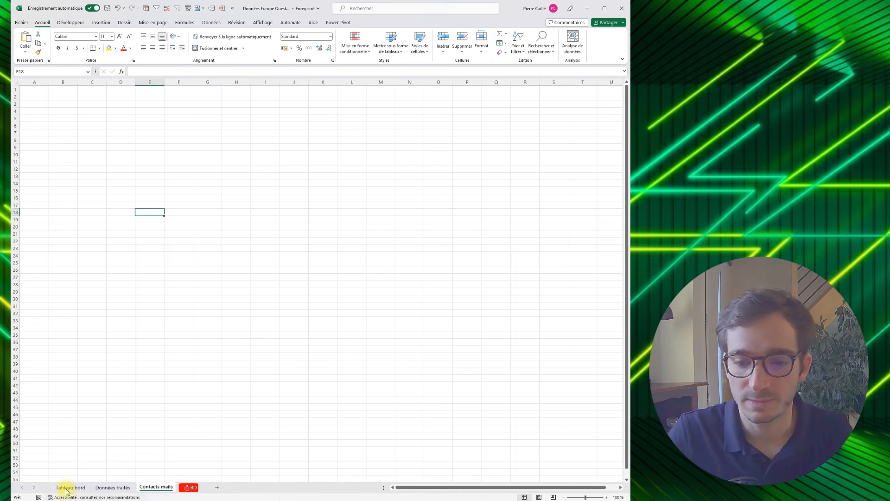
- Group all four sheets, starting from Tableau bord, and set the height of row 1 to 50
left_click(67, 490)
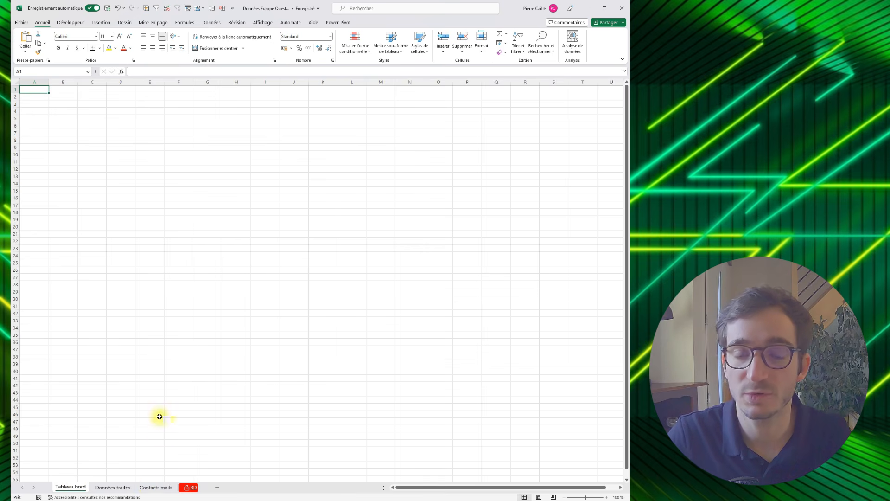
left_click(93, 103)
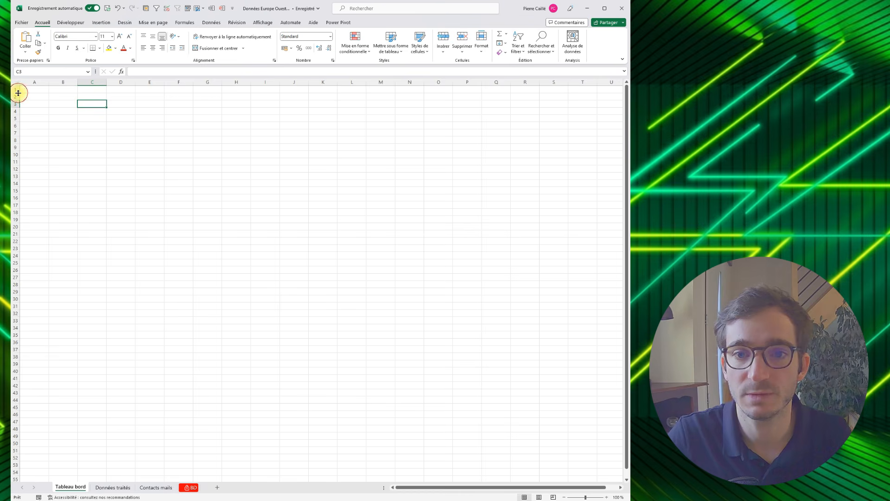
left_click(16, 89)
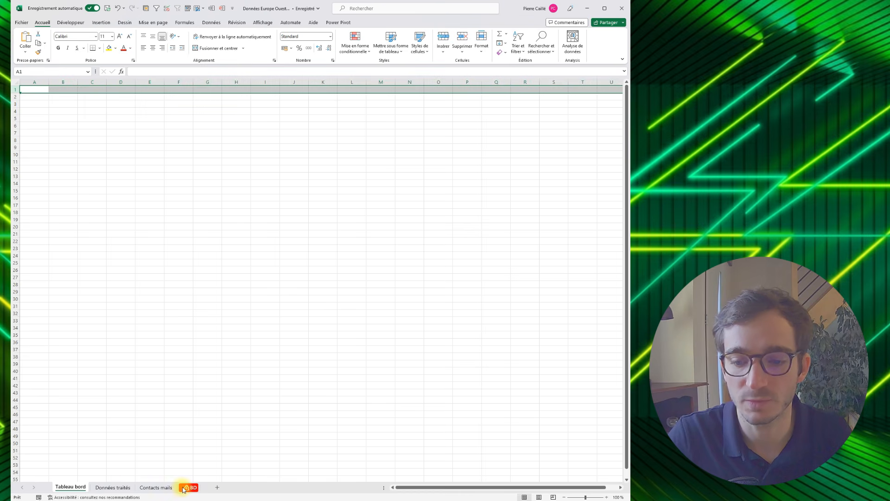
left_click(26, 103)
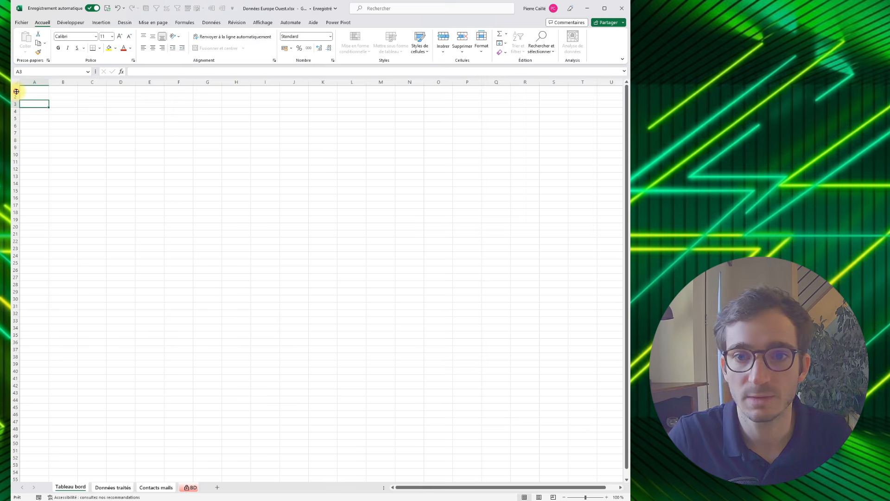
left_click(16, 90)
left_click(483, 46)
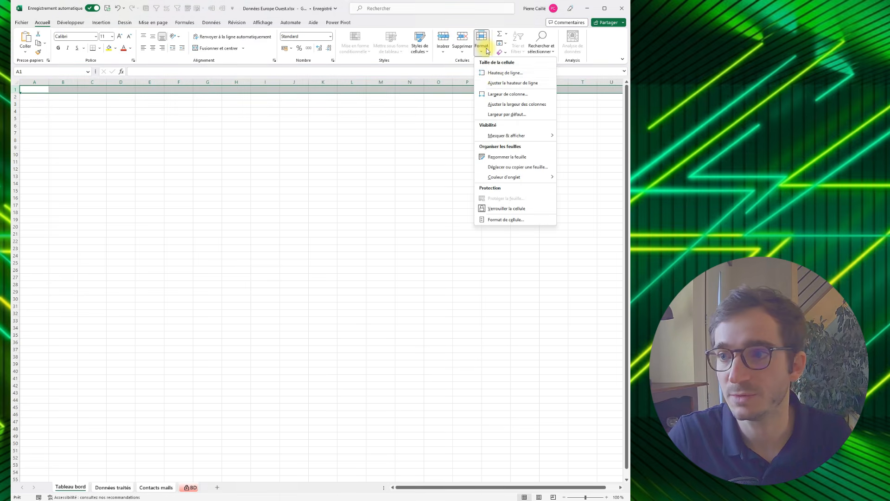
left_click(492, 75)
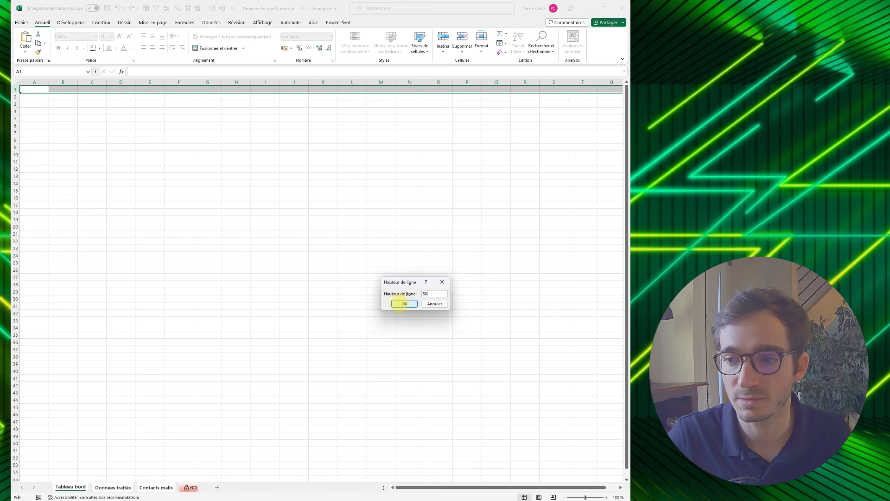
left_click(408, 304)
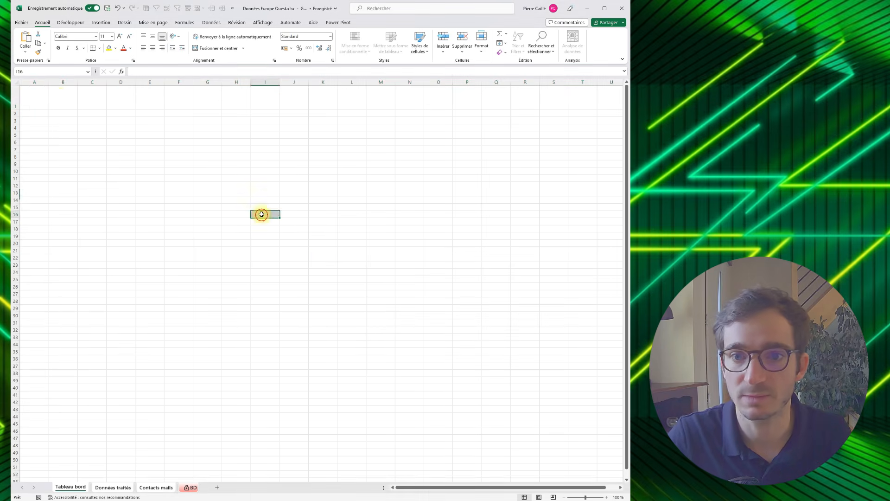
left_click_drag(24, 96, 601, 481)
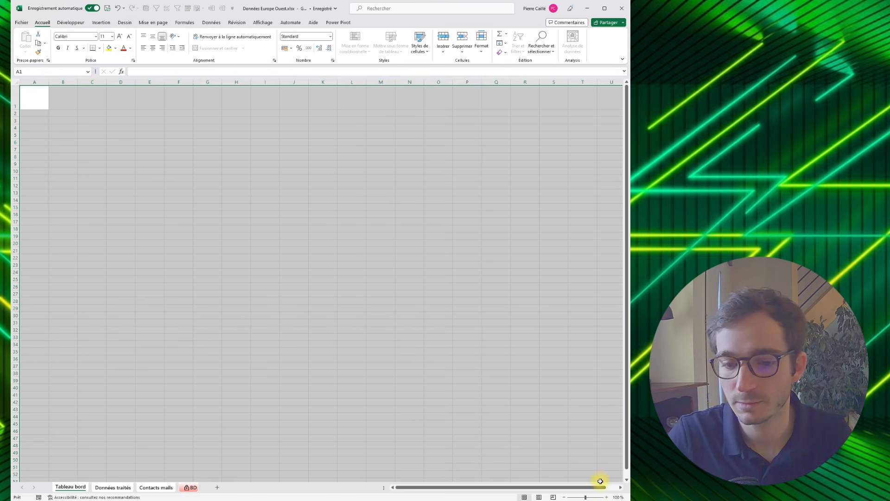
left_click(115, 48)
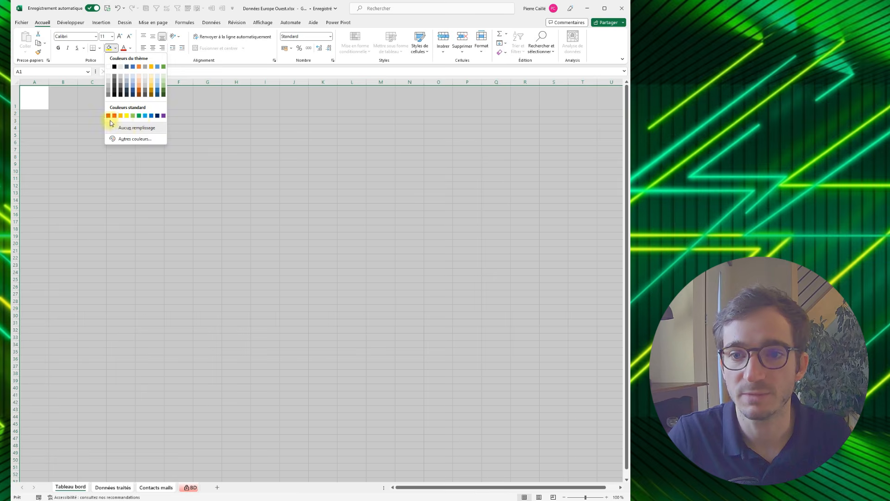
key("Escape")
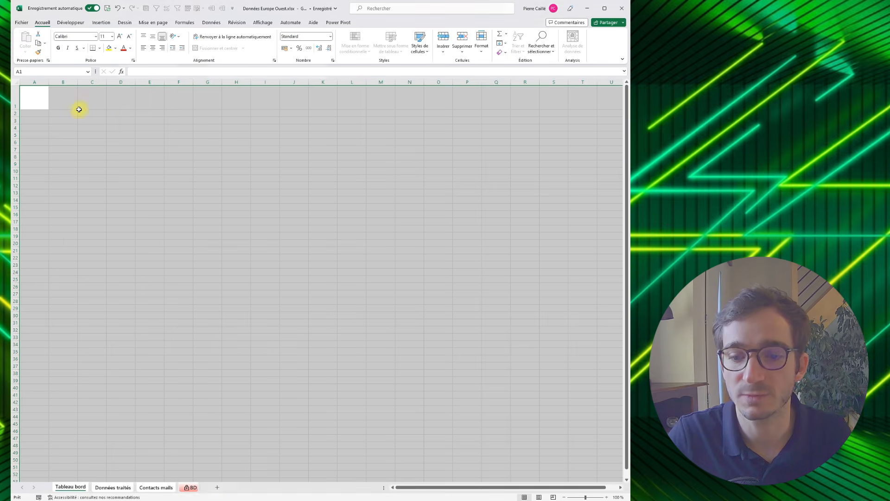
- Go to the BD sheet alone and select cell R3, in the empty area beside the table
left_click(192, 488)
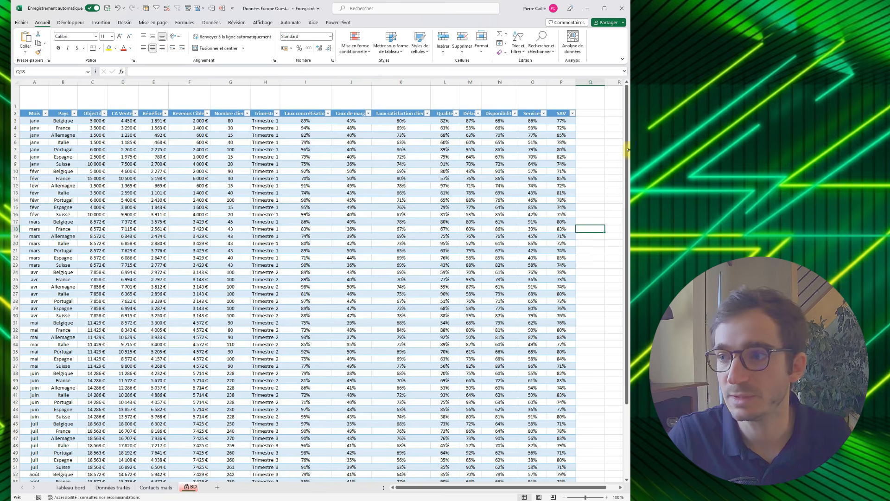
left_click(608, 122)
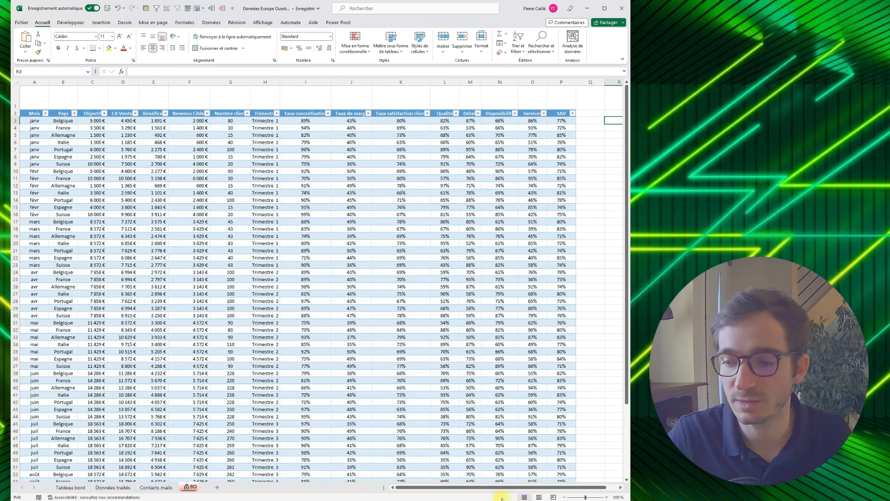
left_click(621, 487)
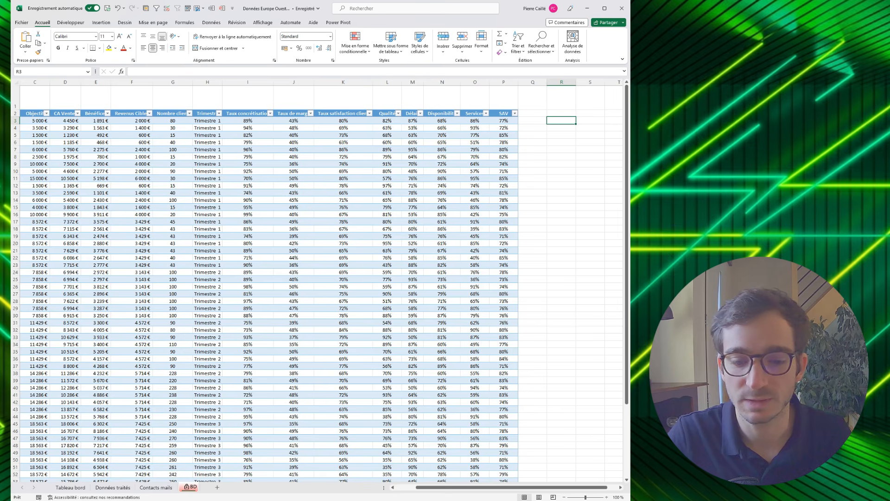
- Switch to the browser and sample the teal heading colour #268373 on the exceler.fr home page with ColorZilla
key("alt+Tab")
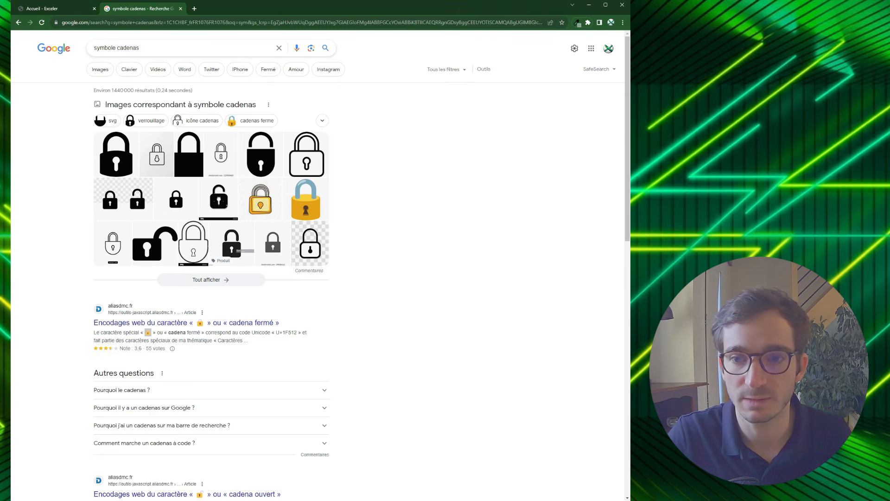
left_click(77, 7)
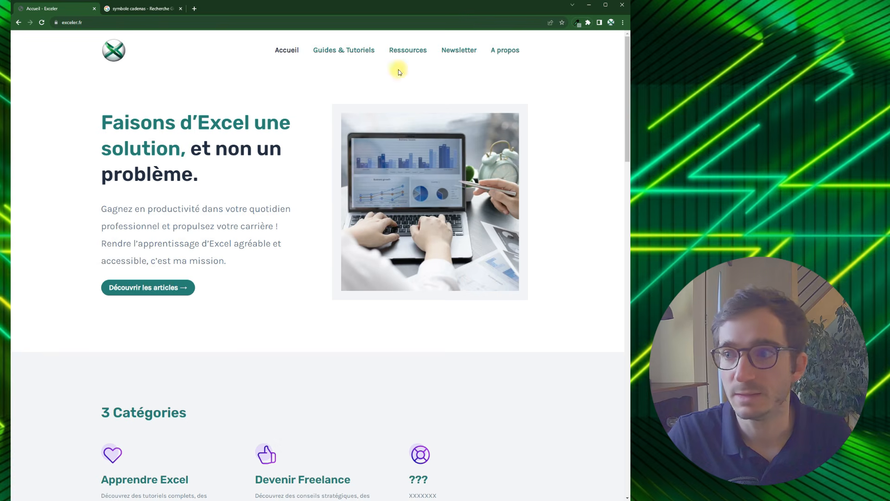
left_click(577, 23)
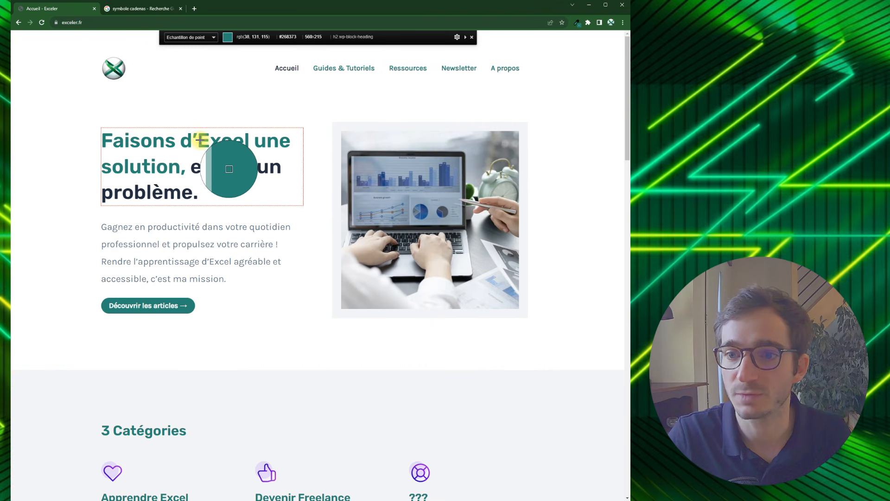
left_click(199, 140)
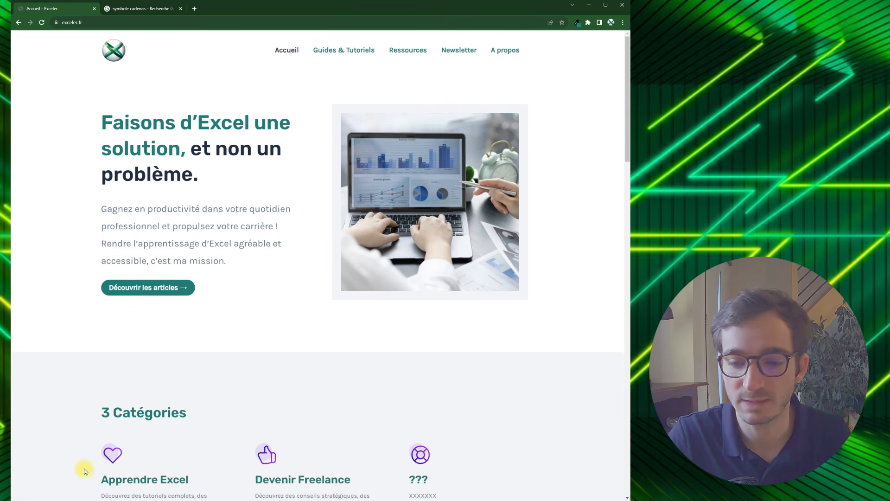
- Return to the Excel workbook and fill cell R3 of BD with the custom colour #268373
left_click(14, 499)
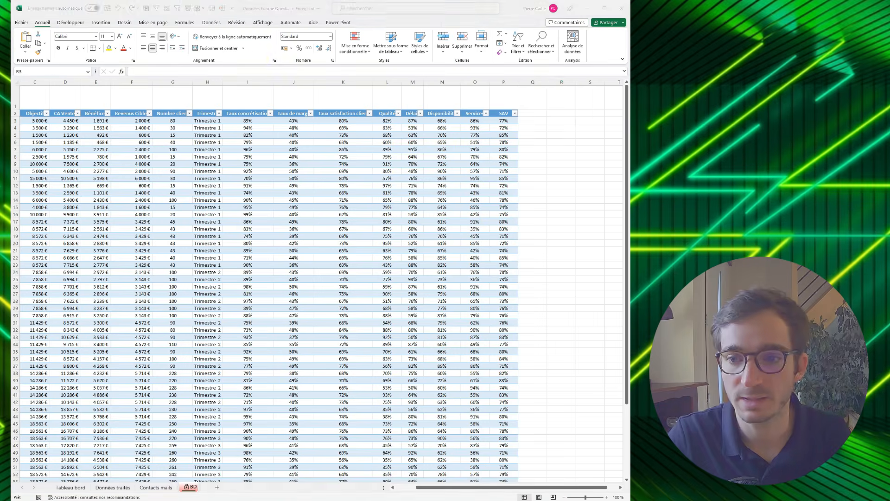
left_click(116, 49)
left_click(119, 136)
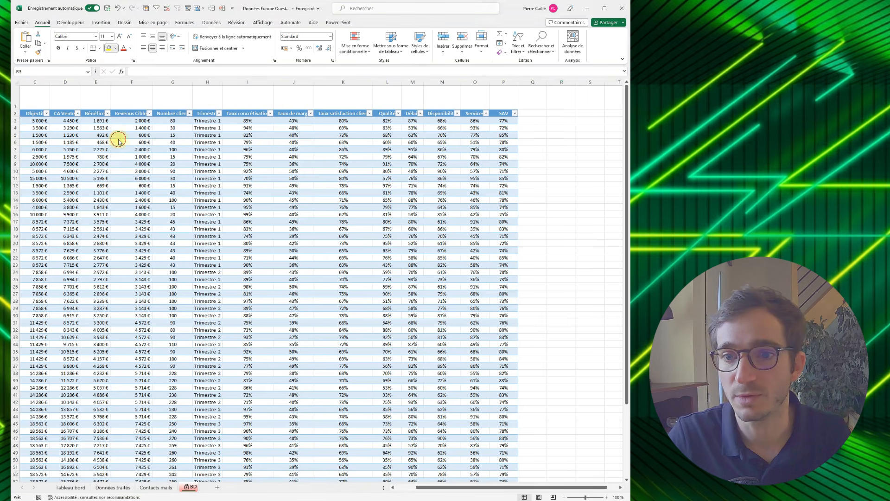
left_click(399, 233)
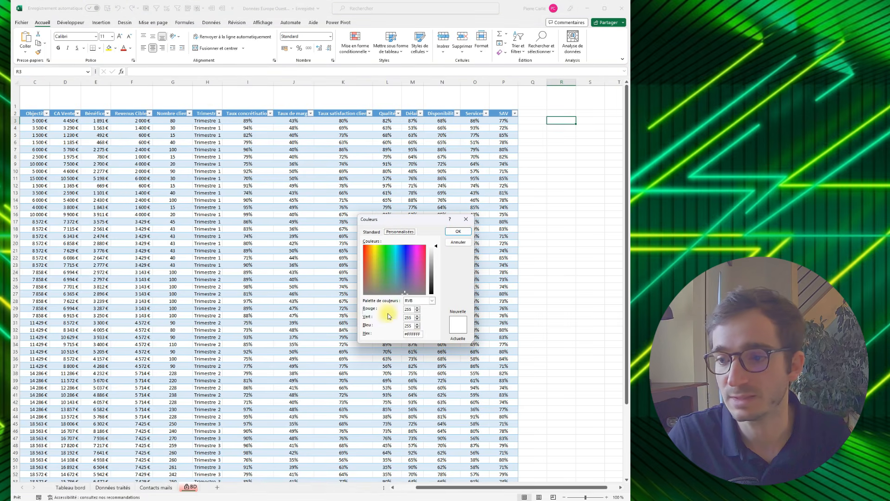
left_click_drag(421, 334, 399, 337)
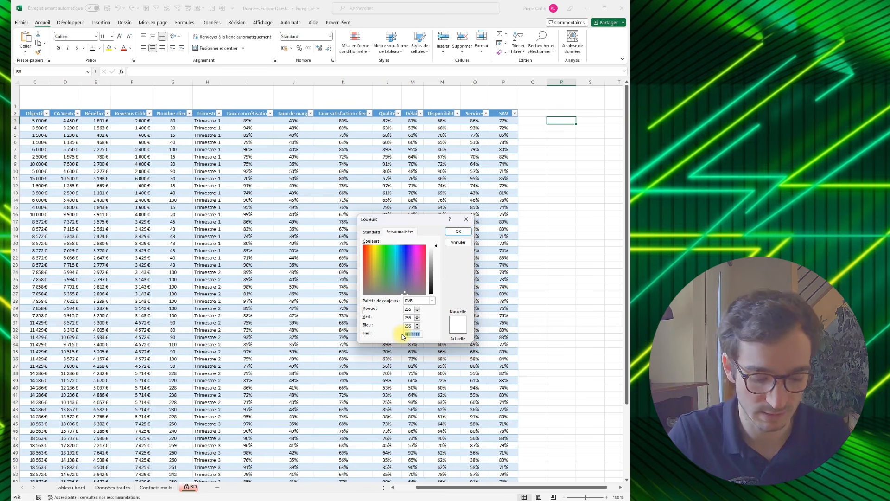
key("ctrl+v")
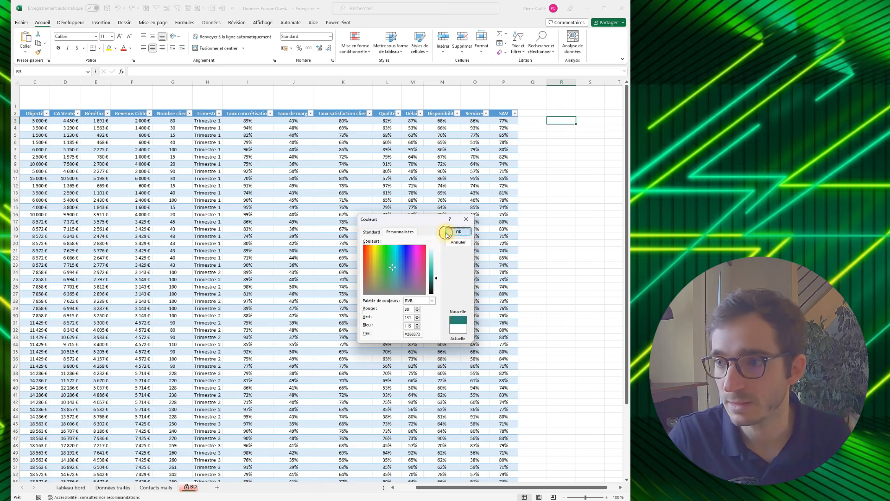
left_click(457, 231)
- Enter the hex code #268373 in cell R3 and make its text white
type("#268373")
key("Return")
left_click(562, 120)
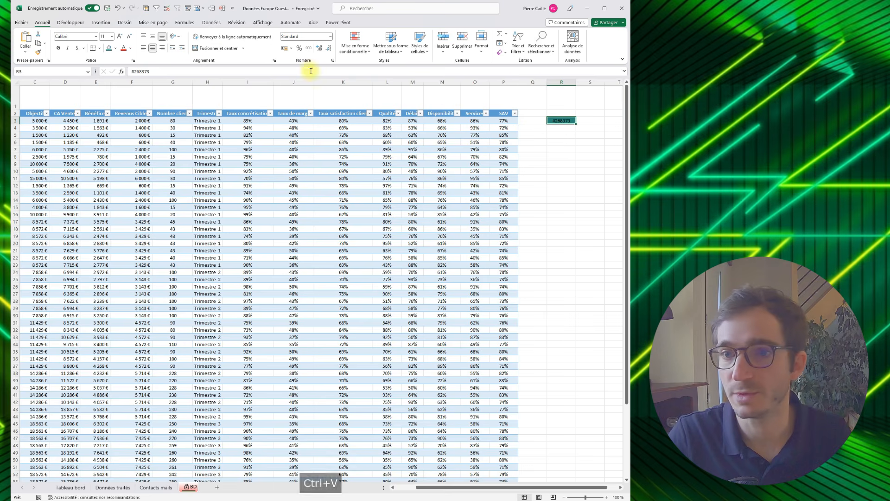
left_click(131, 49)
left_click(129, 78)
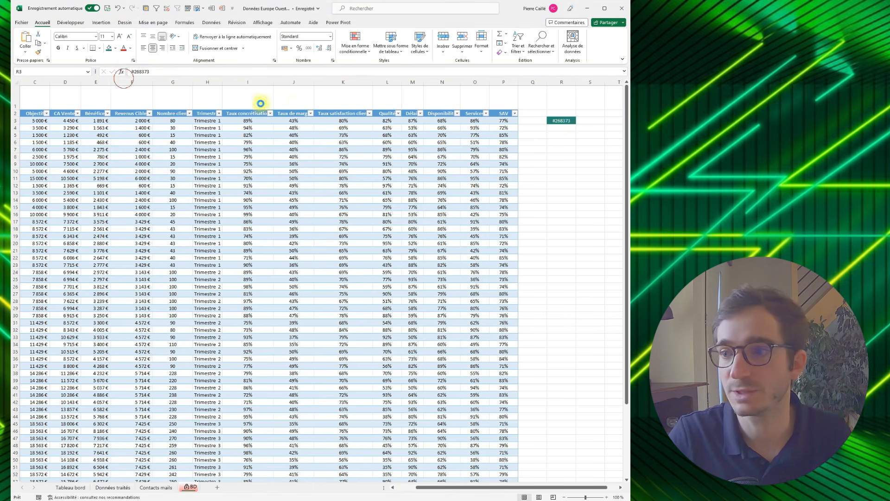
left_click(562, 129)
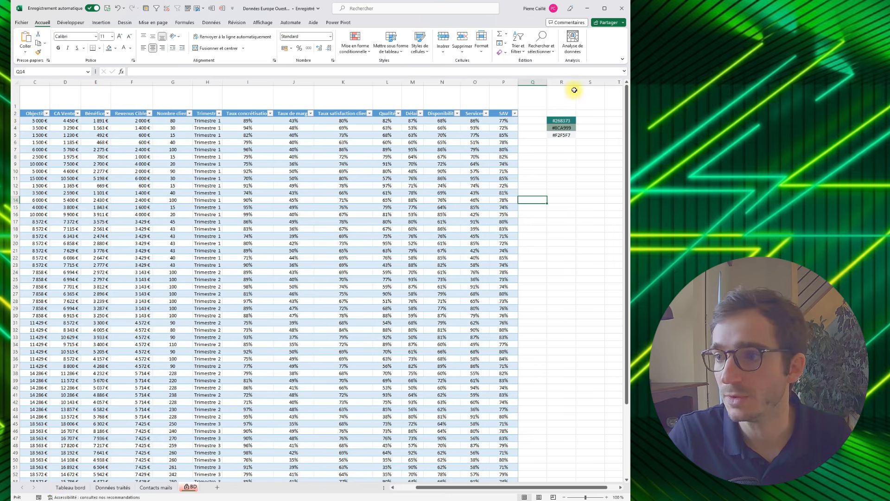
- Fill the range A1:U52 of the Tableau bord sheet with the teal colour #268373
left_click(562, 120)
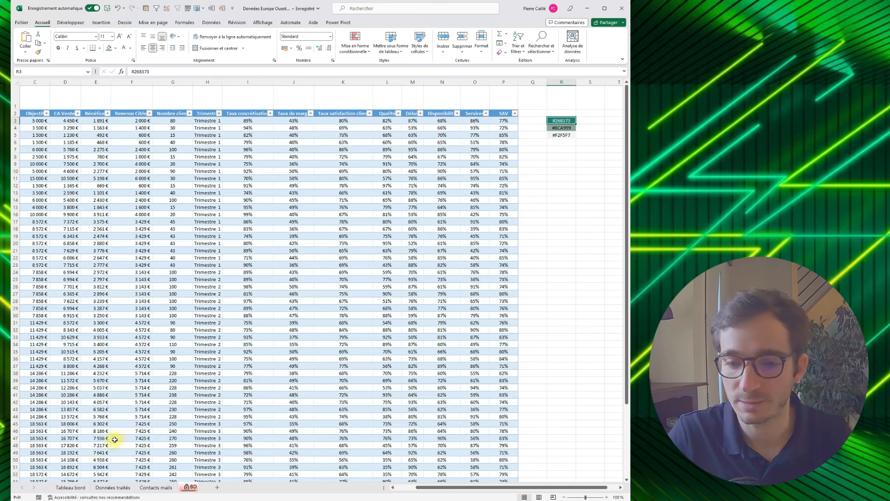
left_click(68, 488)
left_click_drag(38, 91, 596, 478)
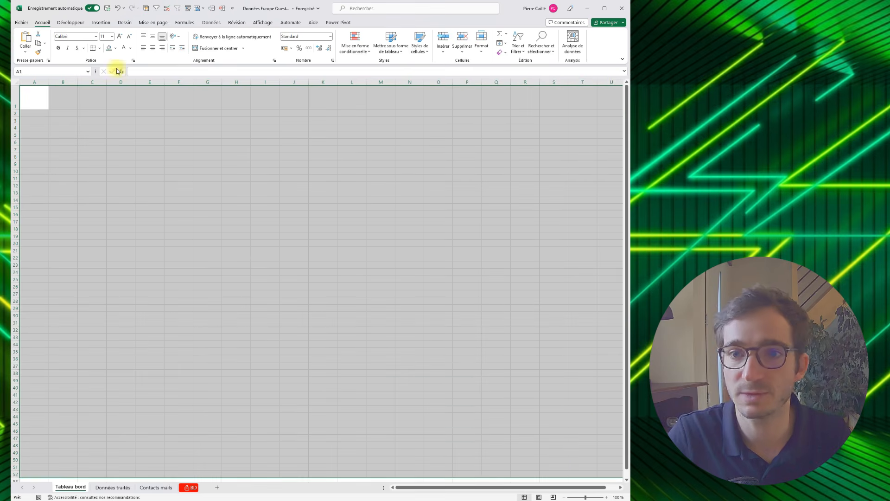
left_click(115, 47)
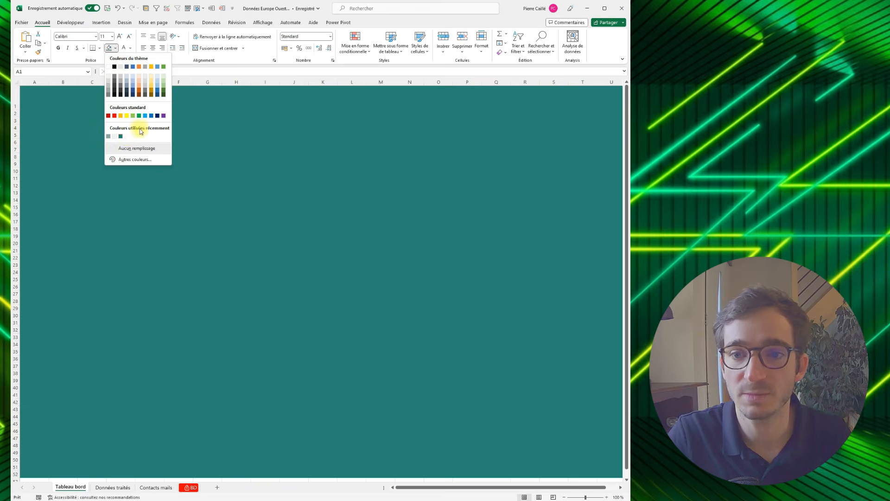
left_click(122, 136)
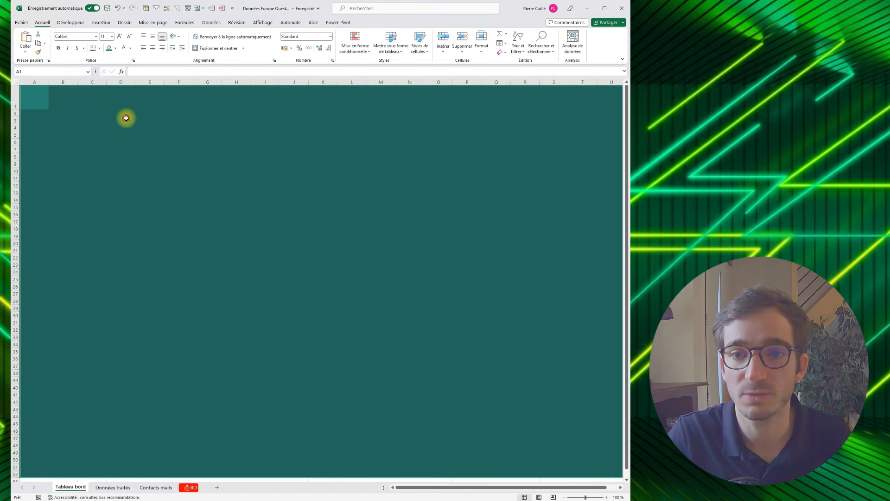
left_click(121, 119)
left_click(41, 92)
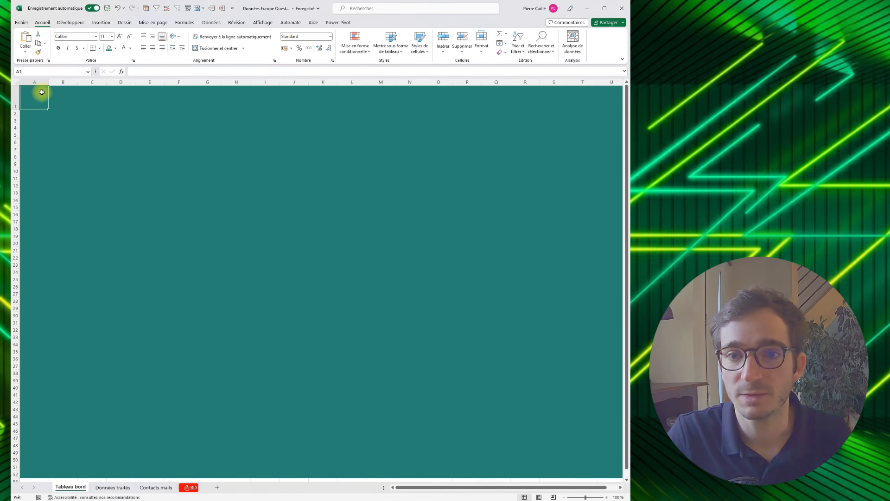
left_click(61, 93)
left_click(42, 92)
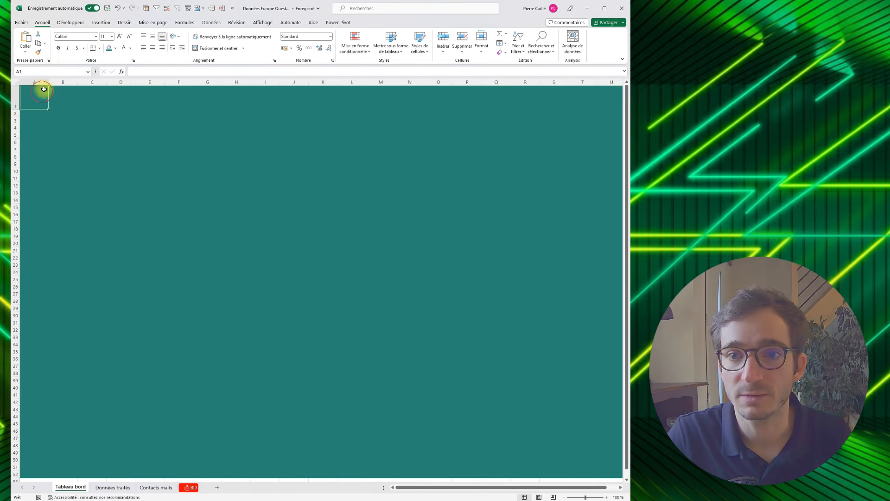
- Draw a rectangle with same-side rounded corners, about 6 by 5 cm, round its corners fully and rotate it so they face right
left_click(99, 23)
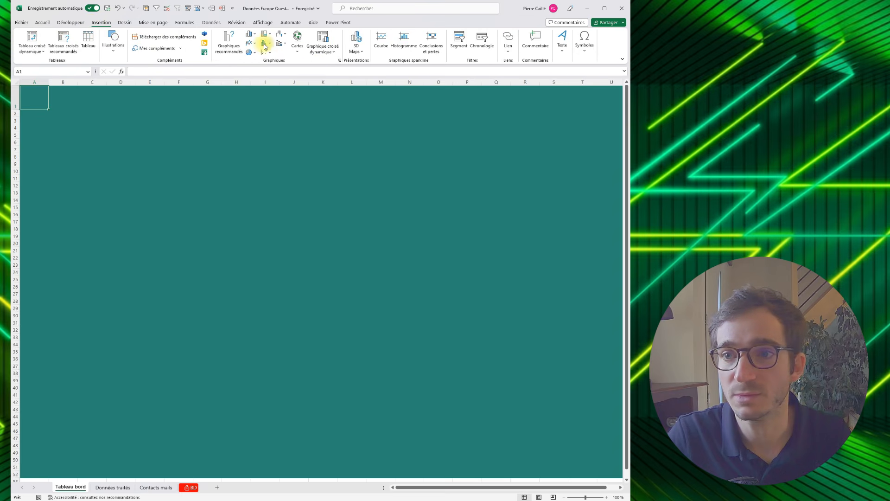
left_click(113, 53)
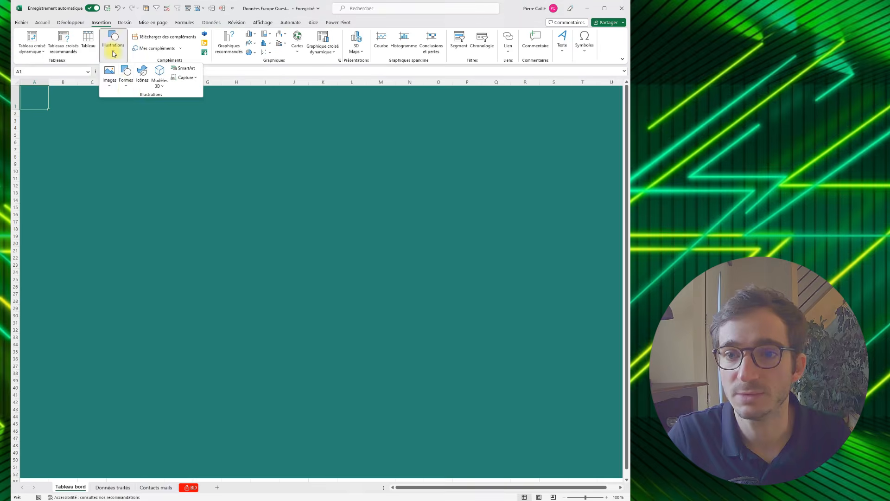
left_click(125, 83)
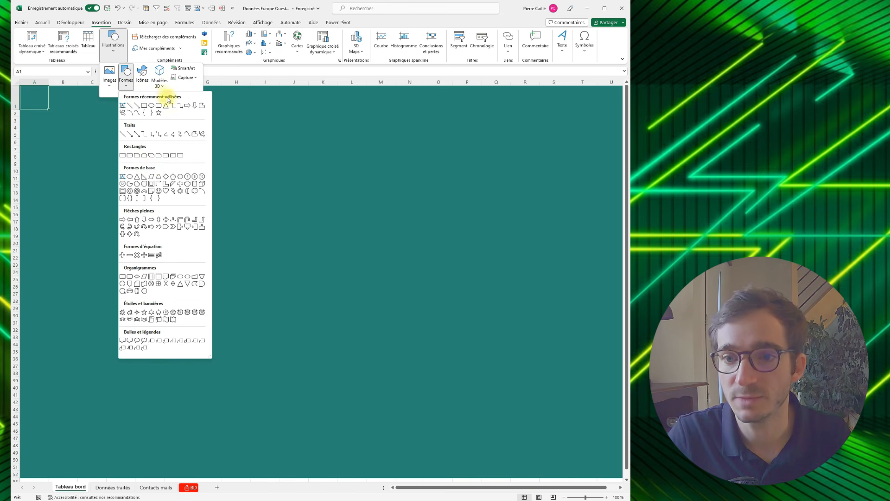
left_click(175, 159)
left_click_drag(147, 157, 229, 228)
left_click_drag(213, 154, 251, 192)
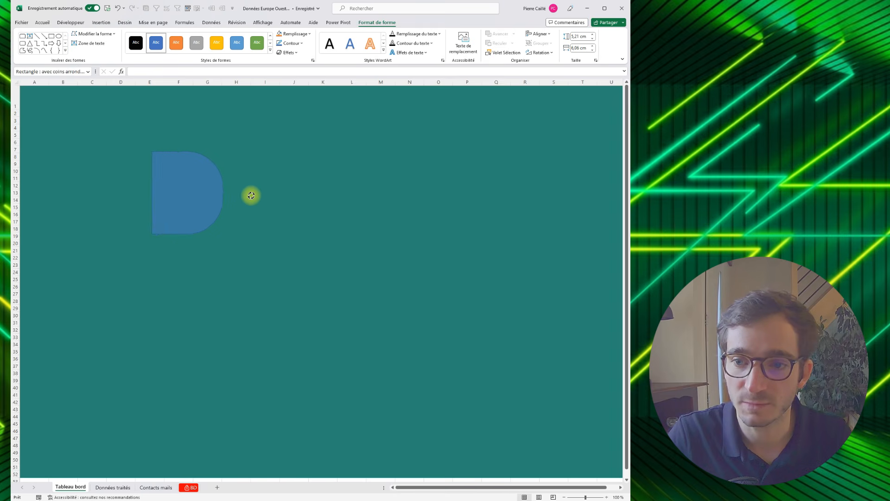
mouse_move(251, 209)
left_mouse_down()
mouse_move(224, 224)
mouse_move(247, 213)
mouse_move(247, 200)
left_mouse_up()
- Move the rounded shape into cell A1 and shrink it to about 2.22 by 1.67 cm
left_click_drag(179, 175, 35, 110)
left_click_drag(90, 170, 38, 108)
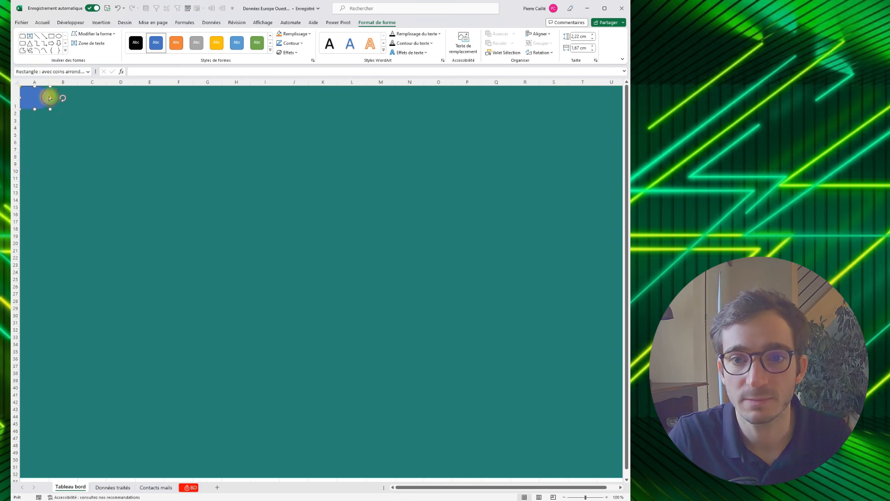
left_click(68, 121)
- Remove the rounded shape's outline and fill it with the recently used light grey #F2F5F7
left_click(41, 99)
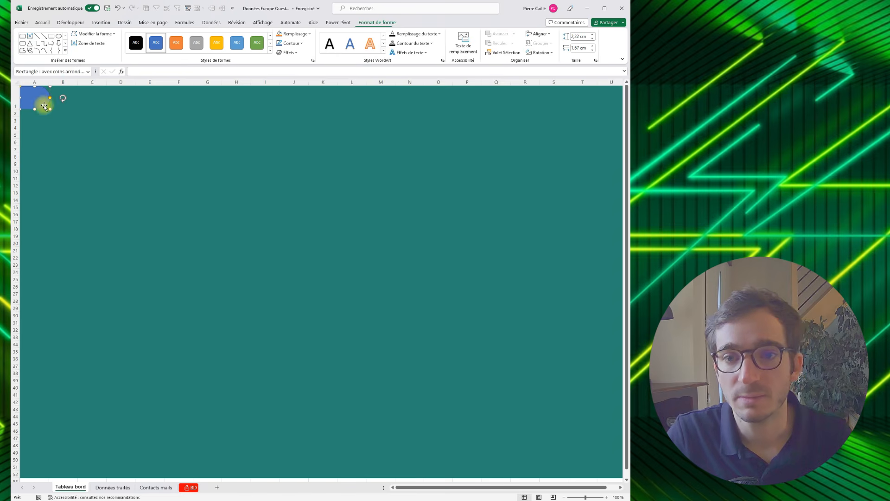
left_click(297, 43)
left_click(296, 154)
left_click(295, 34)
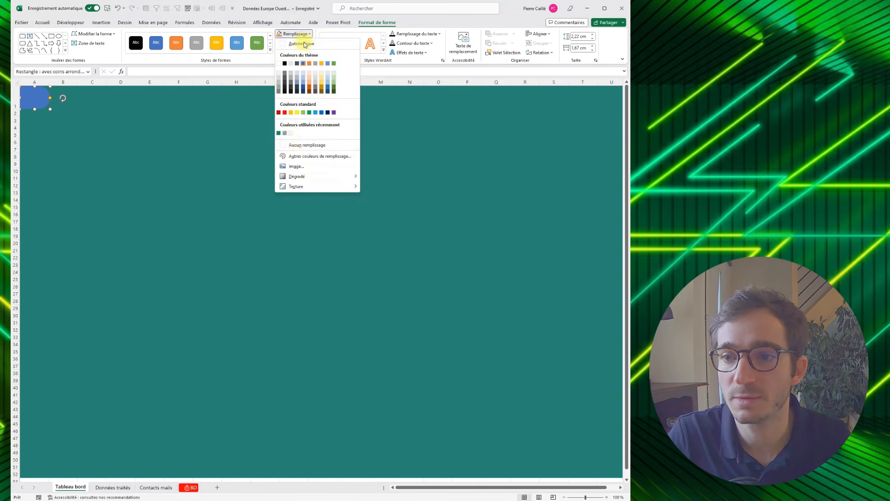
left_click(291, 133)
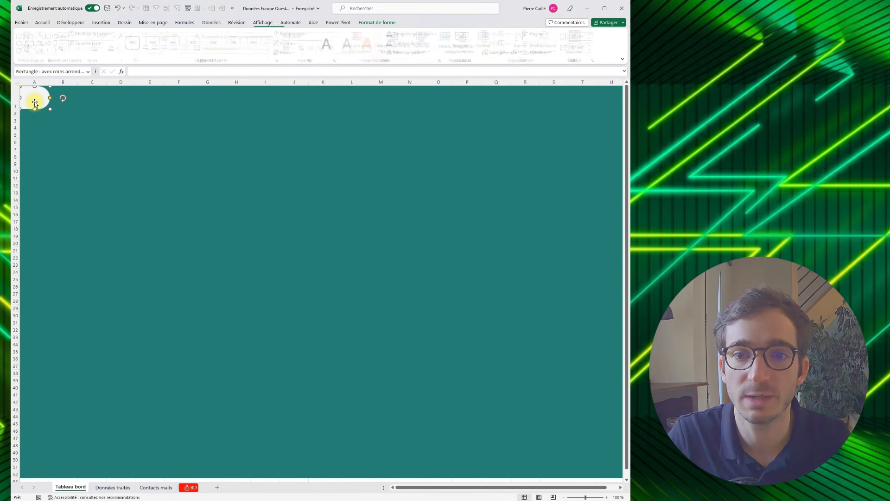
- Reduce the rounded shape slightly so that it fits inside cell A1
left_click(54, 115)
left_click(42, 104)
left_click_drag(50, 110, 46, 108)
left_click(50, 121)
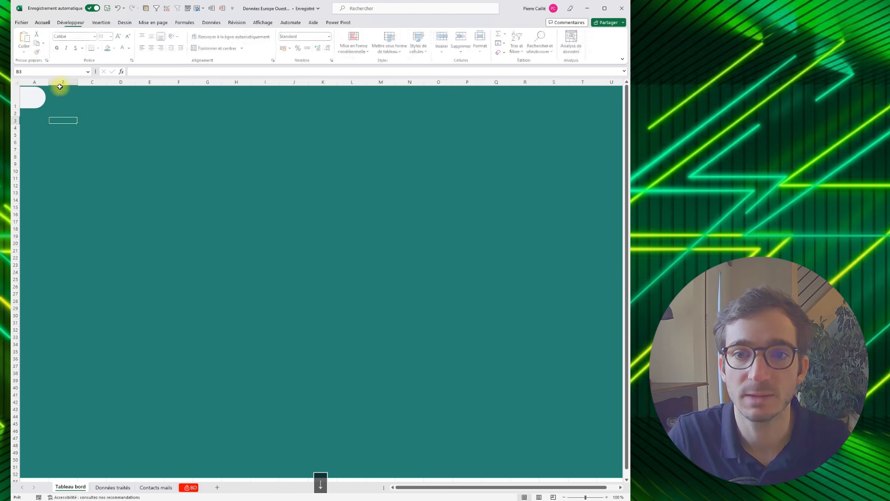
left_click(40, 108)
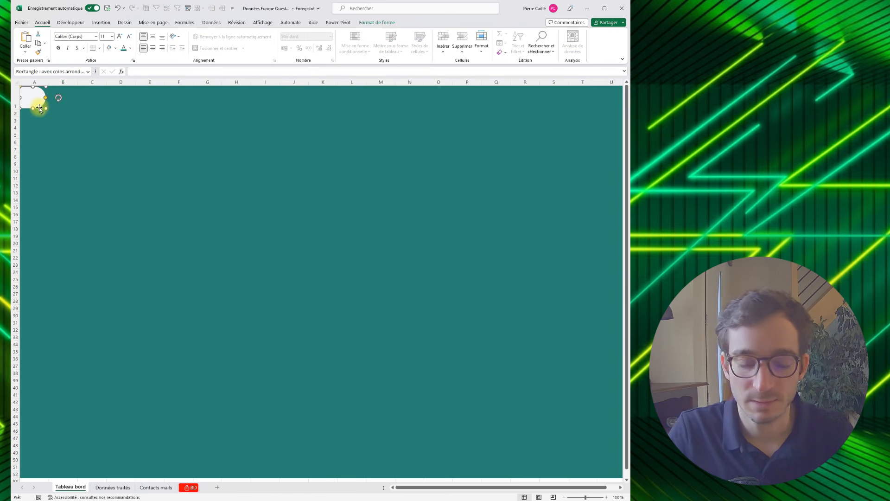
key("ctrl+v")
key("Delete")
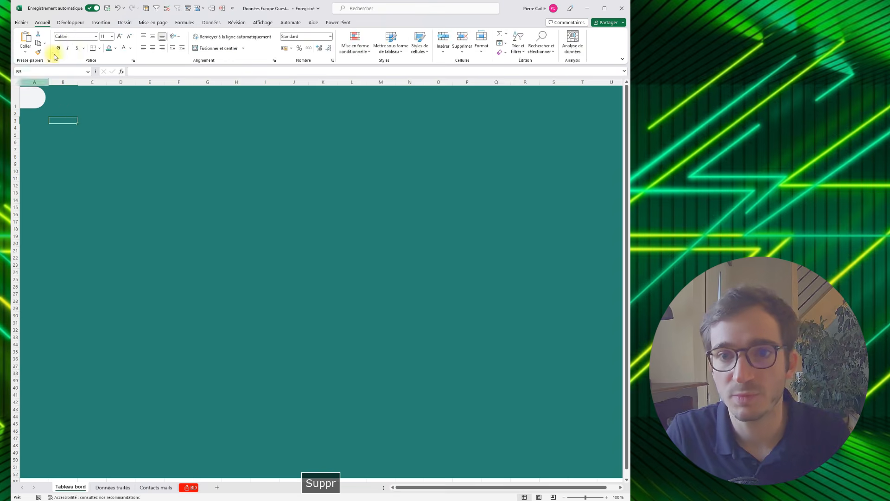
- Draw a rounded rectangle about 5.82 by 1.3 cm across B1:D1 and round its ends fully
left_click(101, 22)
left_click(107, 56)
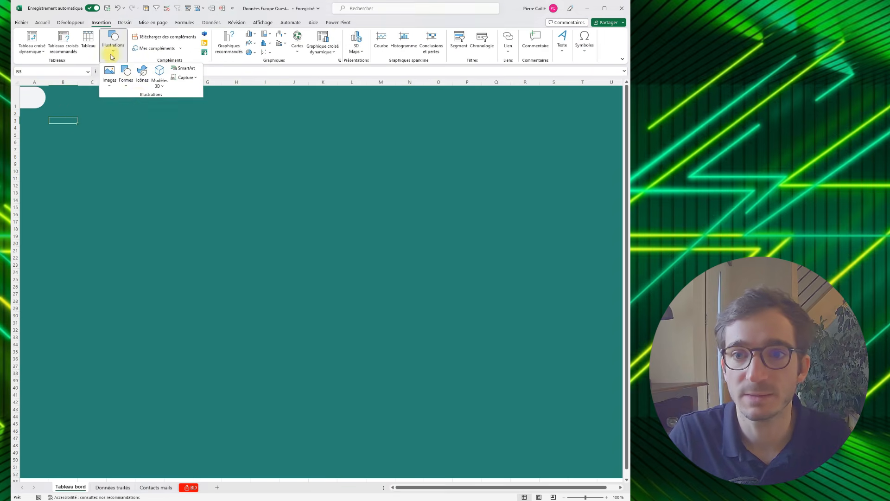
left_click(126, 76)
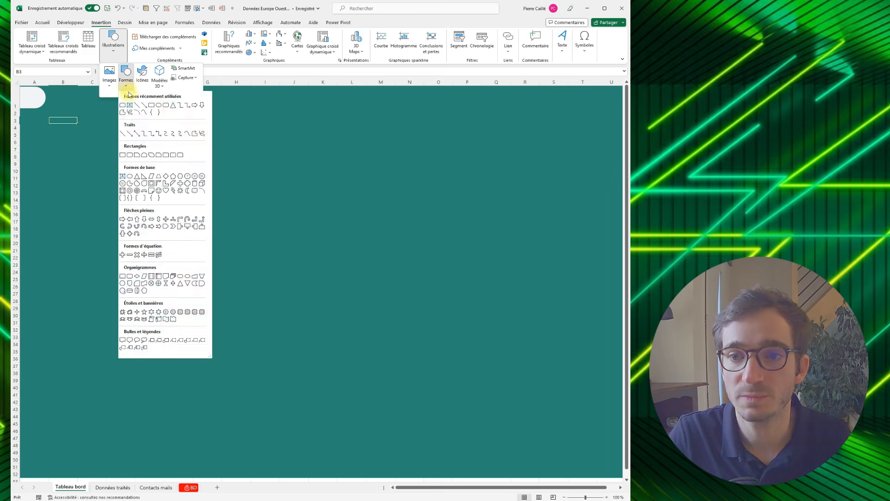
left_click(167, 107)
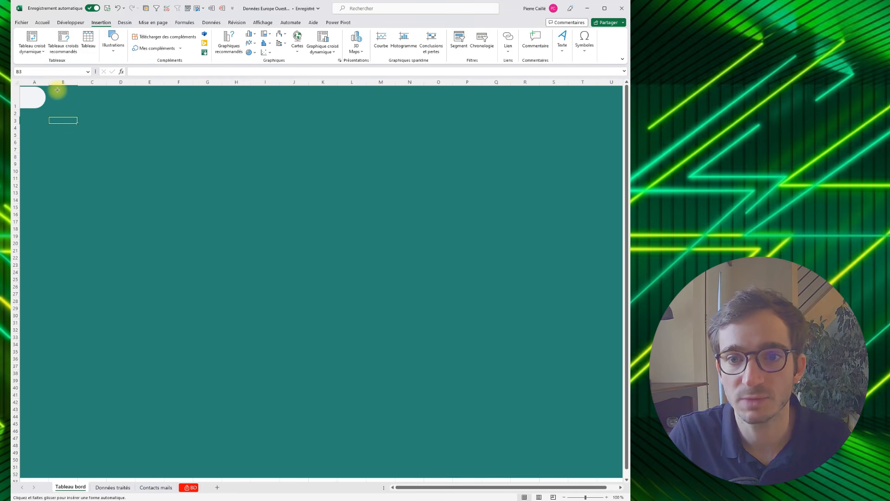
left_click_drag(57, 89, 118, 104)
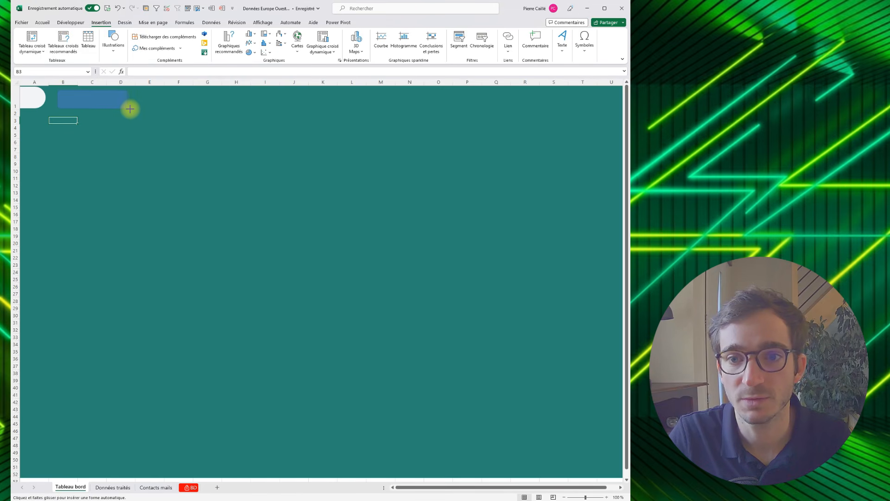
left_click_drag(137, 107, 137, 107)
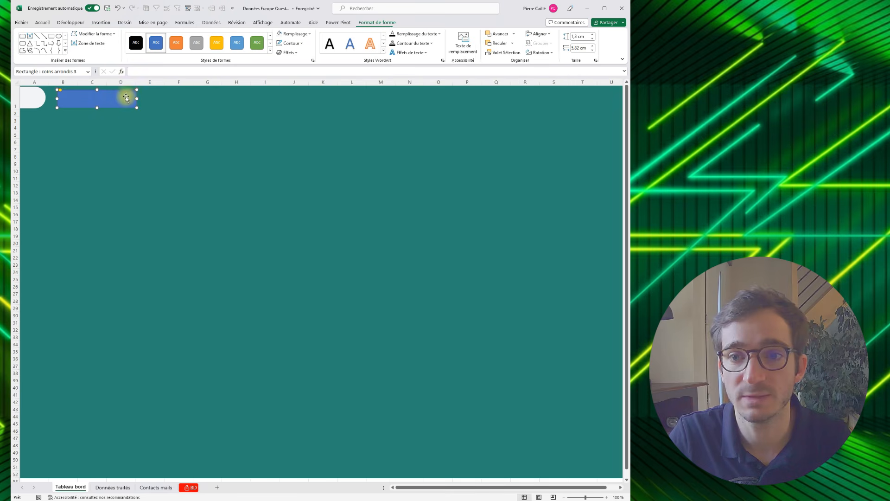
left_click_drag(63, 92, 85, 93)
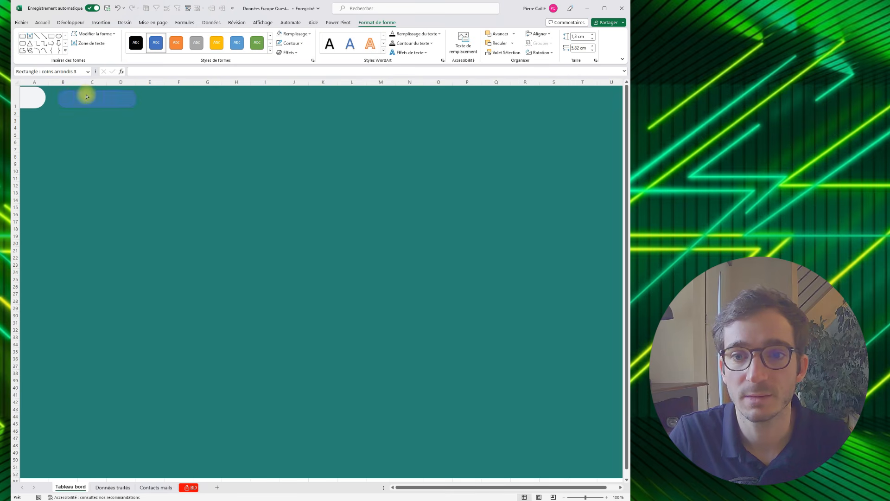
- Give the pill shape the recent light grey outline, the recent grey-green fill and the first bevel preset
left_click(298, 44)
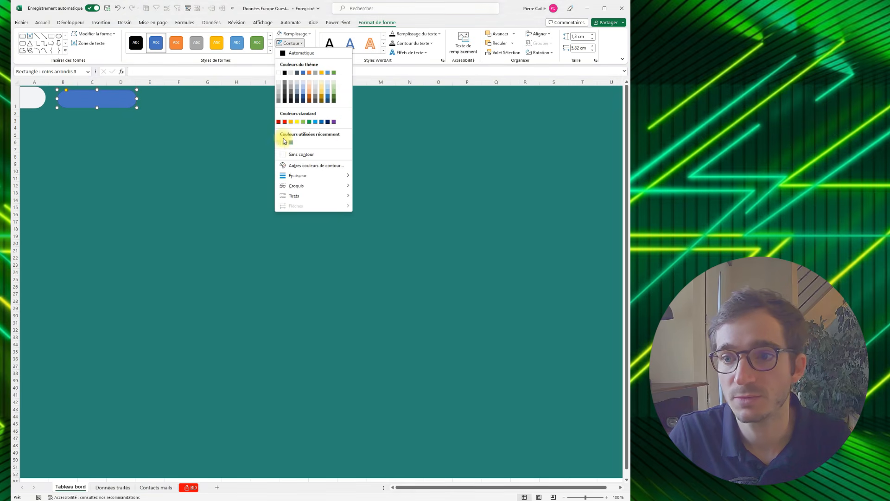
left_click(279, 143)
left_click(304, 33)
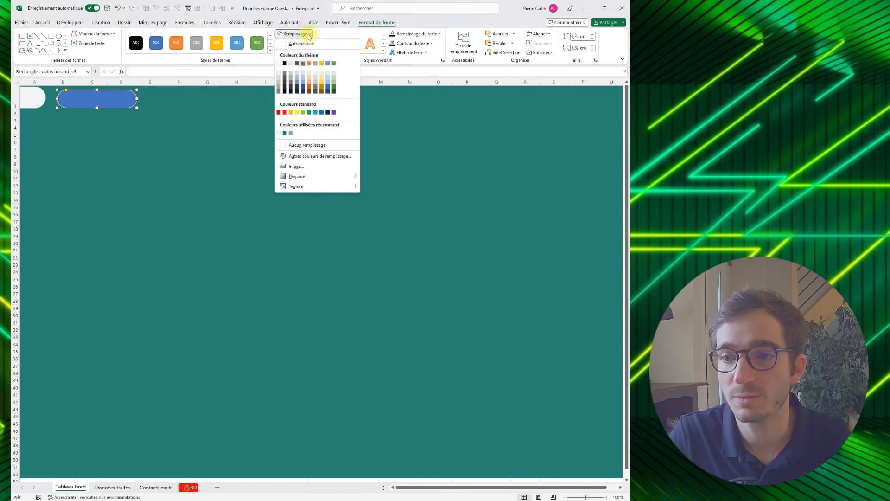
left_click(290, 133)
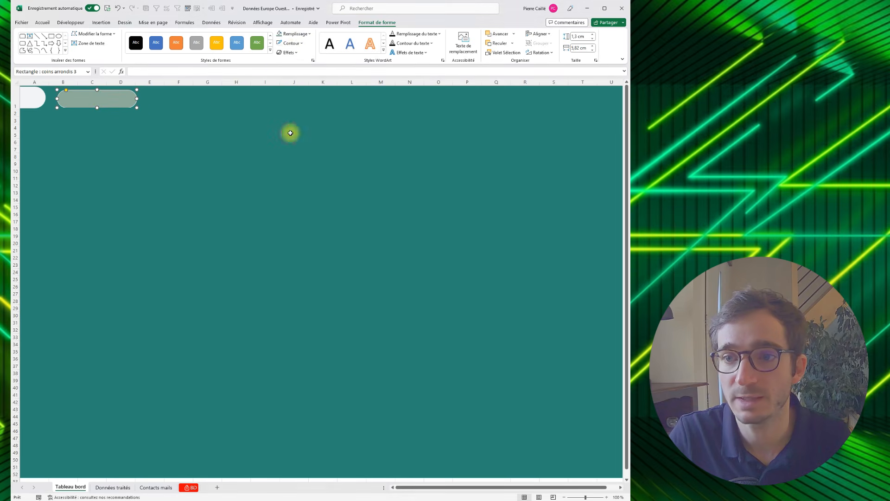
left_click(298, 52)
mouse_move(301, 156)
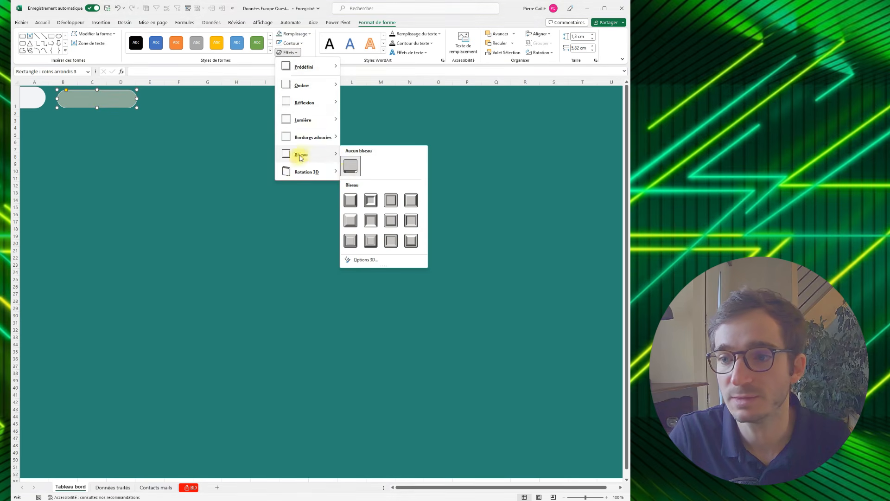
left_click(351, 203)
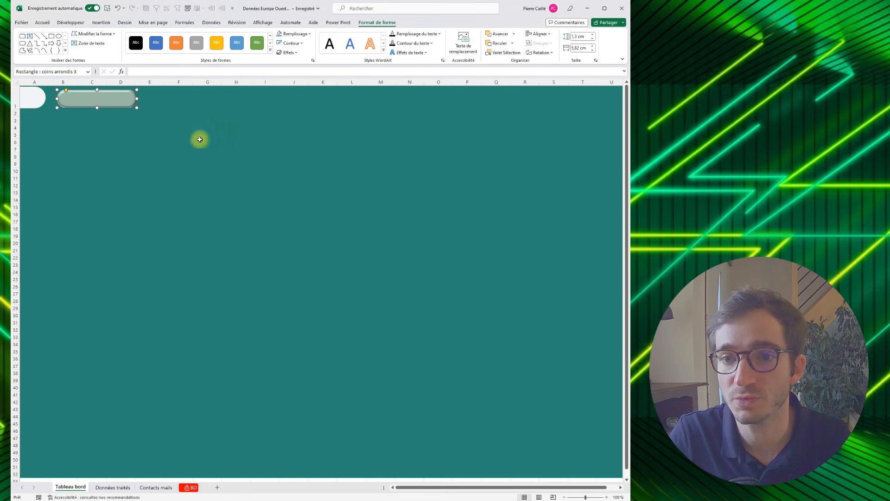
- Add the text "Tableau bord" to the grey-green pill shape and select the shape again
right_click(113, 104)
double_click(114, 102)
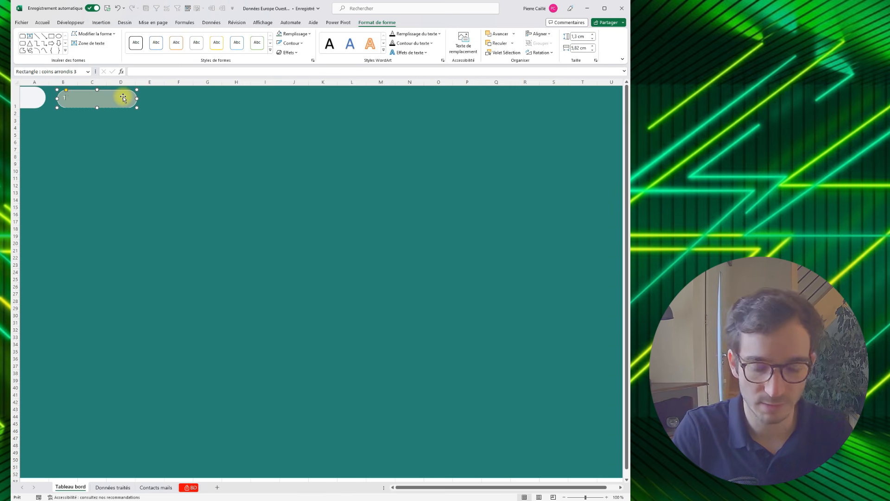
type("Tableau bord")
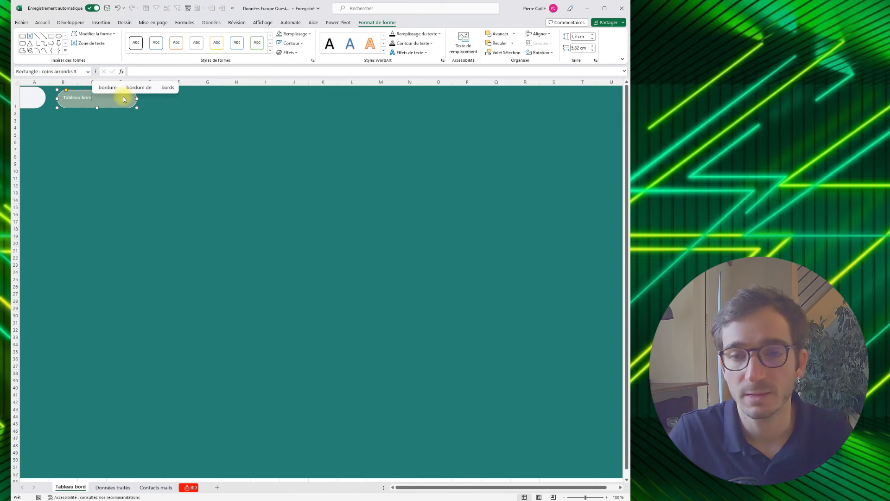
left_click(115, 148)
left_click(118, 103)
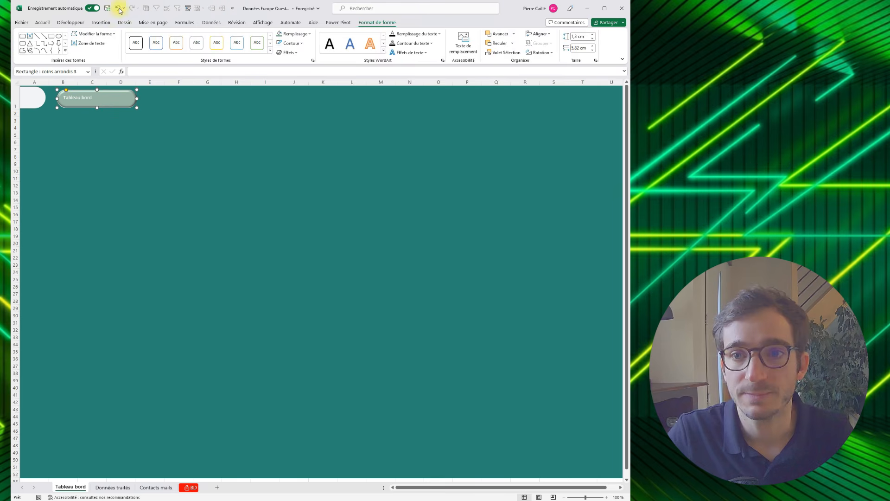
- Format the "Tableau bord" label in the recent teal, bold, size 16, right-aligned and vertically centred
left_click(39, 22)
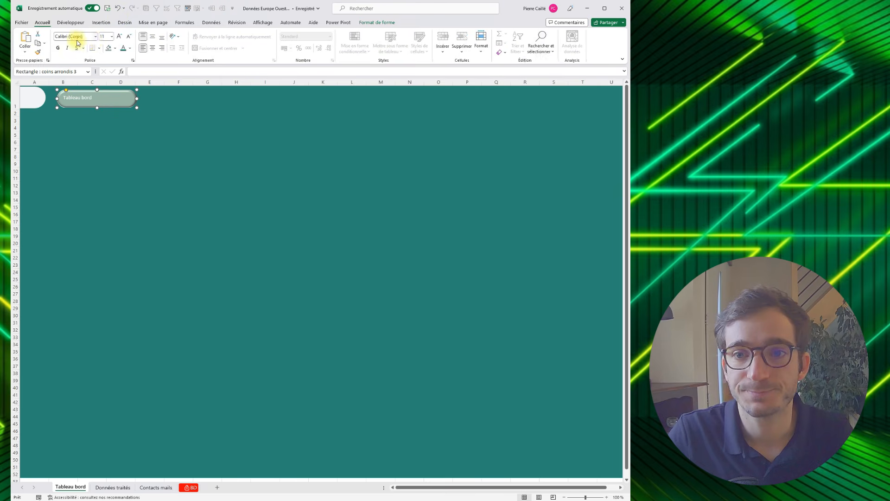
left_click(131, 50)
left_click(129, 152)
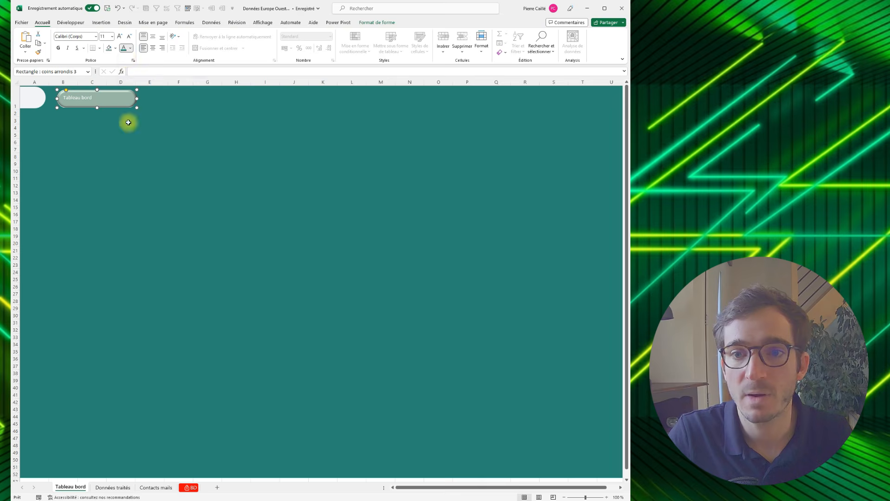
left_click(131, 49)
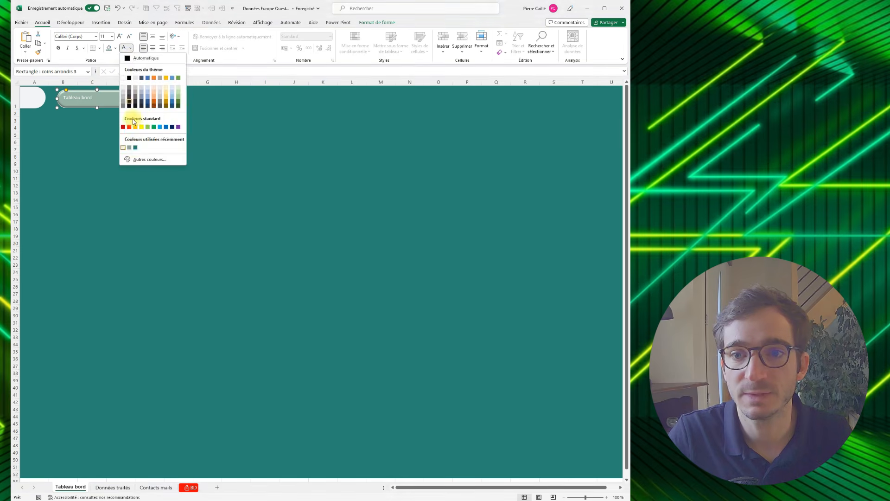
left_click(136, 148)
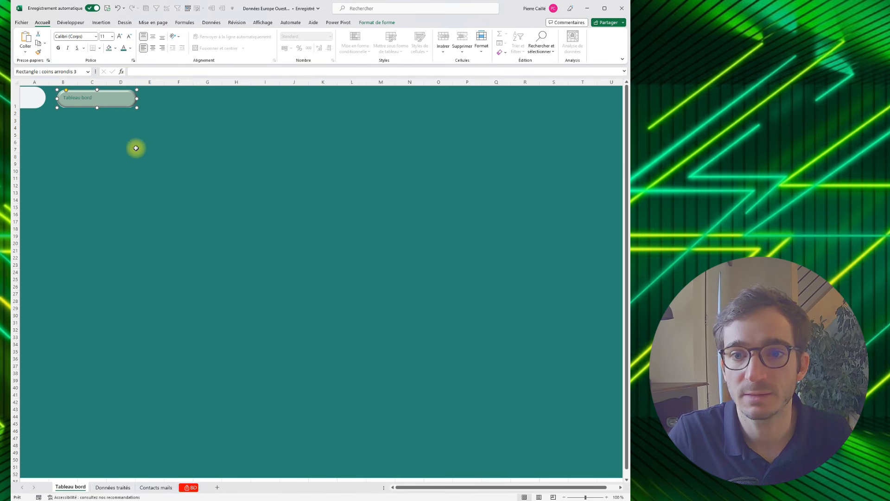
left_click(153, 48)
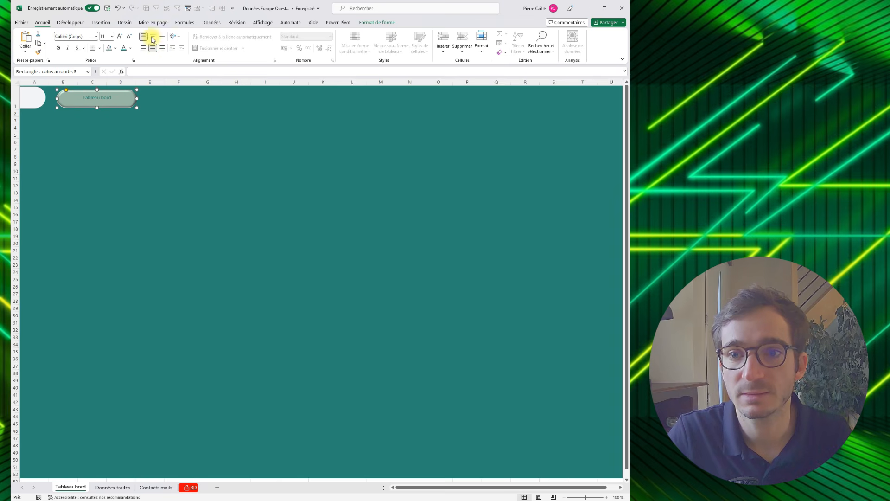
left_click(163, 48)
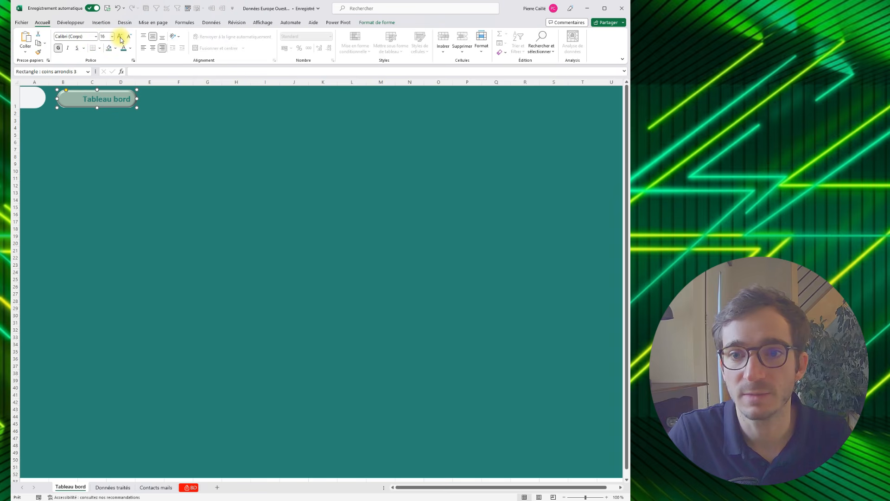
left_click(141, 120)
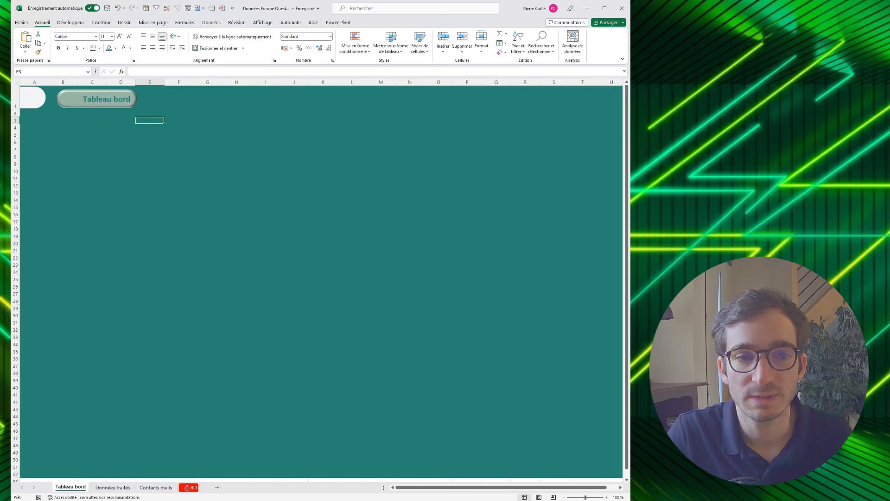
key("alt+Tab")
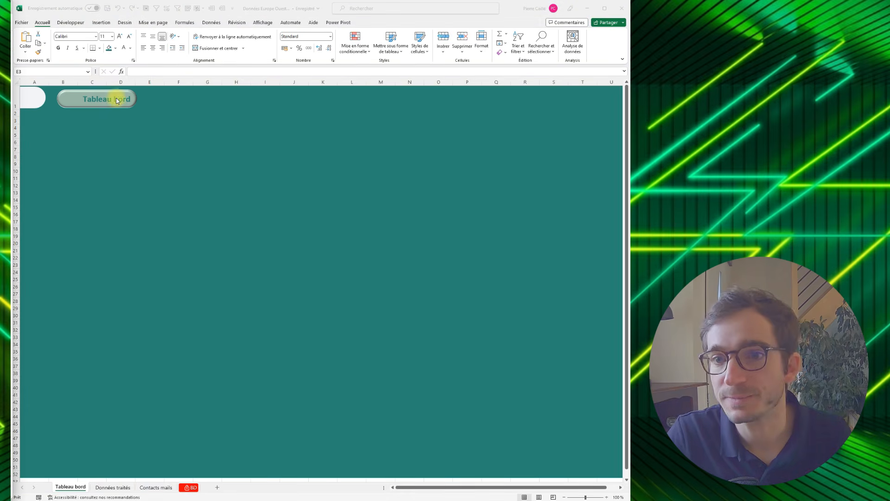
left_click_drag(106, 50, 1, 49)
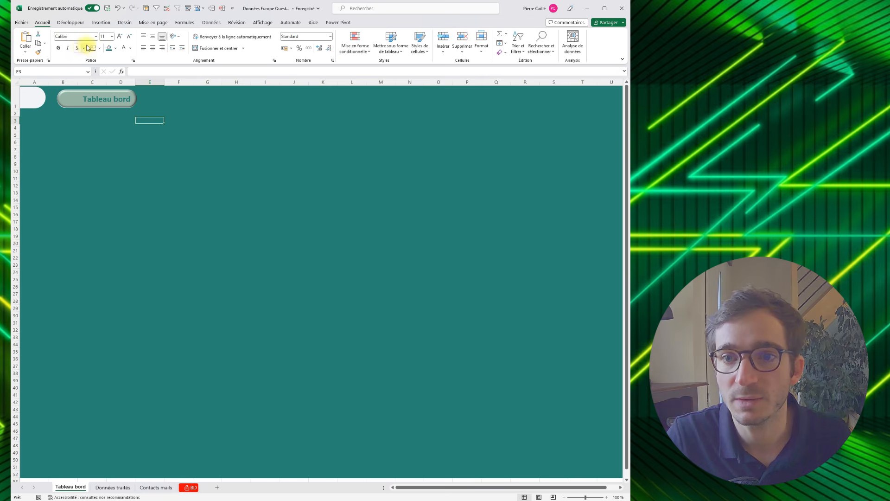
- Draw a circle about 1.16 cm across in the empty part of the "Tableau bord" button, before its text
left_click(101, 22)
left_click(114, 42)
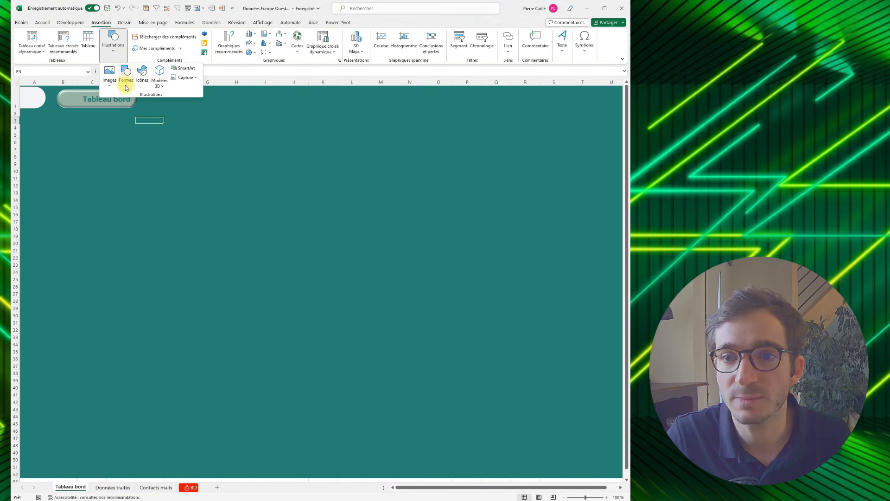
left_click(127, 84)
left_click(153, 106)
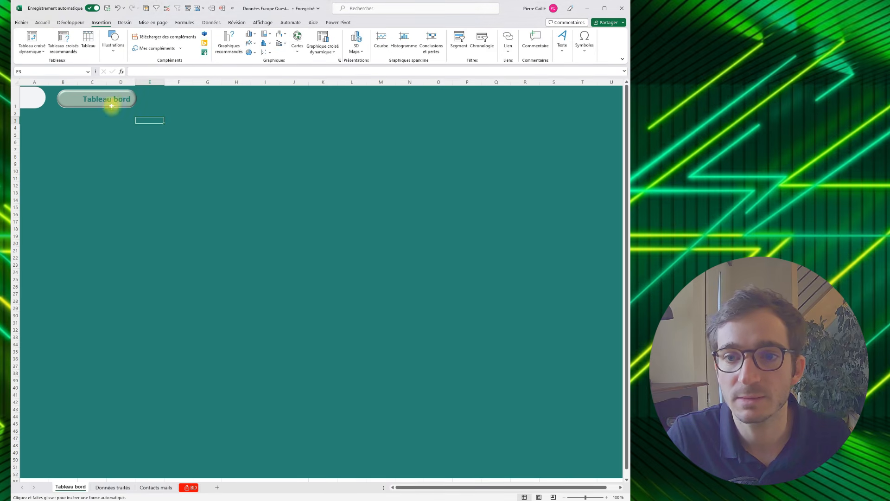
left_click_drag(65, 103, 64, 106)
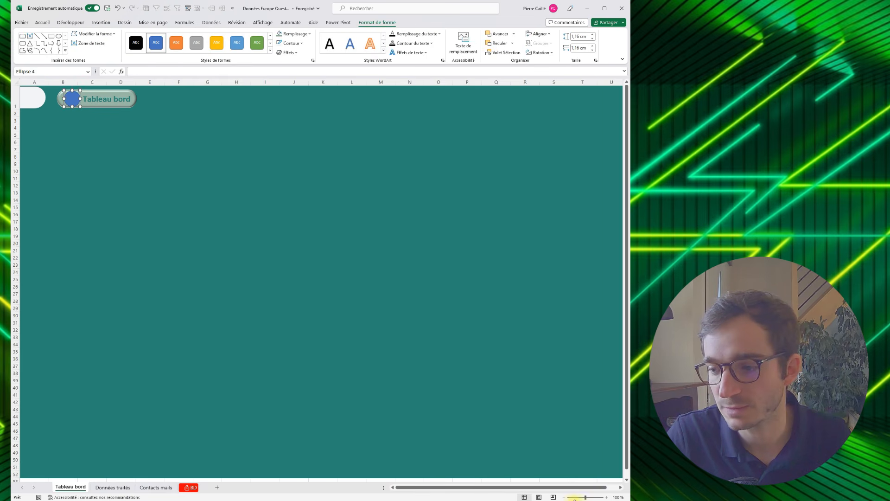
- Shrink the circle to about 1.04 cm and fit it into the rounded left end of the button
left_click_drag(587, 497, 593, 497)
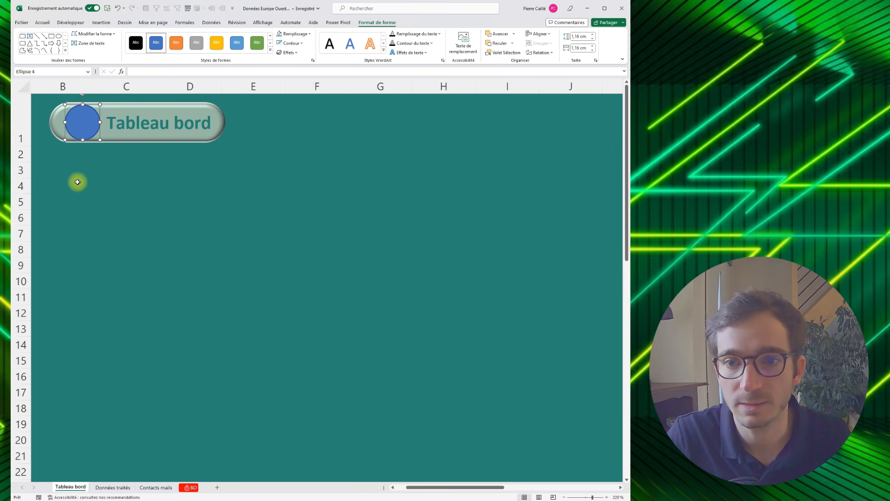
left_click_drag(100, 141, 80, 132)
key("Left")
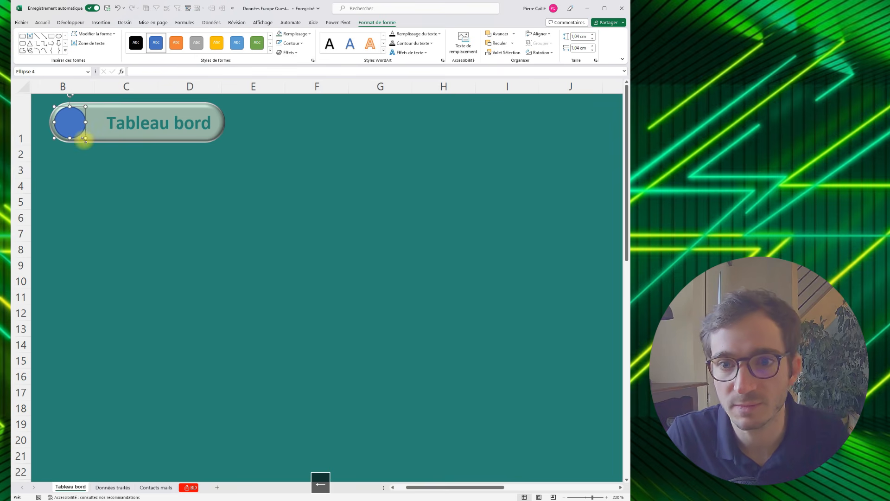
- Remove the circle's outline, fill it with the recent light grey and nudge it slightly into place
left_click(291, 43)
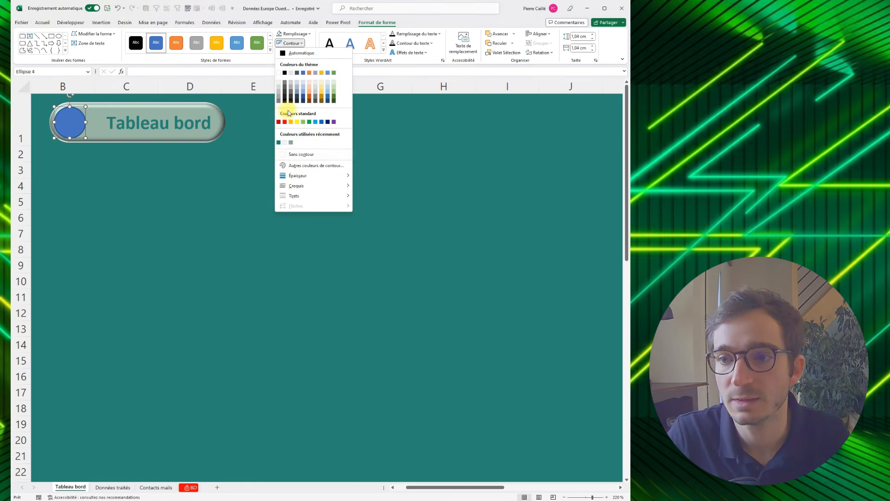
left_click(295, 154)
left_click(294, 34)
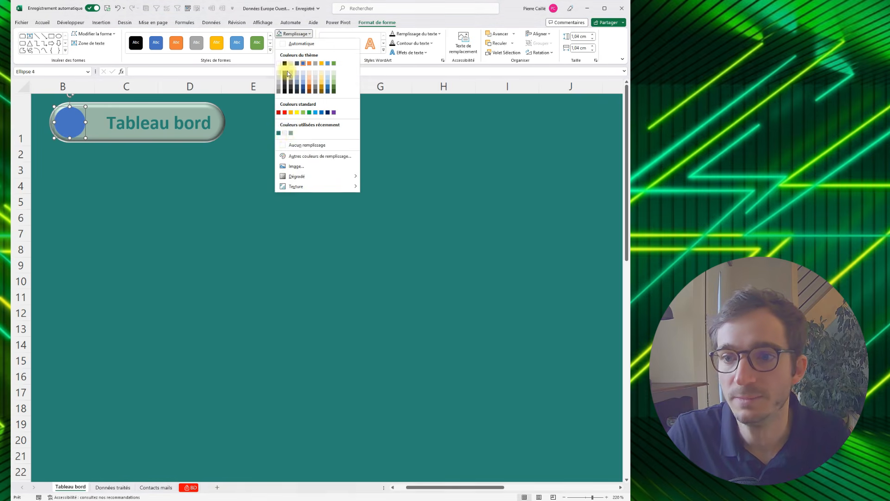
left_click(285, 133)
left_click(199, 181)
left_click(79, 121)
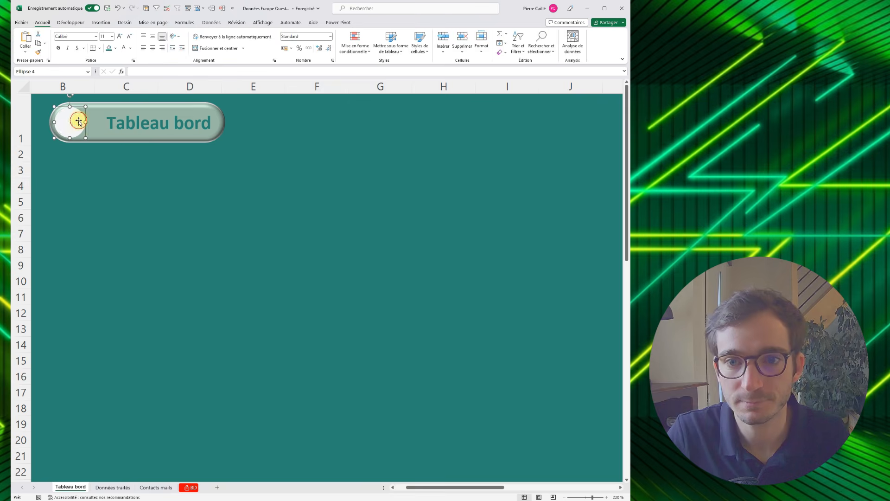
key("Right")
- Shorten the "Tableau bord" button to about 5.32 cm wide so its text sits closer to the circle
left_click(95, 136)
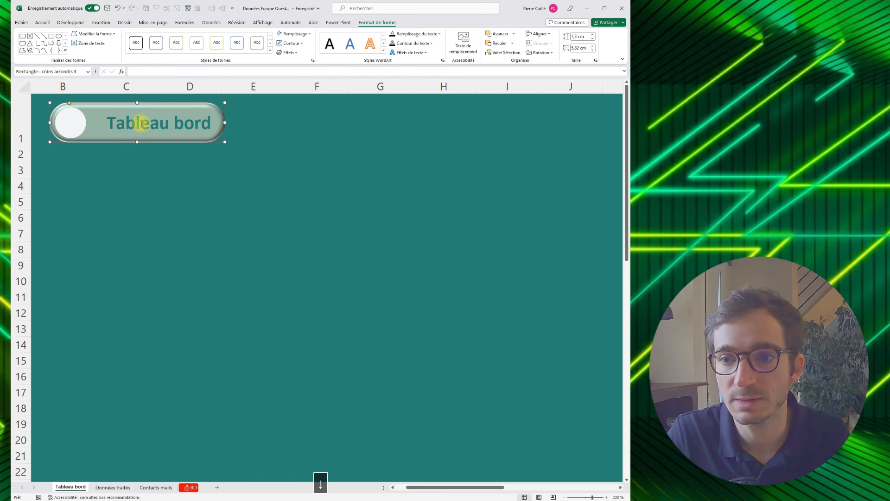
left_click_drag(214, 120, 210, 121)
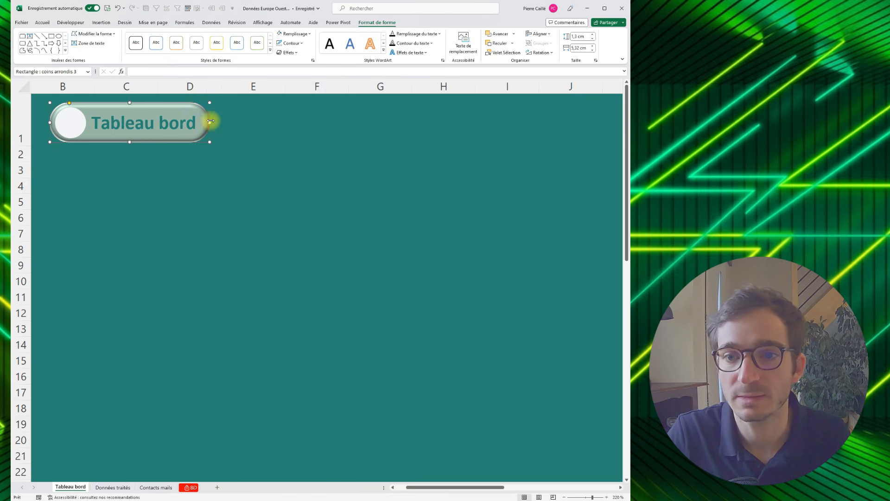
left_click(143, 149)
- Duplicate the "Tableau bord" button together with its circle three times and line the copies up in a row beside the original
left_click(160, 135)
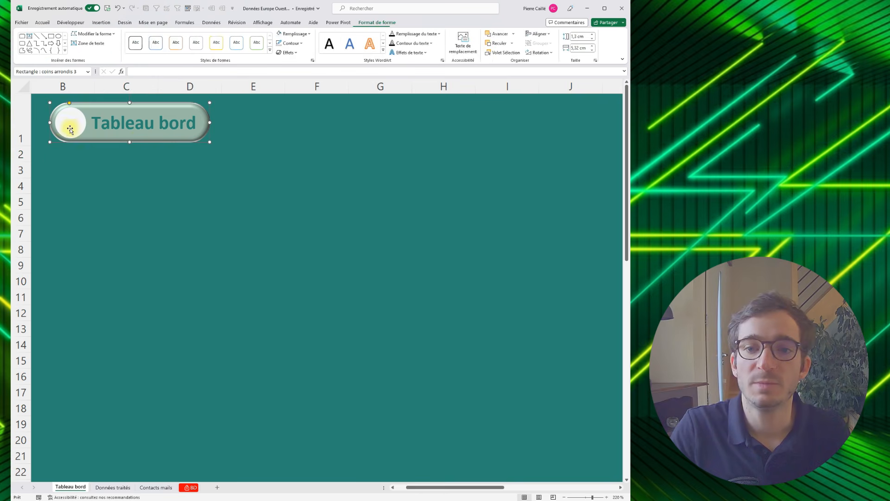
left_click(65, 126, "shift")
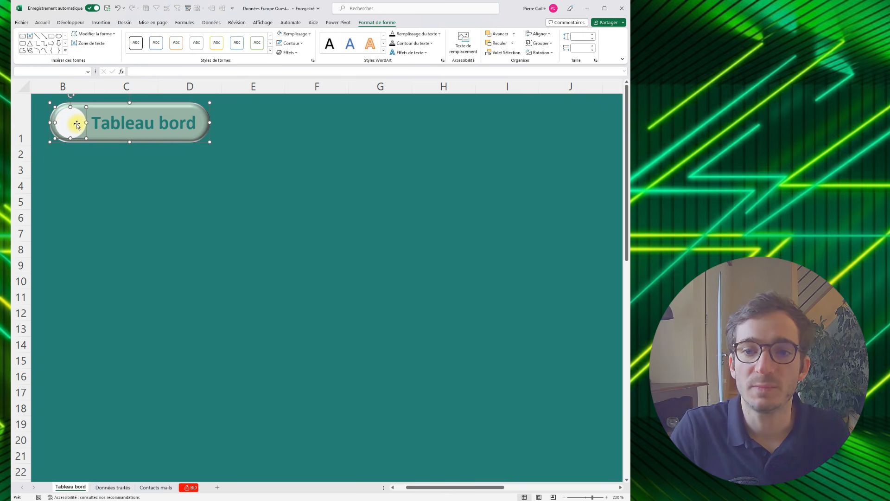
key("ctrl+v")
left_click_drag(170, 153, 594, 137)
key("ctrl+v")
key("ctrl+v")
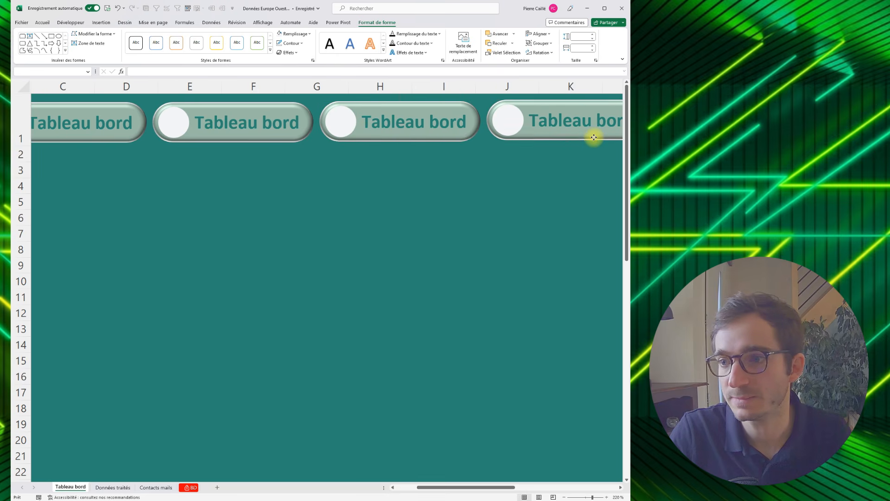
- Relabel the second button "Données traitées" and widen it to about 6.3 cm so the text fits on one line beside its circle
left_click(214, 122)
key("ctrl+a")
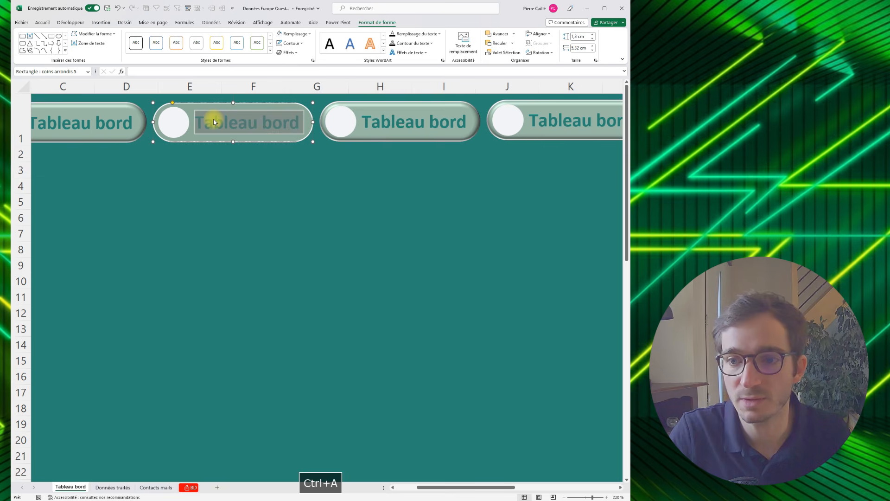
type("Donnée")
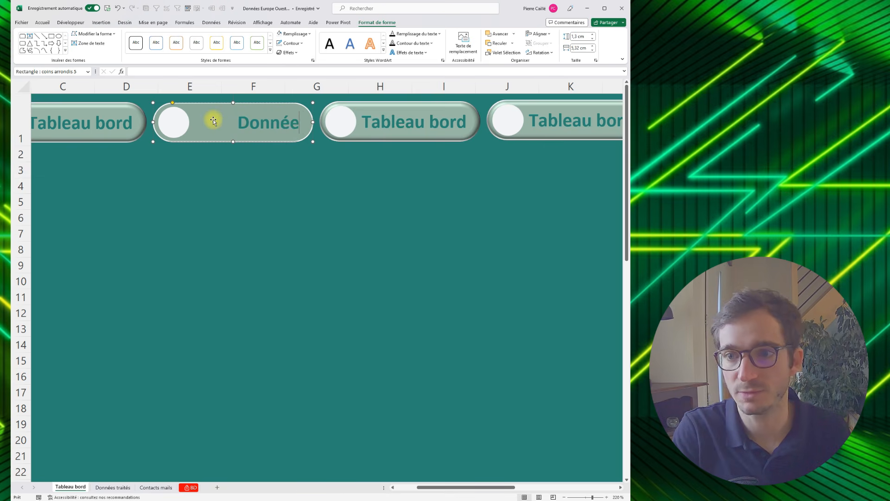
type("s traitées")
left_click(280, 168)
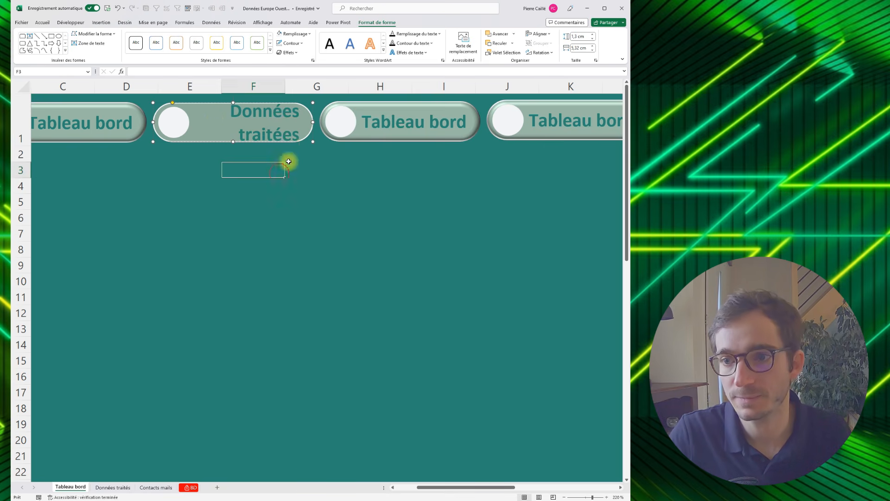
left_click(315, 123)
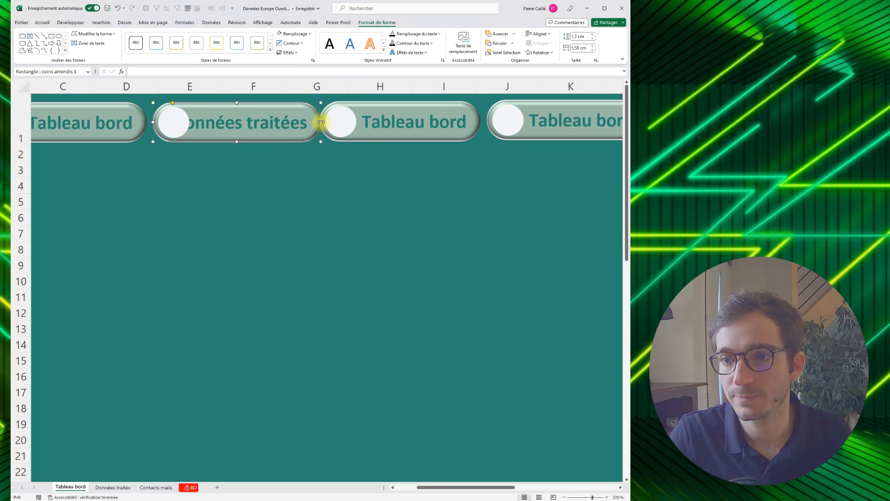
left_click_drag(319, 122, 341, 121)
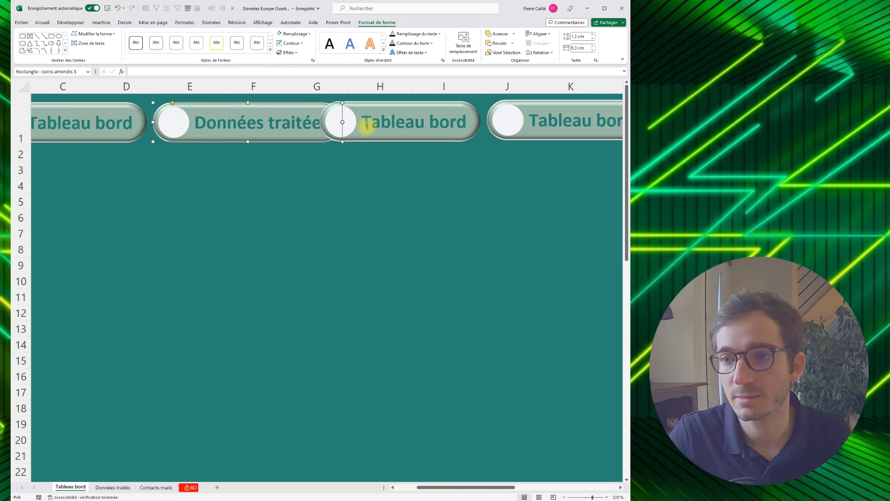
- Move the third button together with its circle along the row, clear of the widened "Données traitées" button
left_click(406, 126)
left_click_drag(416, 141, 438, 141)
key("ctrl+z")
left_click(348, 126, "ctrl")
left_click_drag(364, 137, 394, 134)
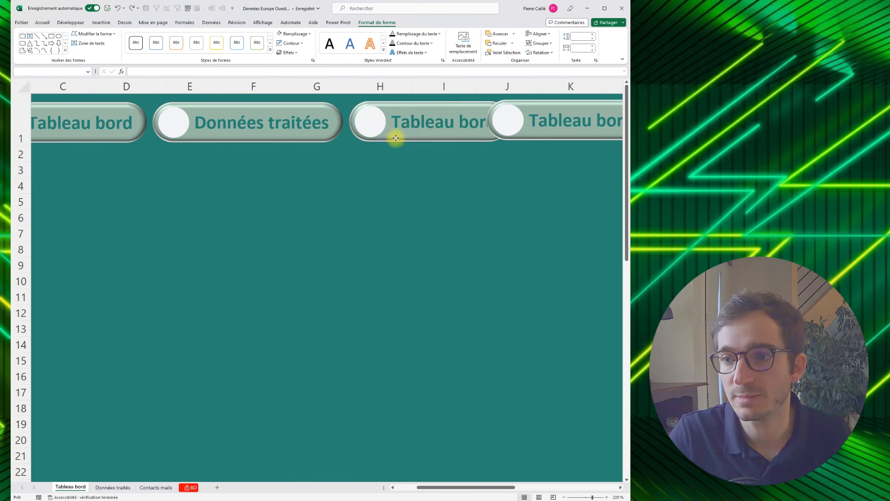
- Replace the third button's text with "Contats mail"
double_click(408, 126)
key("ctrl+a")
type("Contats m")
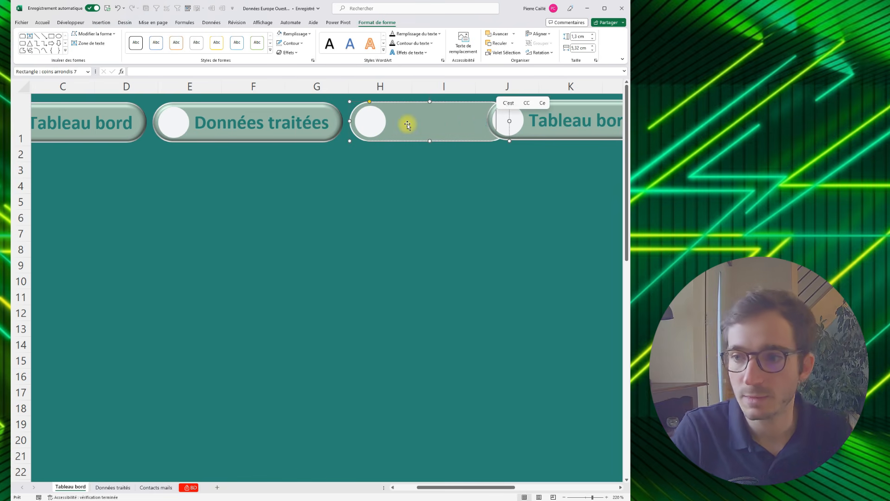
type("ails")
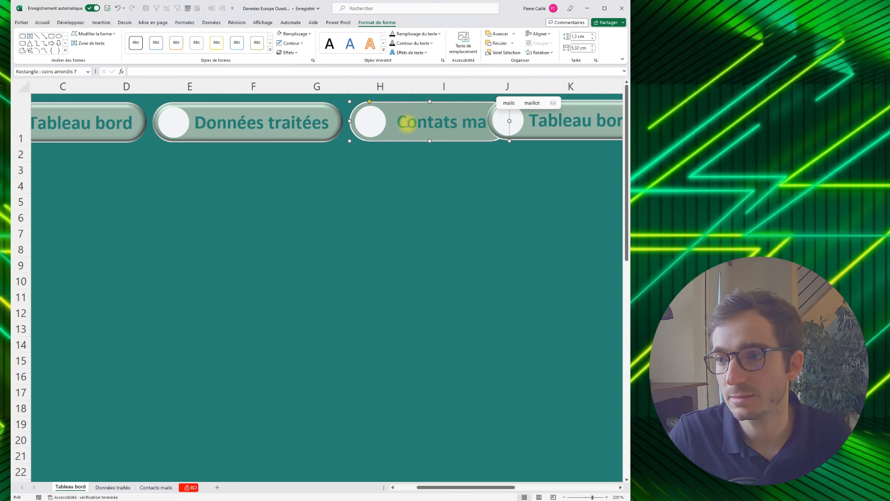
left_click(537, 148)
- Move the fourth button and its circle along the row so they no longer overlap the "Contats mail" button
left_click(531, 129)
left_click(515, 125)
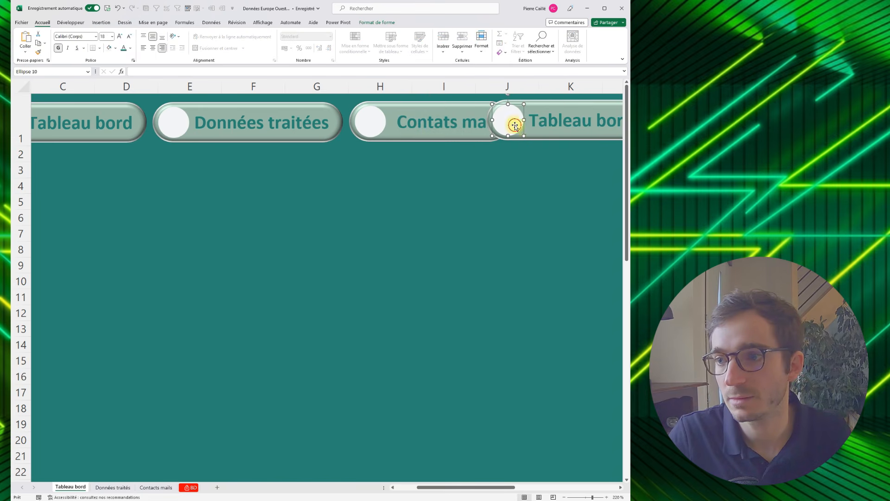
left_click(535, 139, "ctrl")
left_click_drag(542, 140, 572, 140)
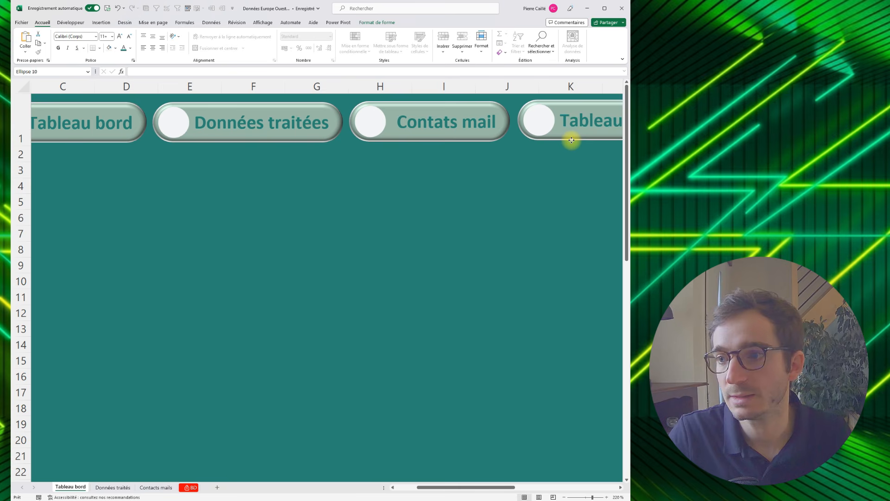
- Relabel the fourth button "Base données" and widen it to about 5.46 cm
left_click(588, 120)
key("ctrl+a")
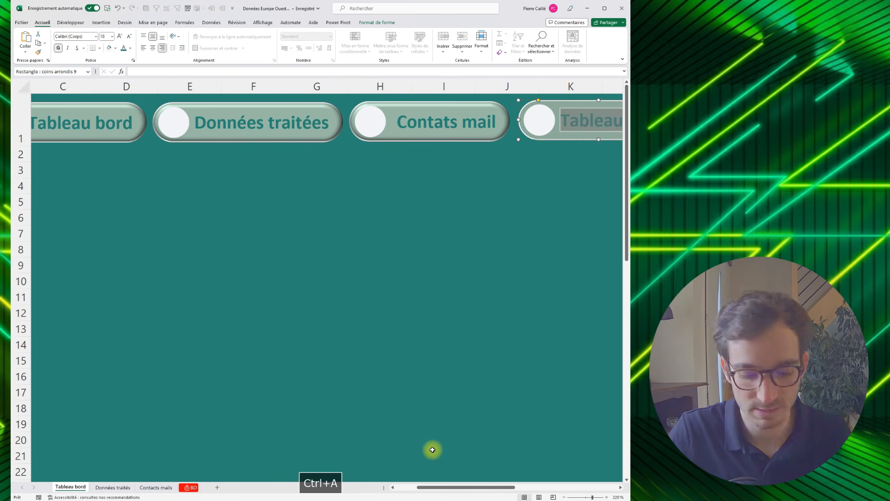
key("Delete")
type("Bases ")
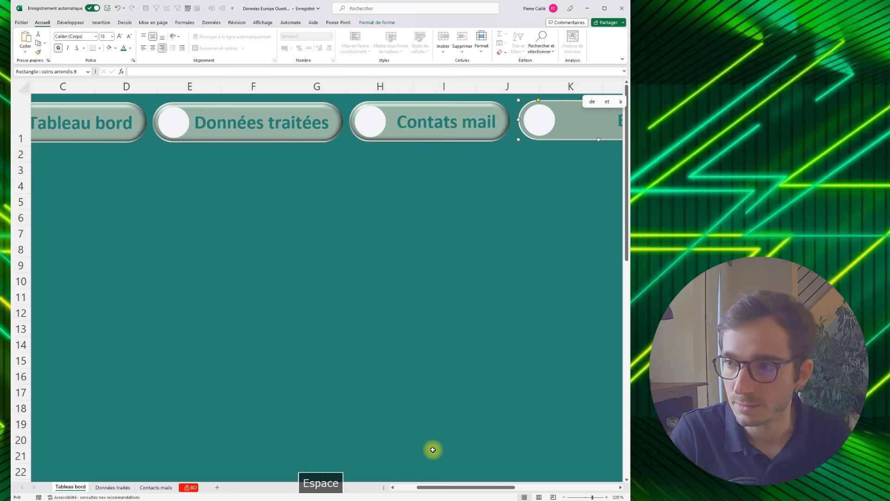
type("de donnée")
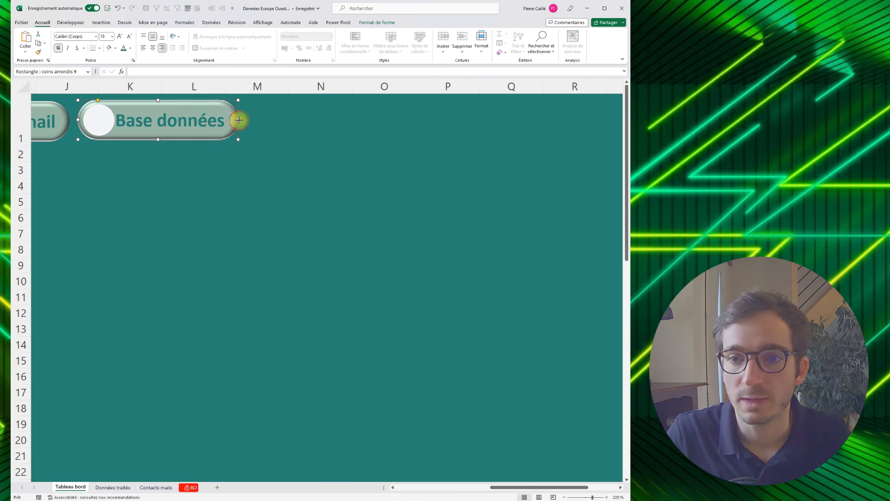
left_click_drag(238, 119, 243, 120)
- Fill the "Base données" button with the recently used dark blue-green (Bleu-vert foncé)
left_click(366, 23)
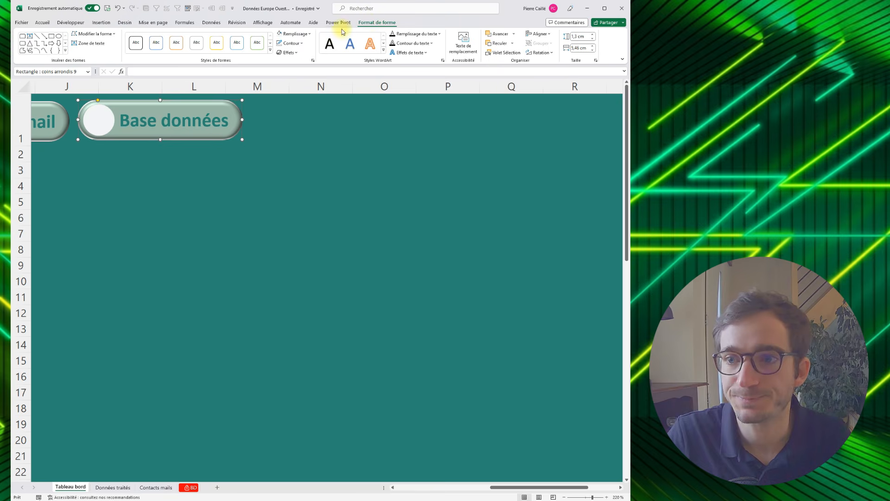
left_click(310, 35)
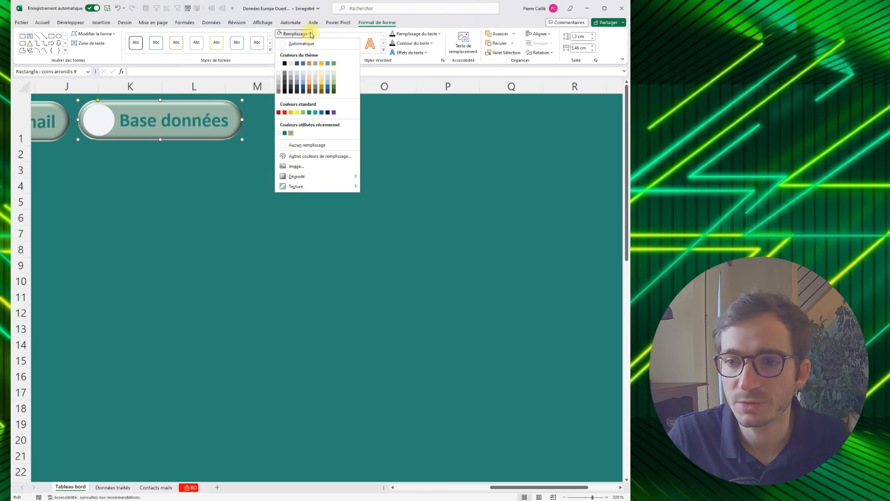
left_click(286, 134)
left_click(302, 45)
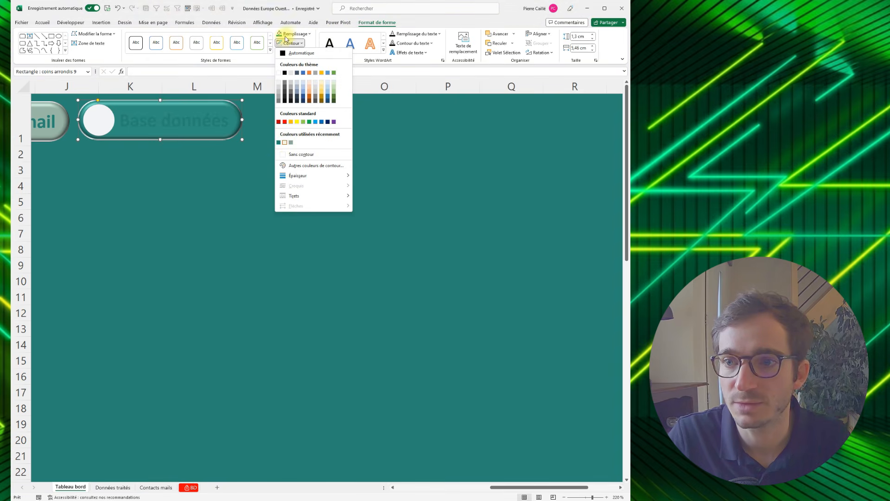
left_click(304, 44)
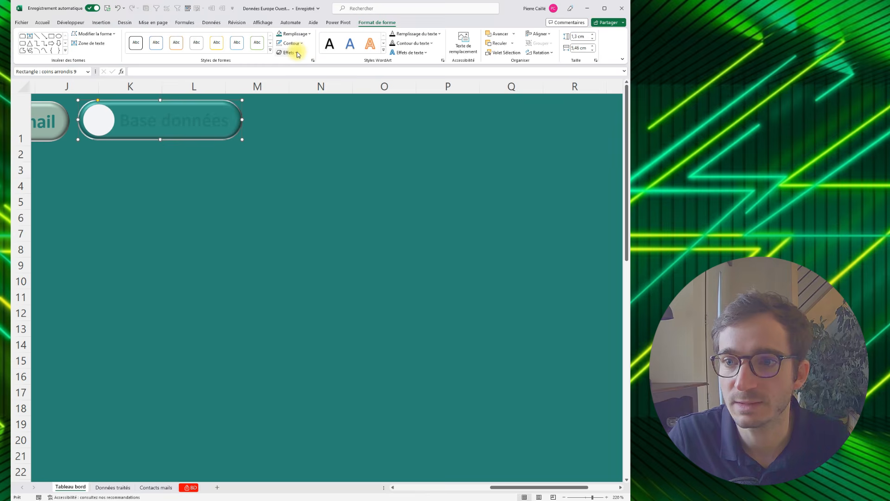
- Apply the first preset bevel (Biseau) effect to the "Base données" button
left_click(296, 54)
mouse_move(312, 154)
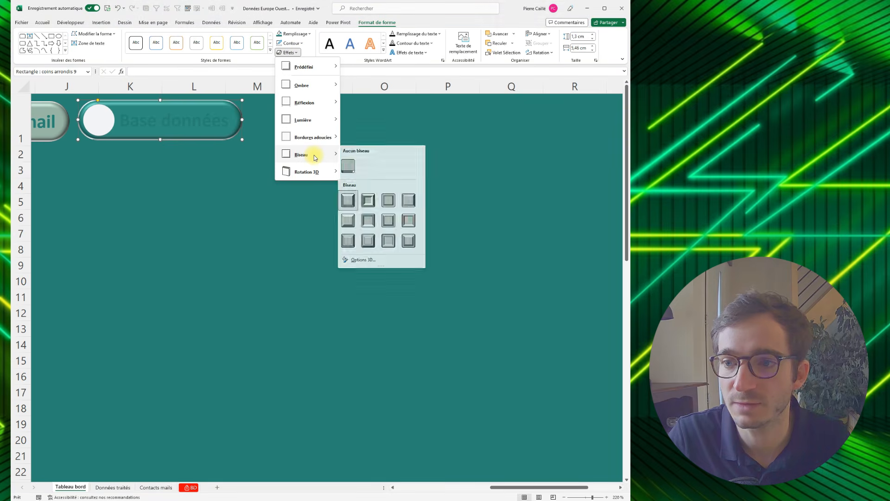
left_click(350, 199)
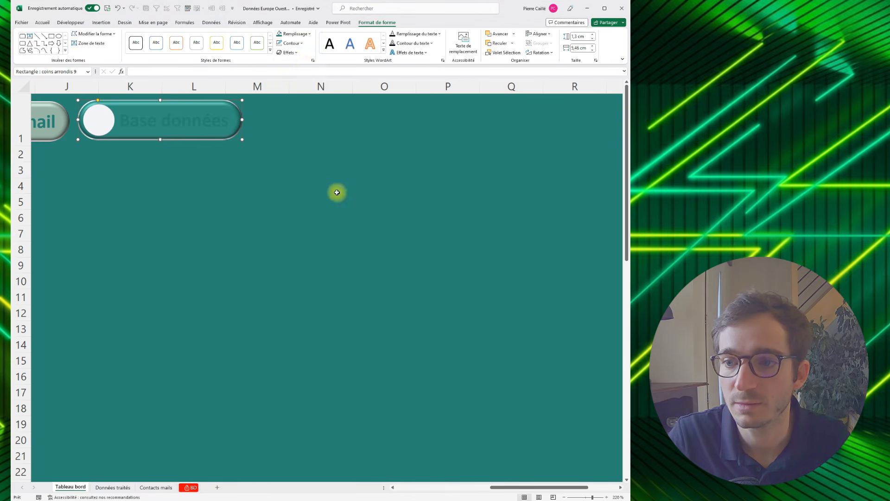
left_click(302, 45)
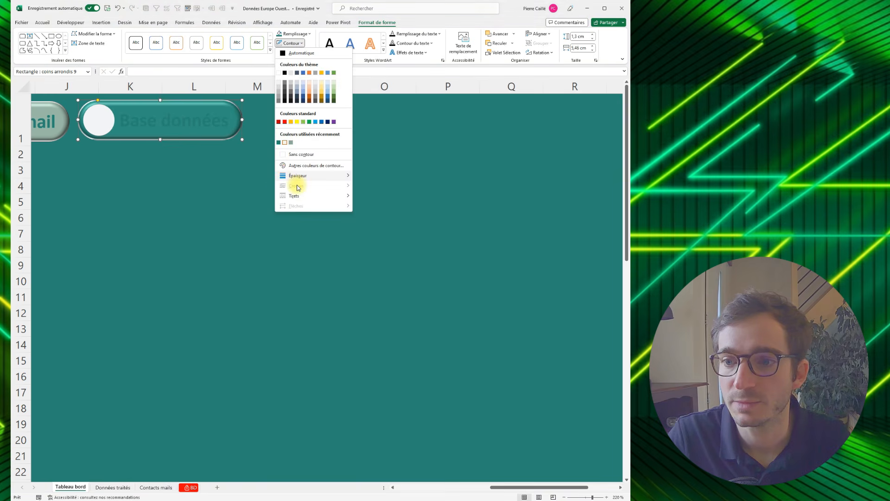
left_click(301, 43)
left_click(297, 53)
left_click(296, 156)
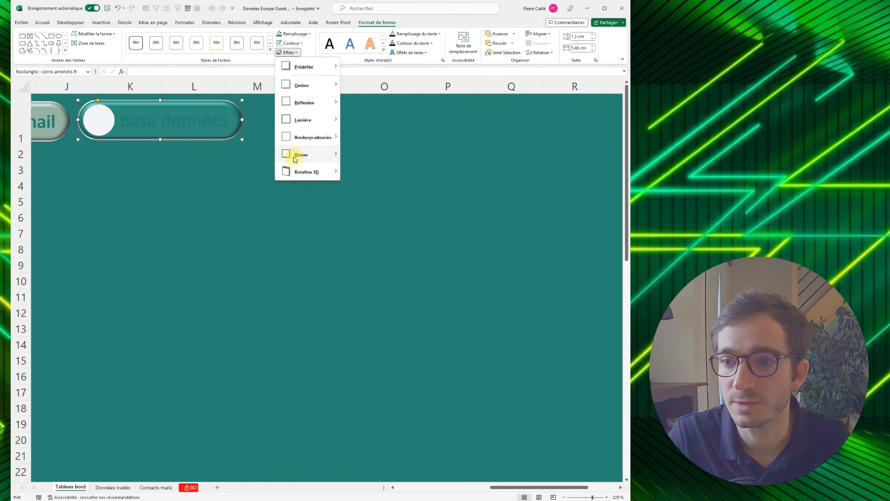
- Change the "Base données" text colour to the recently used light grey
left_click(44, 22)
left_click(131, 50)
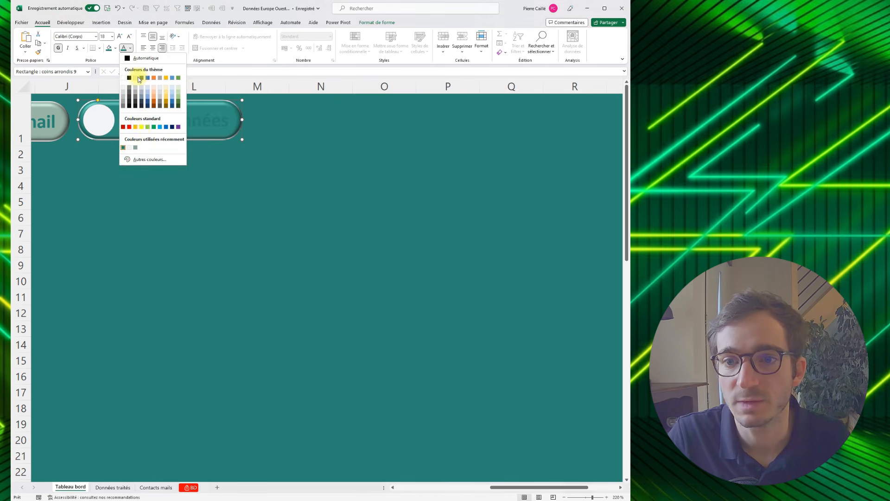
left_click(131, 149)
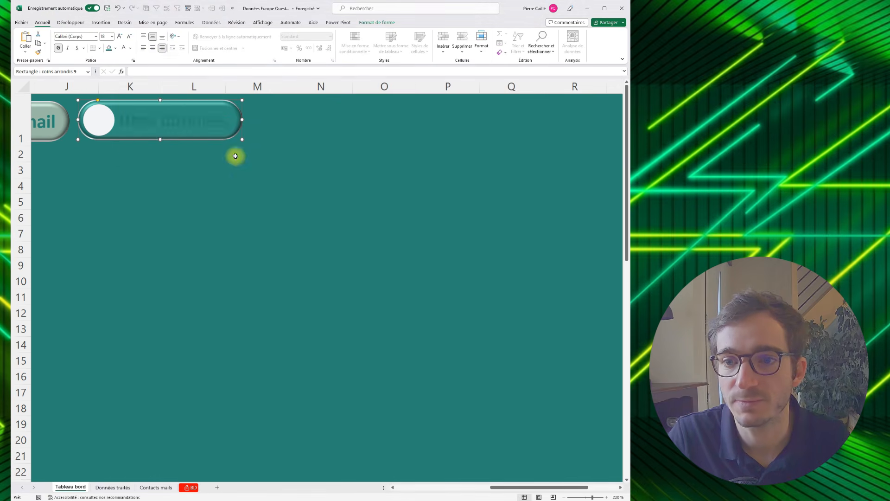
left_click(281, 153)
- Insert the picture logo.png from the images subfolder of the "Tableau bord" folder into the dashboard sheet
left_click_drag(495, 487, 410, 485)
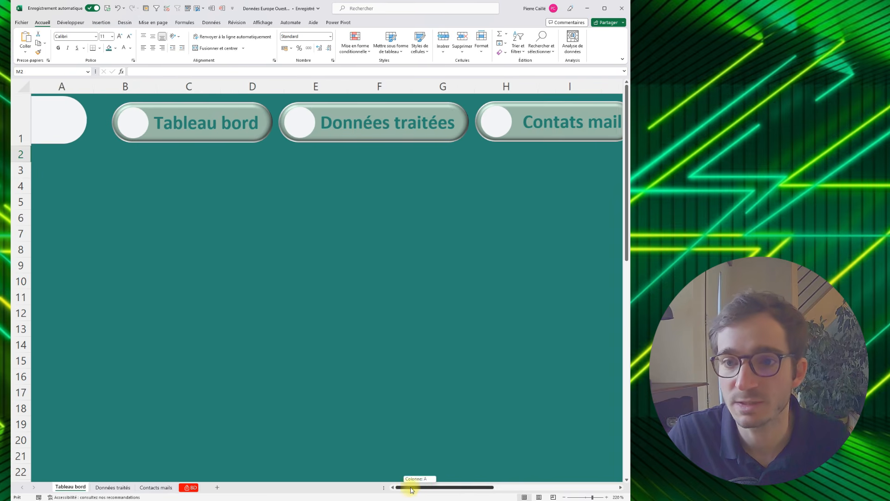
left_click(106, 23)
left_click(114, 42)
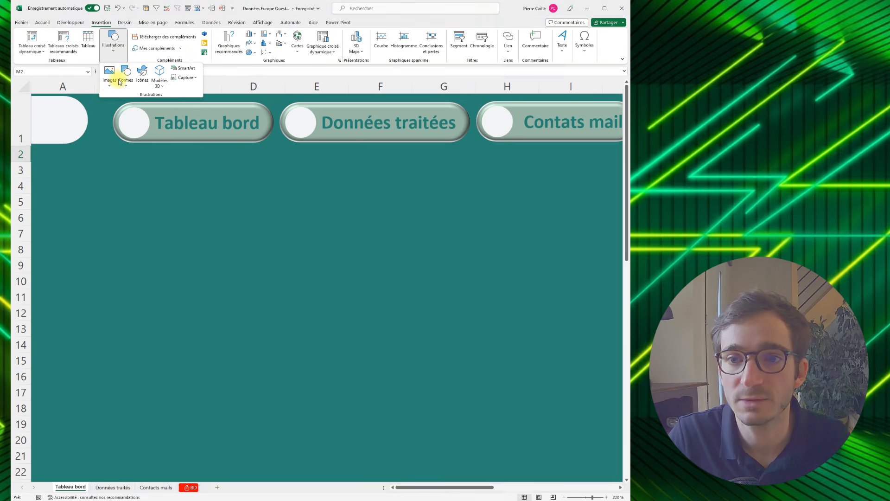
left_click(106, 86)
left_click(123, 109)
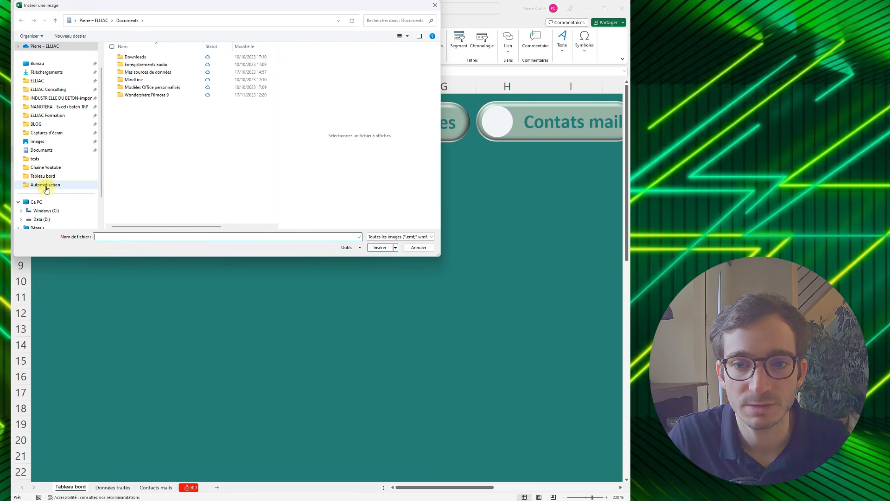
left_click(40, 176)
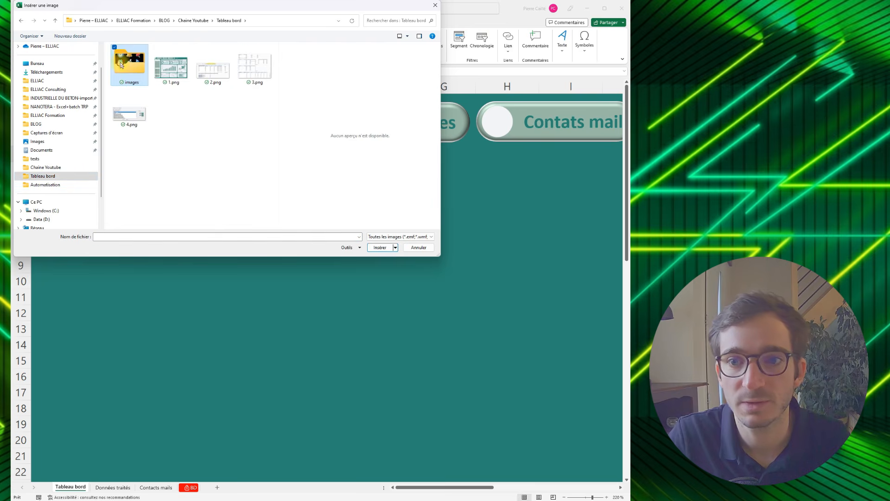
double_click(116, 69)
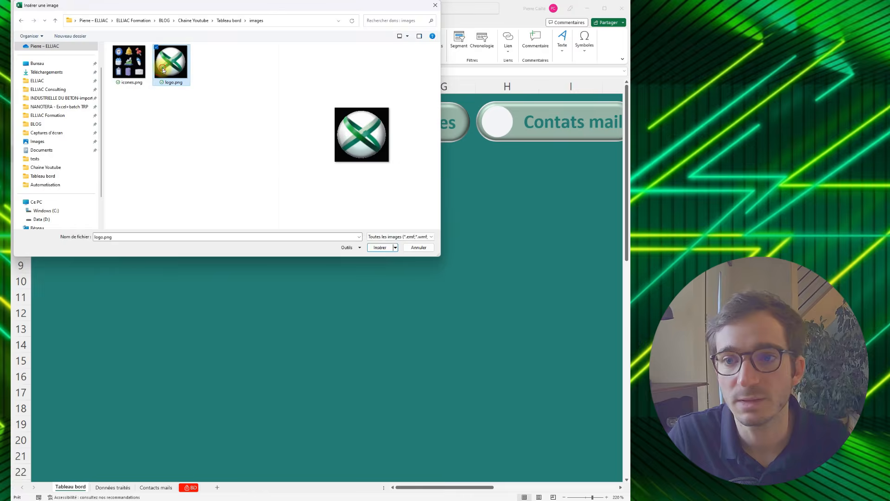
double_click(170, 62)
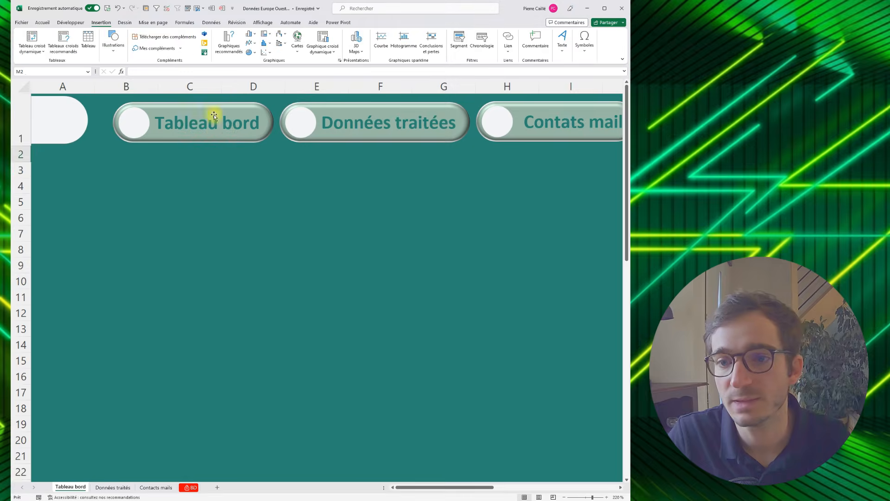
- Move the logo onto the light grey shape in column A and shrink it to fit inside row 1
left_click(198, 202)
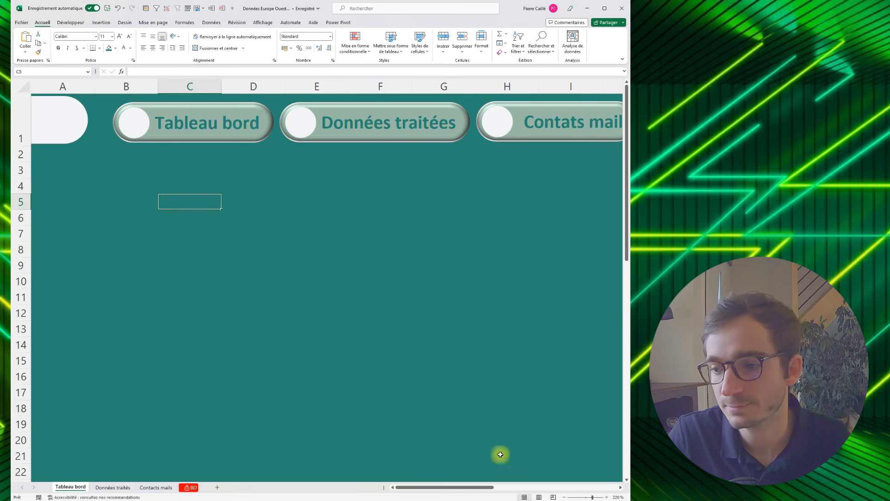
left_click(585, 497)
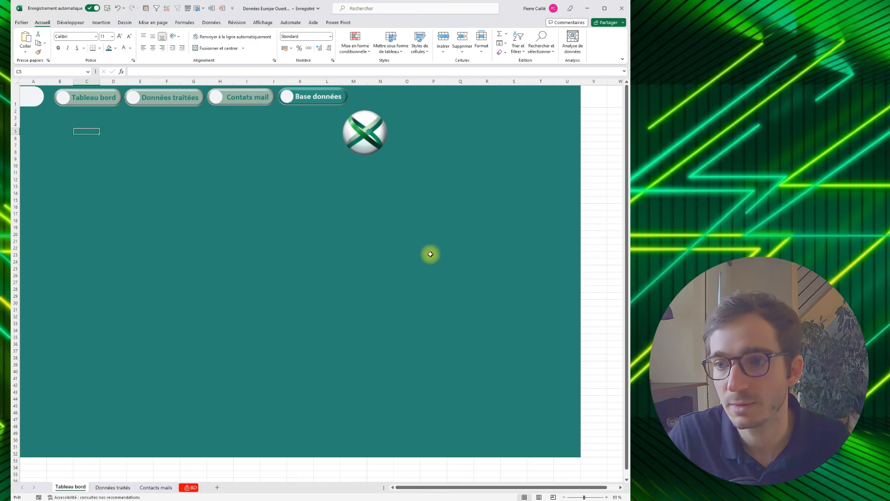
left_click_drag(348, 129, 35, 109)
left_click_drag(75, 136, 44, 104)
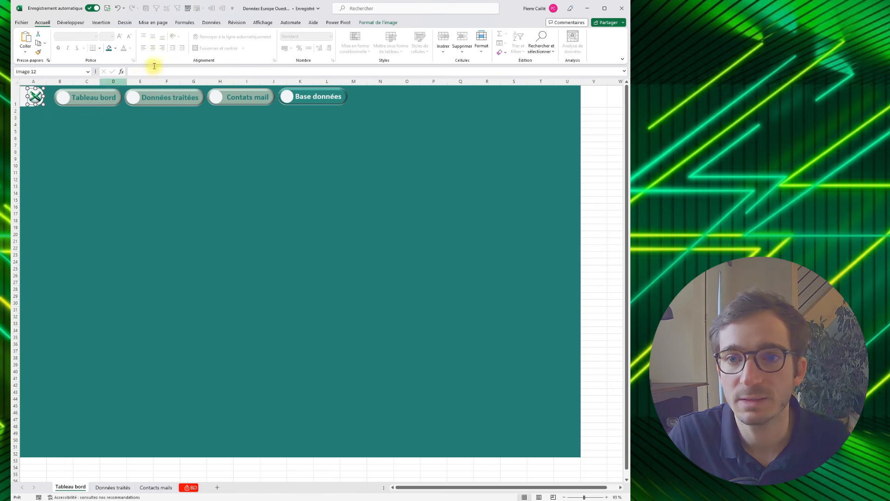
- Insert the picture icones.png from the images folder and shrink it to about 4.6 cm high below the "Tableau bord" button
left_click(103, 23)
left_click(113, 42)
left_click(110, 76)
left_click(115, 108)
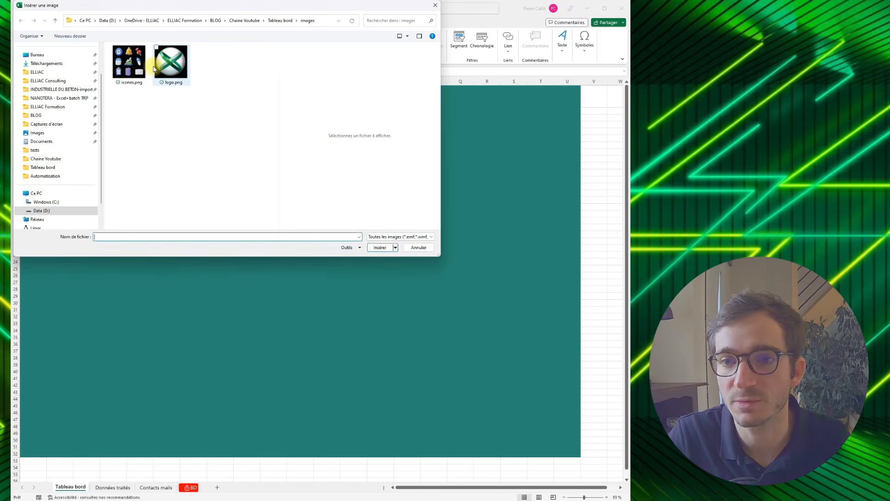
double_click(144, 67)
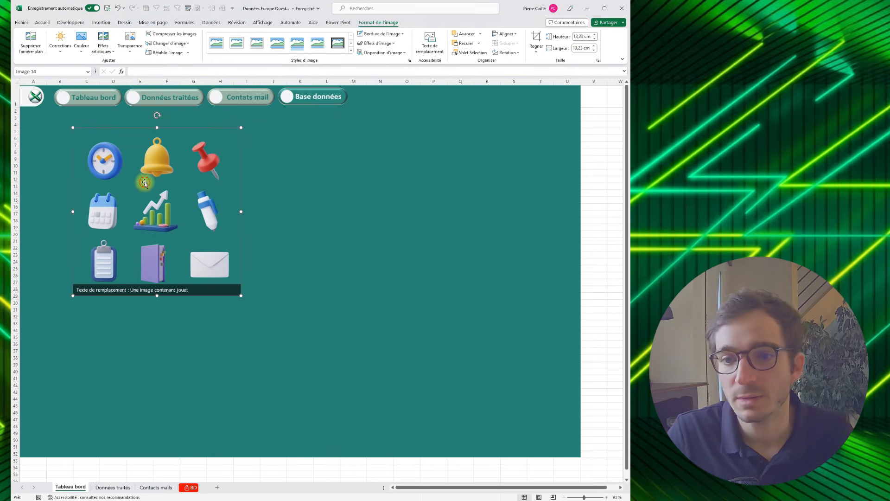
left_click_drag(241, 295, 118, 163)
- Shift the logo slightly so it sits centred on the light grey shape in column A
left_click_drag(585, 498, 593, 497)
left_click_drag(474, 488, 383, 489)
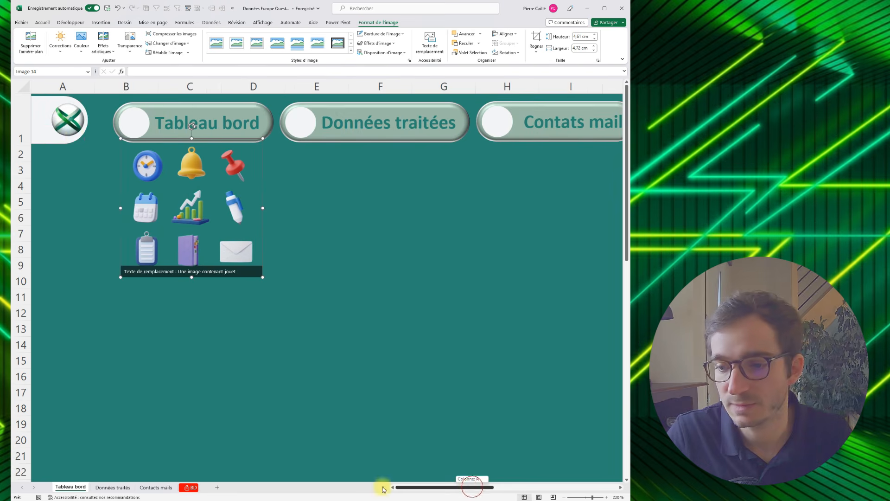
left_click(65, 125)
mouse_move(48, 138)
left_mouse_down()
mouse_move(38, 140)
mouse_move(61, 125)
left_mouse_up()
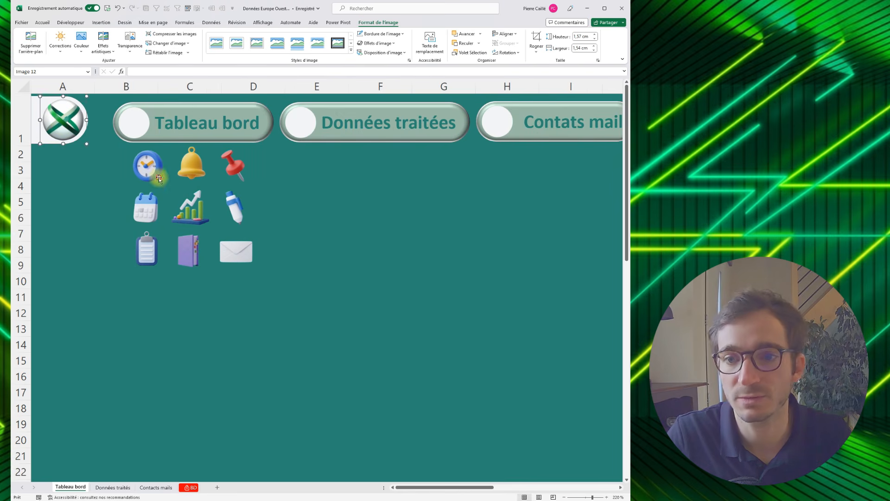
- Shrink the icon picture to about 3.57 × 3.65 cm and place its chart icon near the "Données traitées" circle
left_click_drag(235, 252, 174, 222)
left_click_drag(124, 204, 294, 195)
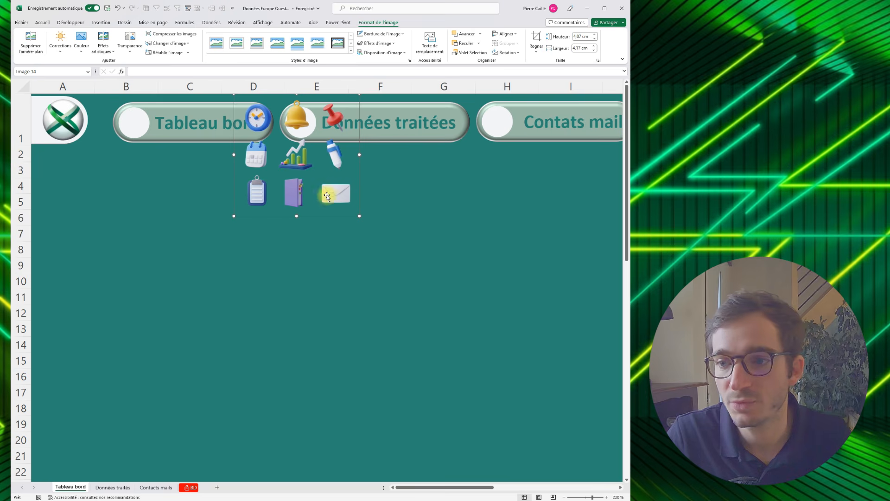
left_click_drag(357, 215, 324, 176)
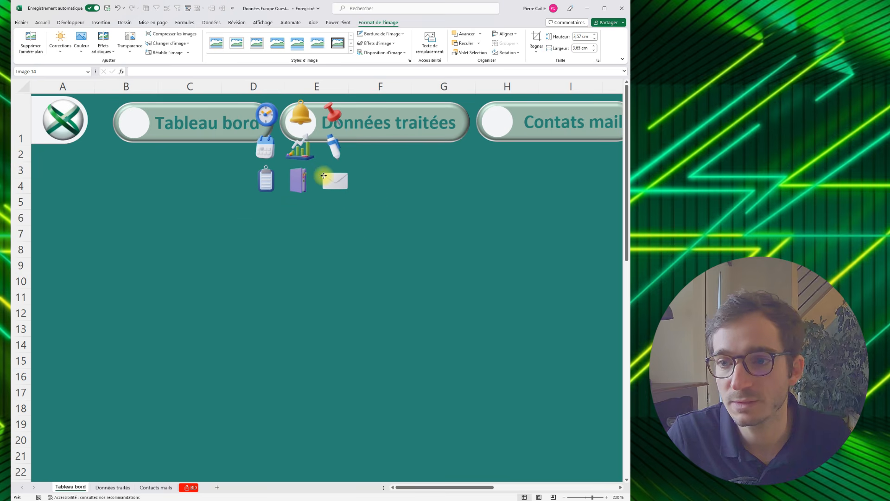
- Make three copies of the icon picture and spread them near the other navigation buttons
key("ctrl+v")
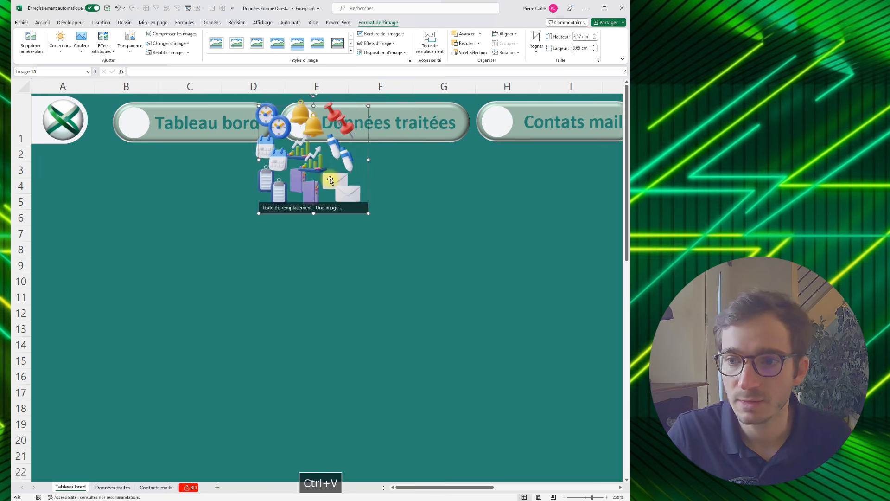
key("ctrl+v")
left_click_drag(216, 179, 568, 188)
key("ctrl+v")
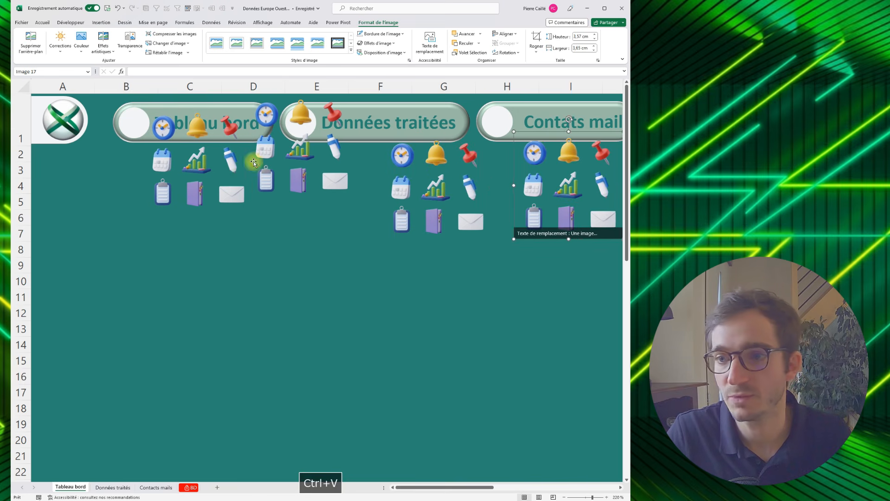
- Crop the original icon picture to the bar chart icon and place it in the white circle of the "Données traitées" button
left_click(254, 162)
left_click(536, 40)
left_click_drag(347, 200, 312, 161)
left_click_drag(247, 93, 283, 132)
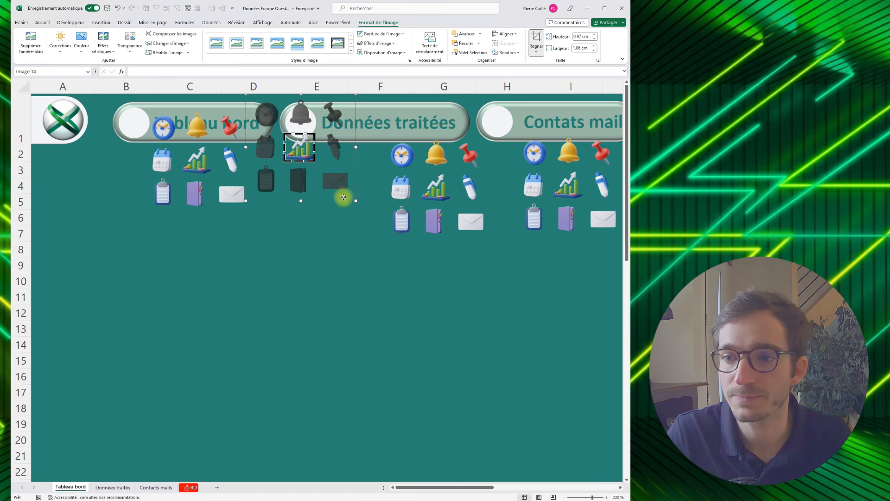
left_click(318, 214)
left_click_drag(299, 148, 305, 127)
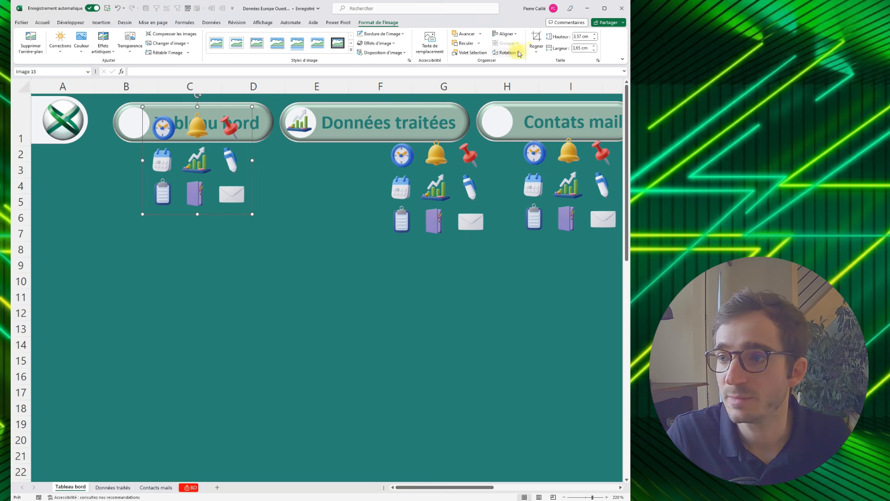
- Crop the icon picture copy near "Tableau bord" to the clipboard icon and place it in that button's white circle
left_click(536, 37)
left_click_drag(251, 110, 173, 179)
left_click(138, 218)
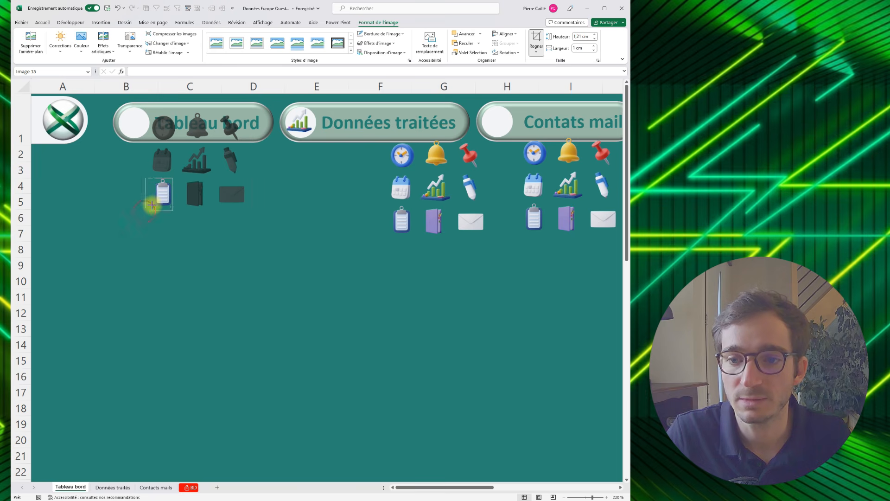
left_click(185, 233)
left_click_drag(163, 192, 136, 127)
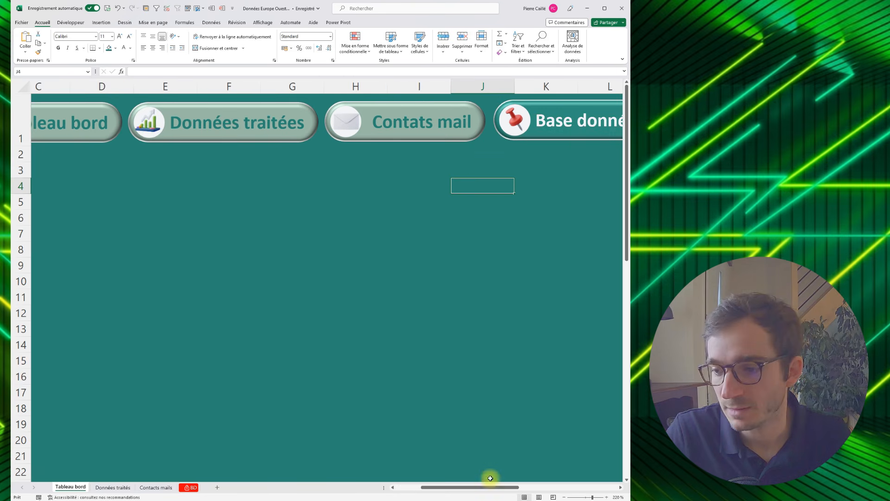
left_click_drag(491, 486, 442, 491)
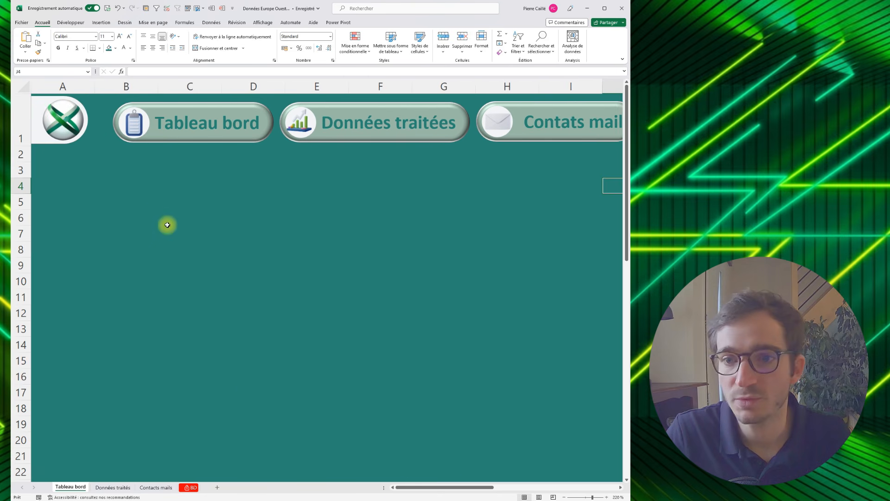
- Group the clipboard icon, the white circle and the "Tableau bord" shape into one object
left_click(144, 123)
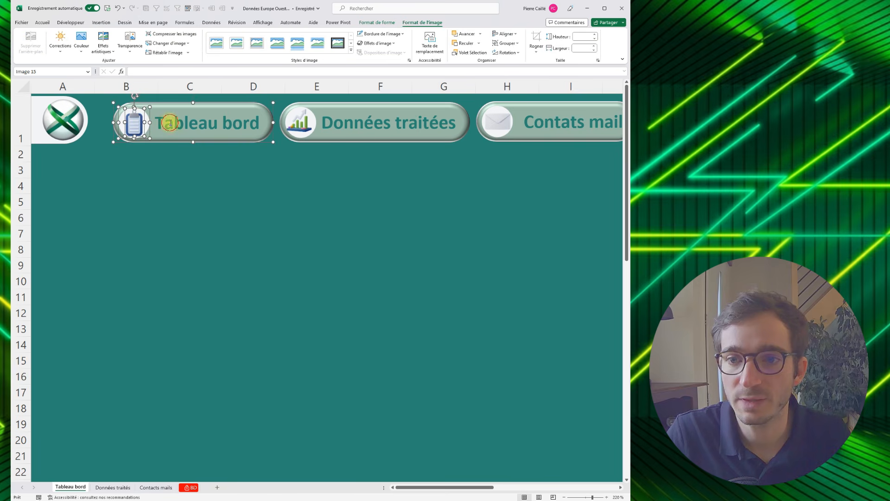
left_click(238, 112, "ctrl")
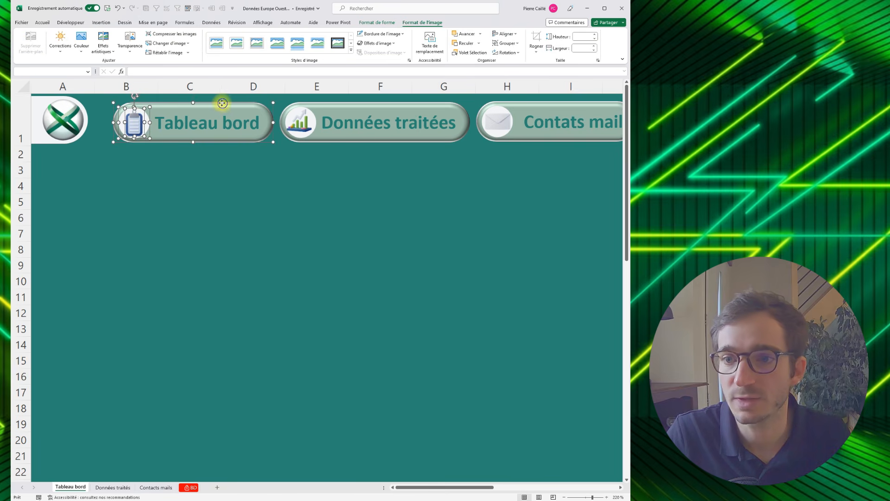
right_click(222, 102)
mouse_move(253, 167)
left_click(317, 164)
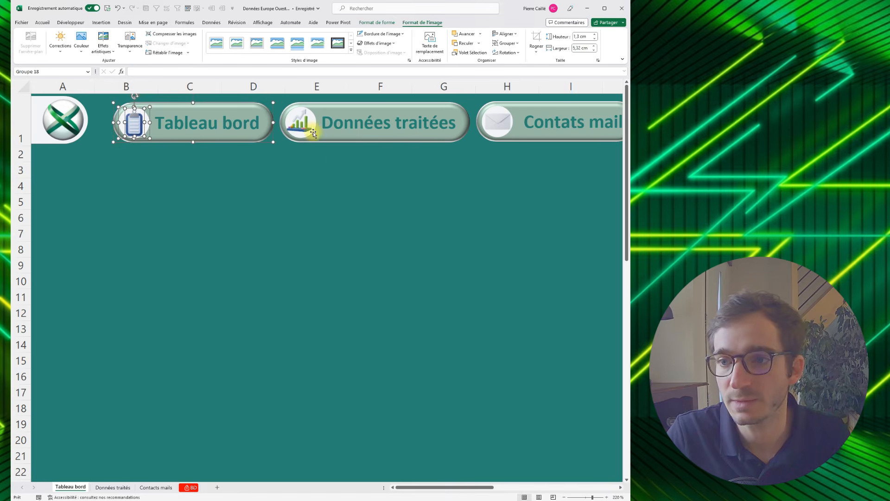
- Group the bar chart icon, the white circle and the "Données traitées" shape into one object
left_click(313, 133)
left_click(333, 112, "ctrl")
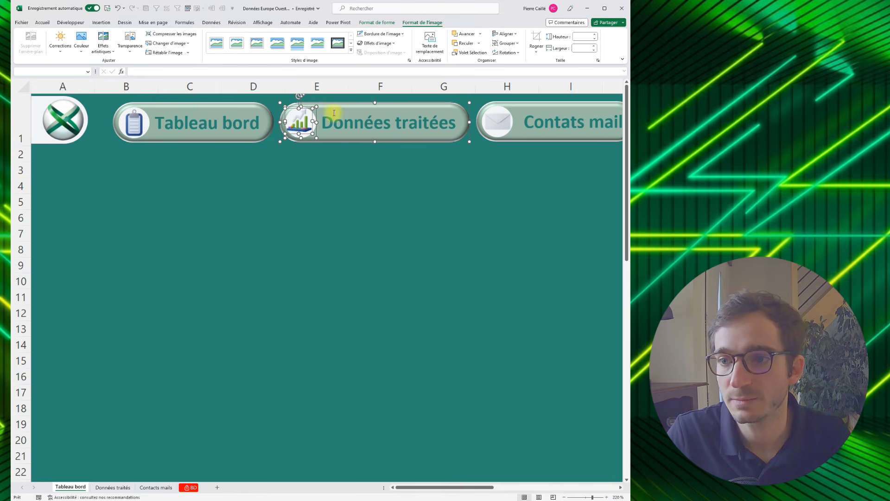
right_click(335, 105)
mouse_move(372, 166)
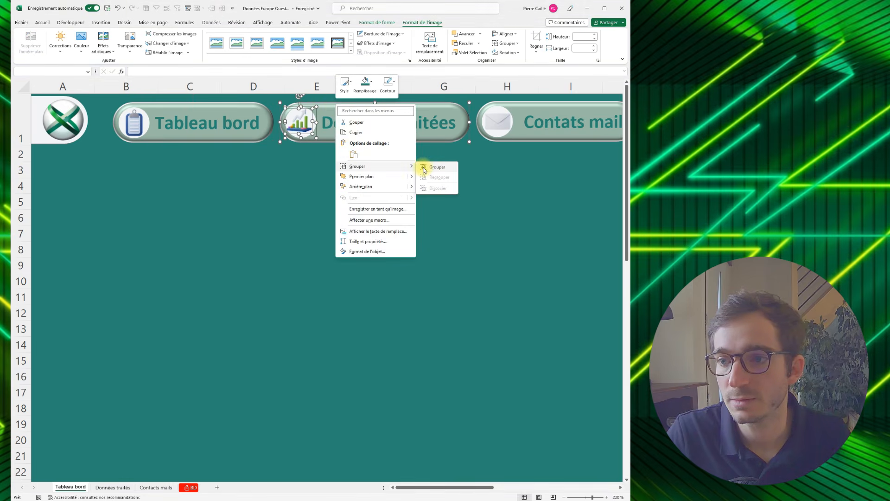
left_click(429, 167)
- Group the envelope icon, the white circle and the "Contats mail" shape into one object
left_click_drag(413, 487, 487, 487)
left_click(67, 120)
left_click(80, 104, "ctrl")
right_click(80, 103)
mouse_move(110, 164)
left_click(179, 166)
- Group the pushpin icon, the white circle and the "Base données" shape into one object
left_click(228, 119)
left_click(238, 112, "ctrl")
left_click(252, 107, "ctrl")
right_click(252, 107)
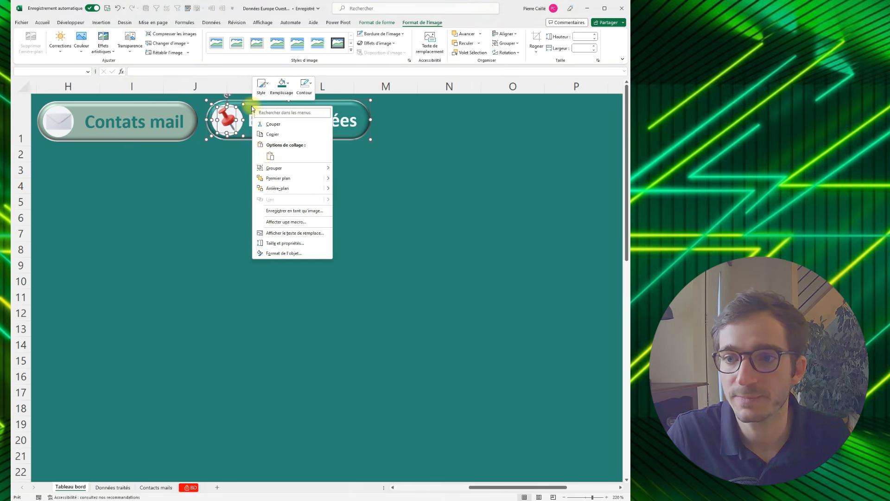
mouse_move(278, 168)
left_click(344, 169)
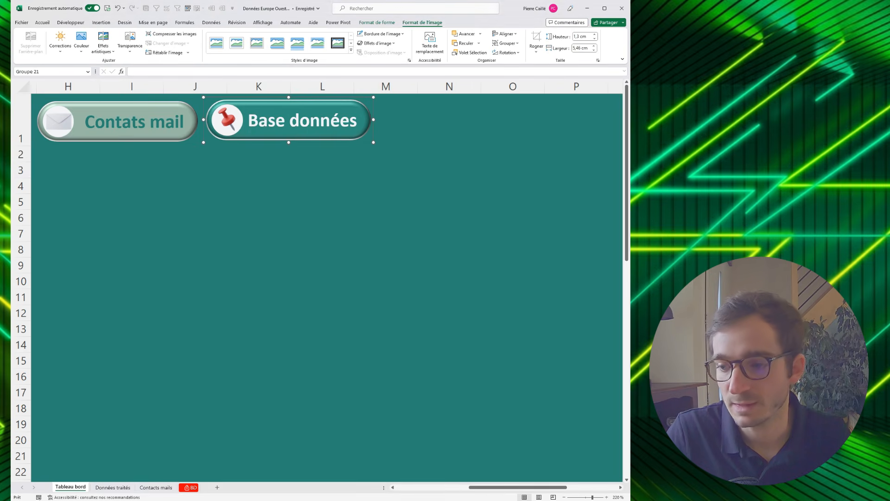
- Select the logo, switch to the browser to copy the exceler.fr web address, and return to the Excel workbook
left_click_drag(478, 488, 405, 488)
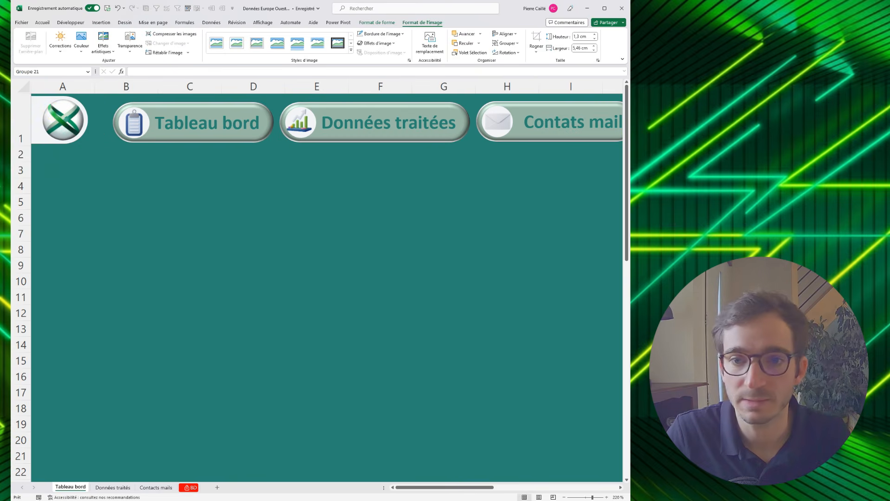
left_click(56, 114)
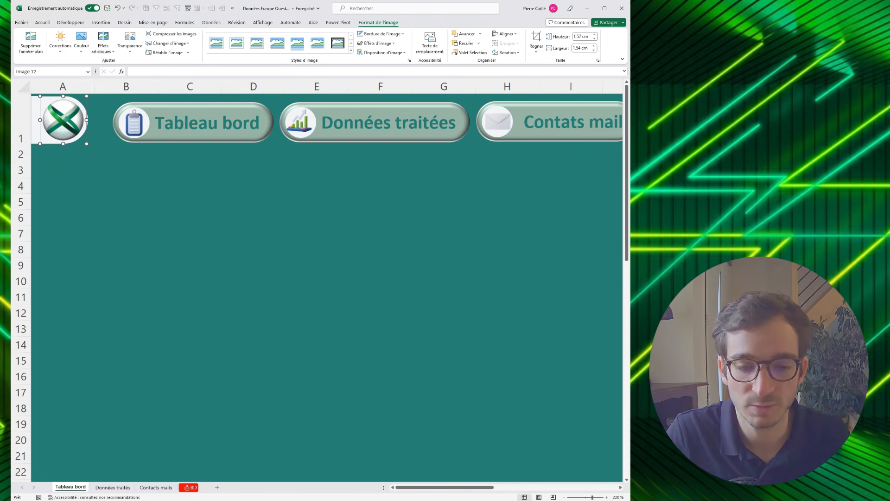
key("alt+Tab")
left_click(122, 19)
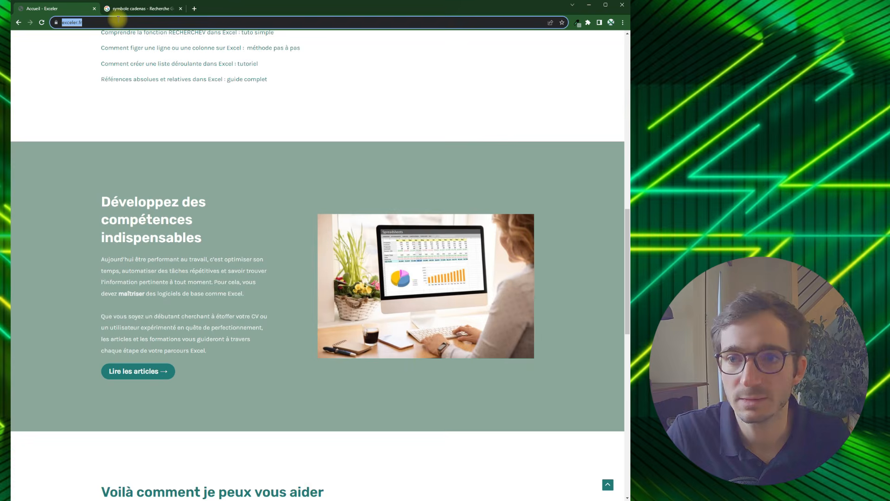
key("ctrl+c")
key("alt+Tab")
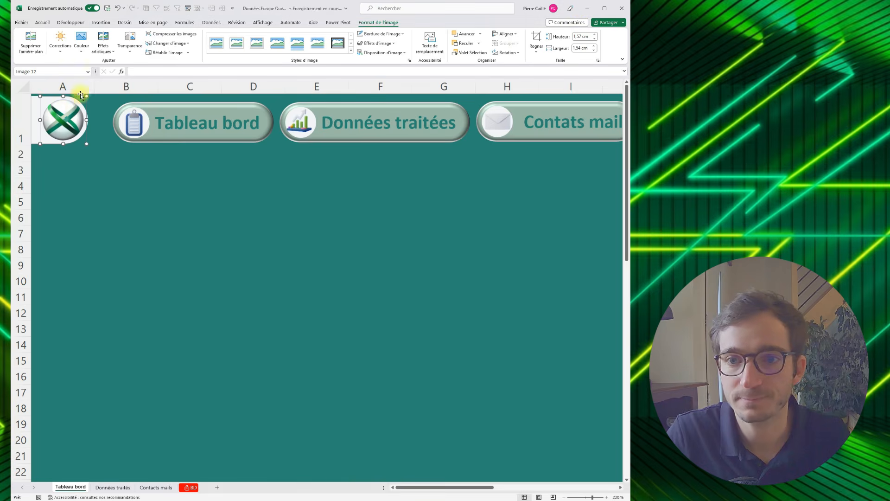
right_click(60, 121)
left_click(78, 224)
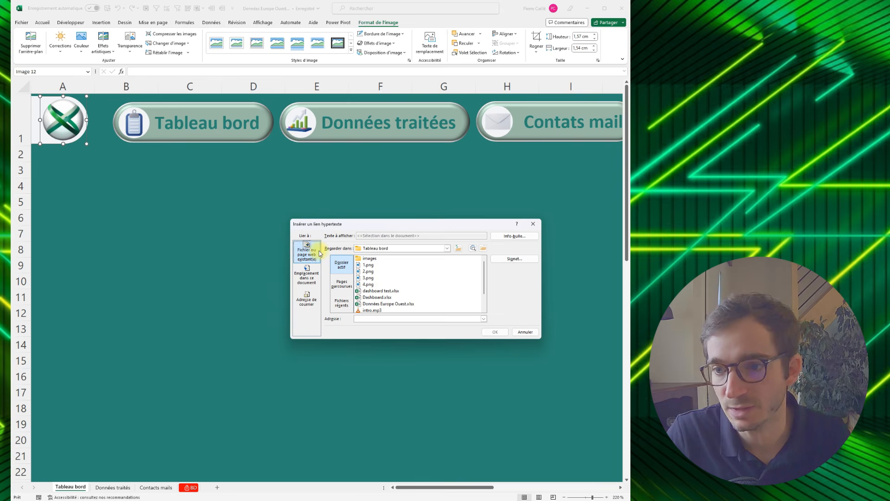
key("ctrl+v")
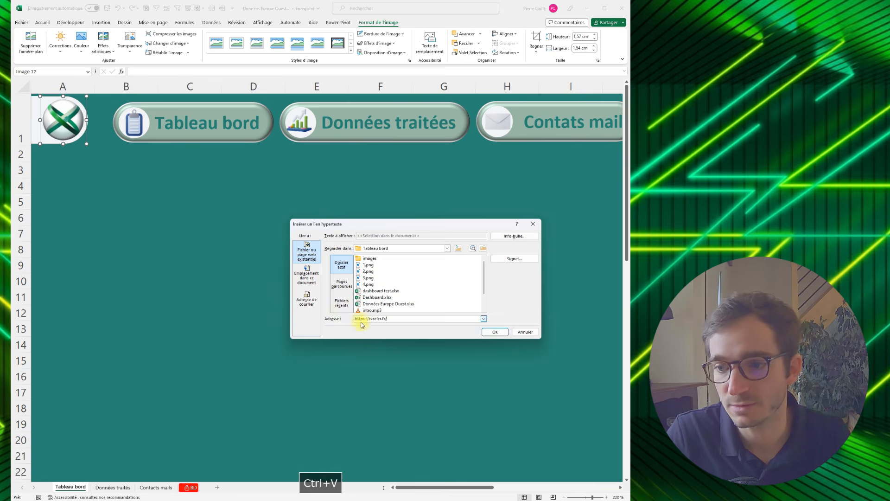
left_click(495, 332)
key("Escape")
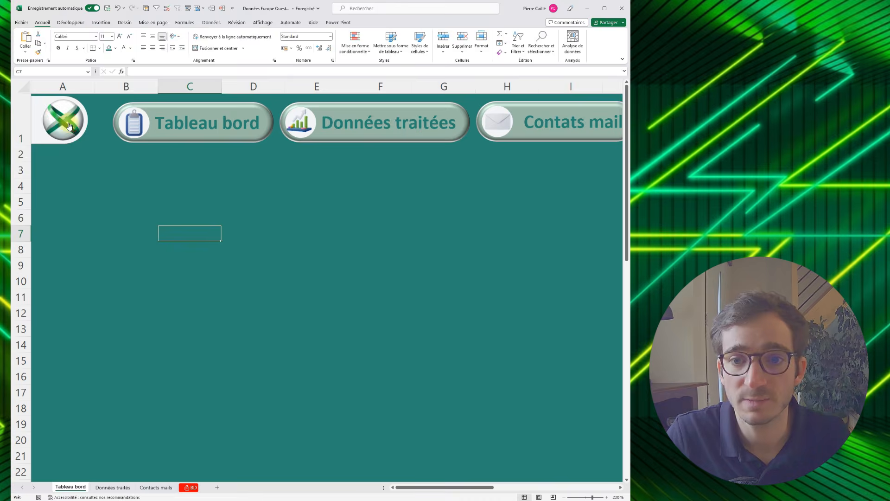
- Test the logo's hyperlink, close the web page it opens and return to the workbook
left_click(69, 126)
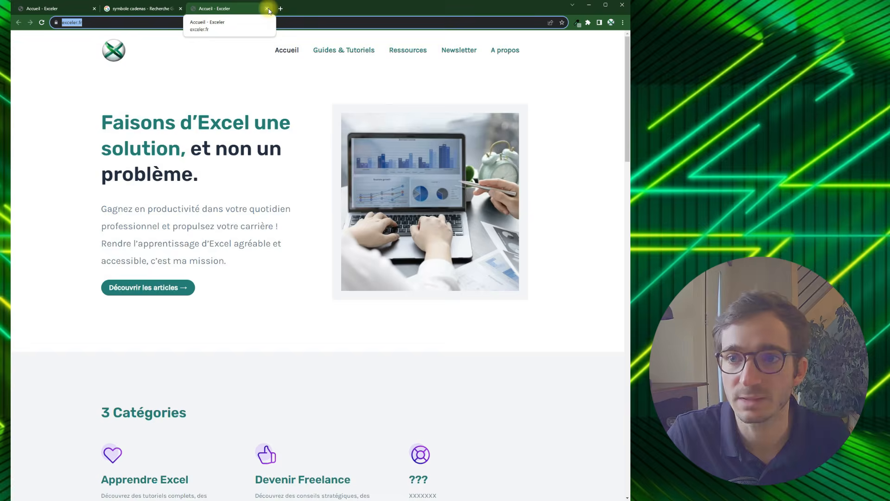
left_click(268, 8)
left_click(589, 4)
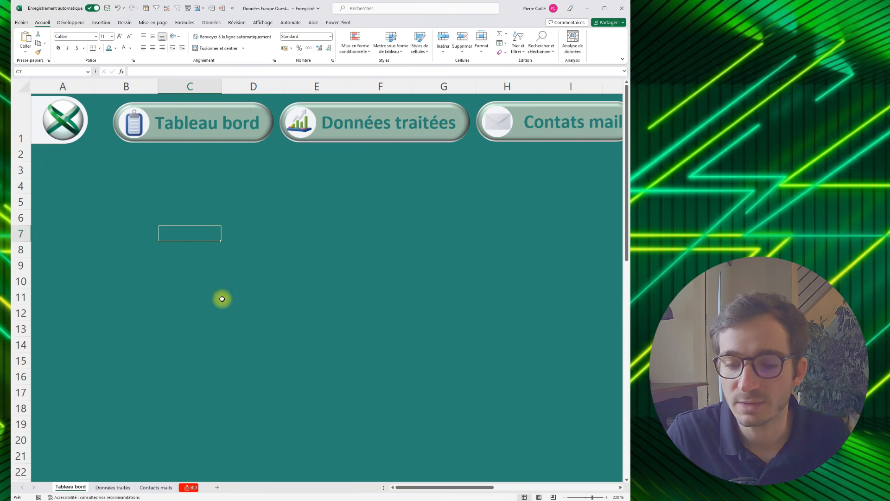
left_click(169, 123, "ctrl")
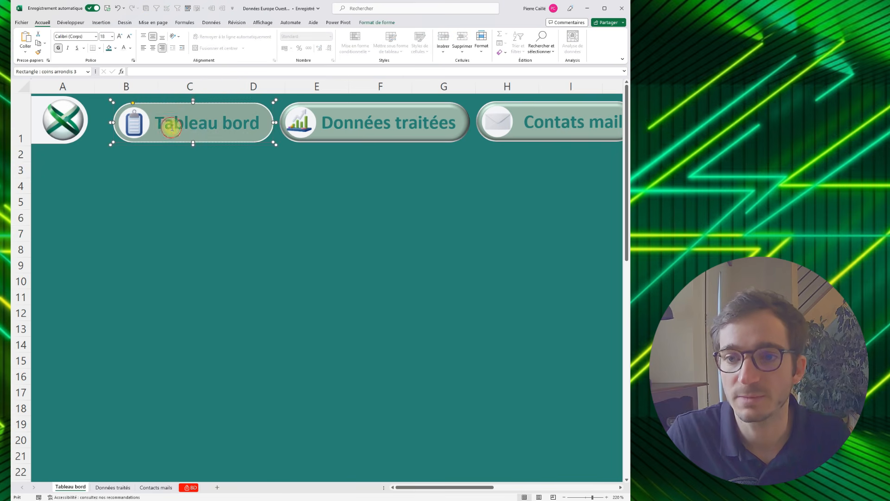
right_click(162, 107)
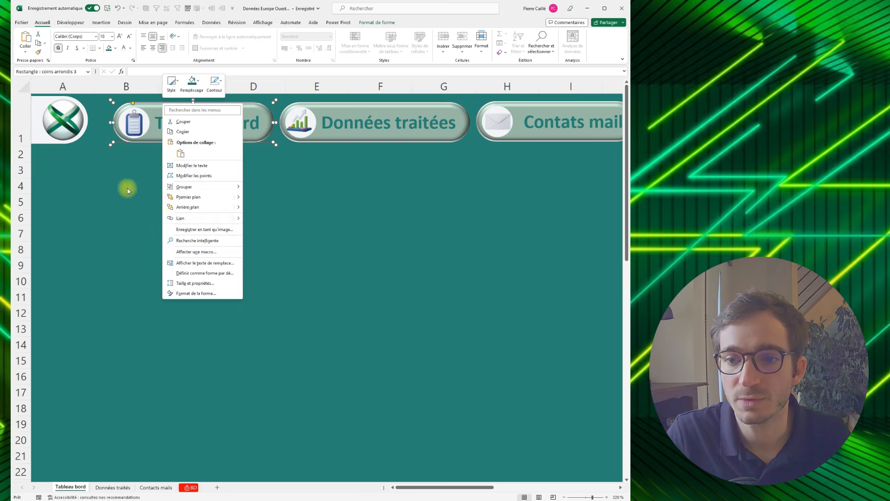
left_click(127, 186)
left_click(116, 147)
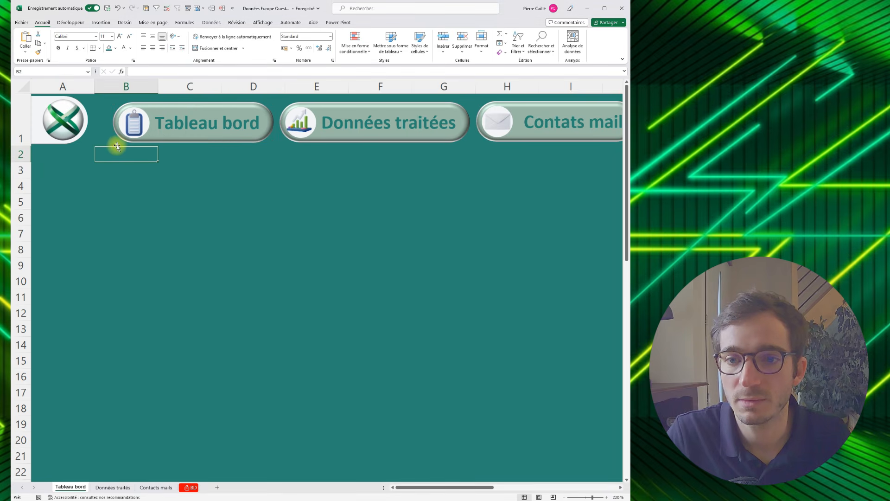
- Link the whole "Tableau bord" button group to a location within this document
left_click(117, 144)
right_click(123, 135)
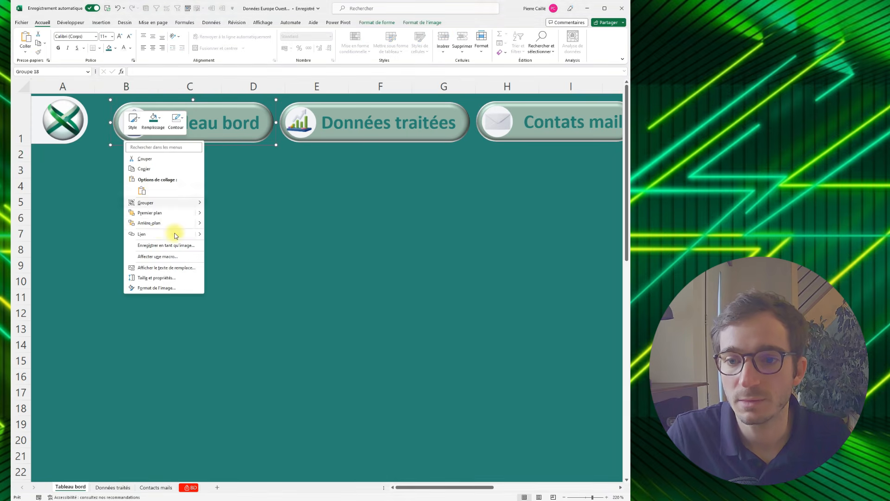
left_click(145, 236)
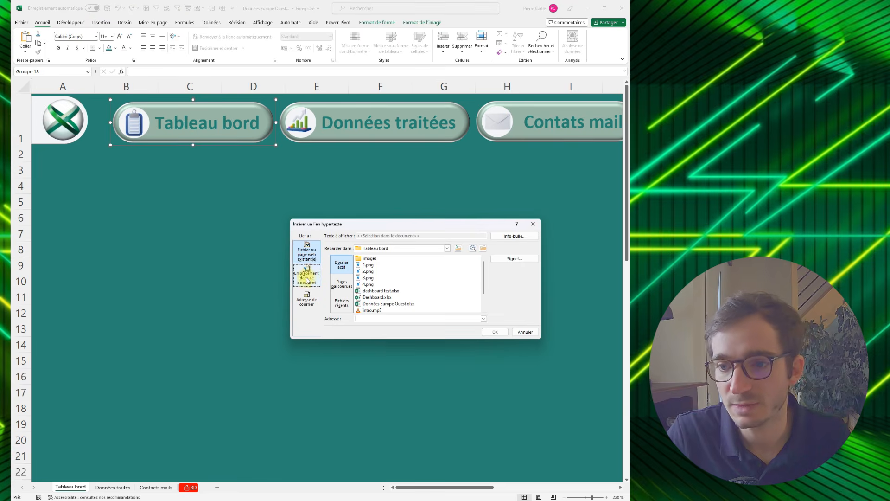
left_click(308, 276)
double_click(345, 275)
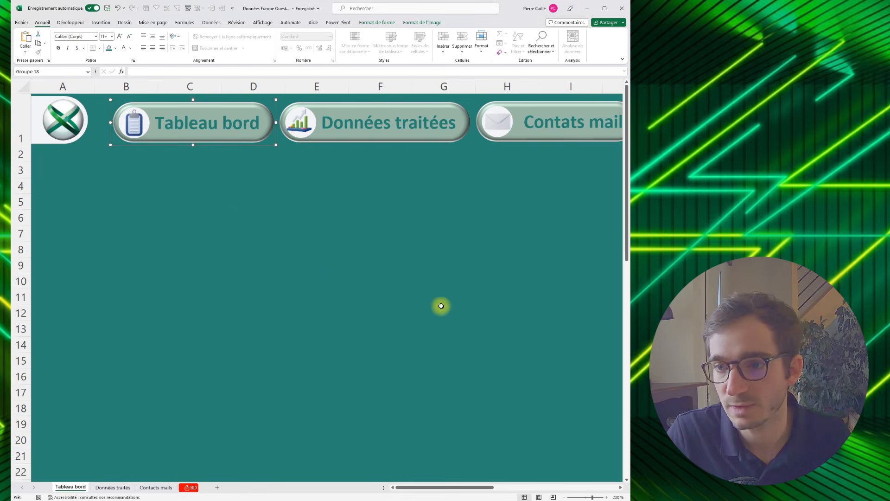
- Link the "Données traitées" button group to cell A1 of the "Données traités" sheet
right_click(285, 136)
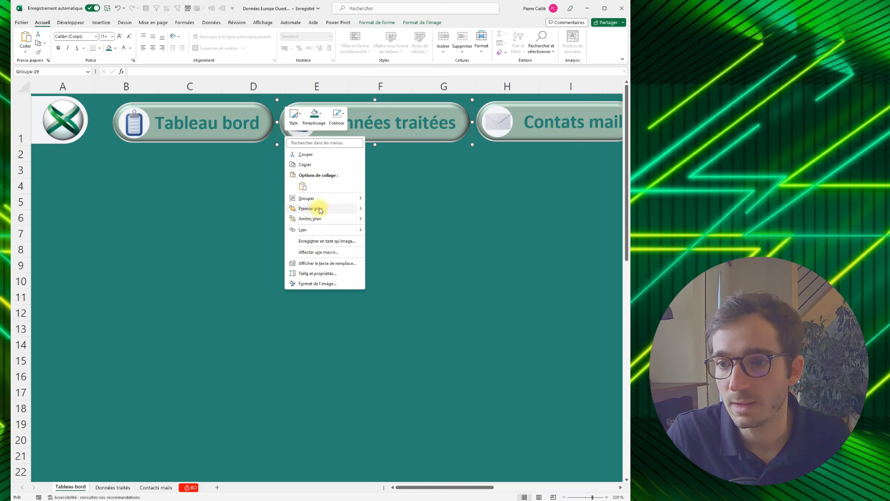
mouse_move(313, 204)
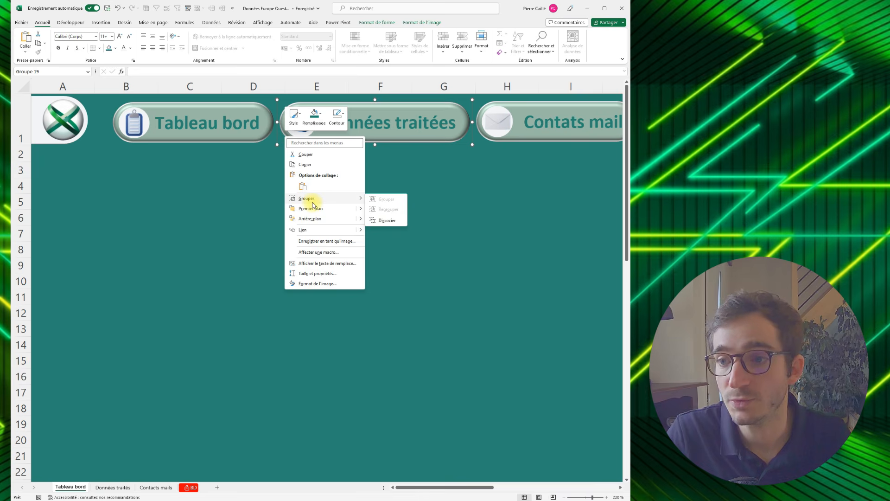
left_click(304, 229)
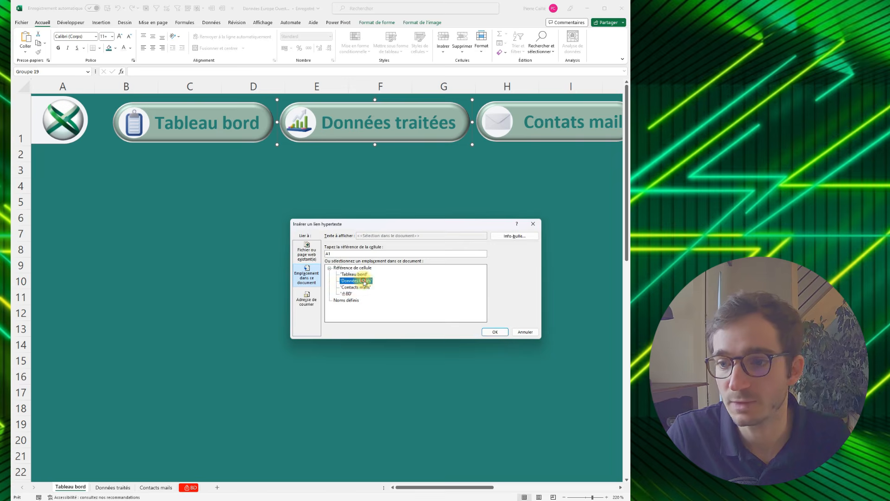
double_click(364, 281)
- Link the "Contats mail" button group to cell A1 of the "Contacts mails" sheet
left_click(485, 140)
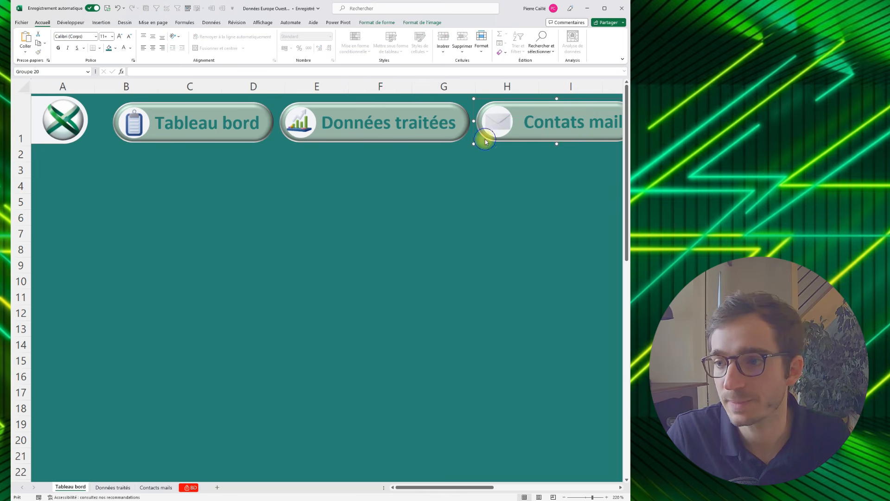
right_click(485, 140)
left_click(514, 236)
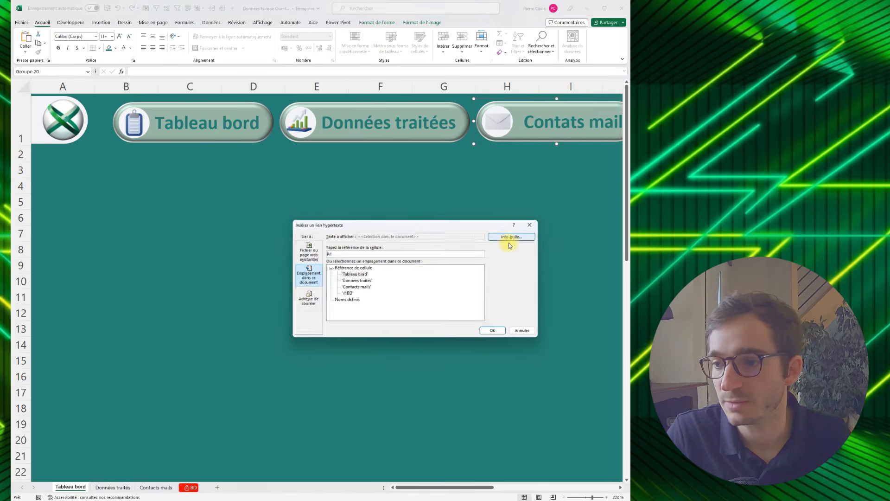
double_click(360, 288)
left_click(529, 296)
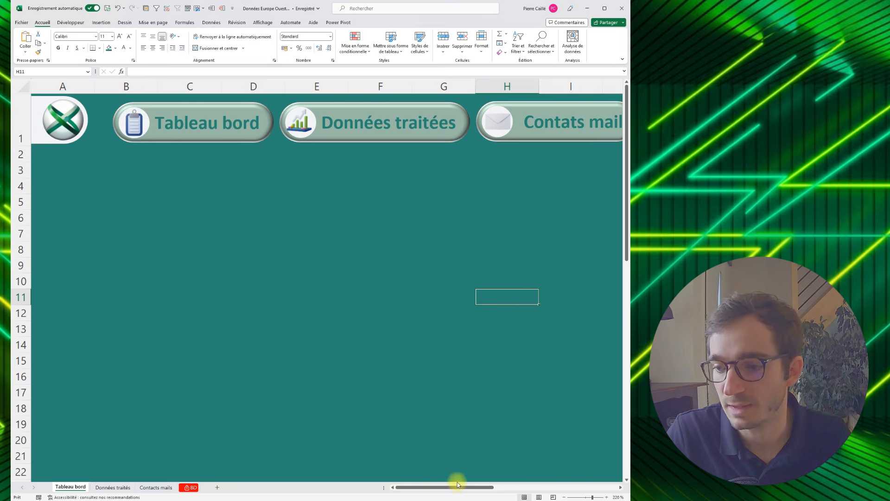
- Link the "Base données" button group to the BD sheet within this document
left_click_drag(457, 487, 522, 488)
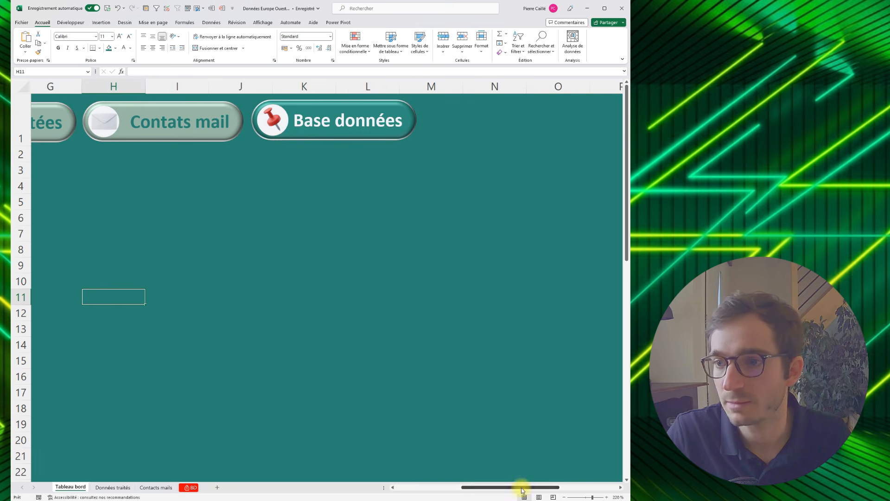
right_click(279, 138)
left_click(297, 231)
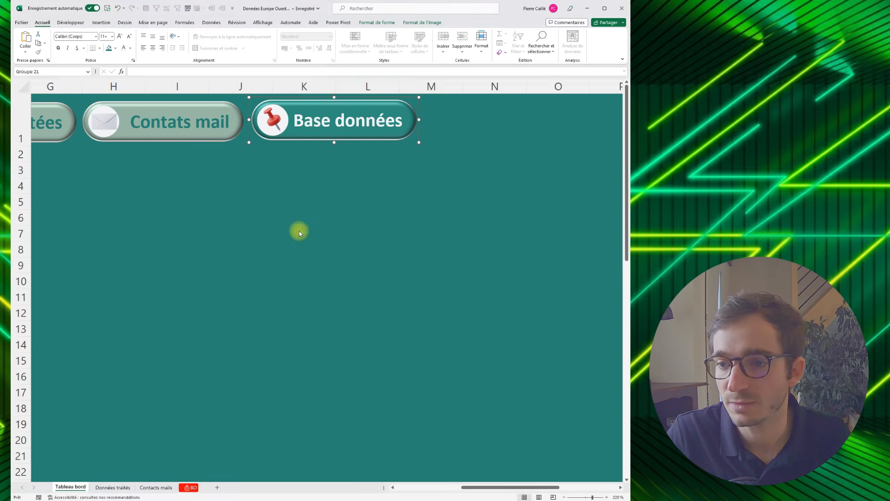
double_click(348, 295)
left_click(474, 330)
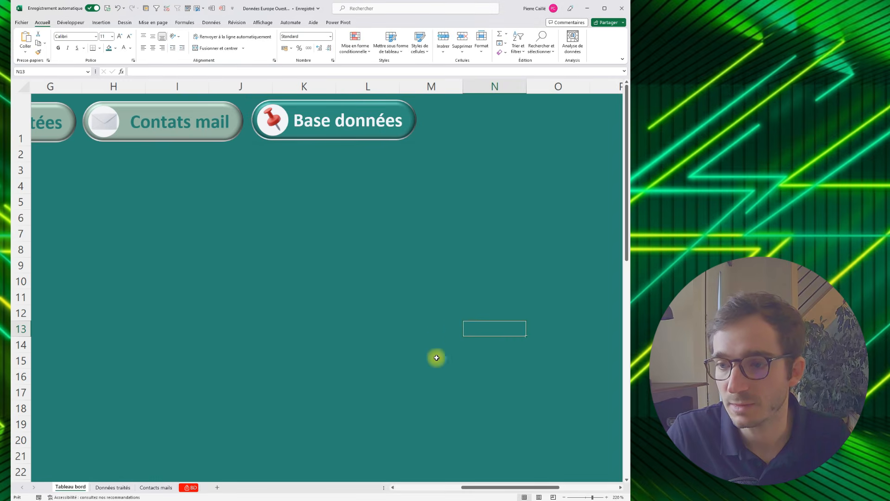
- Set the zoom of the "Tableau bord" sheet to 100%
left_click_drag(467, 488, 402, 479)
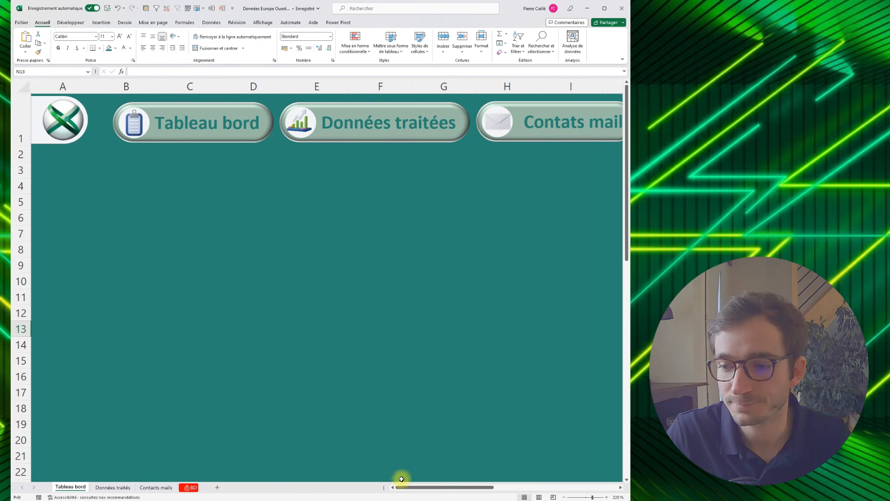
left_click(586, 498)
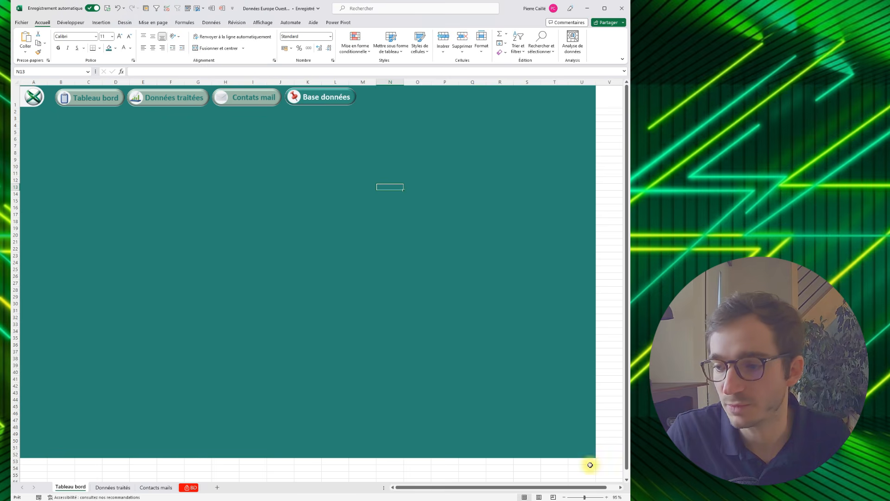
left_click(616, 497)
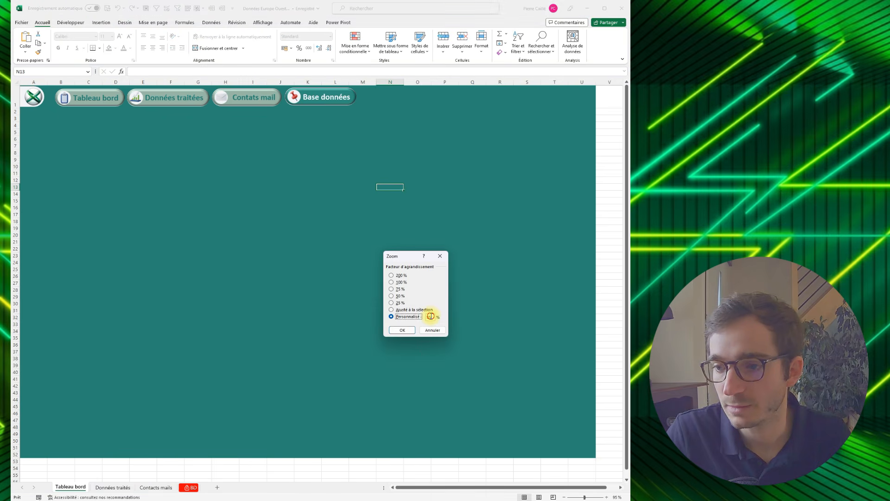
left_click(407, 329)
left_click(229, 230)
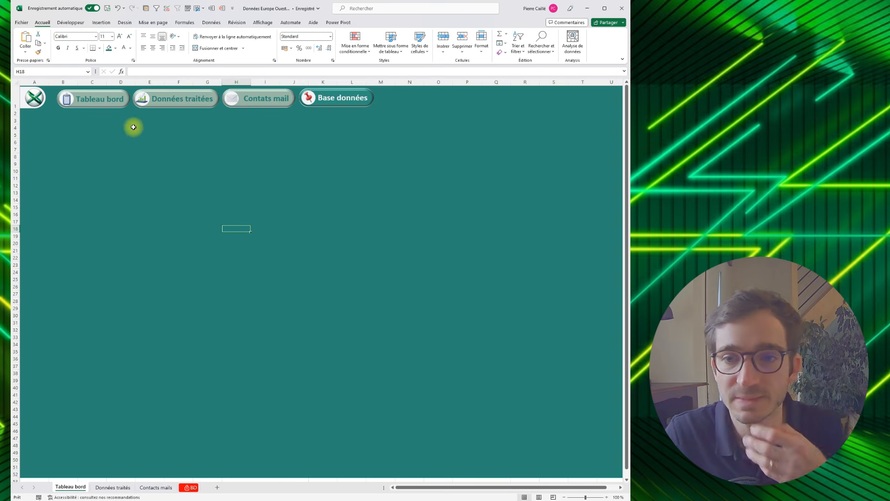
- Test the links of the "Tableau bord" and "Données traitées" buttons and return to the "Tableau bord" sheet
left_click(112, 98)
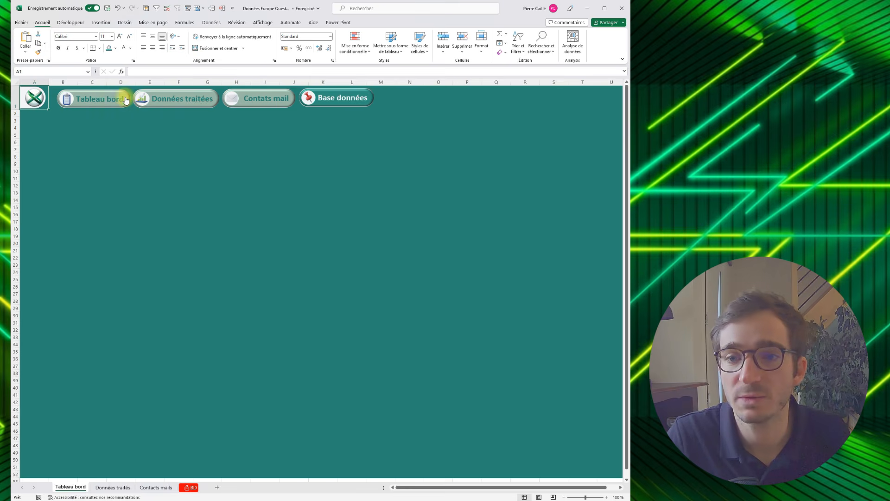
left_click(142, 99)
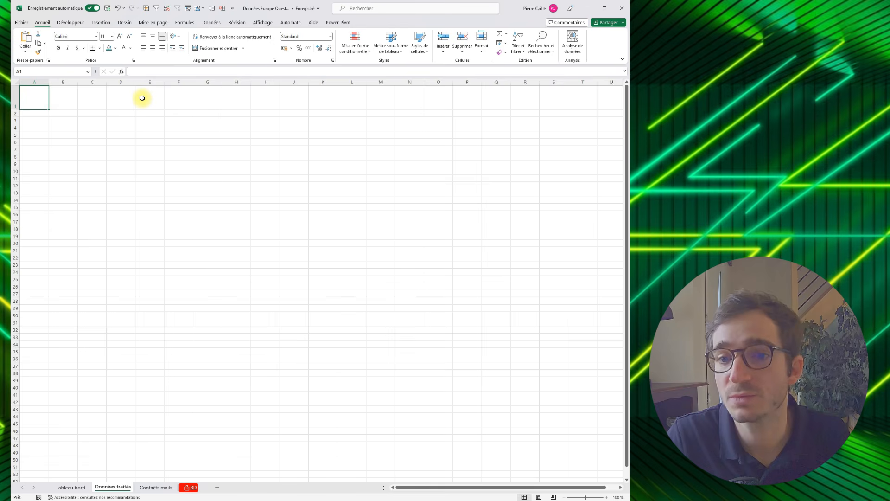
left_click(175, 207)
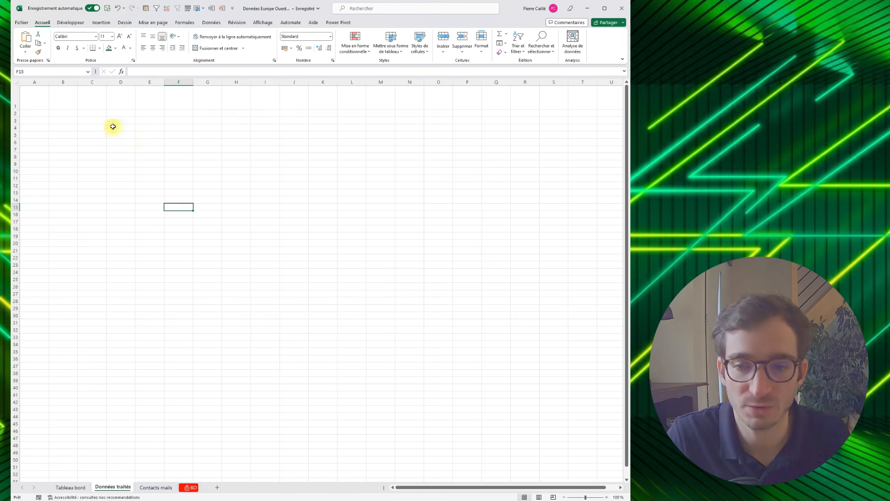
left_click(73, 488)
- Open the size and properties settings of the "Tableau bord" button and choose "Ne pas déplacer ou dimensionner" with the cells
right_click(122, 93)
left_click(141, 249)
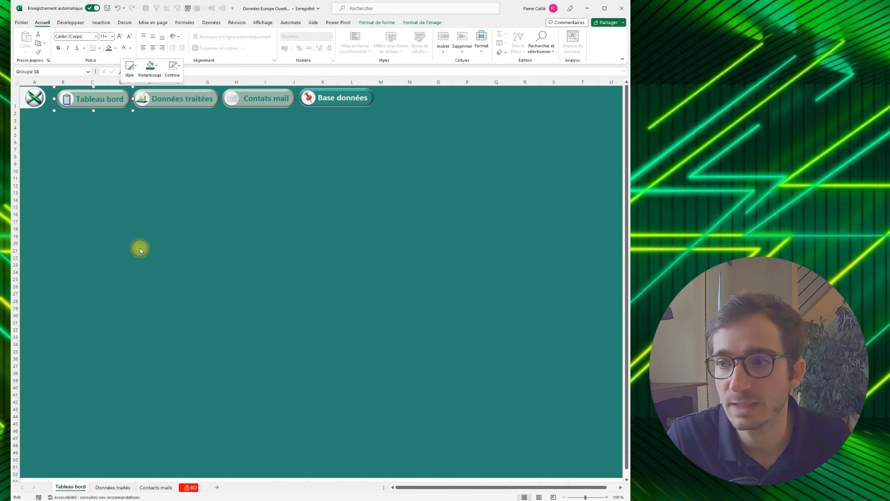
left_click(539, 207)
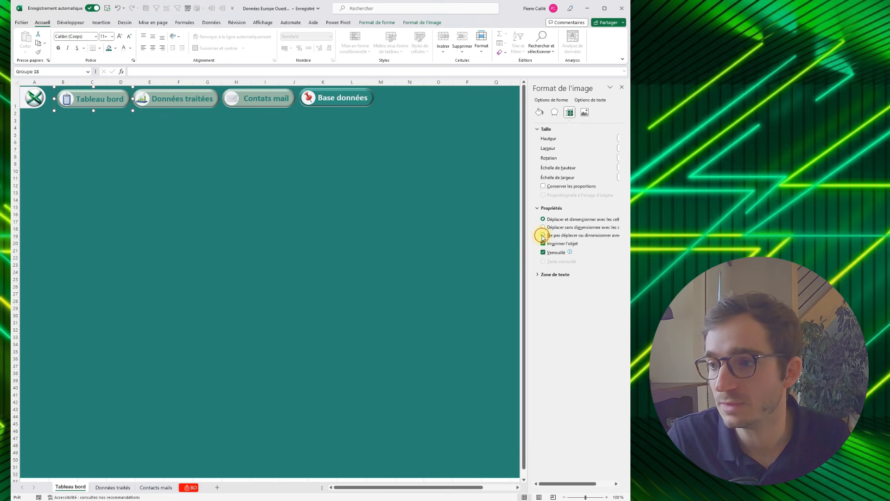
- Select the "Données traitées" button, widen column F to test how the button reacts, and undo the widening
right_click(181, 88)
left_click(210, 92)
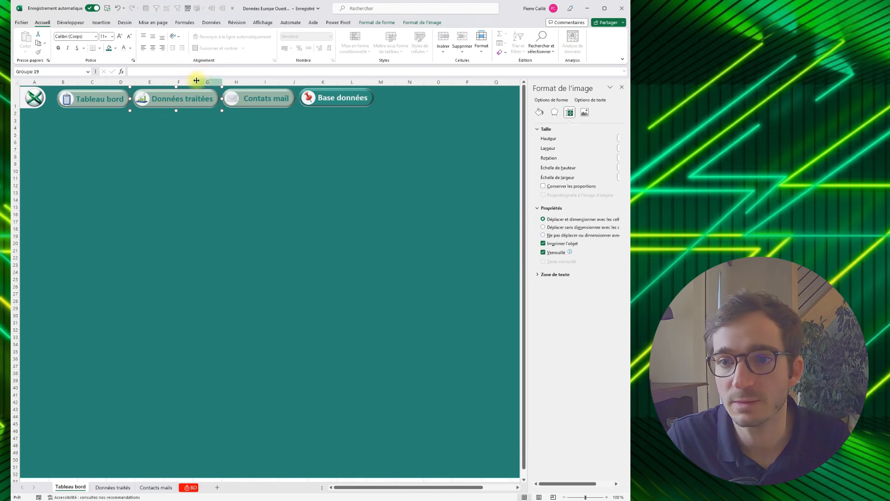
left_click(190, 81)
left_click_drag(193, 82, 244, 82)
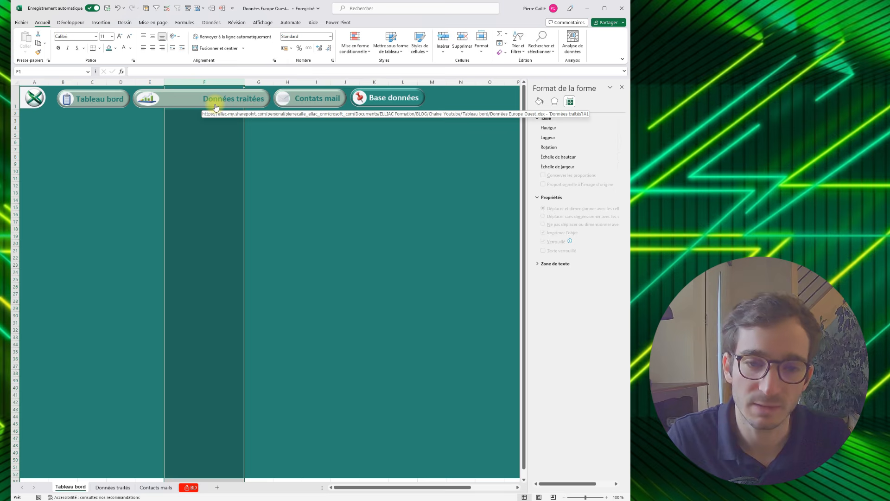
key("ctrl+z")
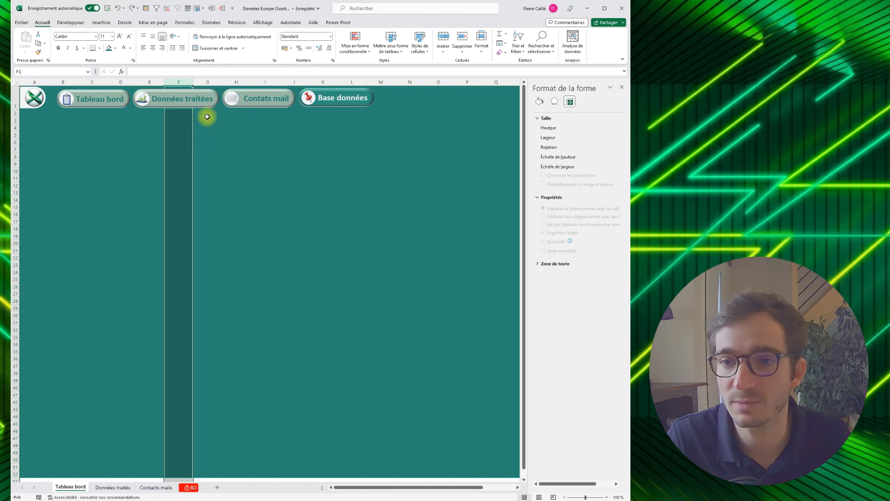
- Set the "Données traitées" button to "Ne pas déplacer ou dimensionner" with the cells, test it by widening column F, and undo the widening
right_click(205, 107)
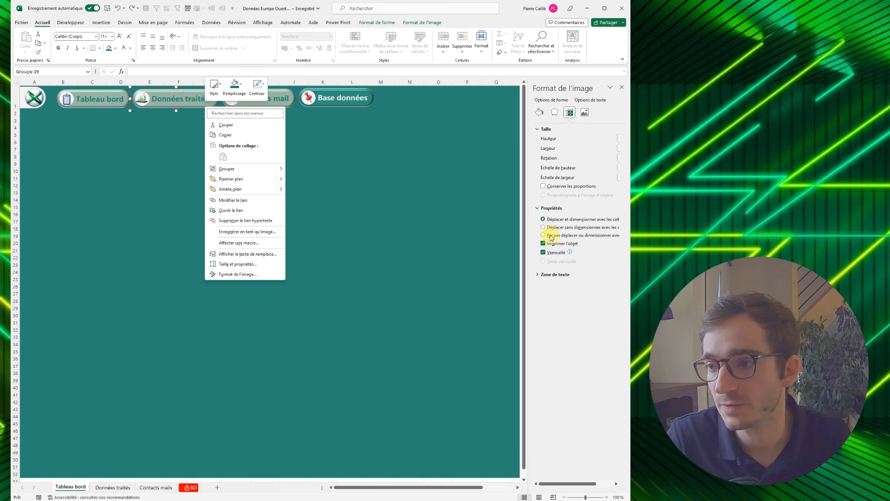
left_click(551, 237)
left_click(446, 201)
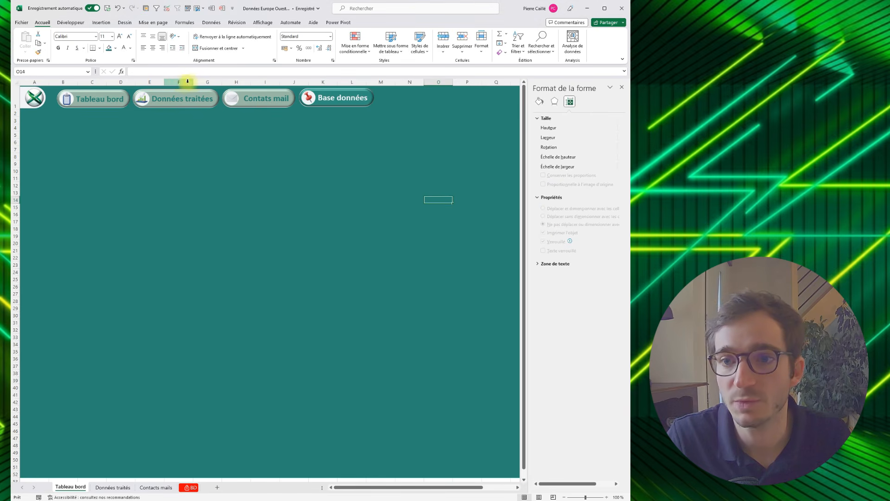
left_click_drag(194, 82, 222, 86)
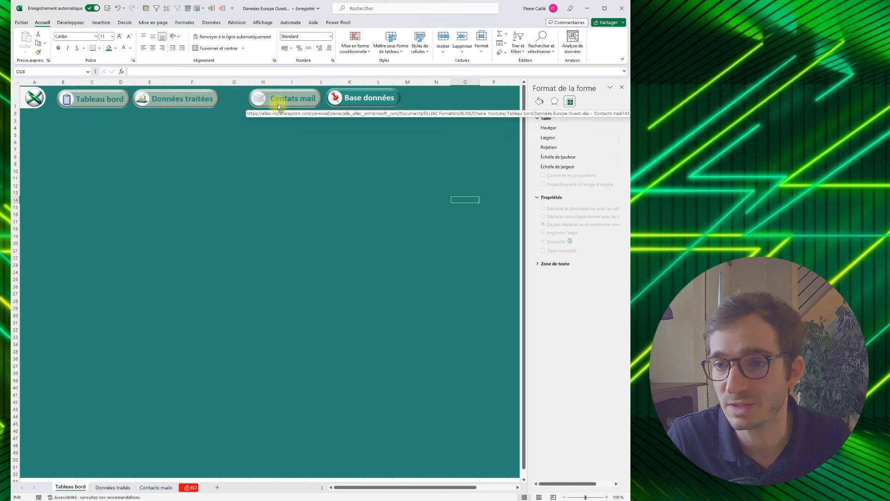
key("ctrl+z")
- Set the "Contats mail" and "Base données" buttons to "Ne pas déplacer ou dimensionner" with the cells
right_click(253, 106)
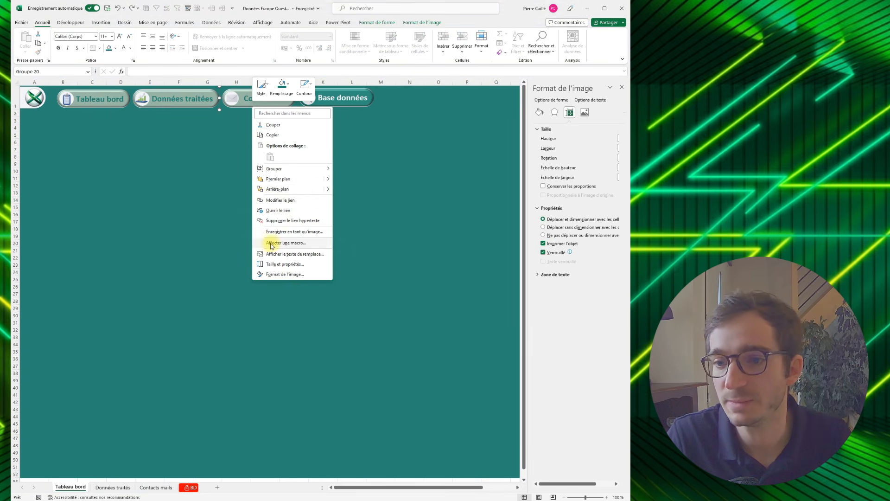
left_click(543, 236)
left_click(361, 108)
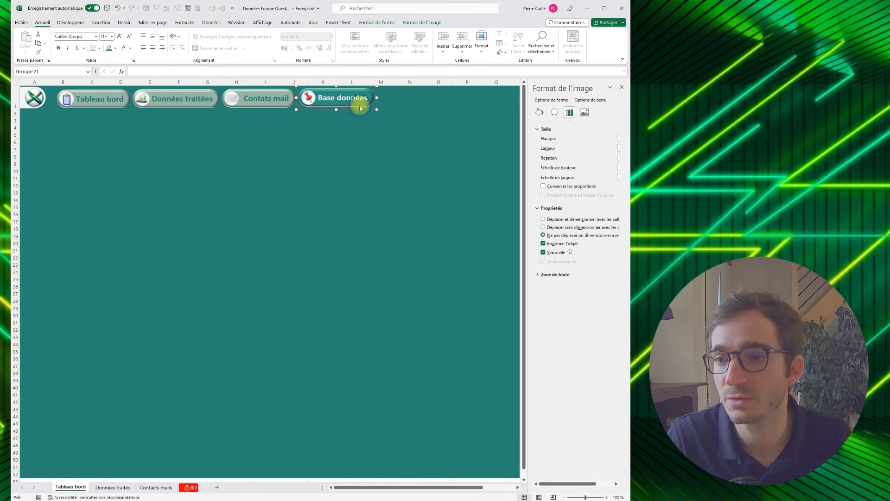
right_click(361, 108)
left_click(544, 235)
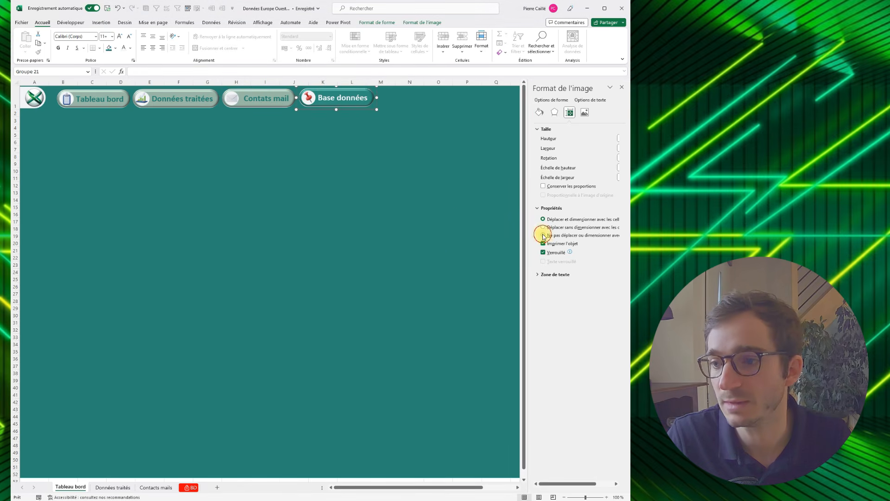
left_click(543, 235)
left_click(352, 178)
- Widen column H to test whether the buttons stay in place, and undo the widening
left_click(246, 82)
left_click_drag(251, 82, 270, 84)
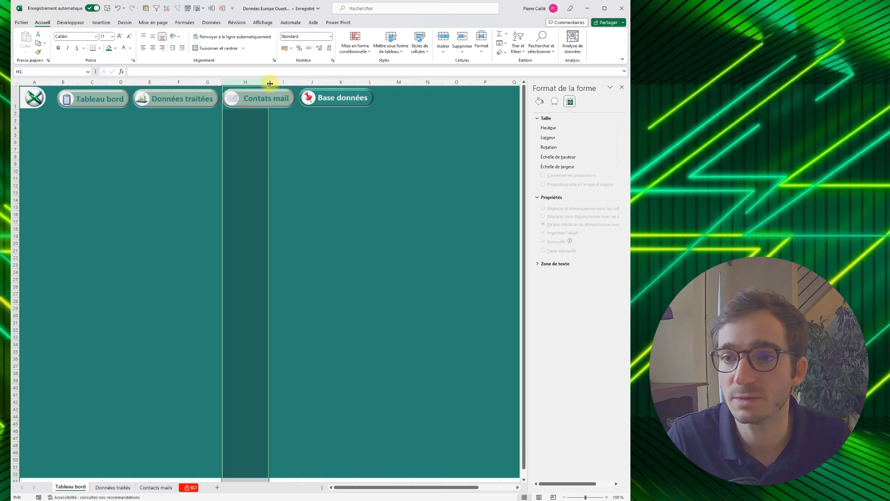
key("ctrl+z")
- Copy header row 1 of the "Tableau bord" sheet and paste it into row 1 of the "Données traités" sheet
left_click(68, 110)
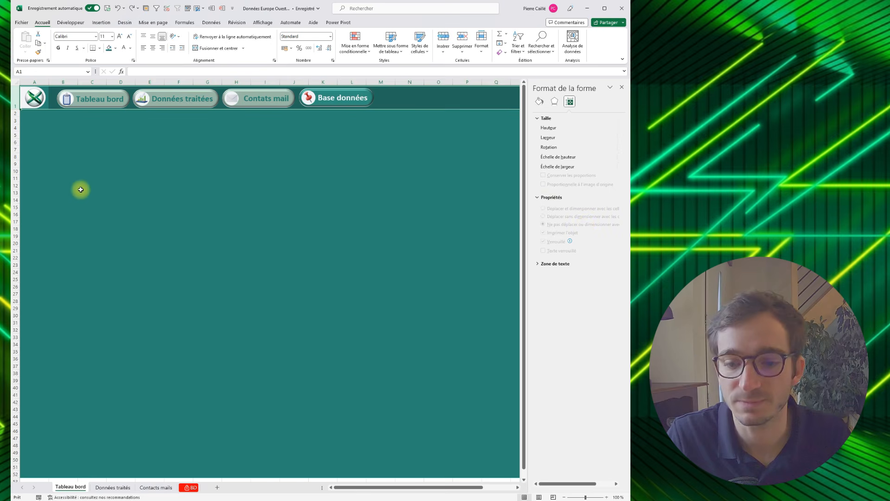
key("ctrl+c")
left_click(112, 487)
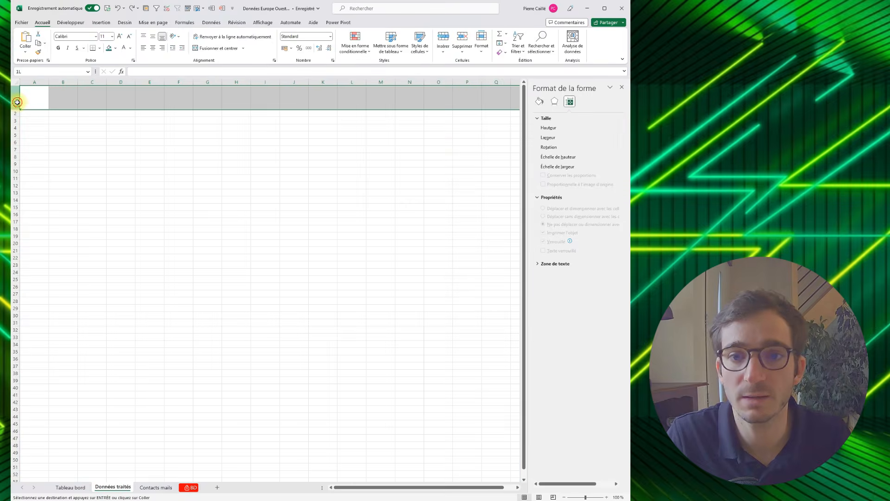
key("ctrl+v")
left_click(121, 273)
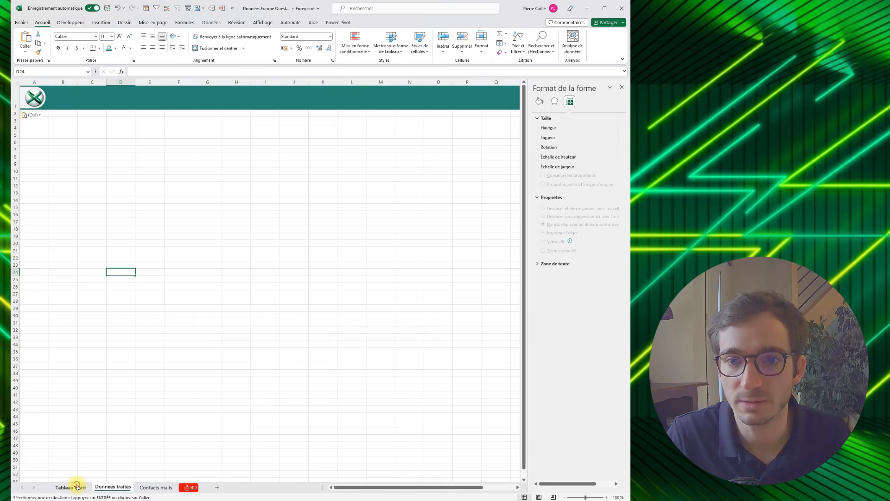
- Set the "Tableau bord" and "Données traitées" buttons on the "Tableau bord" sheet to "Déplacer sans dimensionner" with the cells
left_click(77, 487)
left_click(110, 308)
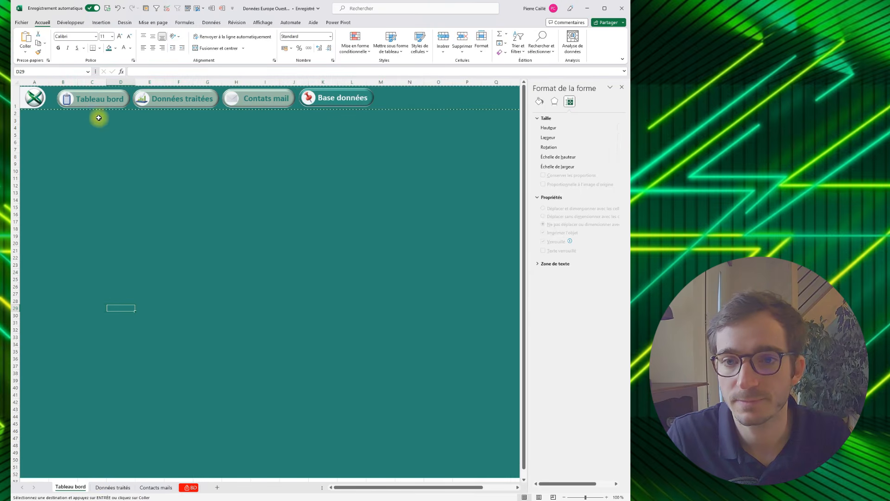
right_click(77, 112)
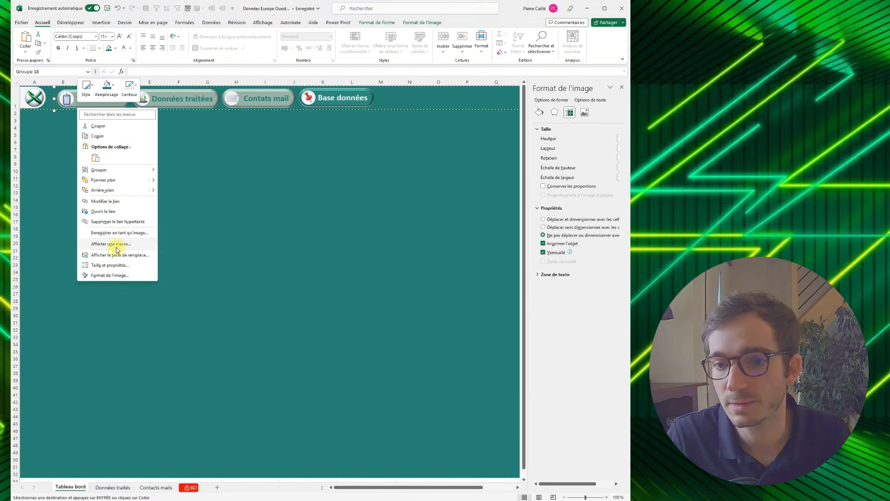
left_click(544, 227)
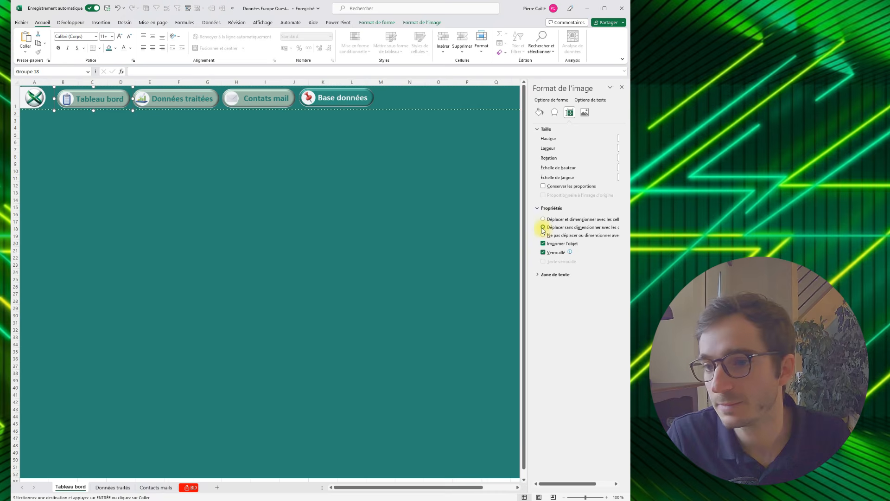
right_click(165, 107)
left_click(543, 227)
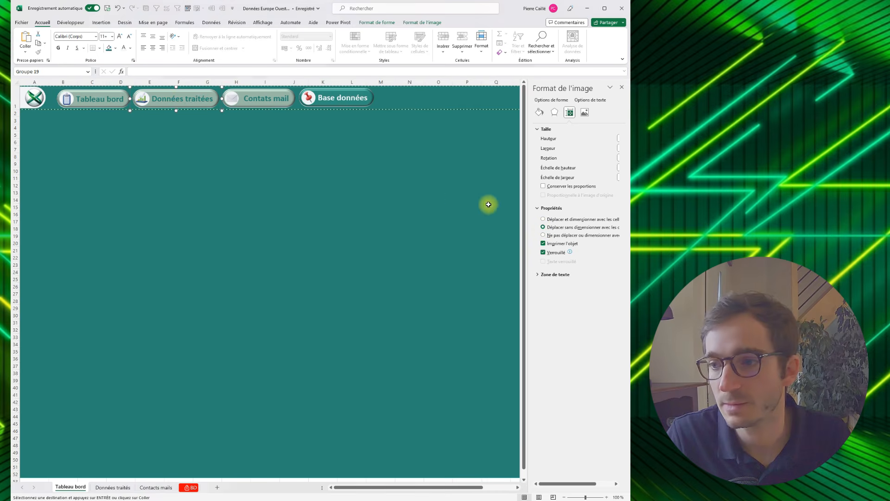
- Set the "Contats mail" and "Base données" buttons on the "Tableau bord" sheet to "Déplacer sans dimensionner" with the cells
right_click(289, 101)
left_click(543, 227)
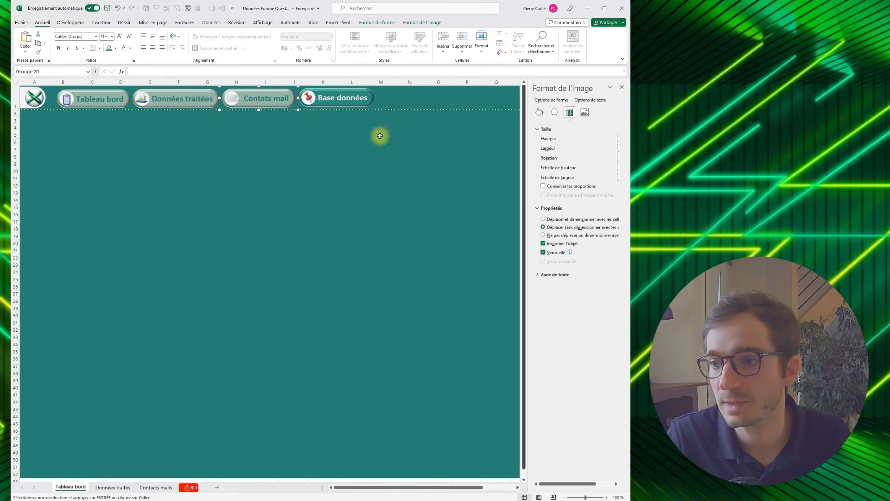
right_click(311, 97)
left_click(543, 227)
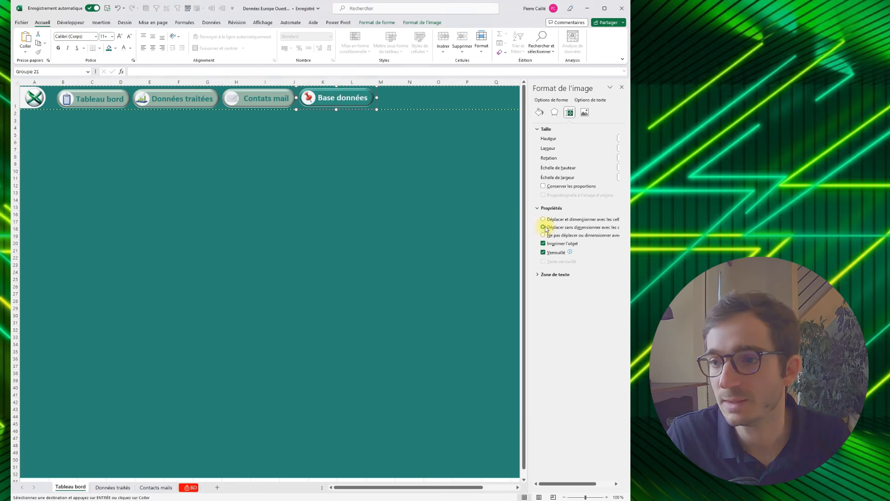
- Copy header row 1 of "Tableau bord" and paste it into row 1 of the "Données traités", "Contacts mails" and "BD" sheets
left_click(236, 178)
key("ctrl+c")
left_click(113, 487)
key("ctrl+v")
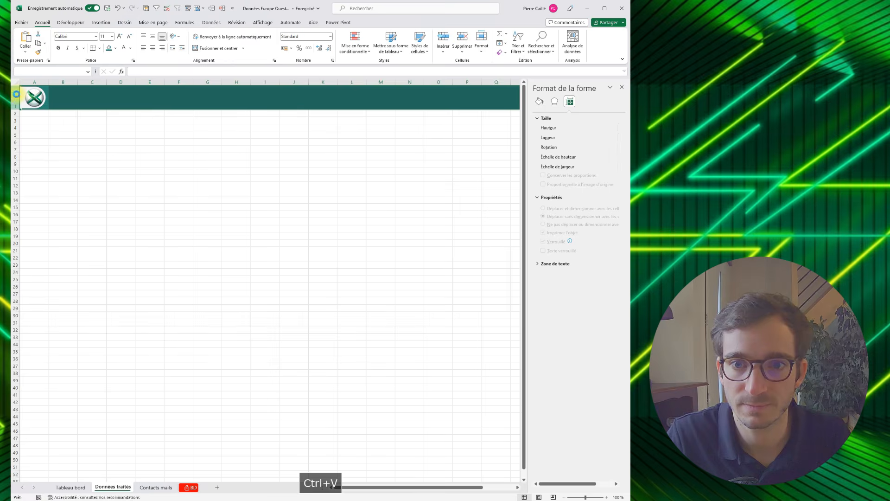
left_click(155, 487)
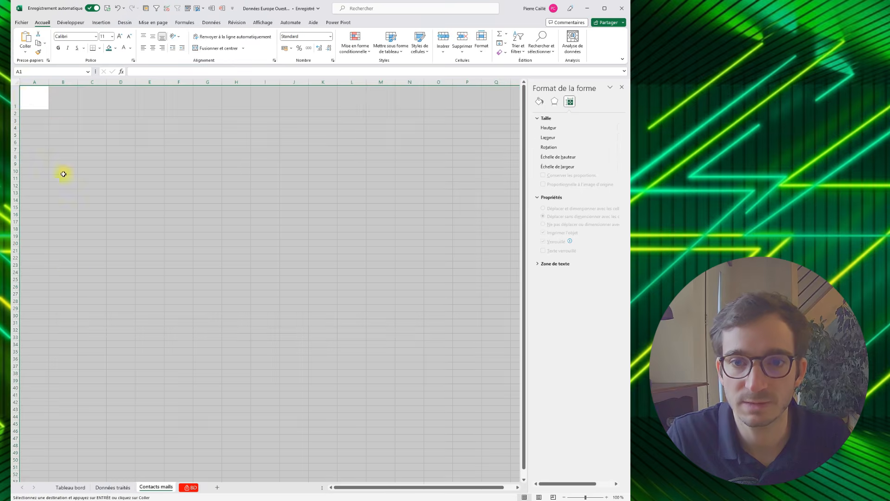
left_click(21, 97)
key("ctrl+v")
left_click(189, 487)
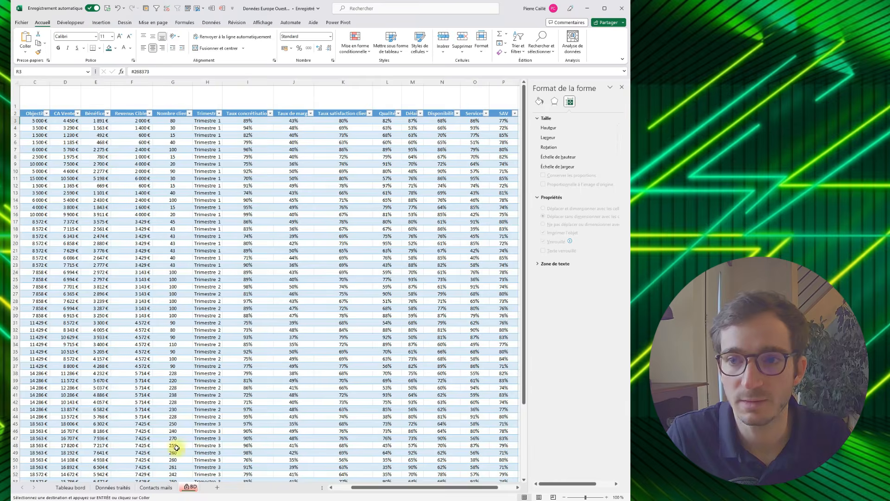
key("ctrl+v")
left_click(209, 173)
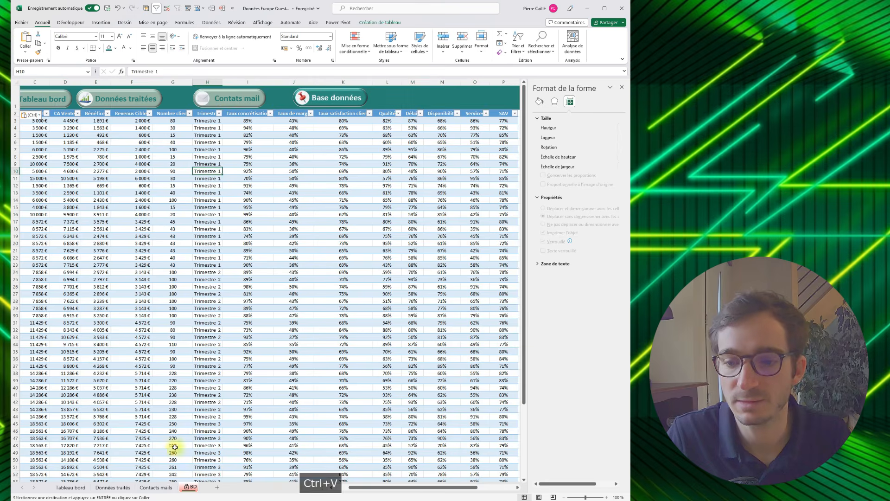
- Check the pasted headers and test their navigation buttons across the sheets, returning to "Tableau bord" and ending copy mode
left_click(156, 487)
left_click(113, 486)
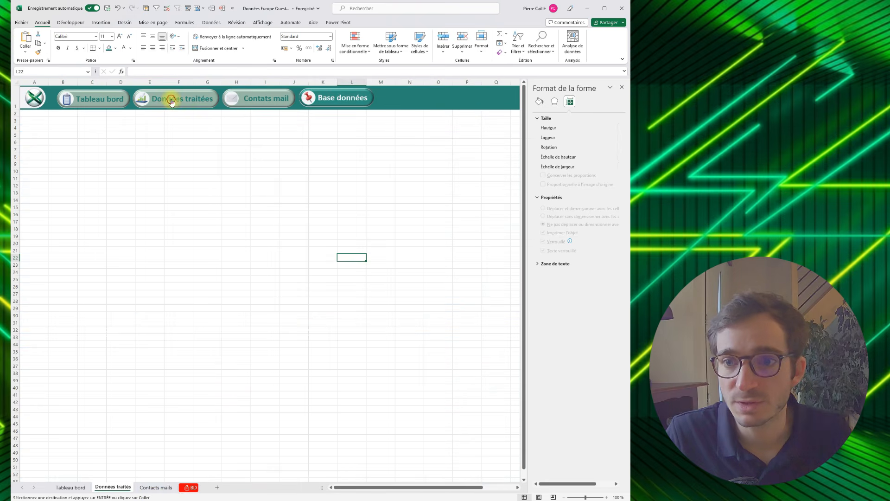
left_click(74, 95)
left_click(245, 94)
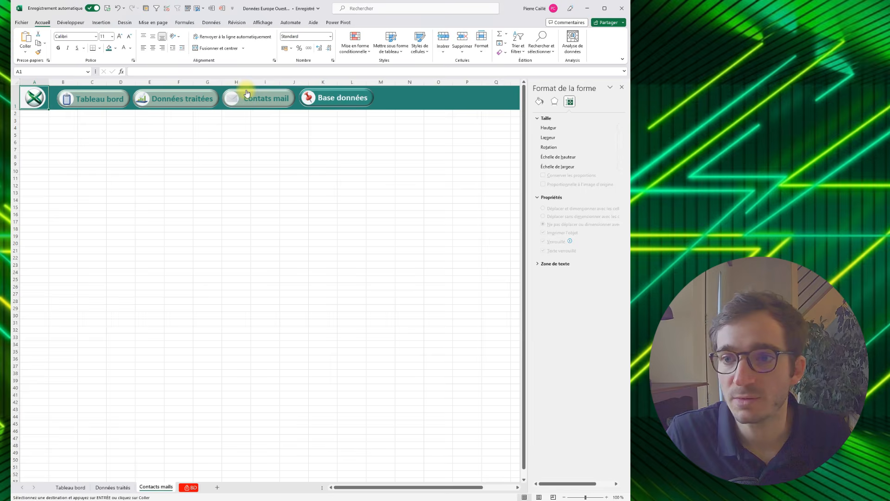
left_click(316, 95)
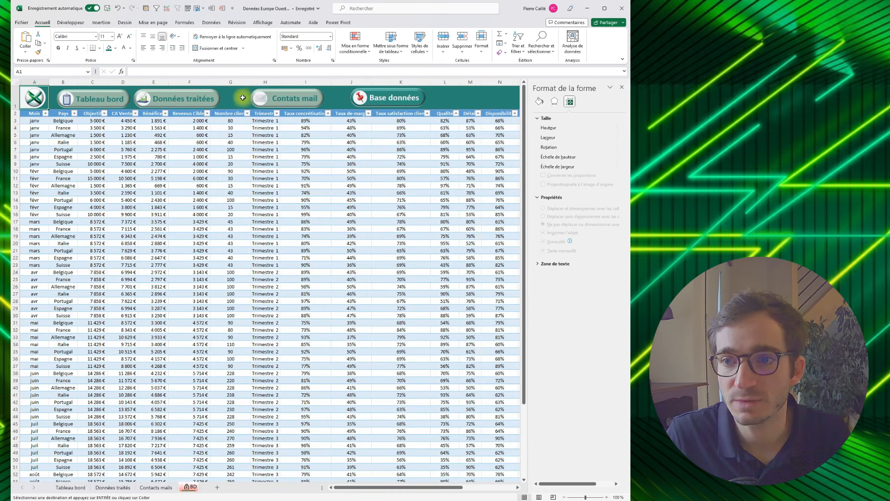
right_click(258, 96)
left_click(255, 90)
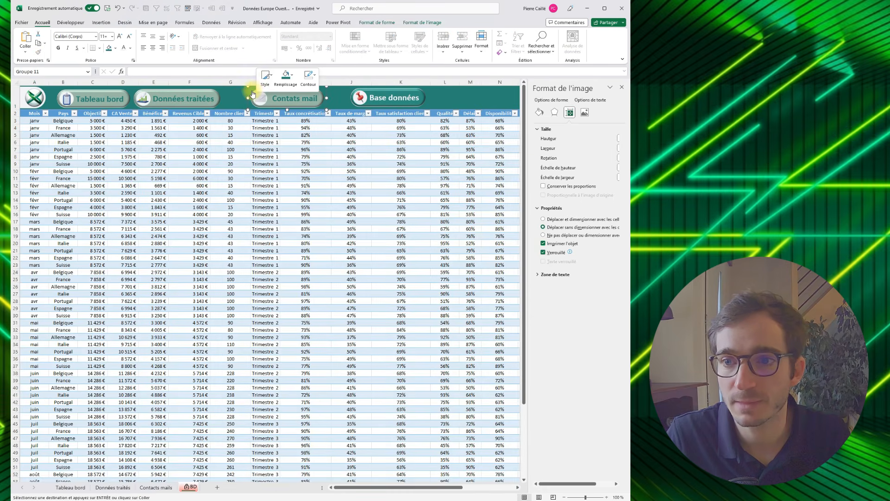
left_click(251, 93)
left_click(95, 99)
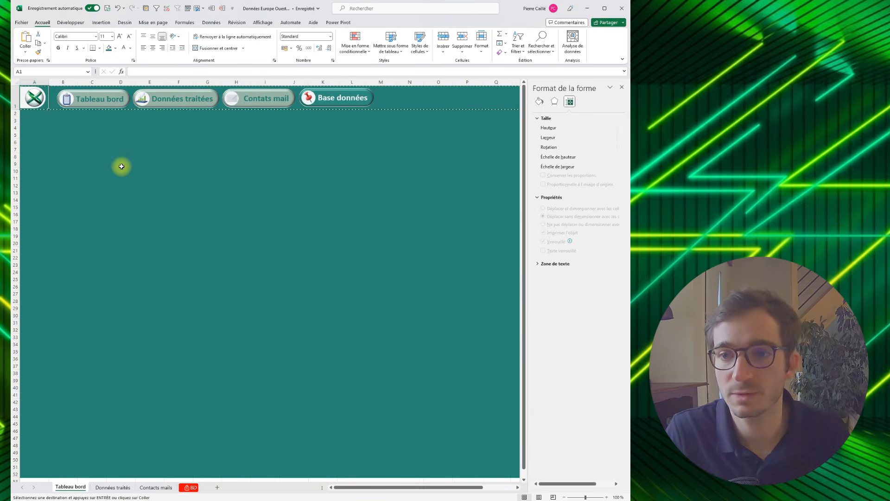
left_click(120, 165)
left_click(170, 329)
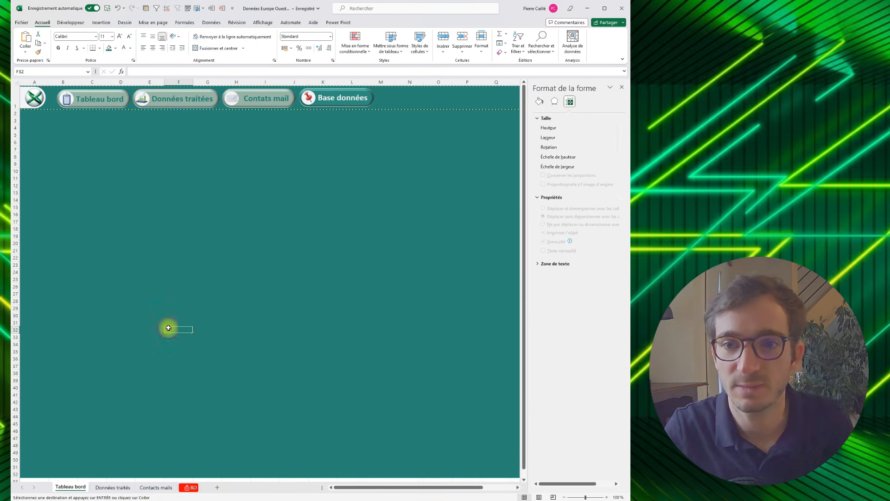
key("Escape")
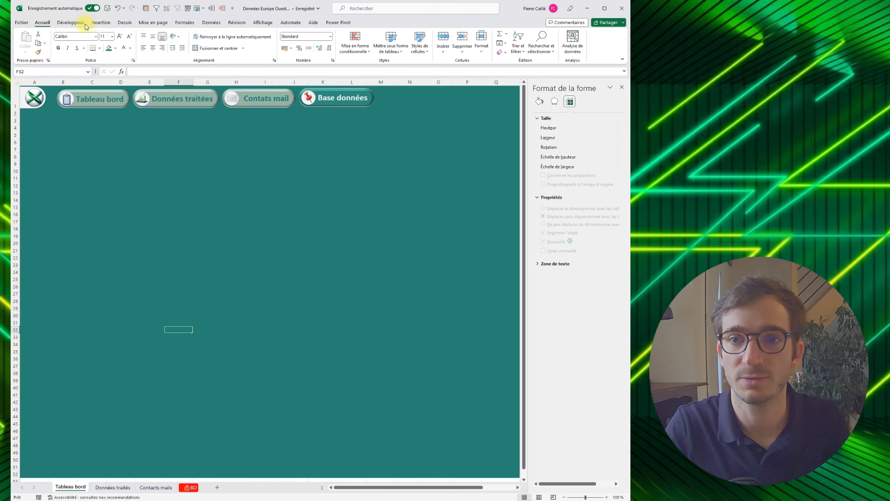
- Draw a rounded rectangle about 26.51 cm high and 33.55 cm wide below the header, and reduce its corner rounding
left_click(102, 23)
left_click(112, 55)
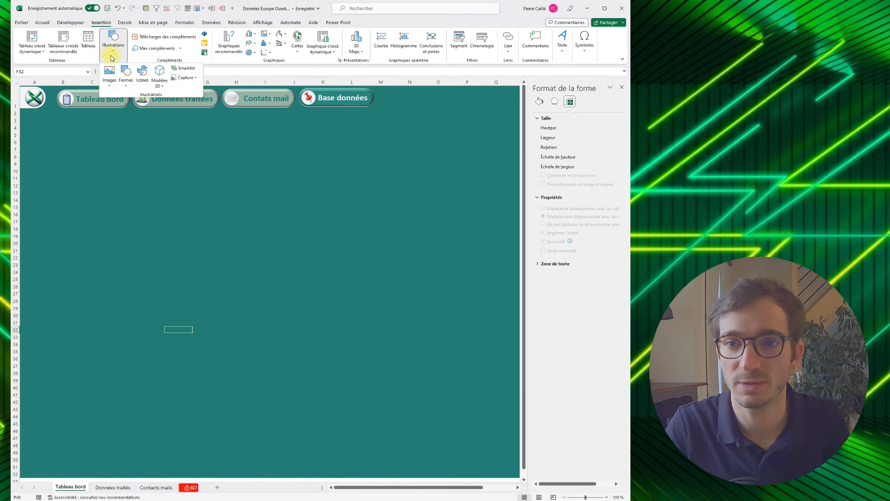
left_click(126, 83)
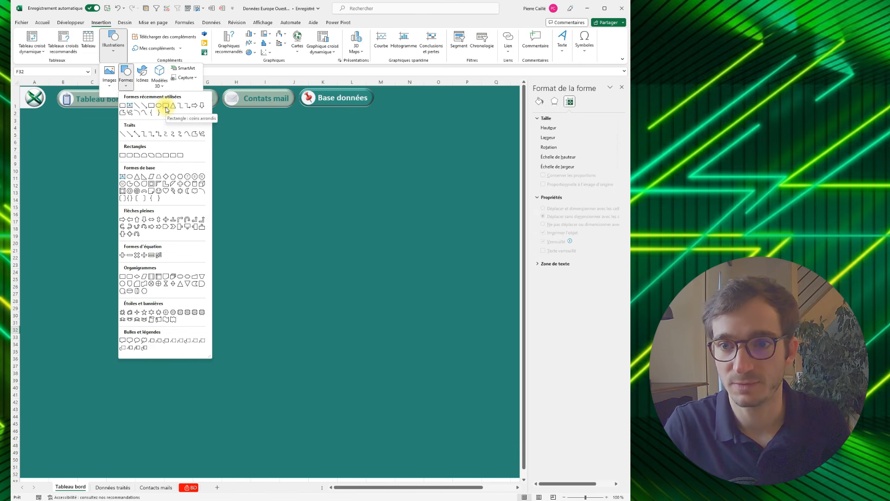
left_click(166, 107)
left_click_drag(58, 114, 515, 473)
left_click_drag(119, 113, 66, 112)
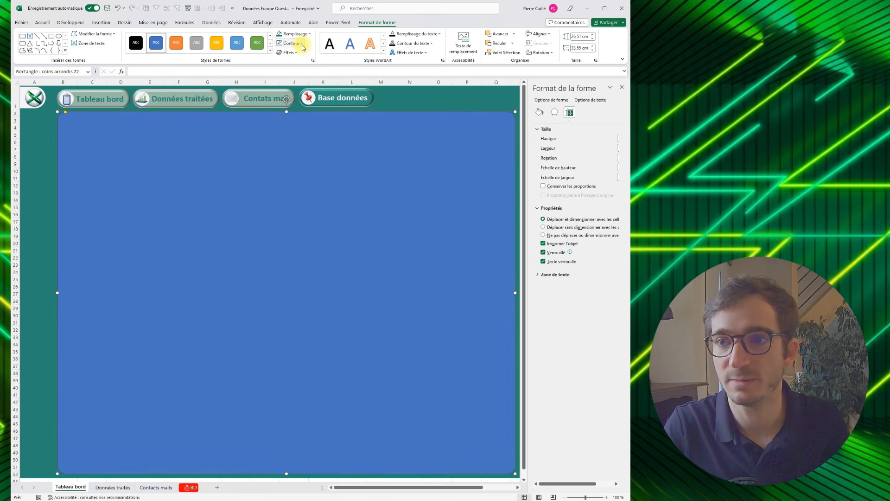
- Give the large rectangle a recently used light outline colour at 3 pt thickness and remove its fill
left_click(302, 45)
left_click(289, 145)
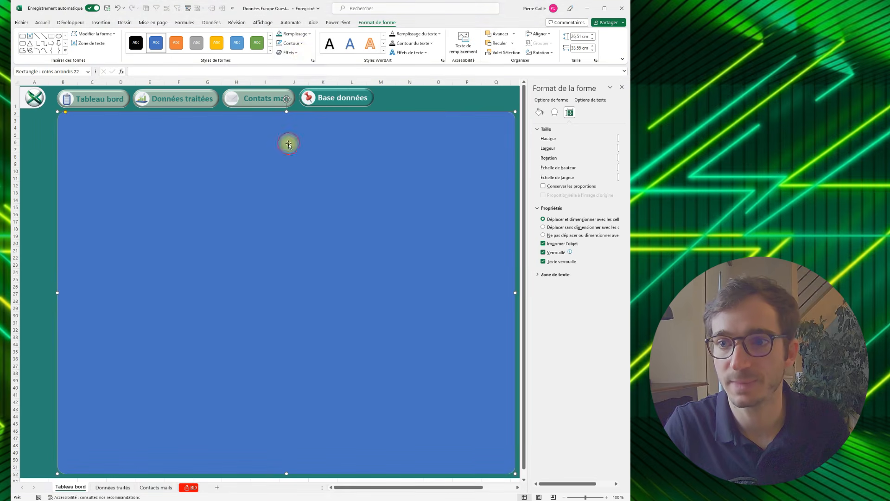
left_click(301, 45)
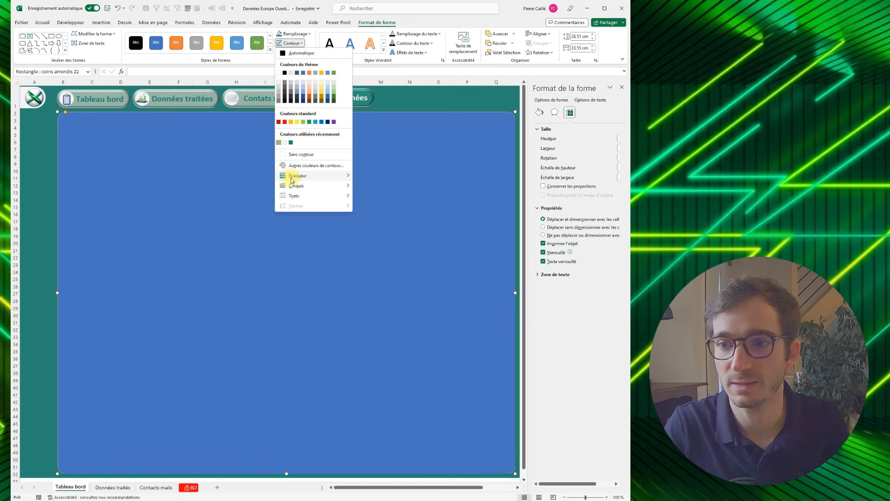
mouse_move(295, 175)
left_click(389, 233)
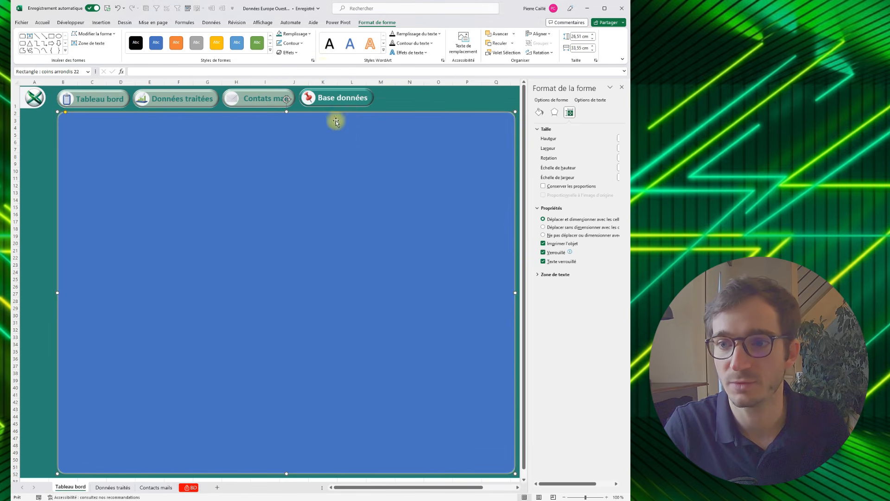
left_click(307, 36)
left_click(293, 139)
left_click(49, 135)
left_click(56, 130)
- Narrow the frame to about 31.96 cm from its left side and set its outline thickness to 2¼ pt
left_click_drag(57, 293, 79, 292)
left_click(303, 43)
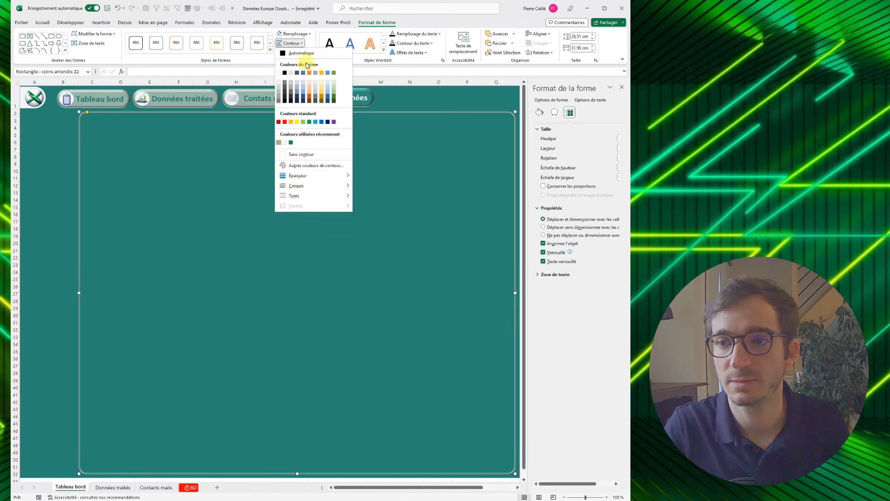
mouse_move(309, 176)
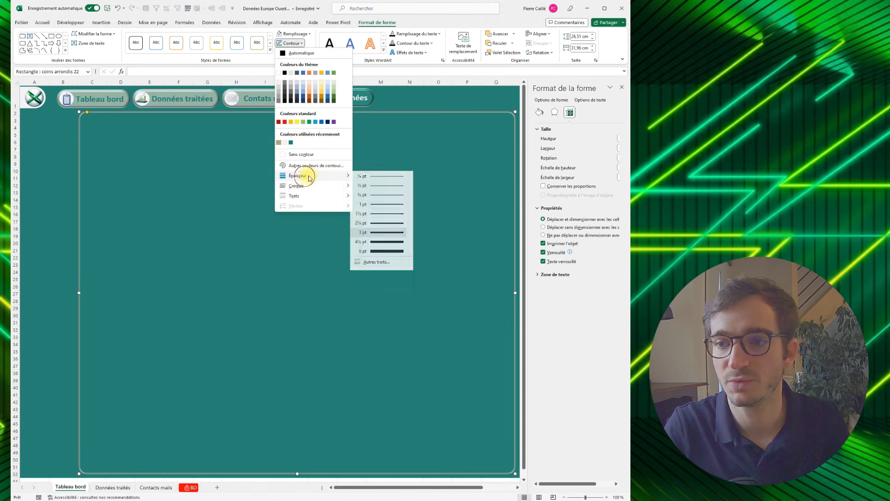
left_click(371, 224)
left_click(68, 123)
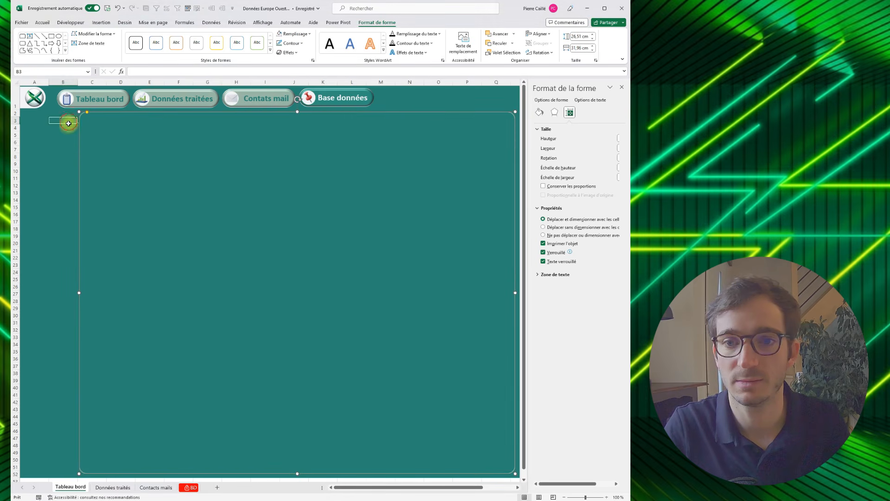
- Duplicate the frame and place a smaller copy, about 19.71 cm high and 22.23 cm wide, inside it
left_click(104, 112)
key("ctrl+c")
key("ctrl+v")
left_click(86, 118)
left_click_drag(162, 170, 134, 130)
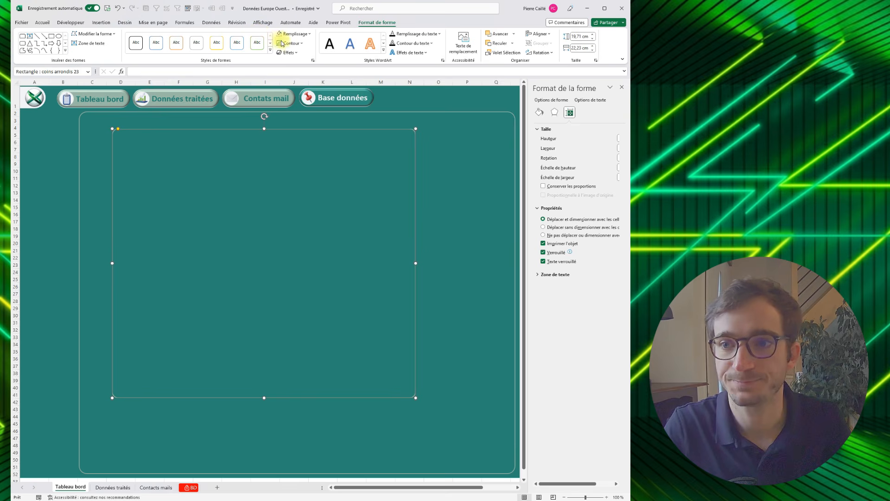
- Remove the inner rectangle's outline and fill it with the recently used off-white colour
left_click(302, 43)
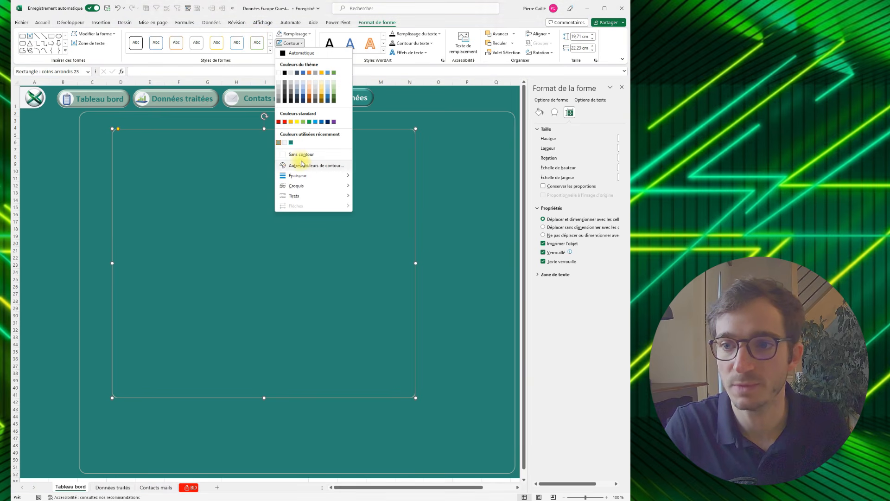
left_click(299, 155)
left_click(295, 33)
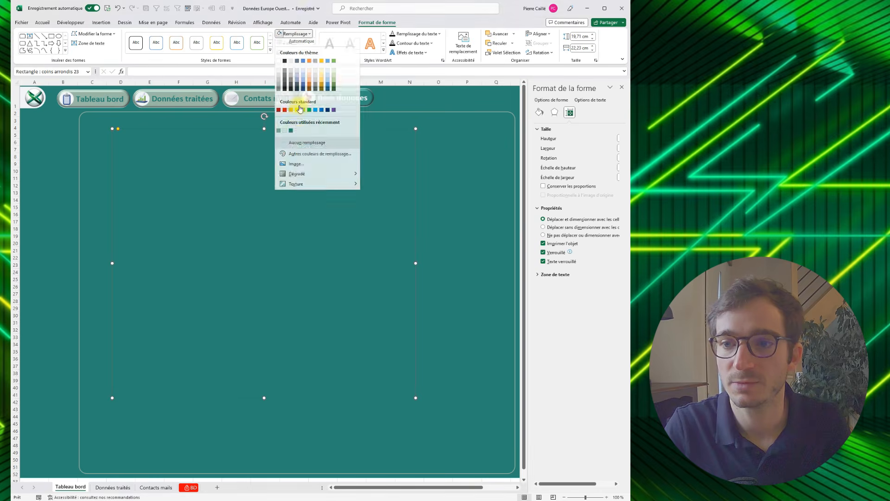
left_click(285, 133)
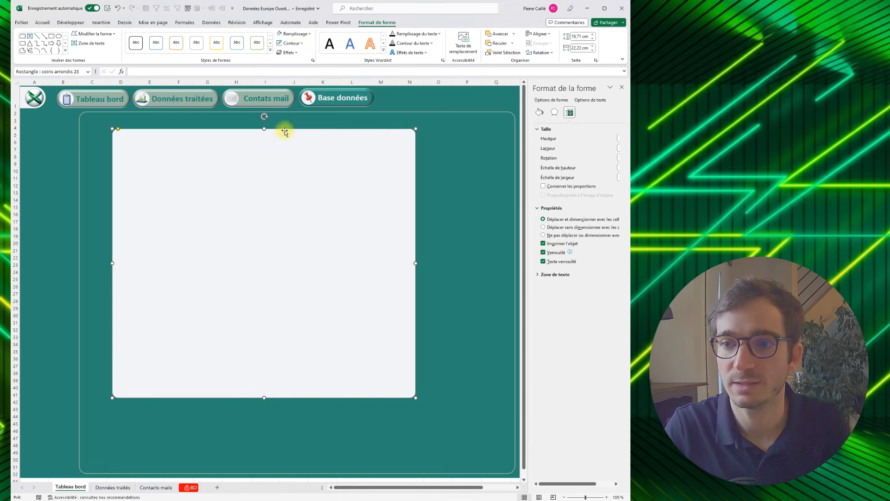
left_click(301, 34)
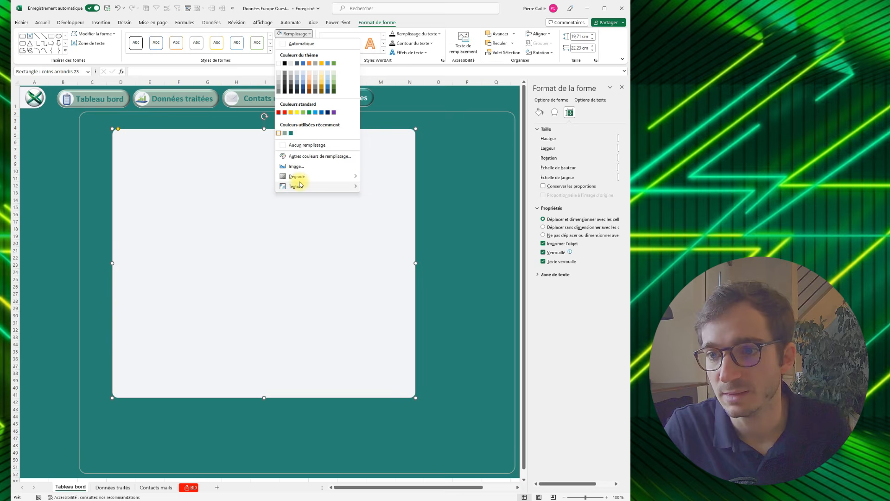
left_click(276, 56)
- Apply an outer shadow offset to the right to the off-white rectangle
left_click(289, 52)
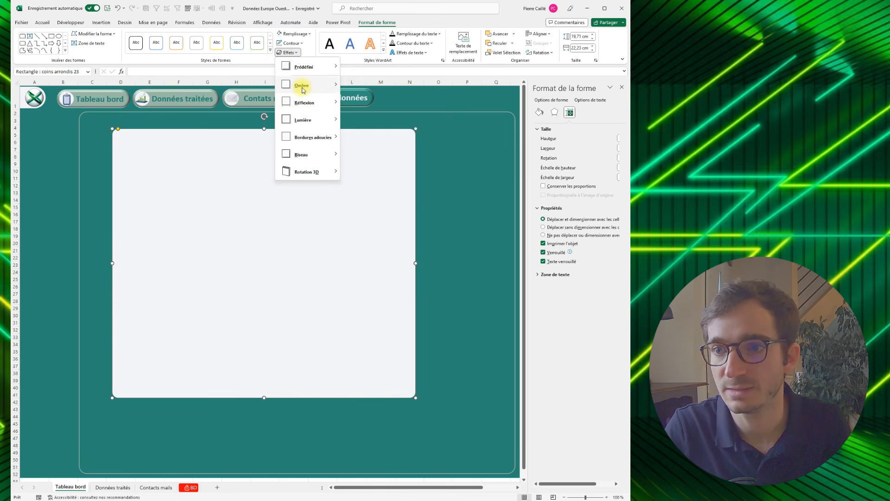
mouse_move(303, 89)
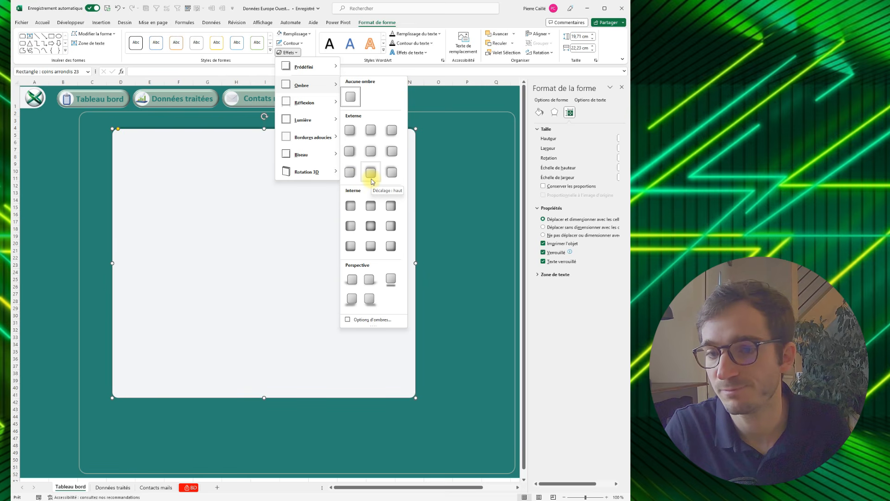
left_click(350, 151)
left_click(336, 304)
- Shape the off-white rectangle into a banner about 1.72 by 31.38 cm along the frame's upper edge, with fully rounded ends
left_click_drag(327, 288, 297, 276)
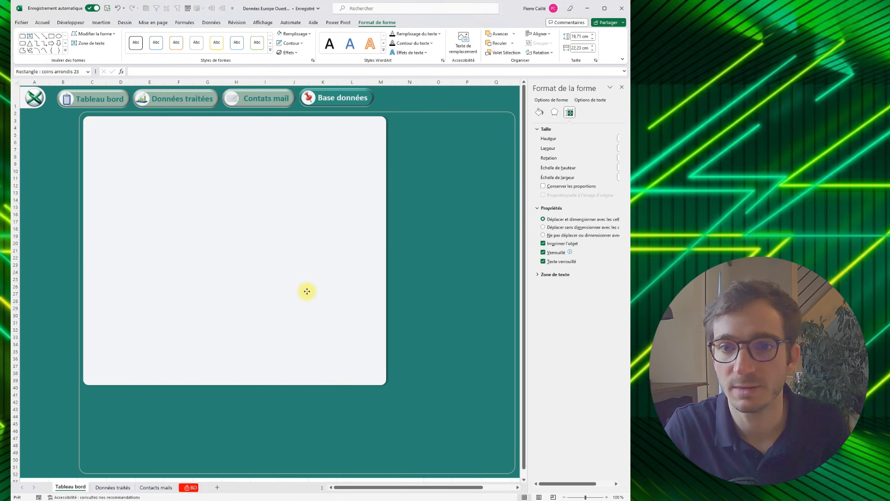
left_click_drag(386, 385, 511, 140)
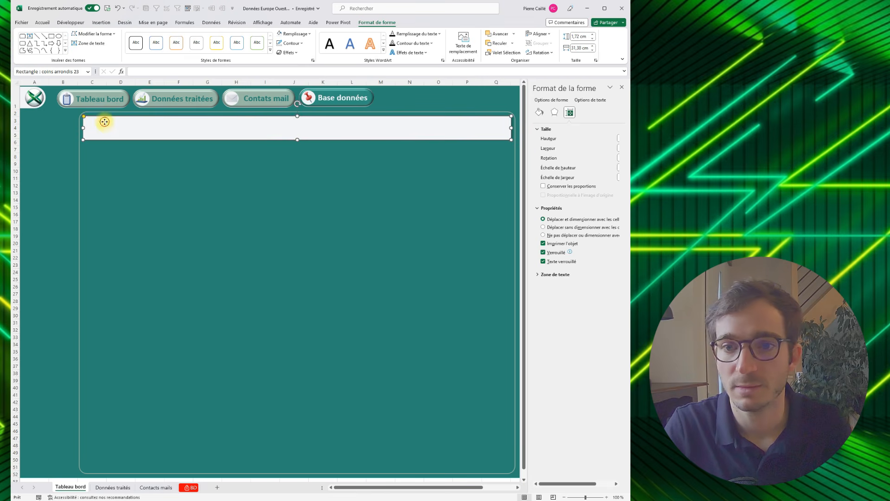
left_click_drag(85, 118, 125, 120)
left_click_drag(127, 131, 127, 130)
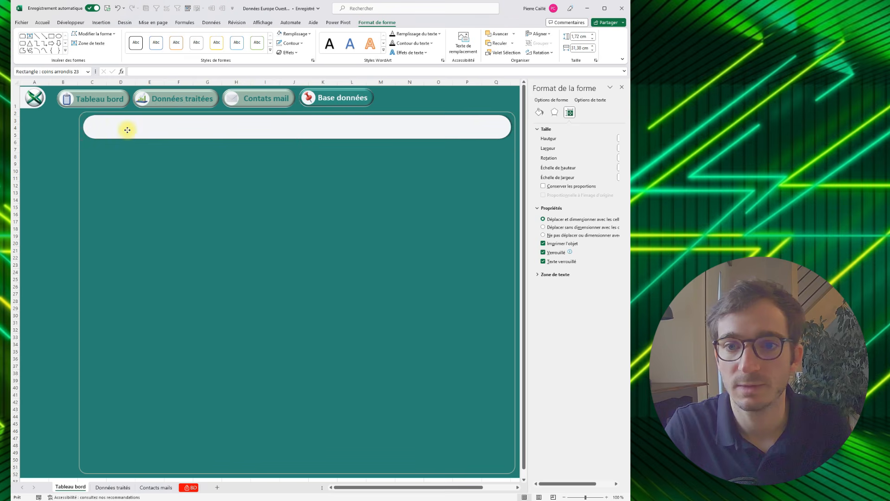
- Slightly increase the outer frame's corner rounding and fine-tune the off-white banner's position inside it
left_click(79, 163)
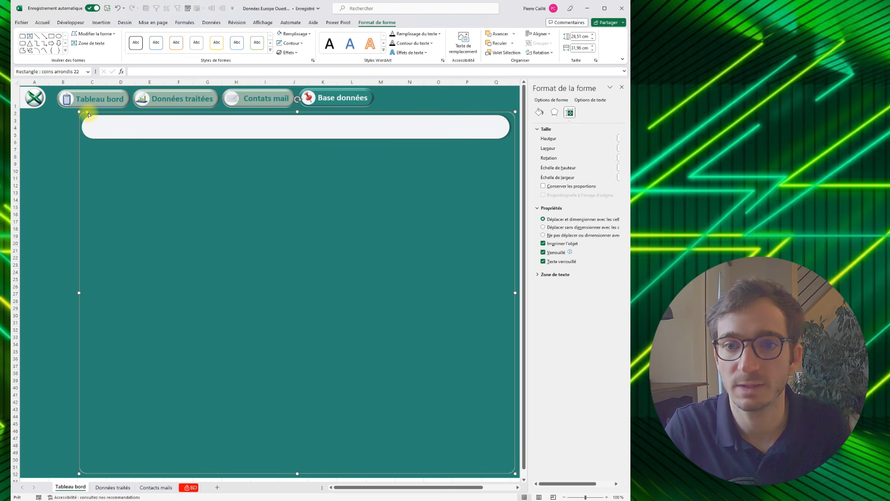
left_click_drag(88, 114, 90, 115)
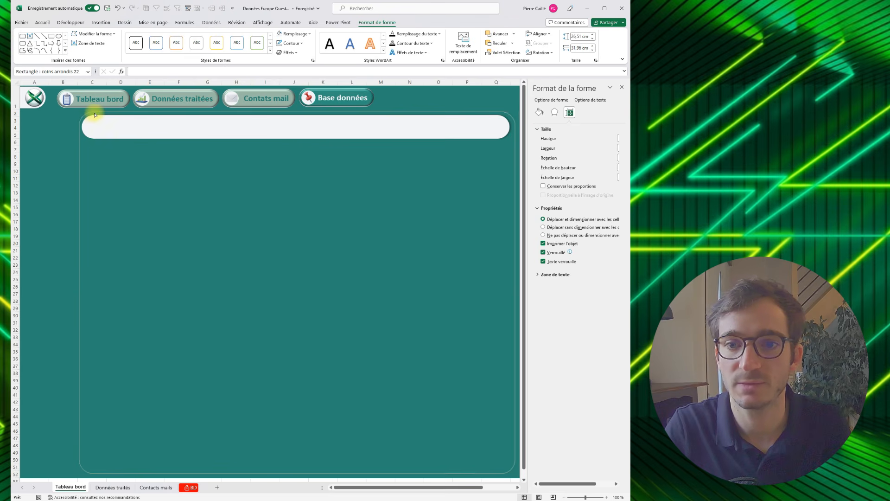
left_click(99, 129)
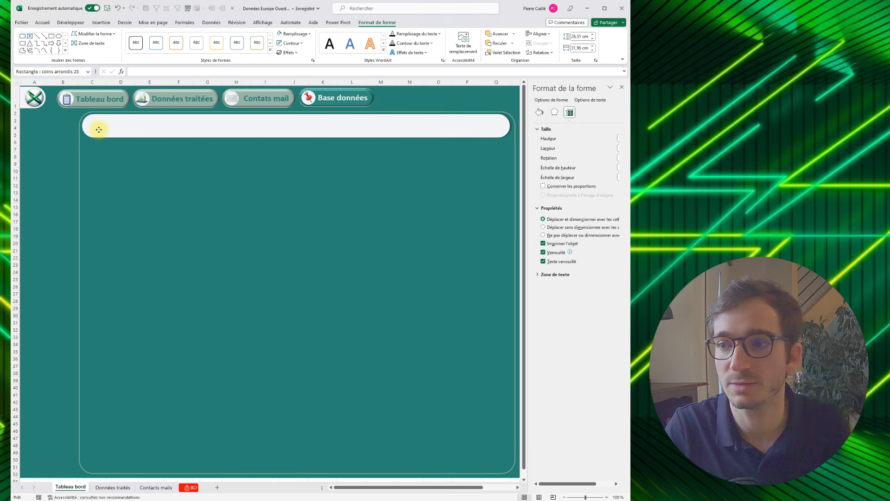
- Nudge the off-white banner slightly down and to the right inside the outer frame
key("Down")
key("Down")
key("Right")
key("Right")
key("Up")
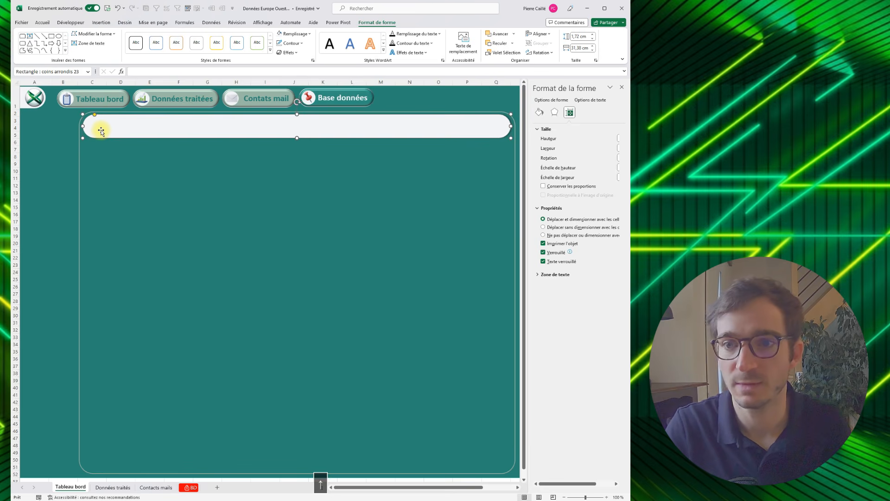
- Enter the title "Tableau de bord : ventes 2023 - Europe Ouest" in the off-white banner
left_click(109, 122)
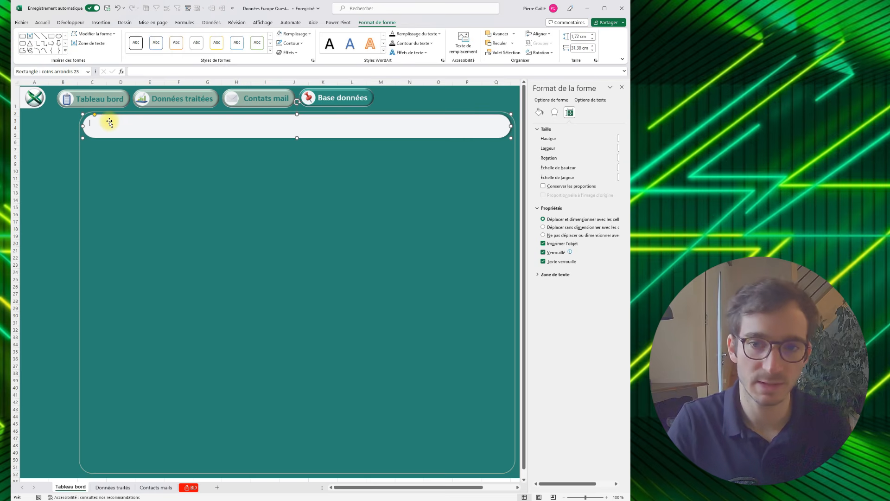
type("Table")
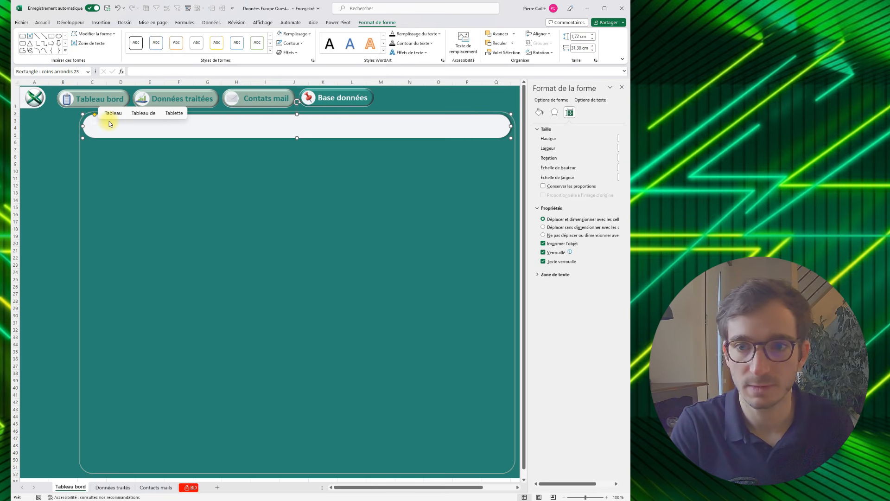
type("au de bord ")
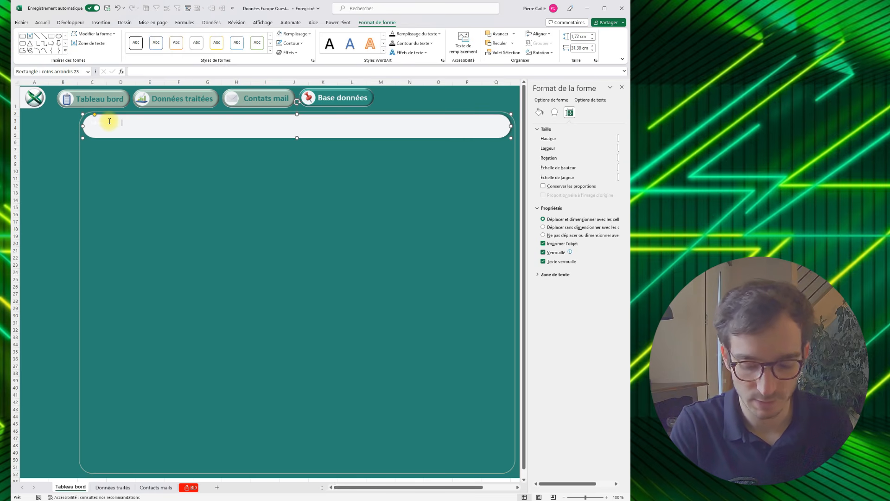
type("- Europe ")
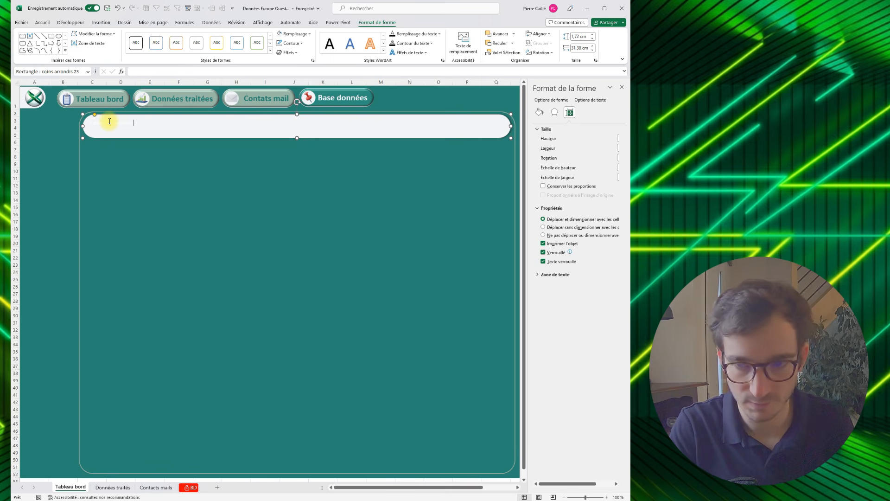
type("OUEST -")
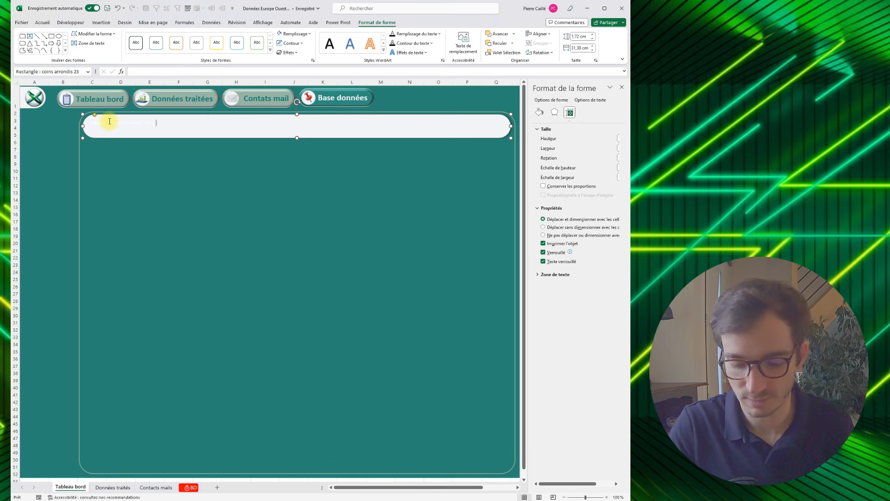
type("urope Ouest")
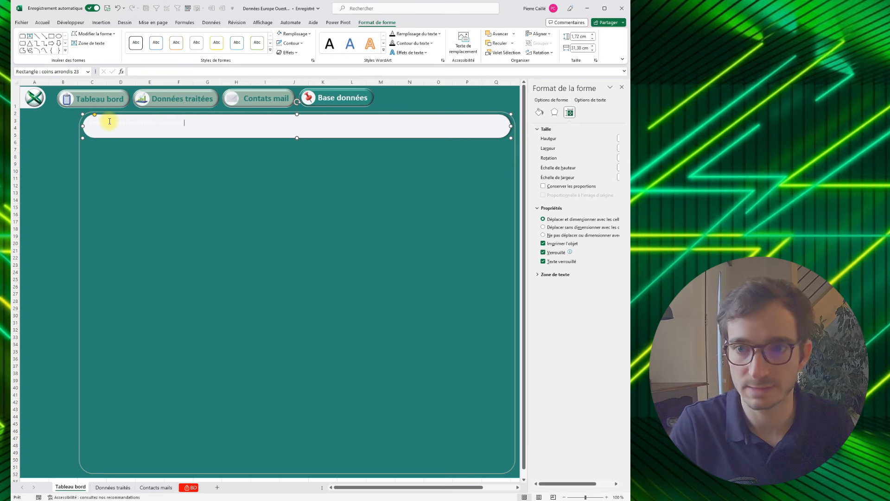
- Format the banner title in the recently used teal green, at 24 points and bold
key("ctrl+a")
left_click(42, 22)
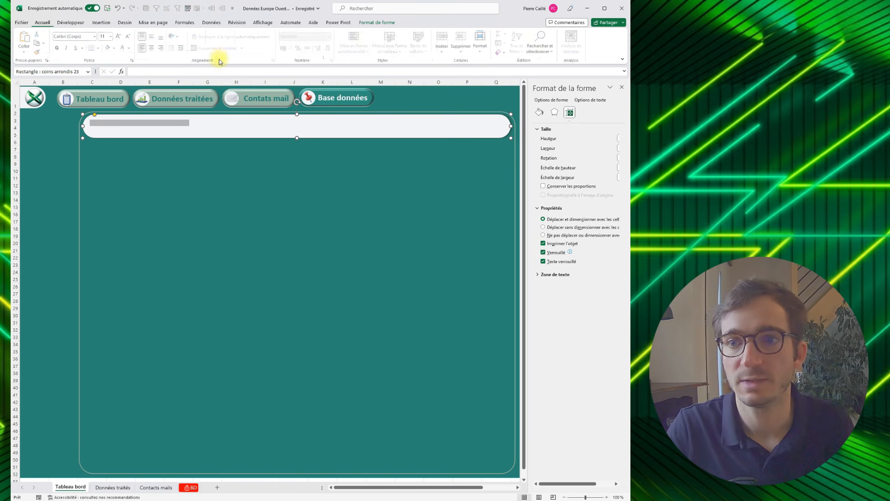
left_click(130, 49)
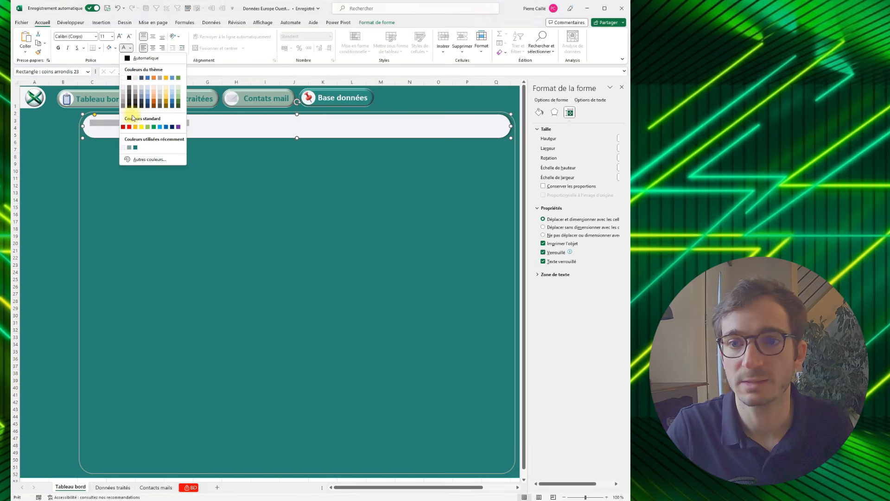
left_click(135, 148)
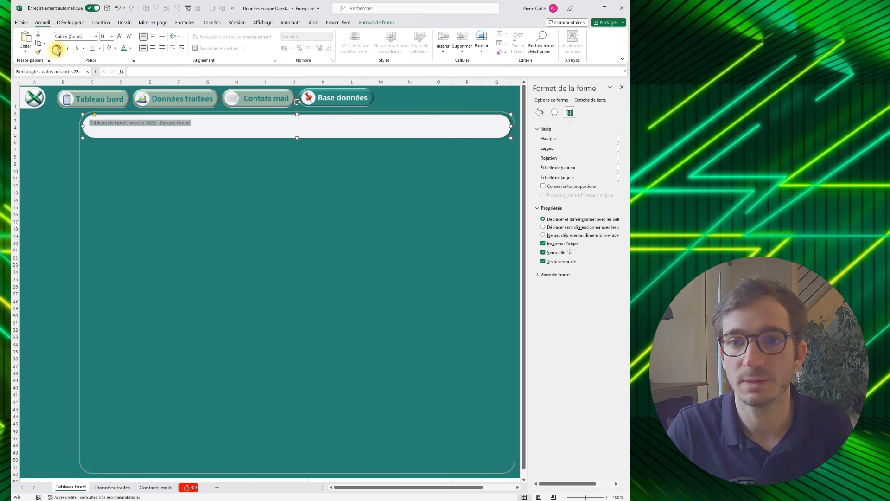
left_click(120, 36)
left_click(119, 36)
left_click(119, 36)
left_click(120, 36)
left_click(120, 36)
left_click(120, 37)
left_click(119, 36)
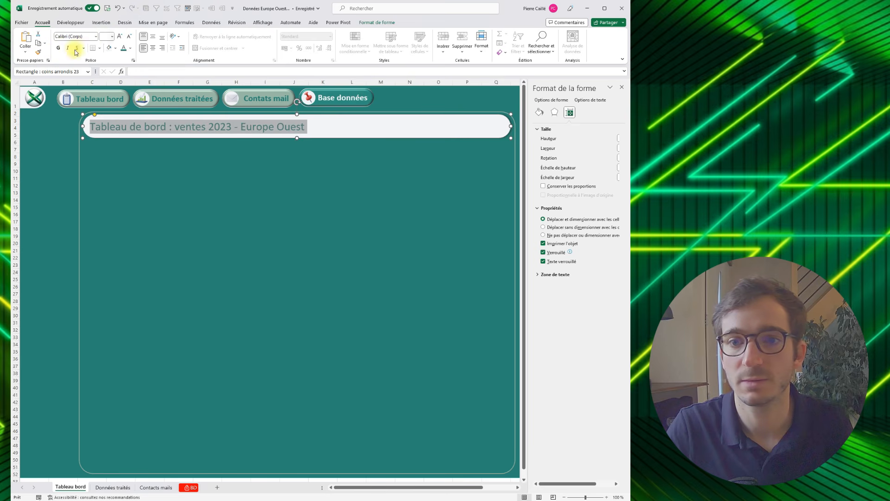
left_click(59, 49)
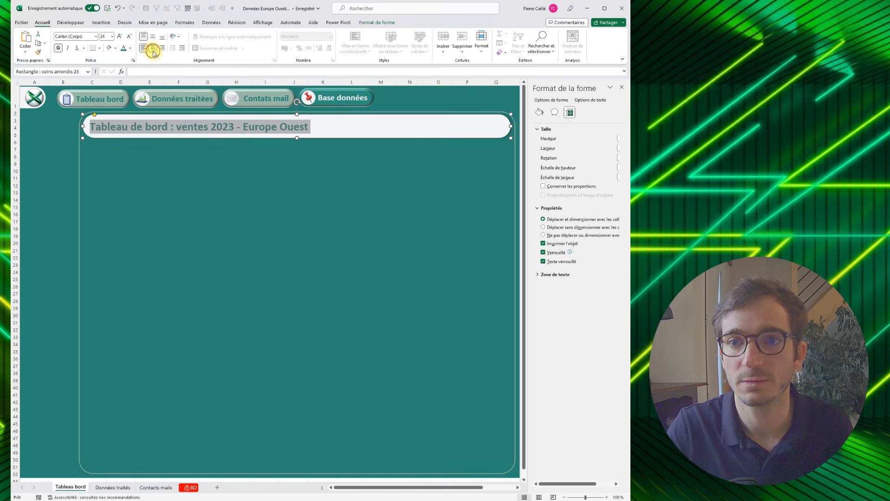
- Align the banner title left and vertically centred, and enlarge it to 36 points
left_click(153, 50)
left_click(143, 48)
left_click(153, 36)
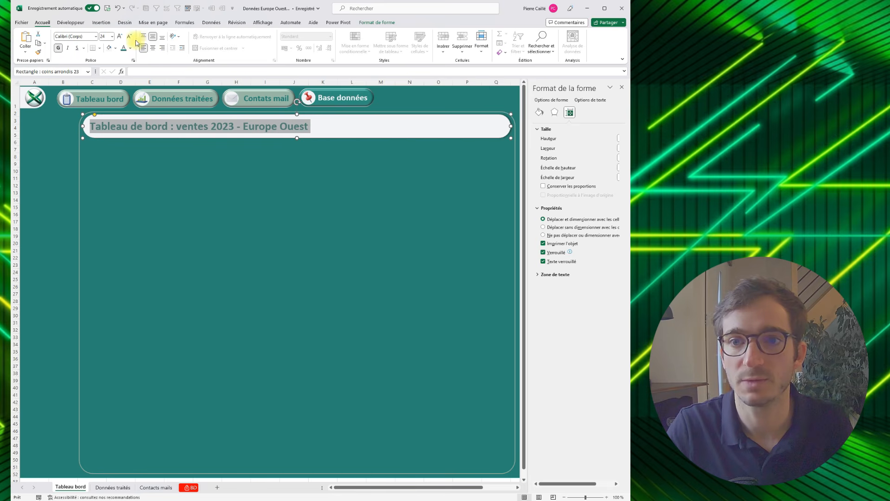
left_click(118, 38)
left_click(119, 38)
left_click(119, 37)
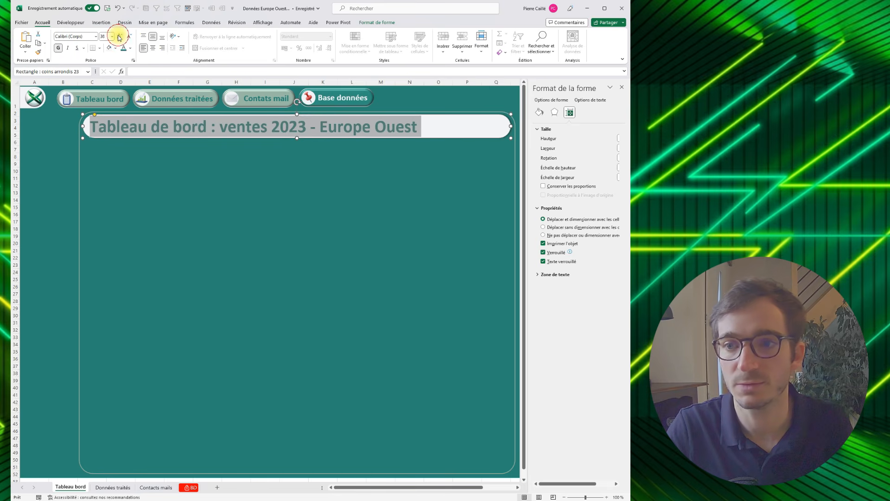
left_click(202, 152)
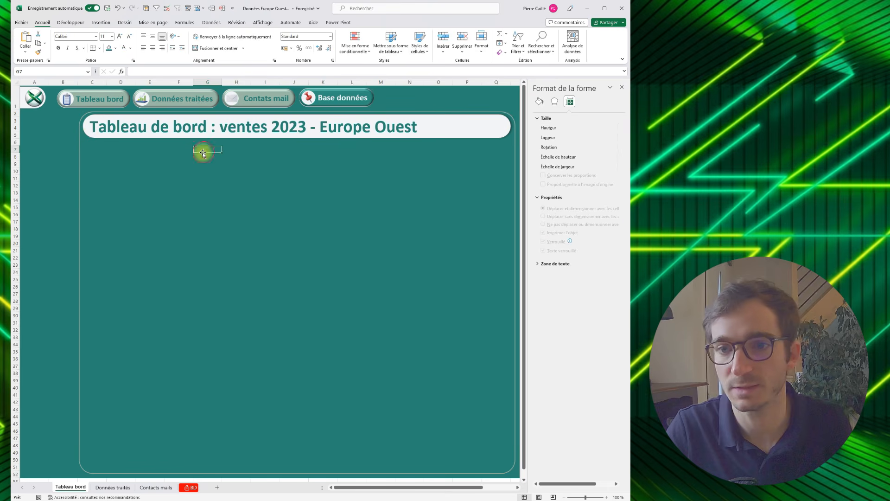
- Duplicate the title banner and place the copy directly beneath the original
left_click(88, 139)
key("ctrl+c")
key("ctrl+v")
left_click_drag(182, 145, 176, 162)
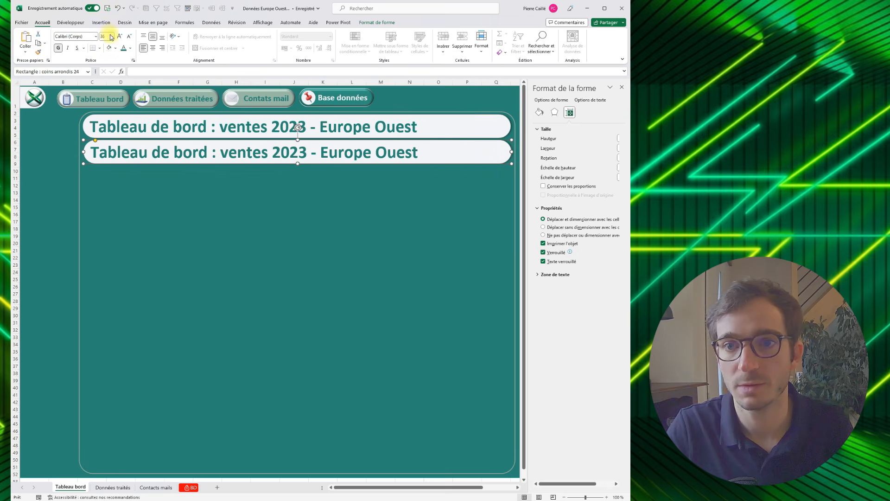
- Set the lower banner's text to 12 points and align it to the top of the shape
key("Delete")
type("12")
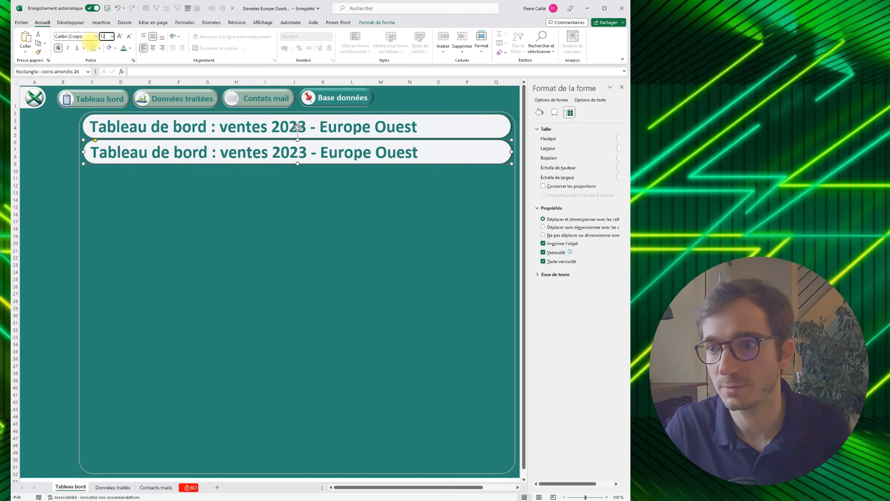
key("Return")
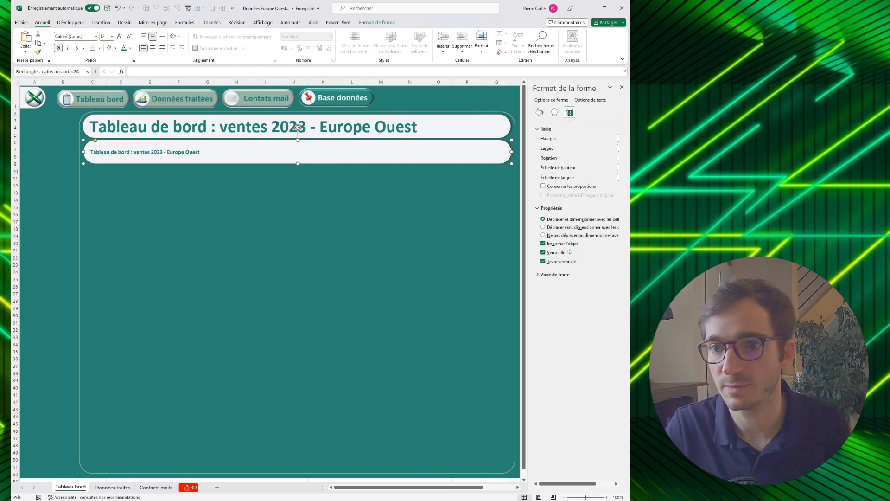
left_click(142, 37)
- Enlarge the lower banner into a tall panel with less corner rounding, and close the shape formatting pane
left_click_drag(512, 163, 329, 328)
left_click_drag(180, 140, 99, 140)
left_click(622, 88)
- Widen the outer frame and the title banner so both extend to about column U
left_click(515, 156)
left_click_drag(515, 294, 591, 292)
left_click_drag(539, 487, 491, 487)
left_click(506, 128)
left_click_drag(510, 126, 589, 126)
left_click_drag(452, 487, 408, 486)
- Enlarge the panel below the title to reach about column N and row 36, and adjust its corner rounding
left_click(278, 295)
left_click_drag(329, 327, 430, 363)
left_click_drag(104, 142, 95, 144)
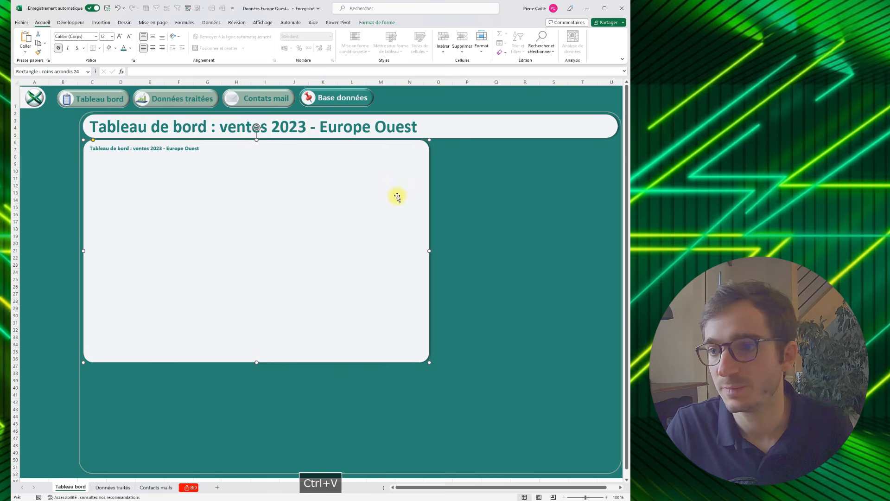
- Duplicate the large panel and fit the copy as a narrower panel between it and the frame's right edge
left_click(449, 193)
key("ctrl+v")
left_click_drag(465, 215, 330, 164)
left_click_drag(524, 219, 520, 219)
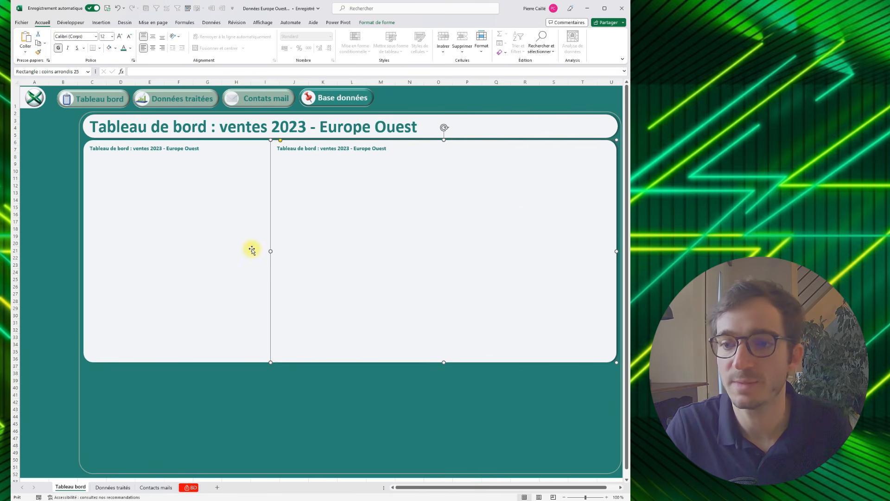
left_click_drag(313, 251, 123, 337)
- Copy the narrow panel into the frame's lower-left corner and shorten it to fit beneath the large panel
key("ctrl+c")
key("ctrl+v")
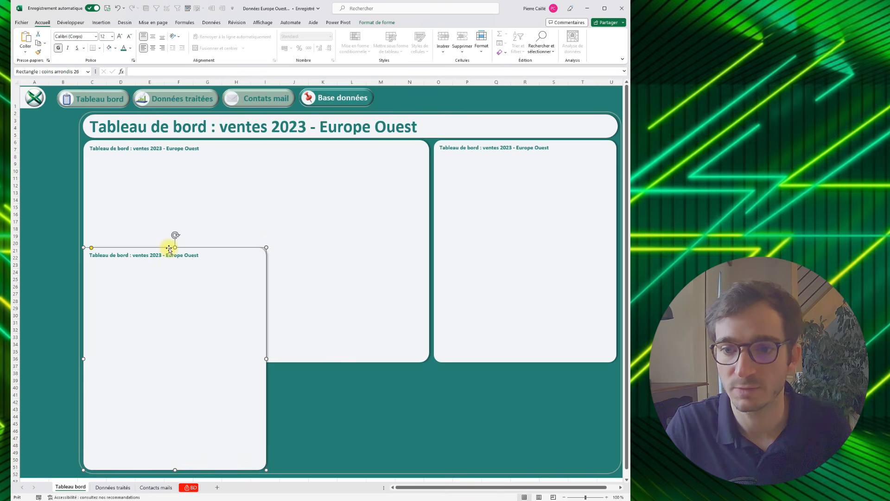
left_click_drag(174, 246, 181, 366)
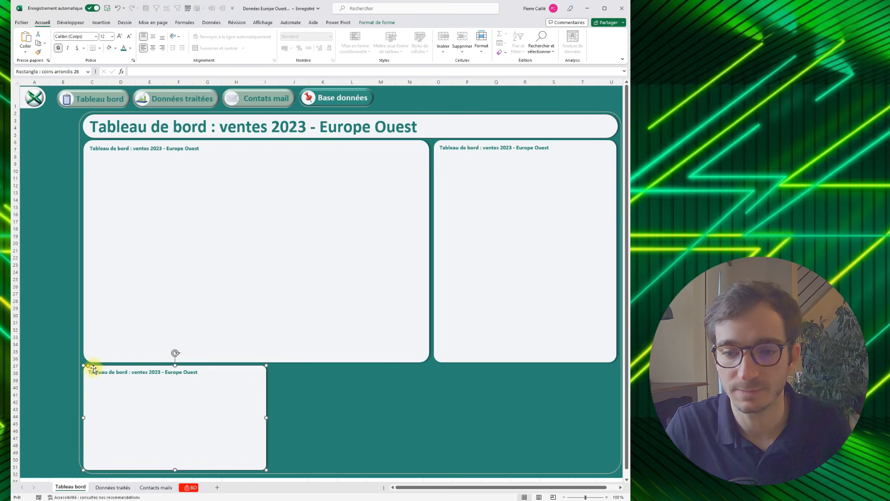
- Round the lower-left panel's corners more and duplicate it, sizing both panels to fill the width beneath the large one
left_click_drag(89, 368, 100, 368)
key("ctrl+c")
key("ctrl+v")
left_click_drag(160, 368, 338, 367)
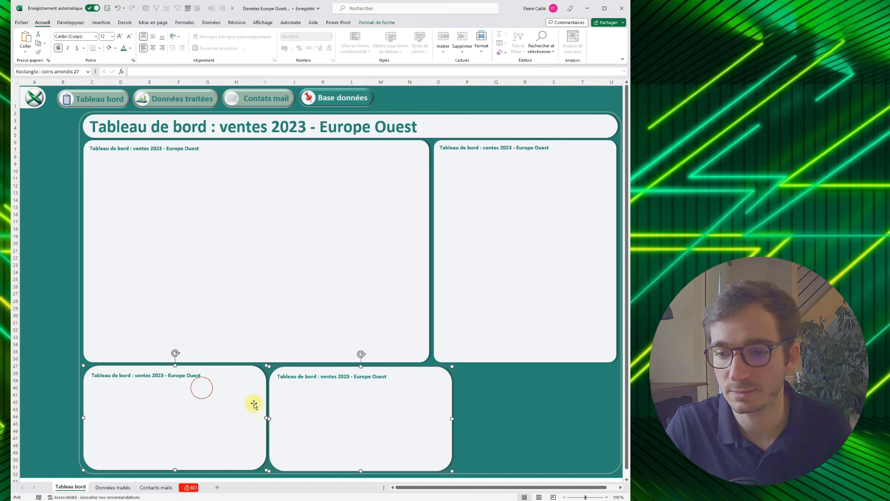
left_click_drag(261, 416, 255, 416)
left_click_drag(408, 370, 389, 365)
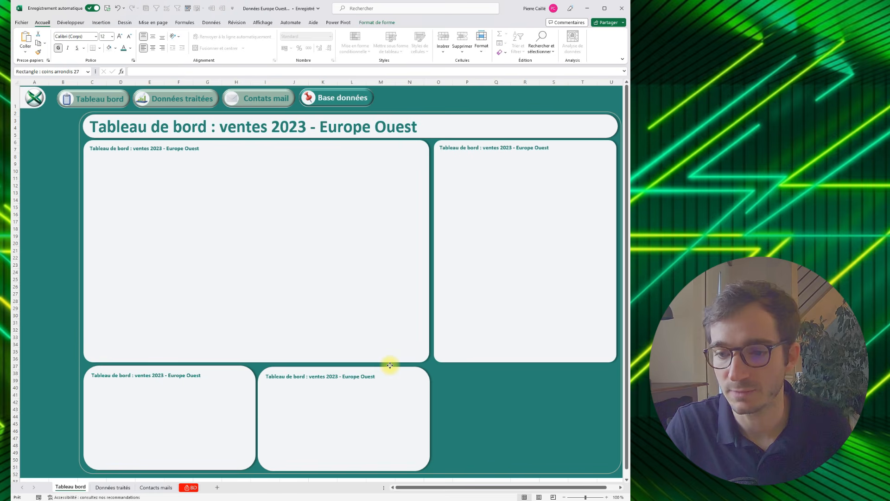
key("ctrl+v")
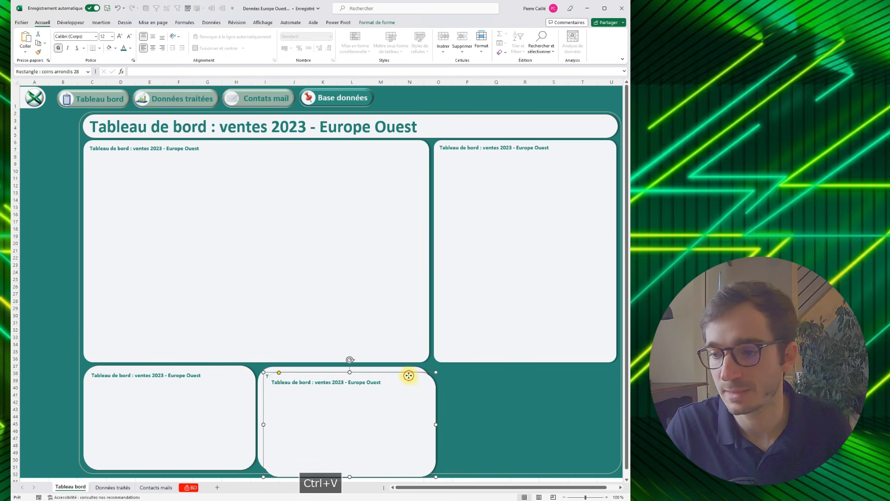
left_click_drag(408, 375, 523, 369)
key("Delete")
left_click_drag(519, 327, 515, 328)
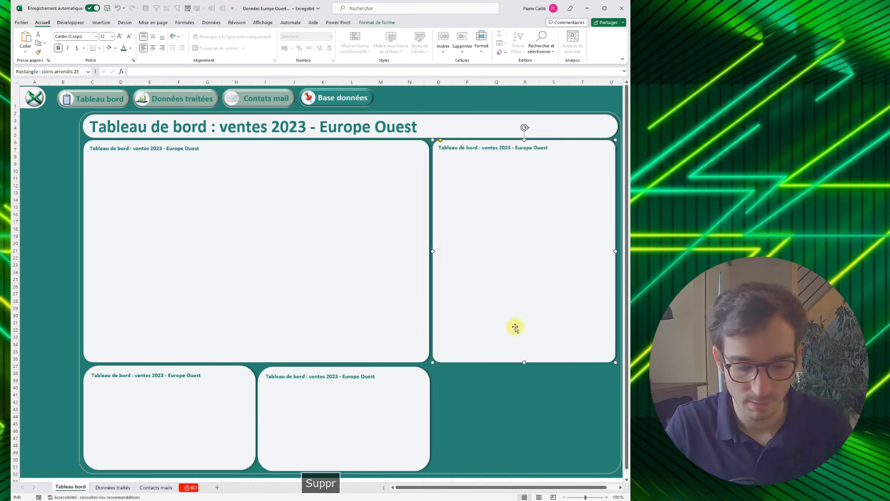
key("ctrl+z")
- Place a copy of the tall right-hand panel over the empty lower-right area of the frame
left_click(443, 245)
key("ctrl+c")
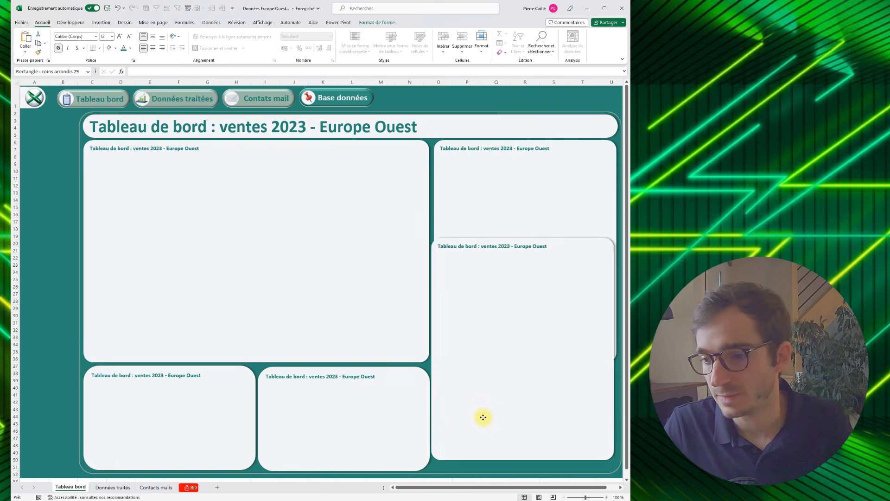
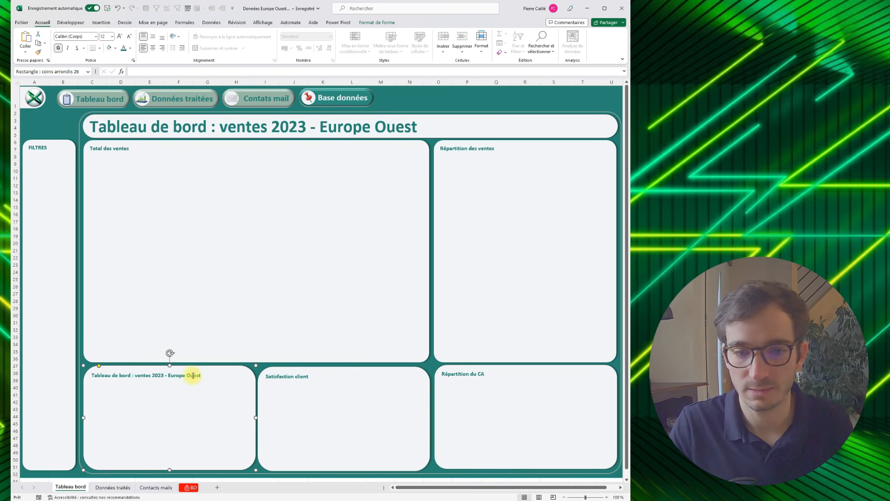
- Title the lower-left panel "Total des ventes" and enlarge the titles of all the panels below the banner to 16 pt
type("Total des ventes")
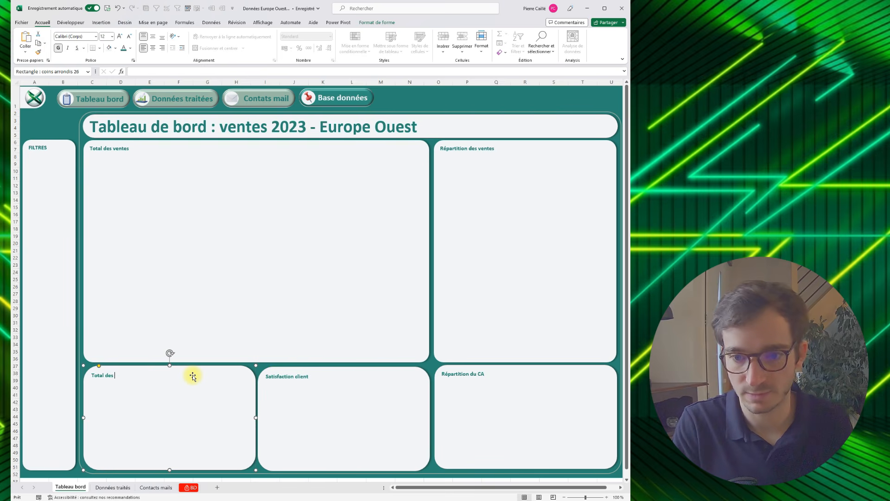
left_click(178, 288)
left_click(446, 411, "ctrl")
left_click(152, 413, "ctrl")
left_click(35, 241, "ctrl")
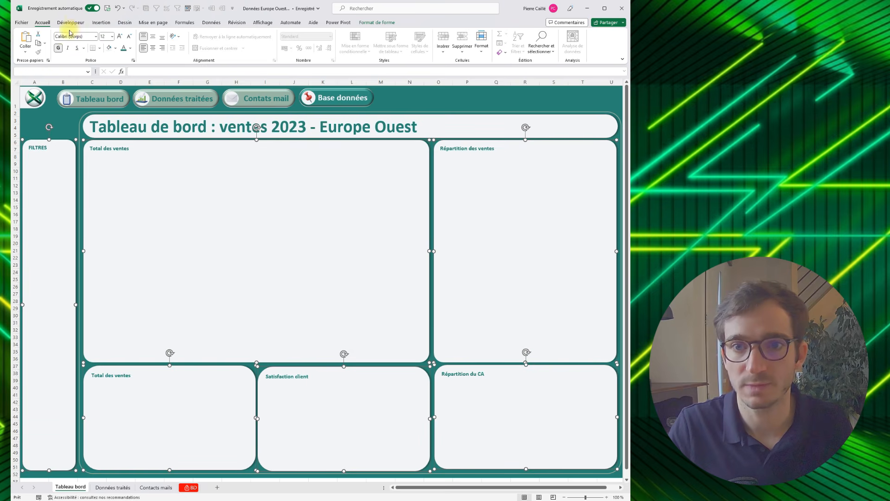
left_click(119, 37)
left_click(120, 37)
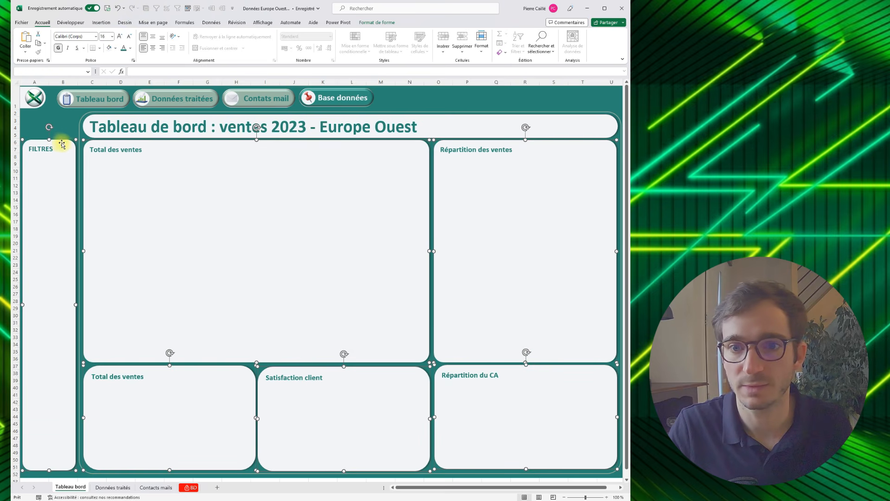
- Centre the FILTRES heading horizontally in its narrow panel
left_click(64, 156)
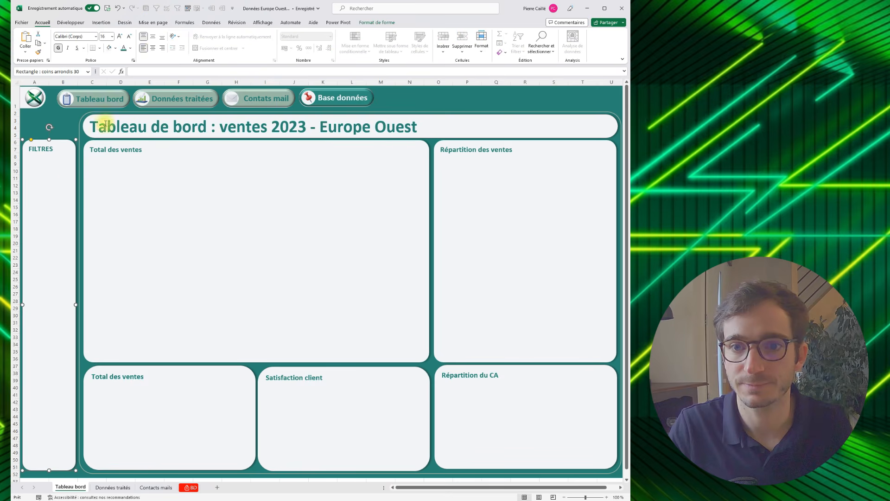
left_click(153, 50)
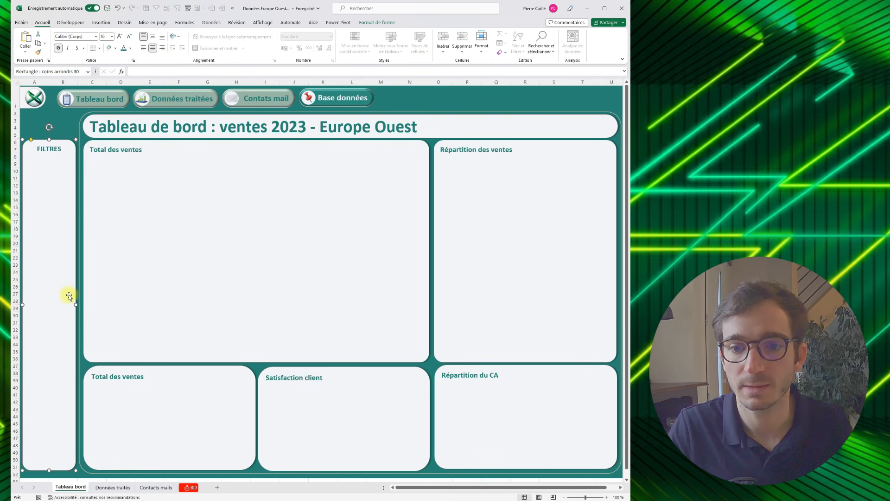
left_click(99, 433)
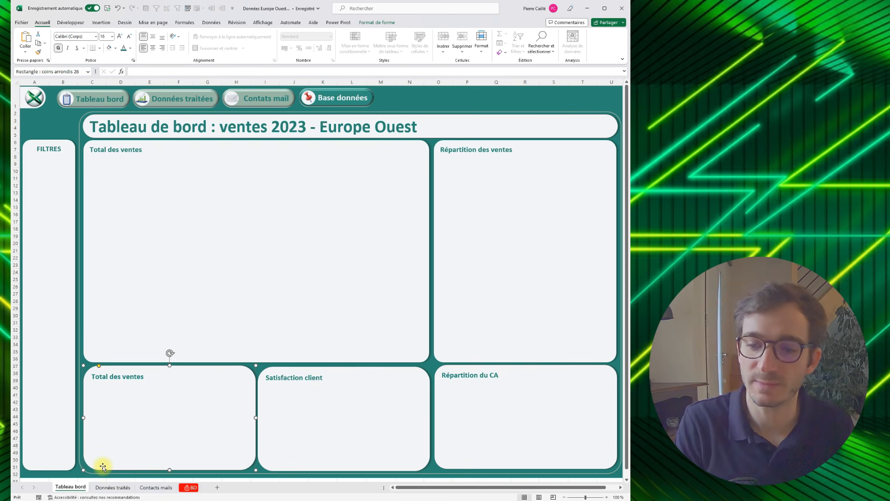
- Insert a pivot table from the BD sheet's Tableau1 at cell B3 of the existing sheet "Données traités"
left_click(109, 492)
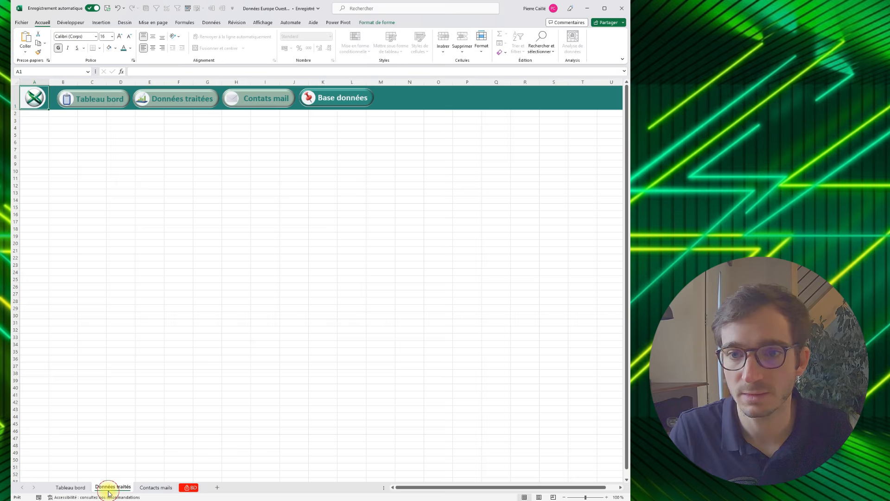
left_click(185, 148)
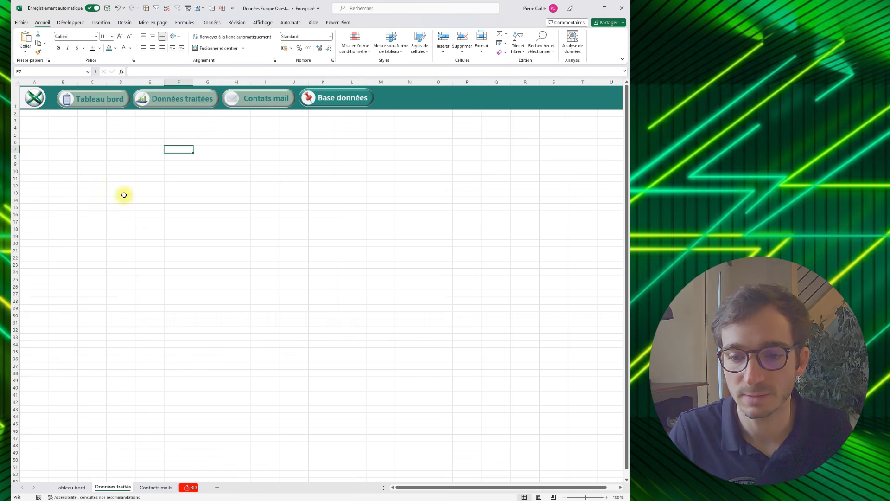
left_click(183, 489)
left_click(212, 345)
key("ctrl+a")
key("ctrl+a")
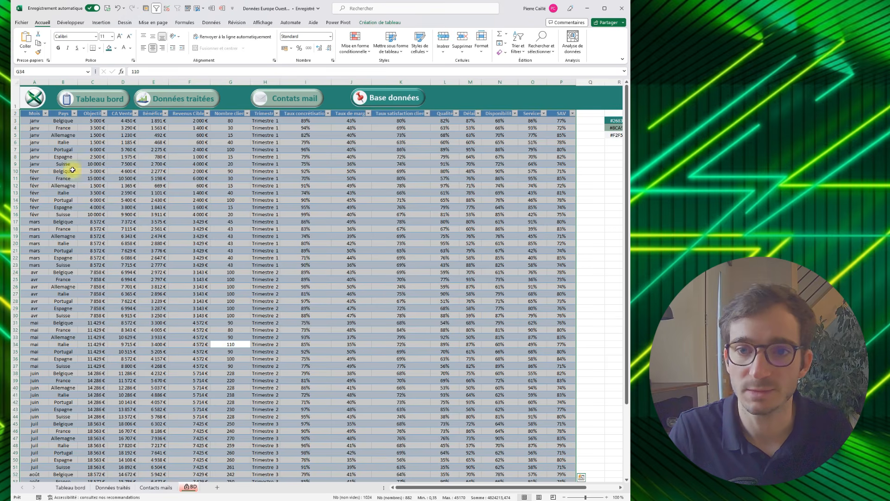
left_click(101, 22)
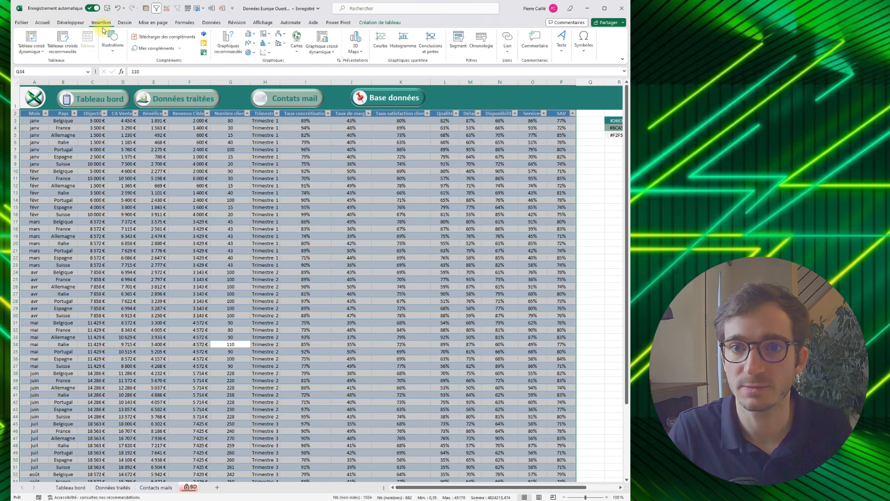
left_click(31, 41)
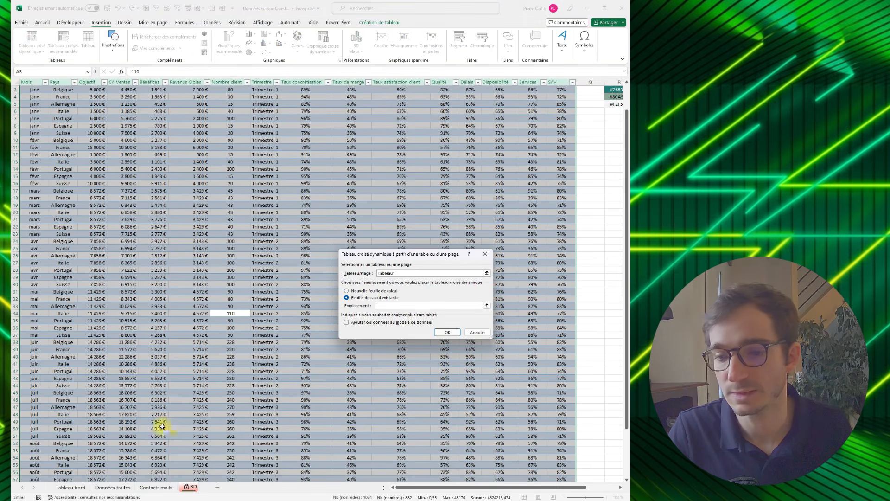
left_click(120, 487)
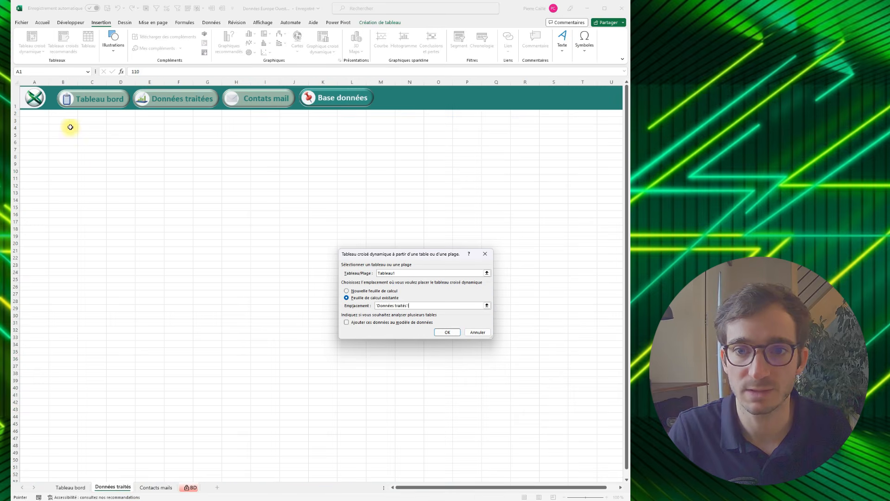
left_click(446, 332)
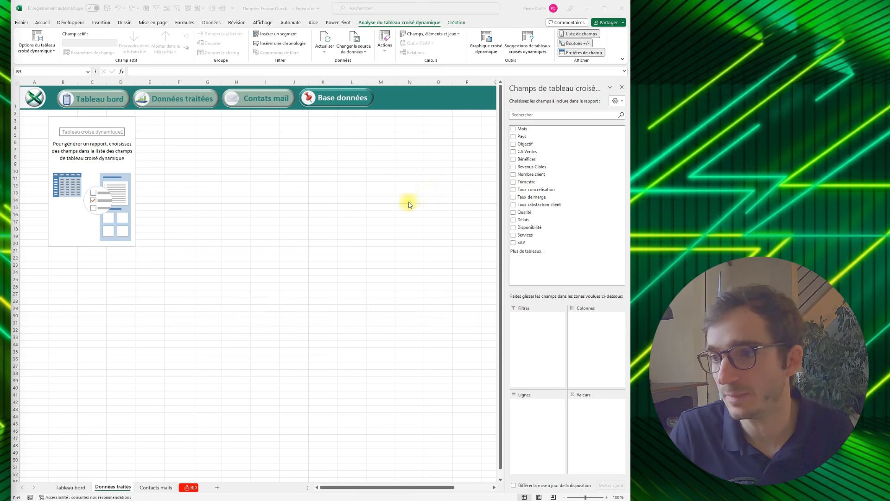
- Add Pays as the pivot table's rows and CA Ventes as its summed values
left_click(513, 136)
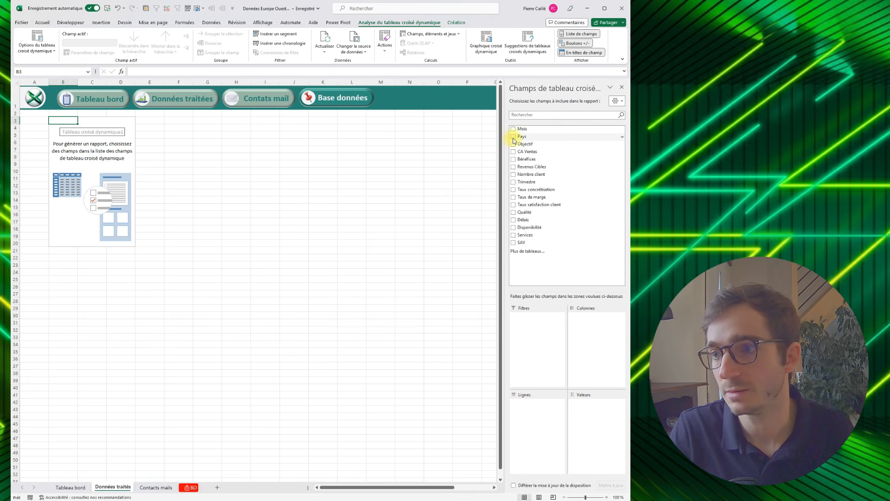
left_click(514, 136)
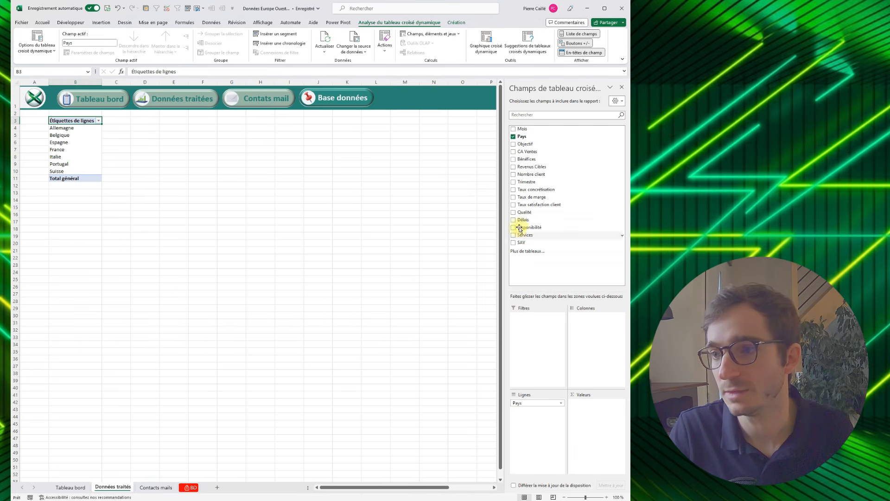
left_click(513, 152)
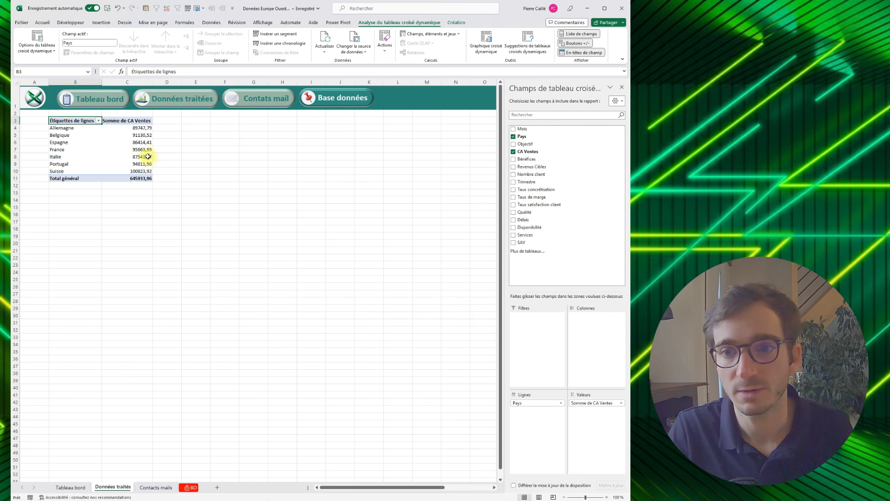
- Format the CA Ventes amounts in C4:C11, including the grand total, as euros without decimals
left_click_drag(140, 129, 139, 179)
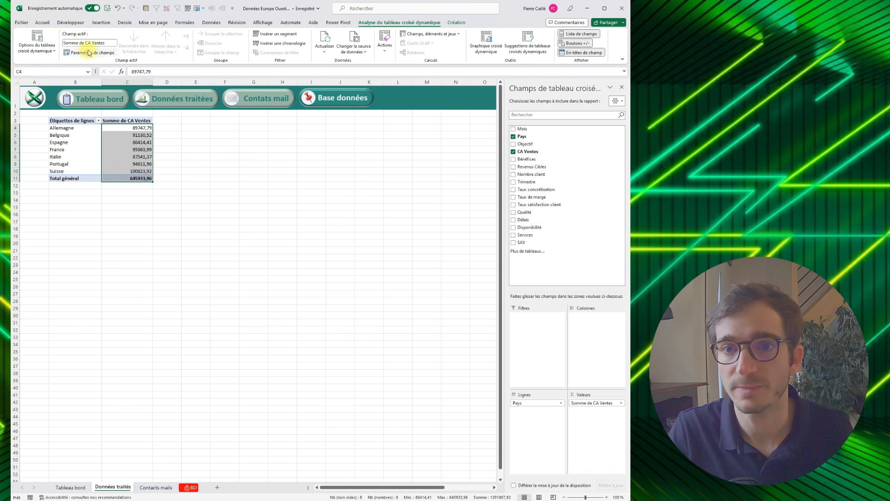
left_click(45, 23)
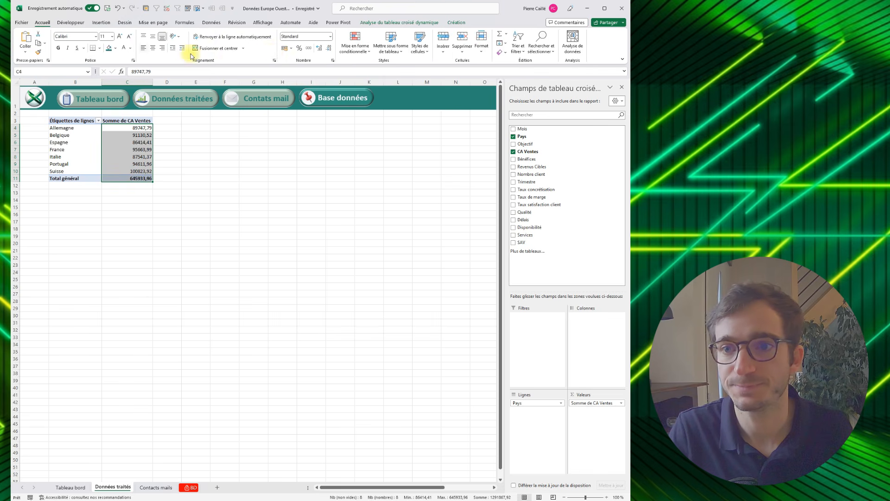
left_click(284, 49)
left_click(329, 49)
left_click(329, 50)
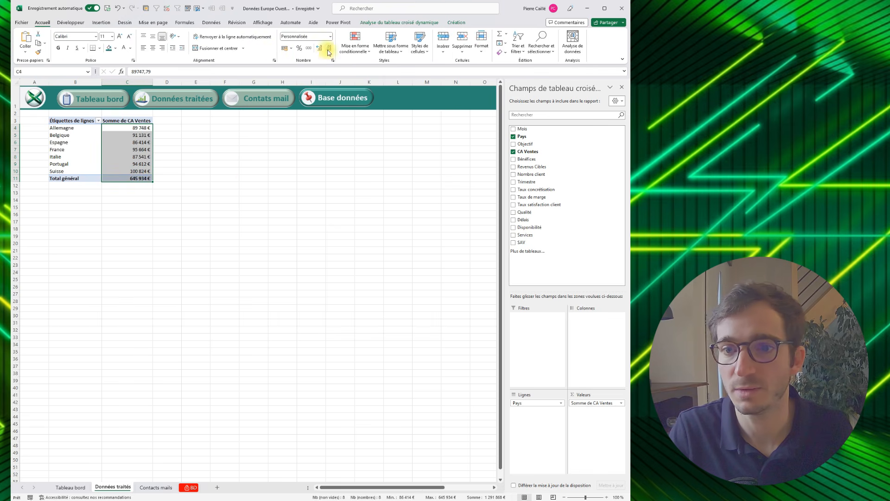
left_click(235, 187)
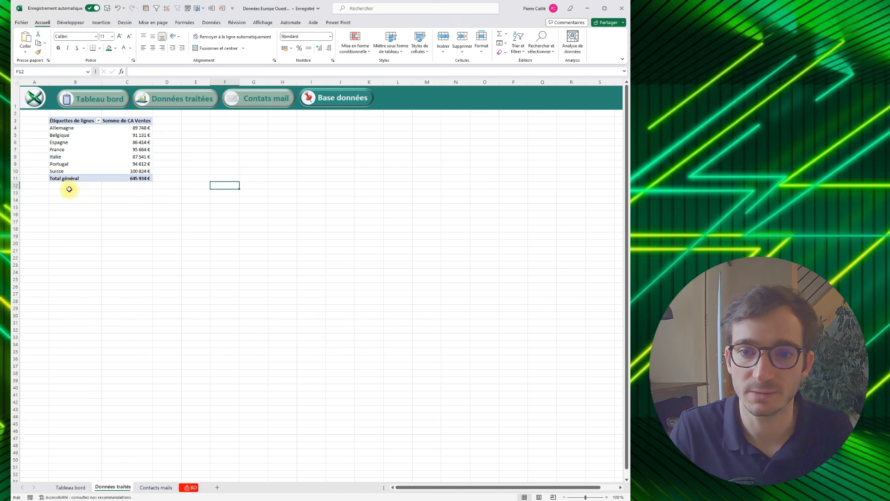
- Copy the whole country pivot table and paste it below at cell B13
left_click(69, 194)
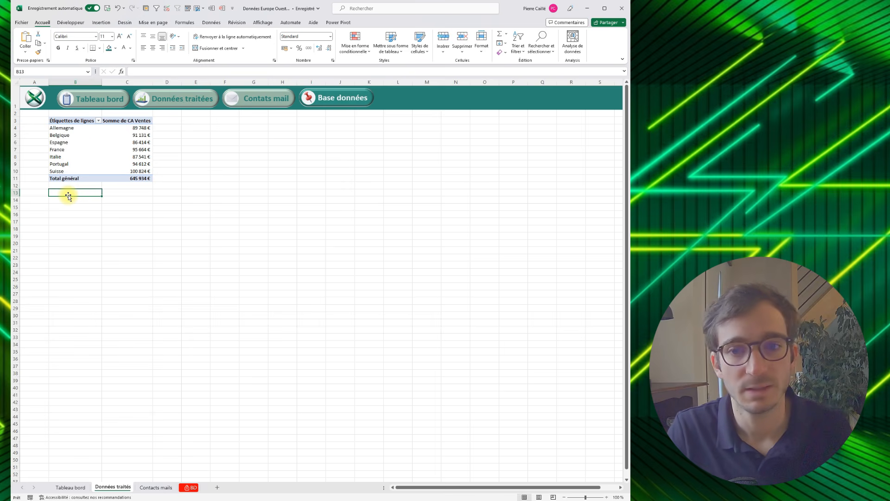
left_click(75, 134)
key("ctrl+a")
key("ctrl+c")
left_click(79, 195)
key("ctrl+v")
left_click(80, 195)
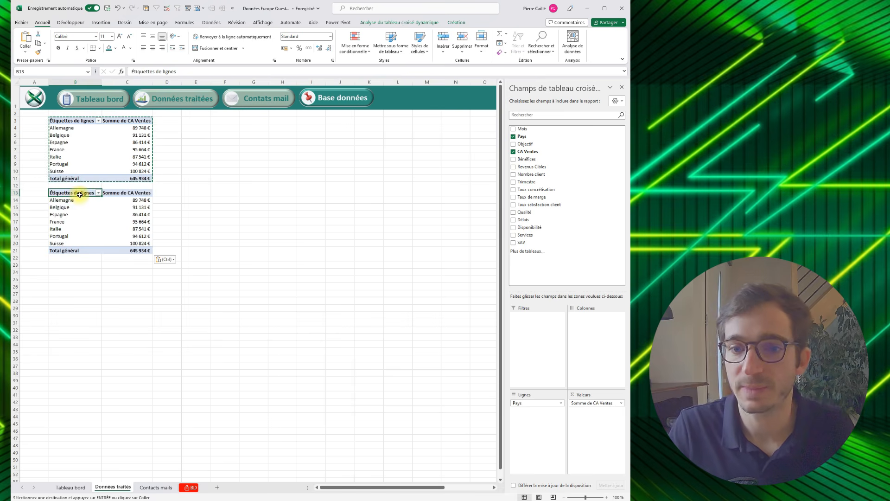
- Replace Pays with Mois in the copied pivot table's rows, removing the Mois (Mois) and Jours (Mois) grouping fields
left_click(514, 129)
left_click(513, 137)
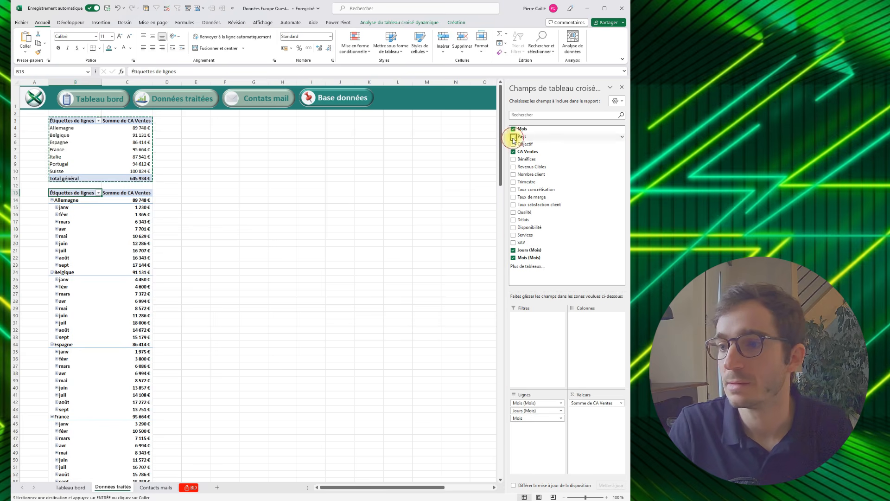
left_click(553, 405)
left_click(530, 483)
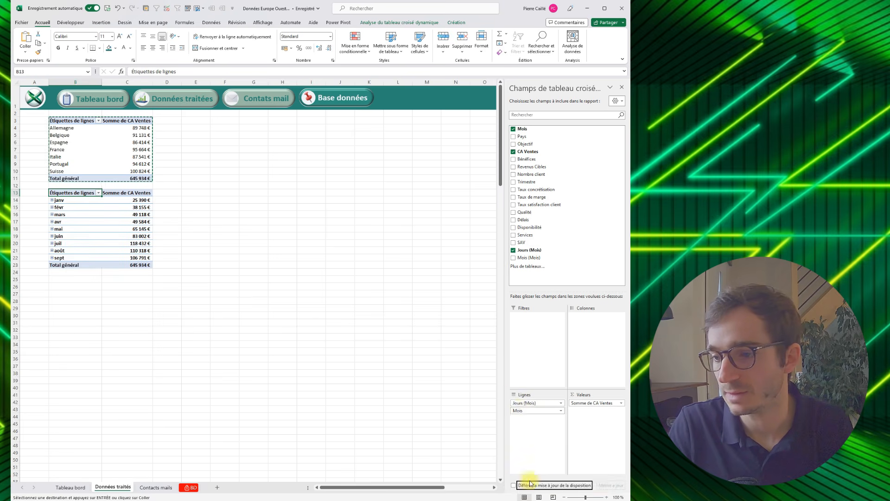
left_click(521, 407)
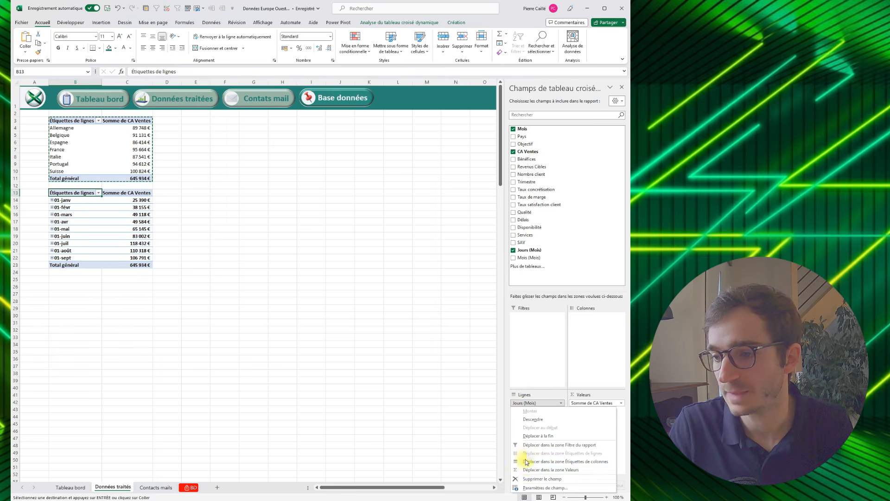
left_click(524, 482)
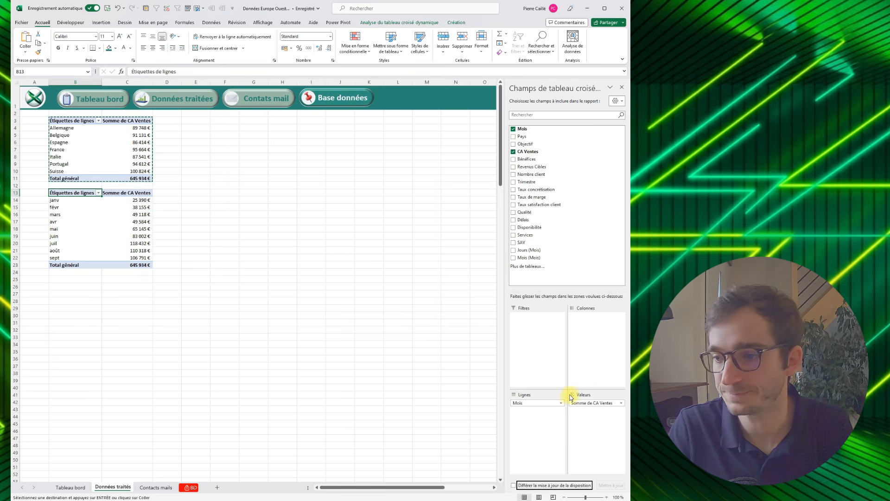
- Add Objectif and Taux concrétisation as values in the monthly pivot table, summarising Taux concrétisation by Moyenne
left_click(513, 144)
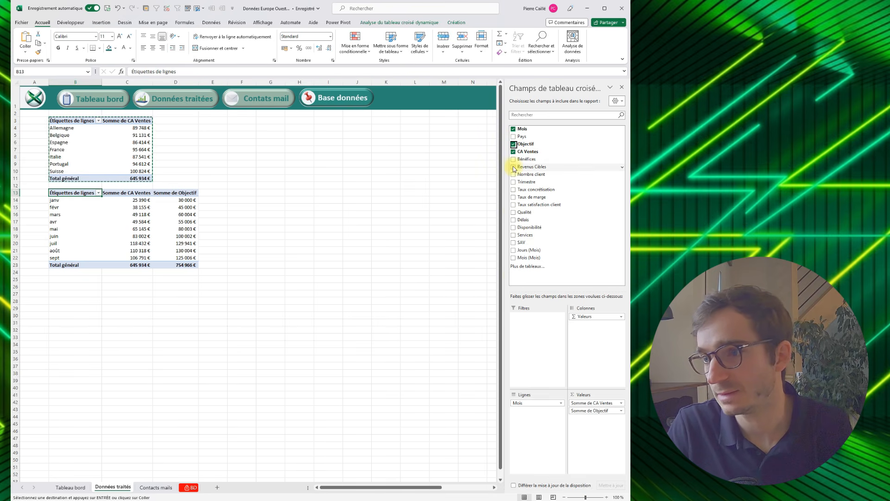
left_click(514, 190)
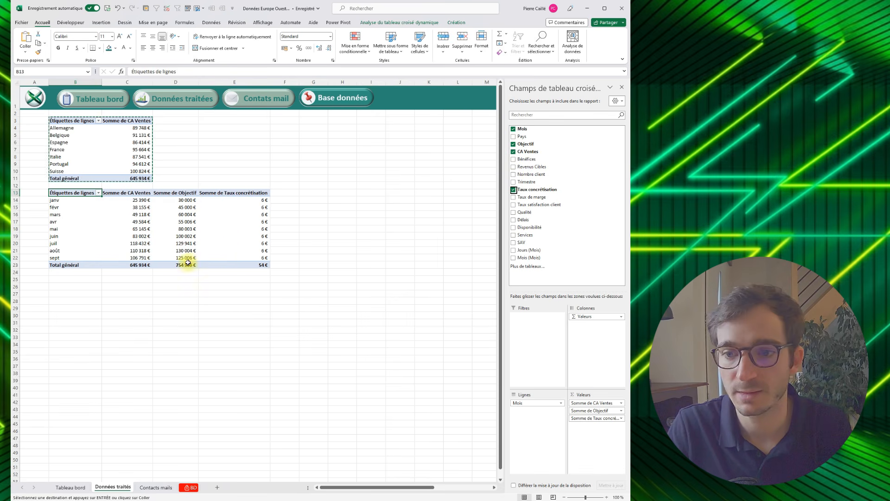
left_click(233, 251)
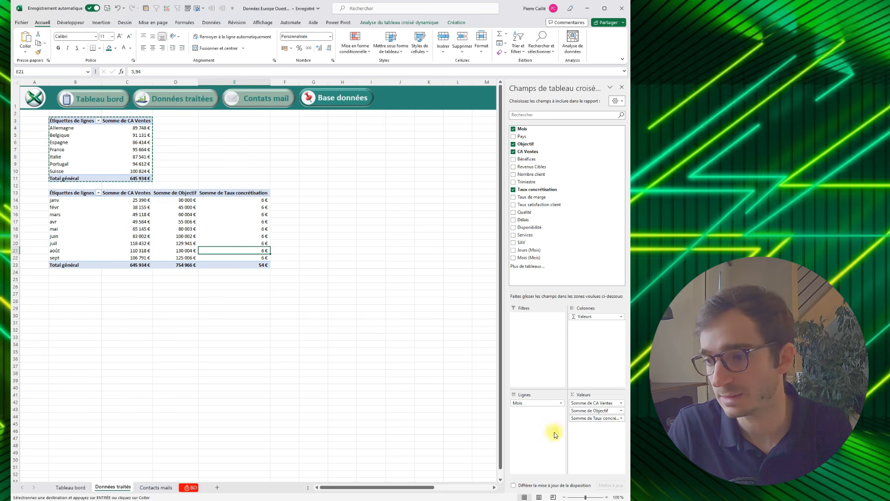
left_click(575, 418)
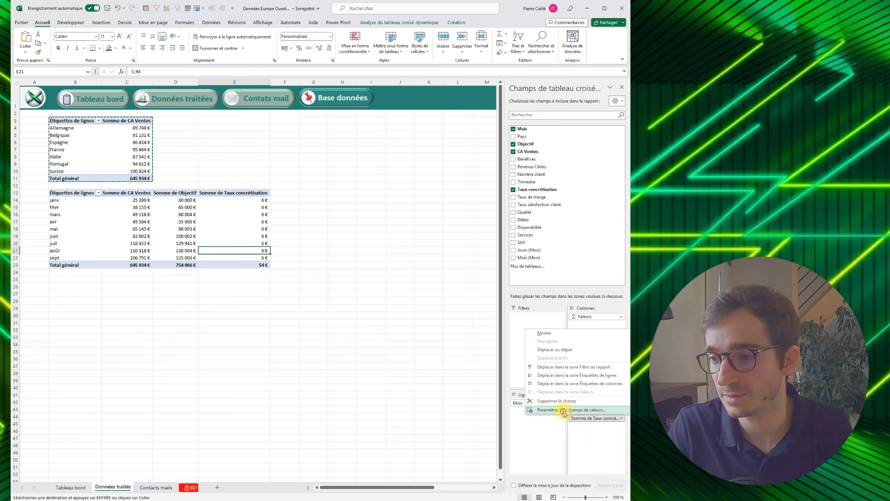
left_click(566, 410)
left_click(361, 296)
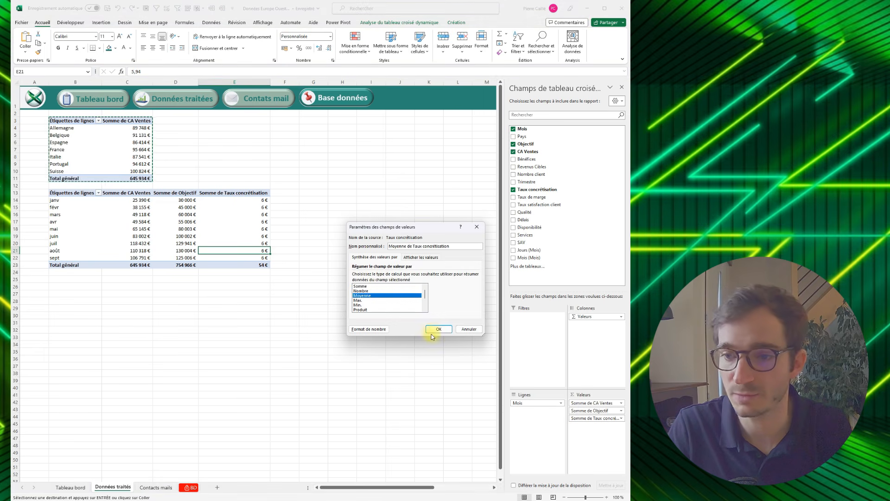
left_click(439, 328)
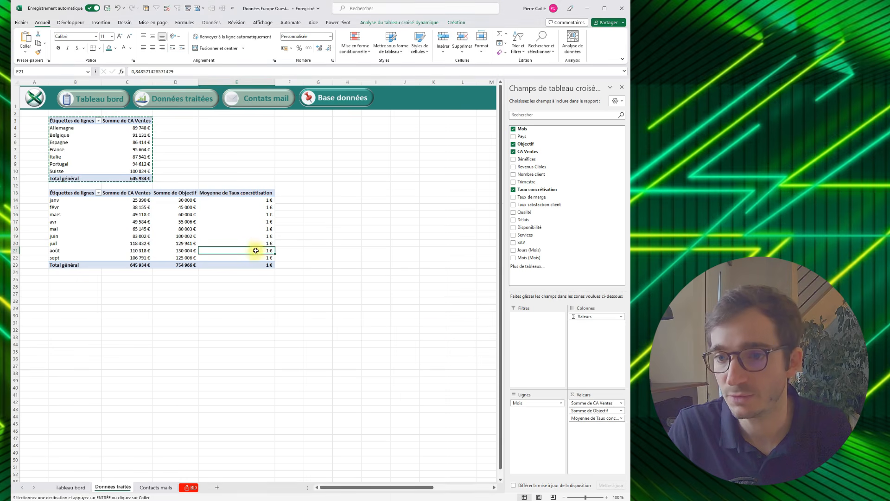
- Format the average Taux concrétisation column, E14:E23, as percentages
left_click_drag(218, 203, 229, 264)
left_click(299, 47)
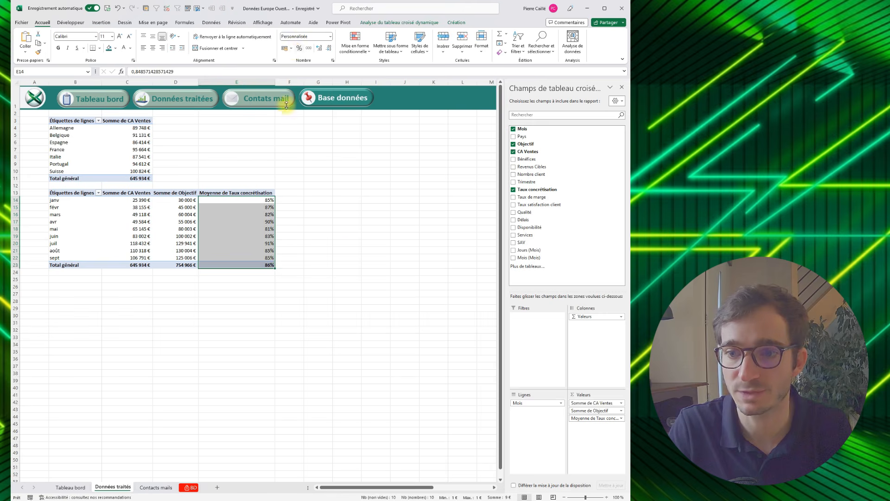
left_click(347, 257)
- Turn off the grand totals for rows and columns in the monthly pivot table
left_click(106, 235)
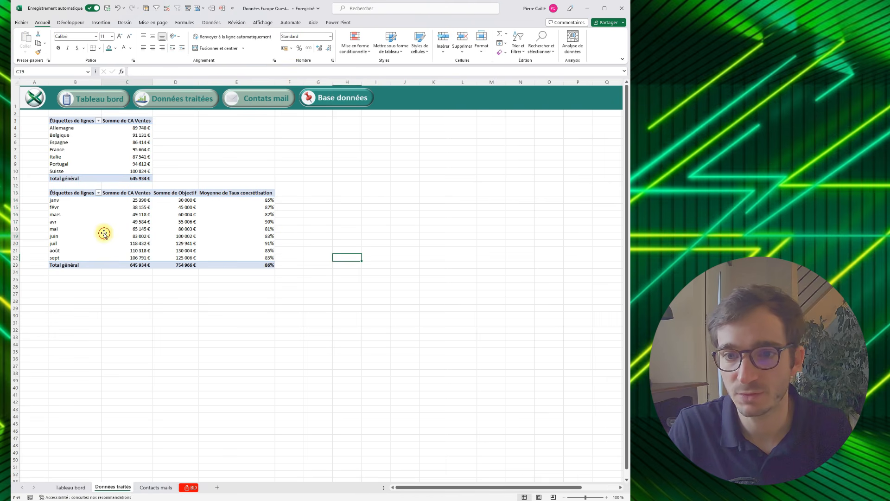
left_click(78, 200)
left_click(456, 22)
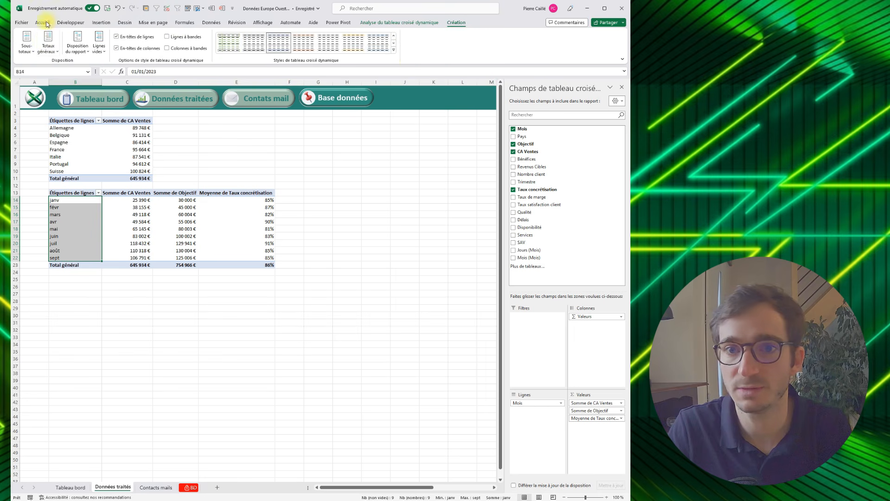
left_click(47, 45)
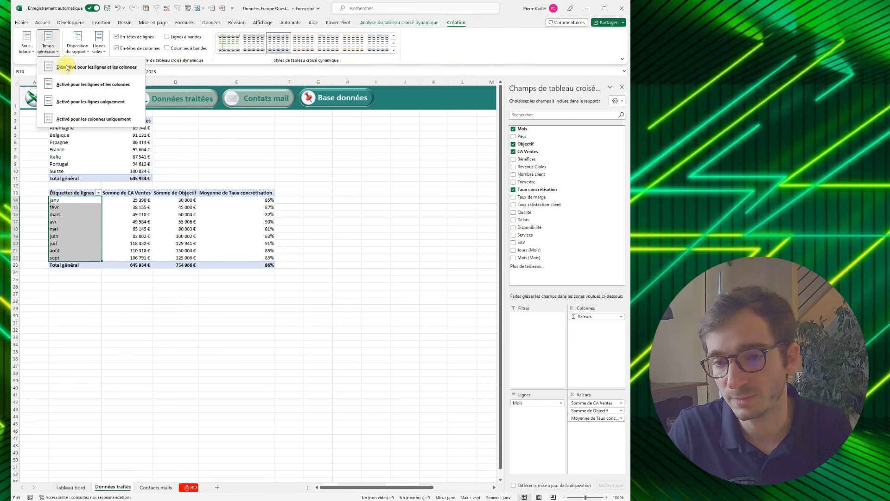
left_click(66, 67)
- Enter =SOMME(C14:C23) in cell C24 to total the monthly CA Ventes
left_click(132, 272)
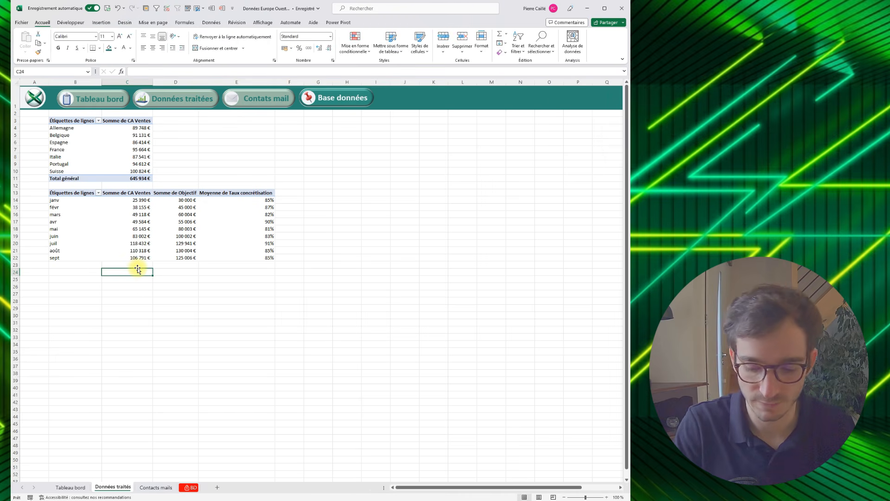
type("=somme(")
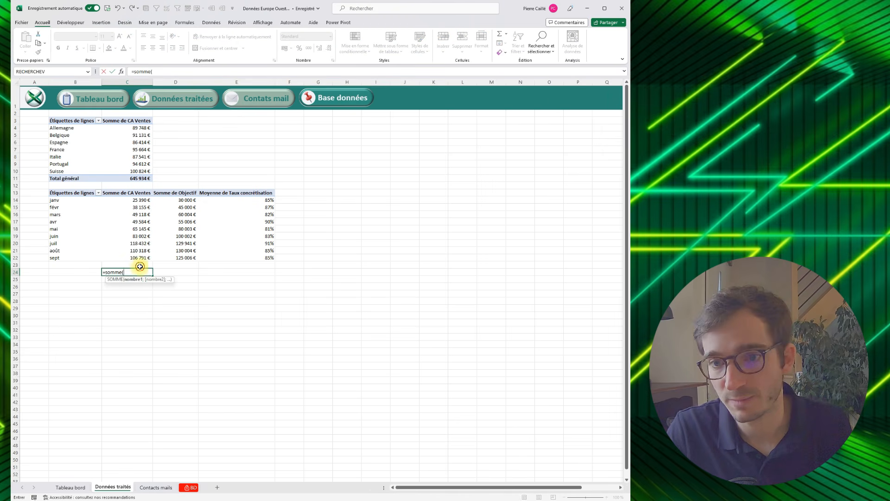
left_click_drag(140, 267, 135, 201)
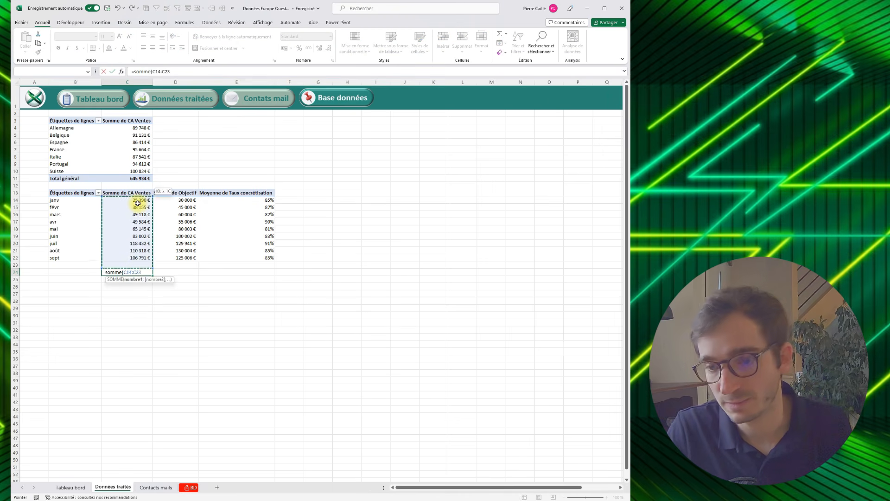
type(")")
key("Return")
- Filter the monthly pivot table to janv, févr and mars to test the sum formula in C24
left_click_drag(65, 200, 66, 257)
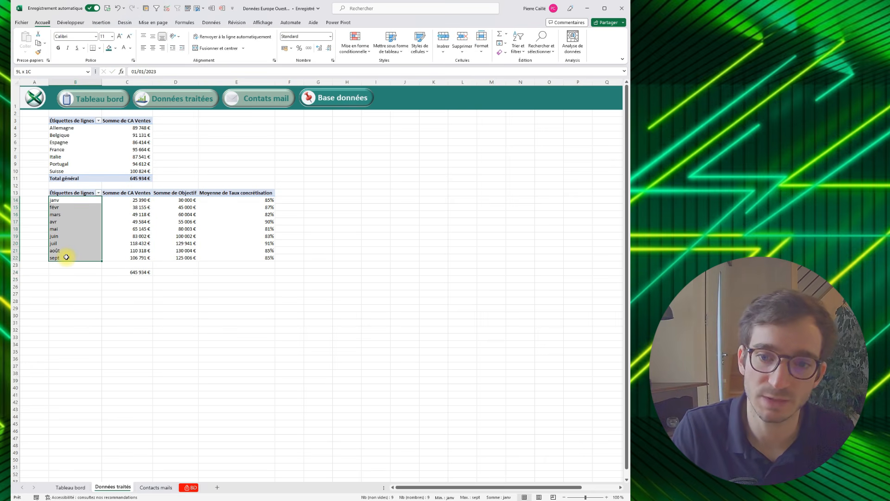
left_click(131, 265)
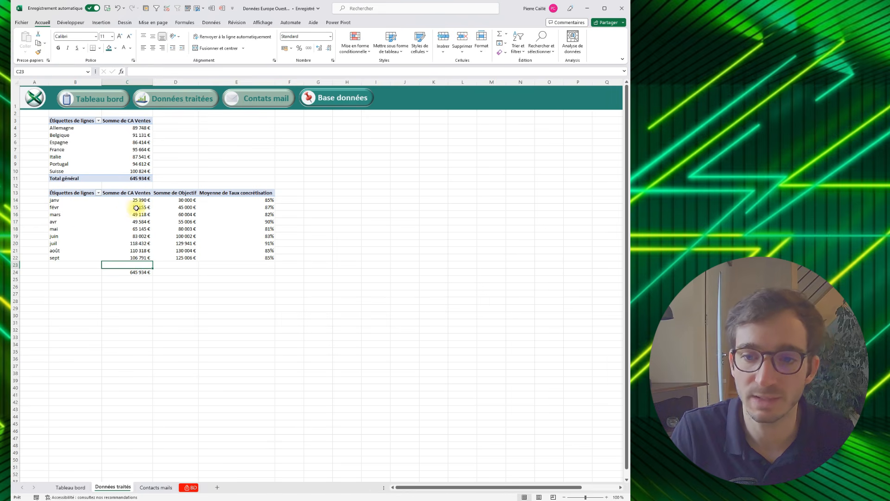
mouse_move(128, 207)
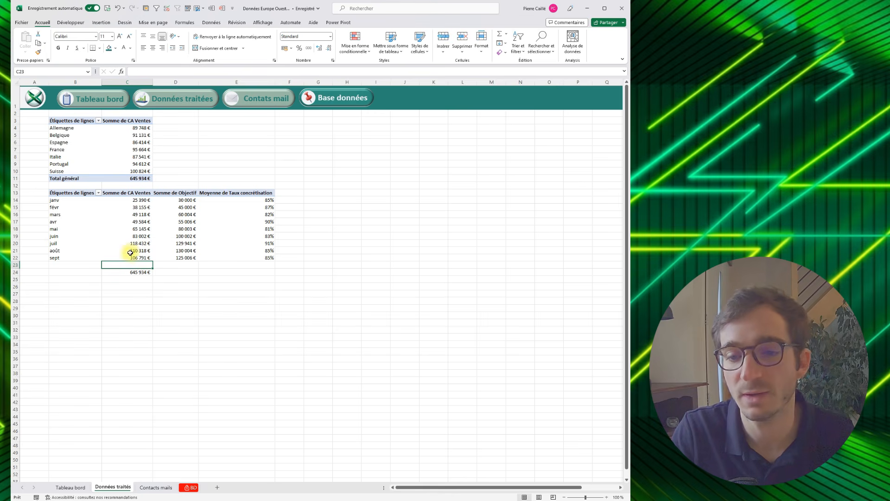
left_click(134, 272)
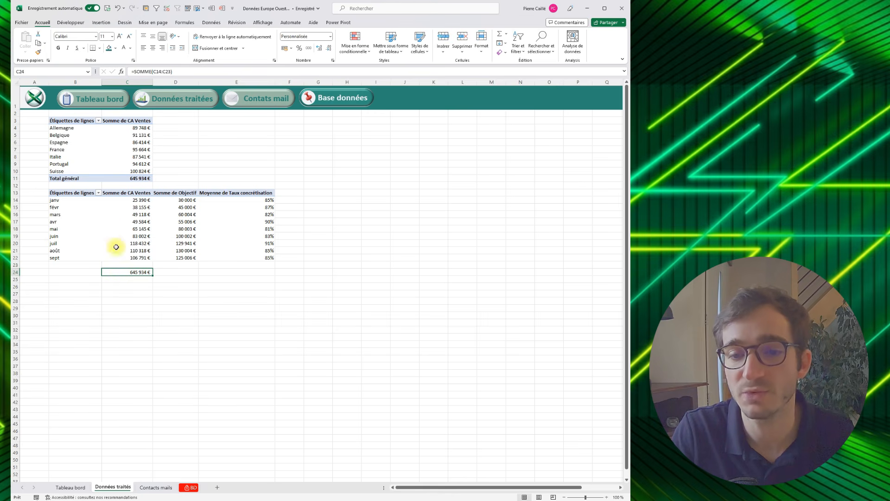
left_click(98, 192)
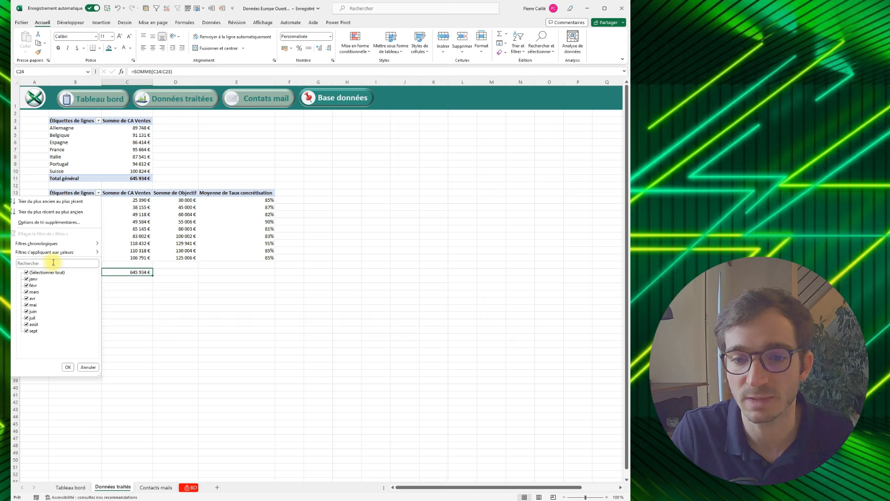
left_click(27, 272)
left_click(26, 291)
left_click(68, 368)
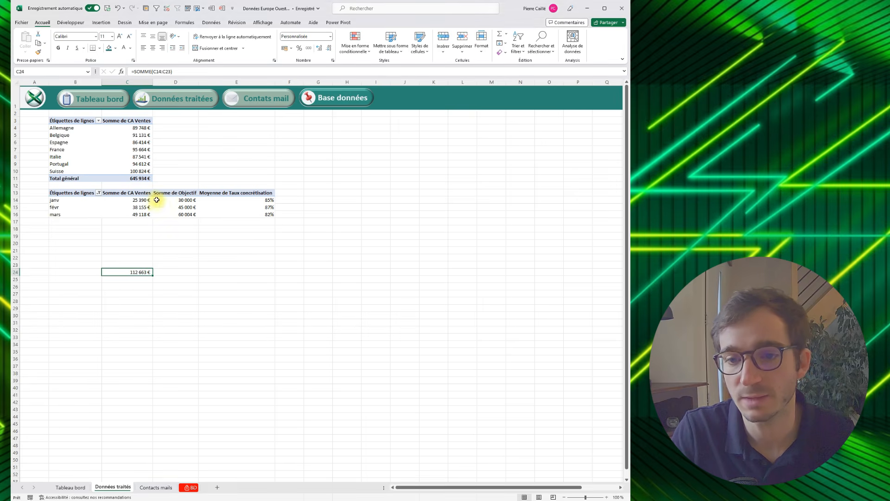
left_click(138, 200)
left_click(122, 274)
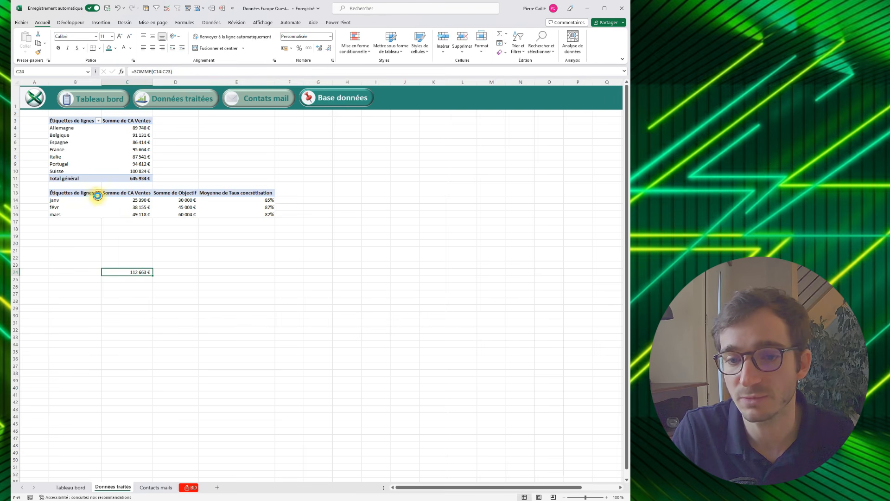
- Select all months again in the monthly pivot table's row filter
left_click(98, 195)
left_click(27, 273)
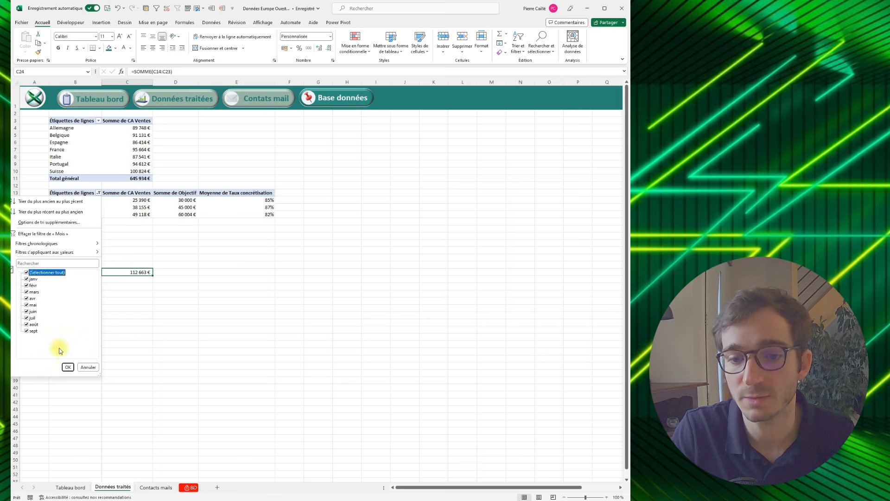
left_click(68, 367)
- Fill the C24 sum across to E24, then change E24 to =MOYENNE(E14:E23)
left_click_drag(152, 275, 269, 273)
left_click(249, 272)
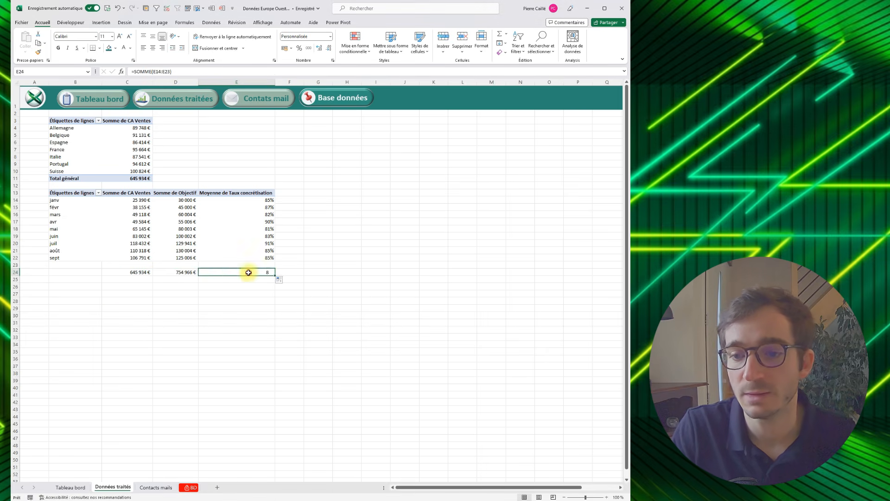
double_click(249, 273)
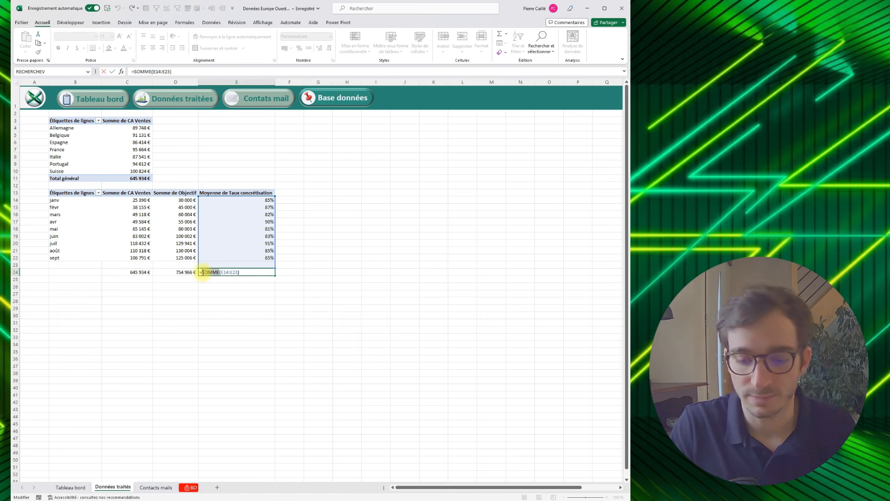
type("MOYENNE")
key("Return")
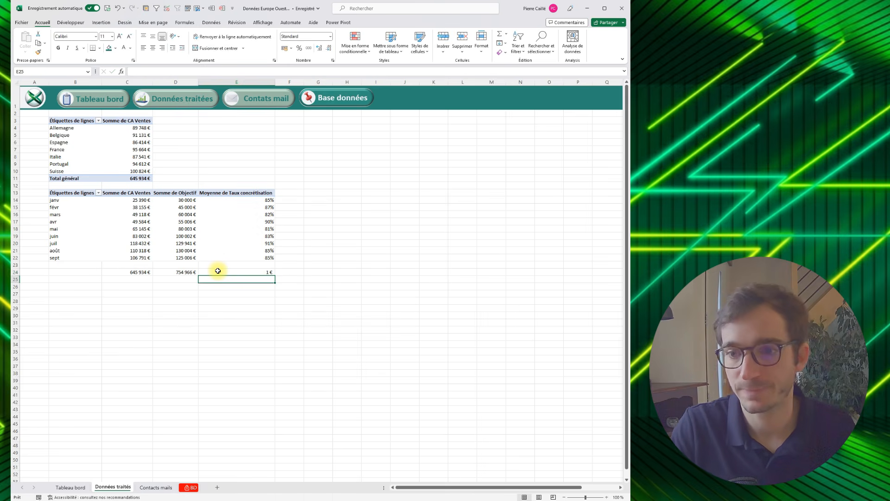
- Format the average in cell E24 as a percentage
left_click(225, 271)
left_click(294, 51)
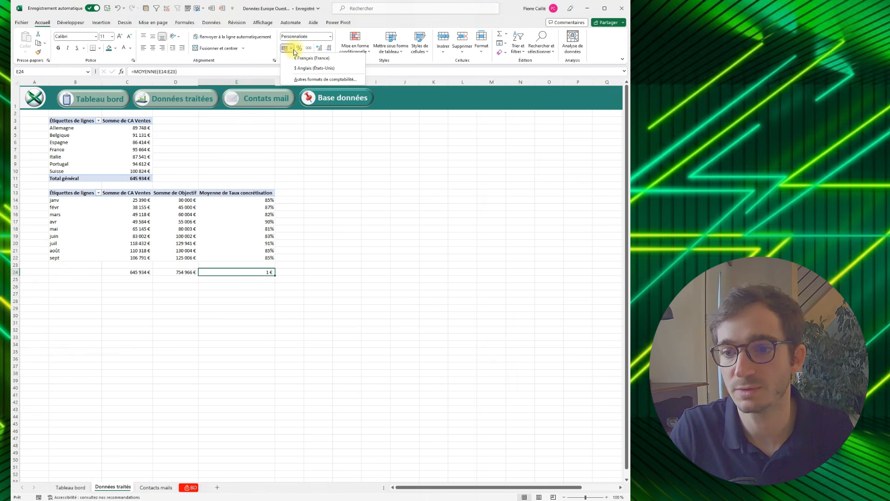
left_click(299, 48)
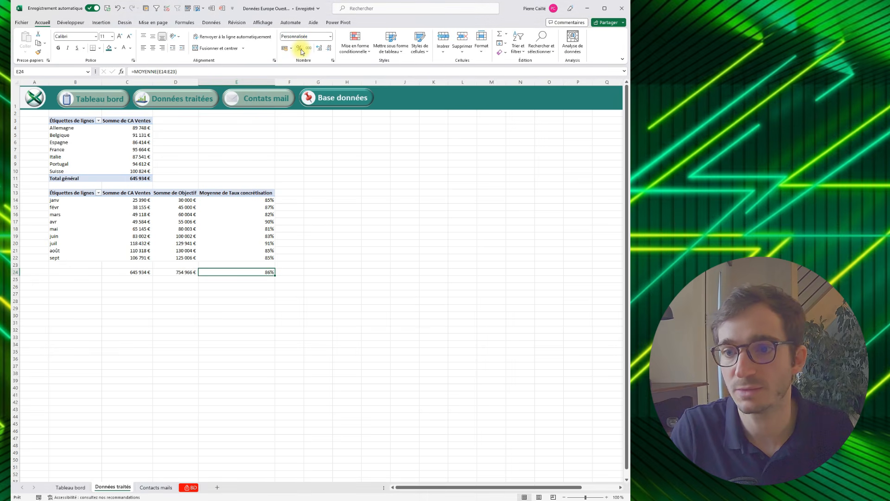
- Label cell F24 "Concretisation" and cell F25 "Echec"
left_click(292, 271)
type("Concreti")
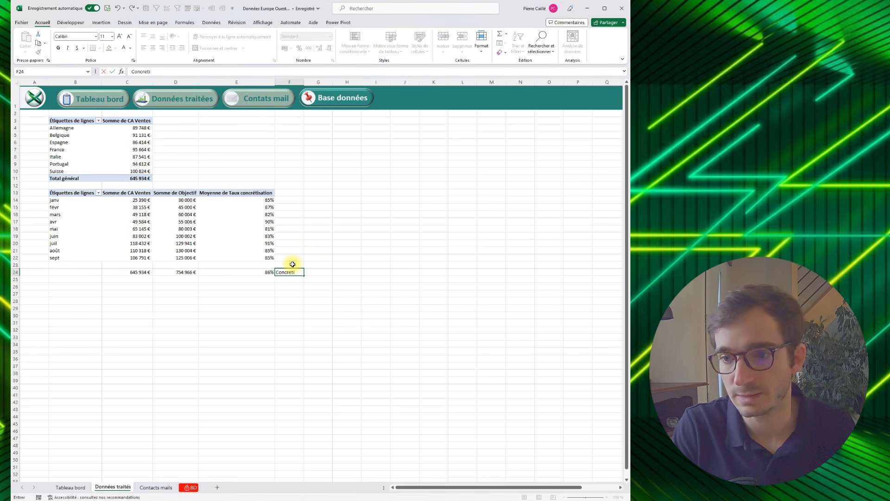
type("sationE")
key("BackSpace")
key("Return")
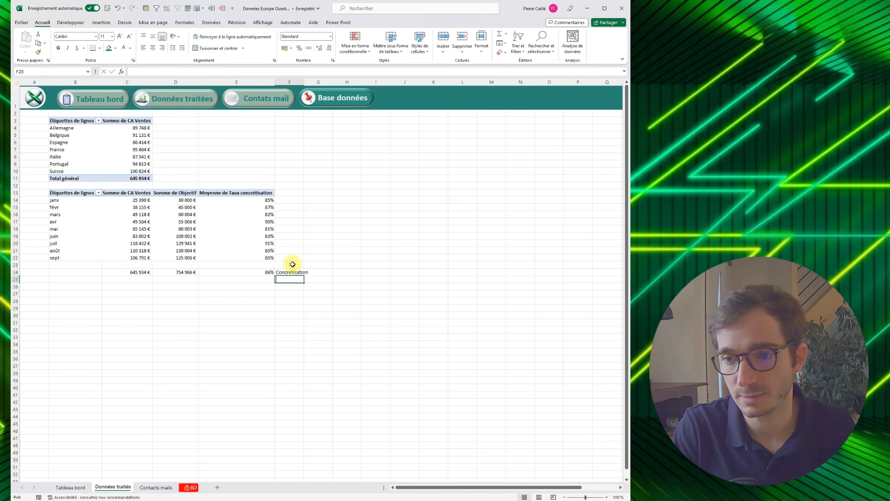
type("Ex")
key("BackSpace")
key("BackSpace")
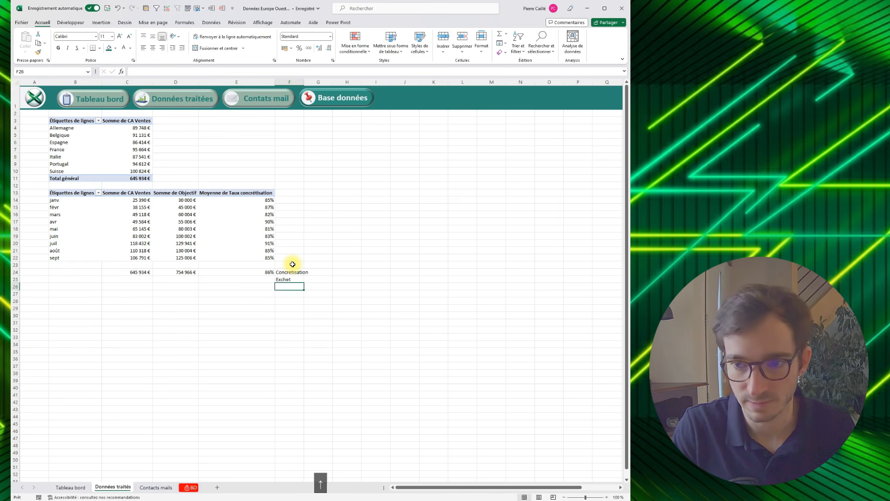
type("chec")
- Enter the failure rate in cell E25 as 1 minus the average in E24
key("Left")
type("=1-")
key("Up")
key("Return")
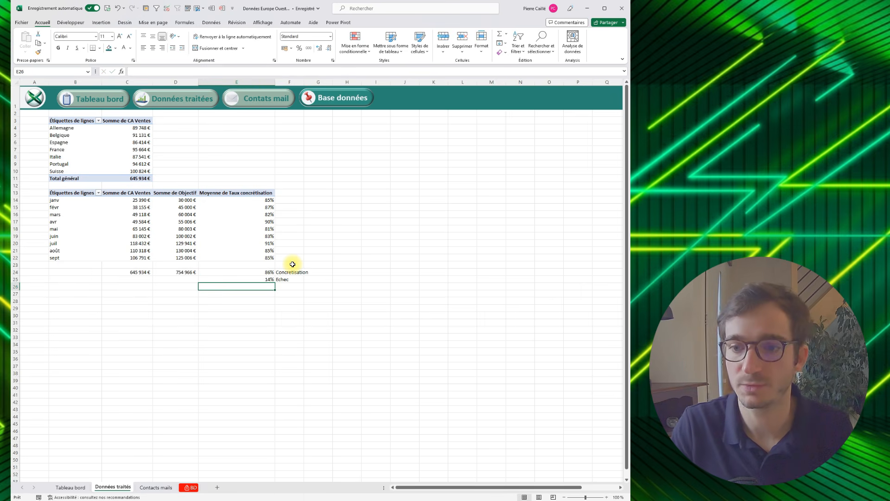
- Copy the whole monthly pivot table and paste it beside the original at cell G13
left_click(316, 193)
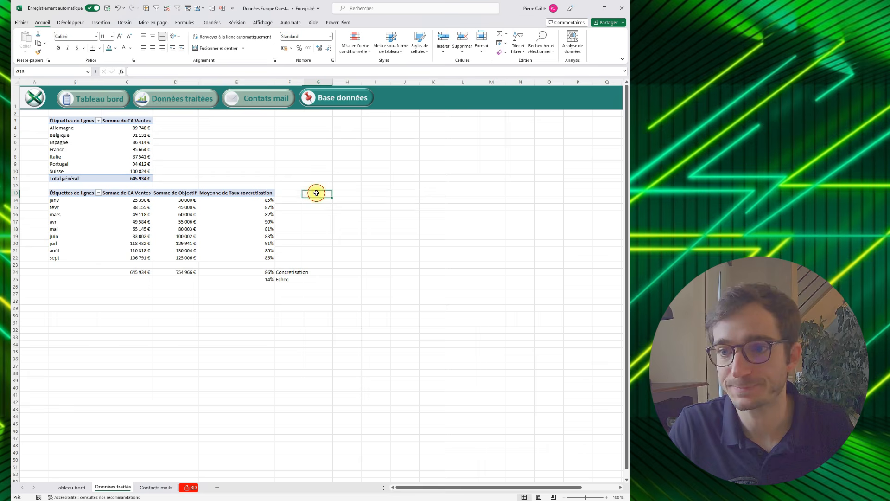
left_click(104, 194)
key("ctrl+a")
key("ctrl+c")
left_click(313, 192)
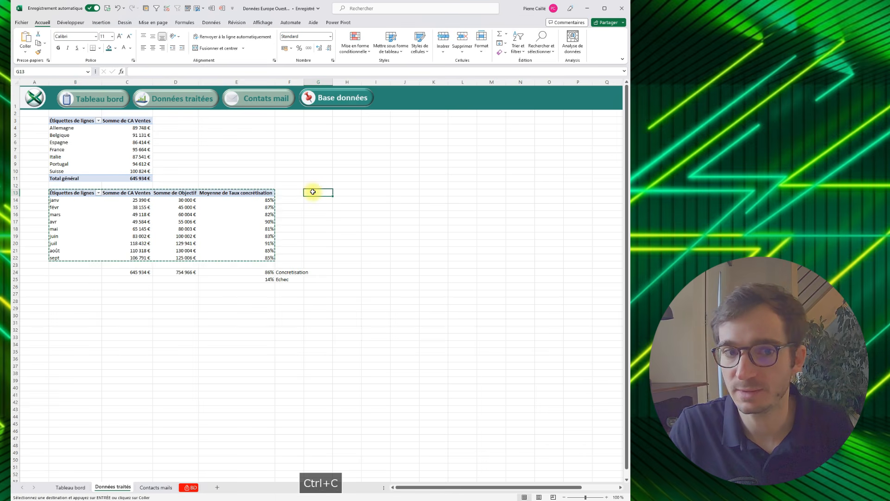
key("ctrl+v")
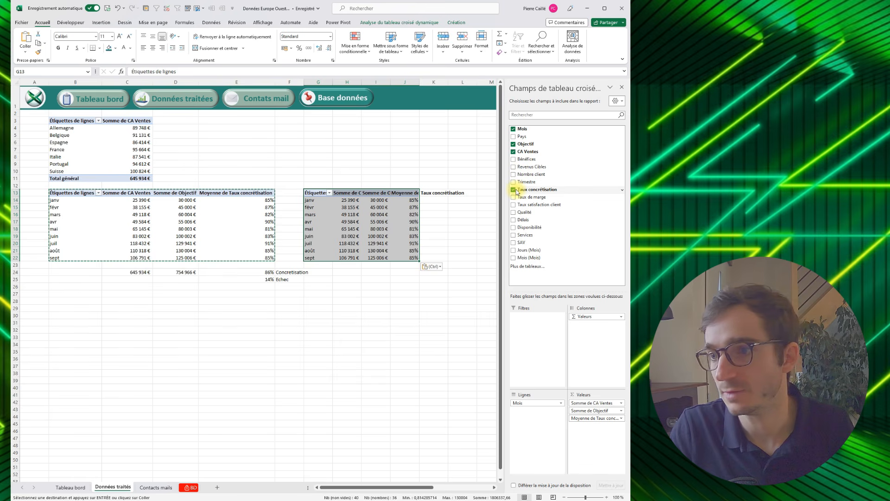
- Remove Taux concrétisation and Objectif from the G13 pivot table and add Bénéfices as a value
left_click(514, 190)
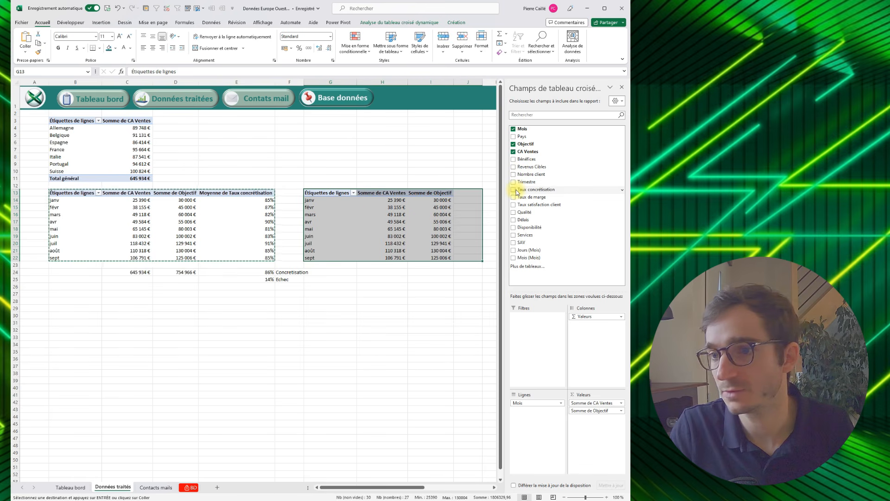
left_click(513, 144)
left_click(513, 160)
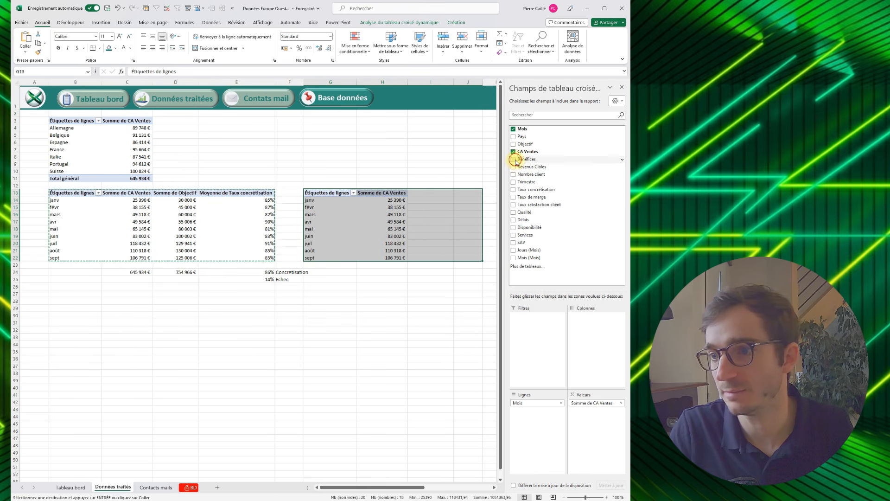
left_click(422, 149)
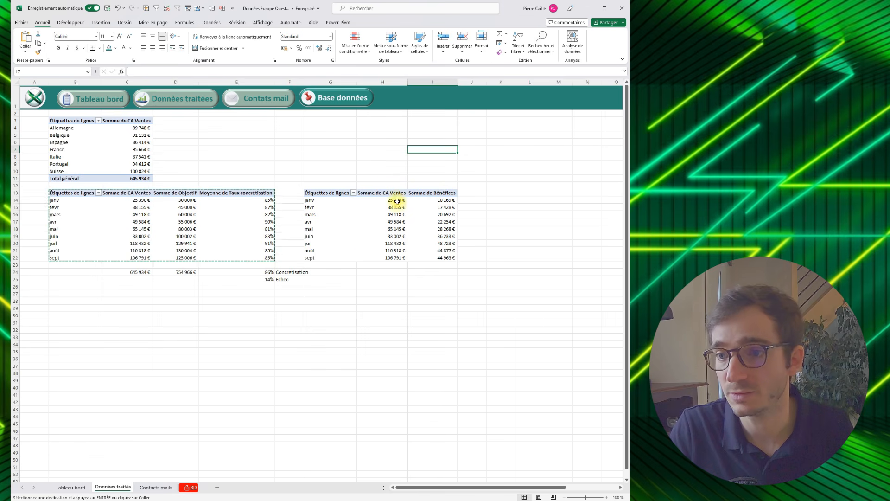
- Copy the original monthly pivot table and paste it below at cell B27
left_click(249, 308)
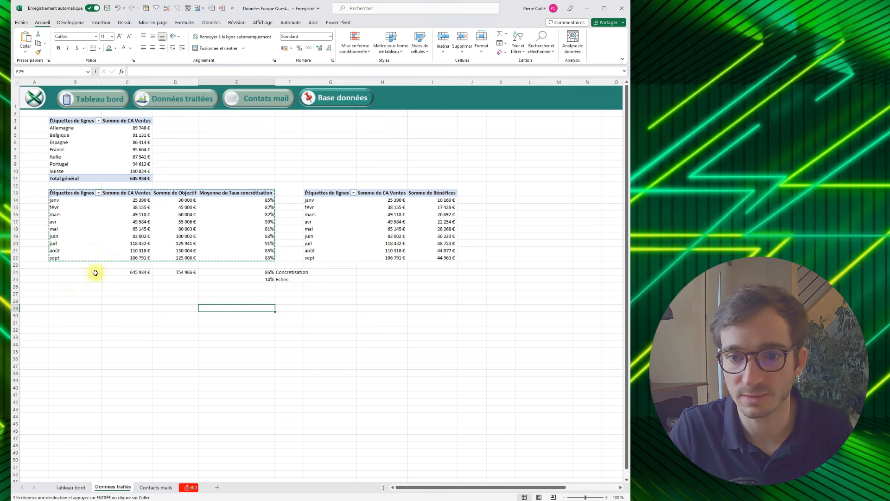
left_click(72, 193)
key("ctrl+a")
key("ctrl+c")
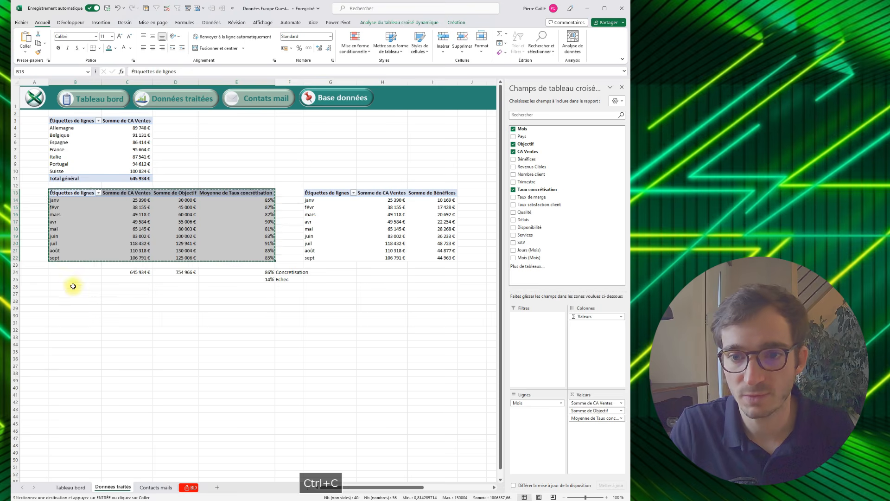
left_click(72, 292)
key("ctrl+v")
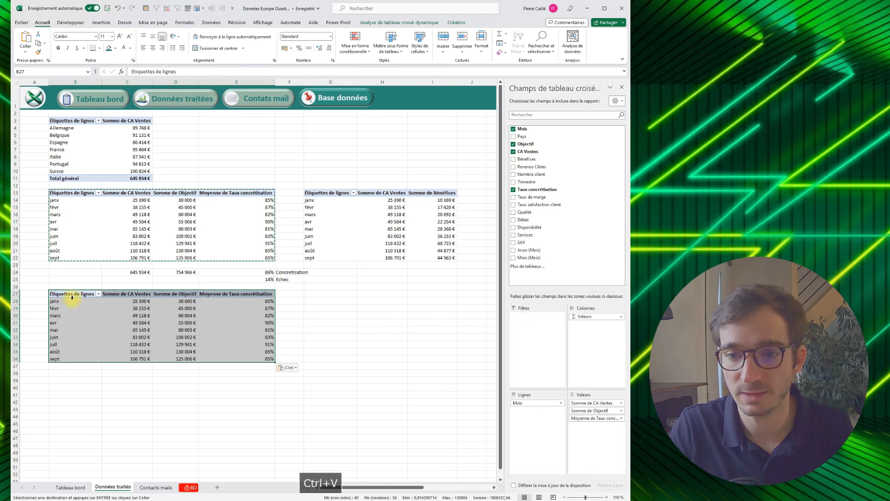
- Replace the B27 pivot table's values with Bénéfices, Revenus Cibles and Taux de marge
left_click(514, 144)
left_click(514, 151)
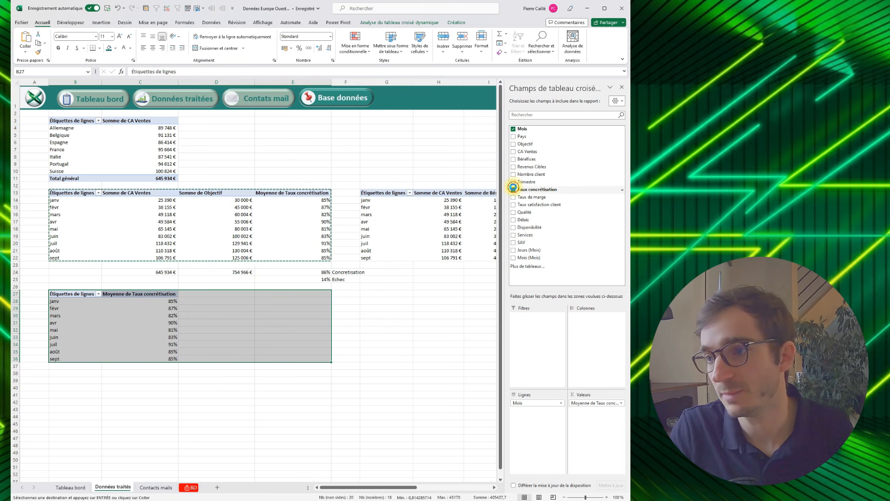
left_click(514, 189)
left_click(514, 160)
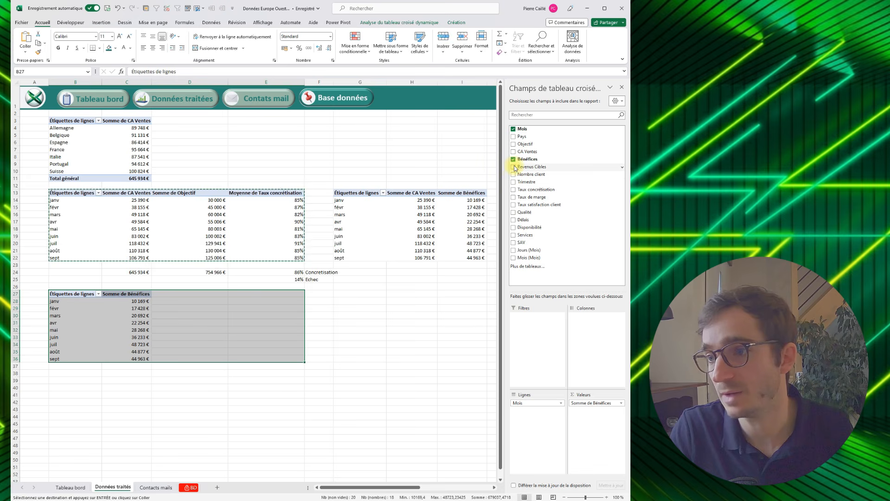
left_click(514, 167)
left_click(514, 197)
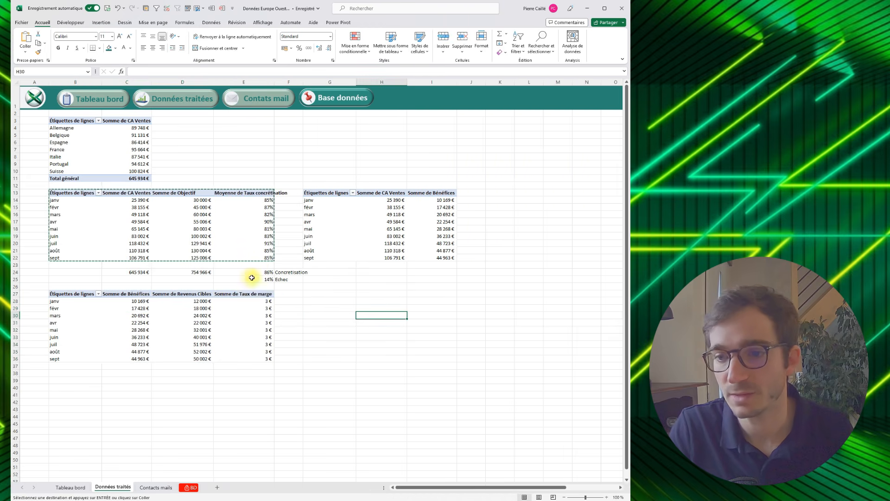
left_click_drag(279, 278, 135, 276)
key("ctrl+v")
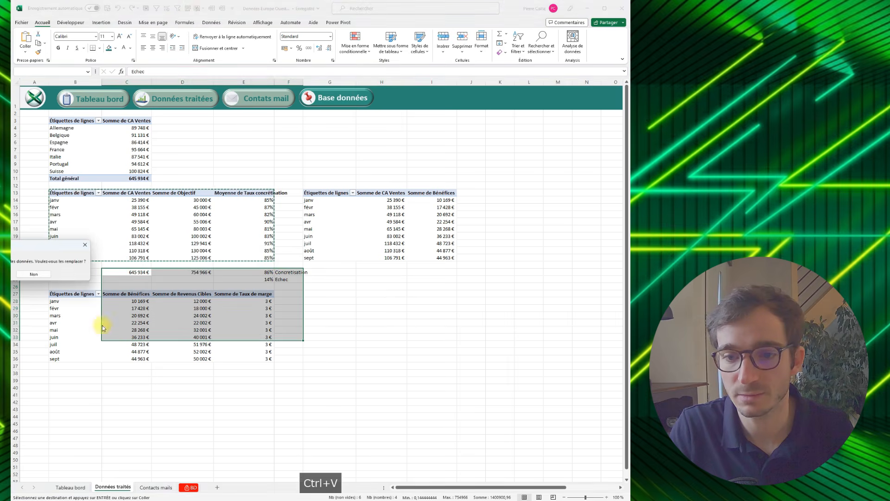
key("Escape")
- Copy the totals and Concretisation/Echec block C24:F25 and paste it below the B27 pivot table at C38
left_click_drag(288, 278, 131, 272)
key("Escape")
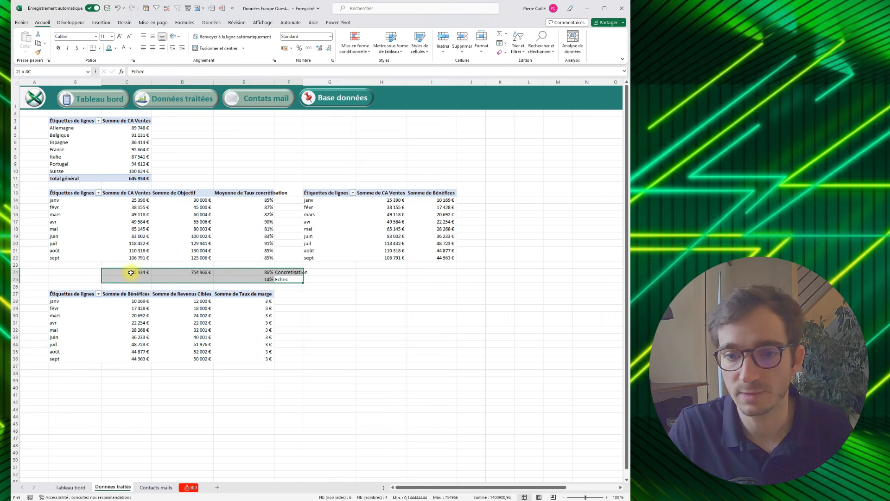
key("ctrl+c")
left_click(131, 374)
key("ctrl+v")
left_click(227, 395)
left_click(261, 374)
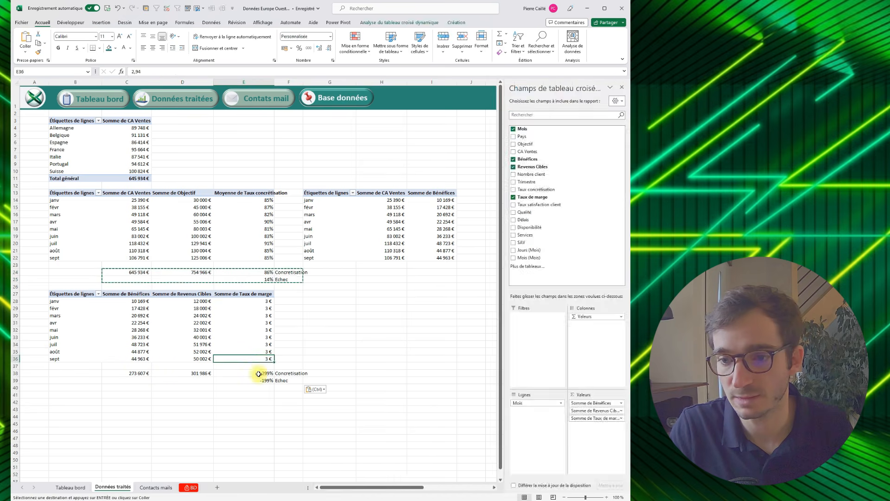
double_click(260, 374)
key("Escape")
- Summarize Taux de marge by Moyenne in the B27 pivot table and format E28:E39 as percentages
left_click_drag(260, 366, 254, 294)
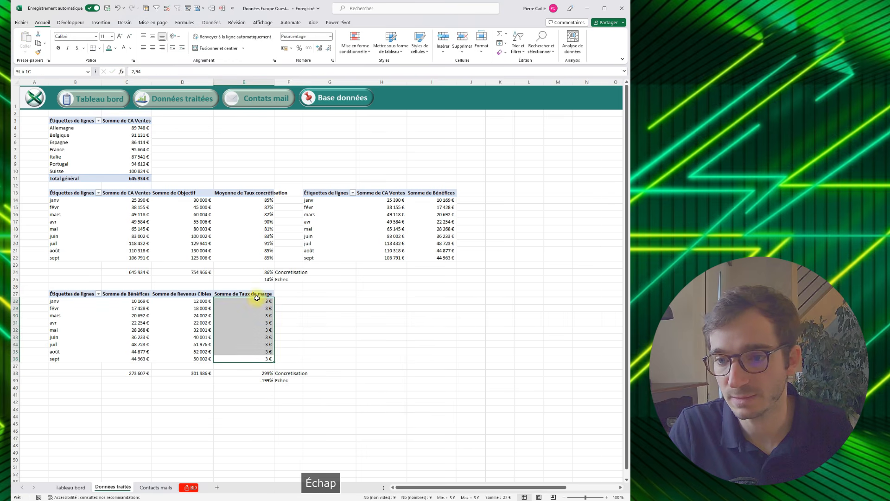
left_click(253, 300)
left_click(580, 418)
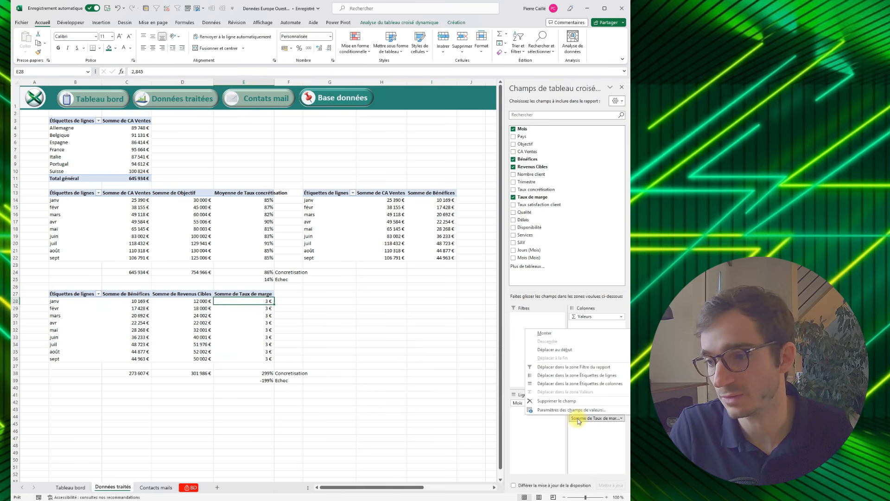
left_click(573, 410)
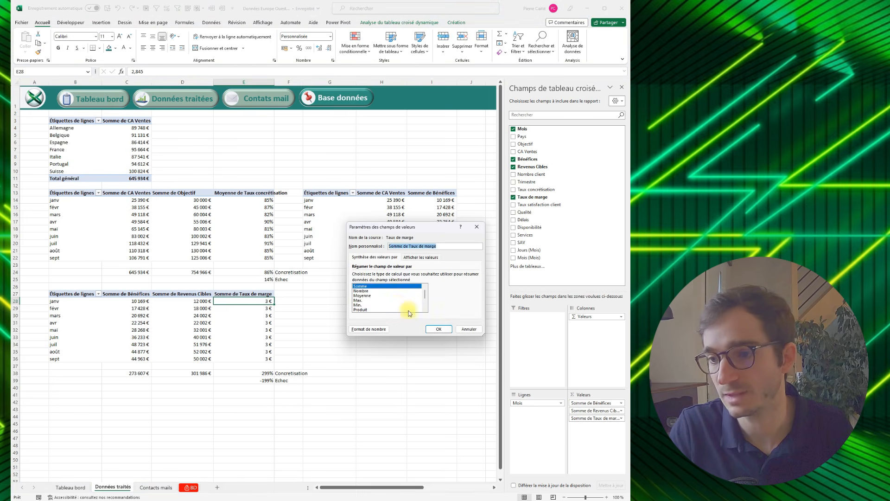
left_click(367, 296)
left_click(438, 332)
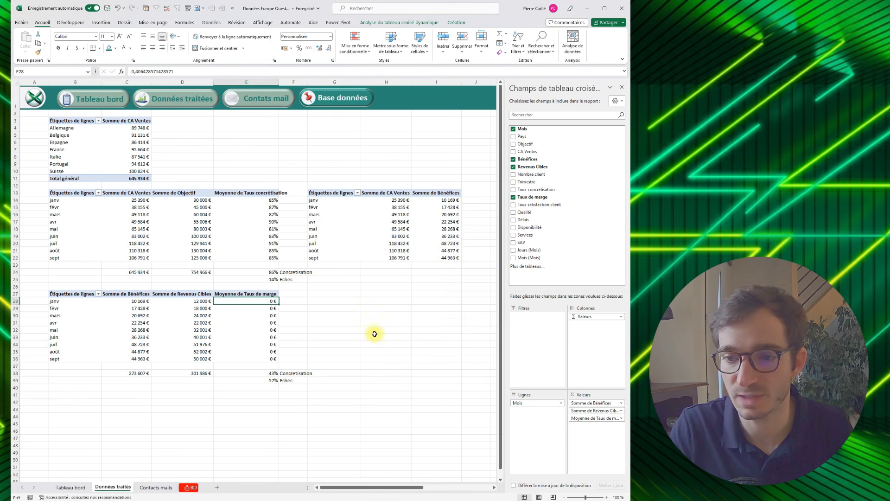
left_click_drag(271, 381, 255, 301)
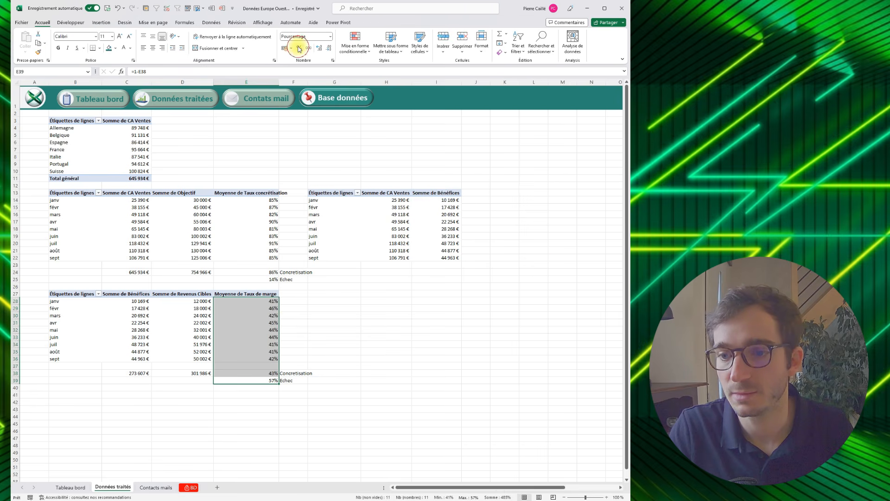
left_click(286, 301)
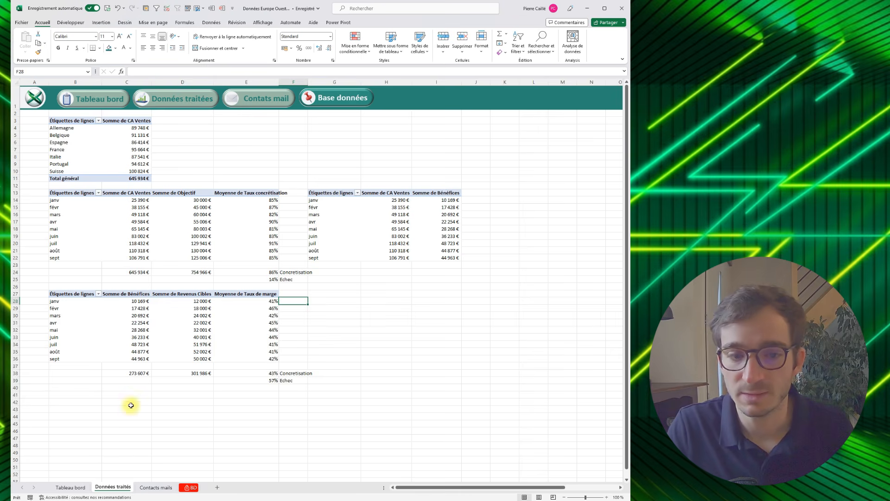
- Copy the whole B27 pivot table and paste it below at cell B41
left_click(70, 301)
key("ctrl+a")
key("ctrl+c")
left_click(69, 388)
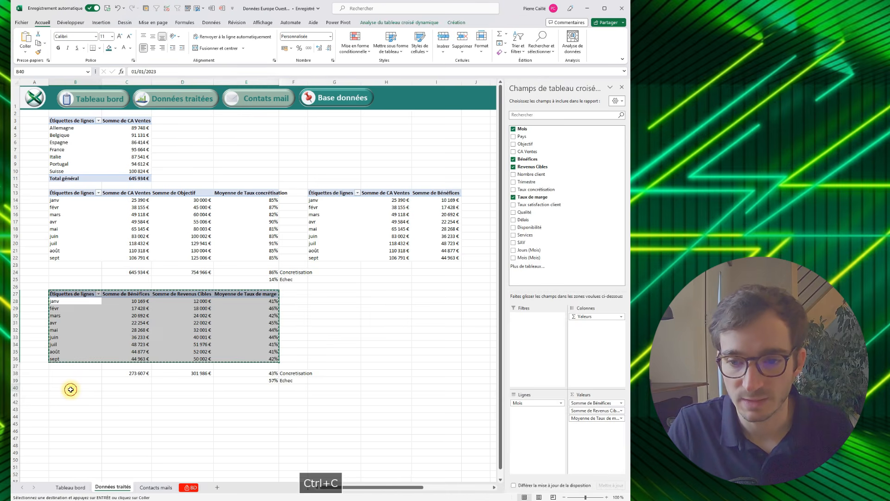
left_click(75, 395)
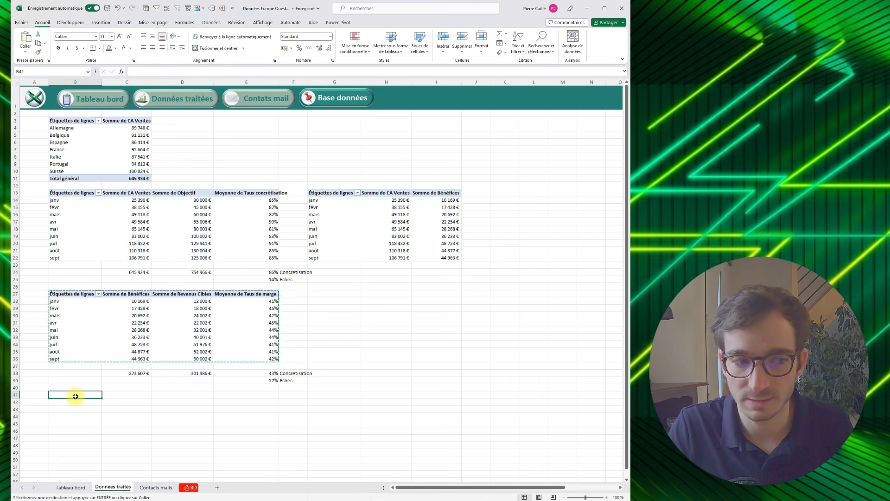
key("ctrl+v")
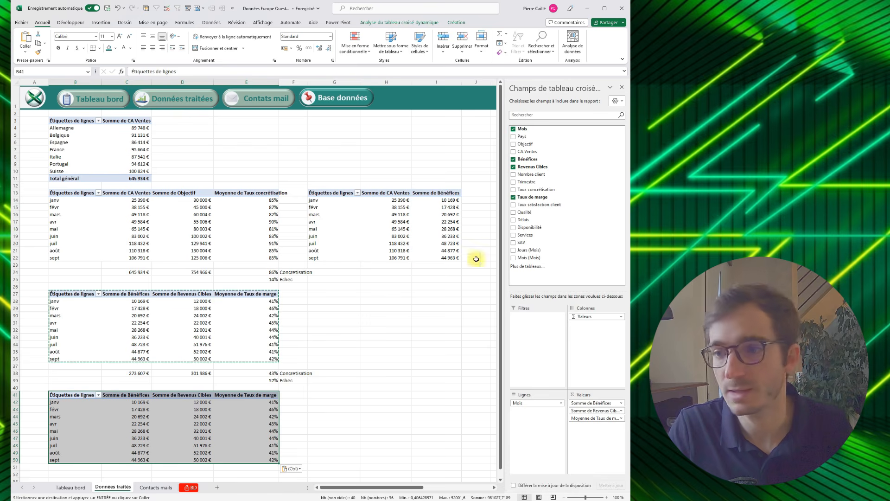
- Replace the B41 pivot table's three values with Nombre client and place Pays as its column field
left_click(513, 159)
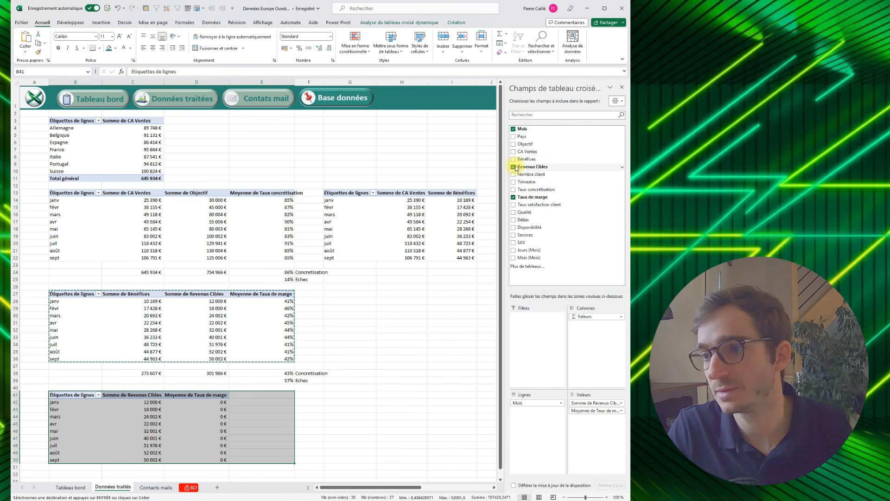
left_click(514, 167)
left_click(513, 197)
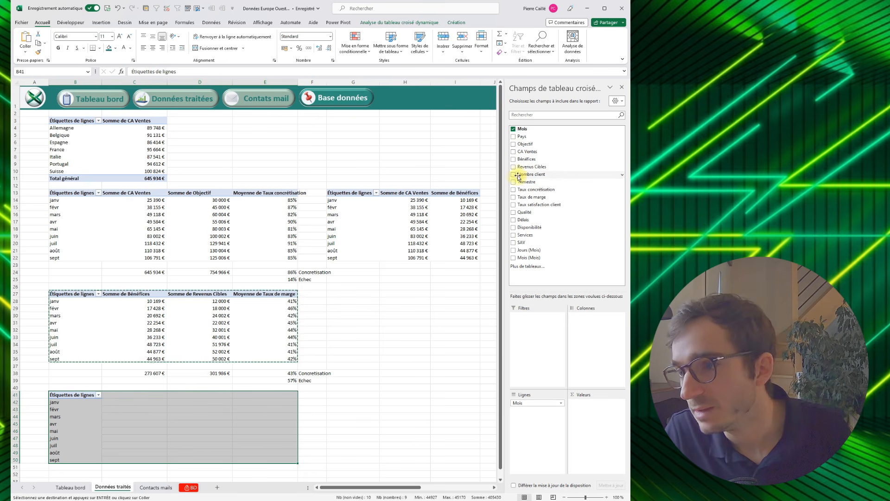
left_click(514, 136)
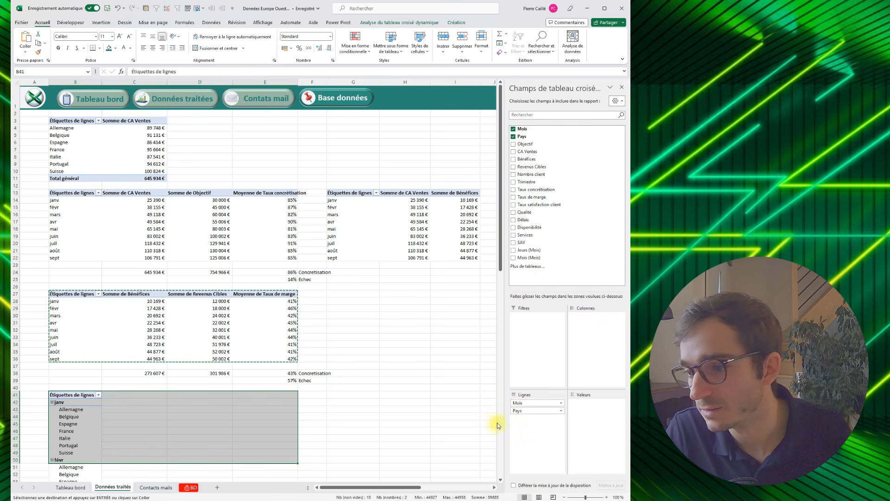
left_click_drag(575, 353, 574, 351)
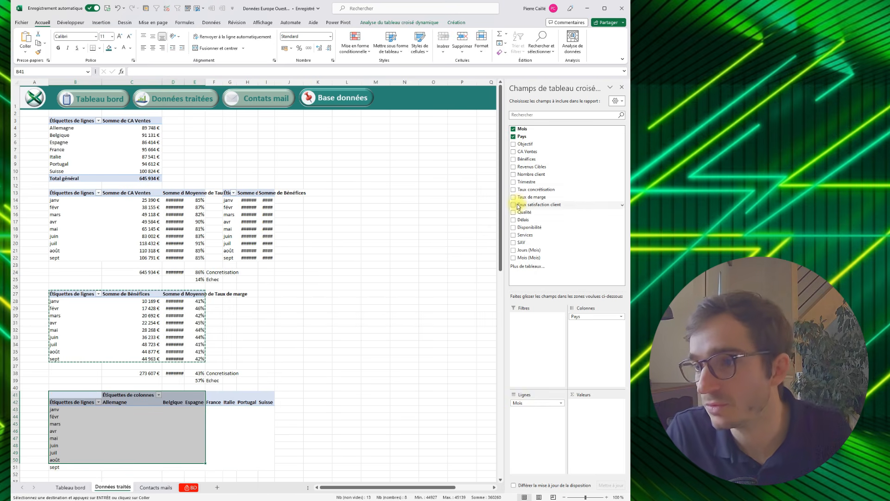
left_click(514, 175)
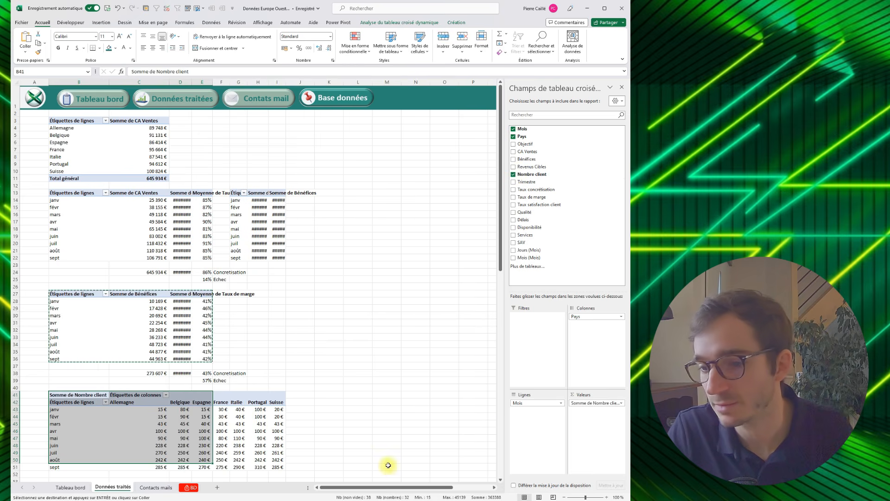
- Format the client counts in C43:I51 with a thousands separator and no decimals instead of euros
scroll(308, 440, "down", 1)
left_click_drag(278, 445, 163, 388)
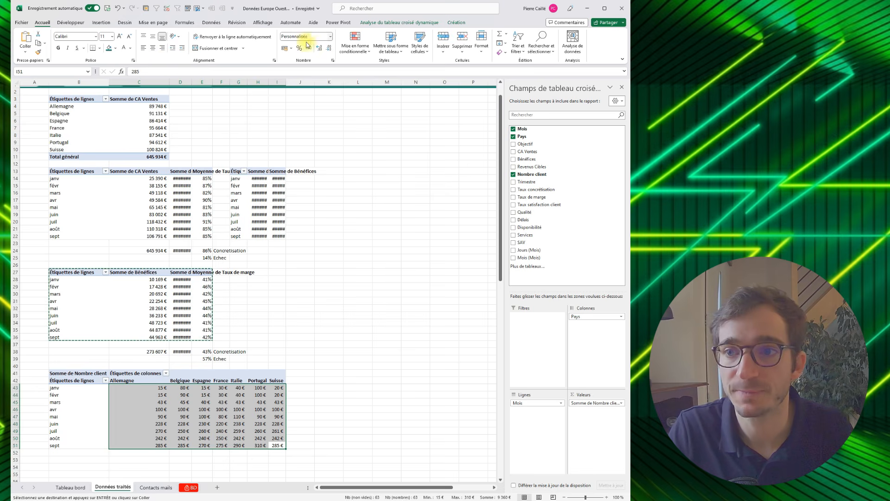
left_click(331, 36)
left_click(274, 54)
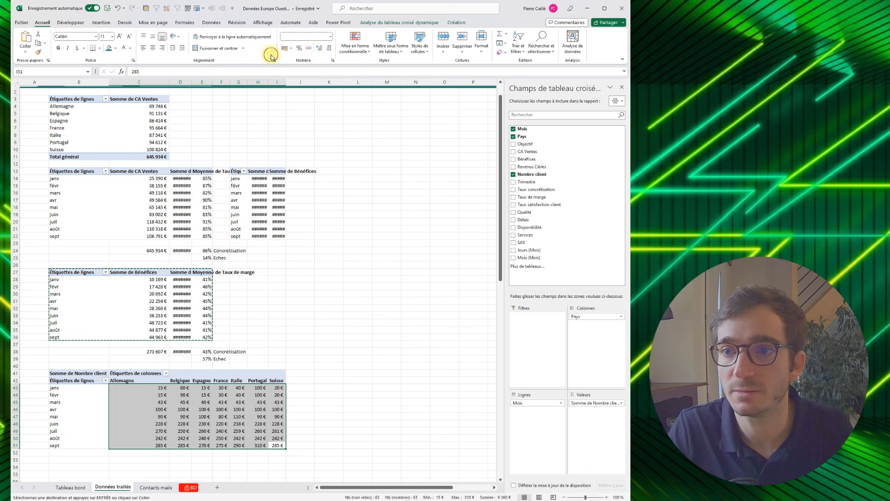
left_click(308, 49)
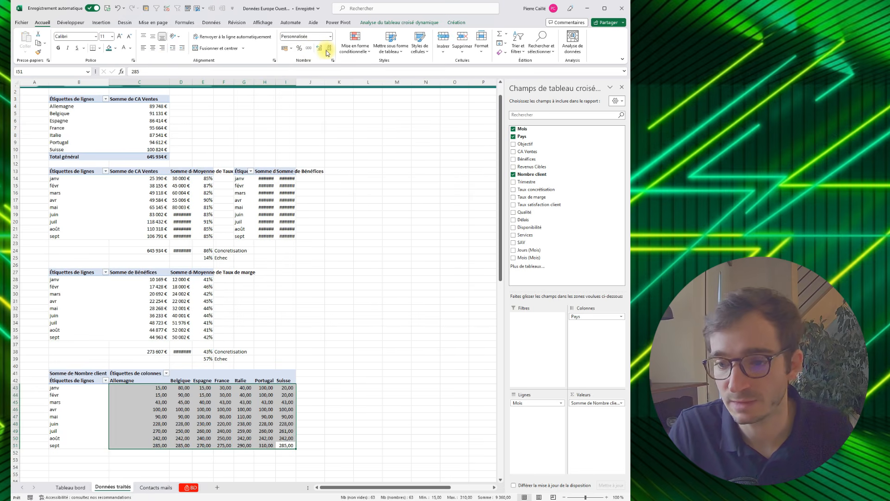
left_click(327, 50)
left_click(326, 50)
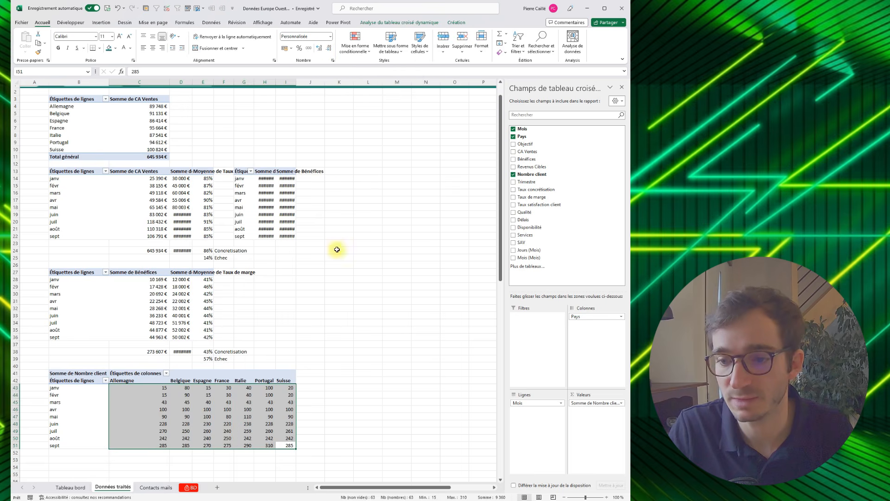
left_click(339, 301)
- Sum C43:C51 in cell C53 with SOMME and fill the formula across to I53 for every country
left_click(151, 457)
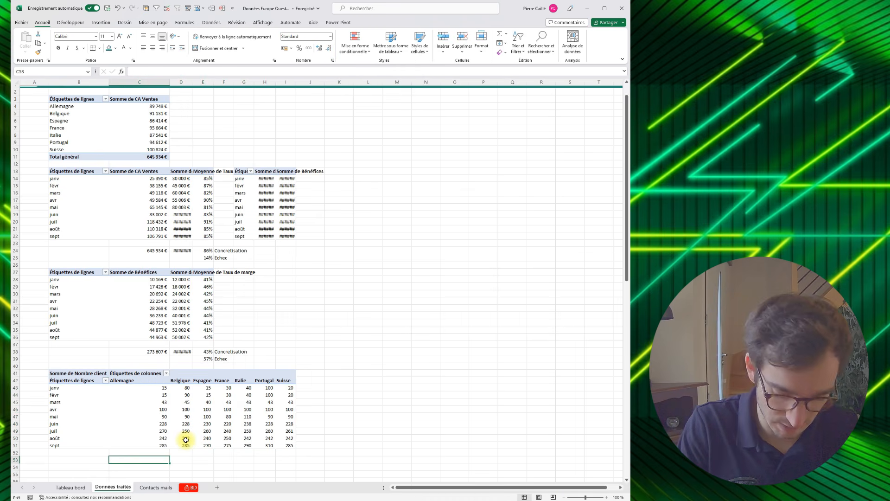
type("=somme")
key("Tab")
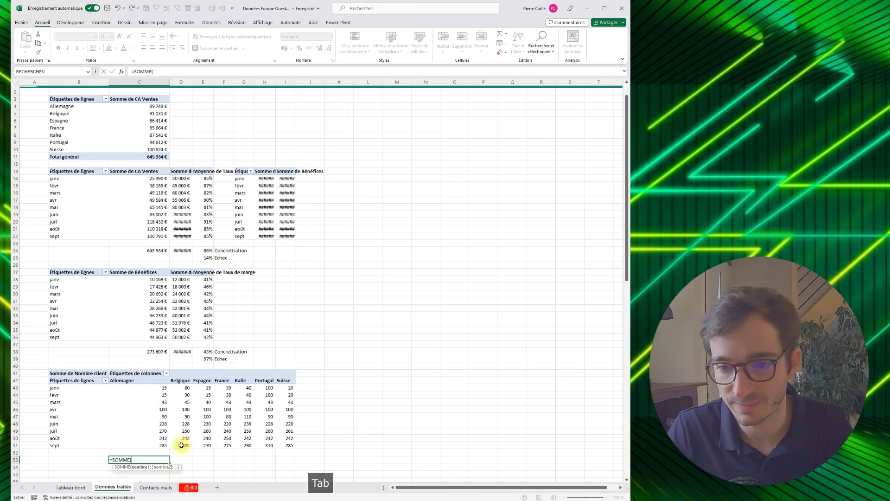
left_click_drag(153, 392, 293, 462)
key("Return")
left_click(160, 460)
- Sum C43:I43 in cell K43 with SOMME and fill the formula down to K51 for every month
left_click(325, 388)
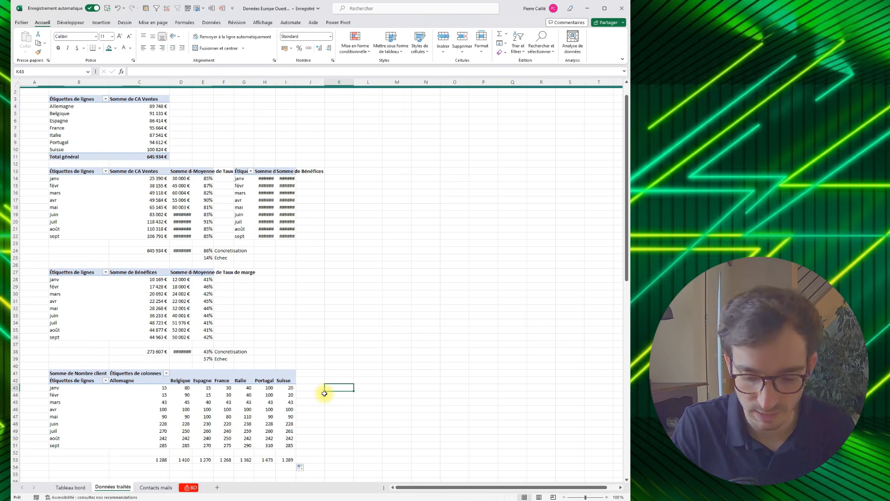
type("=somme(")
left_click(291, 387)
left_click_drag(237, 387, 146, 386)
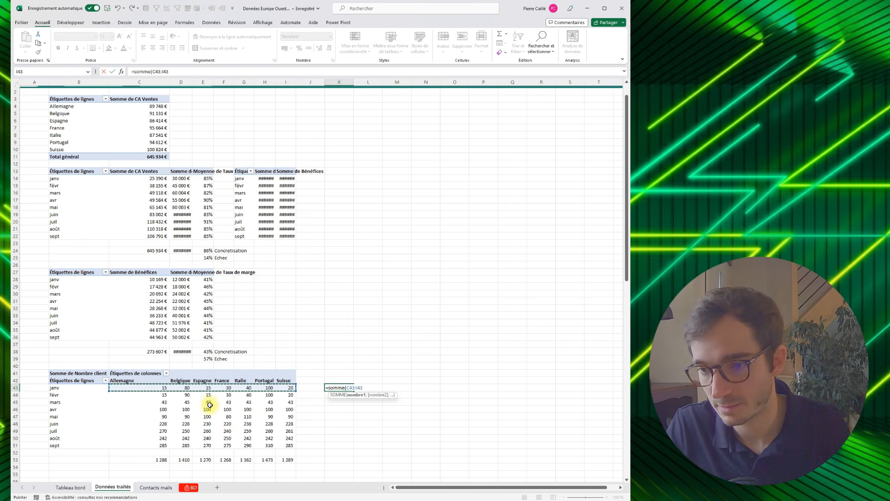
key("Return")
left_click(343, 389)
left_click_drag(354, 392, 341, 448)
- Add a grand total of the monthly client sums K43:K51 in cell K53 with SOMME
left_click(337, 460)
type("=somme(")
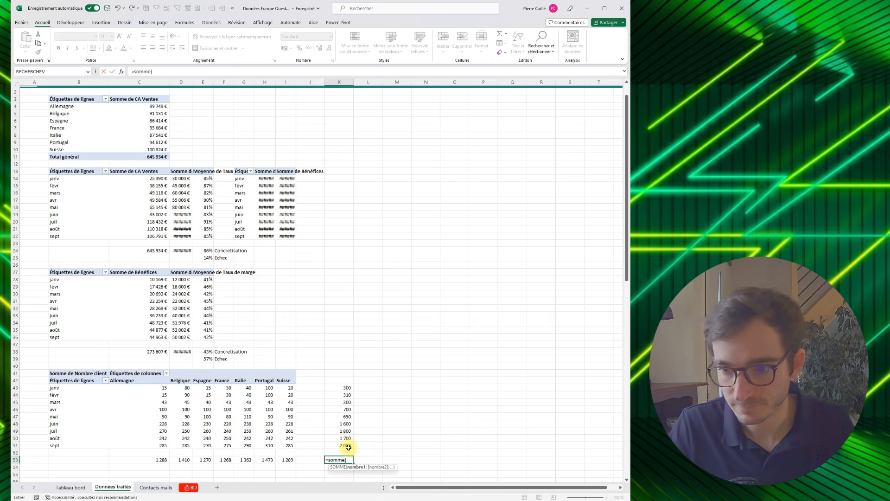
left_click_drag(348, 446, 338, 387)
key("Return")
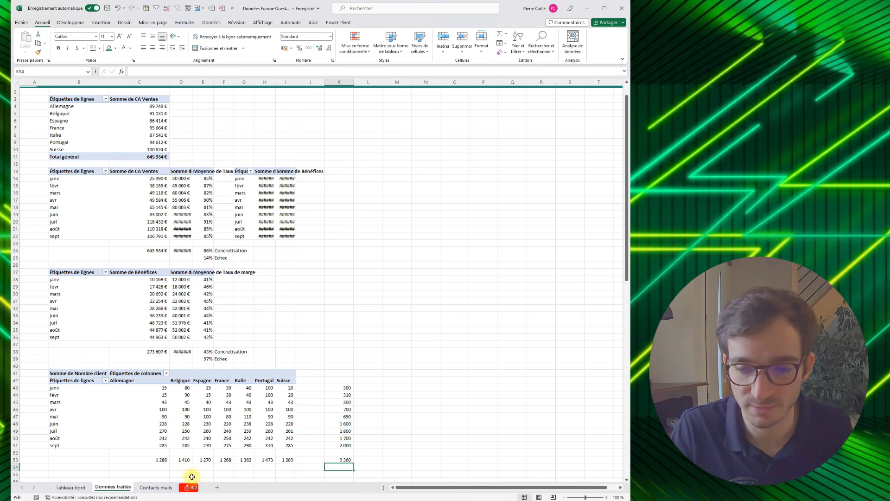
- Paste a copy of the Nombre client pivot table below its totals at cell B55
scroll(158, 441, "down", 2)
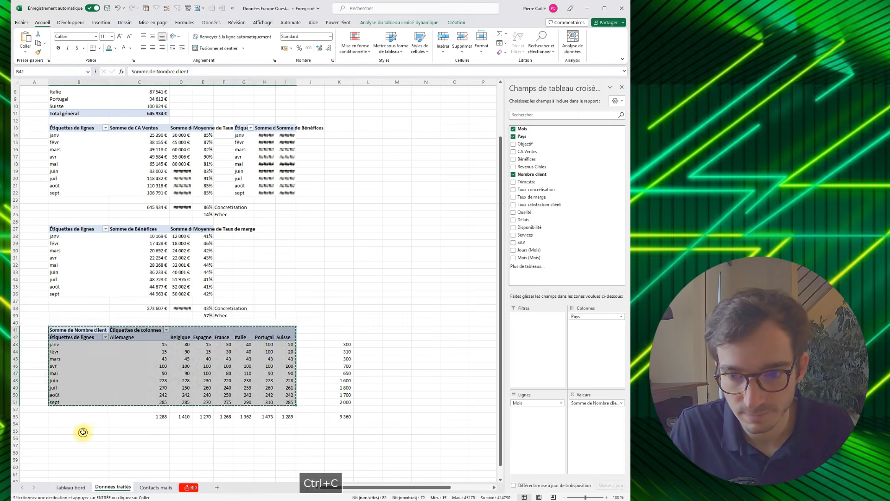
left_click(82, 432)
key("ctrl+v")
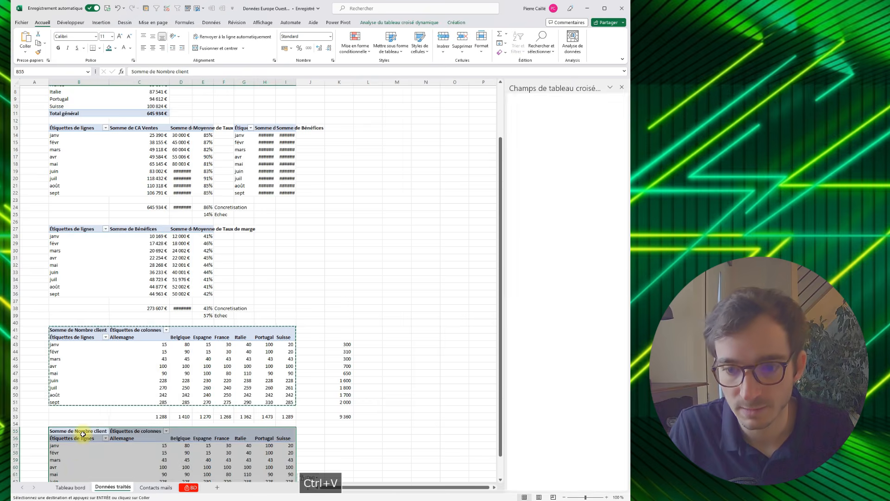
scroll(79, 417, "down", 2)
left_click(77, 405)
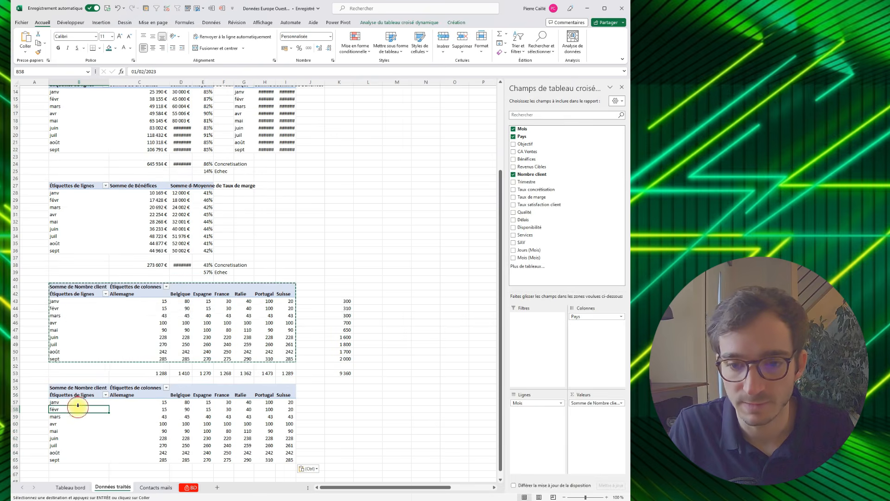
- Replace Nombre client with Taux satisfaction client in the B55 pivot table and summarize it by Moyenne
left_click(181, 416)
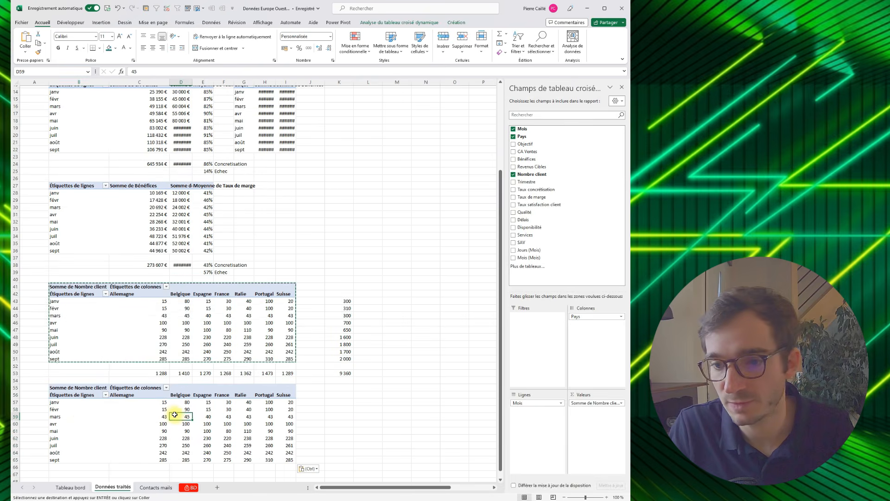
left_click(514, 176)
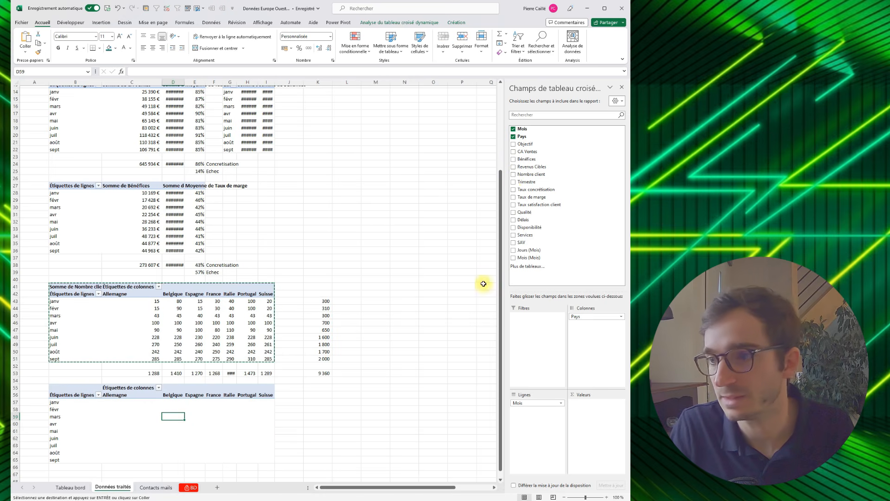
left_click(513, 205)
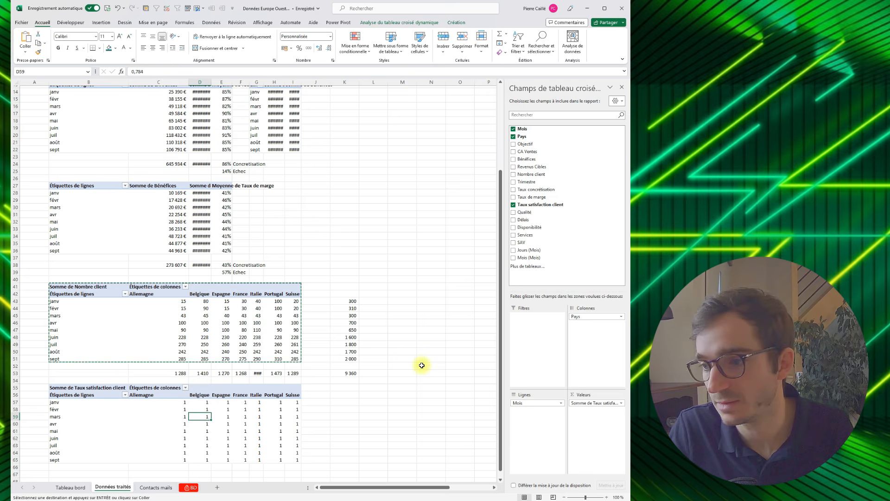
left_click(599, 404)
left_click(547, 487)
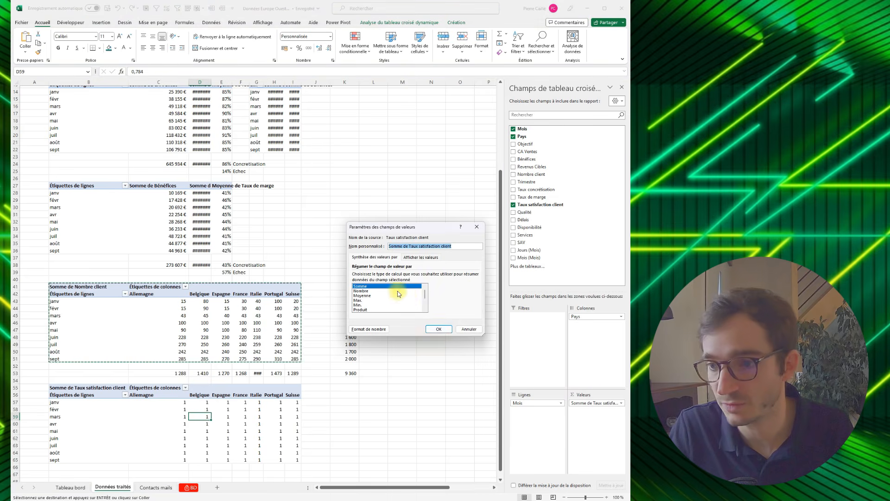
left_click(367, 295)
left_click(439, 329)
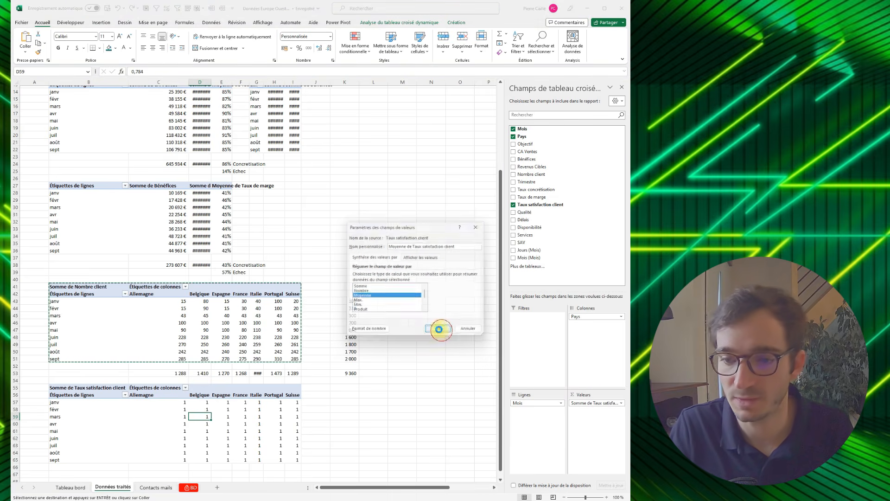
- Format the Taux satisfaction client averages C57:I65 as percentages
scroll(334, 404, "down", 1)
left_click(297, 438)
left_click_drag(276, 424, 181, 380)
left_click(299, 48)
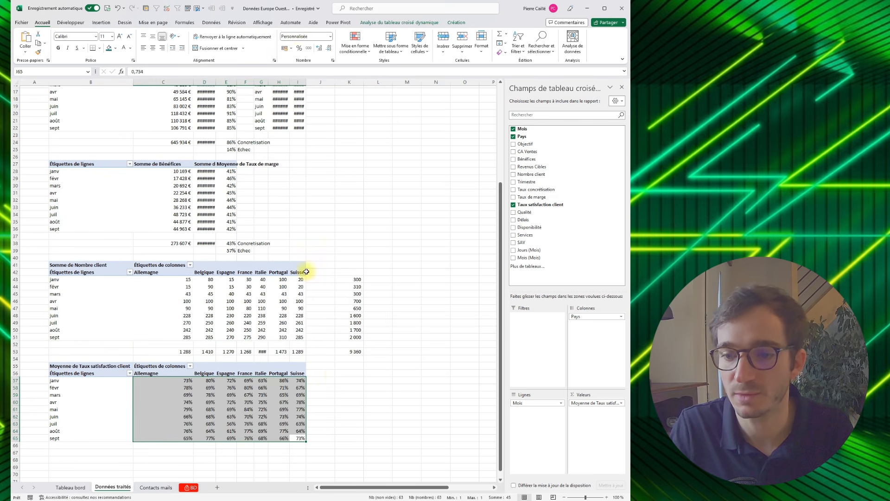
left_click(348, 388)
- Copy the client totals row C53:K53 beneath the satisfaction pivot table, starting at cell C67
scroll(349, 388, "down", 2)
left_click(184, 306)
left_click_drag(185, 306, 349, 308)
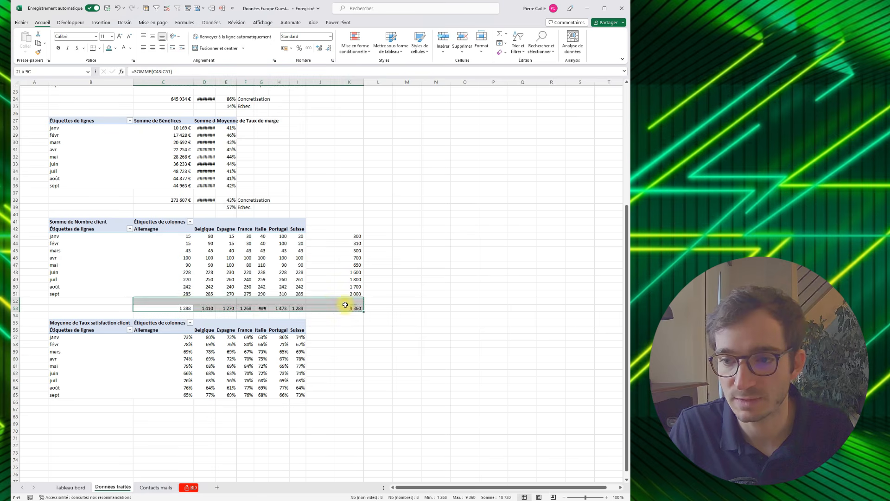
key("ctrl+c")
left_click(188, 409)
key("ctrl+v")
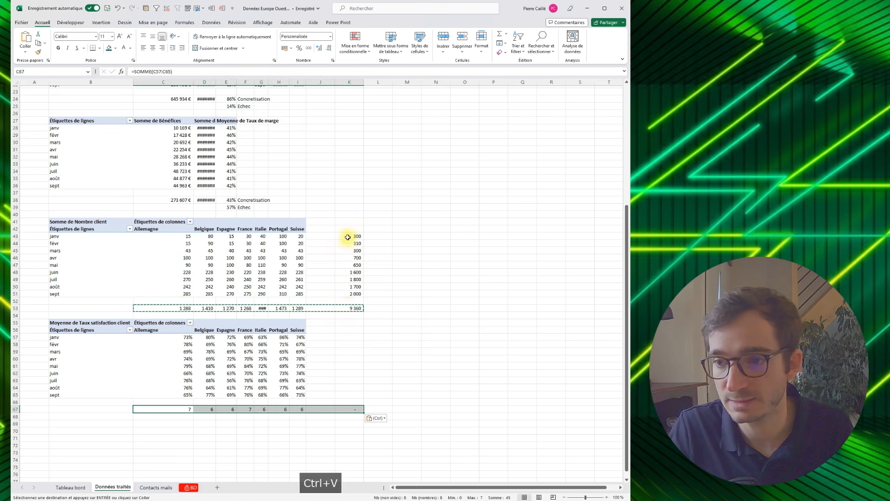
- Copy the monthly client sum formulas K43:K51 beside the satisfaction pivot table, starting at cell K57
left_click_drag(349, 236, 350, 292)
key("ctrl+c")
left_click(346, 340)
key("ctrl+v")
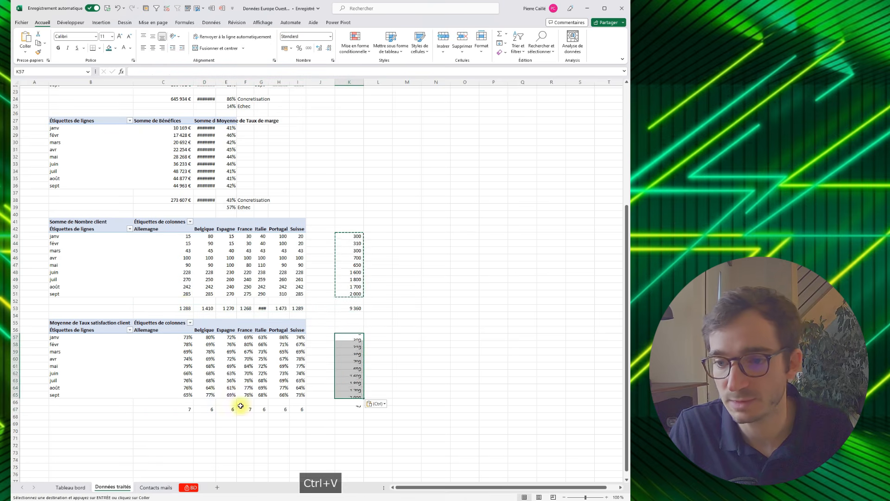
- Replace SOMME with MOYENNE in C67 and fill the formula across to I67 for every country
double_click(185, 408)
double_click(147, 409)
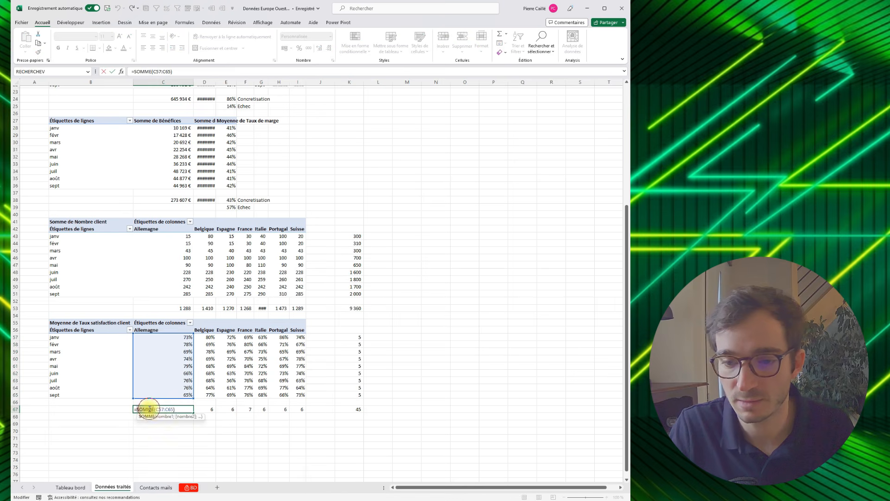
type("MOYENNE")
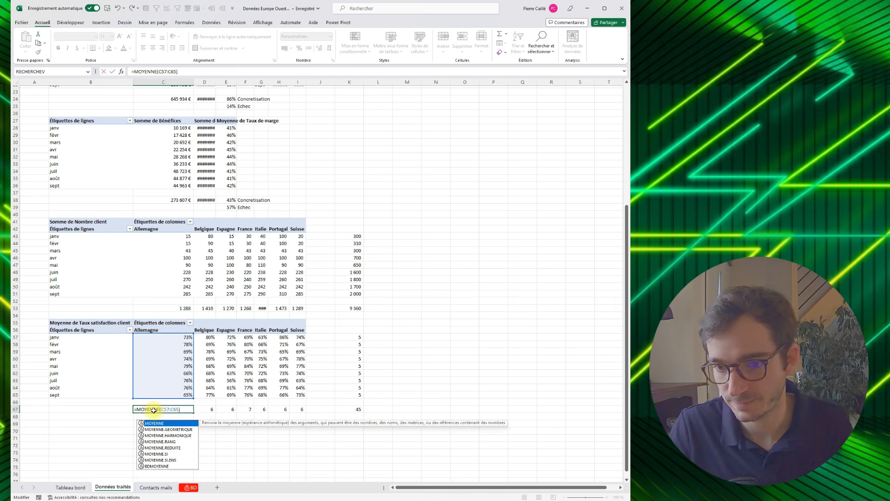
key("ctrl+Return")
left_click_drag(194, 413, 302, 410)
- Replace SOMME with MOYENNE in K57 and fill the formula down to K65 for every month
double_click(345, 337)
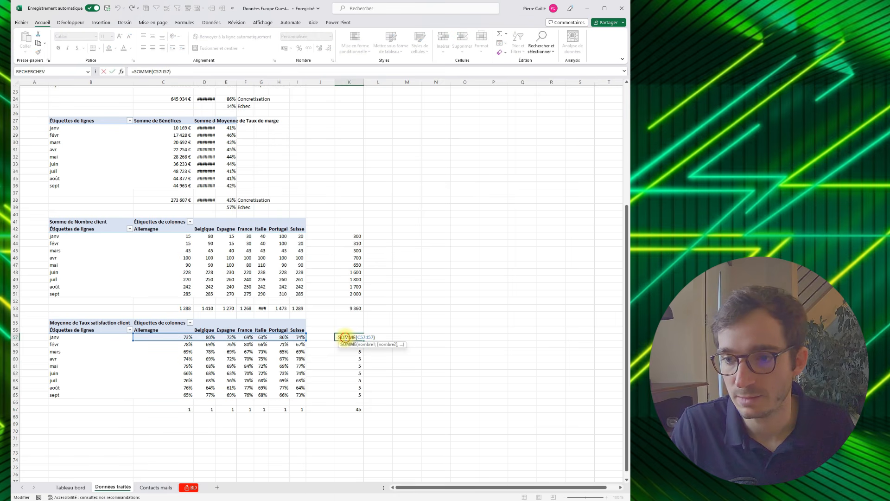
type("moyenne")
key("Return")
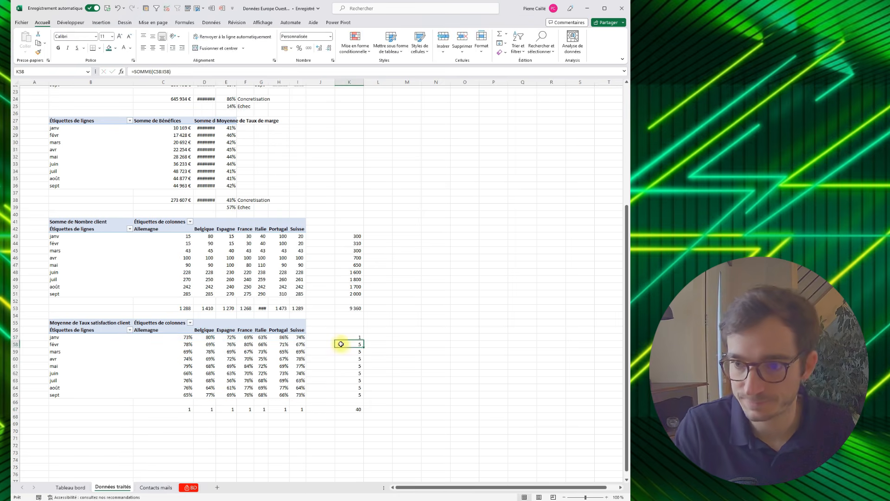
left_click_drag(365, 340, 358, 396)
- Change the overall satisfaction formula in K67 from SOMME to MOYENNE over K57:K65
left_click(351, 409)
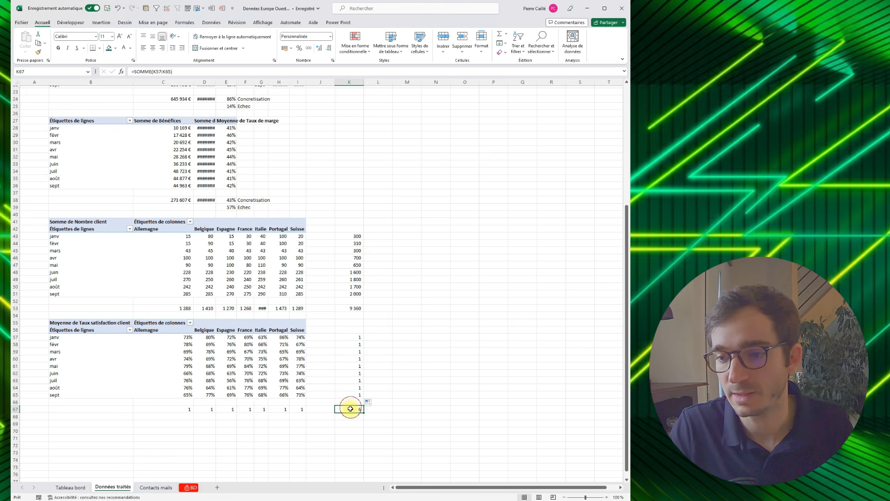
double_click(351, 409)
type("moyenne")
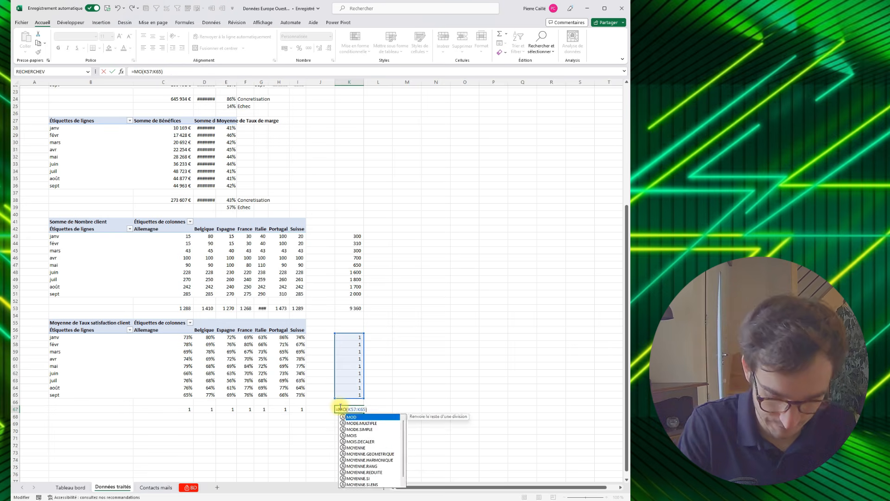
key("Return")
- Format the satisfaction values and their averages in C57:K67 as percentages
left_click_drag(351, 409, 182, 337)
left_click(301, 48)
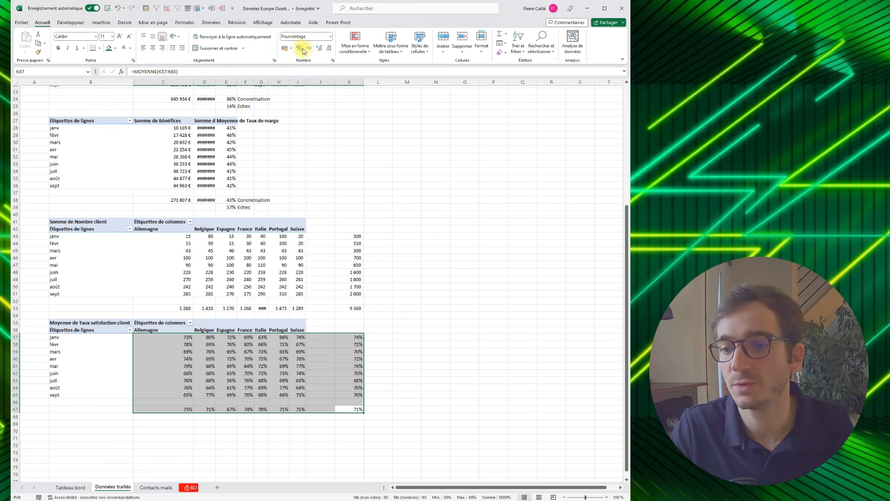
left_click(407, 230)
left_click(358, 410)
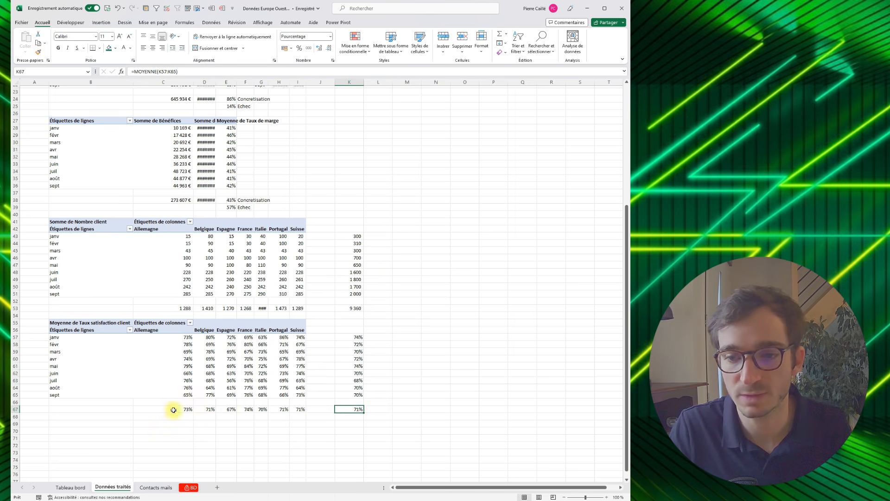
left_click_drag(173, 410, 303, 410)
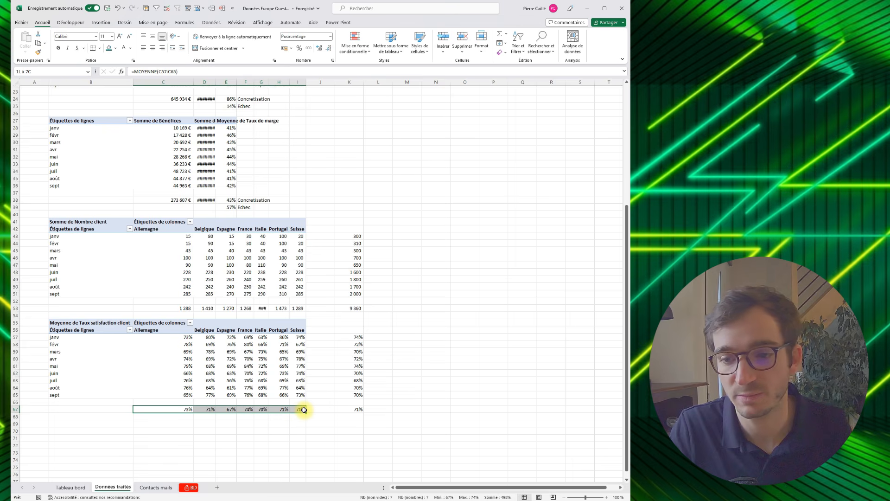
left_click_drag(350, 335, 359, 397)
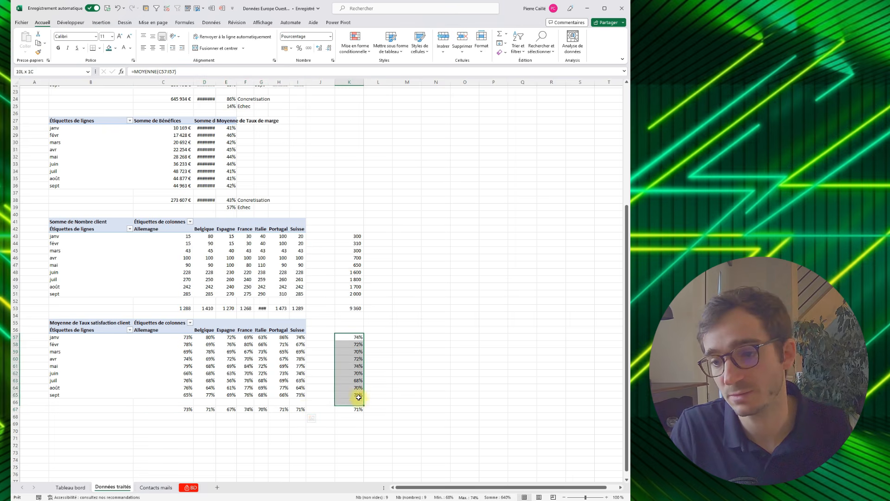
left_click(262, 447)
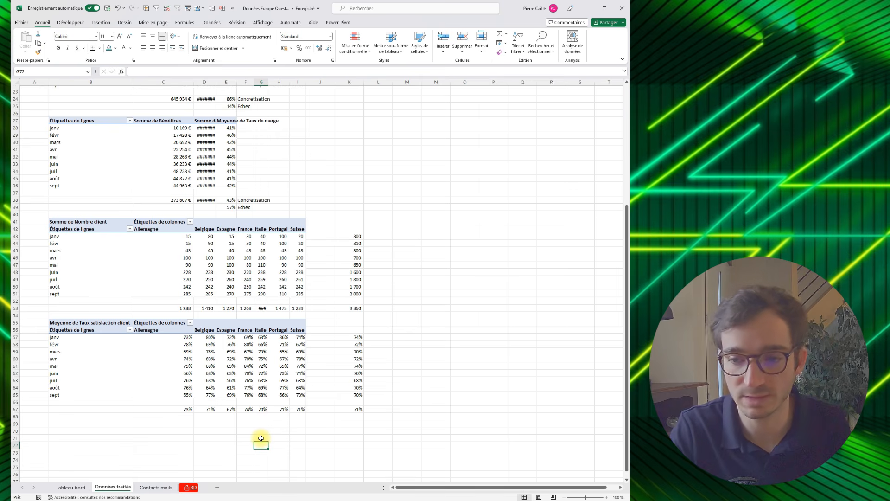
- Paste a copy of the Taux satisfaction client pivot table below its averages at cell B69
scroll(270, 417, "down", 1)
left_click(99, 403)
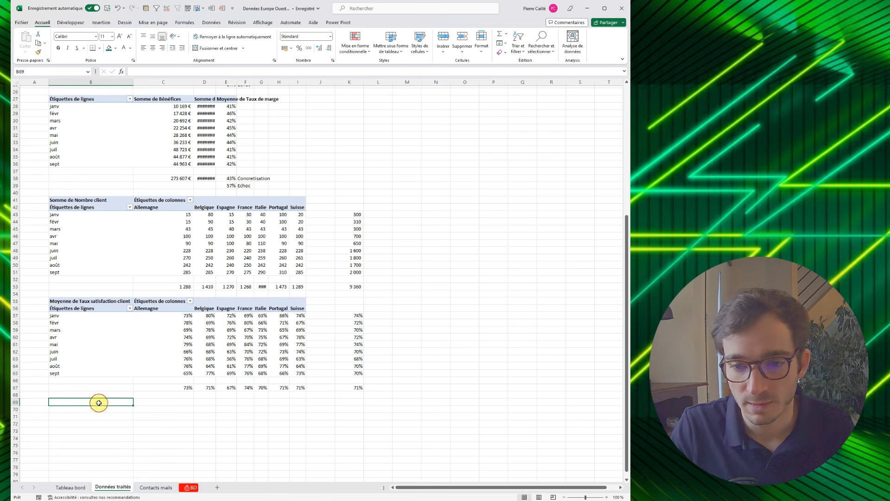
left_click(77, 300)
key("ctrl+a")
key("ctrl+c")
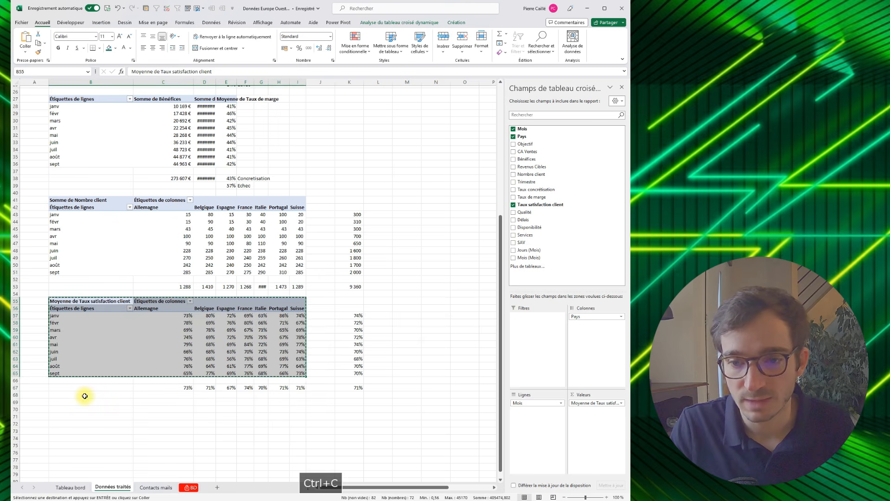
left_click(81, 404)
key("ctrl+v")
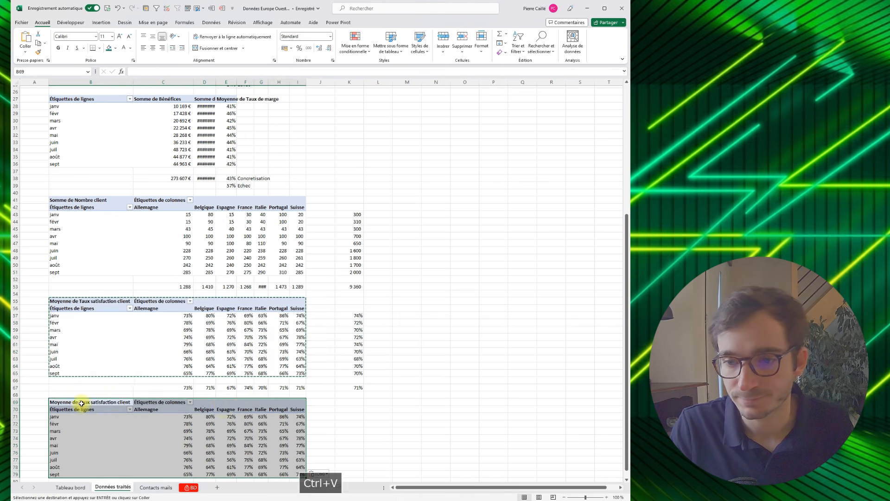
scroll(235, 397, "down", 1)
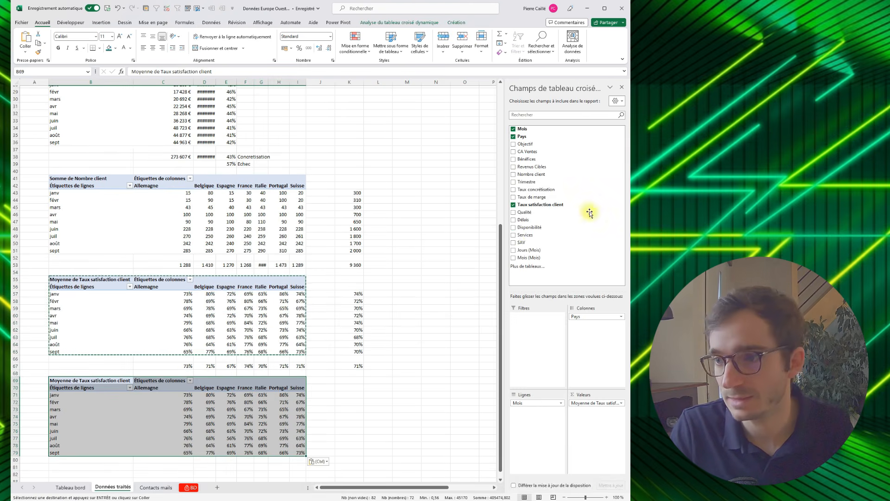
- Replace Taux satisfaction client, Mois and Pays in the B69 pivot table with Qualité, Délais, Disponibilité, Services and SAV as values
left_click(513, 205)
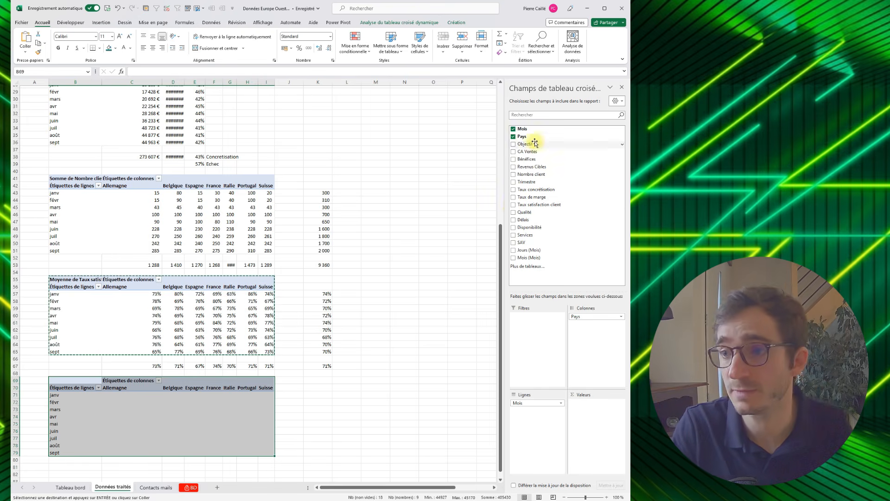
left_click(513, 128)
left_click(513, 136)
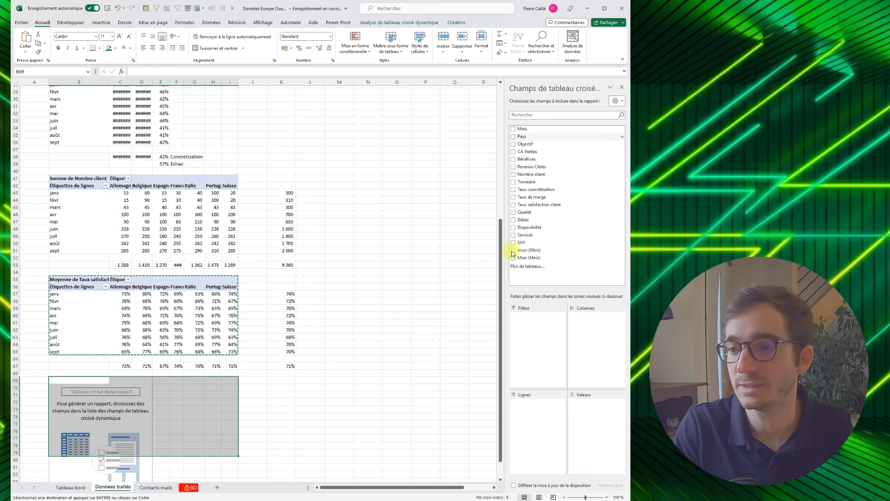
left_click(514, 220)
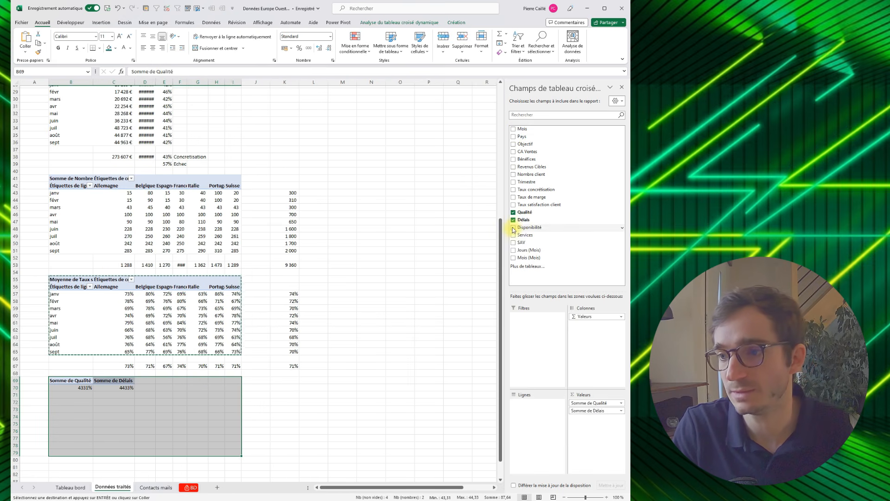
left_click(514, 228)
left_click(514, 242)
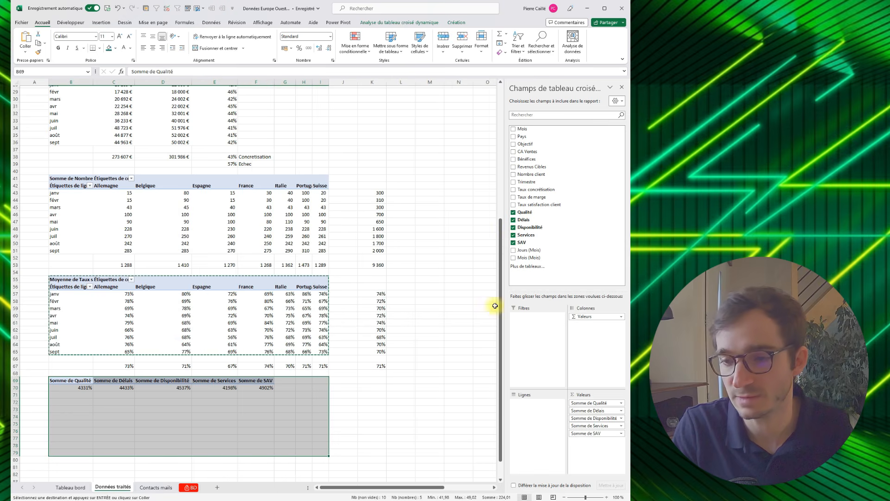
- Summarize the Qualité and Délais values of the B69 pivot table by Moyenne
left_click(578, 403)
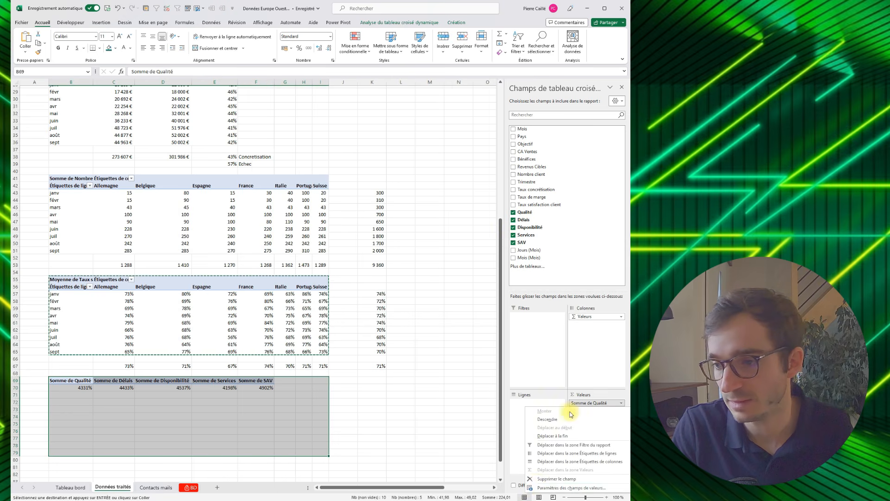
left_click(533, 484)
left_click(366, 296)
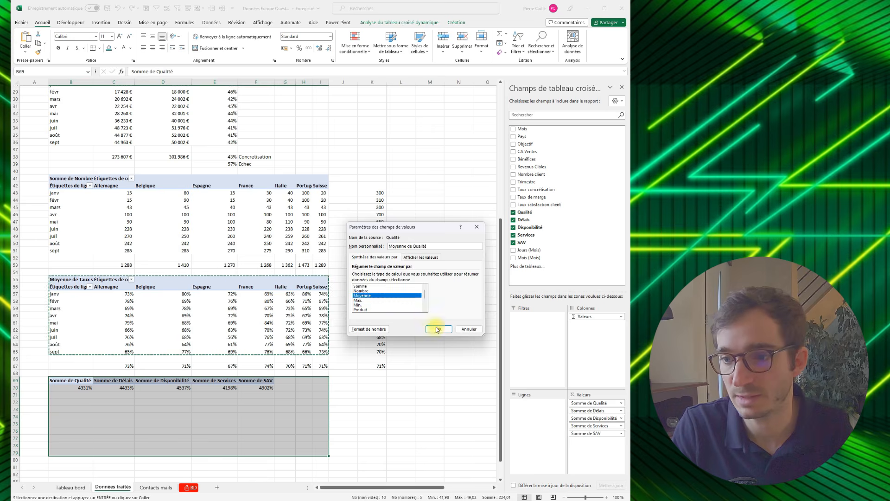
left_click(439, 329)
left_click(593, 410)
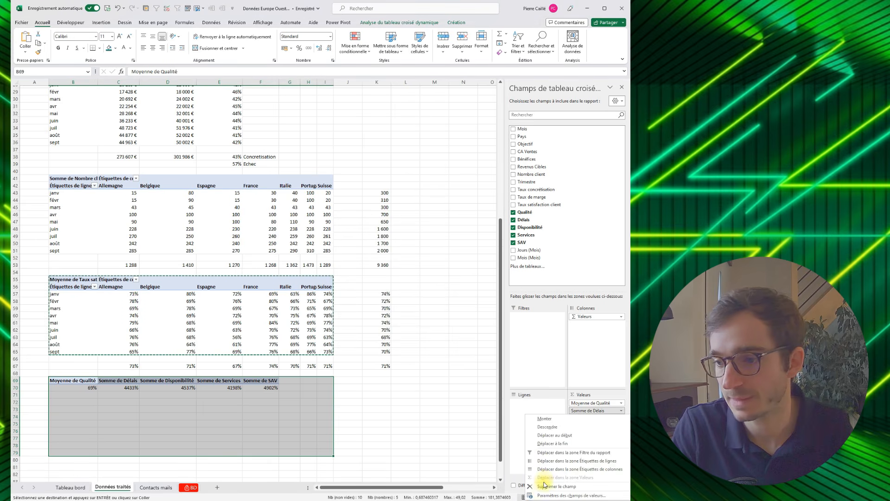
left_click(554, 495)
left_click(381, 296)
left_click(438, 329)
- Summarize the Disponibilité and Services values of the B69 pivot table by Moyenne
left_click(592, 419)
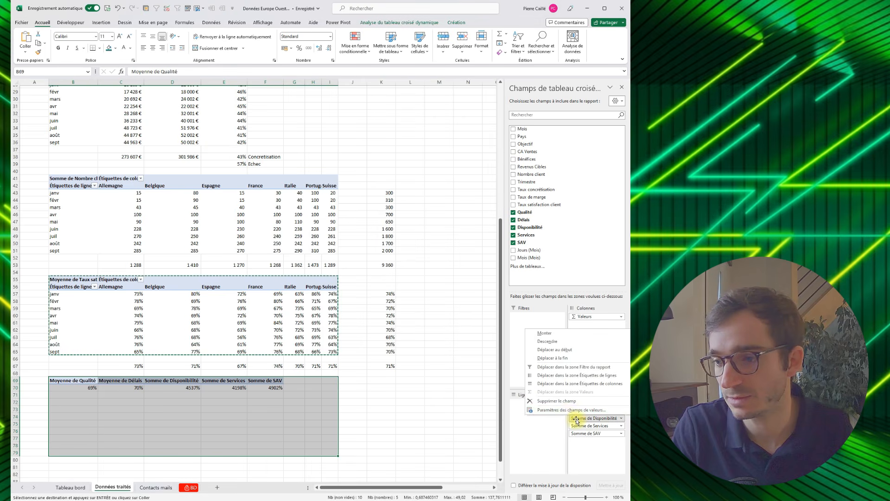
left_click(564, 411)
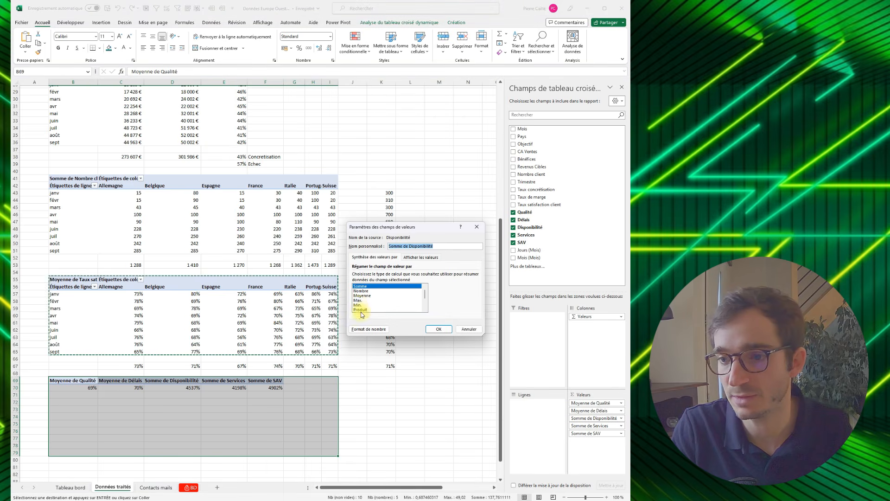
left_click(362, 296)
left_click(446, 329)
left_click(577, 426)
left_click(562, 418)
left_click(362, 292)
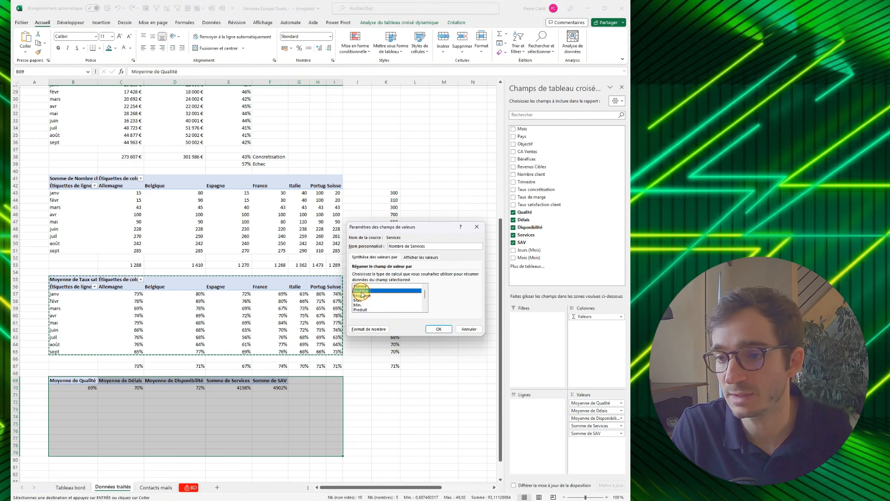
left_click(432, 329)
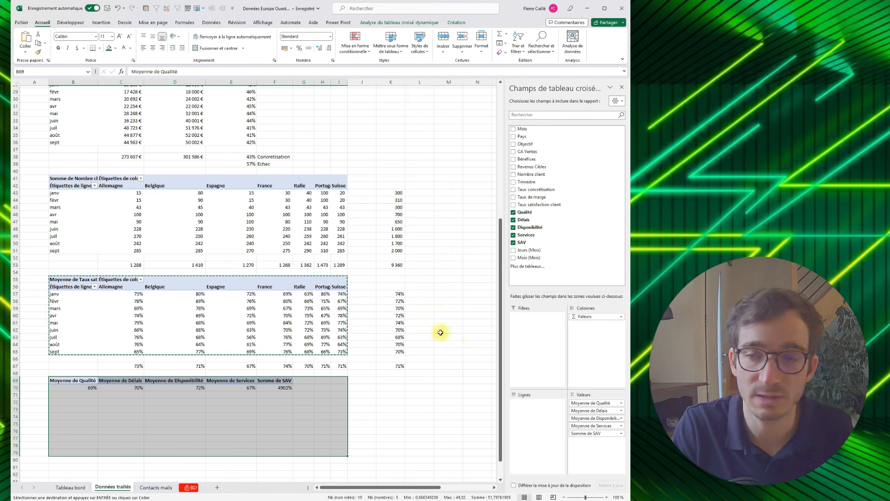
- Summarize the SAV values of the B69 pivot table by Moyenne
left_click(583, 434)
left_click(550, 419)
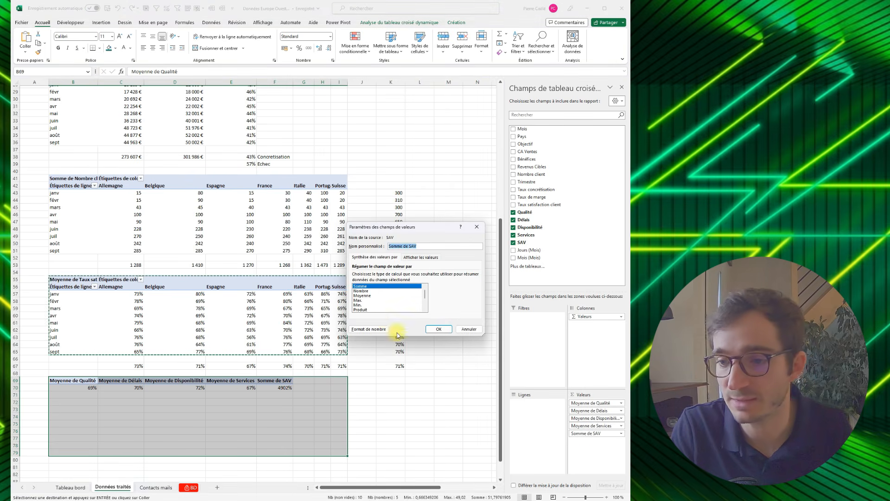
left_click(439, 328)
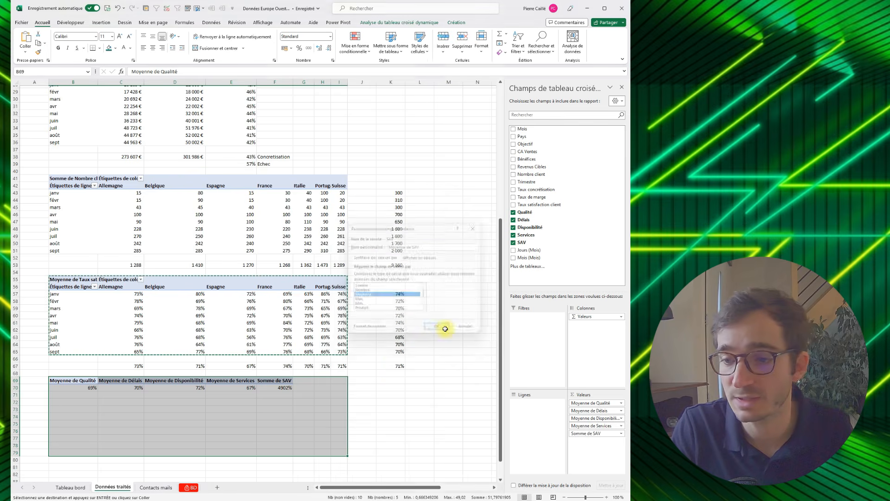
left_click(288, 387)
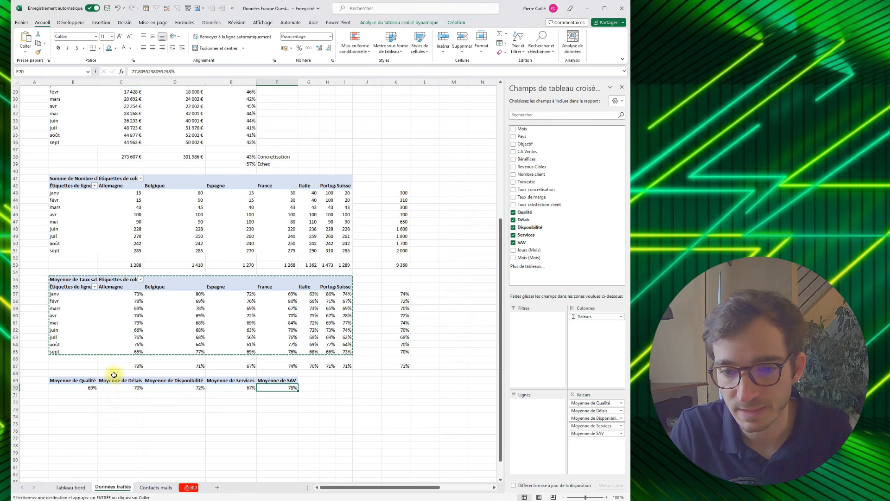
left_click(69, 377)
- Go to the Tableau bord sheet and select the large Total des ventes panel
left_click(70, 487)
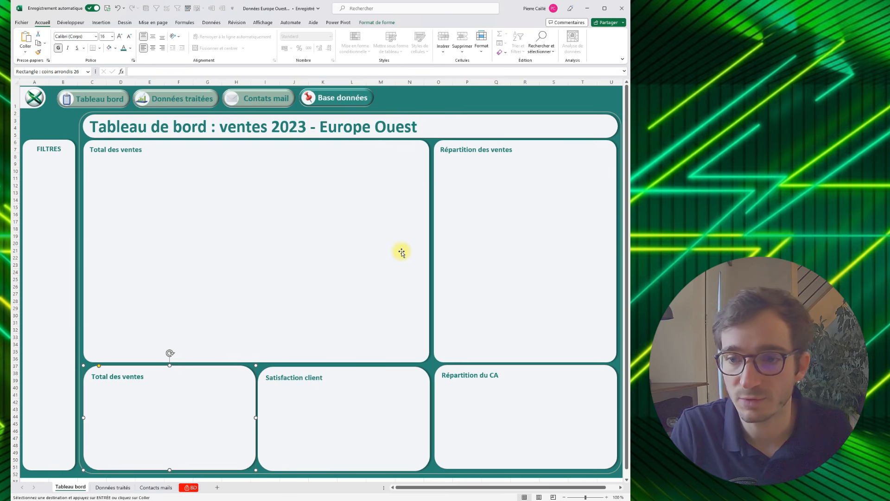
left_click(311, 300)
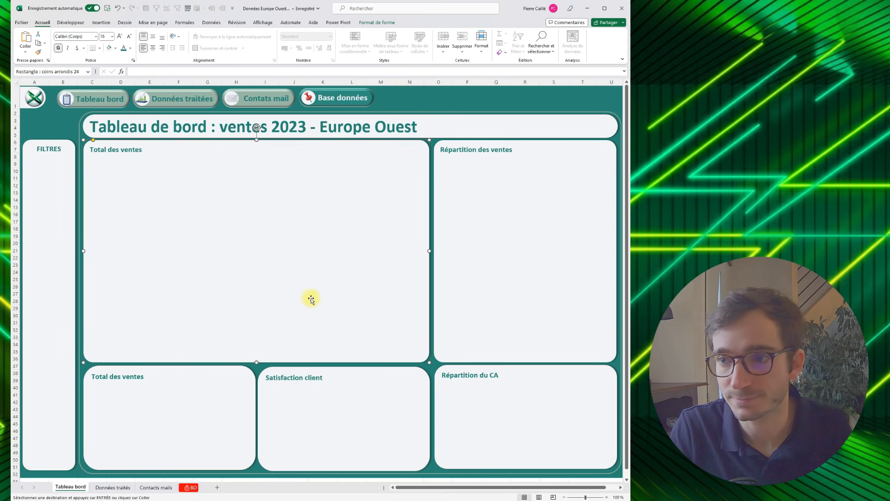
- Shorten the large Total des ventes and Répartition des ventes panels from above so both start around row 14
left_click_drag(258, 139, 259, 181)
left_click(506, 173)
left_click_drag(526, 140, 525, 197)
left_click(285, 191)
left_click_drag(258, 182, 258, 196)
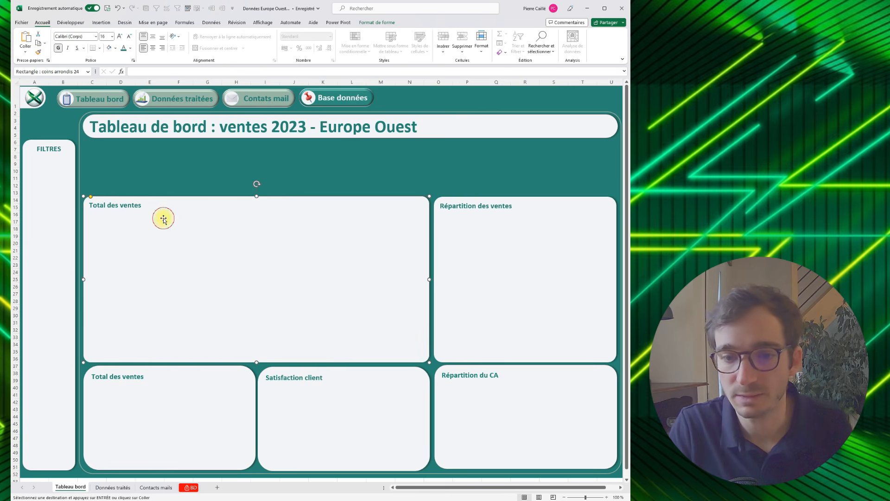
- Duplicate the large Total des ventes panel and shrink the copy to fit rows 6 to 13 above it, spanning about columns C to I
key("ctrl+c")
key("ctrl+v")
left_click_drag(214, 266, 207, 205)
left_click_drag(431, 304, 286, 193)
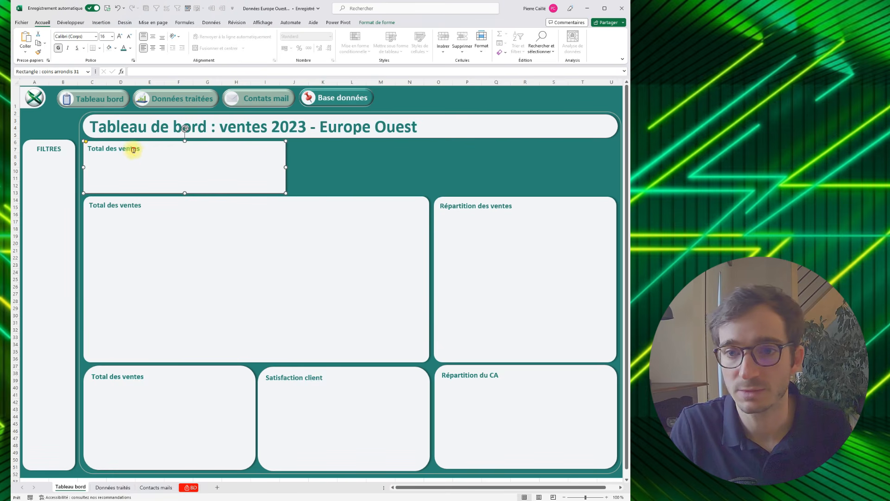
- Retitle the new small panel "Totlal CA"
key("ctrl+a")
type("Totla")
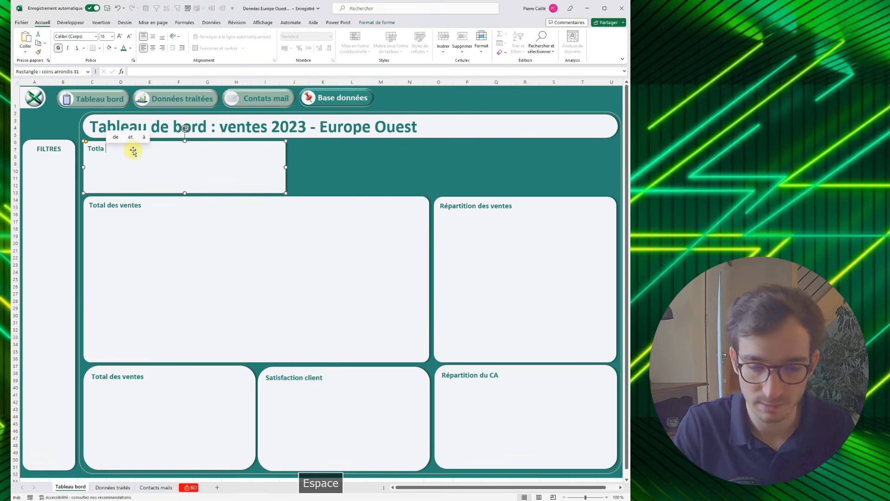
key("BackSpace")
key("BackSpace")
type("al CA")
left_click(246, 170)
key("ctrl+v")
left_click_drag(245, 170, 413, 166)
key("ctrl+z")
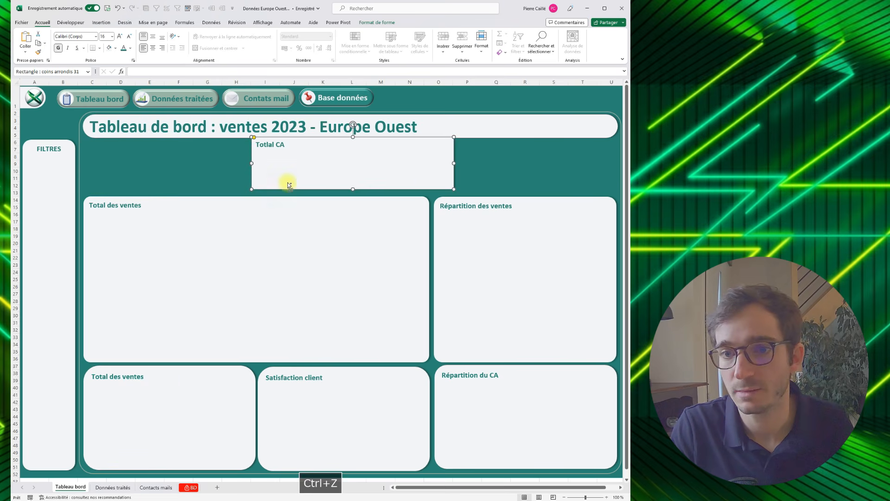
- Round the corners of the Totlal CA panel more and place a duplicate of it directly beside it in the same row
mouse_move(87, 139)
left_mouse_down()
mouse_move(99, 144)
mouse_move(92, 141)
left_mouse_up()
key("ctrl+c")
key("ctrl+v")
left_click_drag(230, 175, 429, 170)
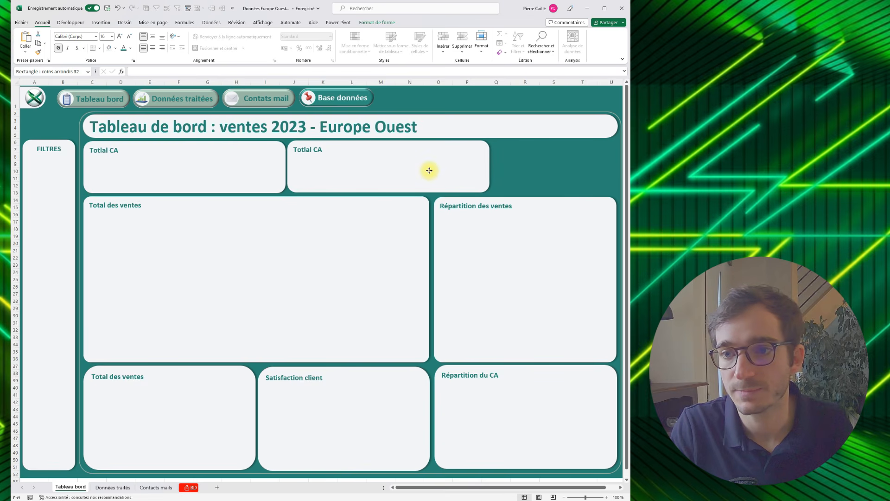
- Retitle the duplicated panel "Totlal Benefices"
double_click(320, 148)
type("C")
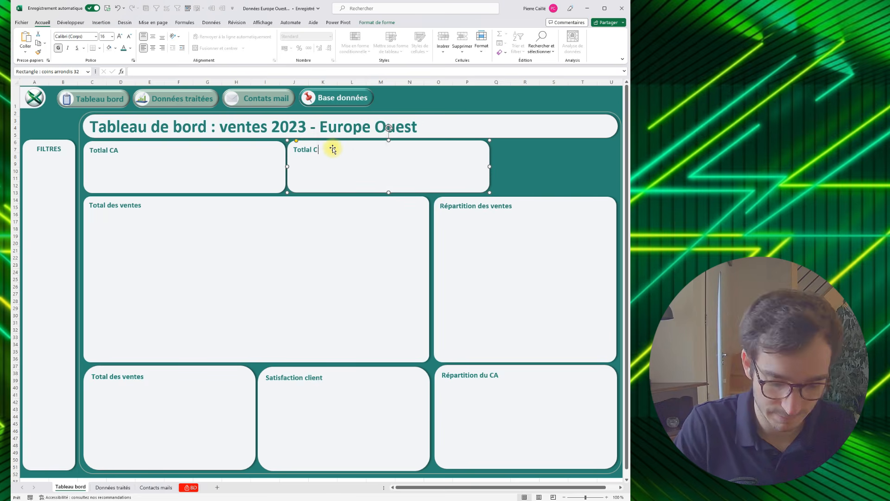
key("BackSpace")
type("Benefices")
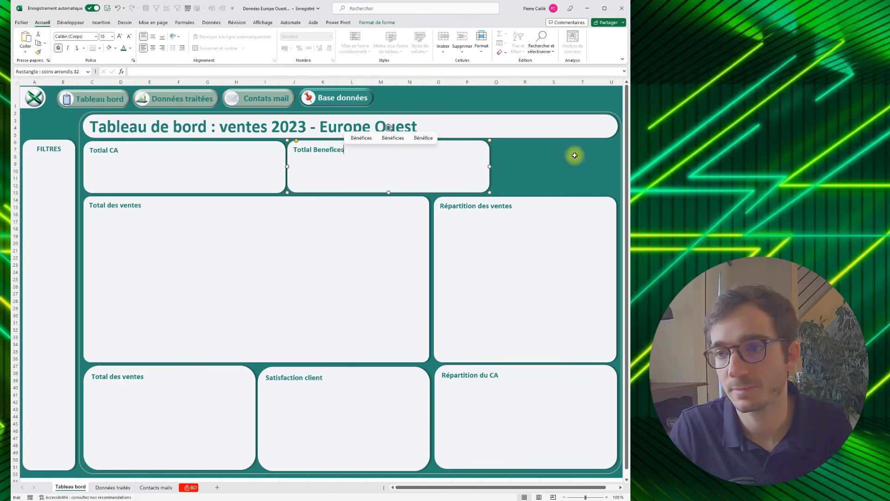
- Extend the first small panel's title to read "Totlal CA / Ventes"
left_click(111, 150)
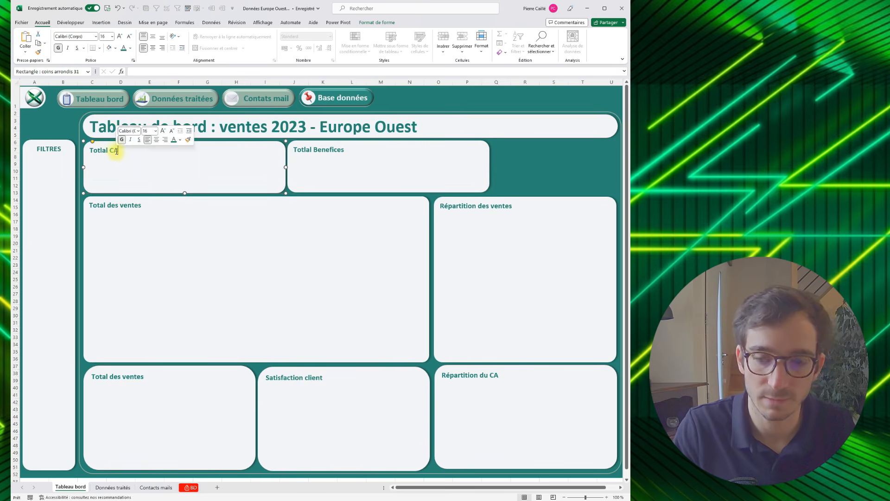
type("VENTES")
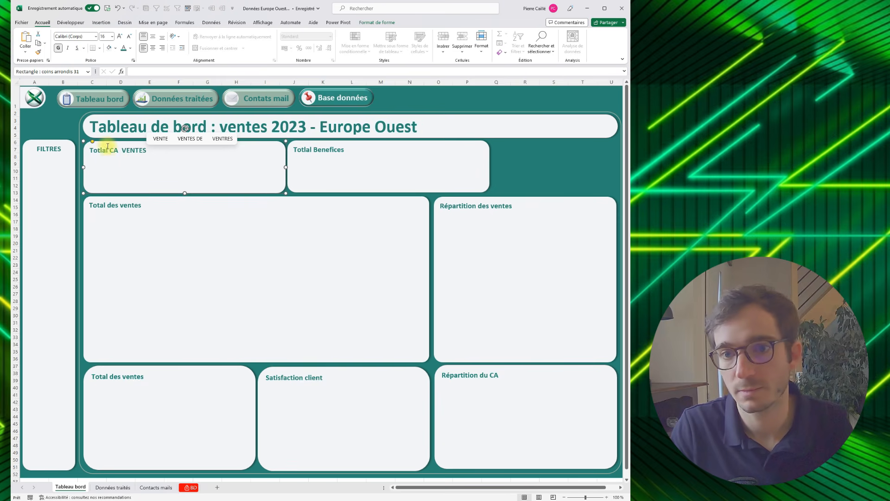
left_click_drag(120, 149, 158, 156)
key("BackSpace")
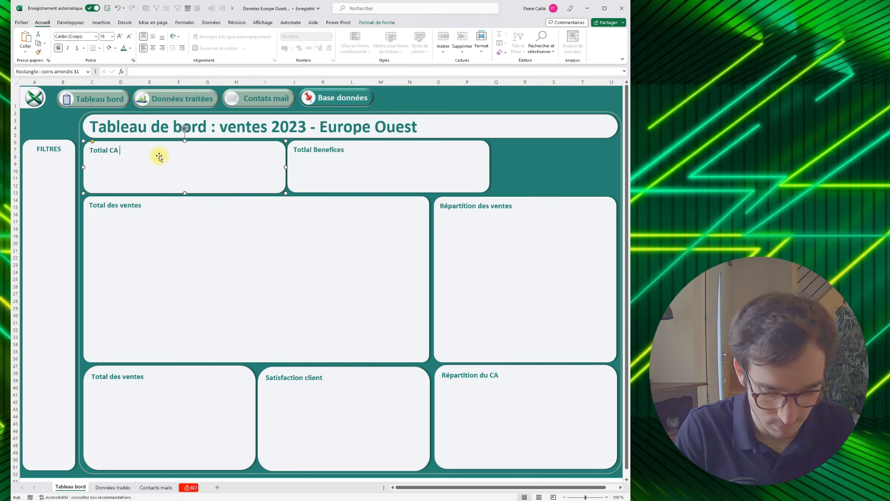
type("/ Ve,tes")
key("BackSpace")
key("BackSpace")
key("BackSpace")
key("BackSpace")
type("ntes")
left_click_drag(255, 205, 256, 204)
key("ctrl+c")
key("ctrl+v")
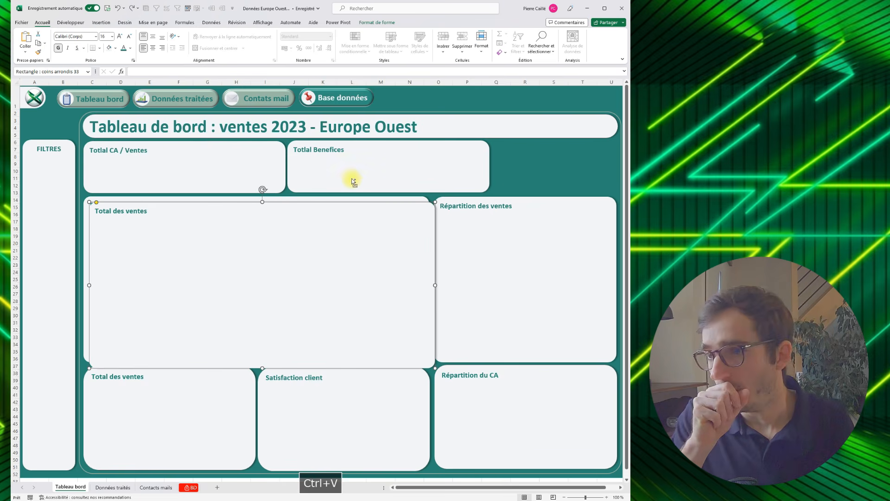
key("Delete")
- Narrow the Totlal CA / Ventes and Totlal Benefices panels together and place a duplicate of Totlal Benefices at the far end of their row
left_click(353, 181)
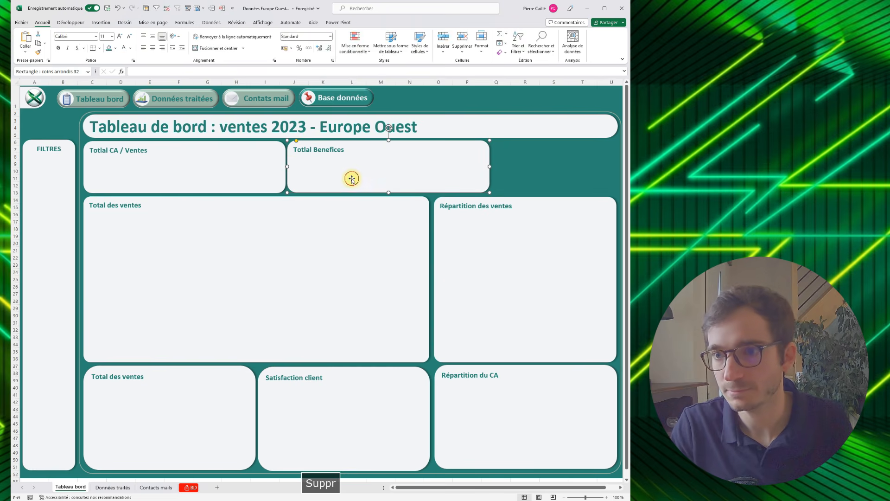
left_click(278, 168, "shift")
left_click_drag(287, 168, 278, 167)
key("ctrl+z")
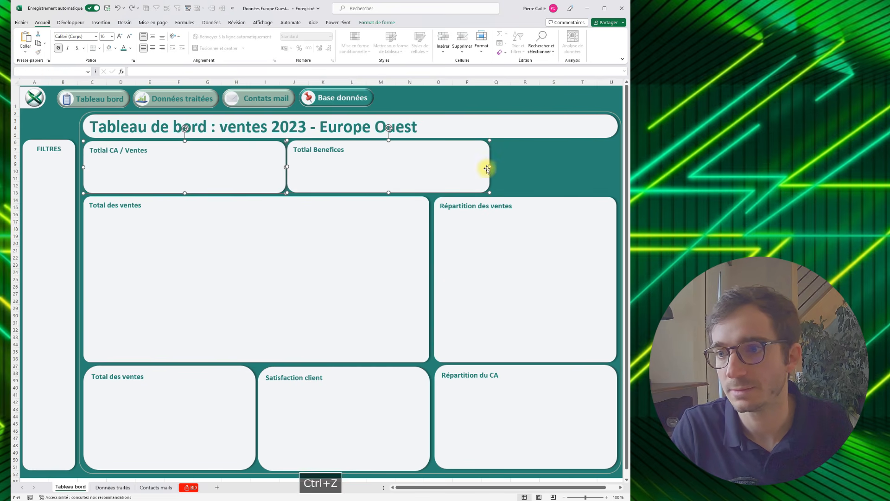
left_click_drag(487, 169, 573, 181)
left_click(511, 186)
key("ctrl+c")
key("ctrl+v")
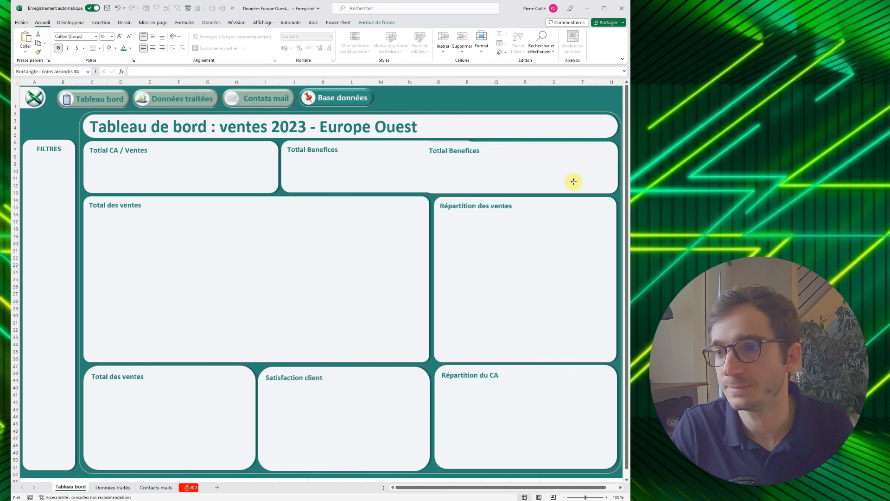
- Narrow the small panels under the dashboard title further and shift the middle Totlal Benefices panel against Totlal CA / Ventes
left_click(312, 177)
left_click_drag(278, 167, 293, 183)
left_click(294, 197)
left_click(297, 189)
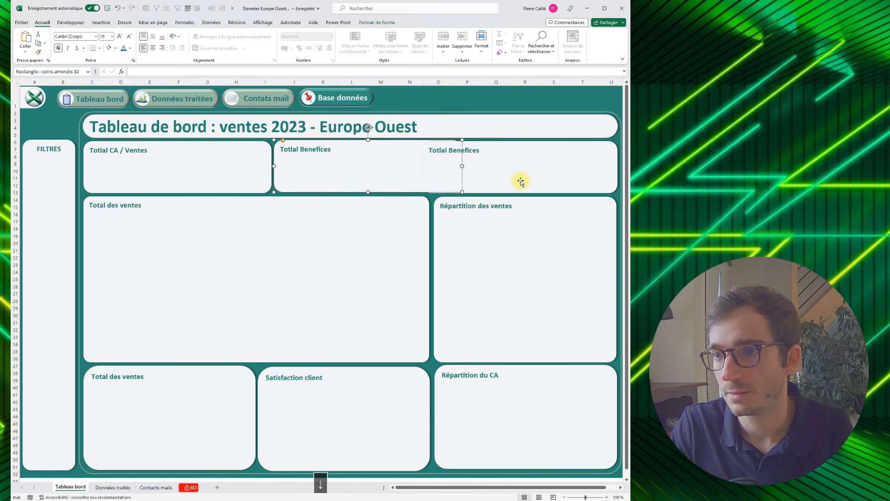
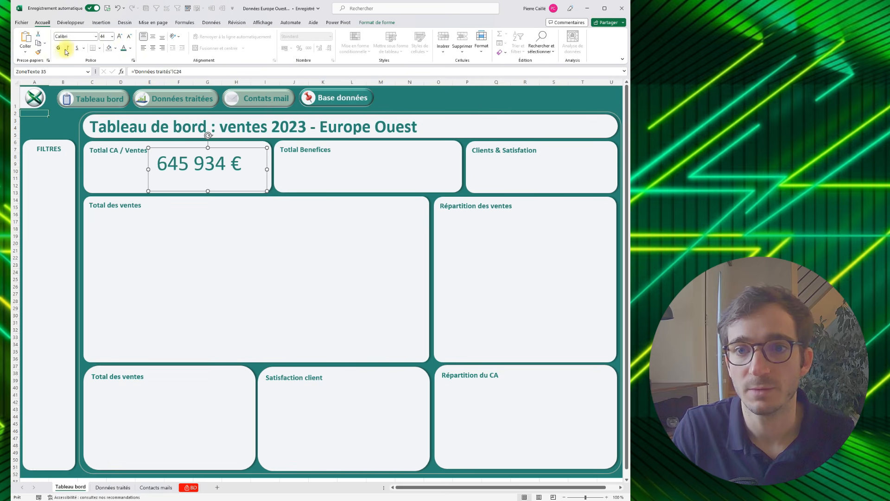
- Make the sales total bold at font size 54 and move its text box under the Totlal CA / Ventes title
left_click(117, 37)
left_click(118, 37)
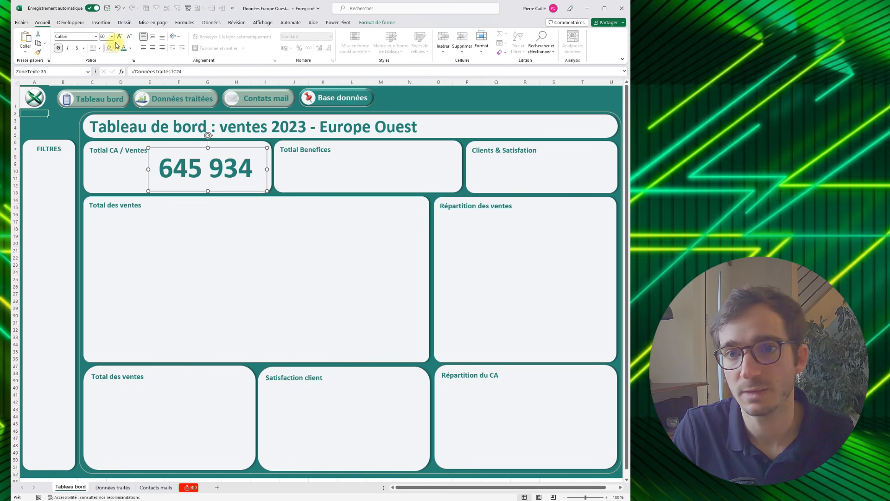
left_click(129, 36)
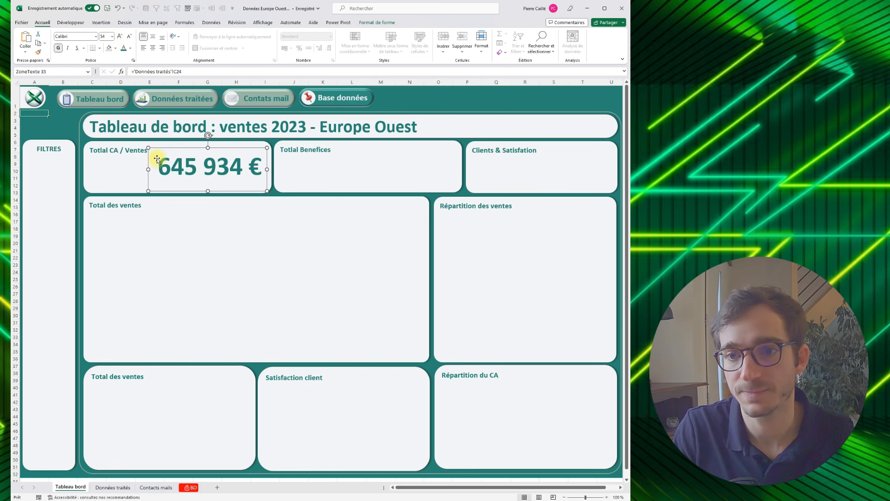
left_click(144, 49)
left_click_drag(177, 152, 111, 158)
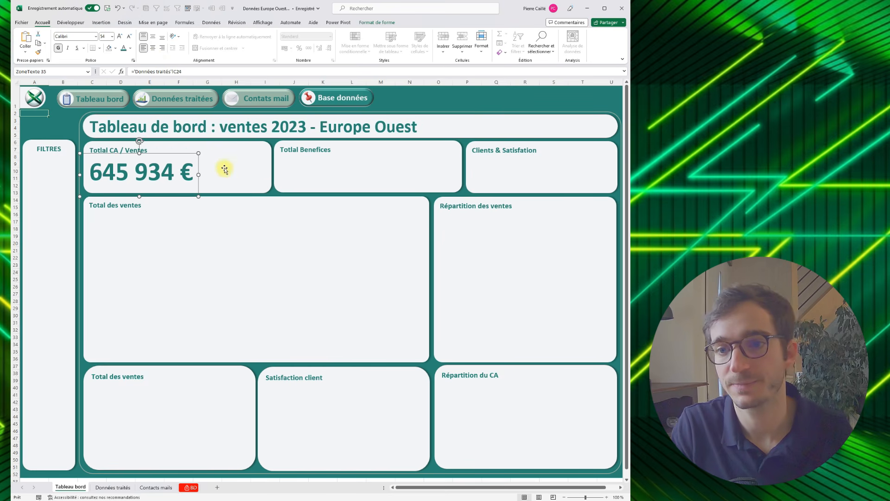
- Duplicate the sales total text box into the Totlal Benefices panel and correct that panel's title to "Total Benefices"
key("ctrl+c")
left_click(278, 163)
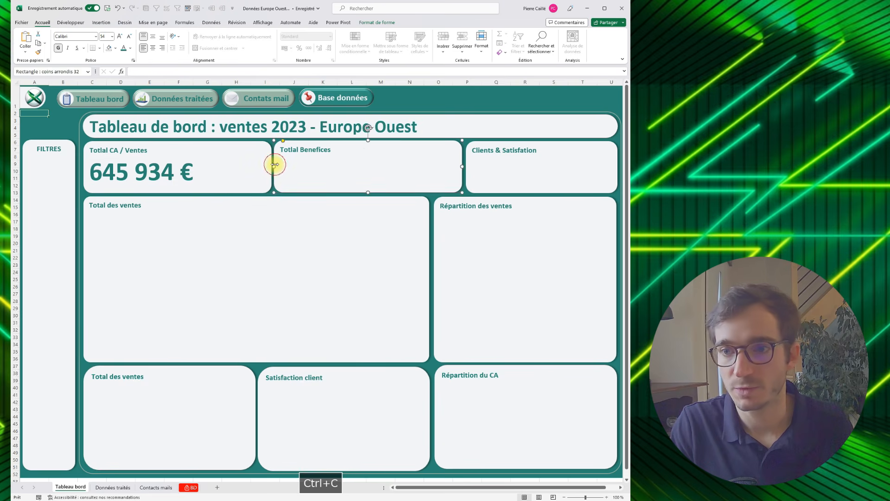
key("ctrl+v")
left_click_drag(306, 142, 304, 155)
left_click(290, 150)
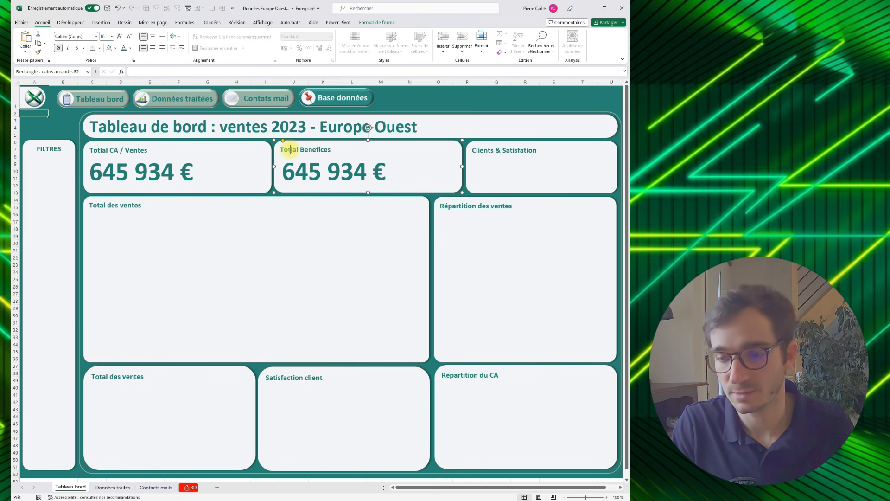
key("Delete")
- Link the Total Benefices text box to the profit sum in cell C38 of the "Données traités" sheet
left_click(374, 171)
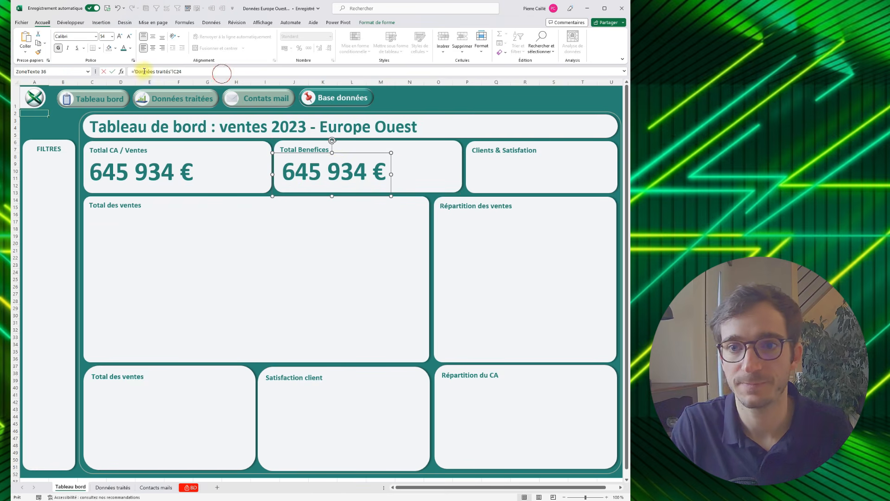
left_click_drag(225, 71, 130, 72)
key("Escape")
left_click(113, 487)
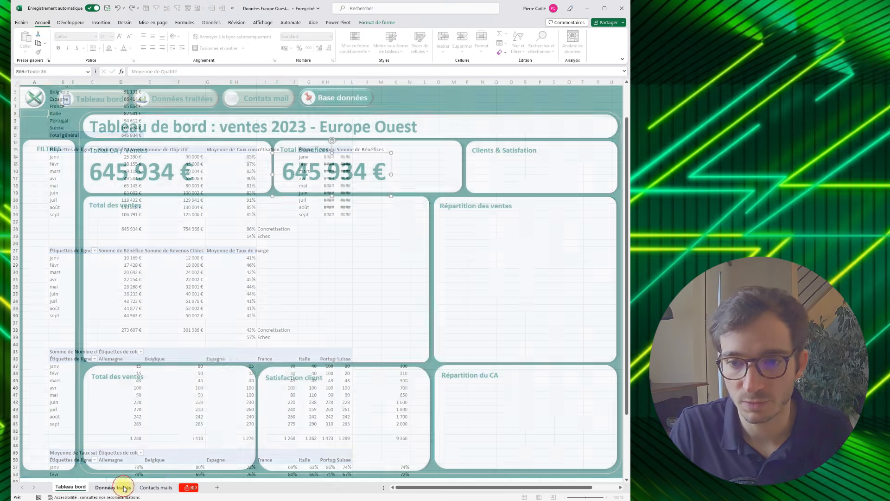
left_click(119, 337)
left_click(65, 330)
left_click(119, 329)
left_click(74, 488)
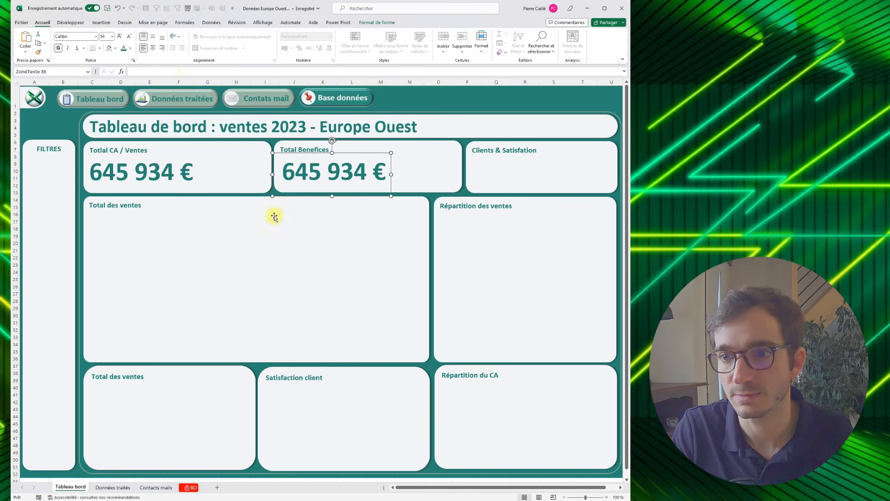
left_click(172, 70)
type("=")
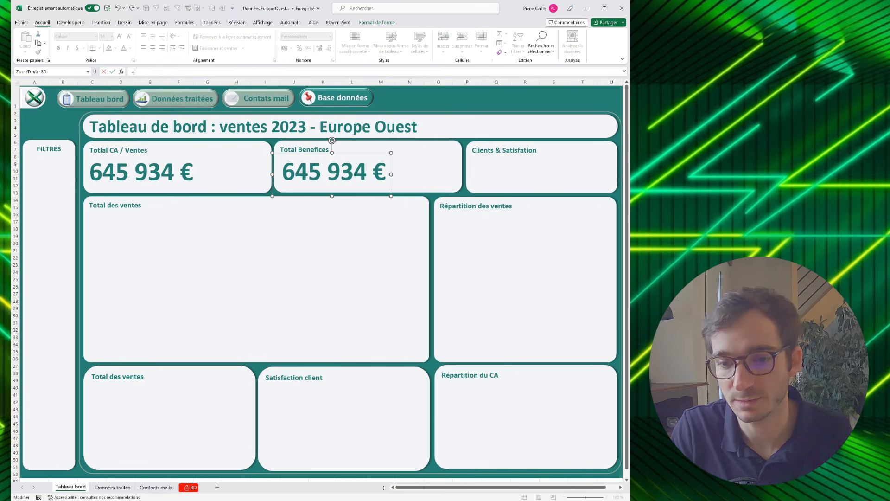
left_click(103, 487)
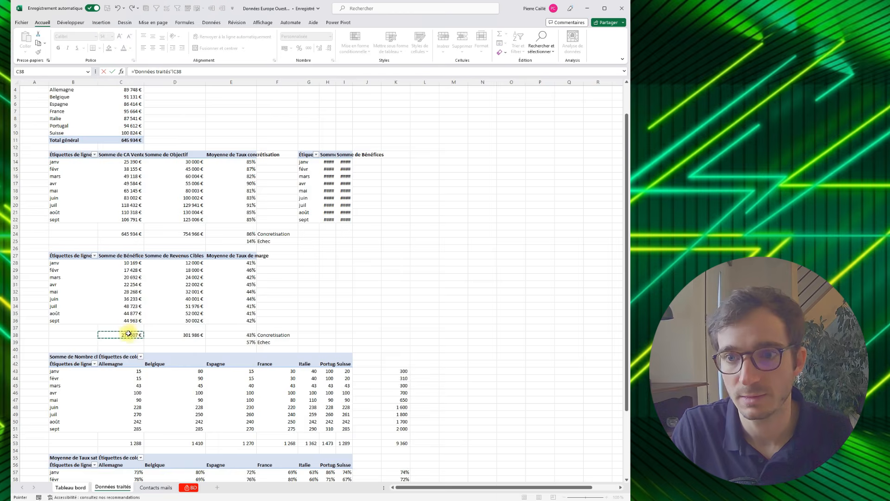
key("Return")
- Copy the formatting of the Totlal CA / Ventes figure onto the Total Benefices figure
left_click(159, 163)
left_click(41, 53)
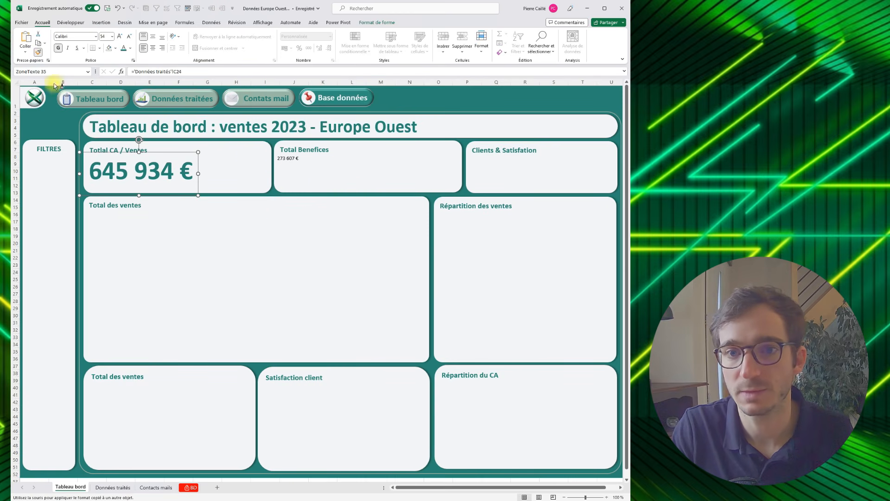
left_click(290, 160)
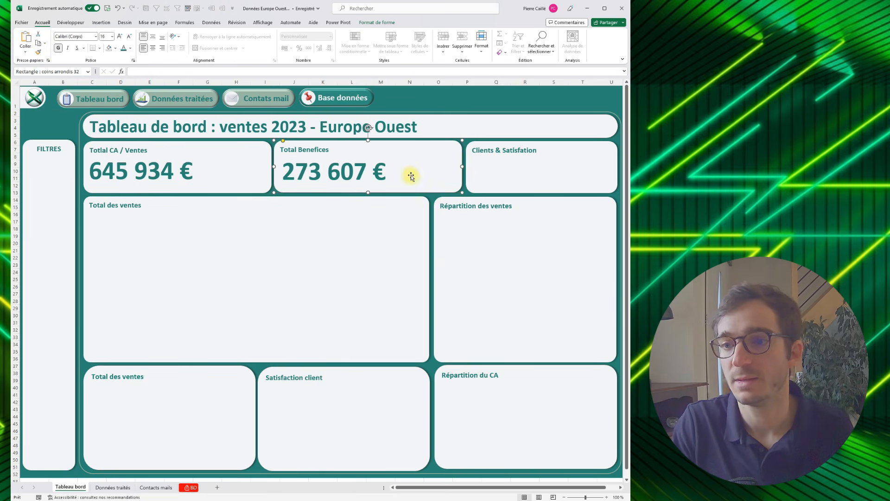
- Place a duplicate of the Total Benefices figure under the title in the Clients & Satisfation panel
key("ctrl+c")
left_click(473, 175)
key("ctrl+v")
left_click_drag(497, 189, 496, 200)
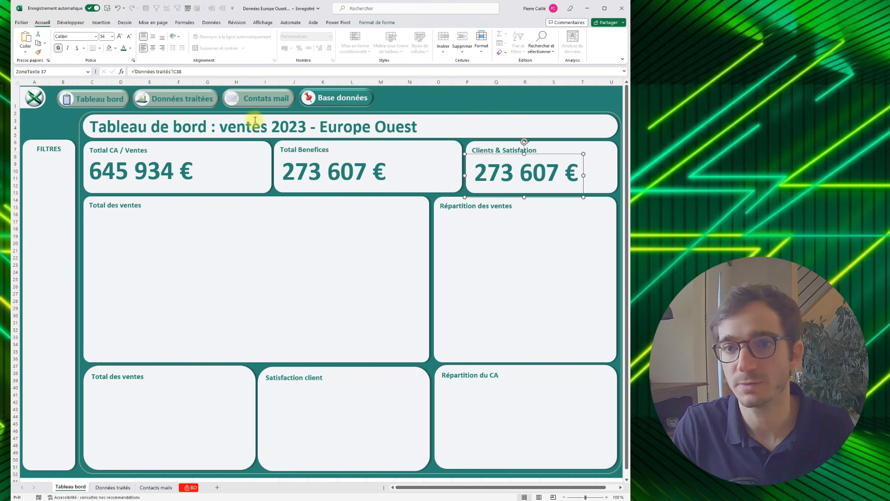
- Link the Clients & Satisfation text box to cell K67 of the "Données traités" sheet
left_click_drag(191, 74, 125, 81)
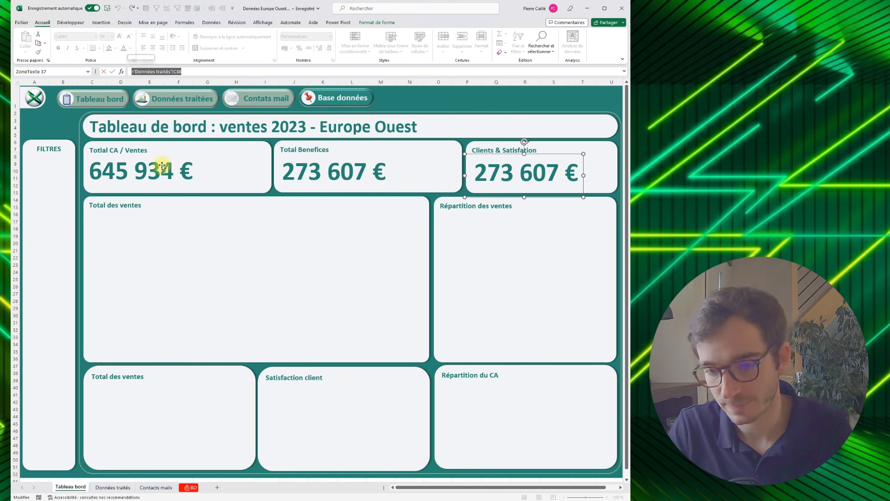
type("=")
left_click(104, 487)
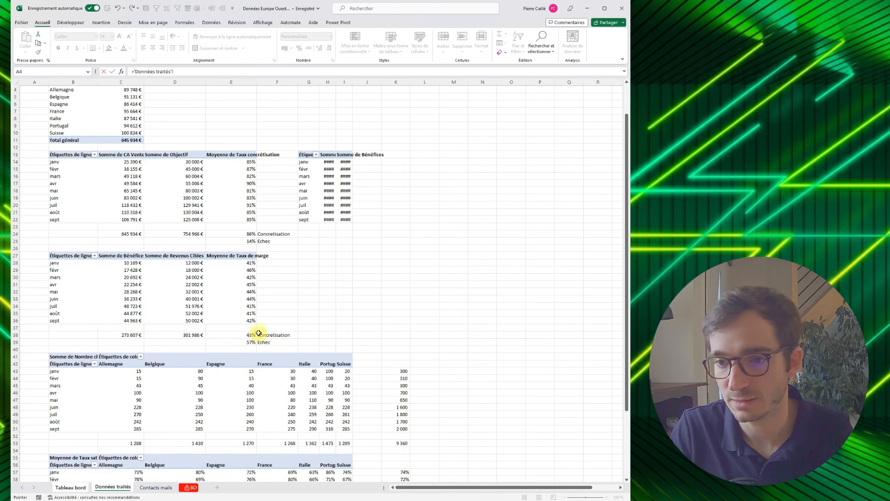
scroll(258, 333, "down", 13)
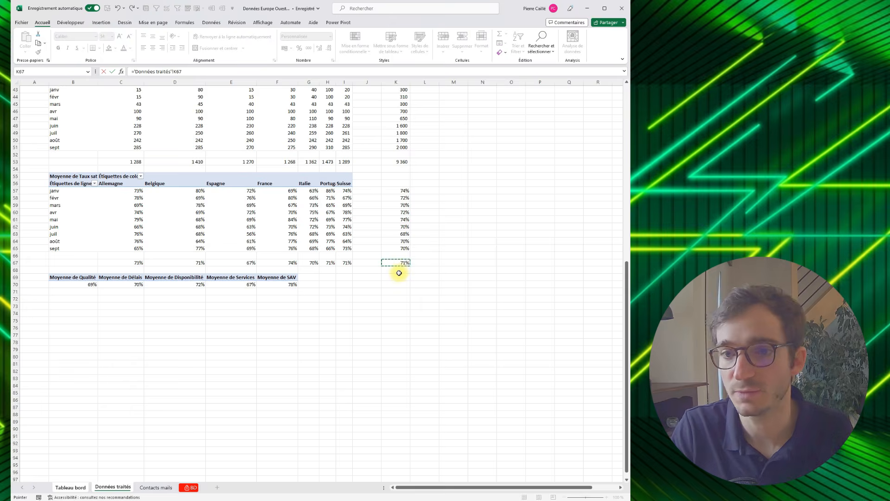
key("Return")
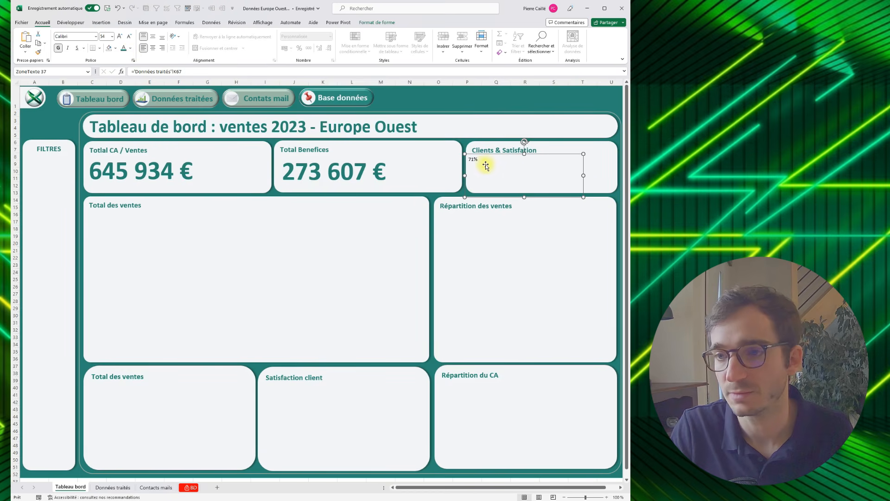
- Link the Clients & Satisfation text box to the client total in cell K53 of the "Données traités" sheet
triple_click(184, 68)
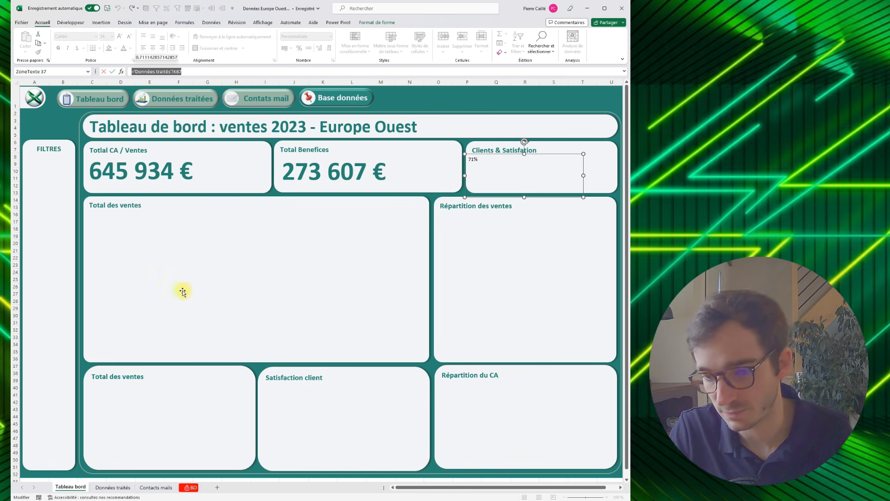
type("=")
left_click(111, 488)
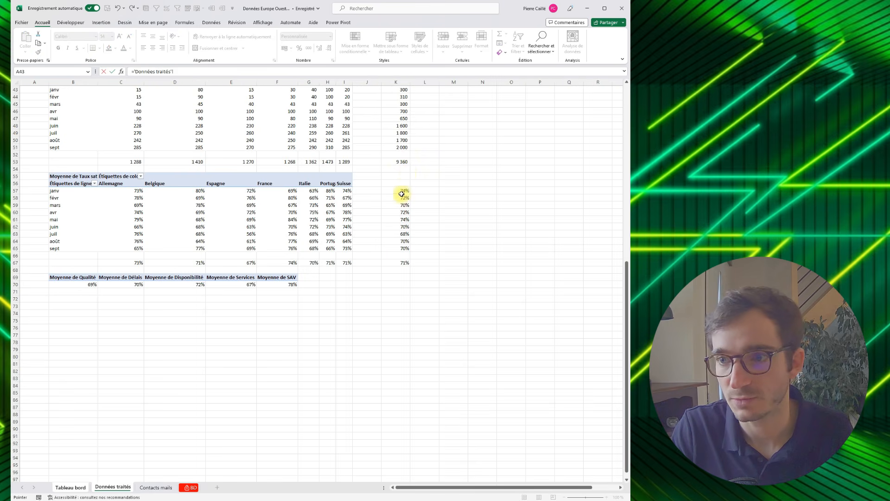
key("Return")
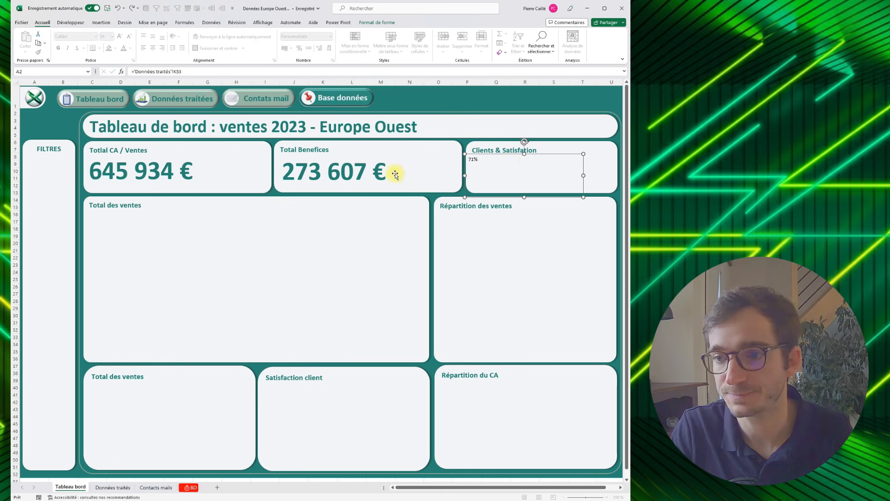
- Copy the Total Benefices figure's formatting onto the Clients & Satisfation figure and nudge its text box into line with the title
left_click(349, 164)
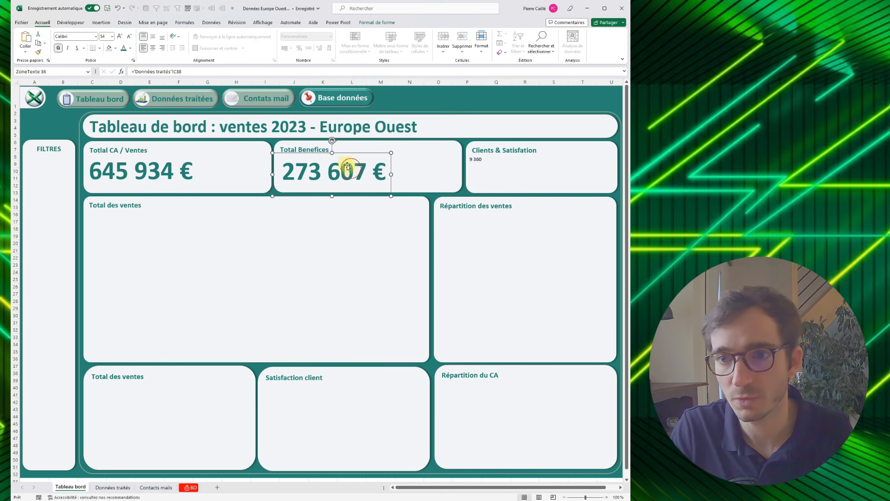
left_click(39, 52)
left_click(534, 162)
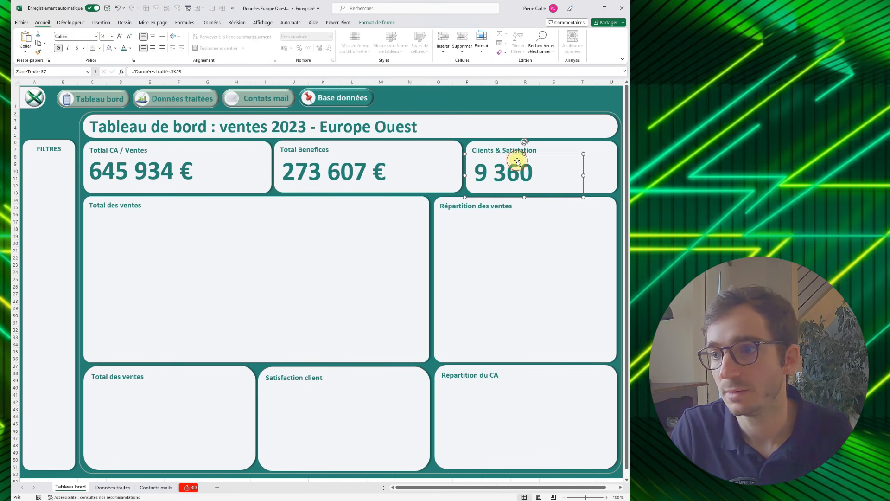
left_click(438, 95)
left_click(510, 162)
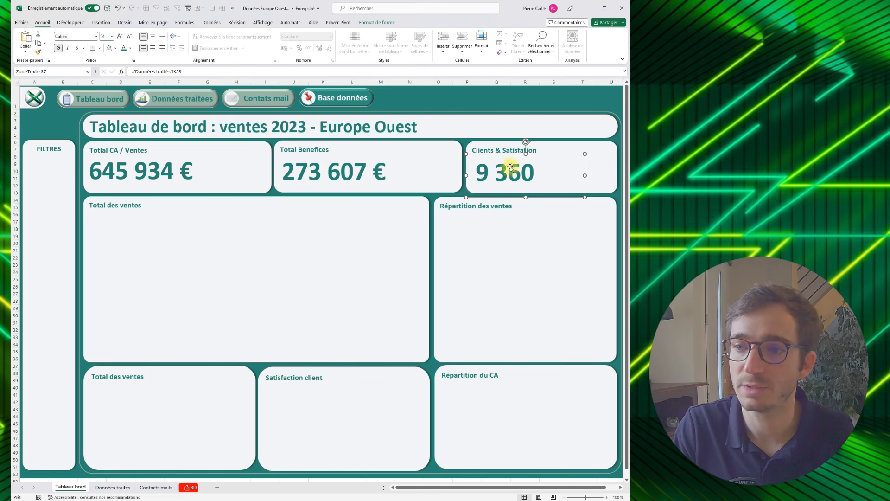
left_click(200, 253)
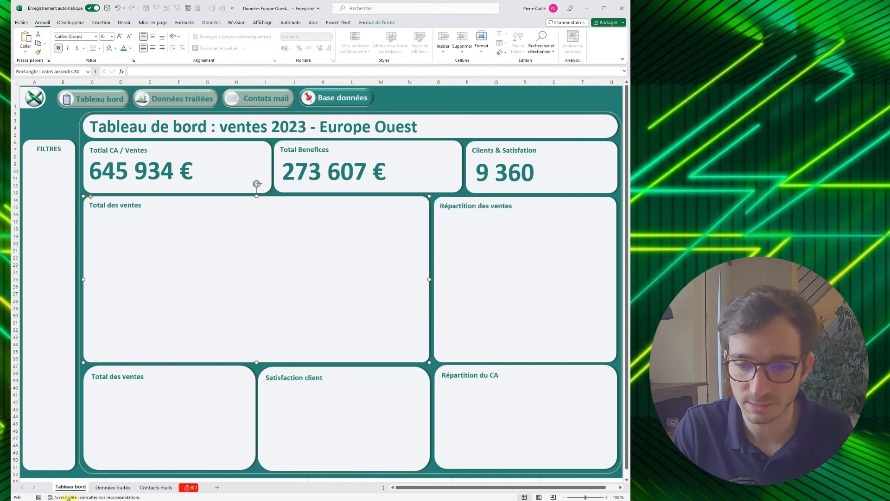
left_click(96, 489)
scroll(250, 379, "up", 12)
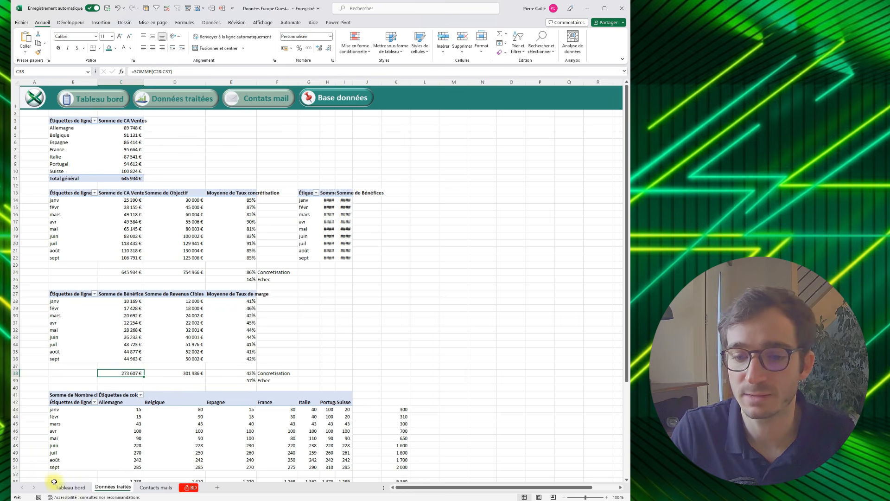
left_click(69, 487)
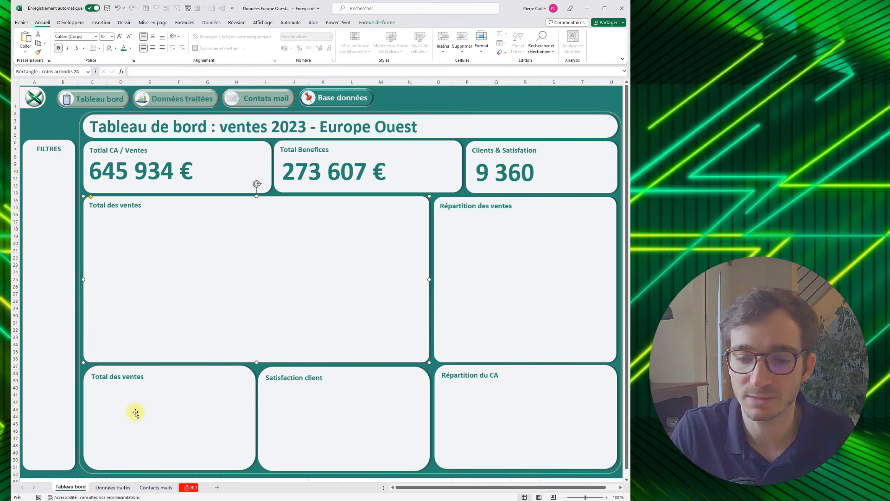
- Insert a doughnut chart (Anneau) from the Concretisation and Echec percentages in E24:E25 of the "Données traités" sheet
left_click(117, 486)
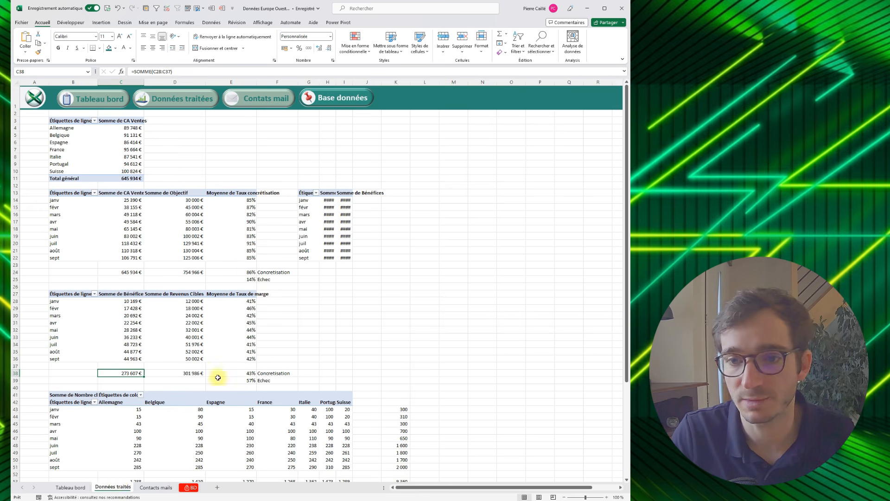
left_click_drag(246, 272, 238, 279)
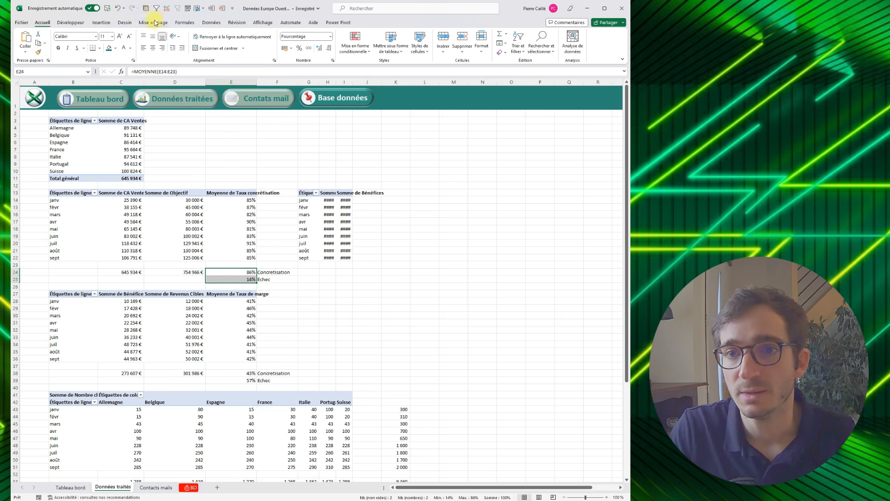
left_click(101, 23)
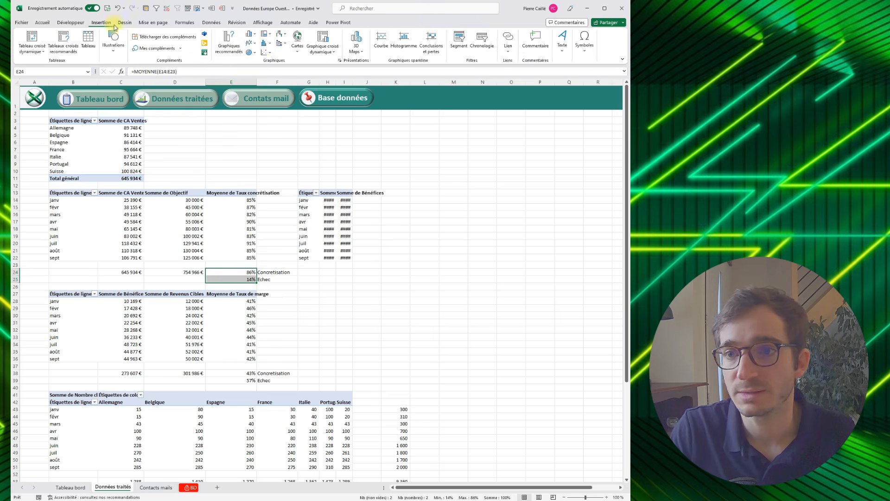
left_click(340, 60)
left_click(284, 161)
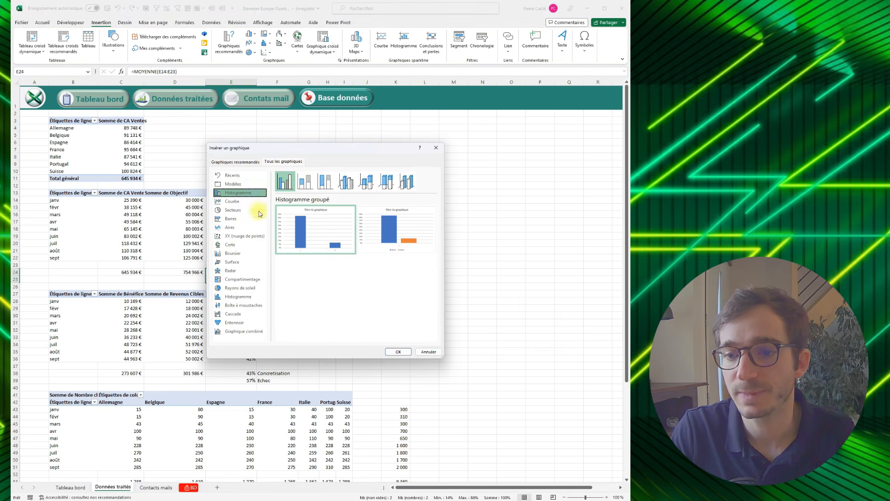
left_click(233, 210)
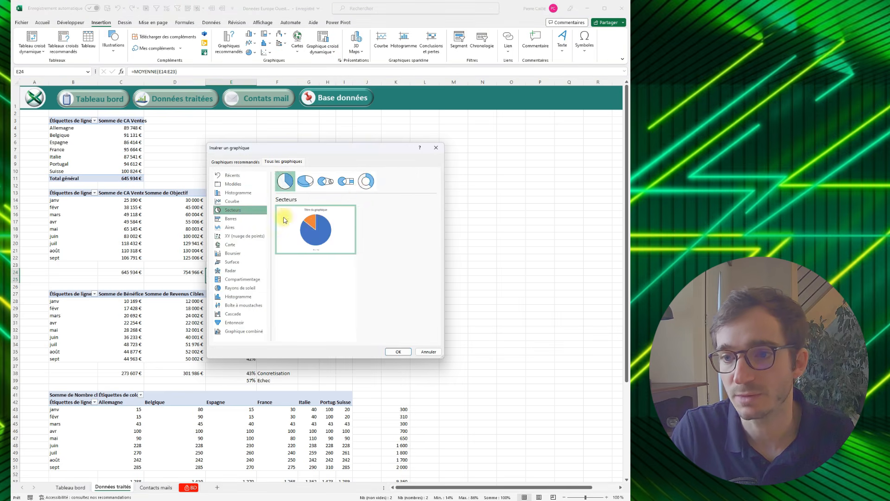
left_click(366, 181)
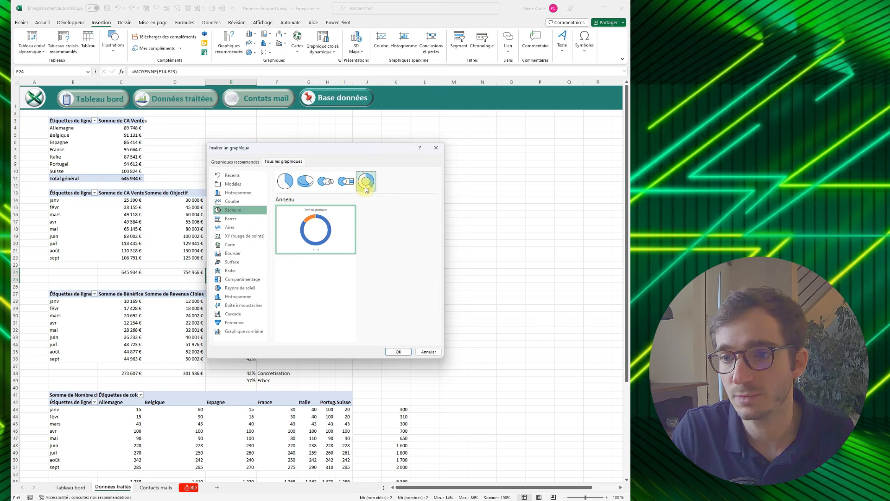
left_click(398, 352)
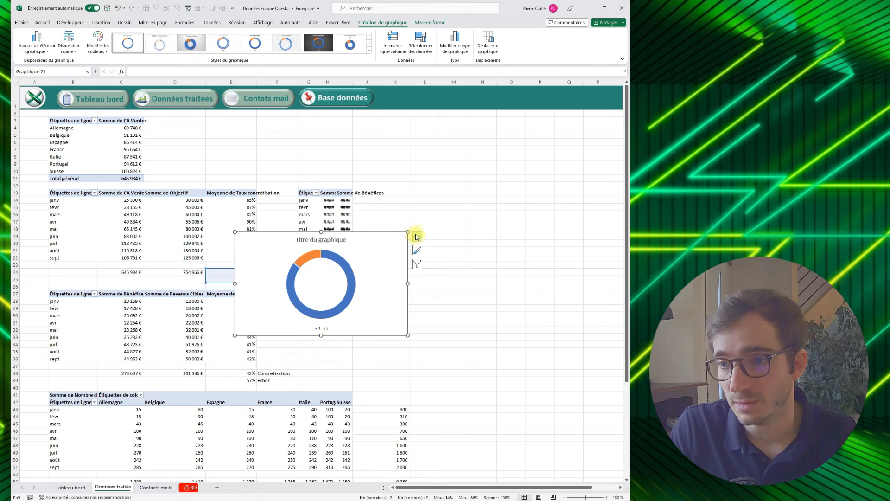
- Remove the doughnut chart's title and legend and show its data labels
left_click(418, 237)
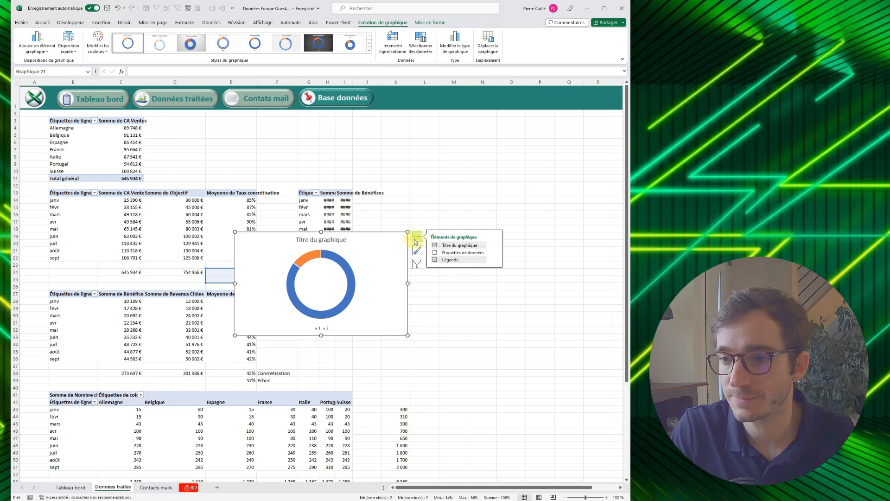
left_click(435, 247)
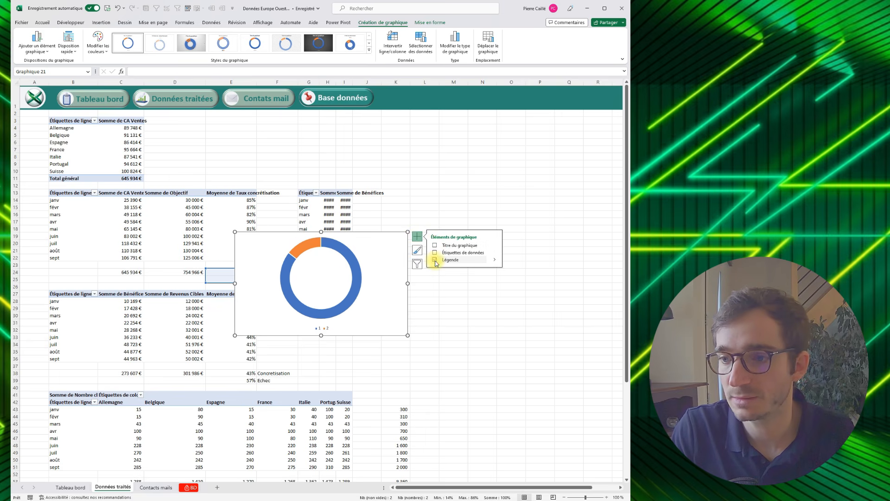
left_click(436, 260)
left_click(435, 252)
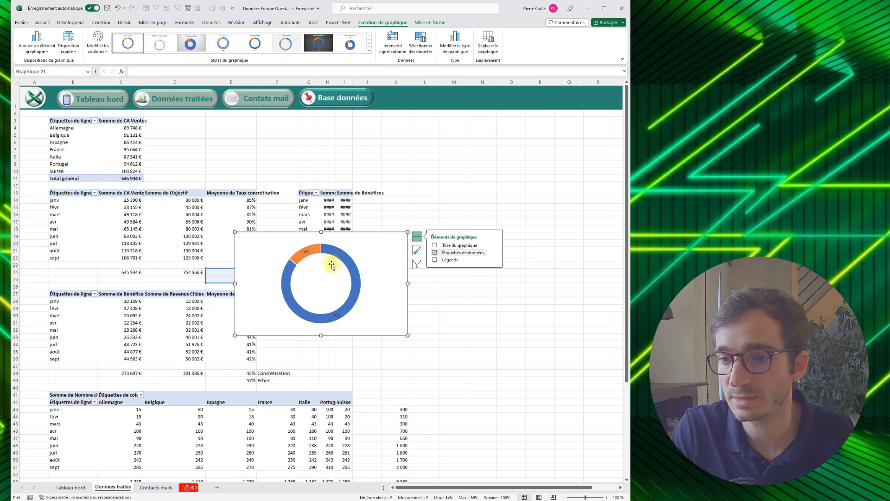
left_click(306, 252)
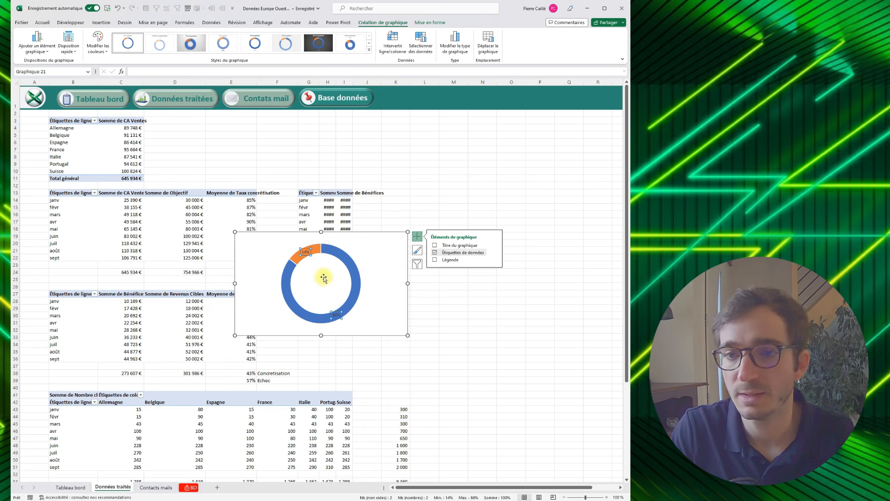
- Copy the whole doughnut chart and paste it onto the "Tableau bord" sheet
left_click(284, 235)
key("ctrl+c")
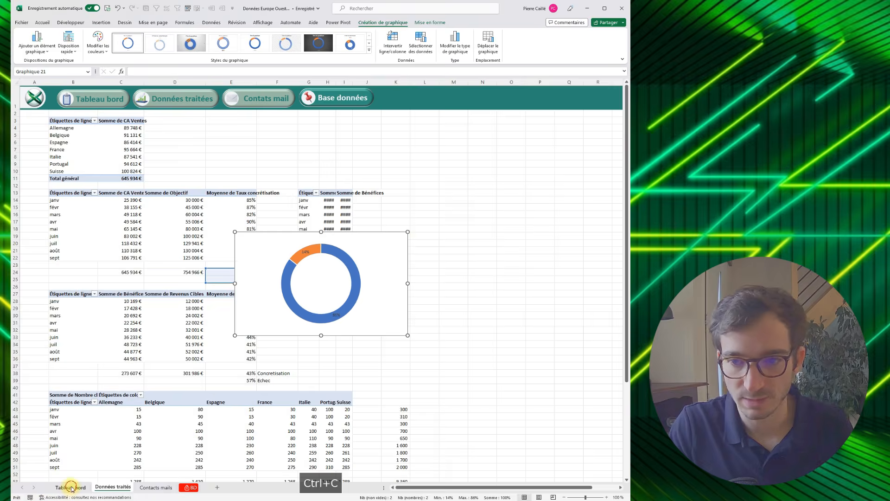
left_click(71, 488)
key("ctrl+v")
- Shrink the pasted doughnut chart and fit it beside the sales figure in the Total CA / Ventes panel
left_click_drag(204, 228, 268, 149)
left_click_drag(320, 197, 233, 197)
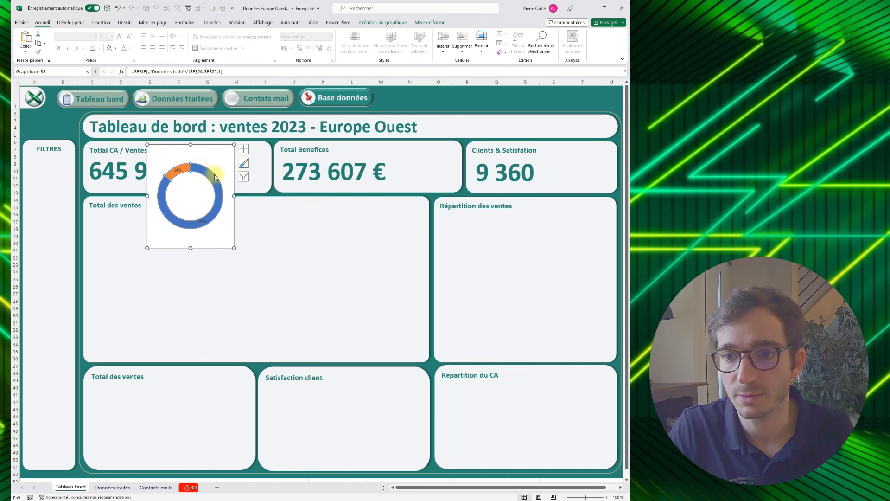
left_click_drag(191, 145, 229, 170)
left_click(190, 208)
left_click_drag(162, 237, 149, 249)
left_click(284, 243)
left_click(232, 223)
left_click_drag(235, 190, 267, 162)
left_click_drag(179, 221, 202, 191)
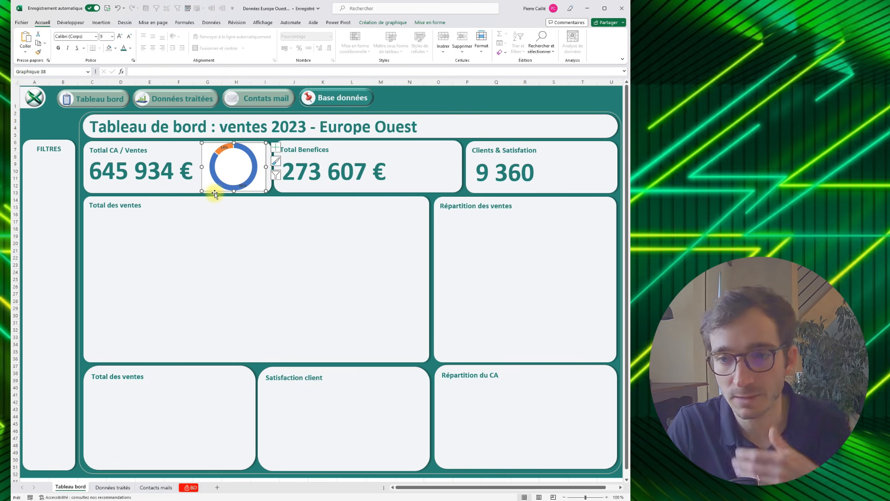
- Format the doughnut's data labels as bold dark green text at size 22
left_click(224, 147)
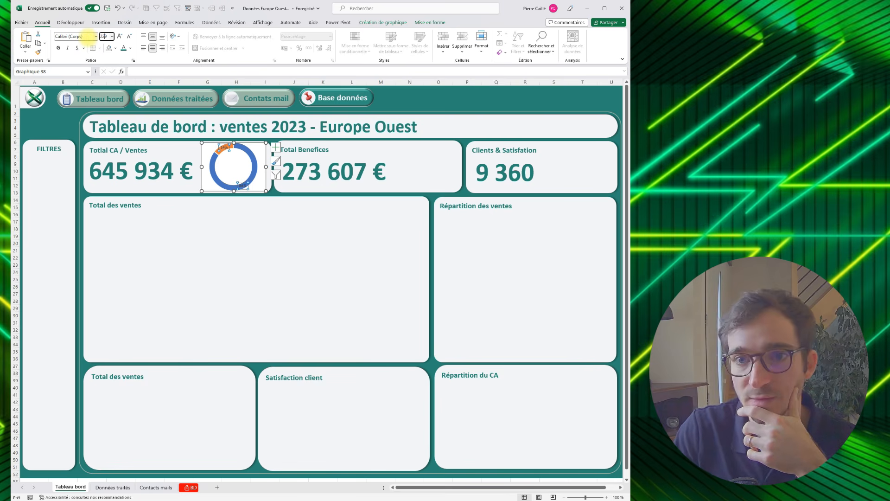
key("Return")
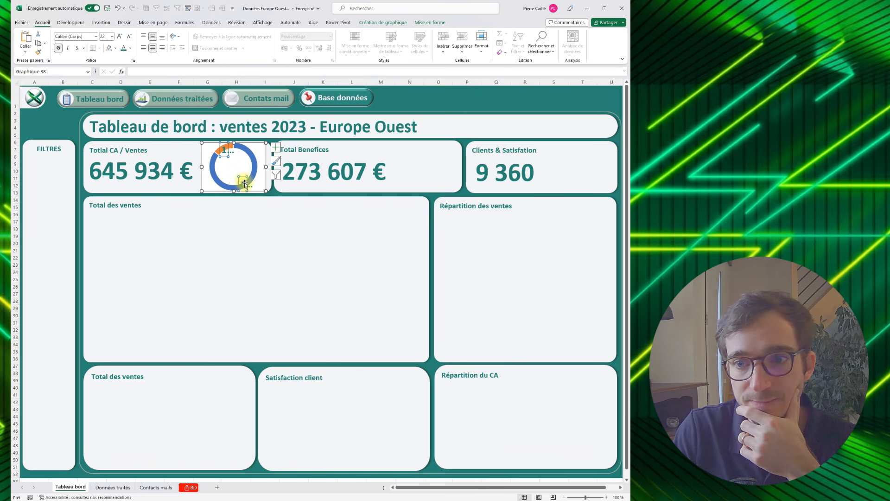
- Delete the small segment's percentage label and place the large segment's label in the centre of the ring
left_click(223, 154)
left_click(222, 154)
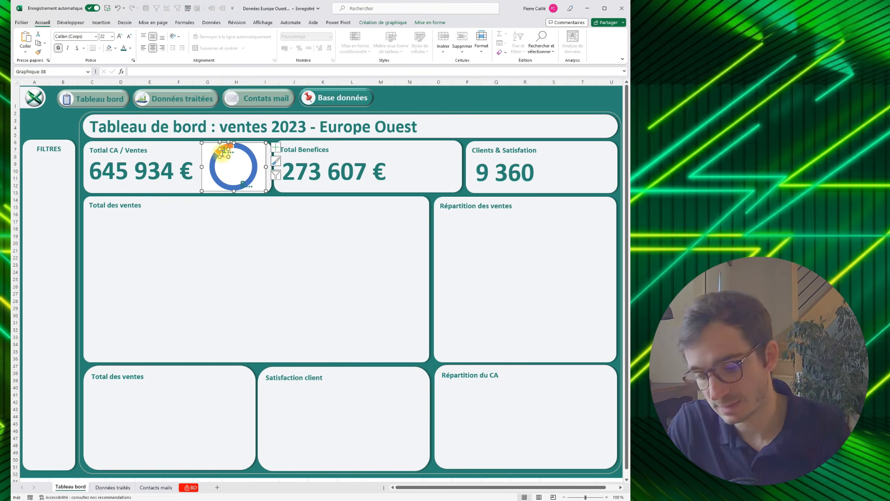
key("Delete")
left_click(241, 181)
mouse_move(240, 176)
left_mouse_down()
mouse_move(222, 160)
mouse_move(251, 167)
left_mouse_up()
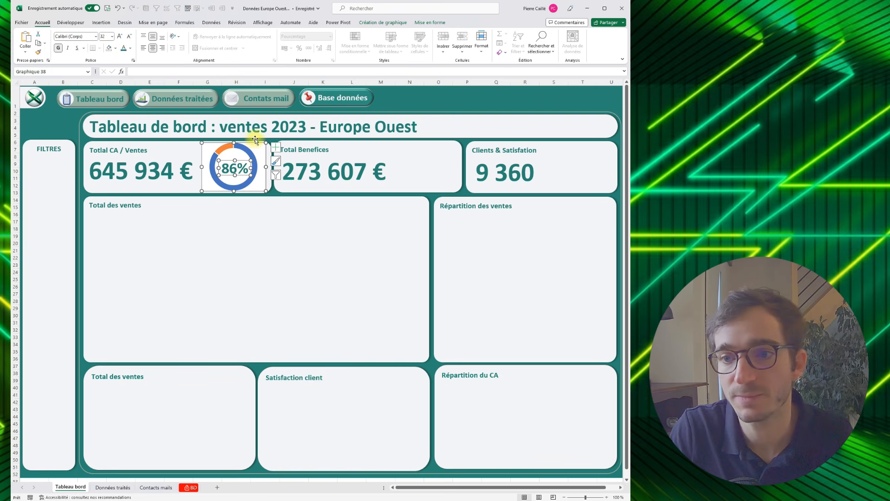
- Set the chart area of the Total CA / Ventes doughnut to no fill (Aucun remplissage) and no border (Aucun trait)
left_click(254, 156)
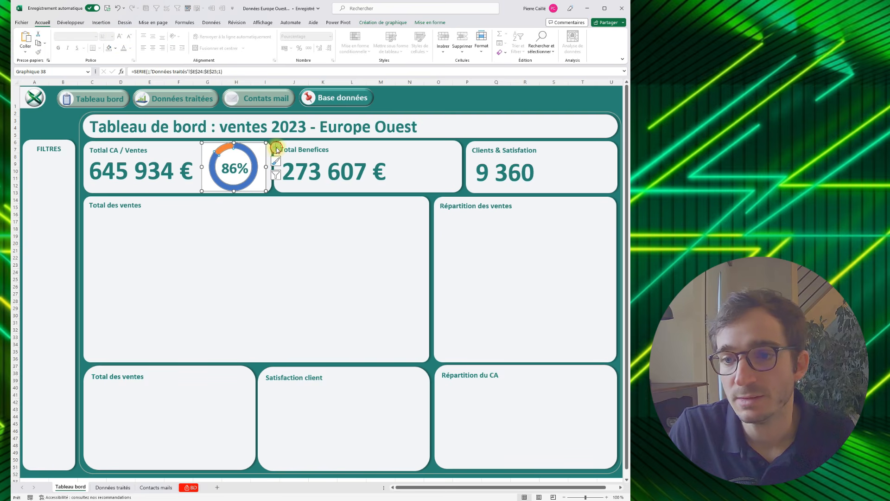
left_click(276, 147)
left_click(352, 166)
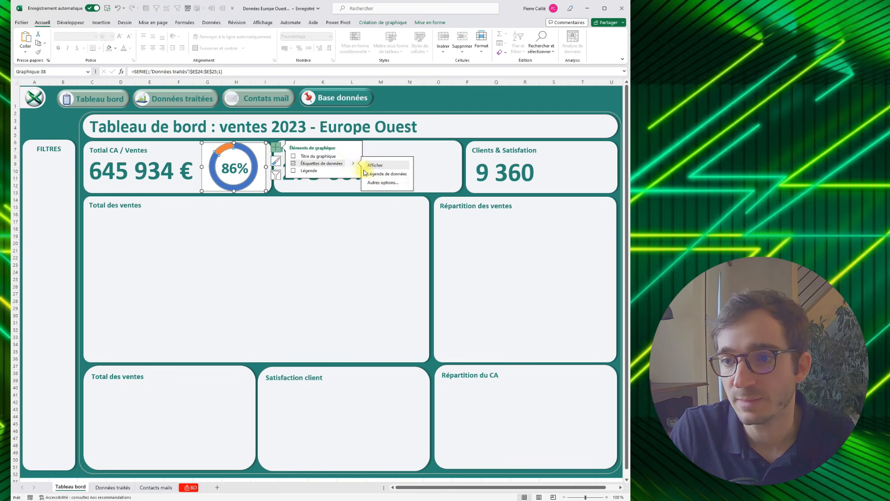
left_click(370, 183)
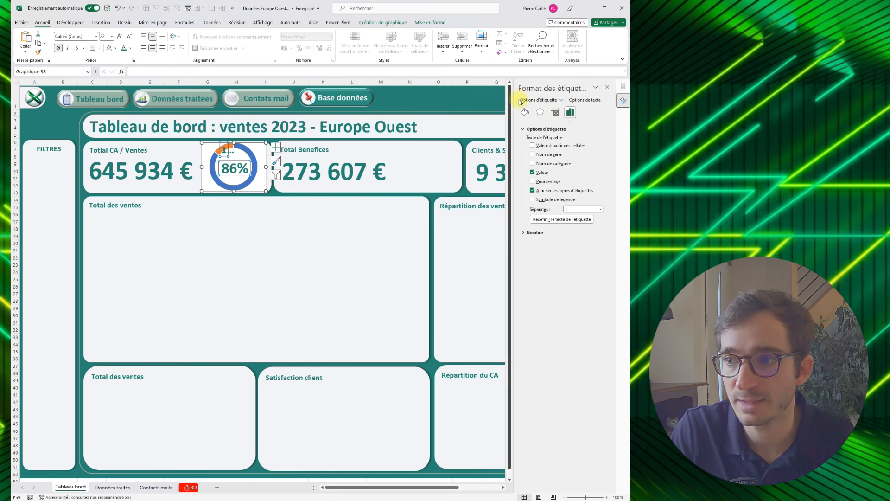
left_click(259, 141)
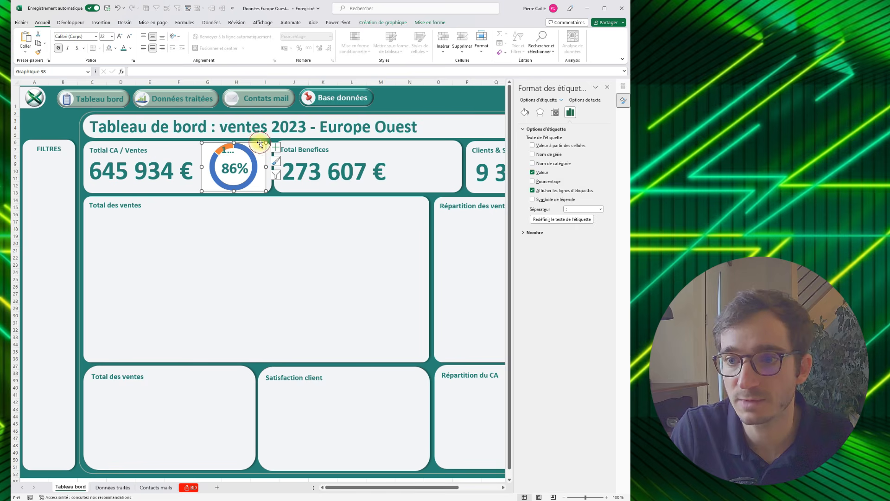
left_click(525, 112)
left_click(523, 129)
left_click(529, 140)
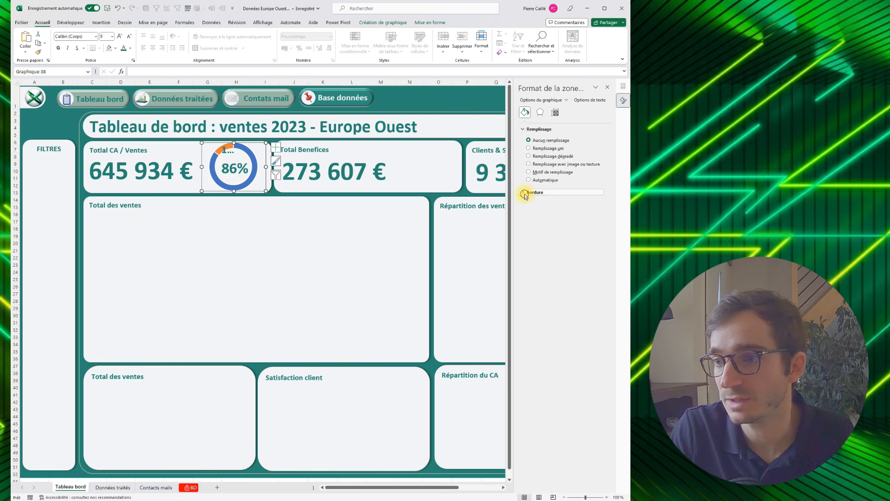
left_click(523, 192)
left_click(528, 203)
left_click(309, 226)
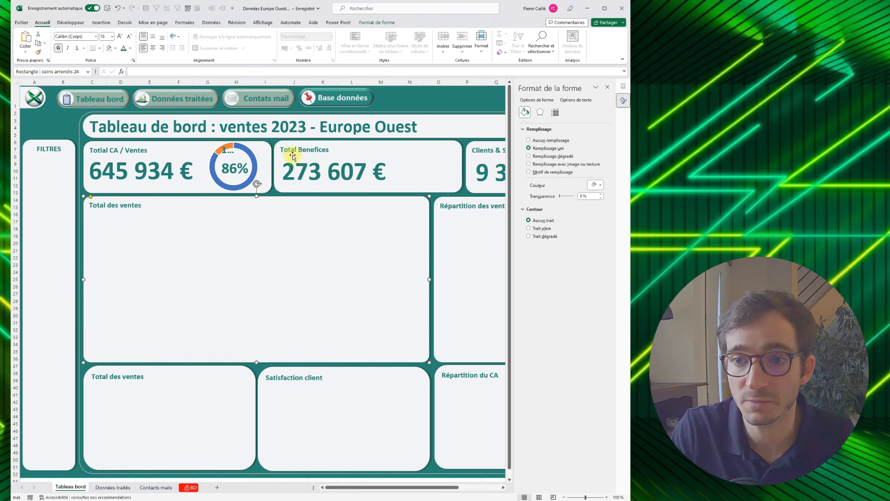
- Remove the border around the segments of the Total CA / Ventes doughnut series with Aucun trait
left_click(256, 160)
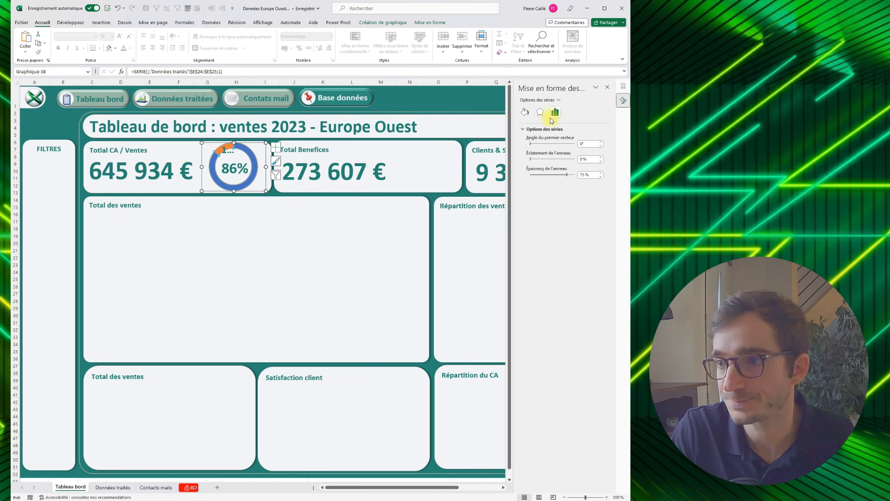
left_click(540, 112)
left_click(525, 112)
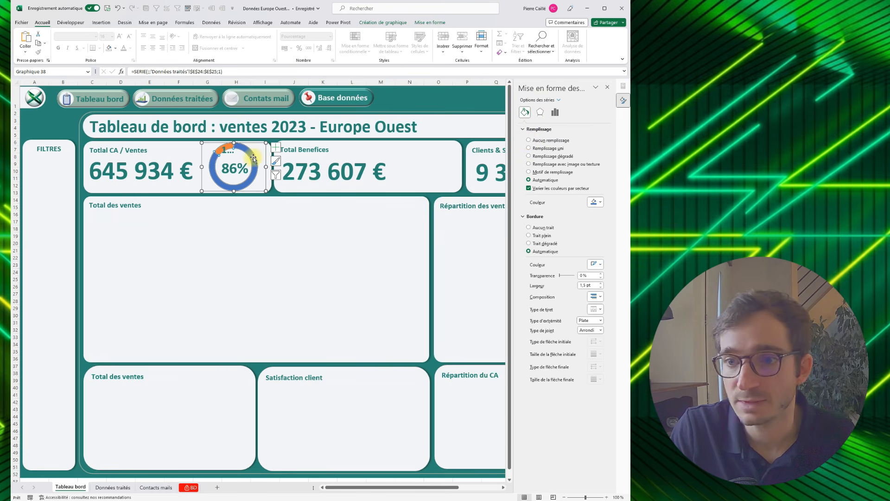
left_click(529, 228)
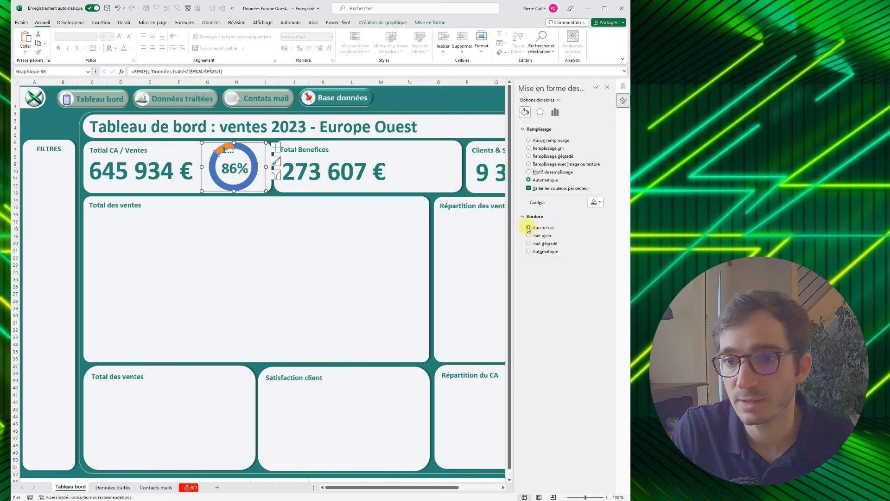
- Fill the doughnut's large segment with the recently used dark green
left_click(248, 147)
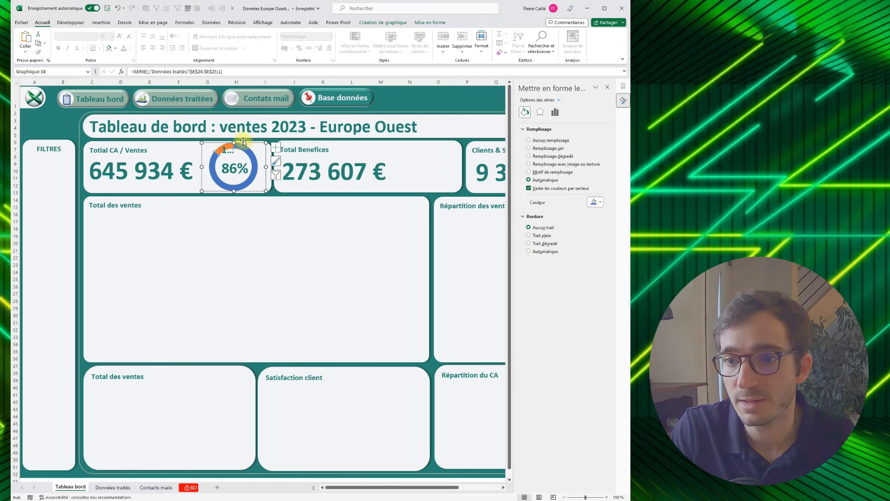
left_click(596, 203)
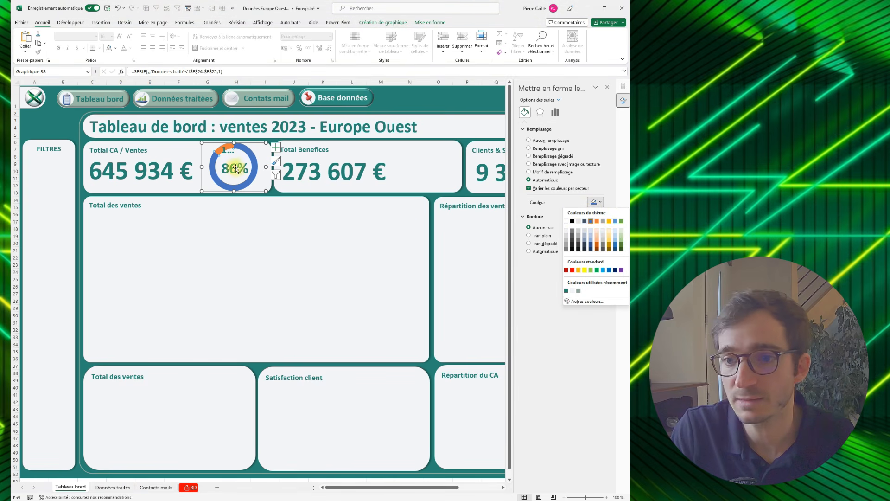
left_click(566, 291)
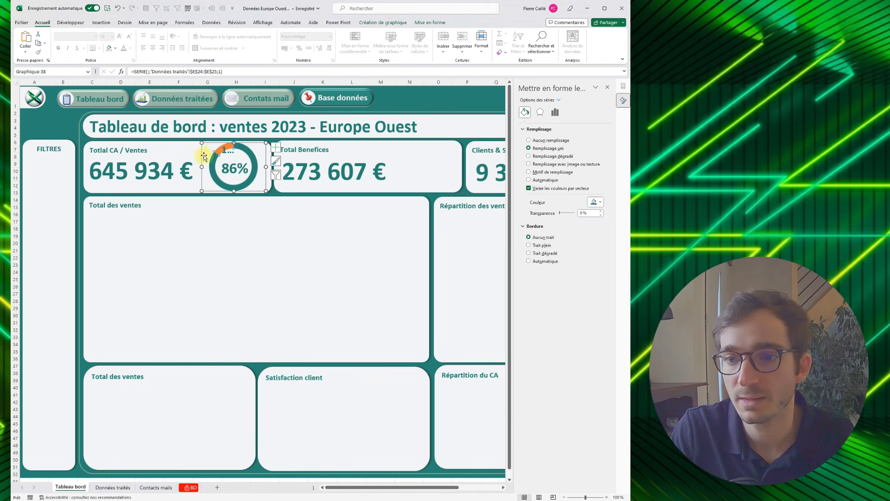
- Delete the small segment's restored label and fill that segment with the recently used grey-green
left_click(221, 150)
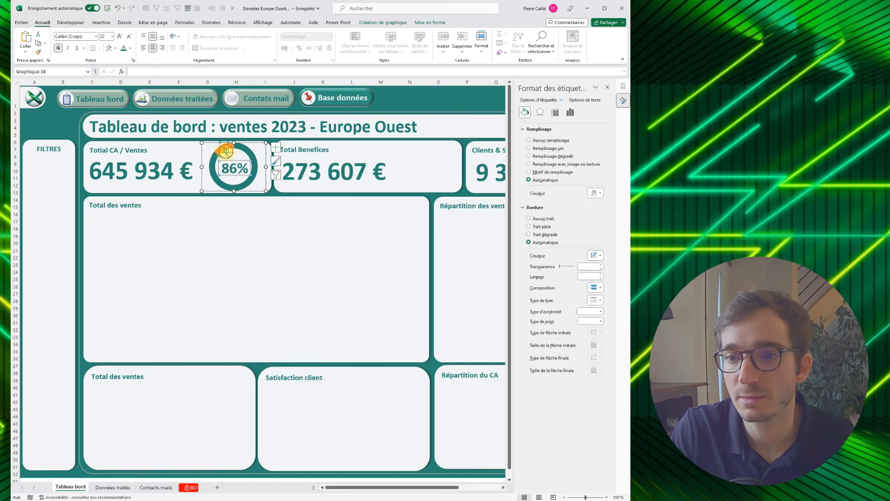
key("Delete")
left_click(222, 149)
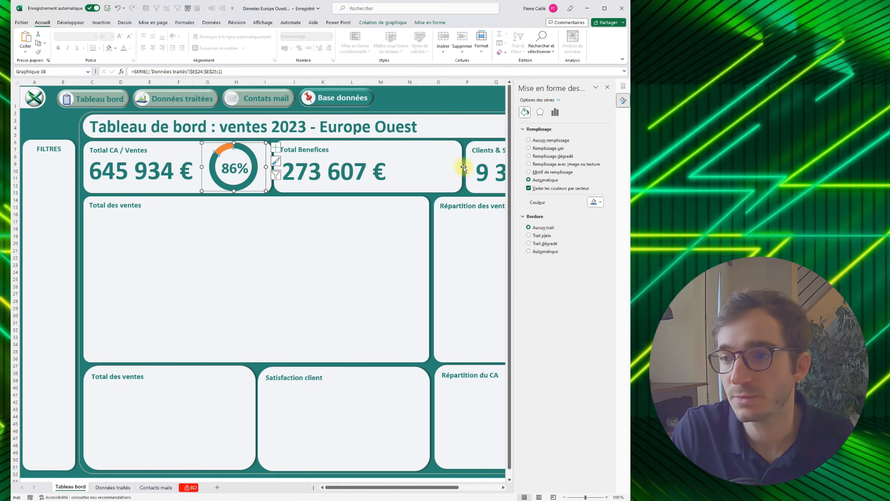
left_click(599, 203)
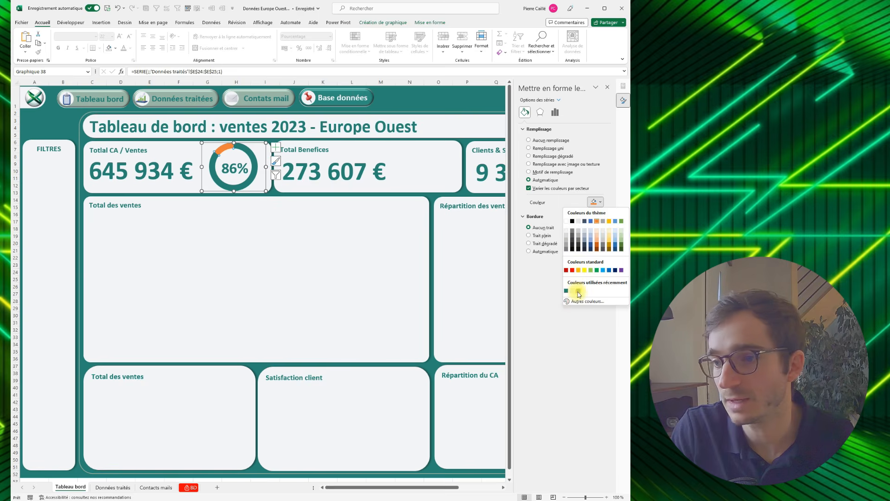
left_click(579, 291)
left_click(267, 214)
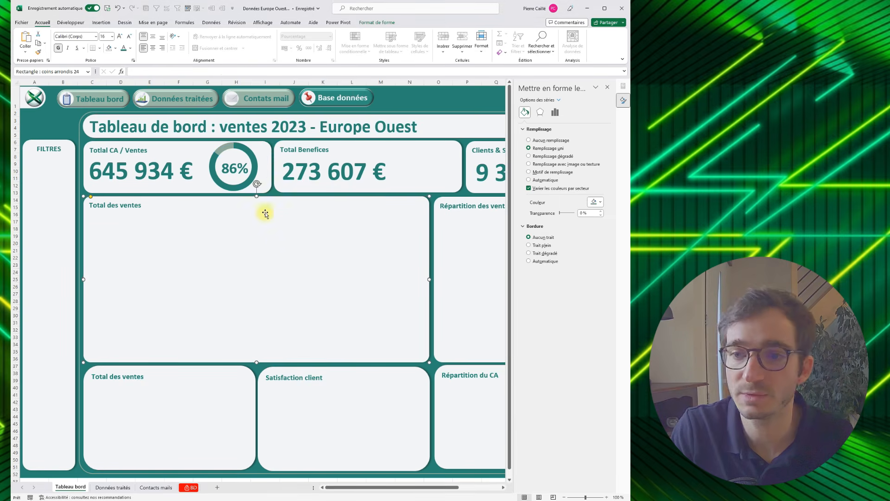
- Copy the finished doughnut chart into the Total Benefices panel, placing it beside the profit figure
left_click(251, 160)
left_click(265, 159)
key("ctrl+c")
left_click(432, 160)
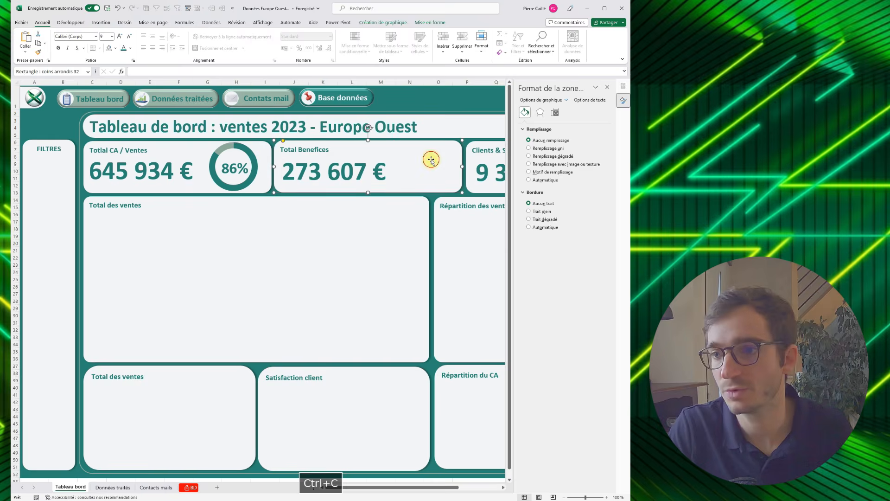
key("ctrl+v")
left_click_drag(323, 142, 447, 140)
- Change the Total Benefices doughnut's data source to cells E38:E39 of the "Données traités" sheet
left_click(366, 23)
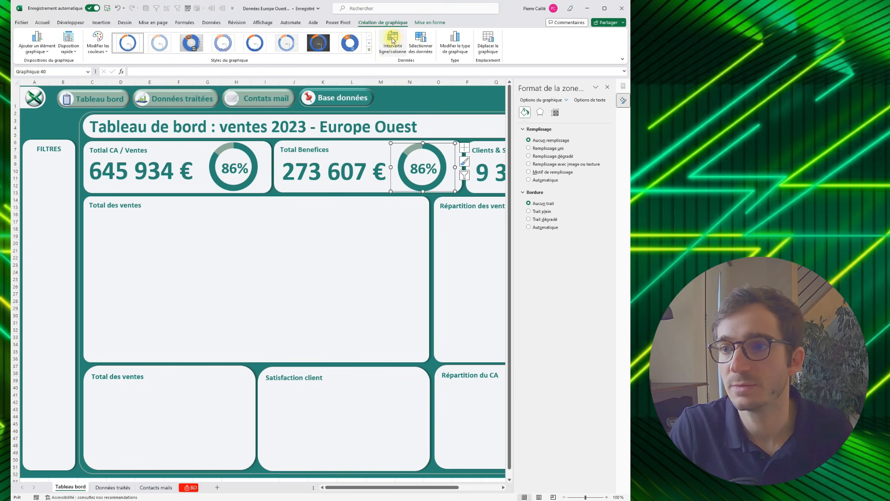
left_click(418, 50)
left_click_drag(248, 373, 249, 380)
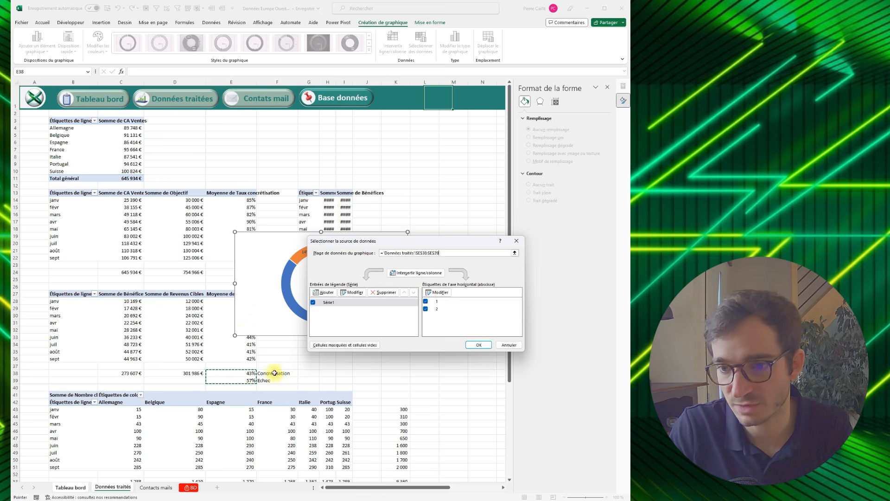
left_click(475, 346)
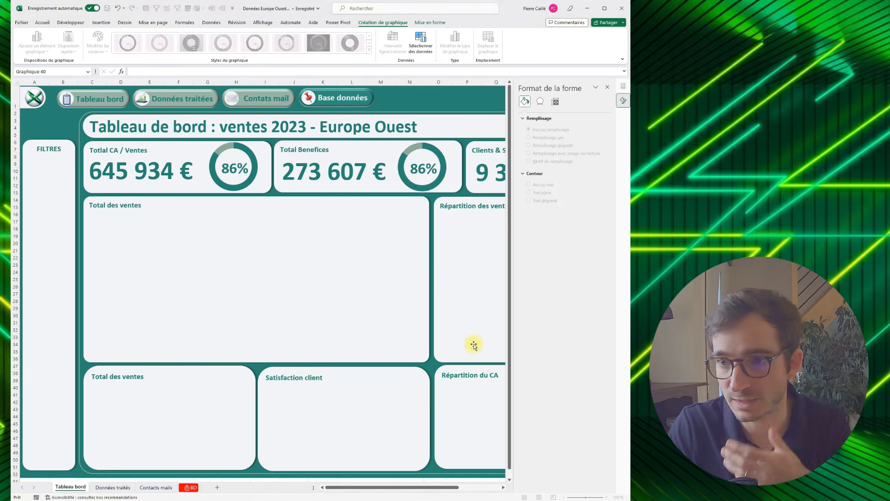
- Remove the border of the Total Benefices doughnut series and fill its Echec segment with the recently used grey-green
left_click(401, 165)
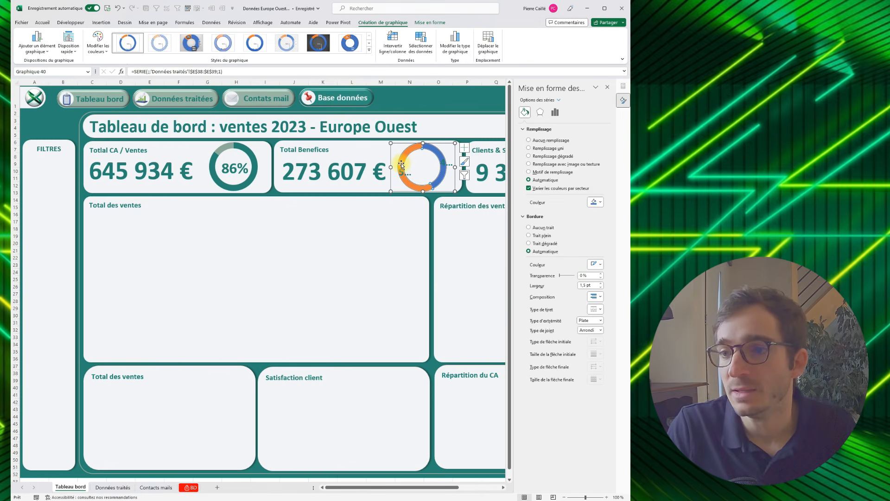
left_click(529, 227)
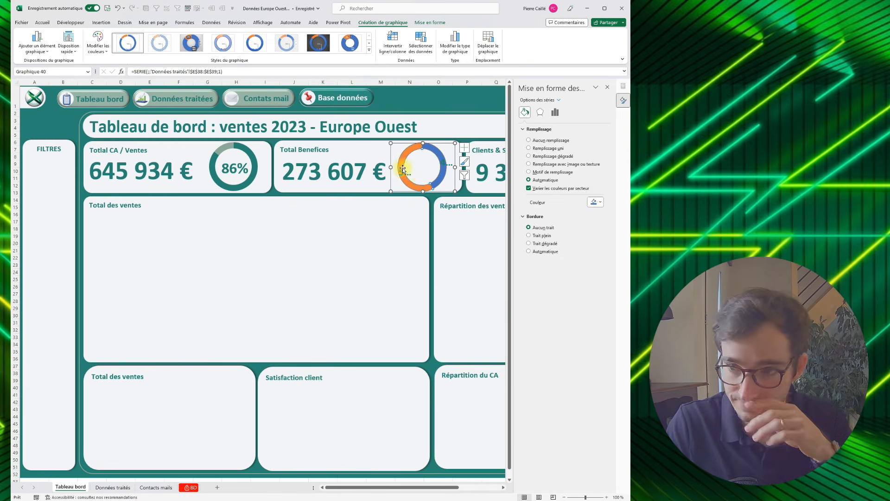
left_click(405, 152)
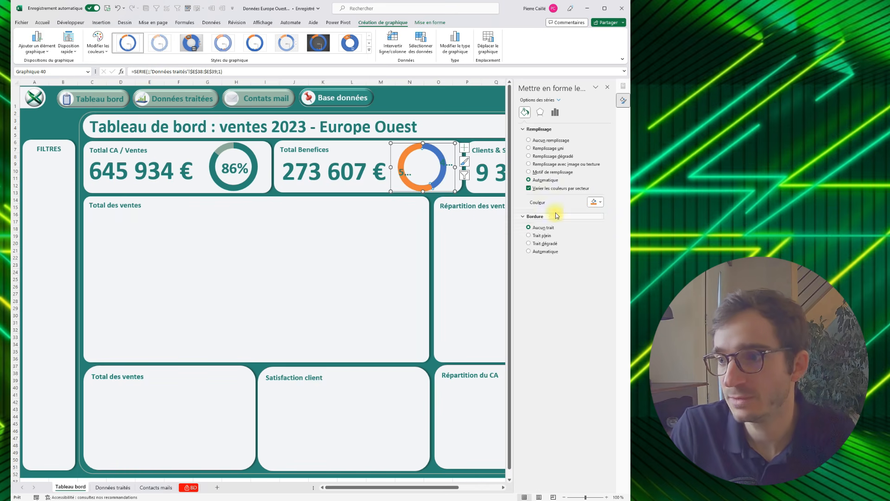
left_click(599, 202)
left_click(567, 290)
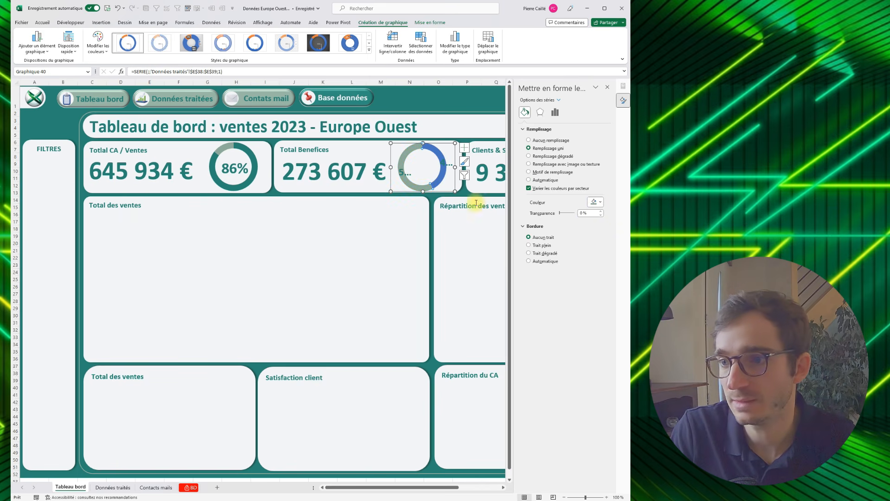
- Fill the remaining blue segment of the Total Benefices doughnut with the recently used dark teal
left_click(529, 180)
left_click(595, 202)
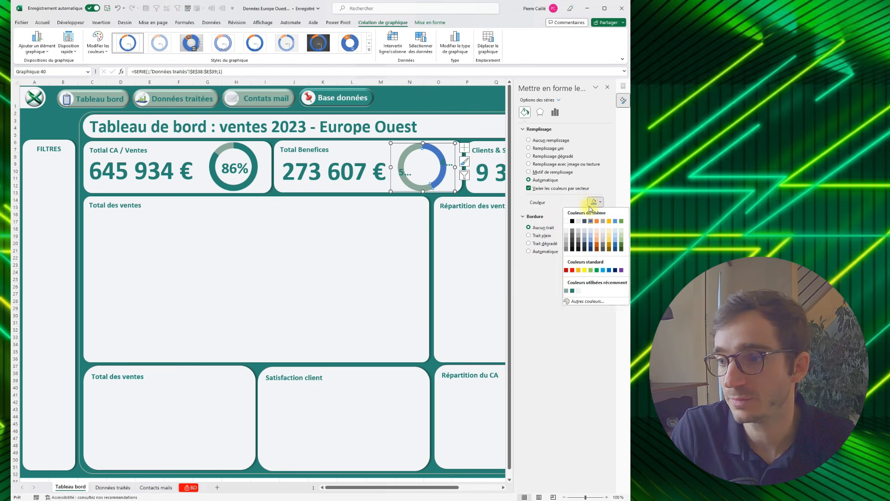
left_click(572, 291)
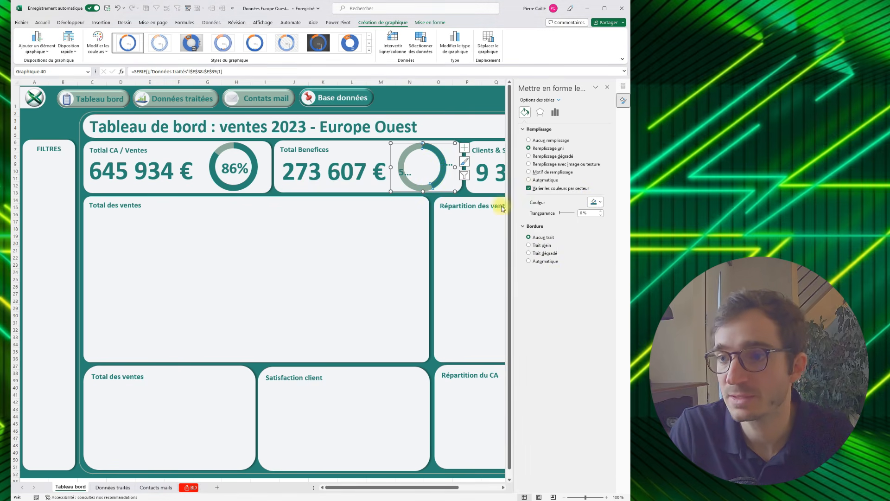
- Delete the Echec segment's label from the Total Benefices doughnut and move the remaining percentage label into the ring's centre
left_click(403, 174)
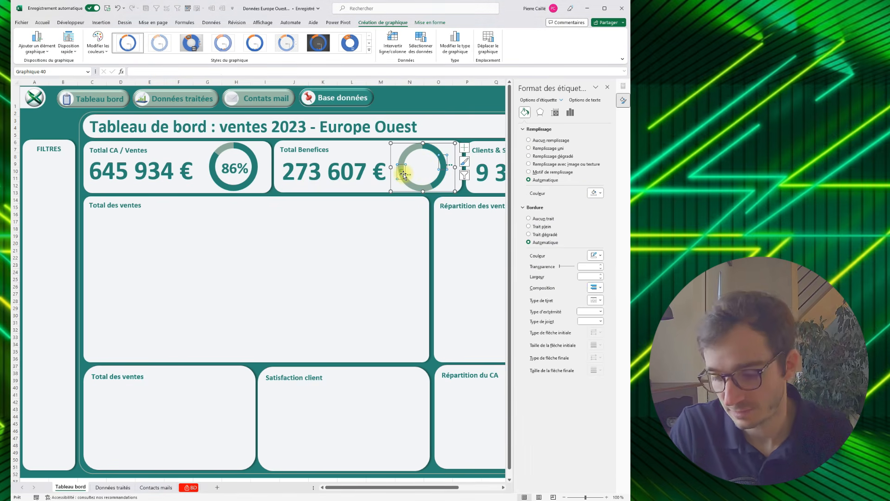
key("Delete")
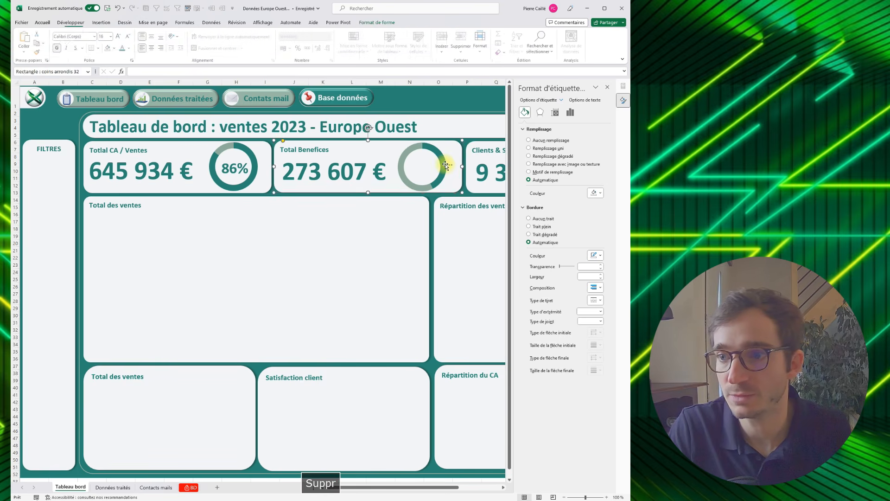
left_click(442, 165)
mouse_move(441, 165)
left_mouse_down()
mouse_move(408, 170)
mouse_move(439, 170)
left_mouse_up()
- Enlarge the Total Benefices doughnut's percentage label to match the first doughnut's label, and recentre it inside the ring
left_click(42, 22)
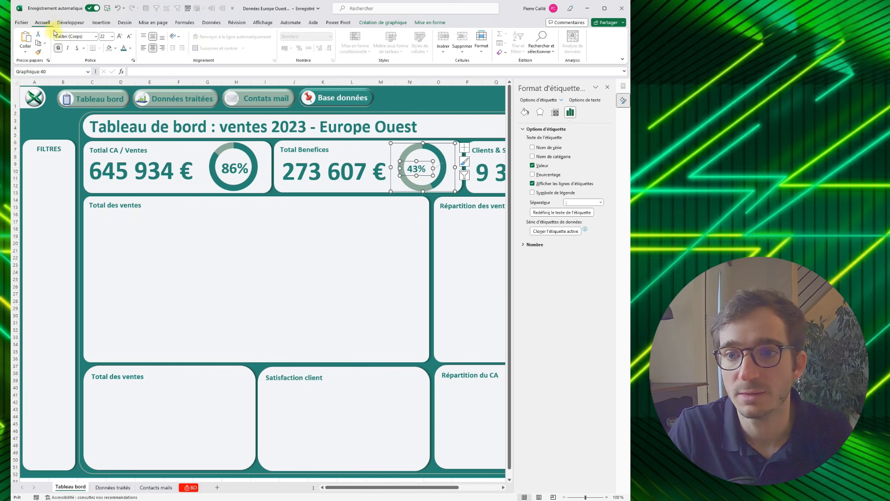
left_click(237, 170)
left_click(416, 169)
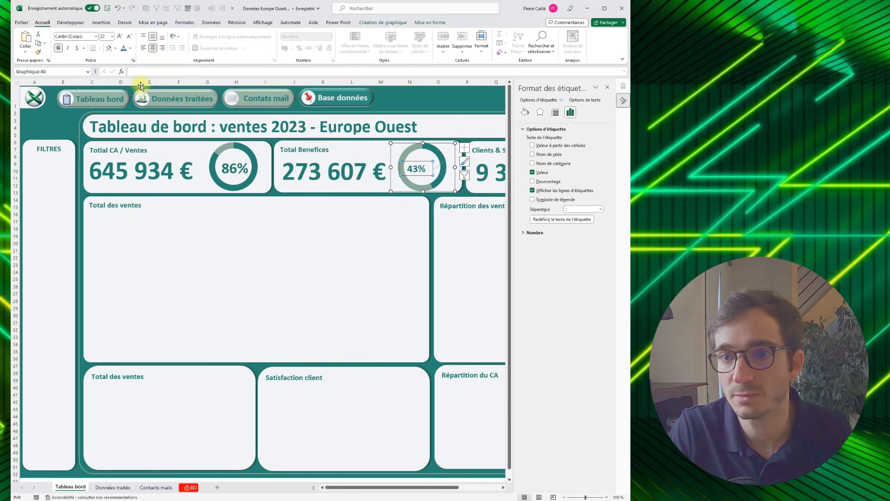
key("Delete")
type("11")
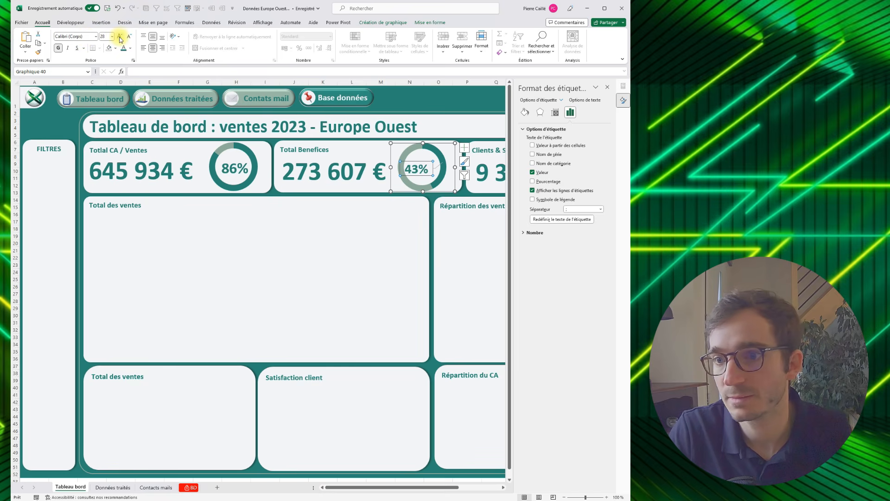
left_click(388, 151)
left_click(417, 166)
left_click(419, 163)
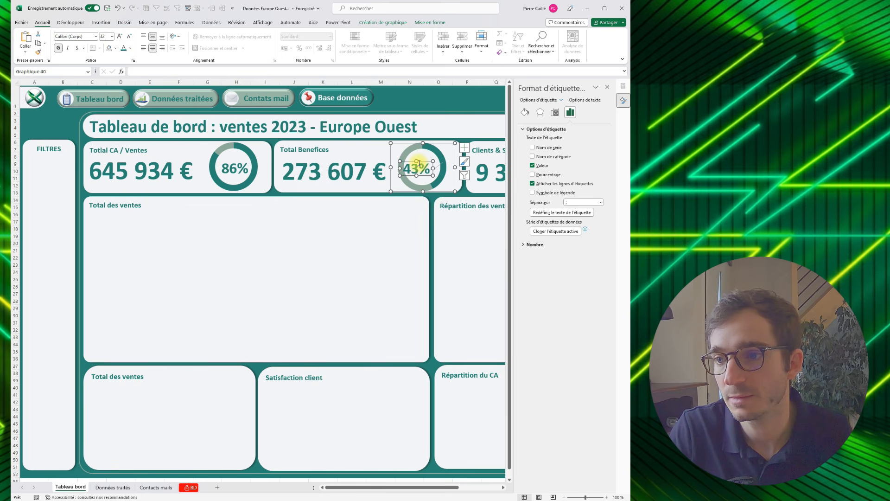
left_click_drag(421, 161, 425, 161)
- Copy the Total Benefices doughnut into the Clients & Satisfation panel, placing it beside the client total
left_click_drag(373, 487, 408, 487)
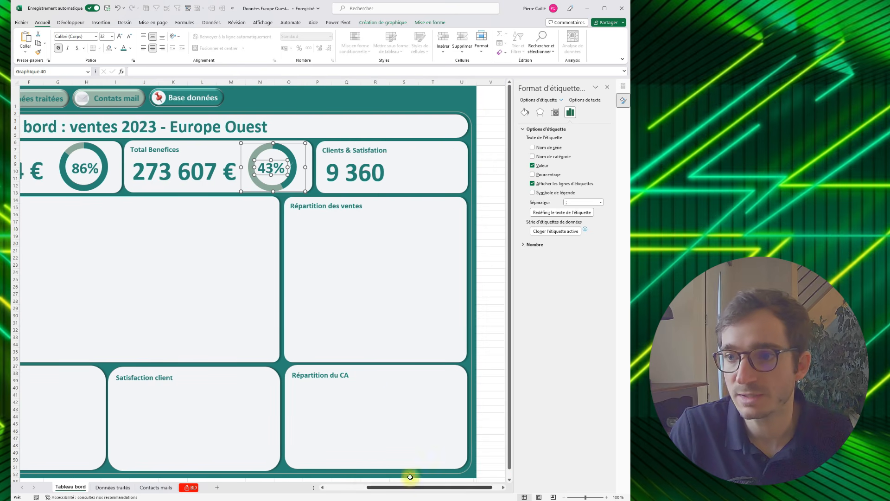
left_click(241, 147)
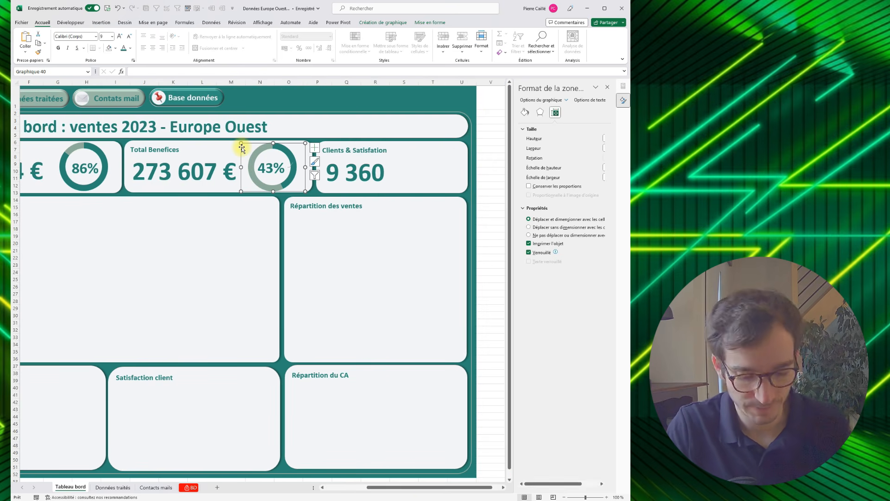
key("ctrl+c")
left_click(418, 155)
key("ctrl+v")
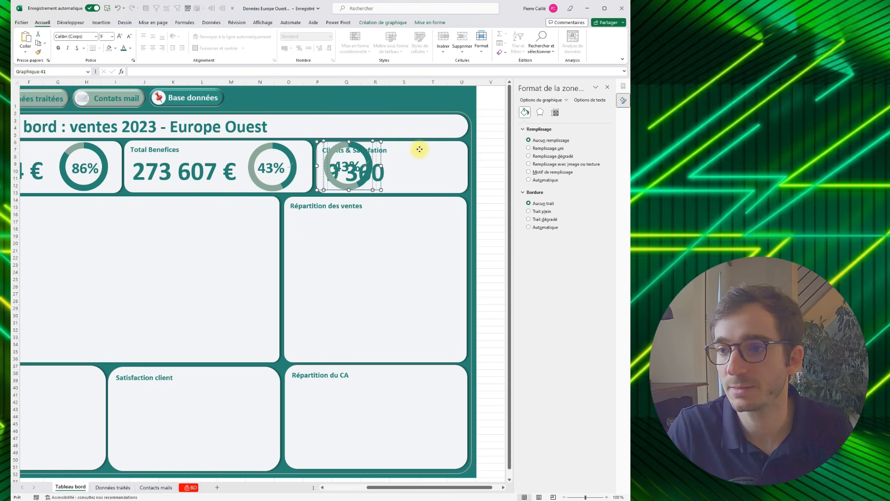
left_click(378, 148)
left_click_drag(380, 151, 444, 158)
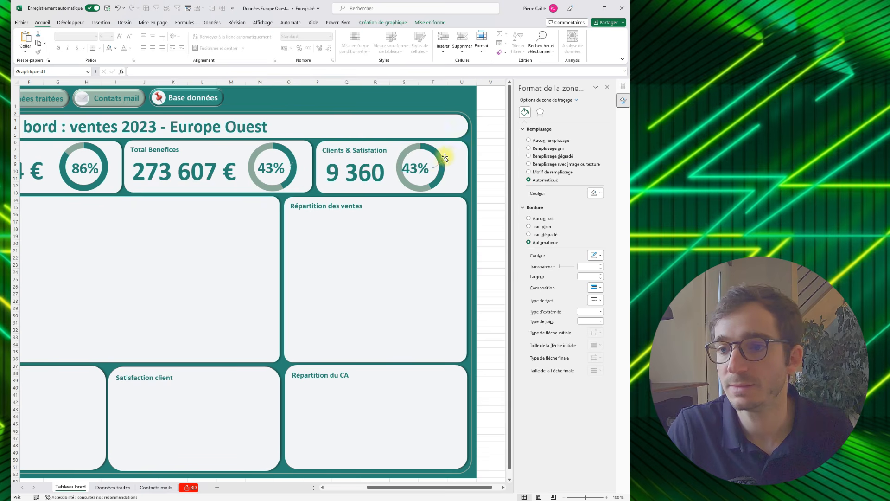
- Change the Clients & Satisfation doughnut's data source to cells K67:K68 of the "Données traités" sheet
left_click(414, 168)
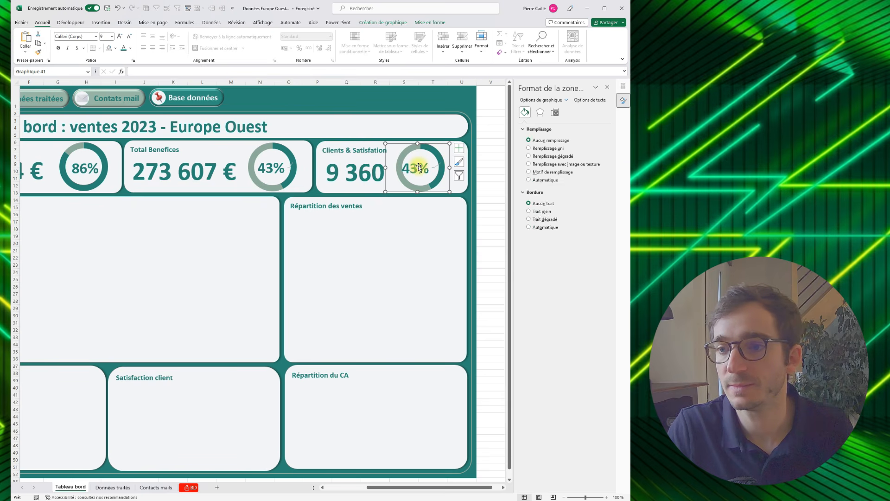
left_click(395, 23)
left_click(420, 44)
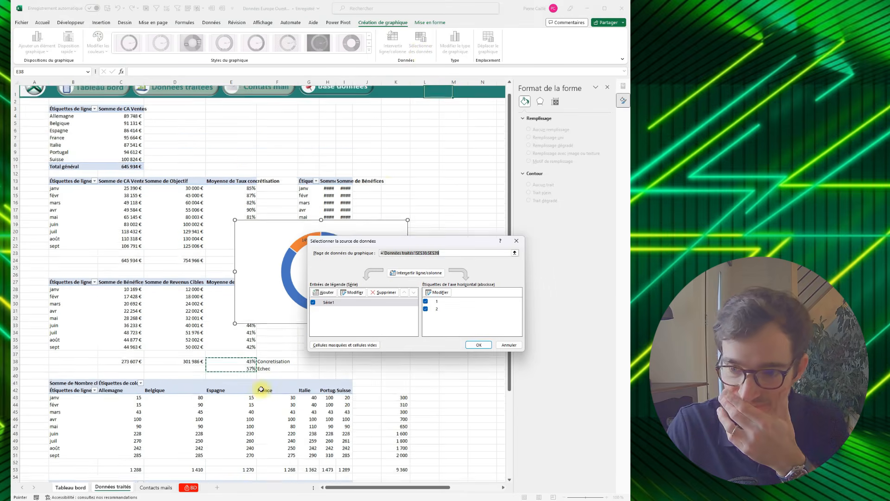
scroll(261, 389, "down", 7)
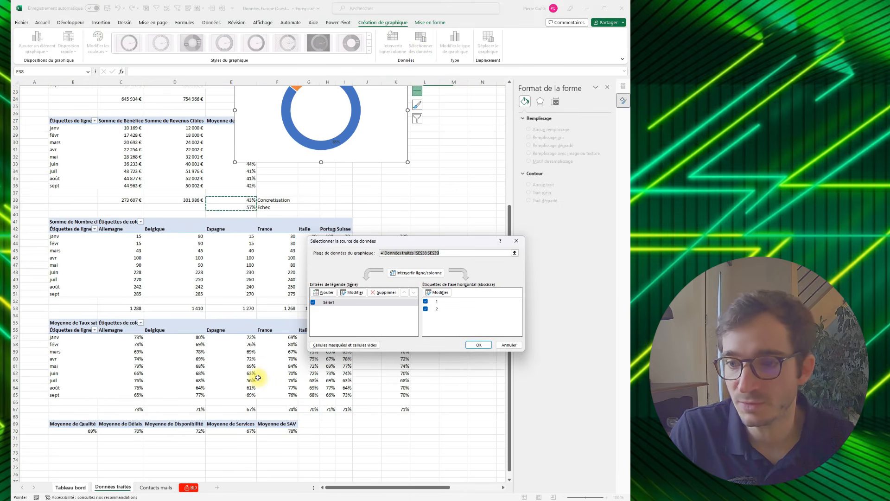
scroll(262, 377, "up", 6)
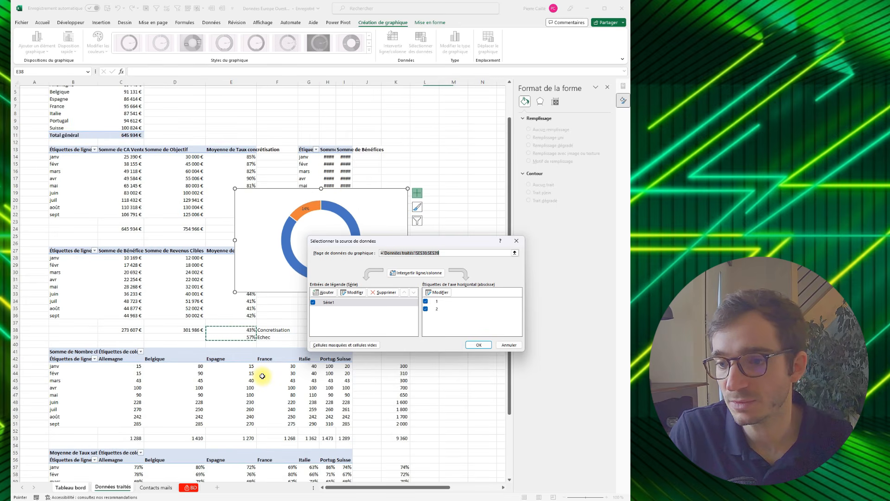
scroll(262, 376, "down", 6)
left_click(395, 411)
left_click_drag(395, 411, 395, 415)
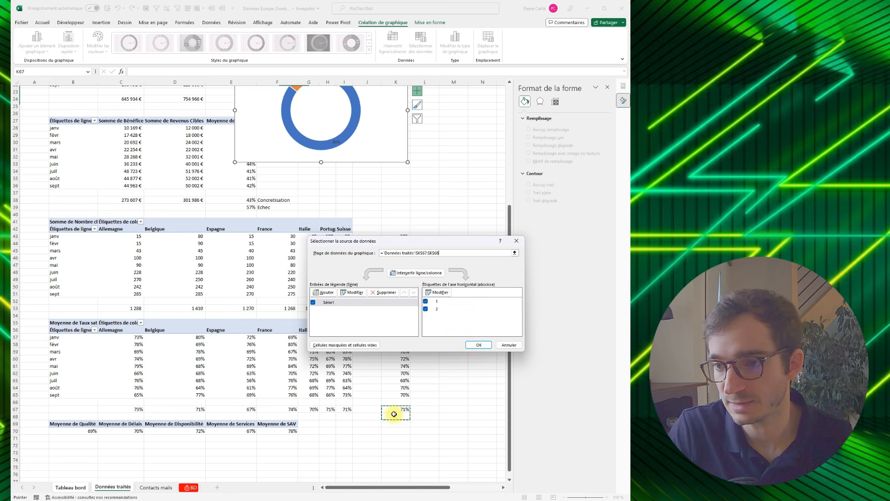
left_click(479, 347)
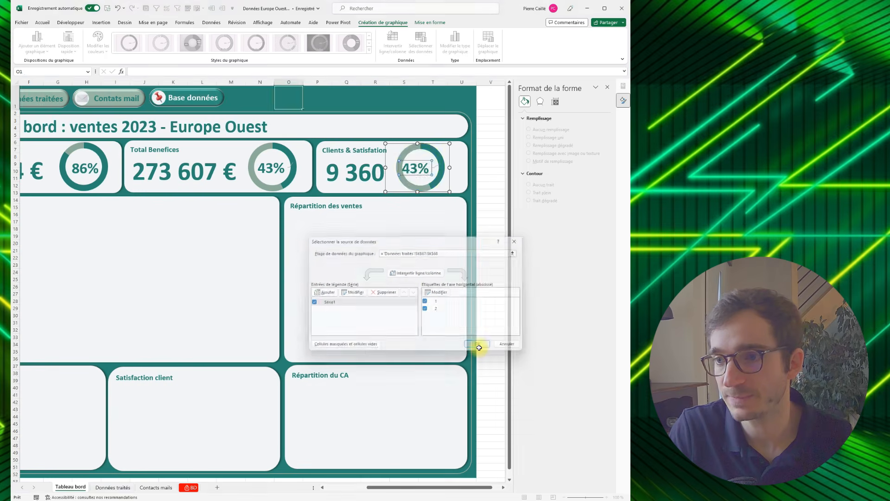
- On the "Données traités" sheet, replace the Concretisation label in cell F38 with "Marge"
left_click(120, 488)
left_click(399, 415)
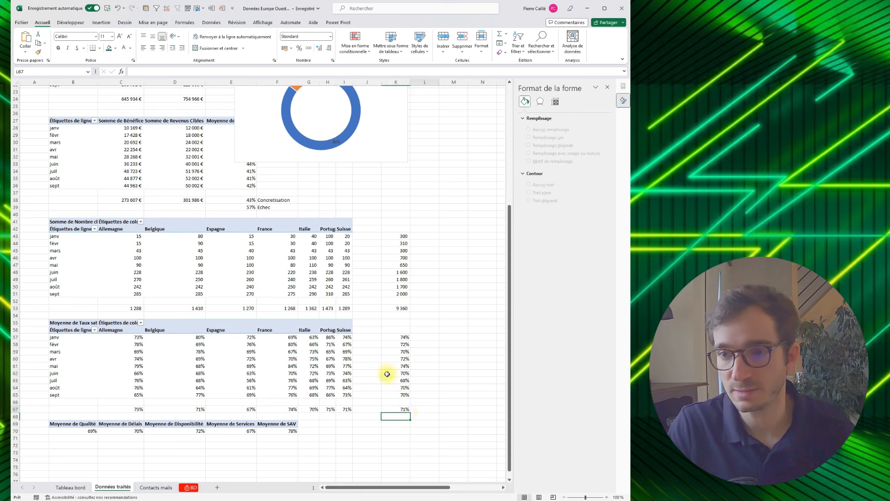
left_click(284, 201)
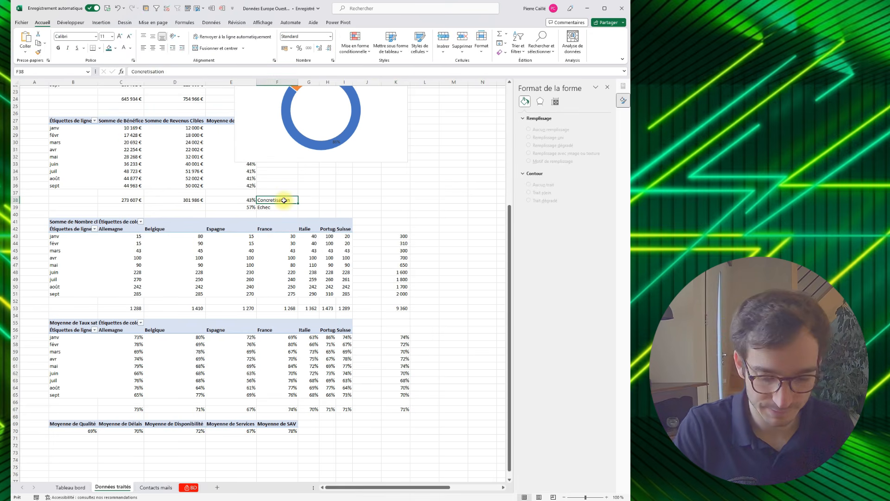
type("Marge")
key("Return")
- Enter the labels "Satisfaction général" in cell L67 and "Insatisfaction" in cell L68
left_click(425, 409)
type("Sat")
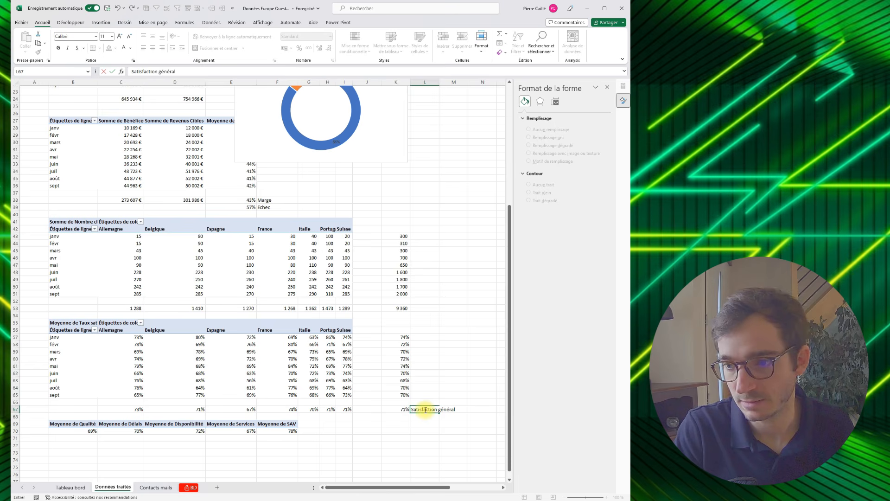
type("isfaction général")
key("Return")
type("In")
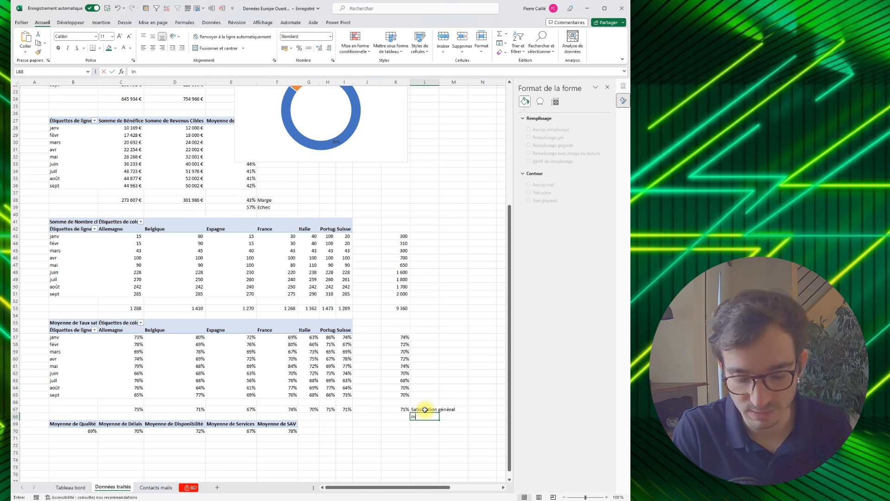
type("sta")
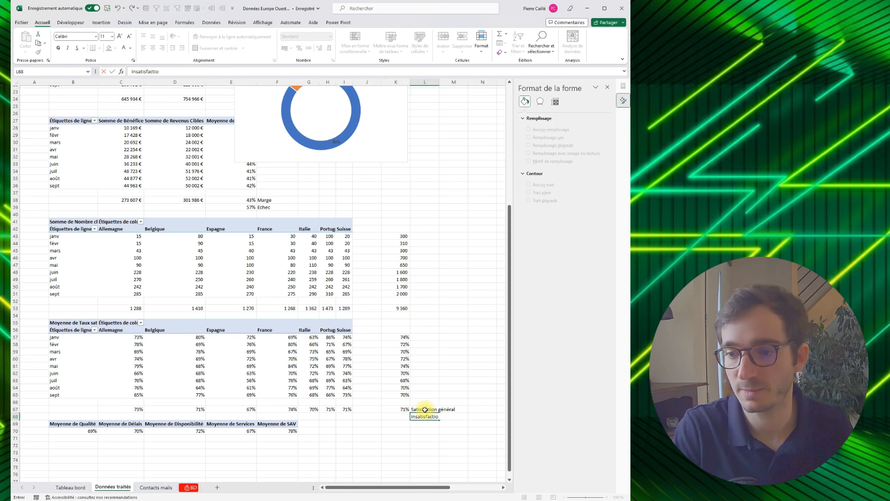
type("n")
key("Return")
- Calculate the dissatisfaction rate in cell K68 with the formula =1-K67
key("Left")
key("Up")
type("=")
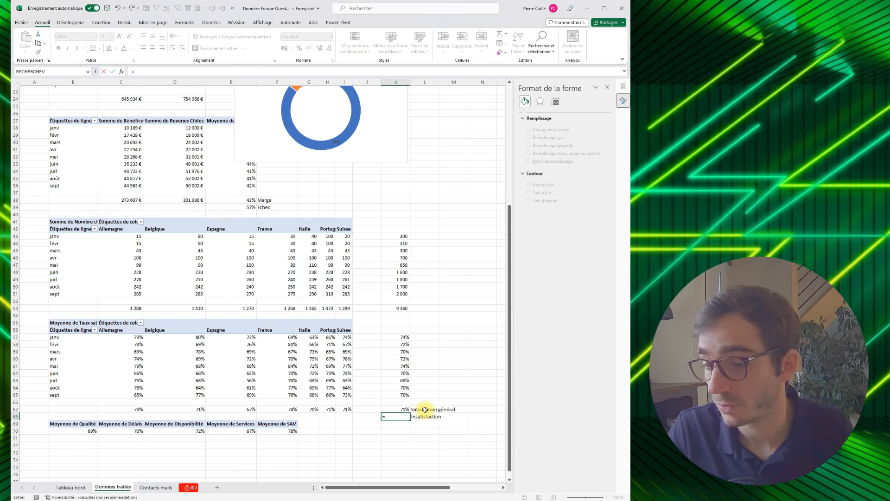
type("1-")
key("Up")
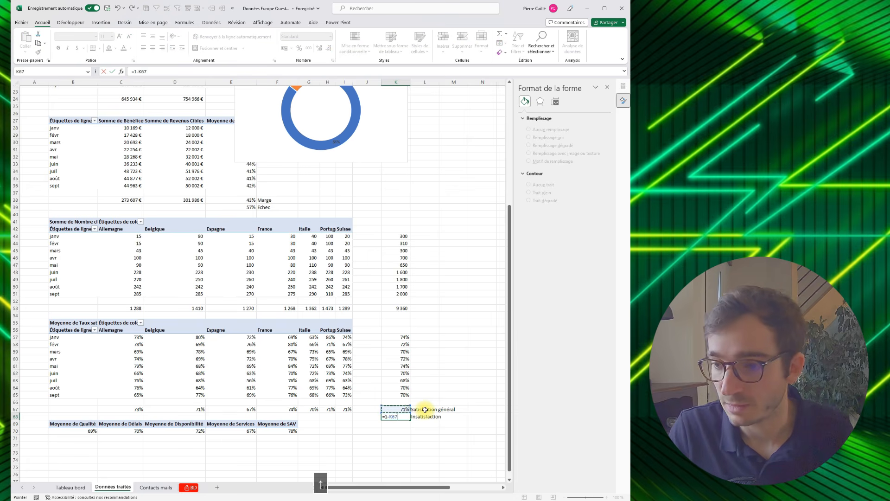
key("Return")
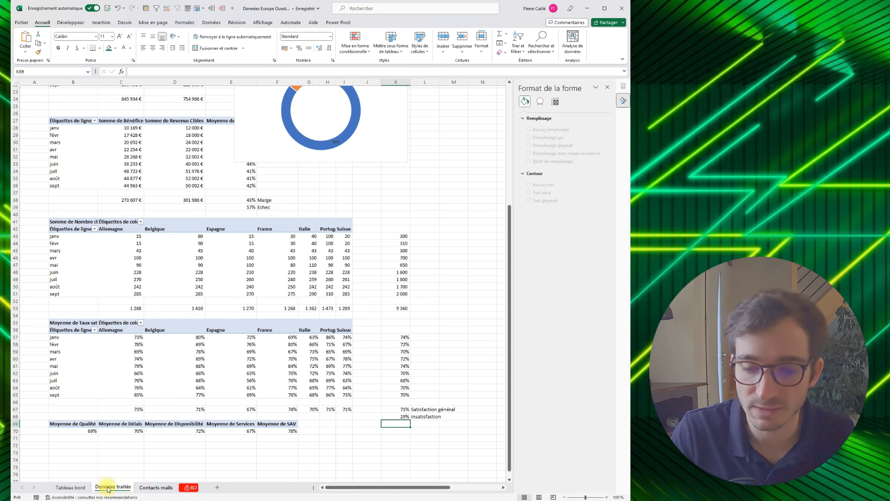
- Return to the "Tableau bord" sheet and remove the border of the Clients & Satisfation doughnut series
left_click(59, 489)
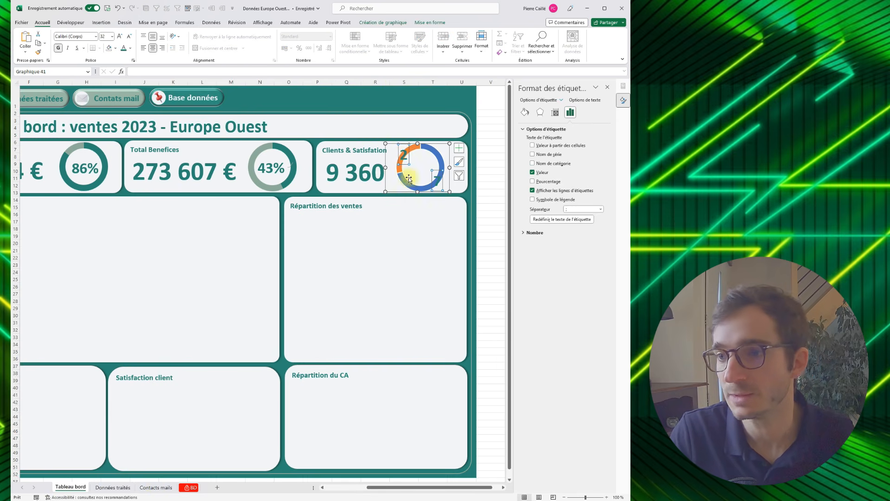
left_click(403, 153)
left_click(417, 151)
left_click(417, 151)
left_click(525, 112)
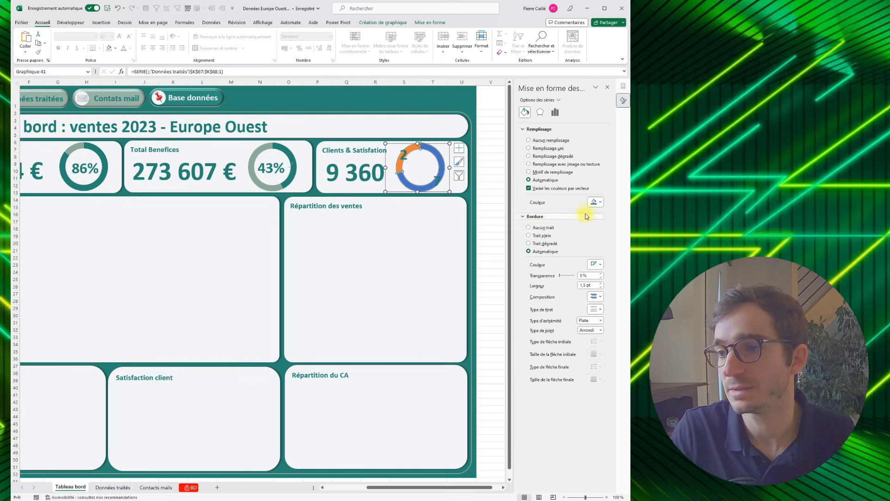
left_click(537, 227)
- Fill the whole Clients & Satisfation doughnut series with the recently used dark teal
left_click(432, 155)
left_click(435, 154)
left_click(596, 202)
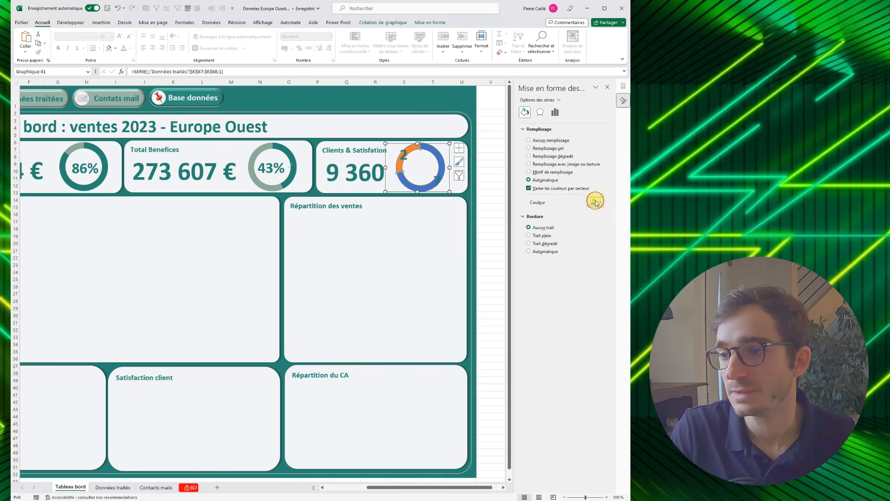
left_click(566, 291)
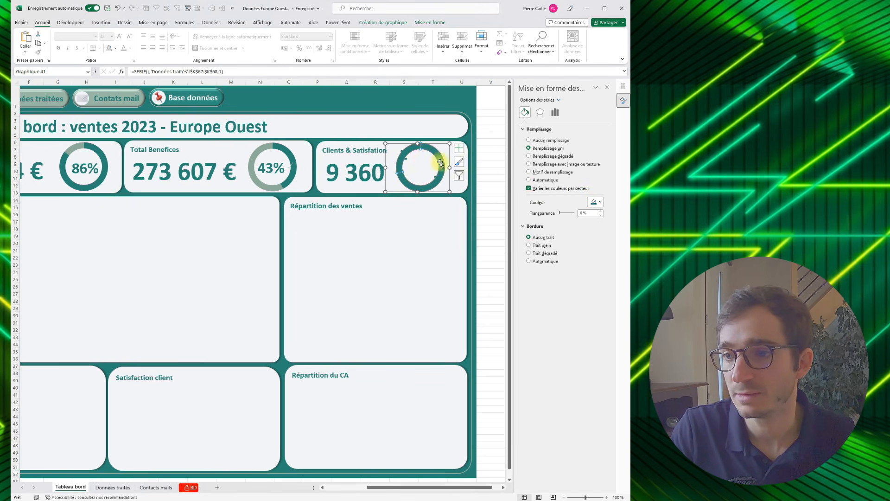
- Fill the whole Clients & Satisfation doughnut series with standard yellow and select its smaller Insatisfaction segment
left_click(413, 152)
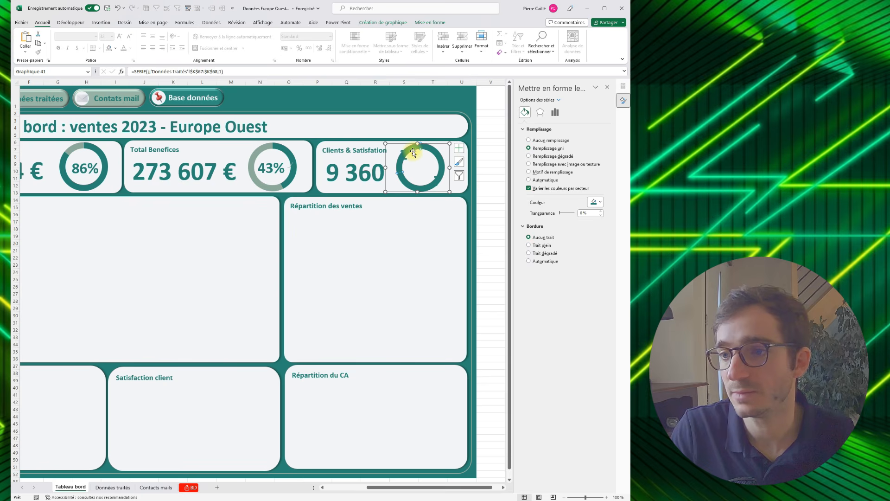
left_click(436, 158)
left_click(439, 157)
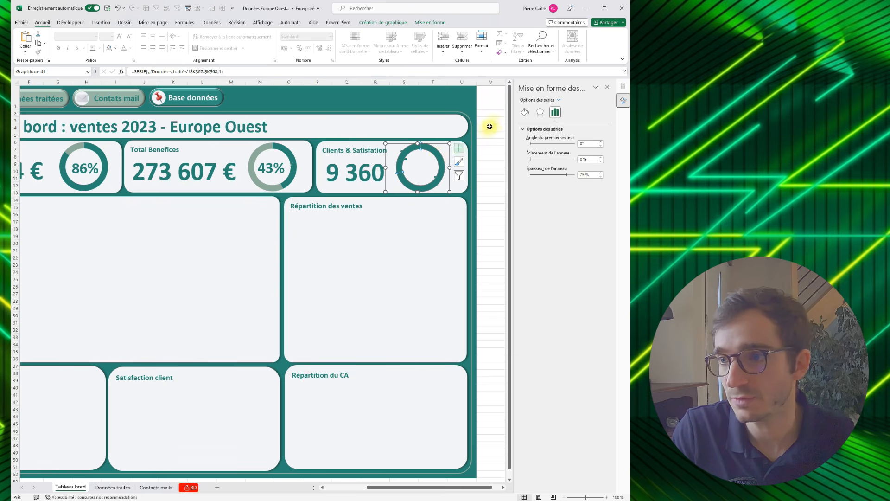
left_click(525, 111)
left_click(601, 202)
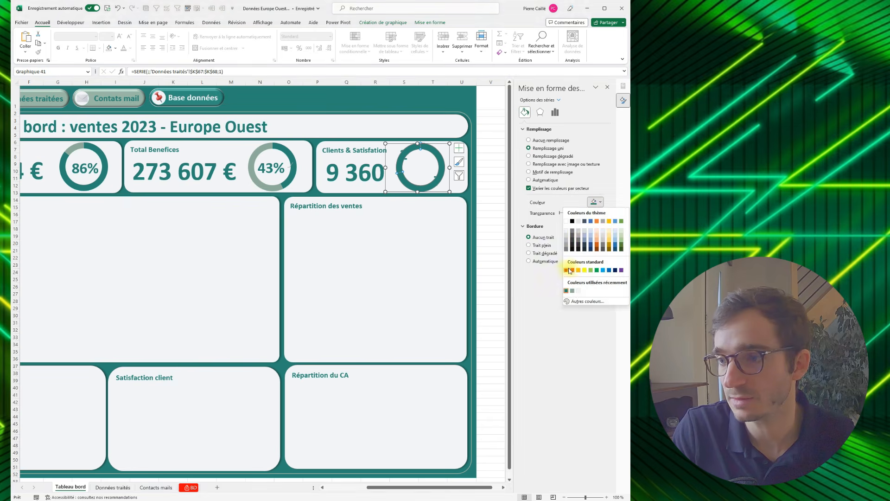
left_click(583, 272)
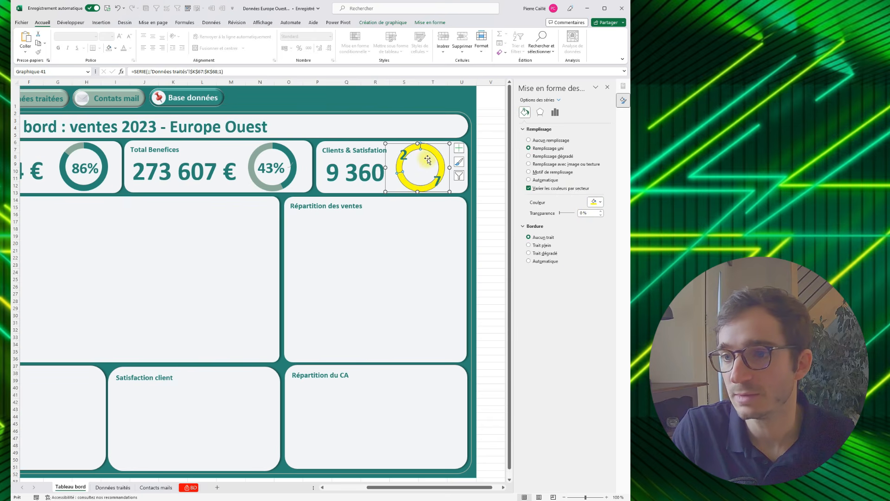
left_click(410, 151)
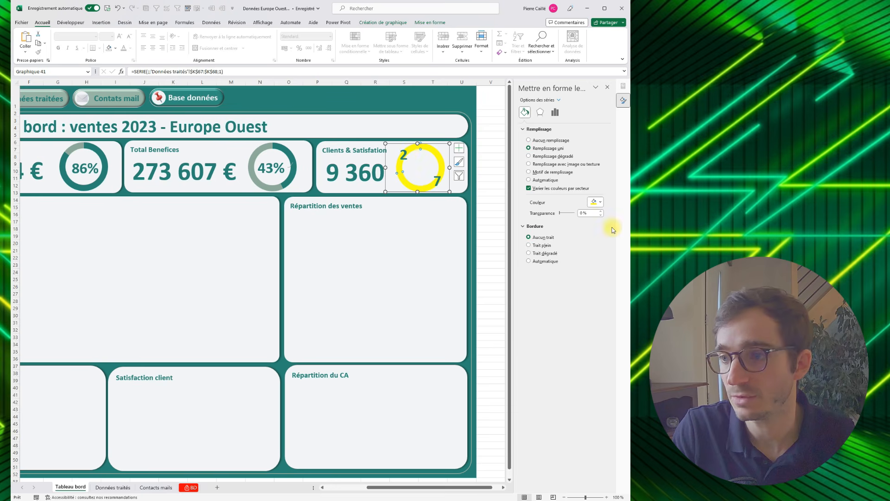
- Fill the smaller segment of the Clients & Satisfation doughnut with the recently used grey-green and the larger segment with dark teal
left_click(602, 203)
left_click(573, 291)
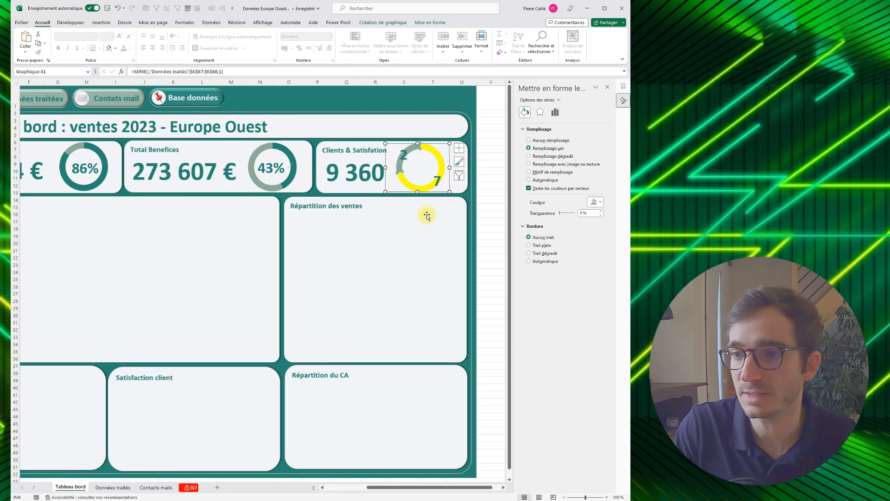
left_click(437, 167)
left_click(442, 165)
left_click(442, 165)
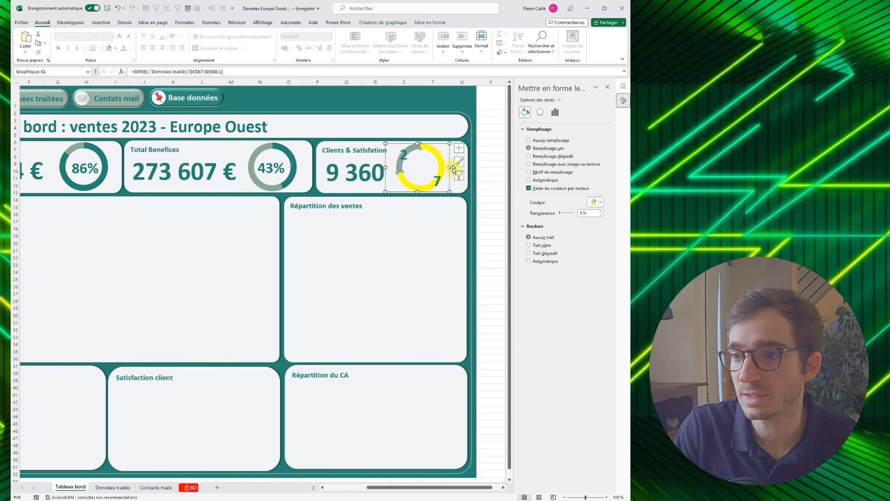
left_click(595, 202)
left_click(574, 290)
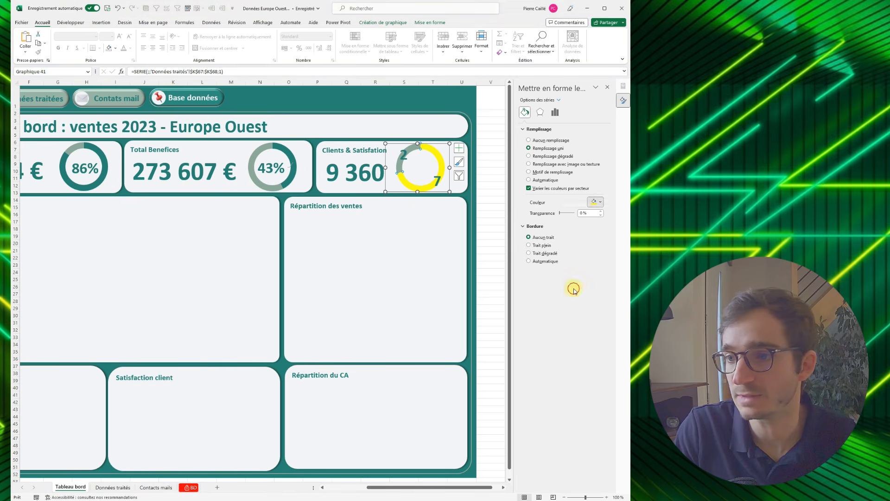
- Centre the satisfaction percentage label inside the Clients & Satisfation doughnut and delete the smaller segment's label
left_click(436, 181)
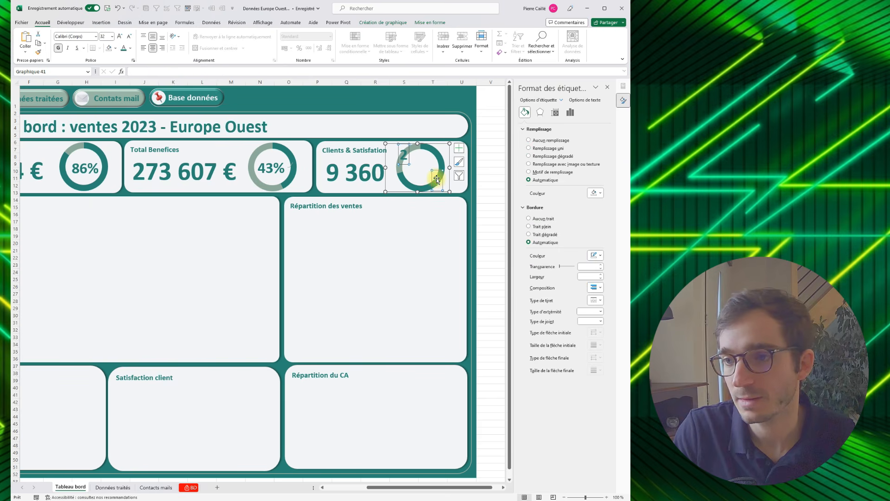
left_click_drag(437, 174, 414, 165)
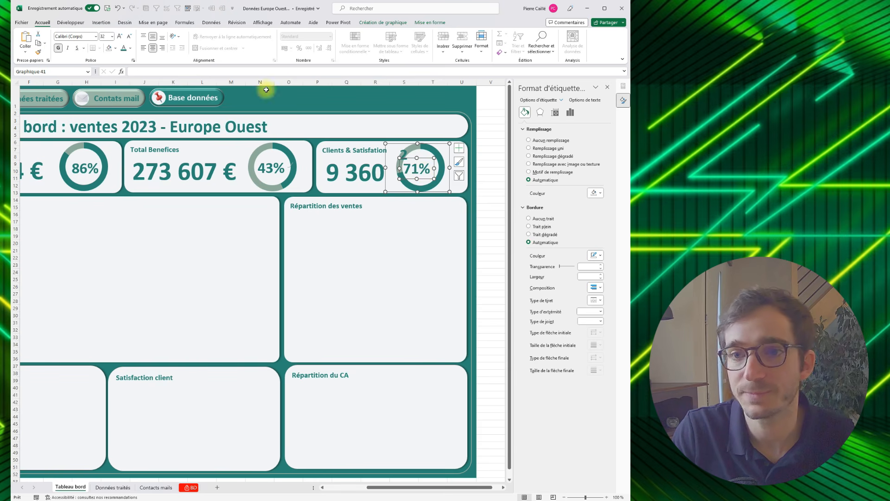
left_click(406, 156)
key("Delete")
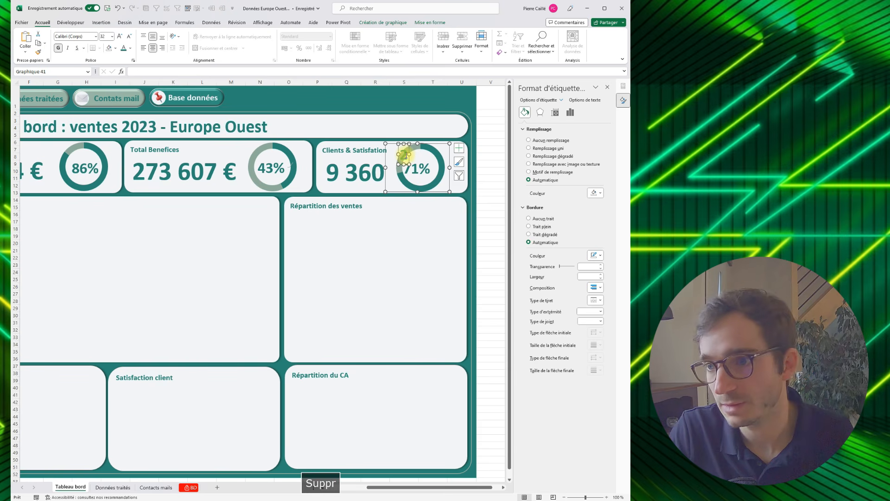
left_click(398, 116)
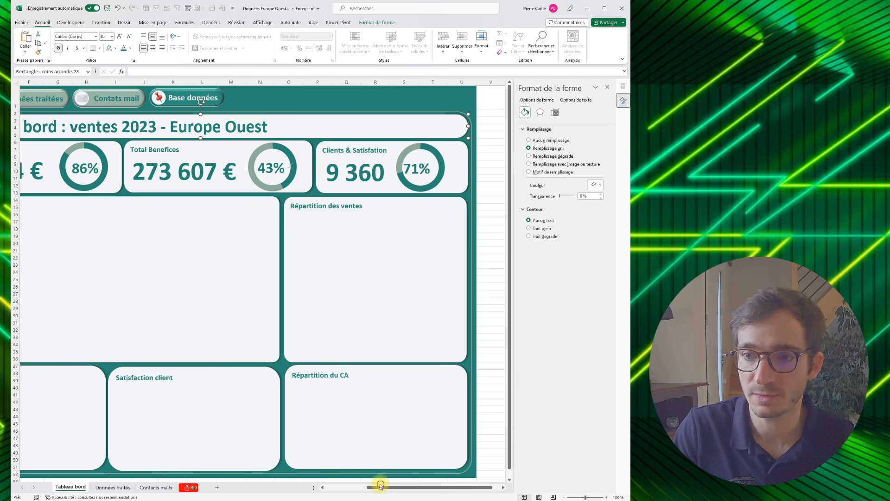
- On the "Données traités" sheet, insert a 3D clustered column pivot chart from the monthly sales and target data in B13:D22
left_click(346, 486)
left_click_drag(351, 487, 353, 487)
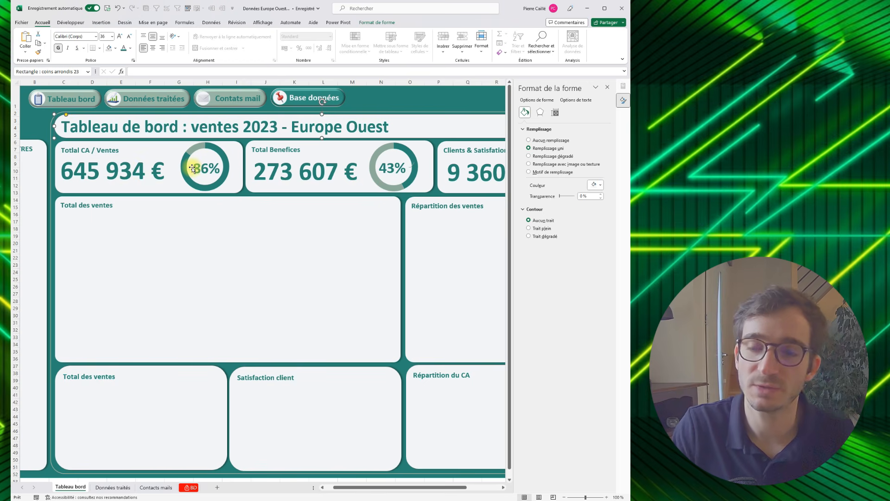
left_click(158, 248)
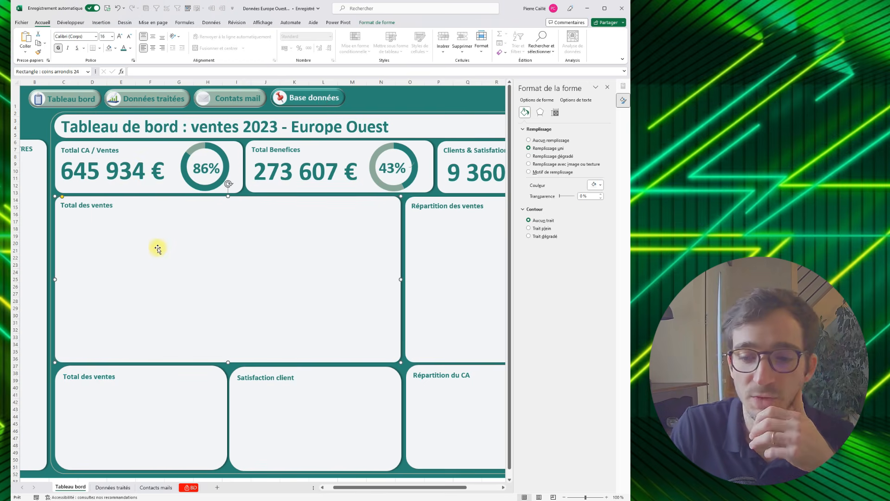
left_click(113, 487)
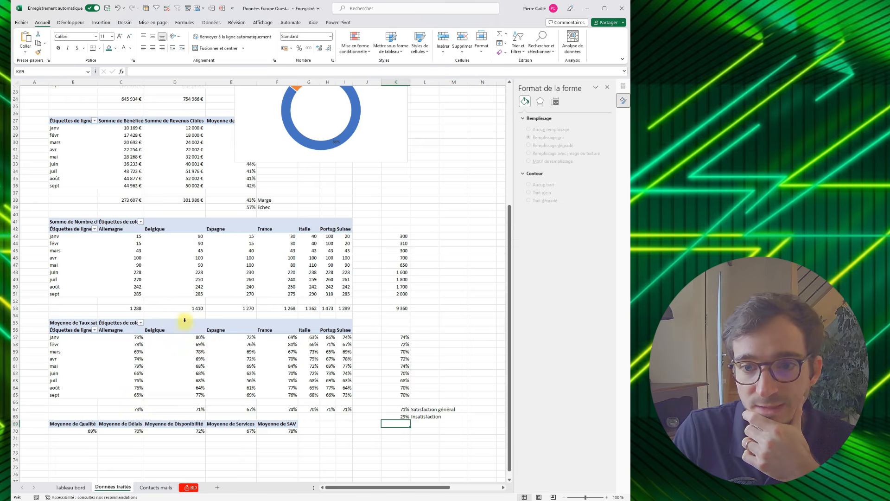
scroll(184, 320, "up", 5)
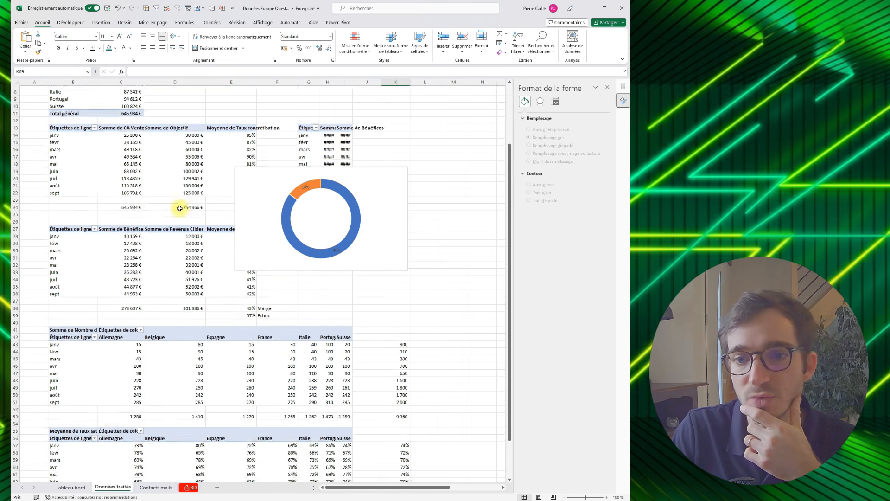
scroll(179, 208, "up", 2)
left_click_drag(54, 171, 167, 235)
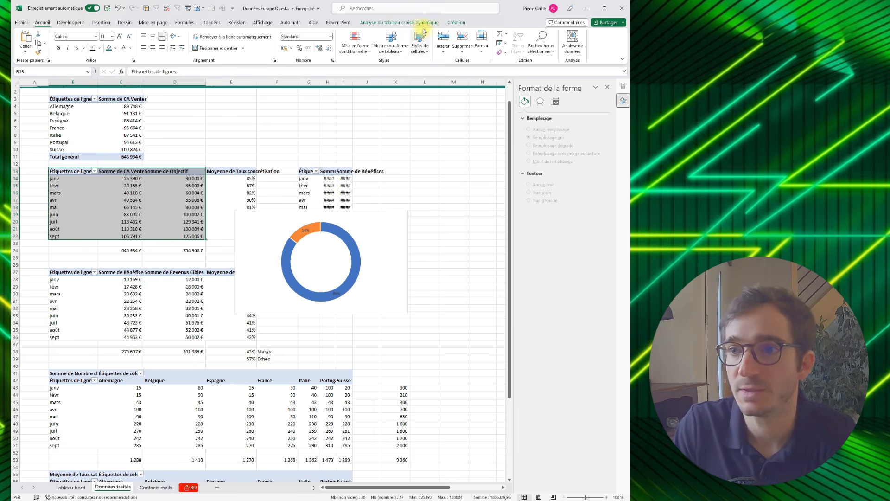
left_click(101, 23)
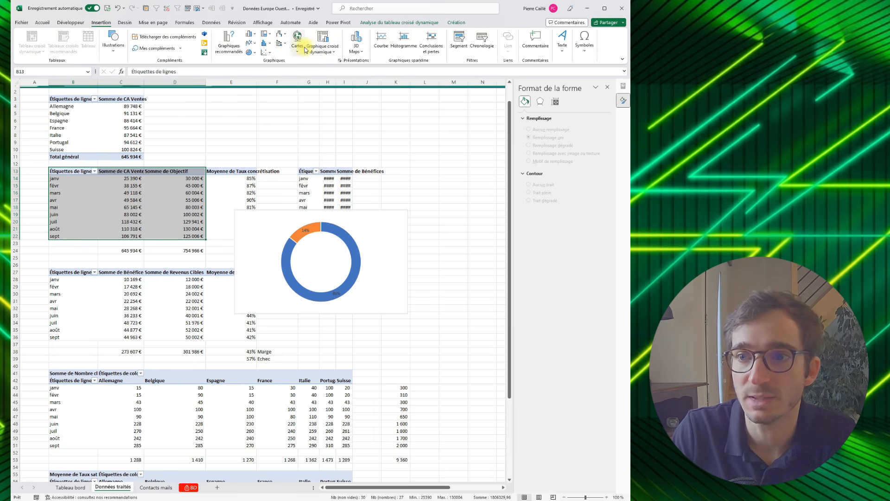
left_click(323, 49)
left_click(325, 63)
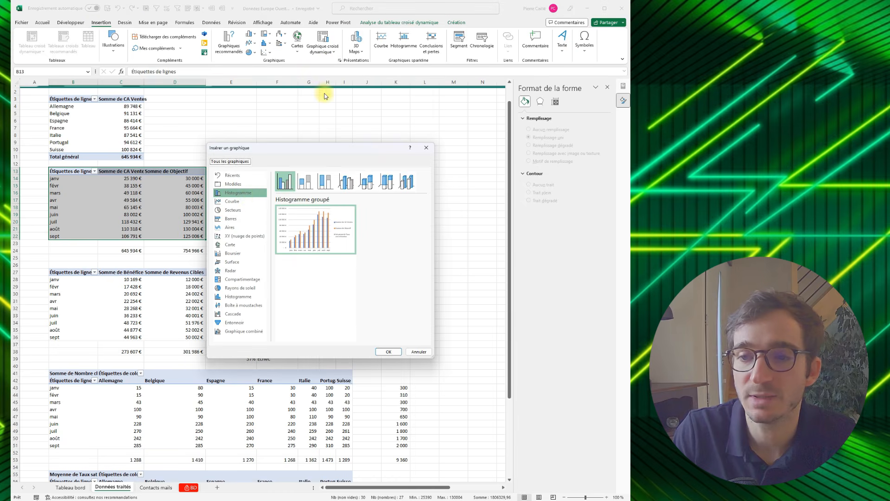
left_click(346, 182)
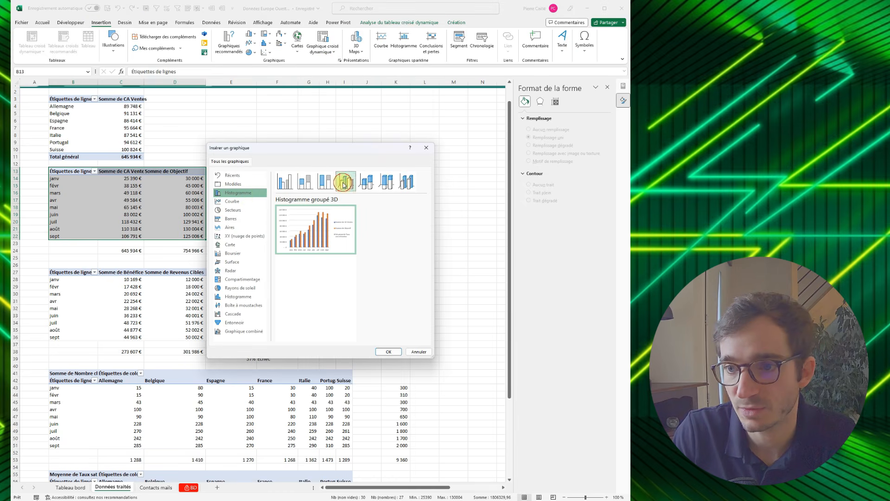
left_click(387, 352)
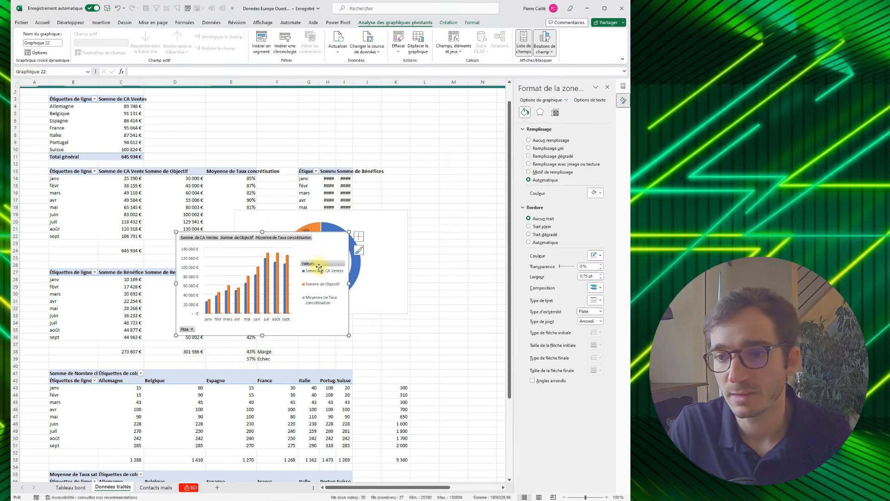
- Move the new column chart to the "Tableau bord" sheet and enlarge it to fill the large "Total des ventes" panel below its title
key("ctrl+x")
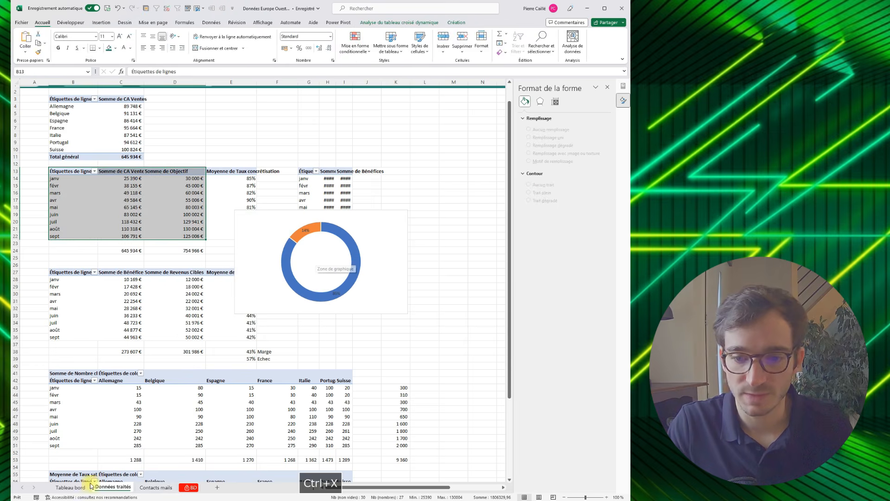
left_click(71, 488)
key("ctrl+v")
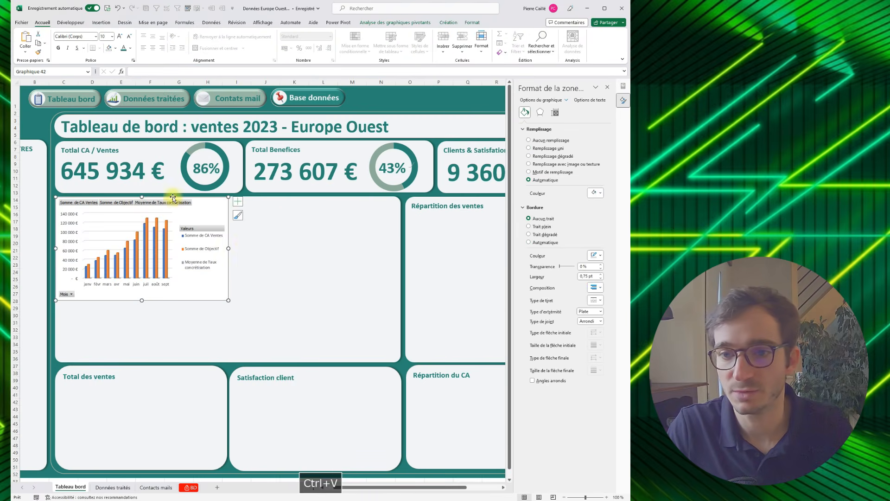
left_click_drag(188, 200, 191, 213)
left_click_drag(233, 315, 392, 359)
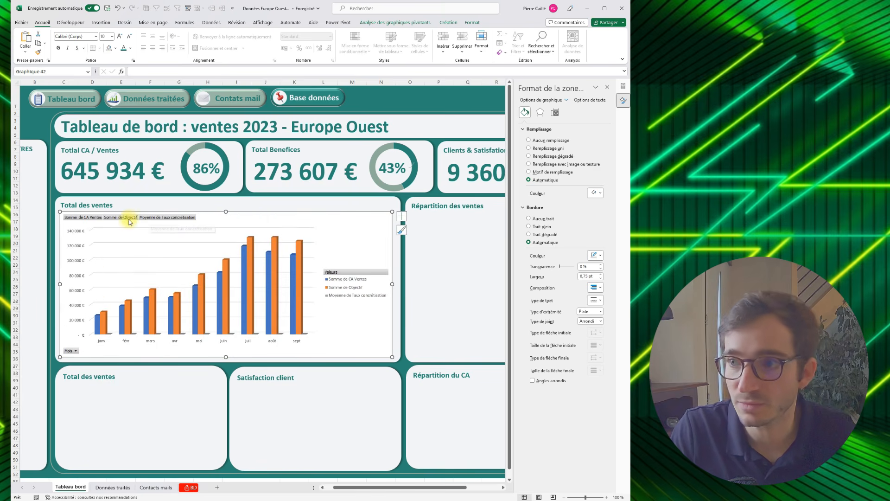
- Hide all field buttons on the "Total des ventes" column chart and remove its legend
left_click(449, 23)
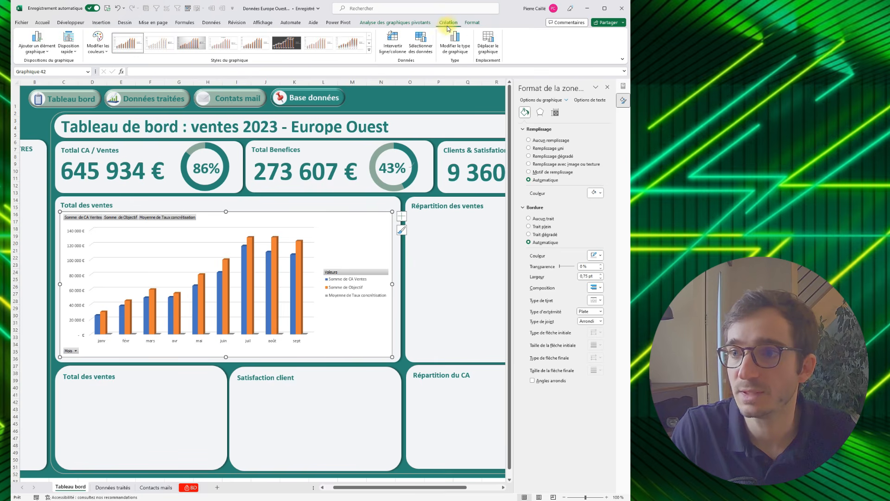
left_click(425, 23)
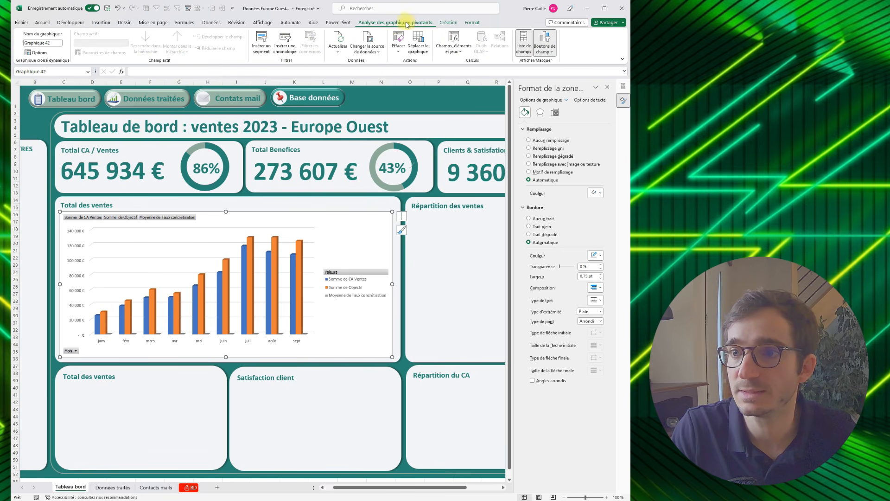
left_click(535, 55)
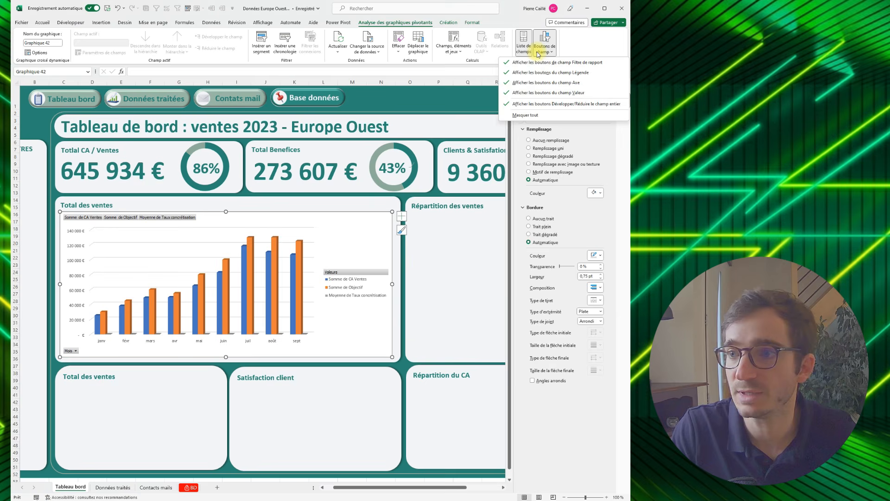
left_click(529, 121)
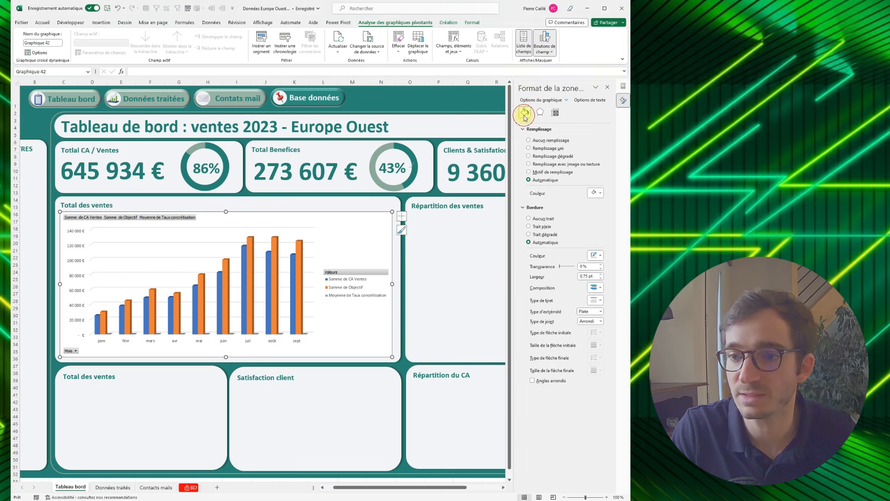
left_click(402, 217)
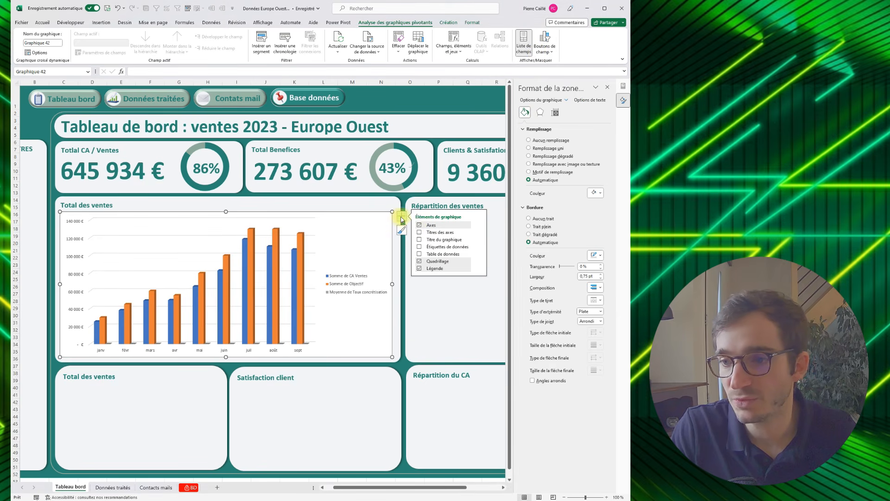
left_click(418, 269)
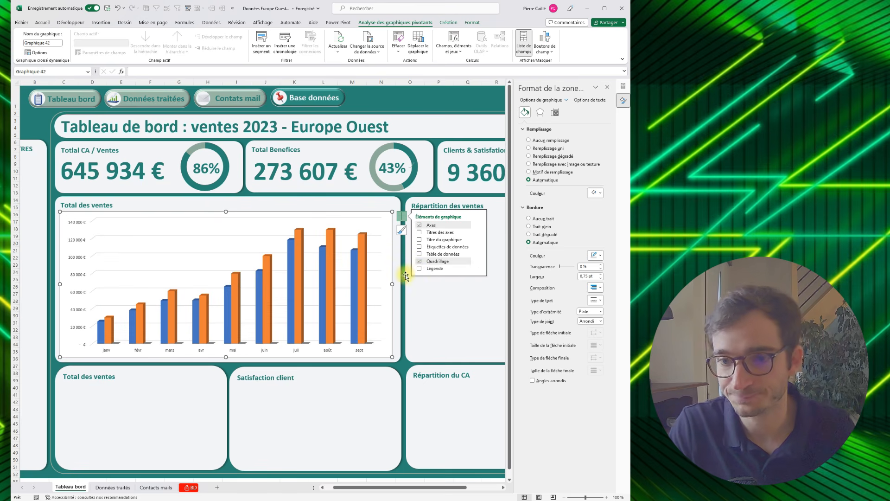
- Show data labels on the "Total des ventes" chart and set its chart area to no fill and no border
left_click(419, 247)
left_click(480, 248)
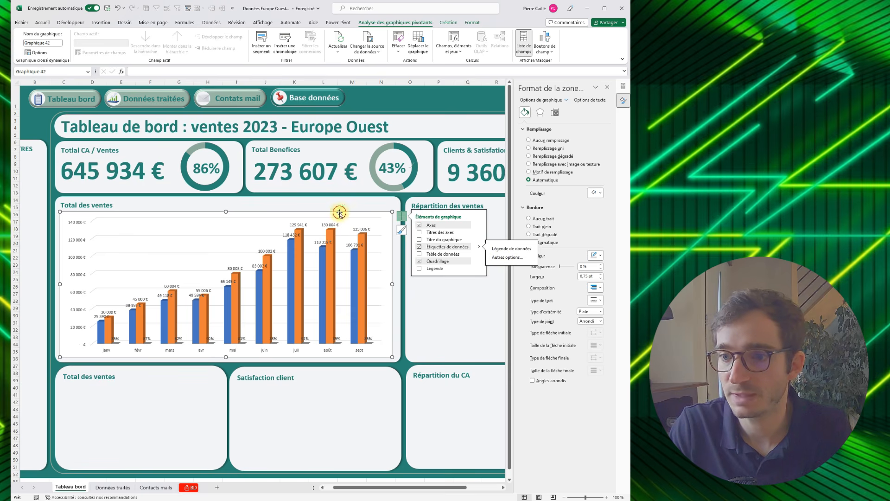
left_click(529, 140)
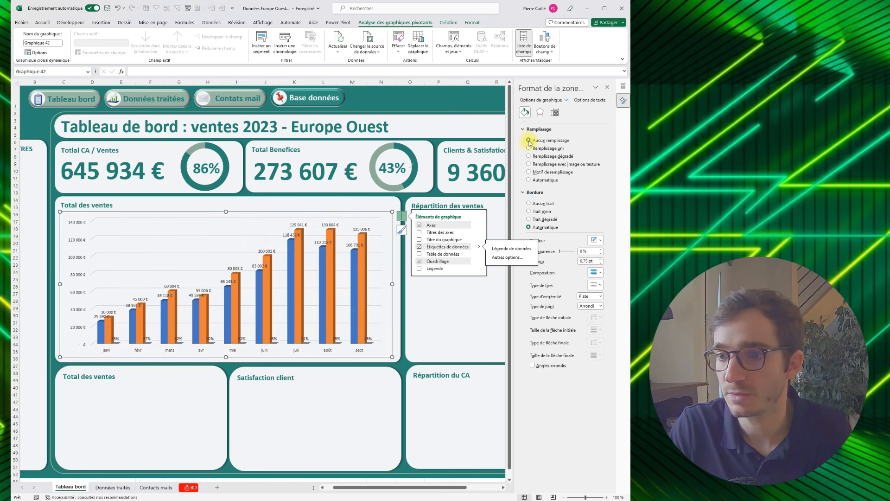
left_click(529, 203)
- Fill the "Somme de Objectif" columns with the recently used grey-green and the "Somme de CA Ventes" columns with dark teal
left_click(363, 241)
left_click(600, 203)
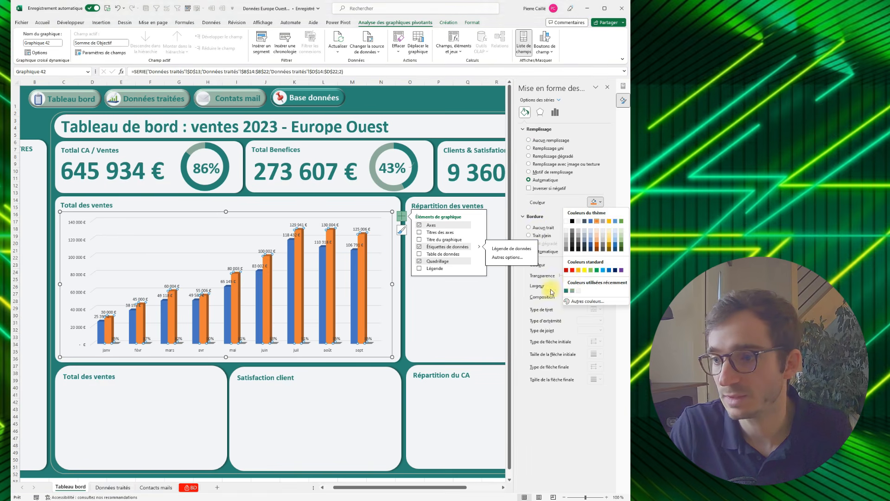
left_click(573, 291)
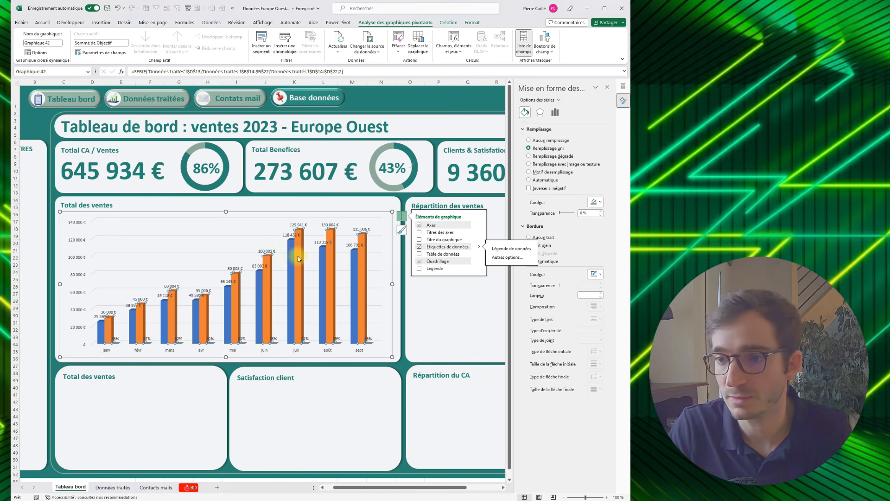
left_click(263, 276)
left_click(601, 203)
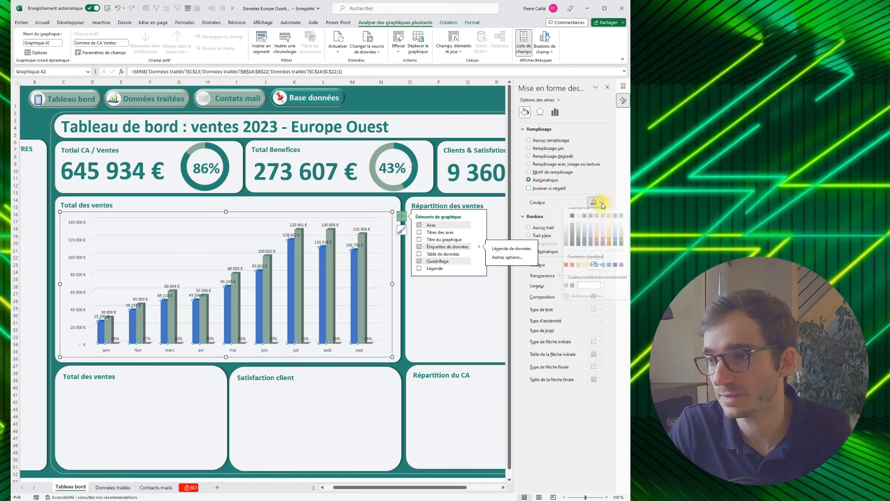
left_click(574, 291)
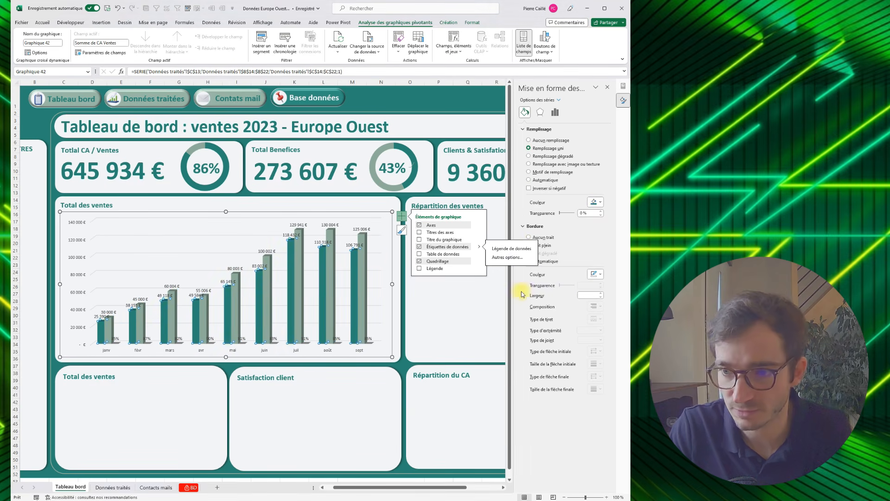
left_click(396, 203)
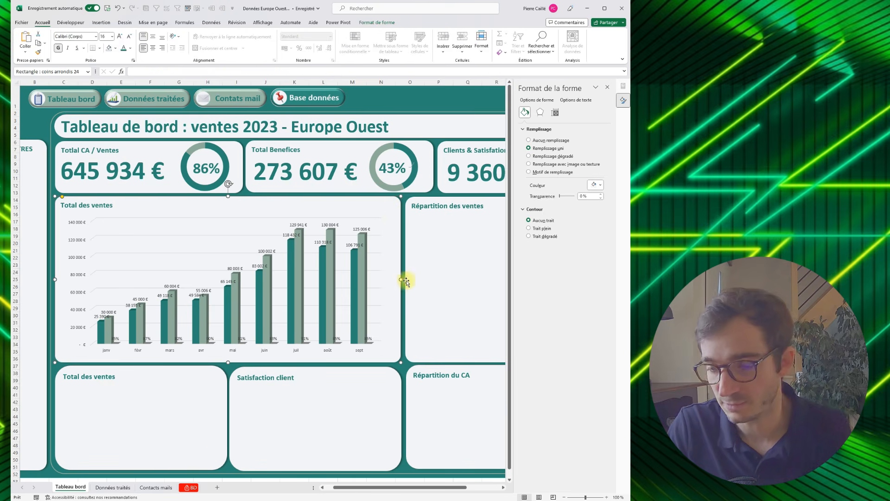
- Switch to the "Données traités" sheet and go to the pivot table of sales by country
left_click(119, 485)
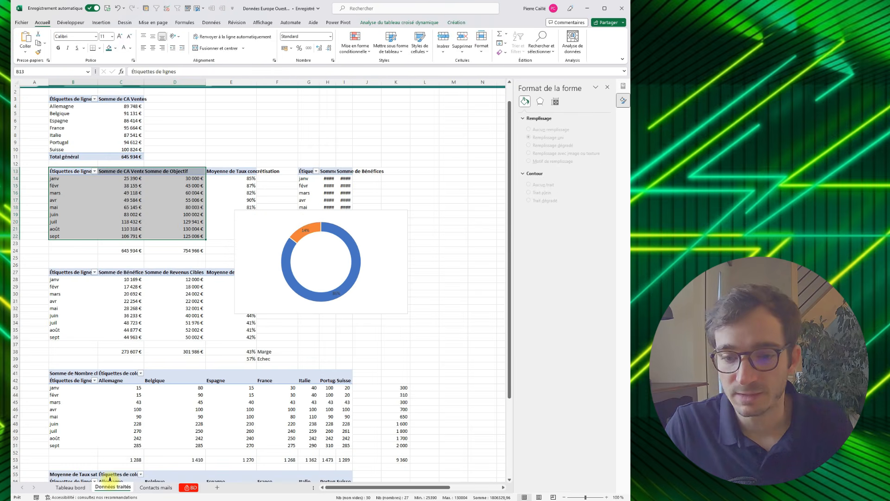
left_click(277, 121)
scroll(251, 134, "up", 1)
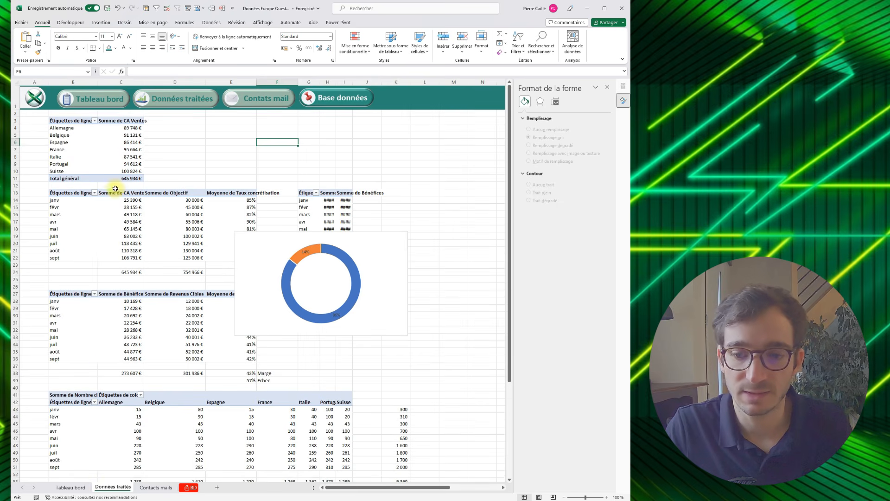
- Try to insert a choropleth map directly from the country sales pivot table in B3:C10
left_click_drag(85, 121, 117, 170)
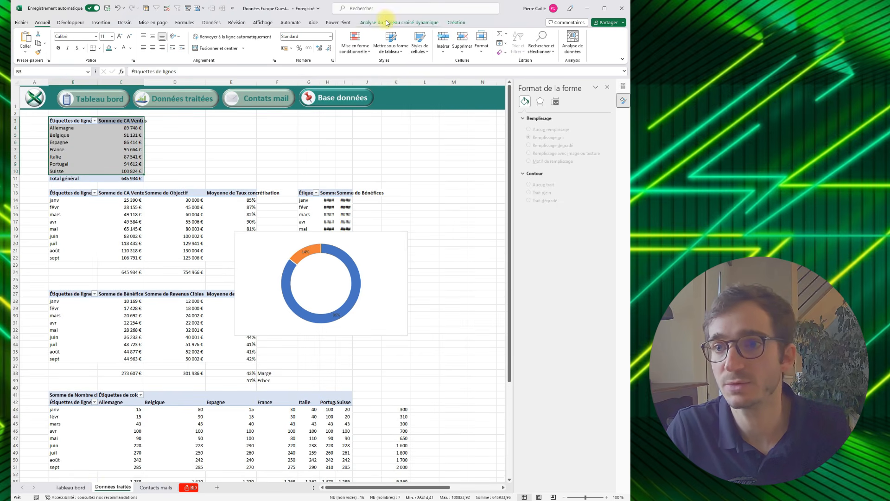
left_click(111, 24)
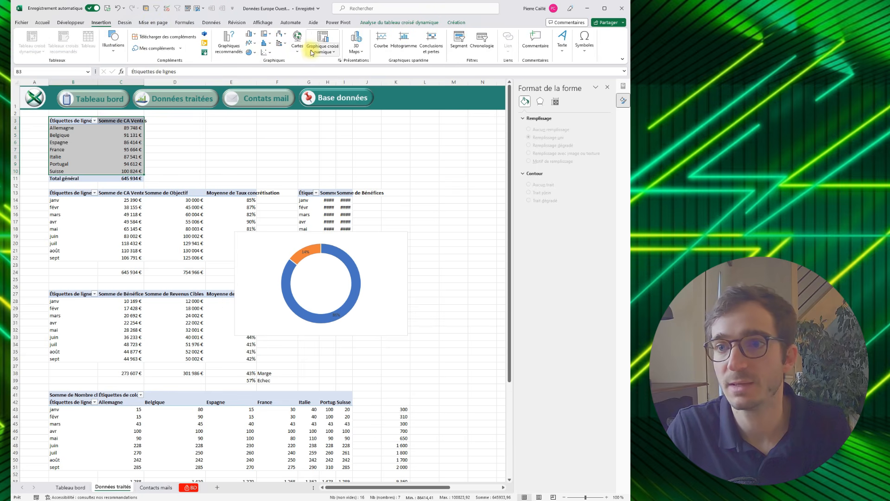
left_click(297, 46)
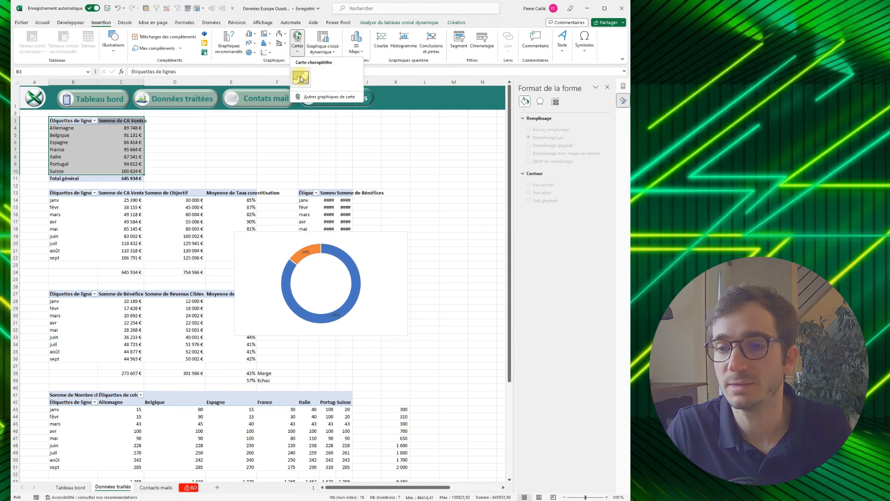
left_click(301, 78)
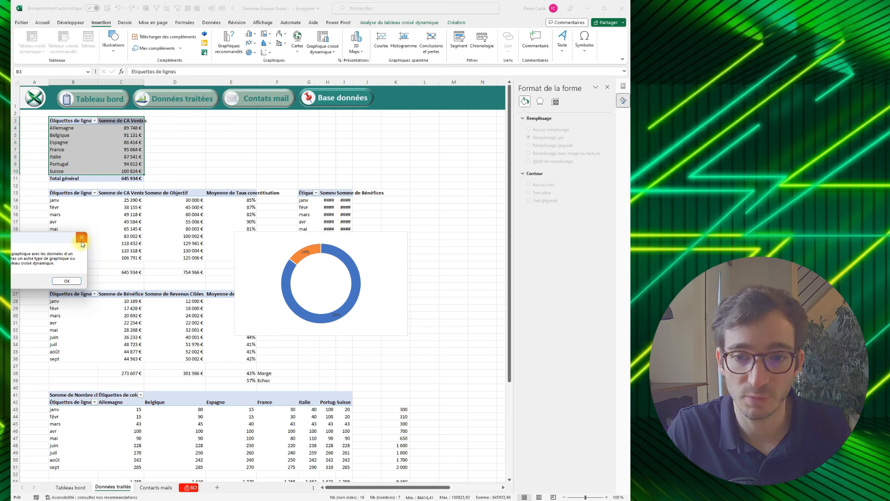
left_click_drag(64, 237, 136, 224)
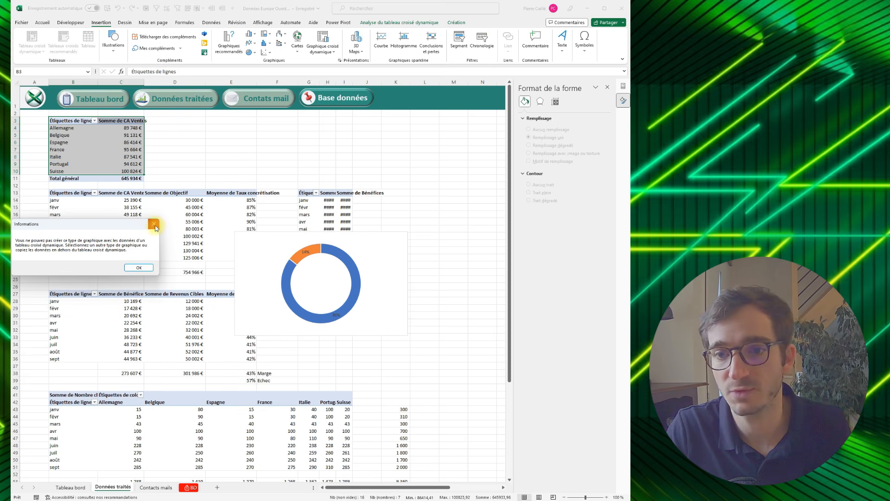
left_click(155, 225)
- Link E3:F10 to the country sales pivot table with formulas referring to B3:C10, and select the linked range
left_click(212, 120)
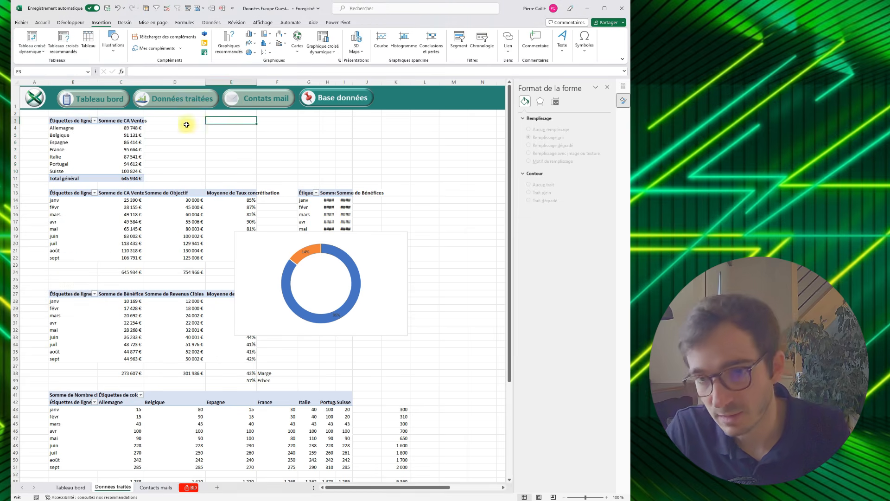
type("=")
left_click(74, 119)
key("Tab")
type("=")
left_click(125, 119)
key("Return")
mouse_move(236, 120)
left_mouse_down()
mouse_move(291, 127)
mouse_move(278, 171)
mouse_move(240, 119)
left_mouse_up()
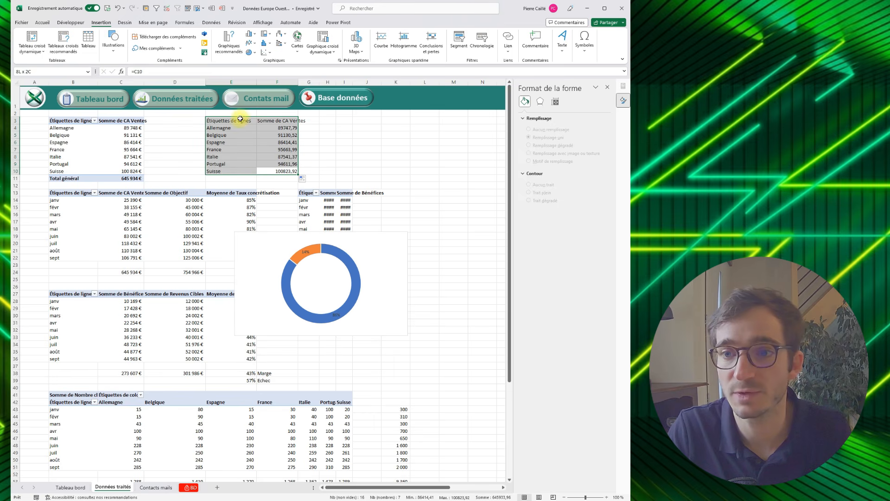
- Insert a choropleth map from E3:F10 and move it to the "Répartition des ventes" panel on the "Tableau bord" sheet
left_click(293, 47)
left_click(301, 77)
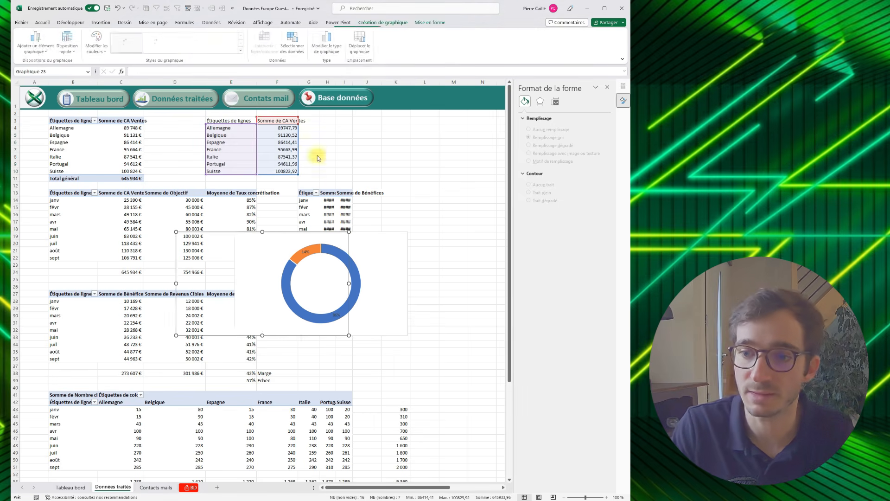
key("ctrl+x")
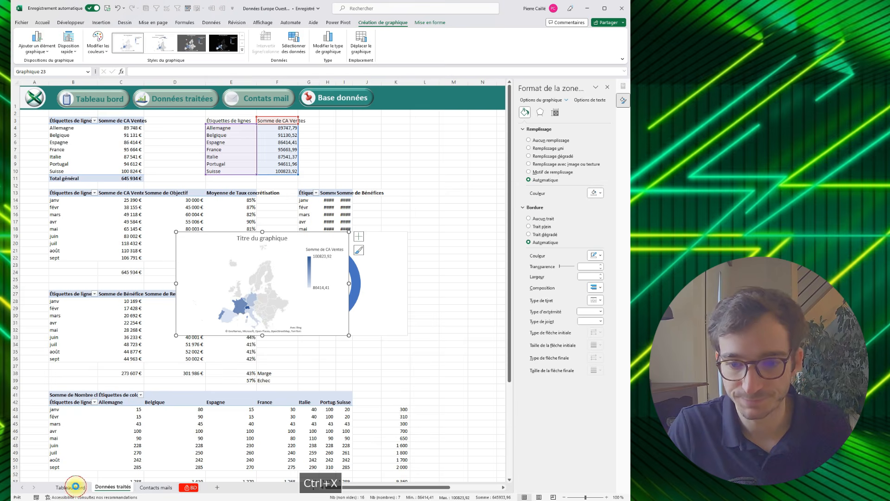
left_click(75, 486)
left_click(433, 283)
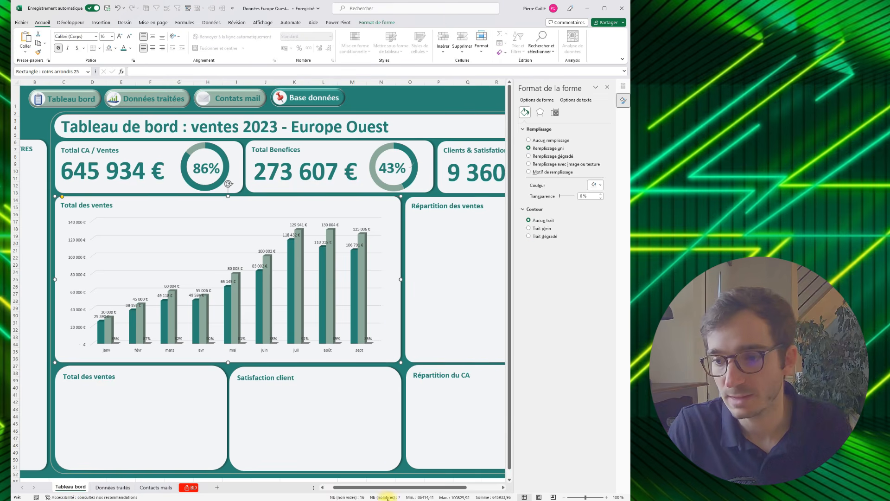
left_click_drag(435, 488, 464, 446)
key("ctrl+v")
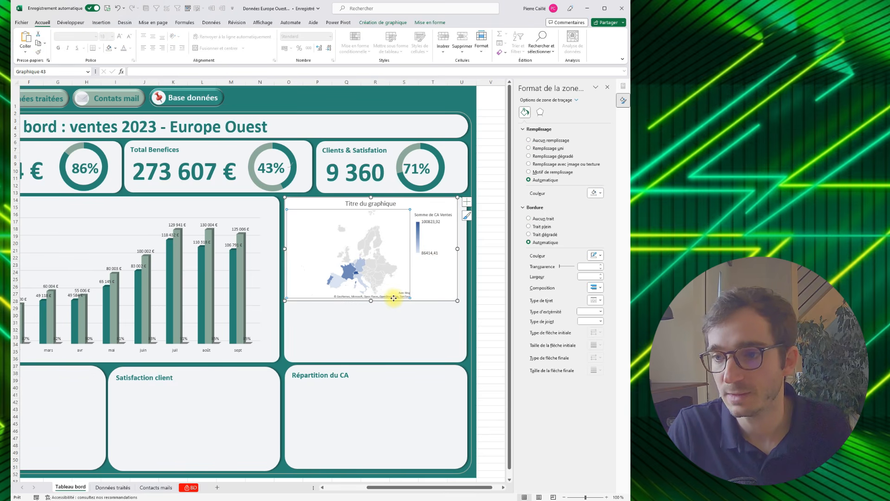
- Set the map's chart area to no fill and no border, and remove its chart title
left_click(411, 271)
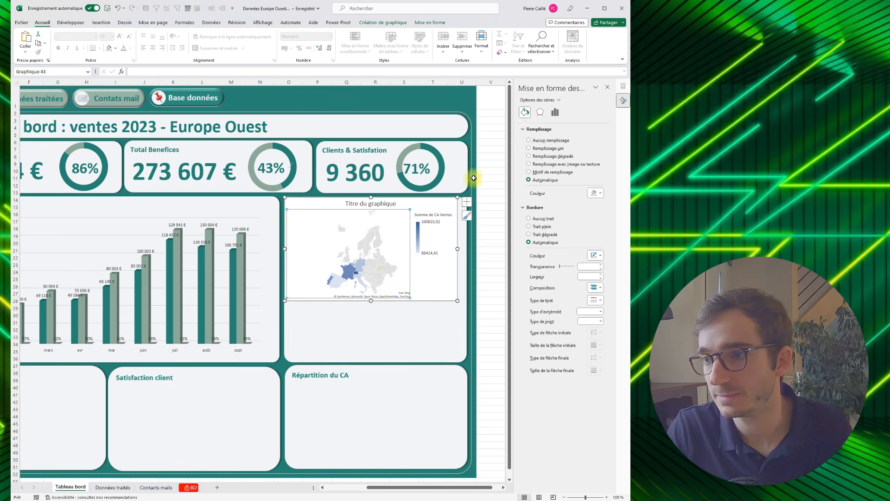
left_click(407, 202)
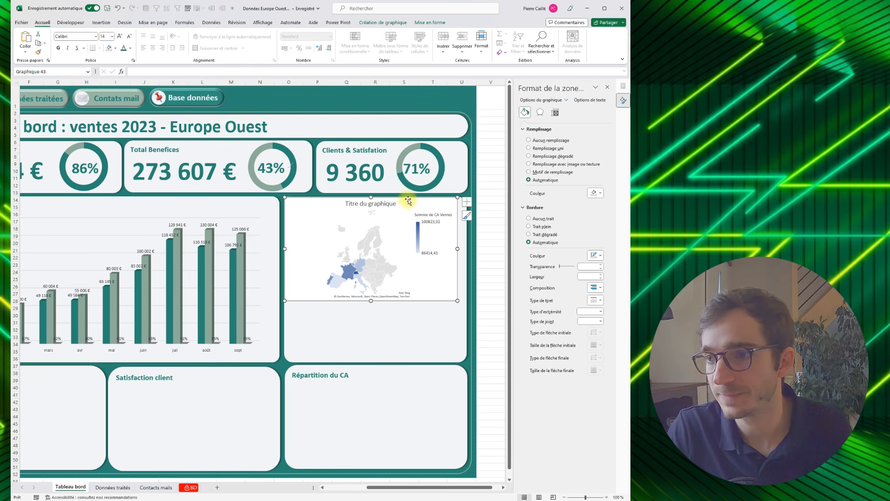
left_click(529, 141)
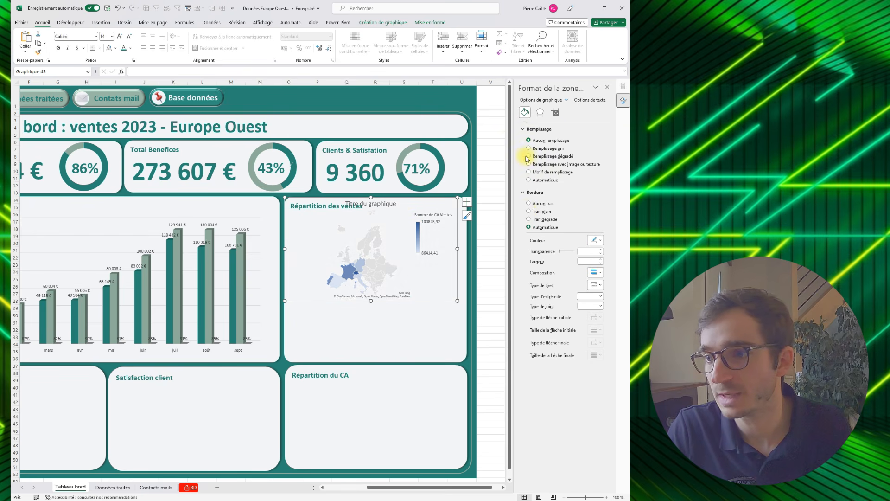
left_click(529, 204)
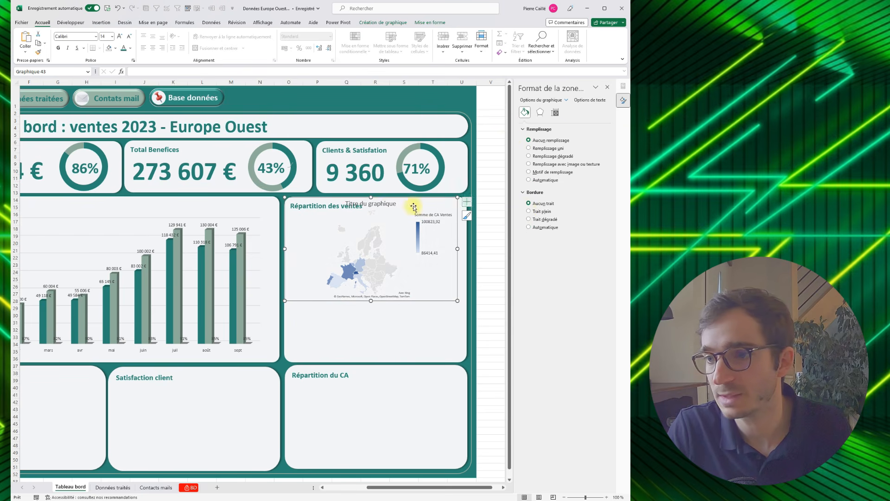
left_click(467, 203)
left_click(486, 212)
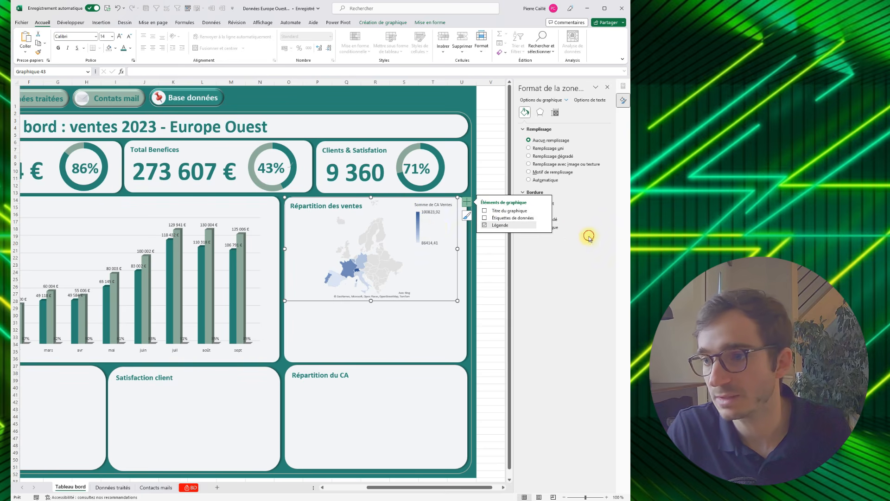
- Limit the map area to "Seules les régions avec des données" in the series options
left_click(357, 223)
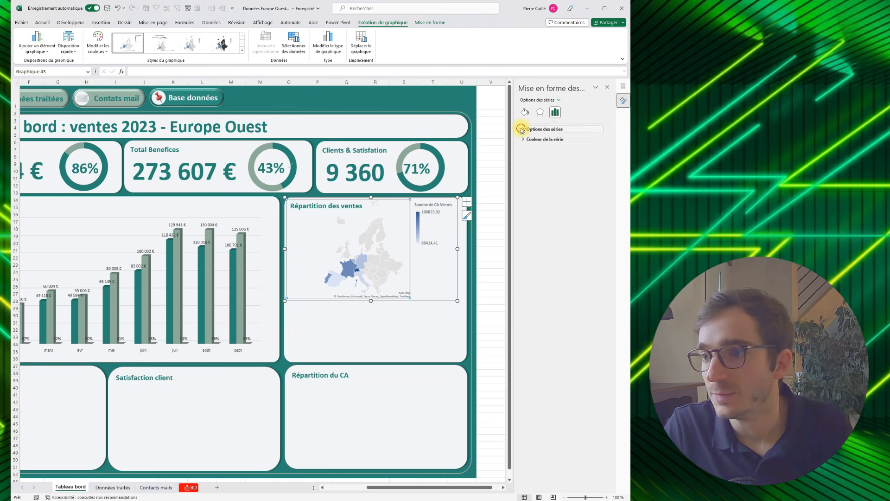
left_click(533, 146)
left_click(540, 154)
left_click(534, 195)
left_click(538, 165)
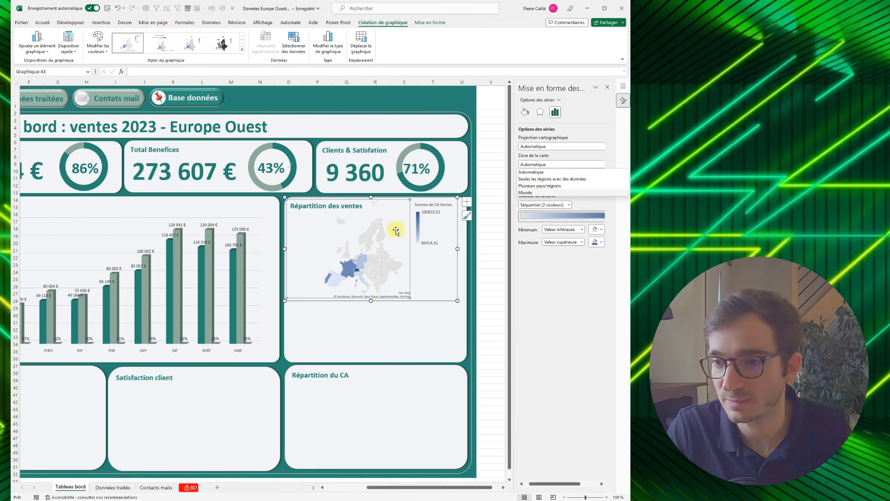
left_click(529, 179)
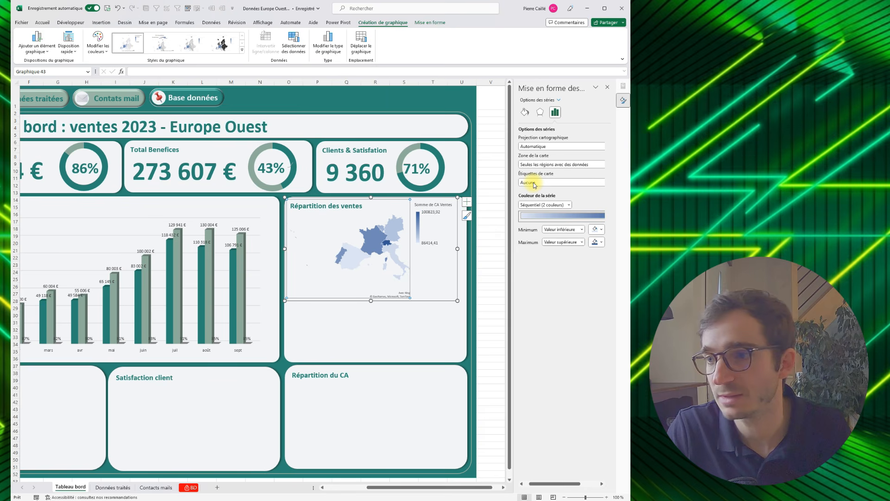
- Apply chart Style 2 to the "Répartition des ventes" map
left_click(402, 230)
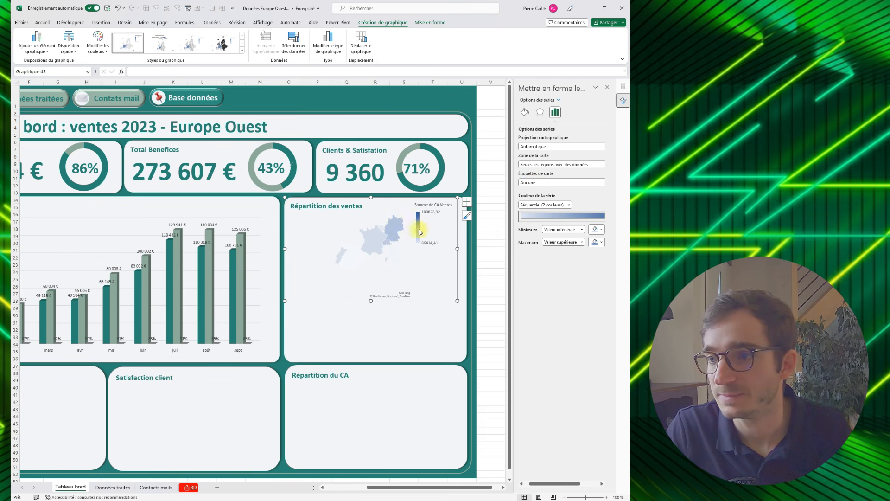
left_click(397, 203)
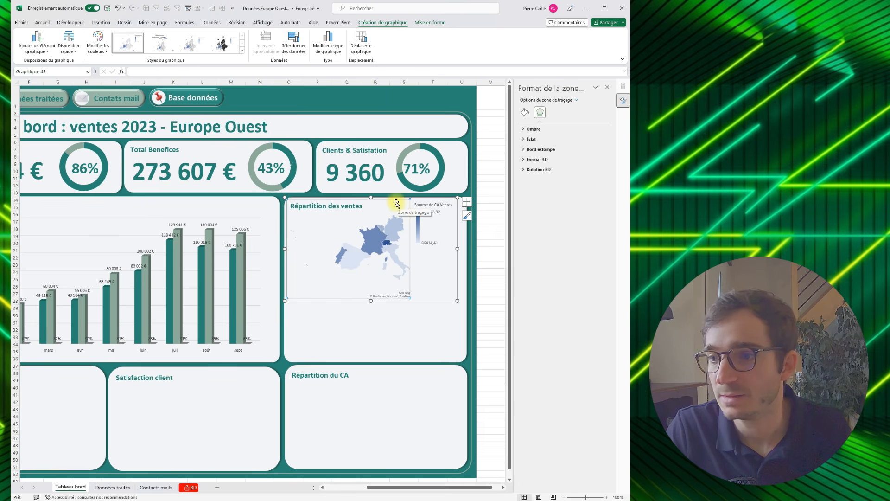
left_click(466, 217)
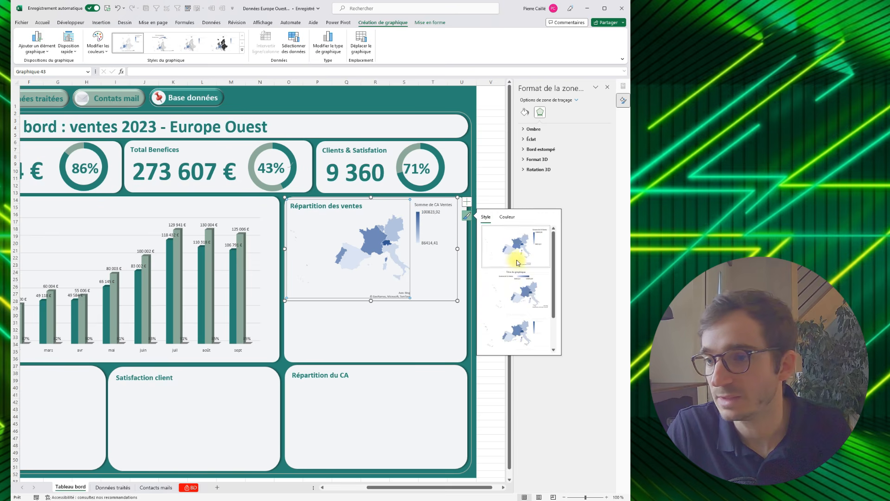
scroll(513, 301, "up", 1)
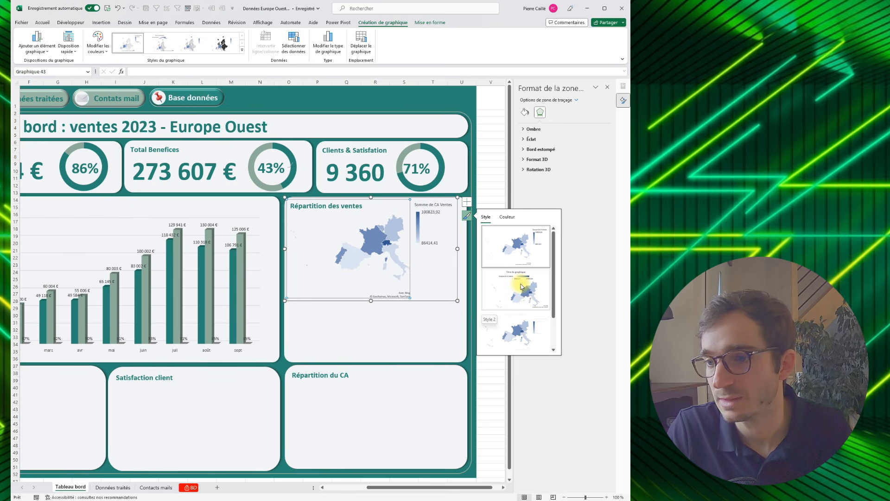
left_click(522, 286)
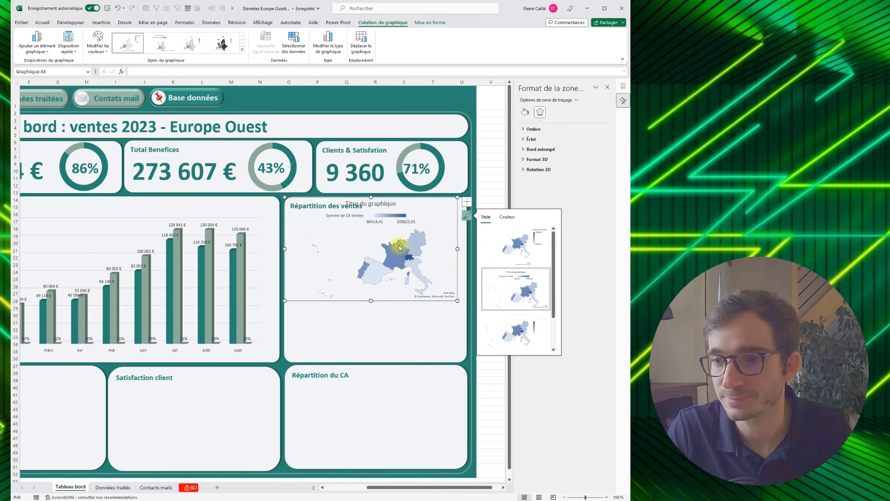
- Remove the map's chart title again and place the legend below the map with "En bas"
left_click(394, 204)
left_click(466, 202)
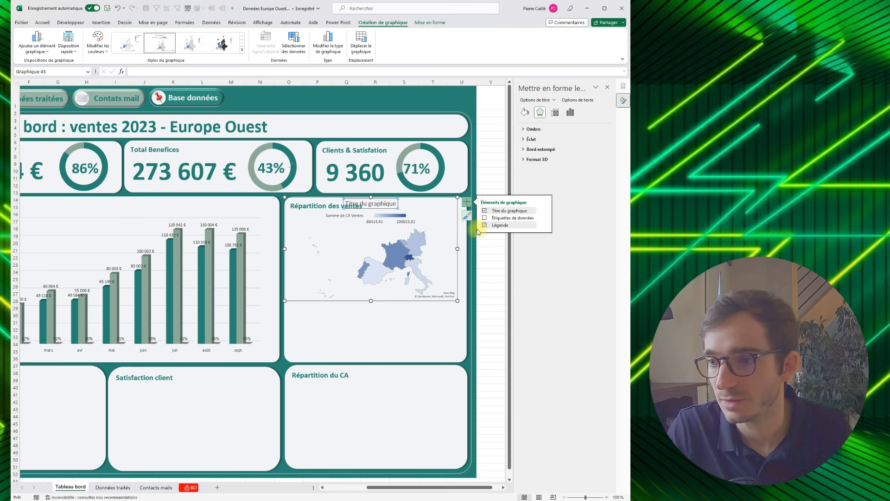
left_click(484, 212)
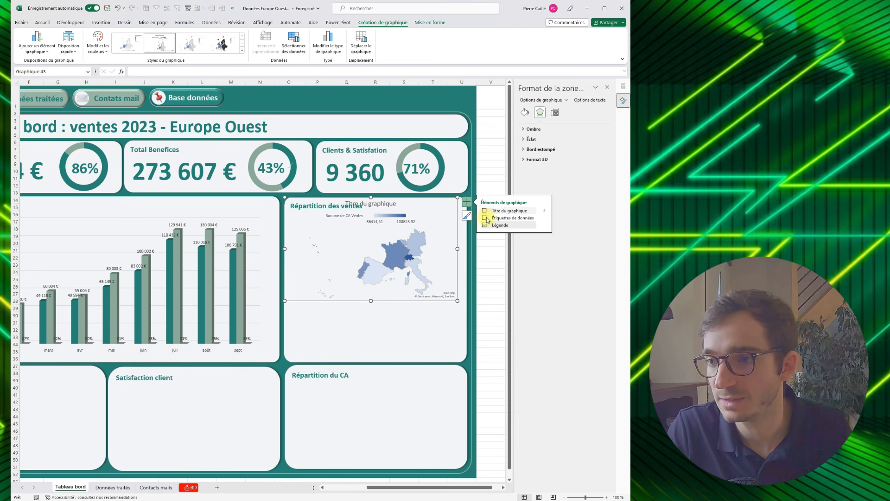
left_click(543, 226)
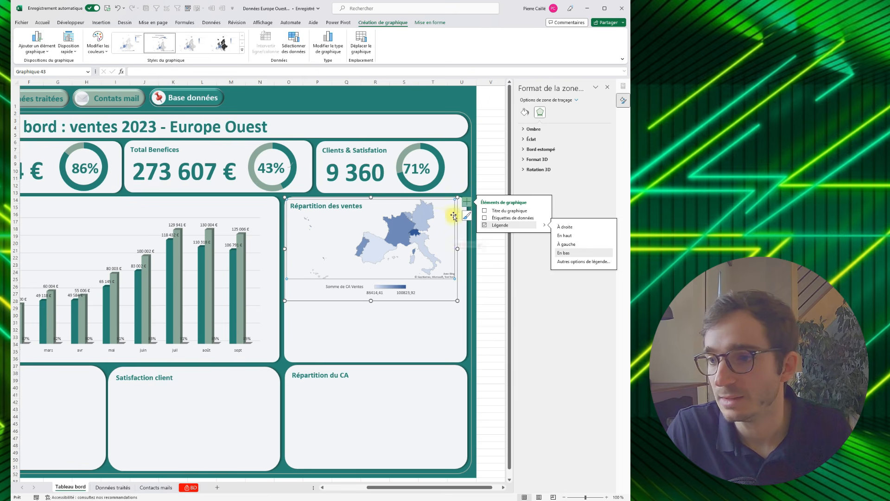
- Set the map series' minimum colour to the recently used grey-green
left_click(553, 113)
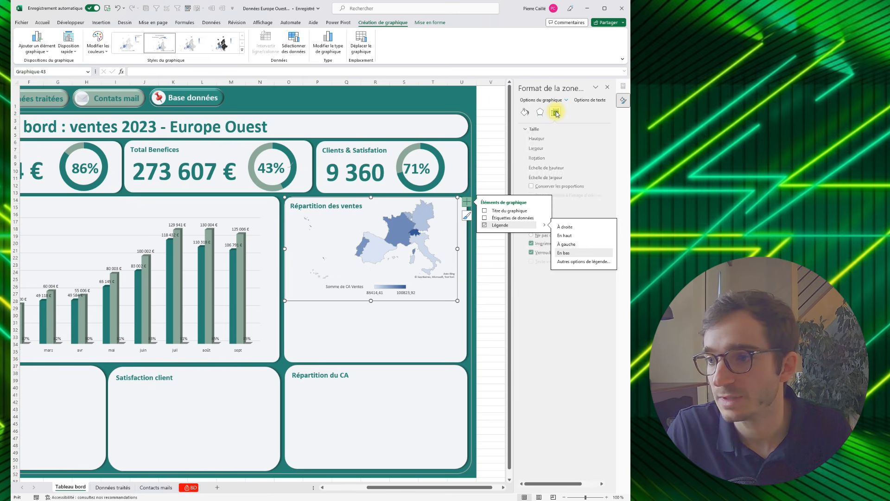
left_click(435, 210)
left_click(524, 139)
left_click(599, 173)
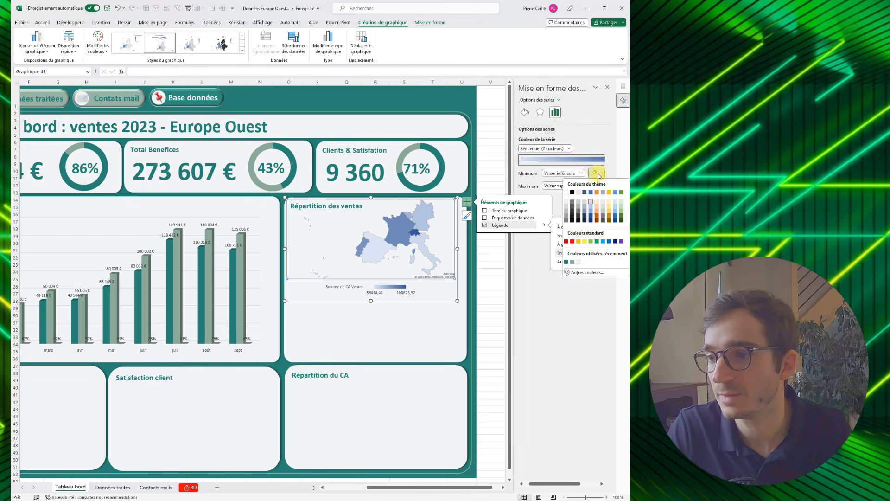
left_click(532, 253)
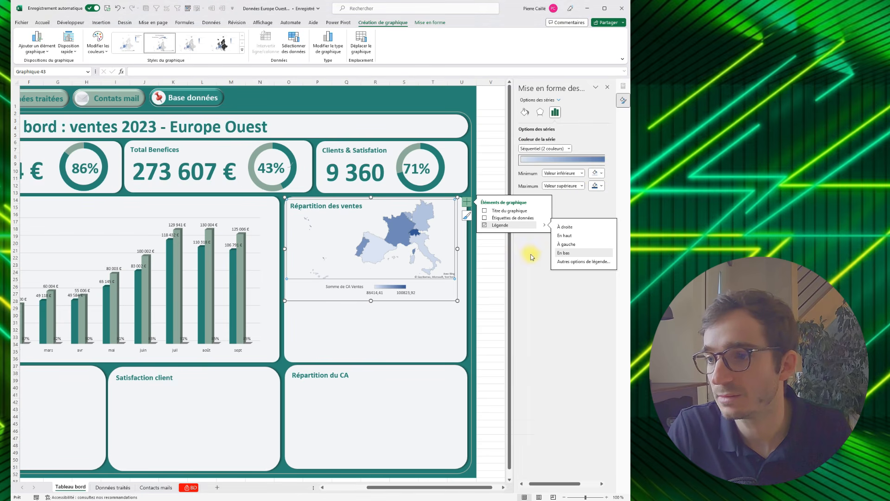
left_click(465, 201)
left_click(598, 173)
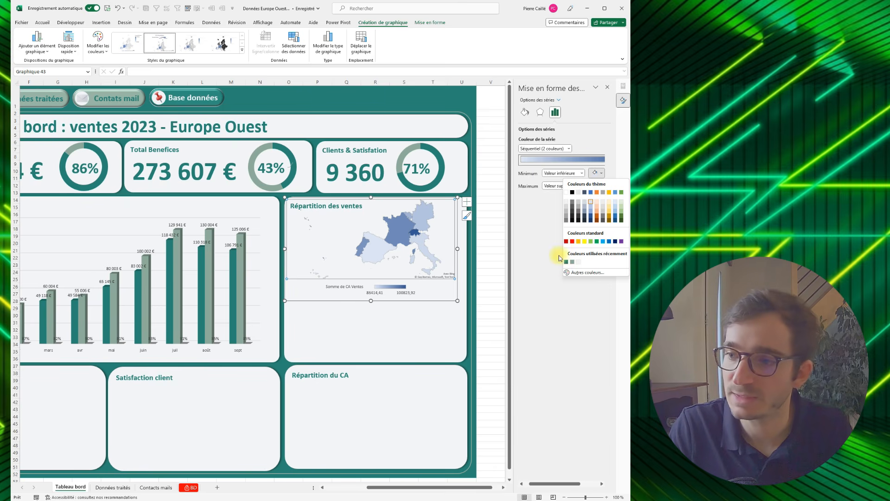
left_click(573, 262)
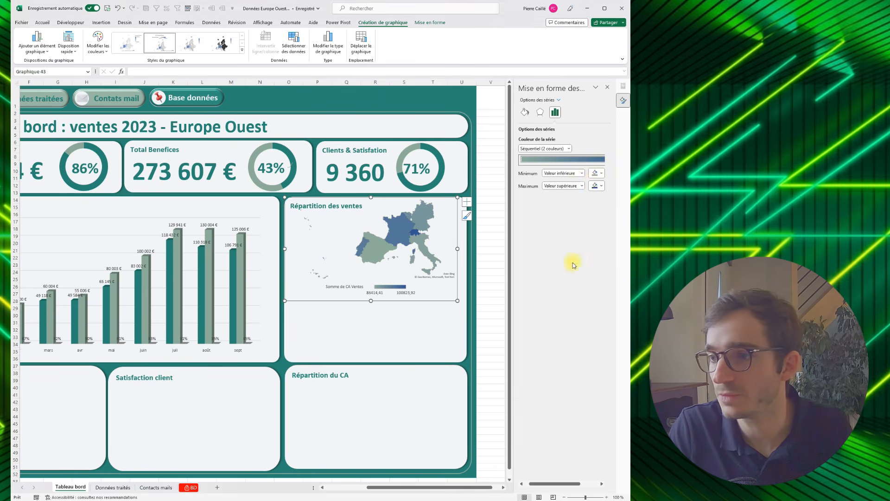
- Set the map series' minimum colour to custom light grey-green #C1D1C8 and its maximum to the recently used dark teal
left_click(598, 180)
left_click(573, 272)
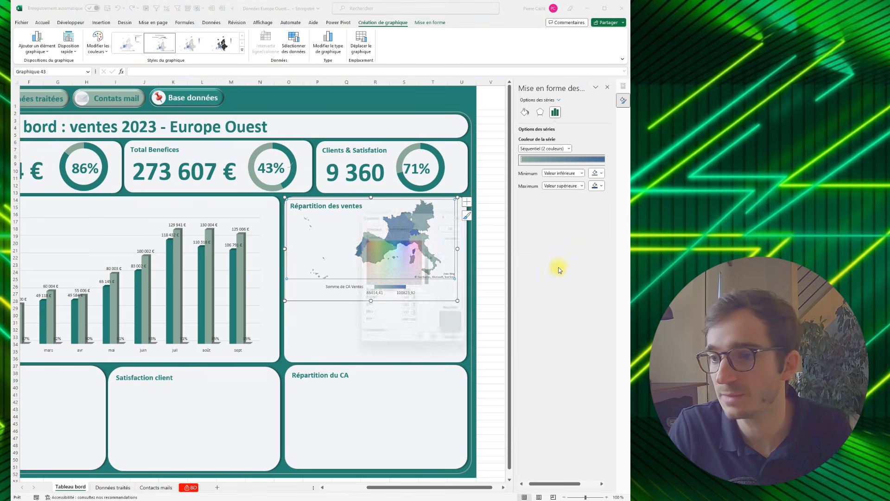
left_click_drag(436, 257, 436, 253)
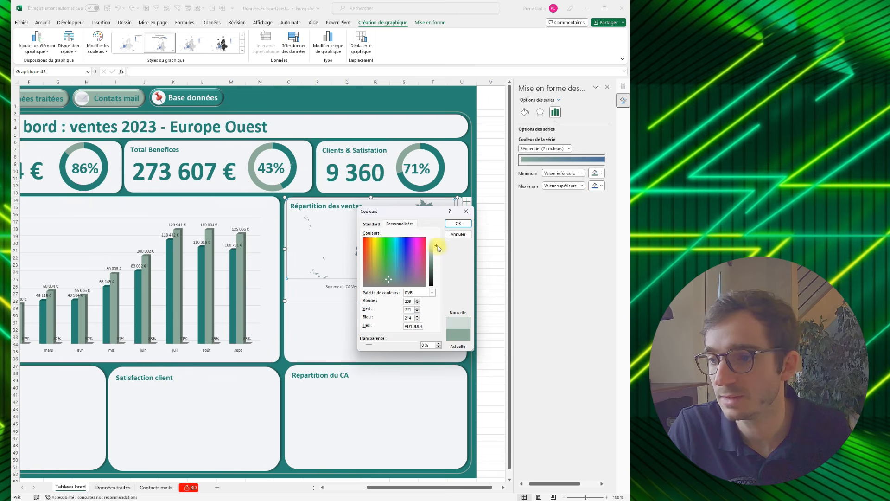
left_click_drag(436, 248, 436, 252)
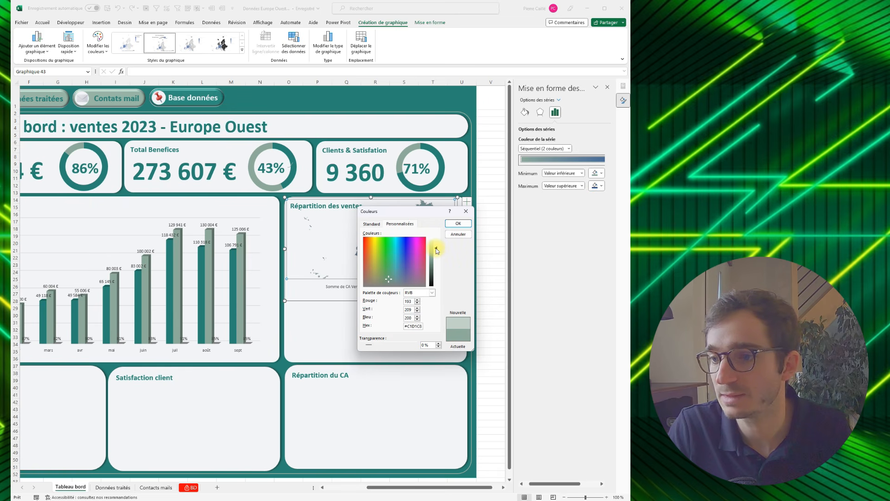
left_click(458, 223)
left_click(598, 186)
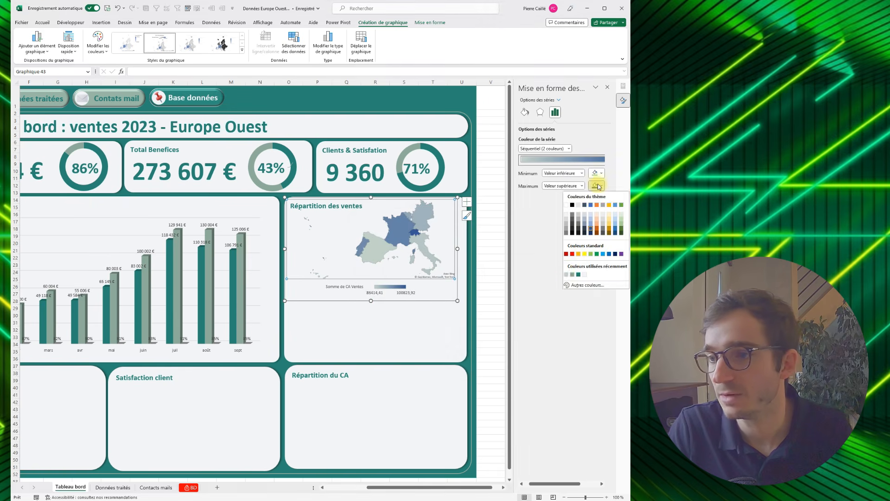
left_click(578, 274)
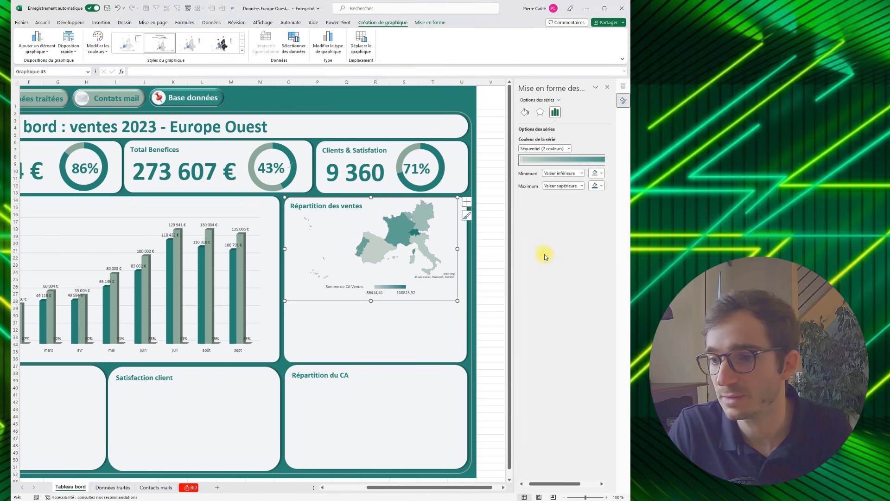
- Enlarge the sales map chart so the countries fill the "Répartition des ventes" panel, letting its empty area overlap the neighbouring chart
left_click(412, 305)
left_click(432, 270)
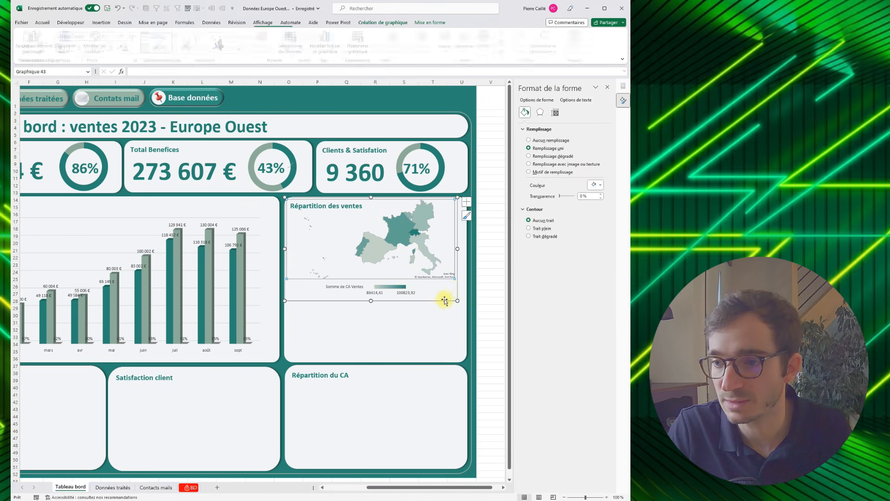
left_click_drag(457, 301, 462, 359)
mouse_move(284, 194)
left_mouse_down()
mouse_move(228, 174)
mouse_move(307, 208)
mouse_move(236, 208)
mouse_move(213, 233)
mouse_move(175, 196)
left_mouse_up()
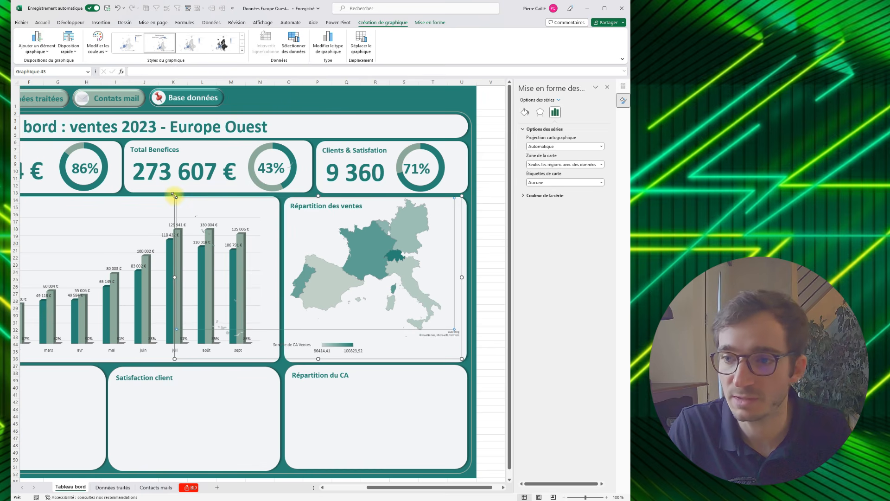
left_click(462, 352)
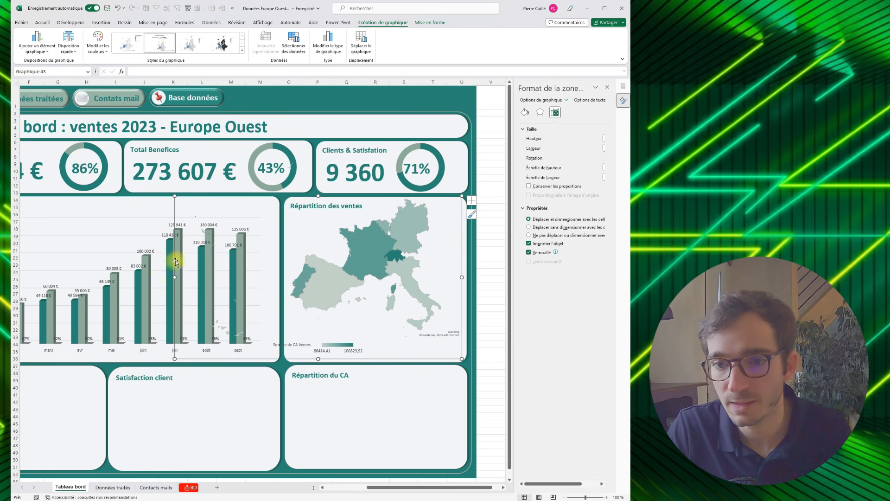
left_click_drag(176, 277, 206, 277)
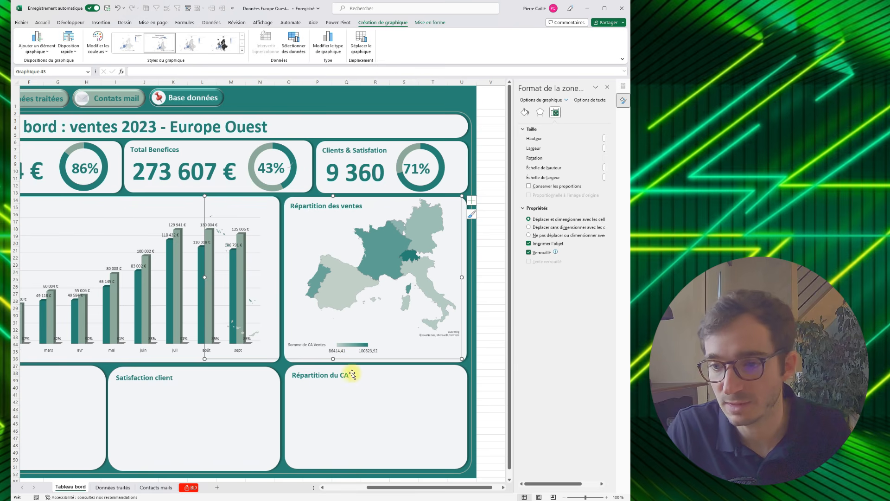
- Select the "Répartition du CA" panel and switch to the "Données traités" sheet
left_click(367, 377)
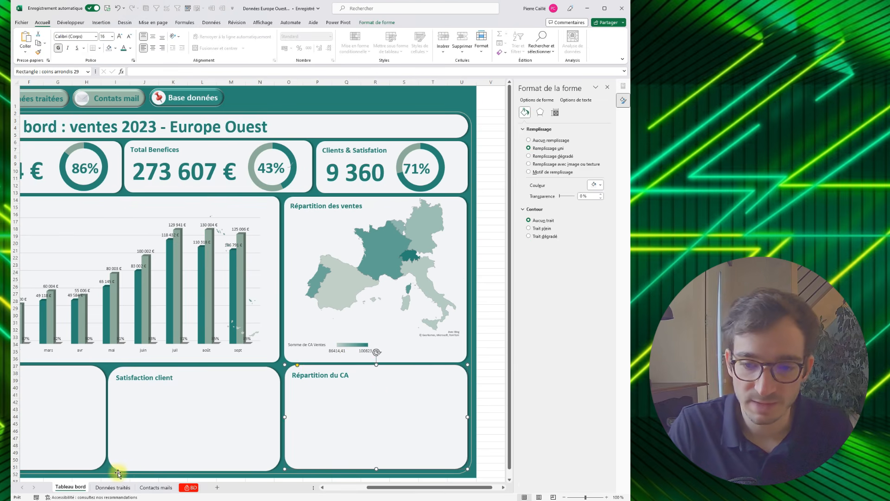
left_click(97, 491)
left_click(344, 164)
left_click(287, 173)
left_click_drag(287, 173, 227, 120)
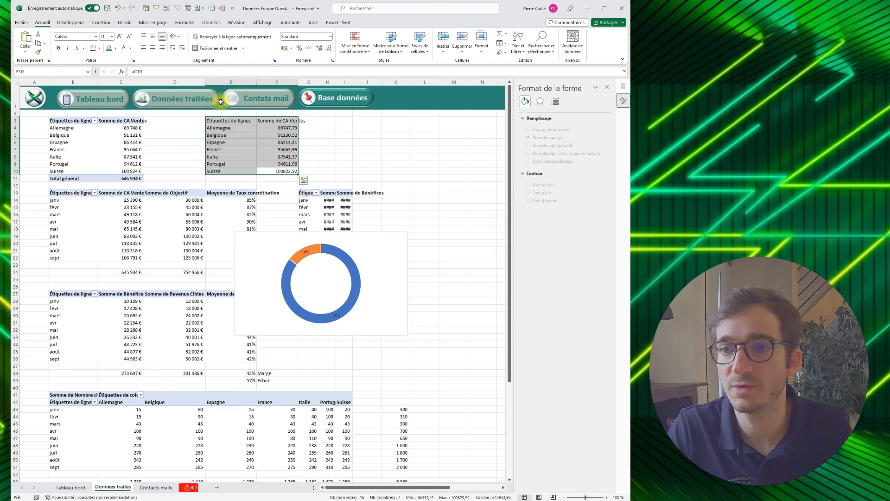
left_click(103, 24)
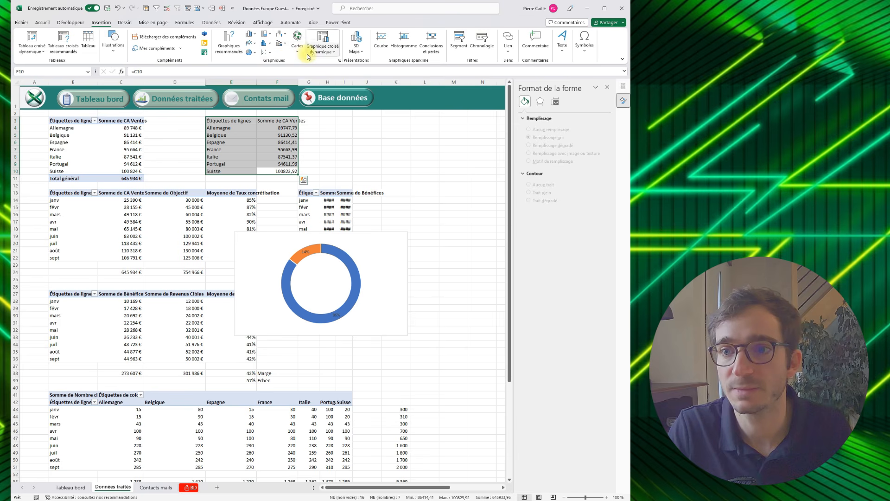
left_click(339, 60)
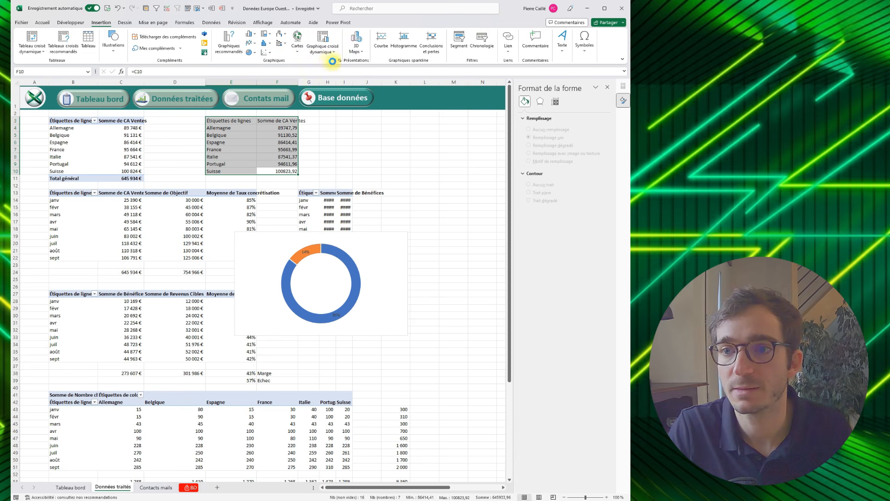
key("Escape")
- Insert a "Barres groupées 3D" chart from the sales-by-country pivot table range B3:C10
left_click(133, 170)
left_click_drag(133, 171, 66, 120)
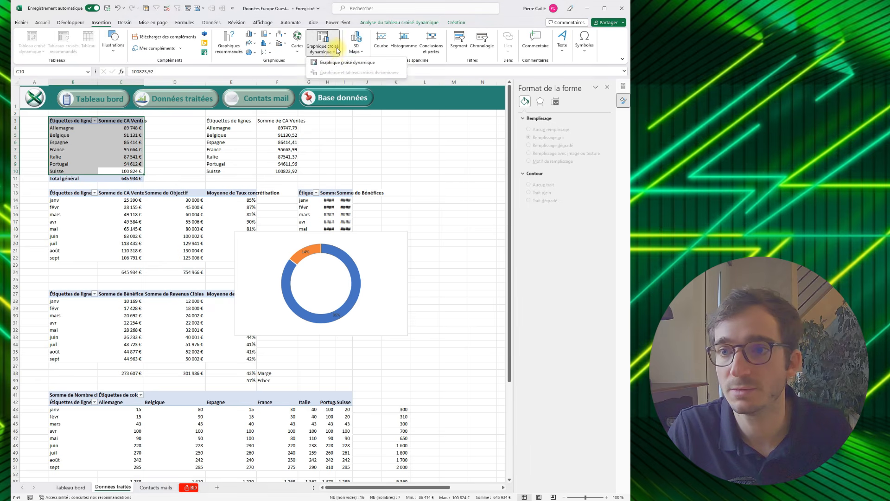
left_click(339, 60)
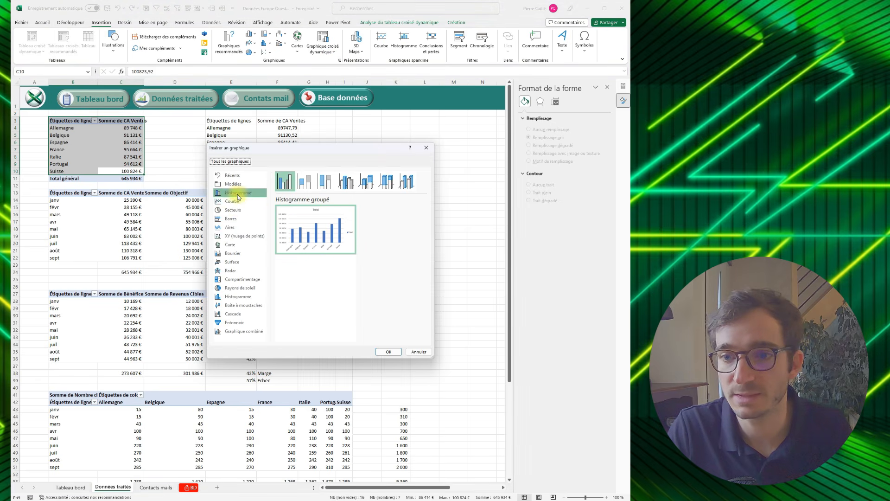
left_click(231, 220)
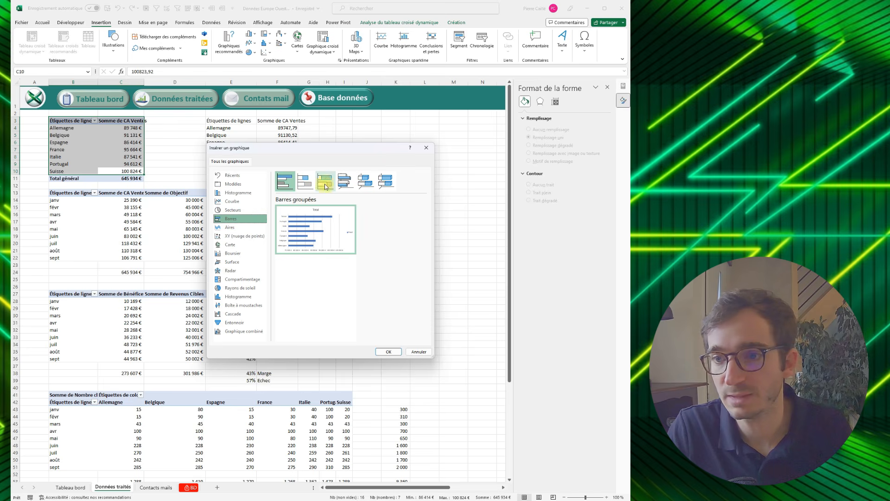
left_click(346, 181)
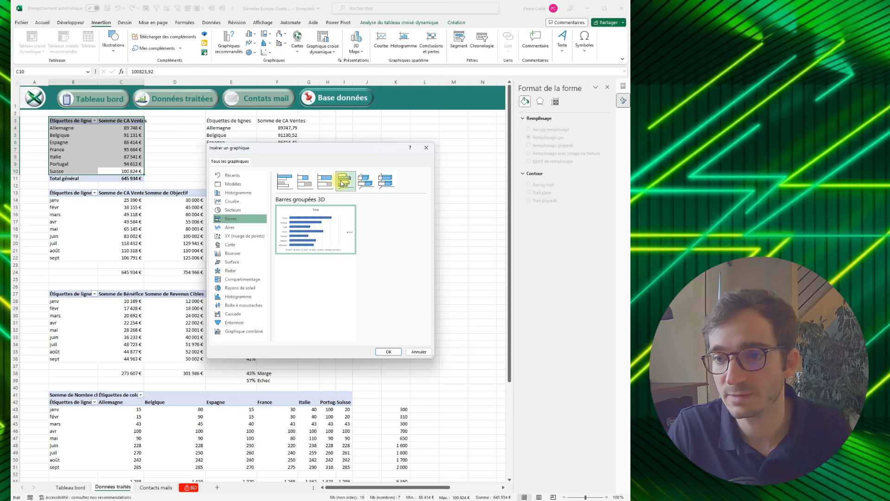
left_click(388, 352)
- Move the new bar chart from "Données traités" into the "Répartition du CA" panel on "Tableau bord"
key("ctrl+x")
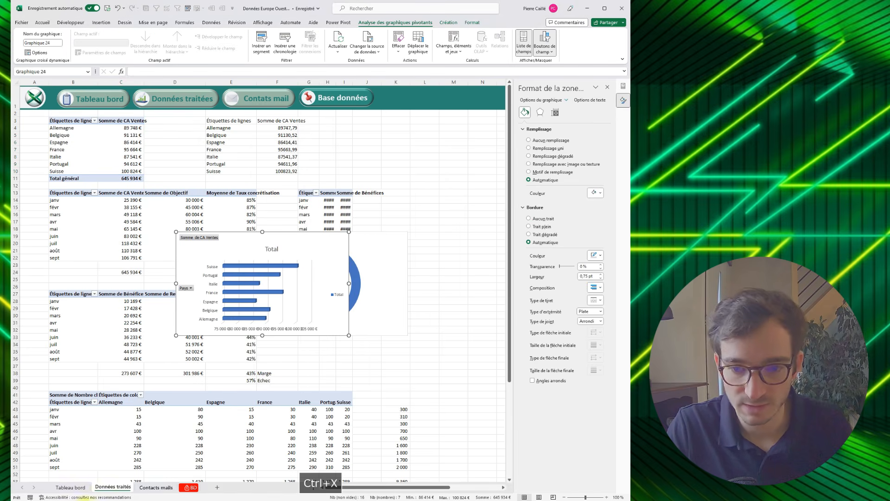
left_click(71, 487)
left_click(349, 398)
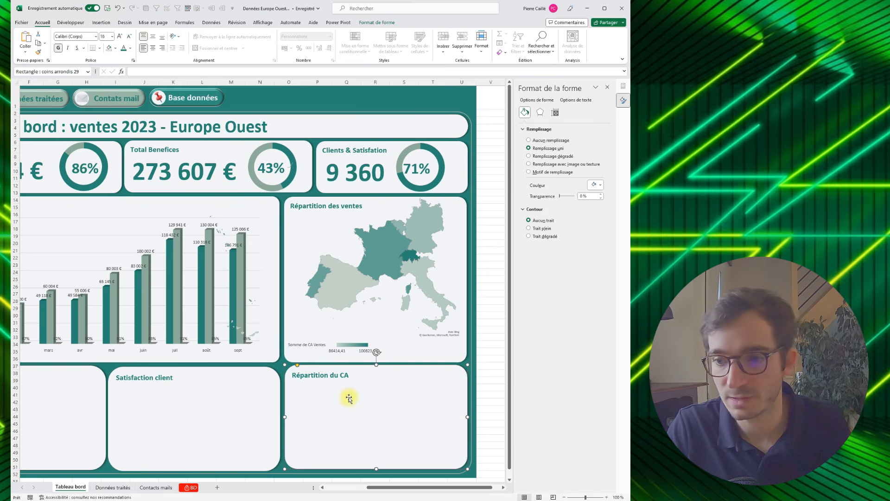
key("ctrl+v")
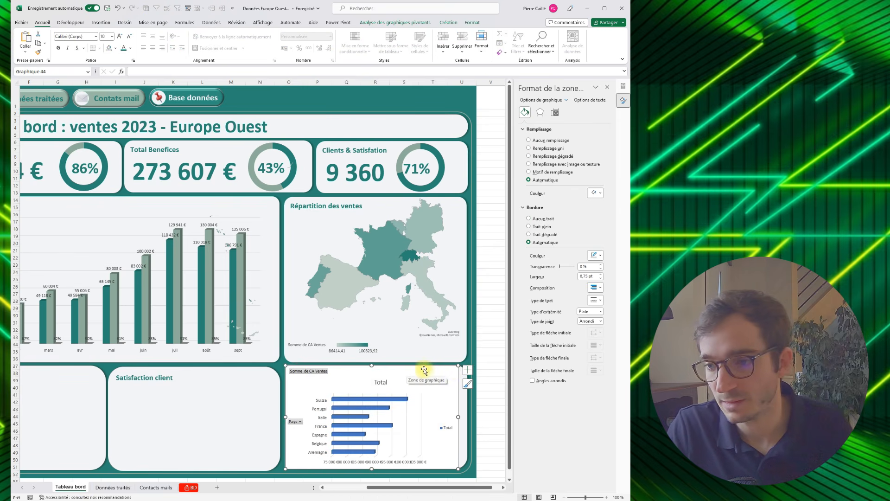
- Remove the chart title and the legend from the "Répartition du CA" bar chart
left_click(468, 373)
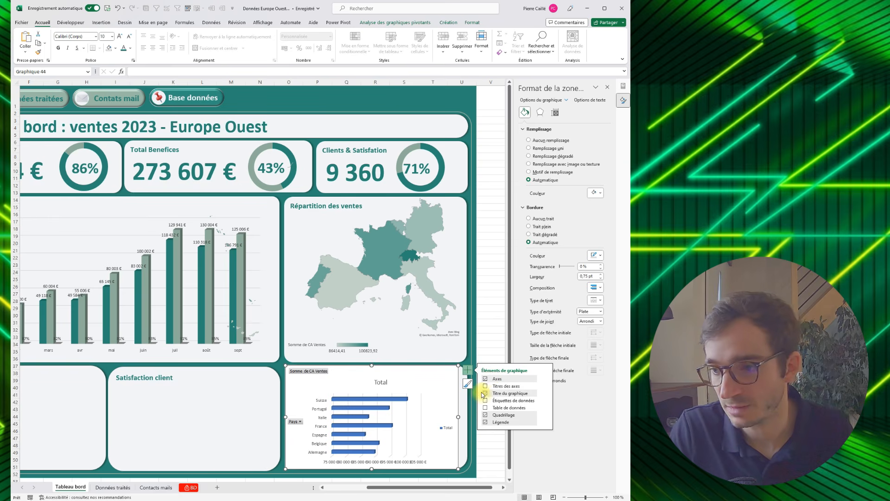
left_click(485, 395)
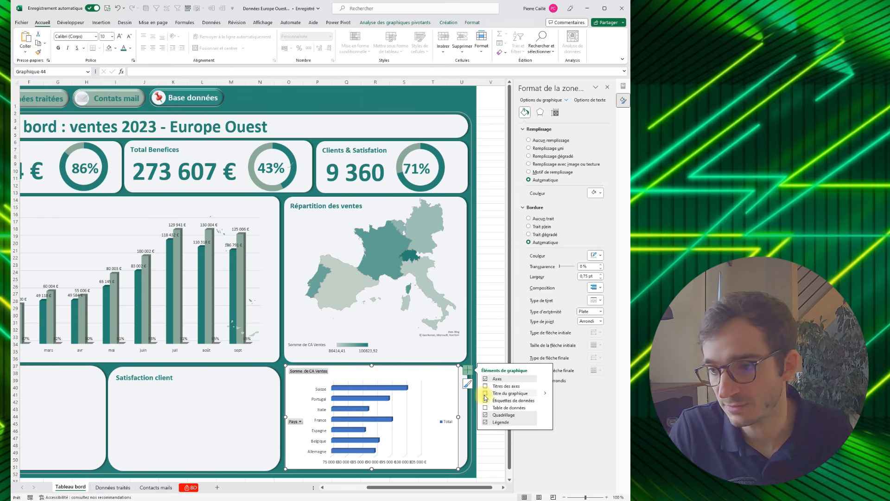
left_click(486, 423)
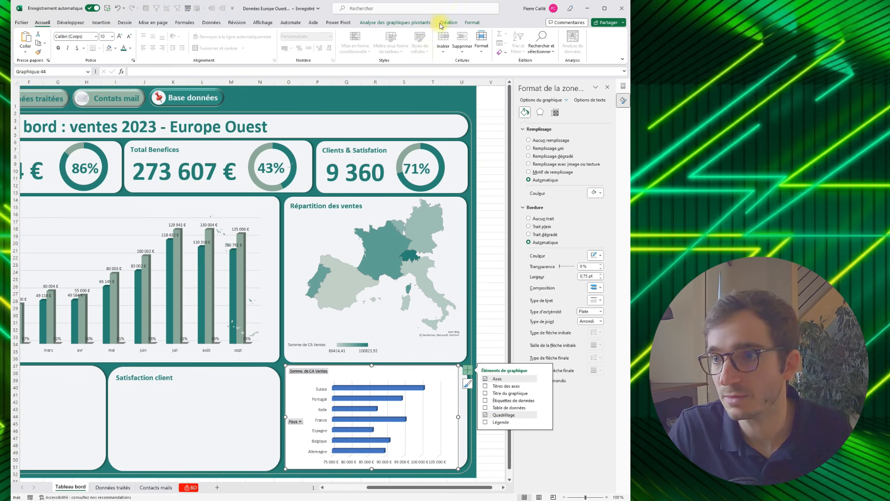
- Hide all pivot field buttons on the "Répartition du CA" bar chart
left_click(408, 22)
left_click(545, 43)
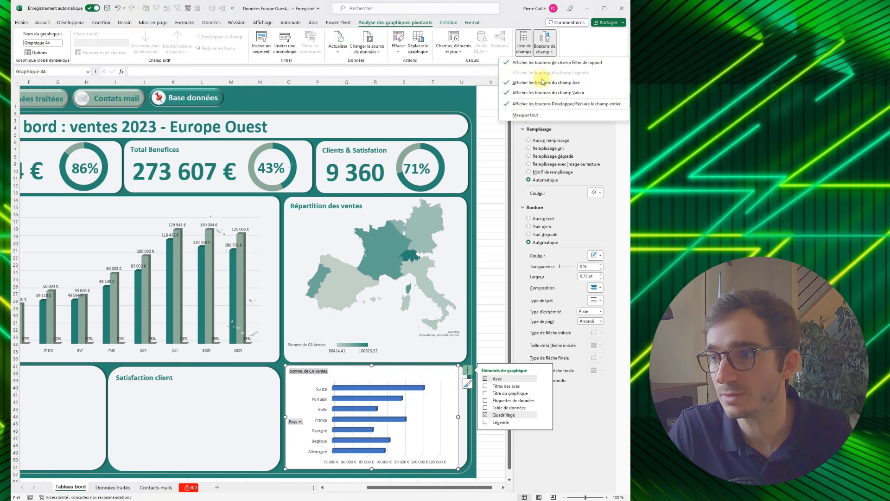
left_click(534, 115)
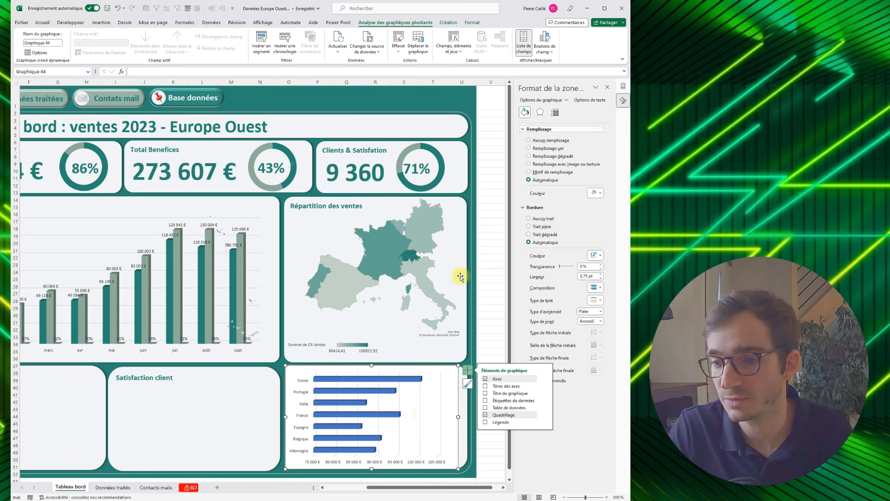
- Fill the bars with the recently used dark teal and give the chart area no border and no fill
left_click(403, 379)
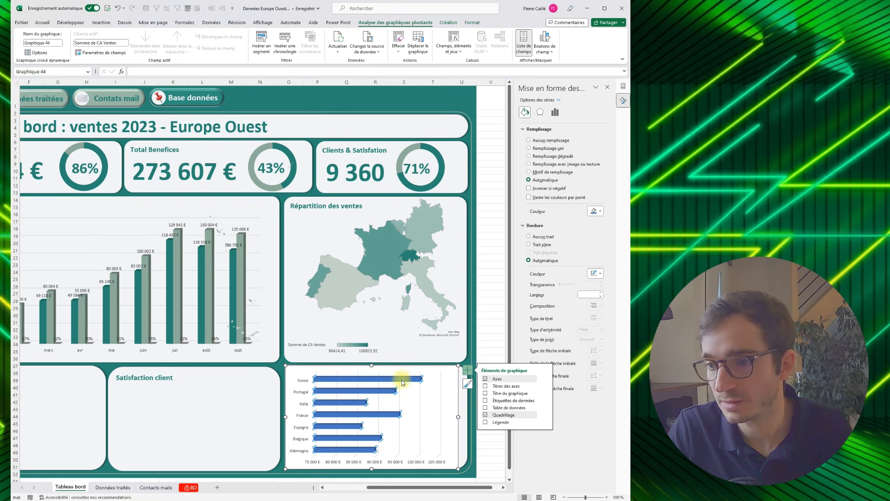
left_click(596, 211)
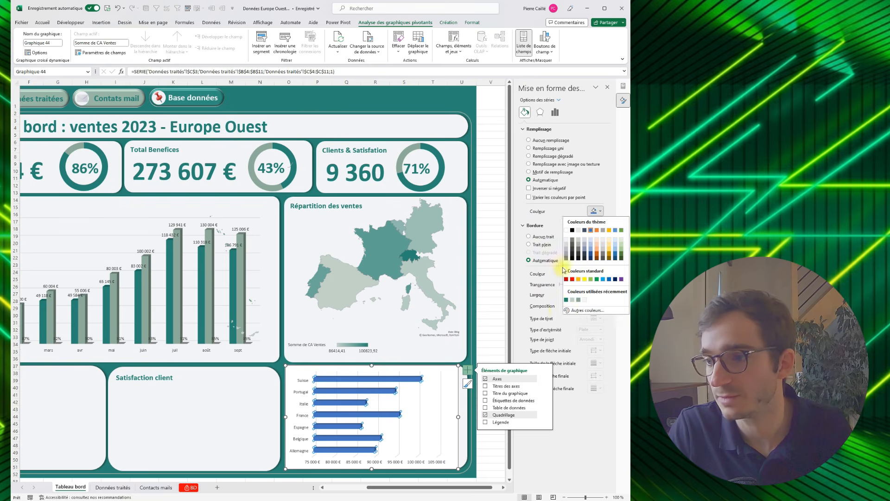
left_click(566, 299)
left_click(445, 364)
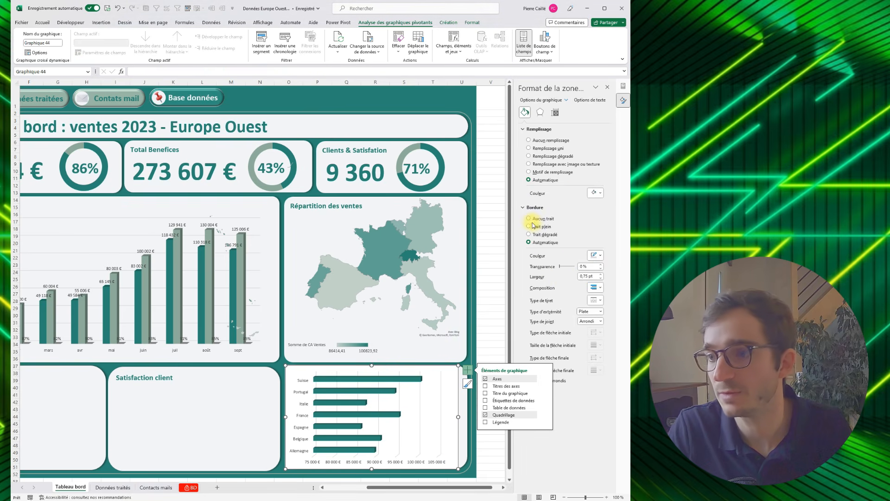
left_click(529, 218)
left_click(531, 139)
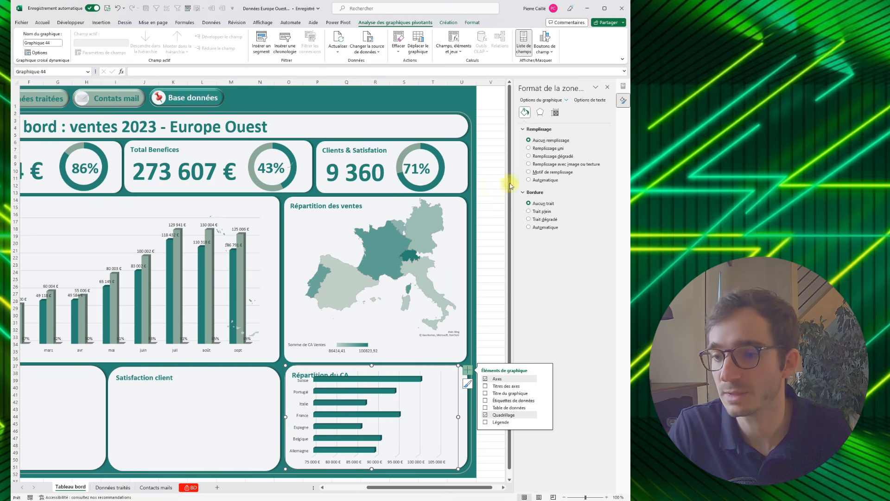
- Resize and position the bar chart so it fits inside the panel beneath the "Répartition du CA" title
left_click_drag(456, 366, 462, 381)
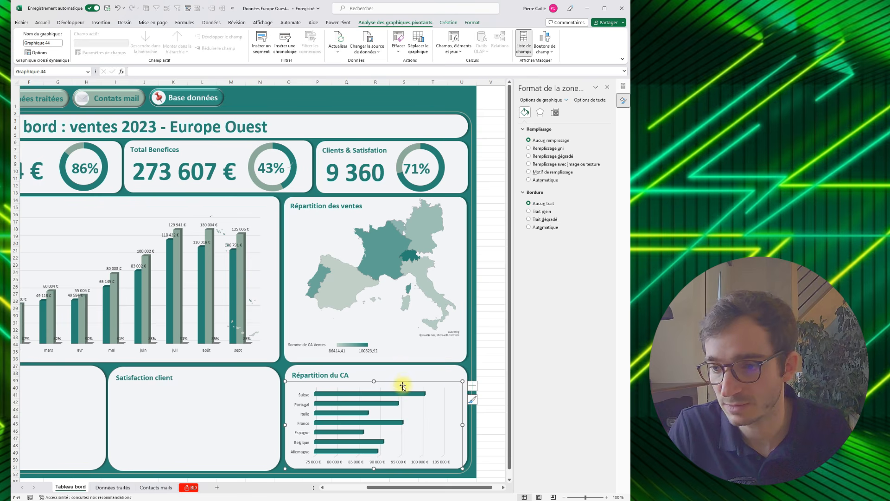
left_click_drag(403, 386, 404, 384)
left_click_drag(383, 489, 384, 487)
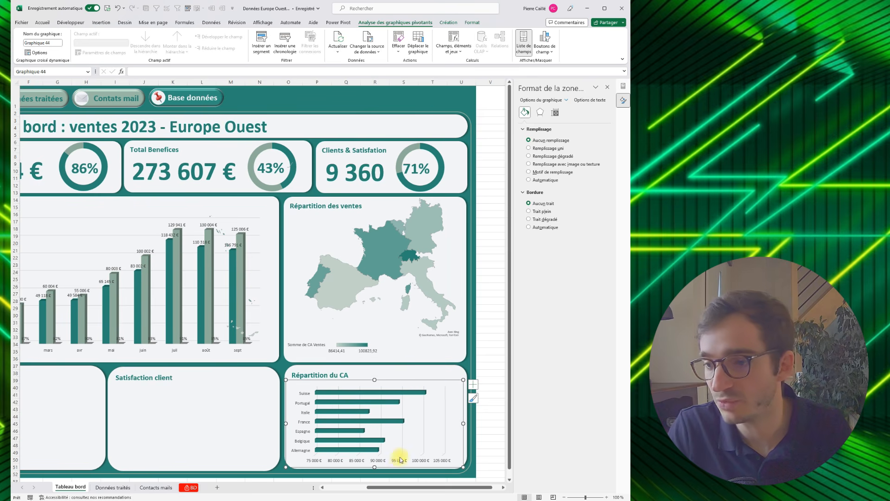
- Add data labels to the bars of the "Répartition du CA" chart
left_click(424, 404)
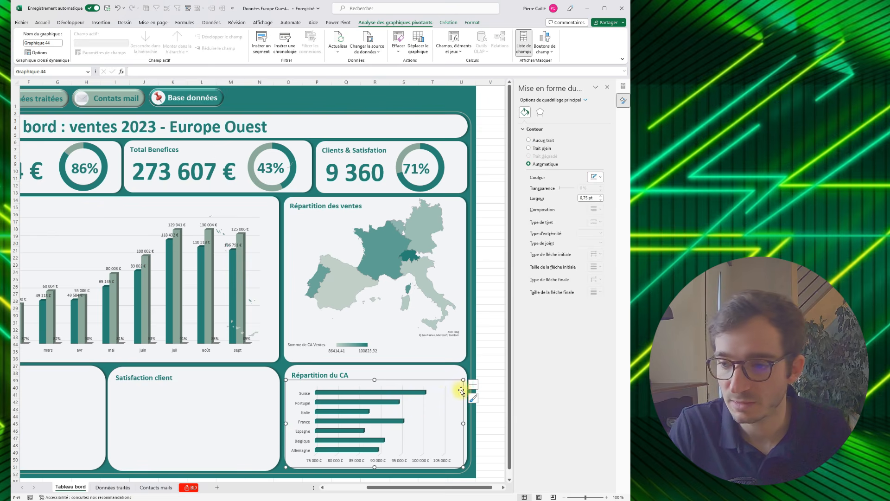
left_click(473, 385)
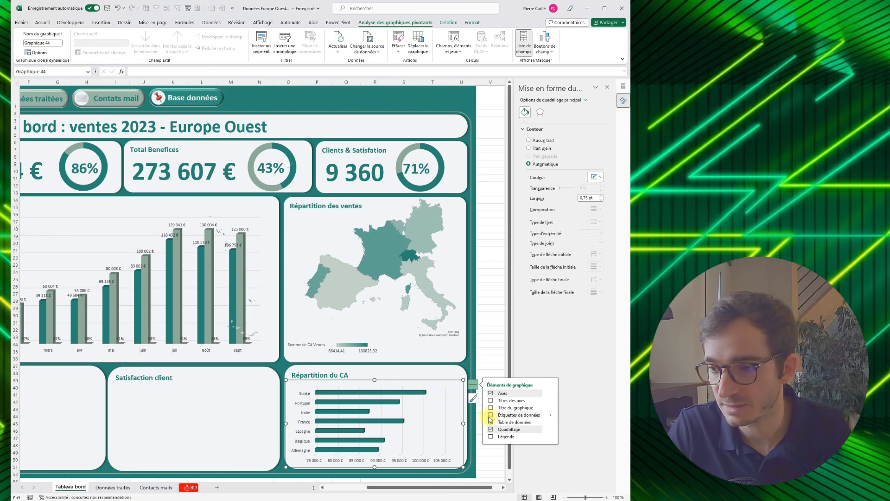
left_click(491, 415)
- Hide the primary horizontal axis on the "Répartition du CA" bar chart and slightly adjust the chart's height
left_click(490, 392)
left_click(493, 396)
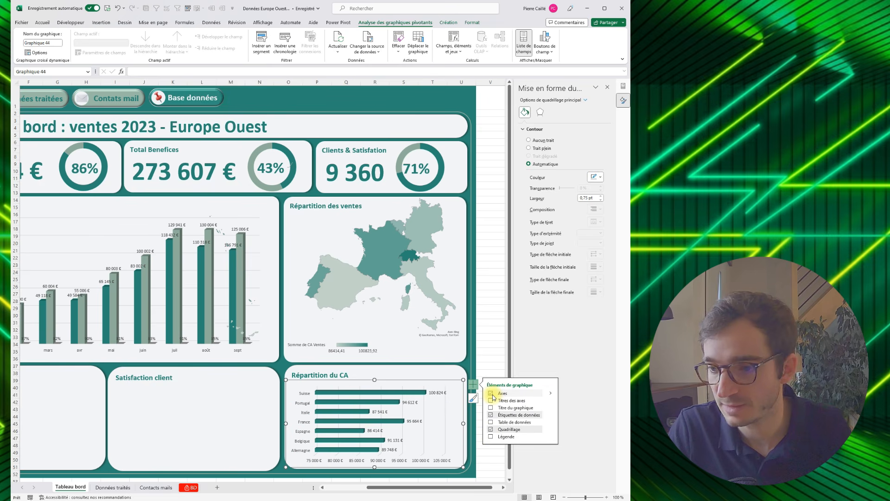
left_click(551, 393)
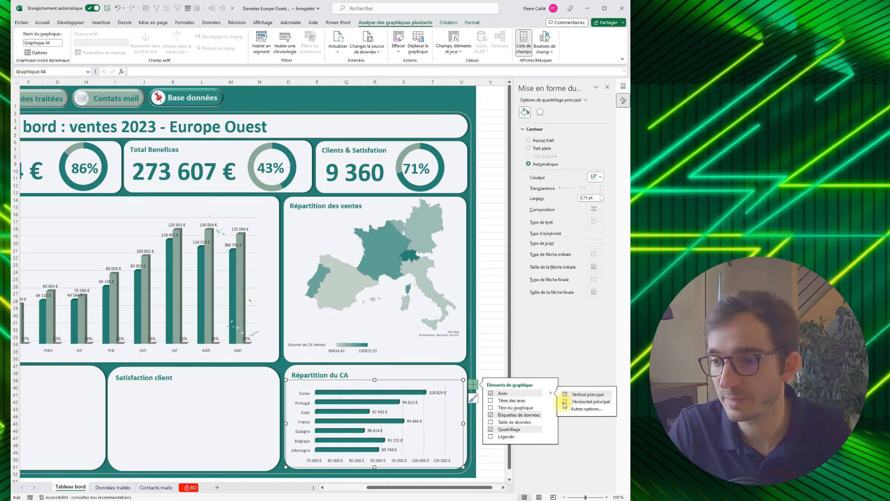
left_click(565, 402)
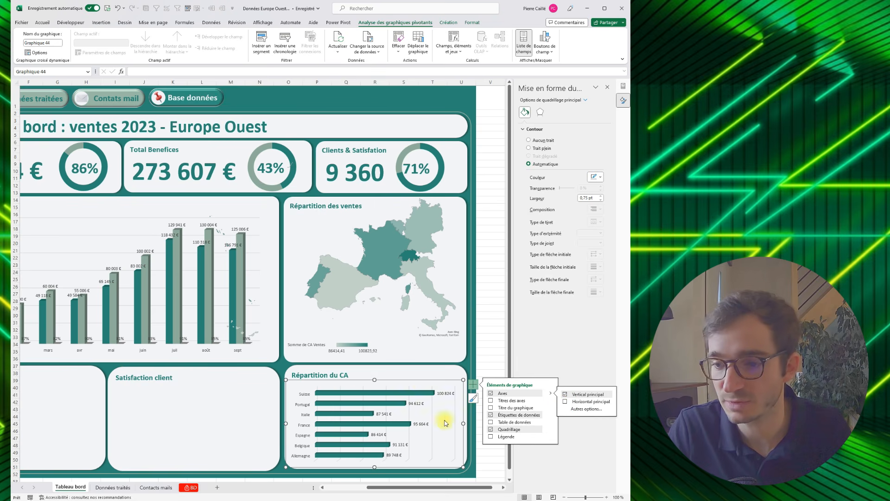
left_click(375, 382)
left_click(374, 381)
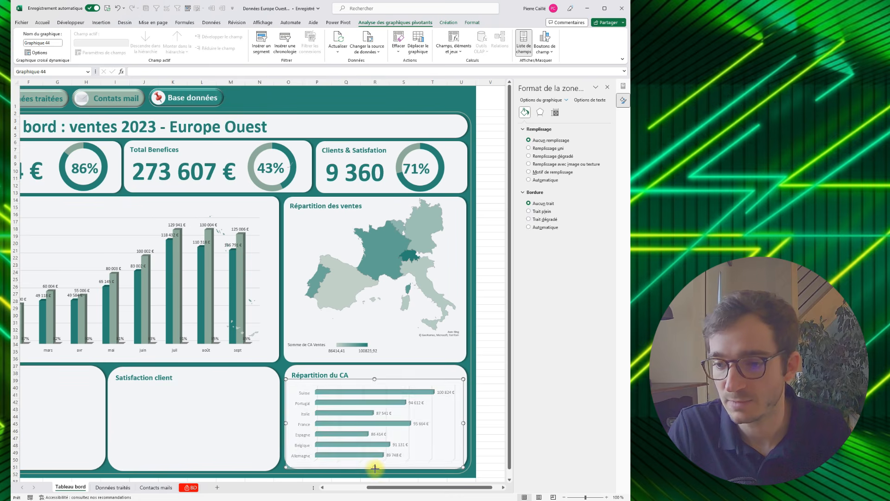
- Delete the doughnut chart covering the "Données traités" pivot tables and autofit columns H and I
left_click_drag(372, 486, 306, 490)
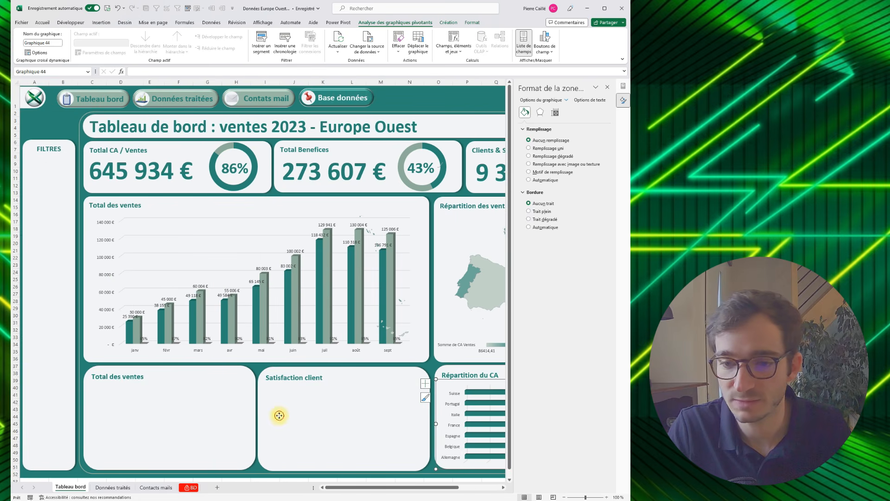
left_click(280, 413)
left_click(141, 417)
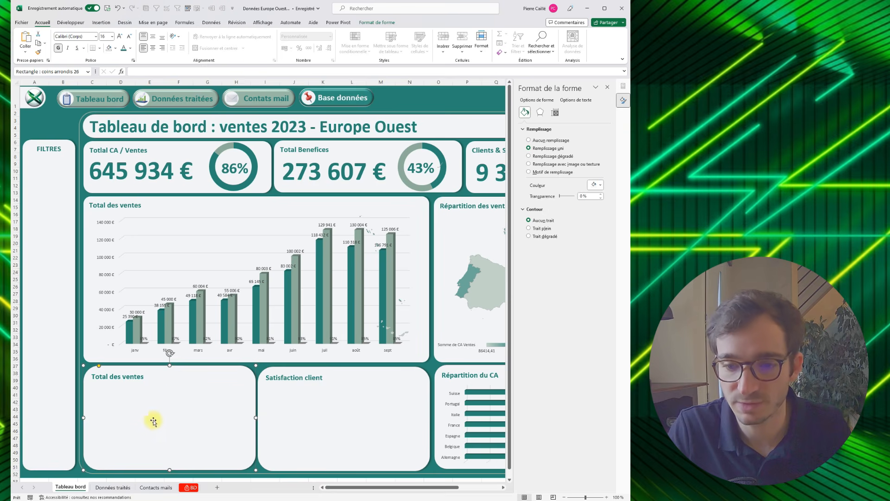
left_click(113, 488)
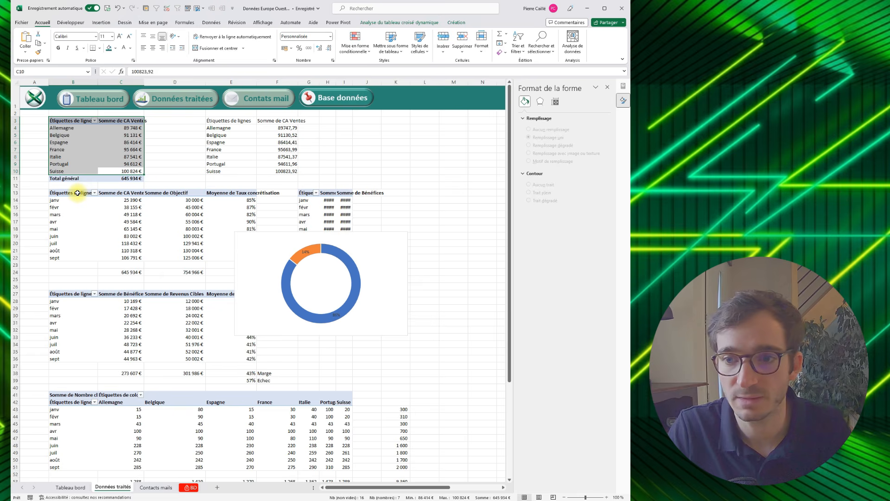
left_click_drag(307, 193, 370, 244)
left_click(374, 236)
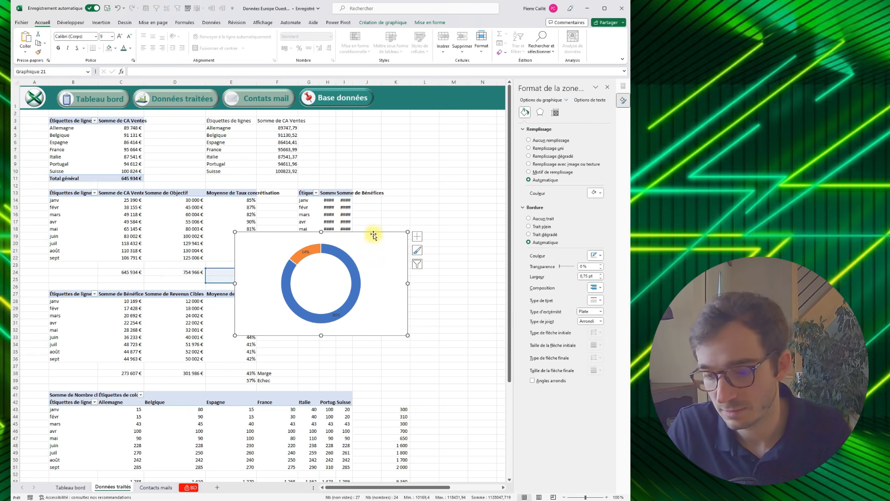
key("Delete")
left_click_drag(344, 82, 335, 83)
double_click(336, 82)
- Insert a line pivot chart with markers from the monthly pivot table of CA Ventes and Bénéfices starting at G13
left_click(335, 193)
left_click_drag(304, 191, 400, 254)
left_click(400, 22)
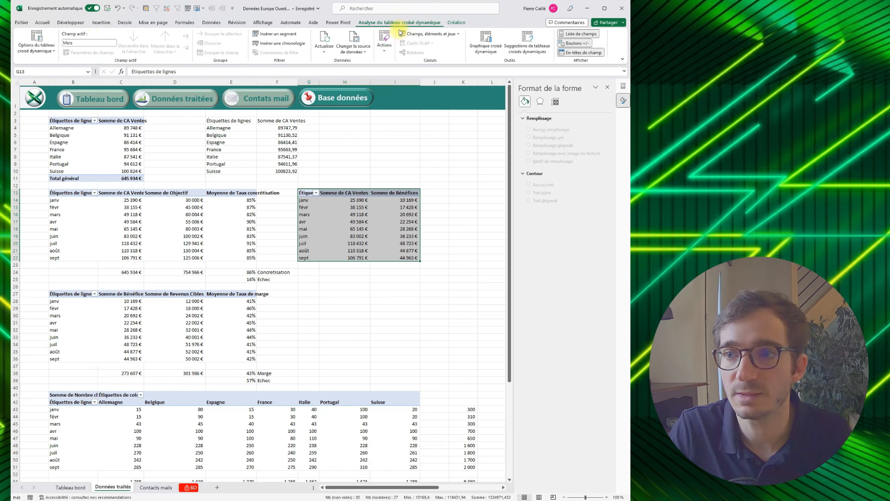
left_click(101, 22)
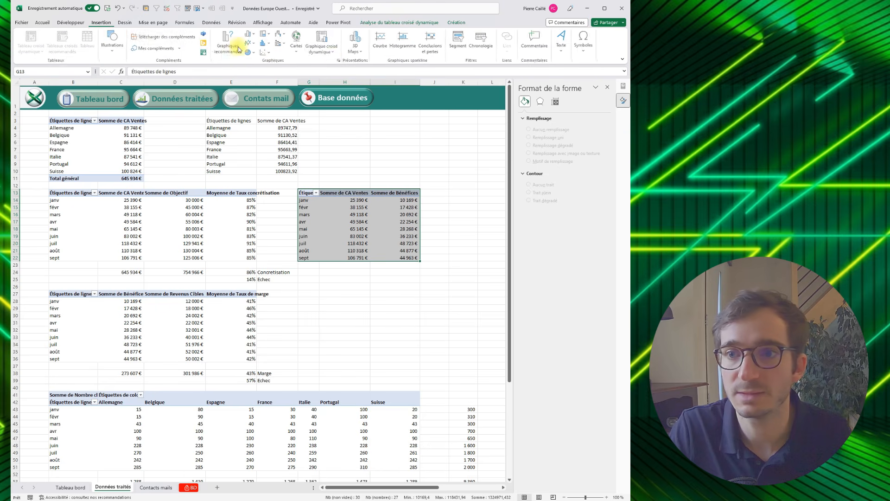
left_click(339, 65)
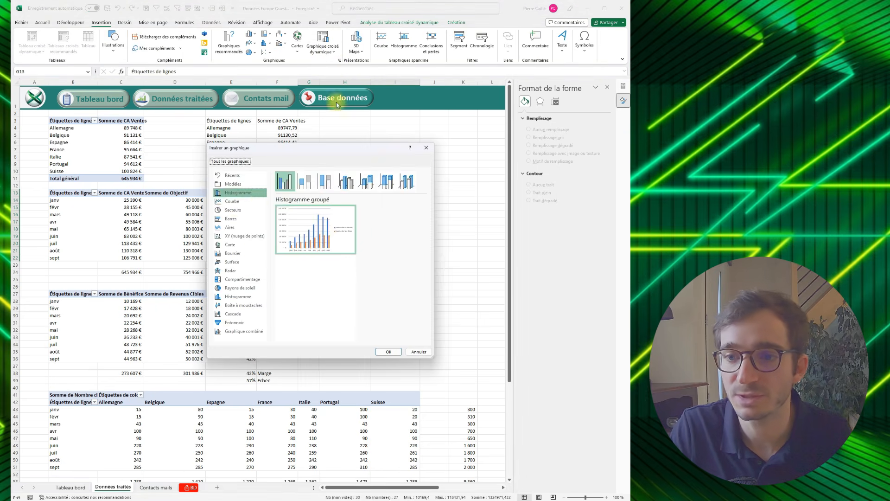
left_click(232, 202)
left_click(345, 180)
left_click(389, 351)
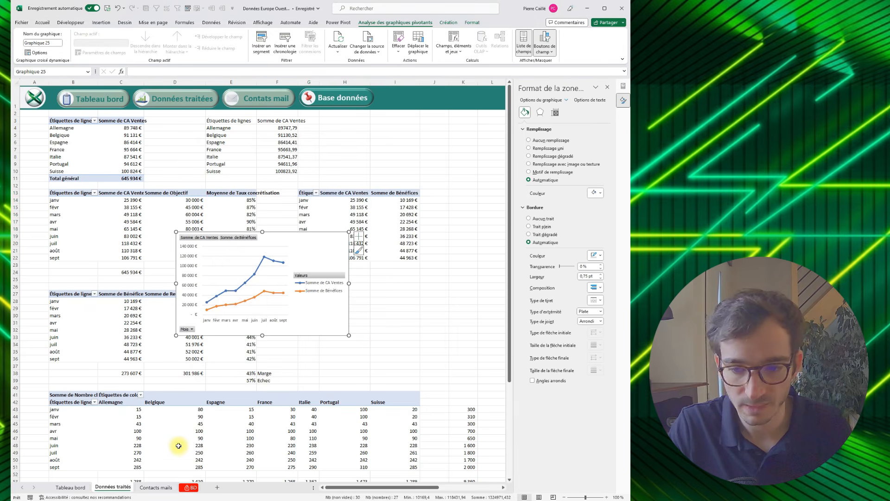
- Move the line chart onto the lower "Total des ventes" panel of the "Tableau bord" sheet and hide all its field buttons
key("ctrl+x")
left_click(74, 491)
left_click(238, 406)
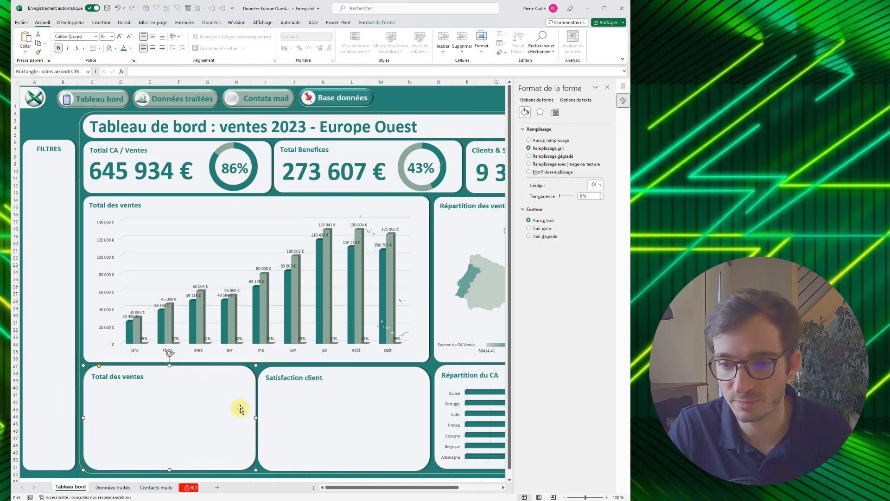
key("ctrl+v")
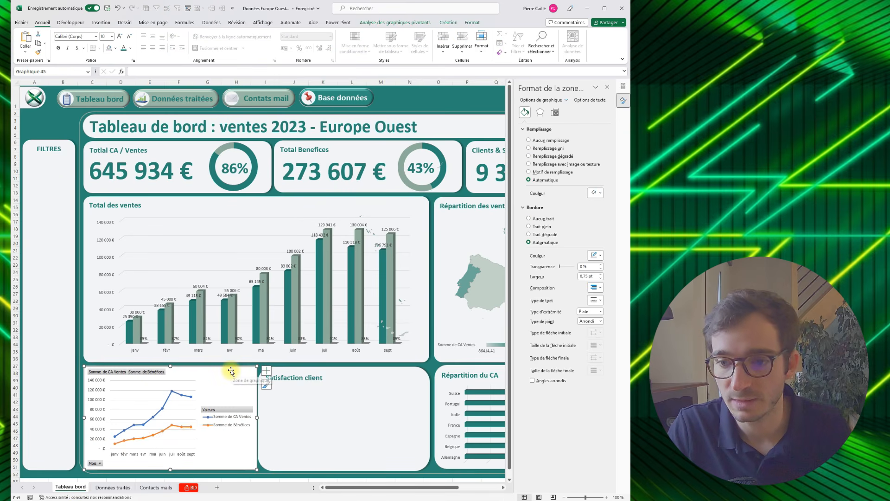
left_click(425, 28)
left_click(545, 49)
left_click(540, 117)
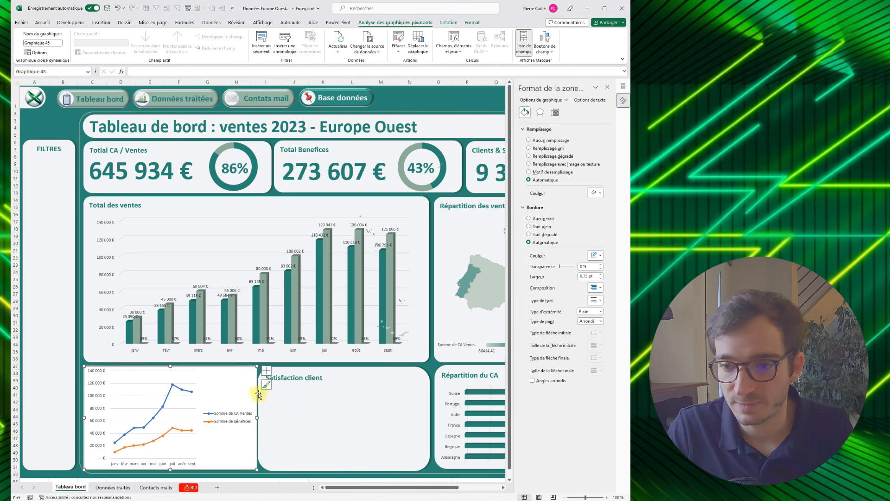
- Remove the line chart's legend and add data labels to both series
left_click(268, 373)
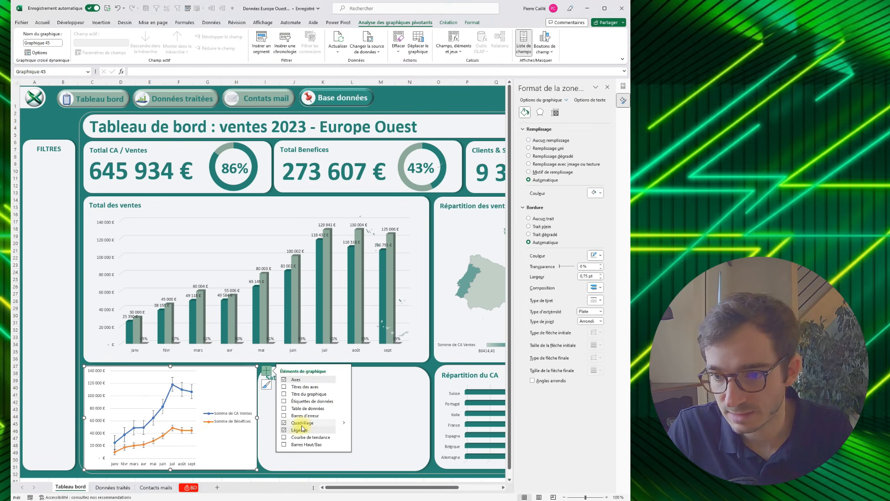
left_click(285, 431)
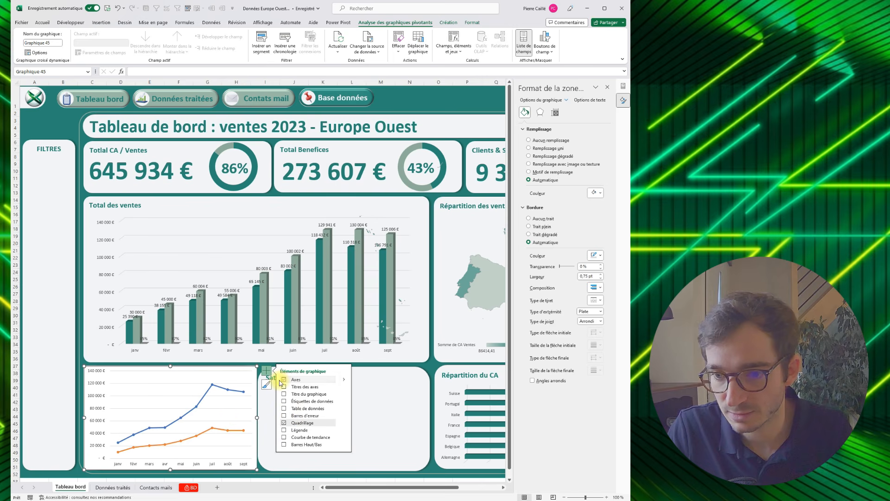
left_click(284, 402)
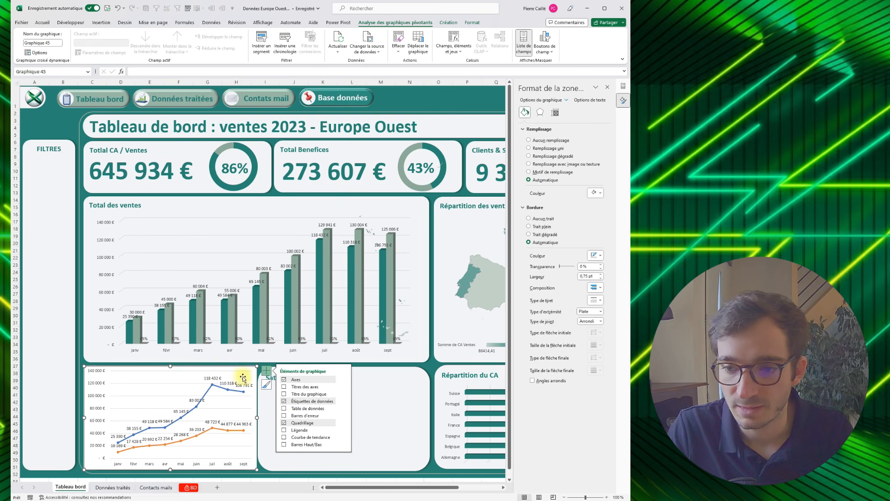
- Give the line chart's area no fill and no border
left_click(558, 141)
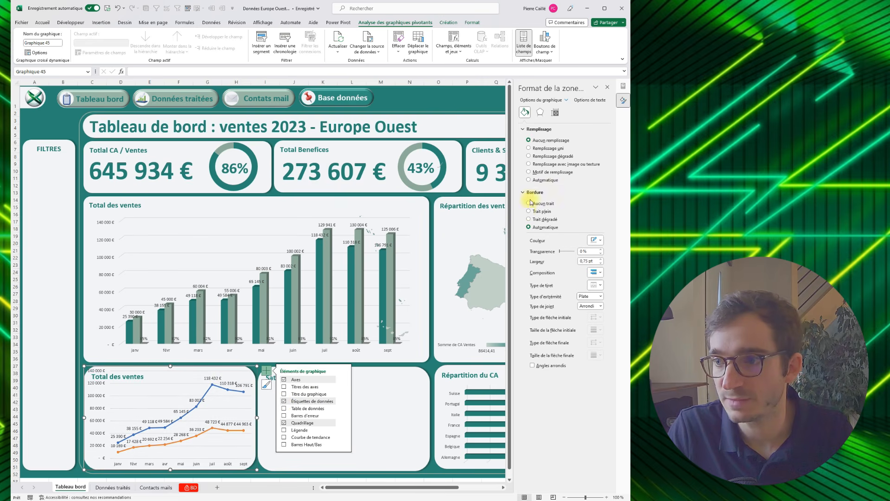
left_click(535, 204)
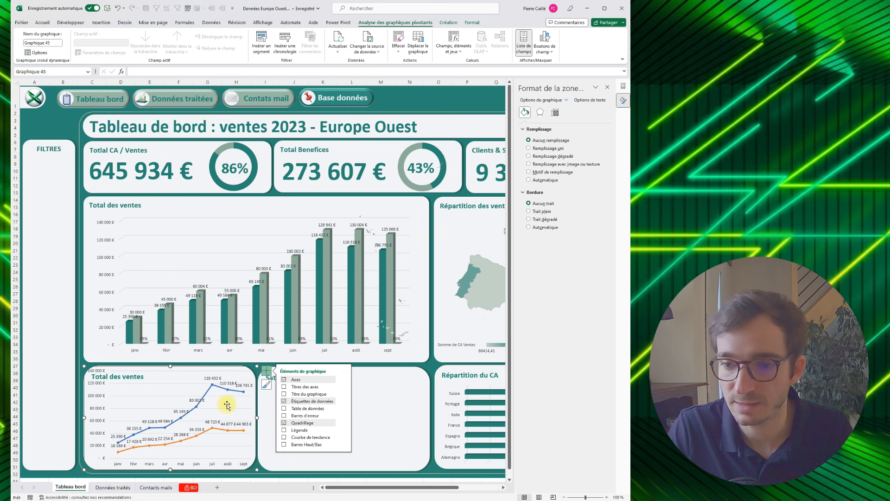
- Colour the "Somme de CA Ventes" line with the recently used dark teal
left_click(222, 388)
left_click(209, 389)
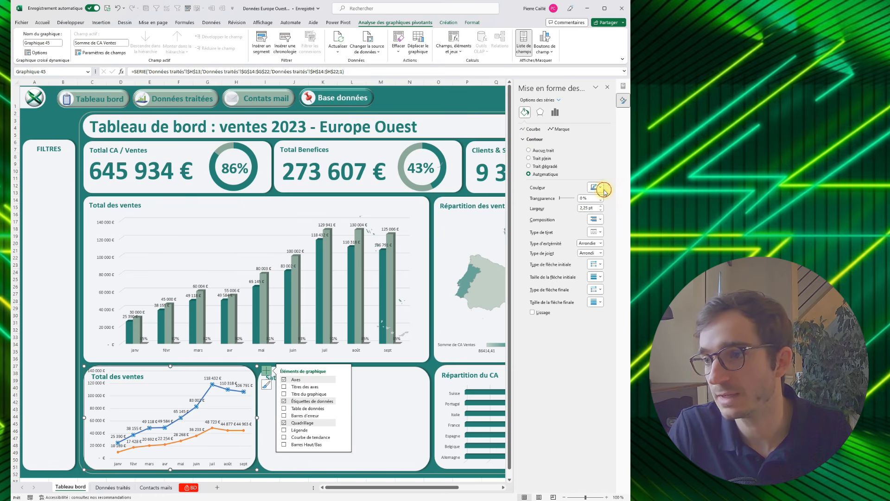
left_click(597, 189)
left_click(567, 276)
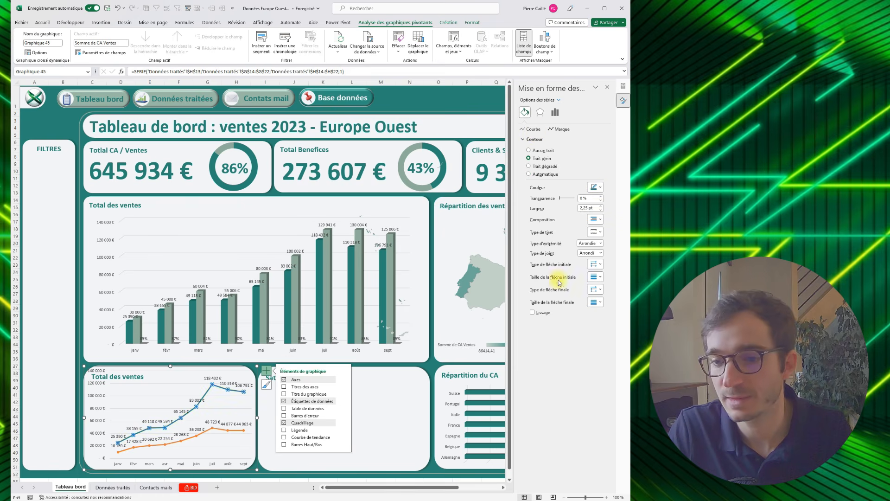
- Fill the "Somme de CA Ventes" markers with the recently used off-white and outline them in dark teal
left_click(558, 129)
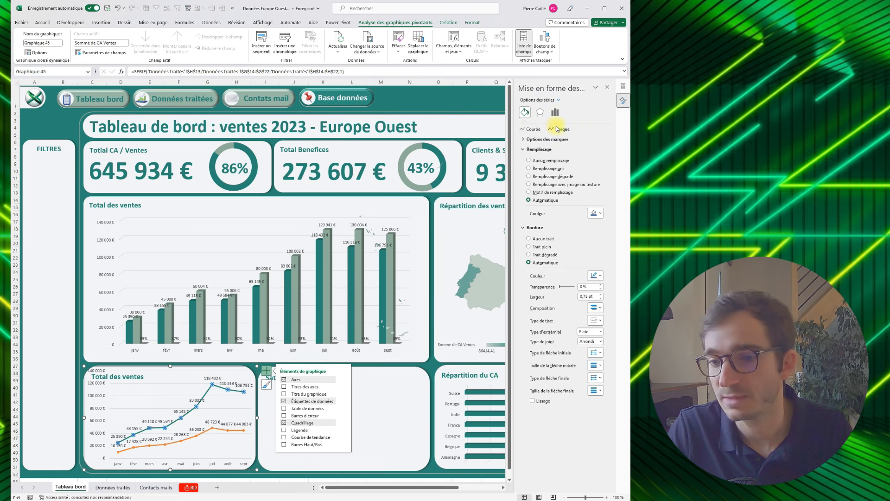
left_click(596, 213)
left_click(582, 300)
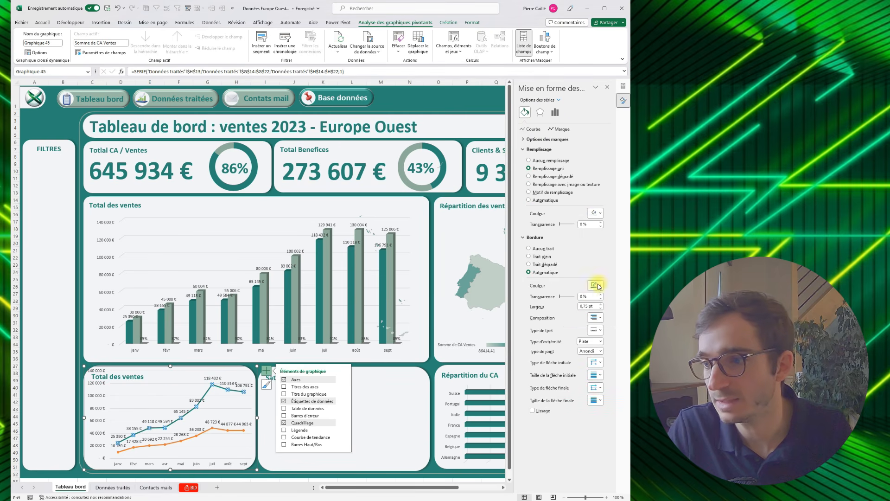
left_click(600, 287)
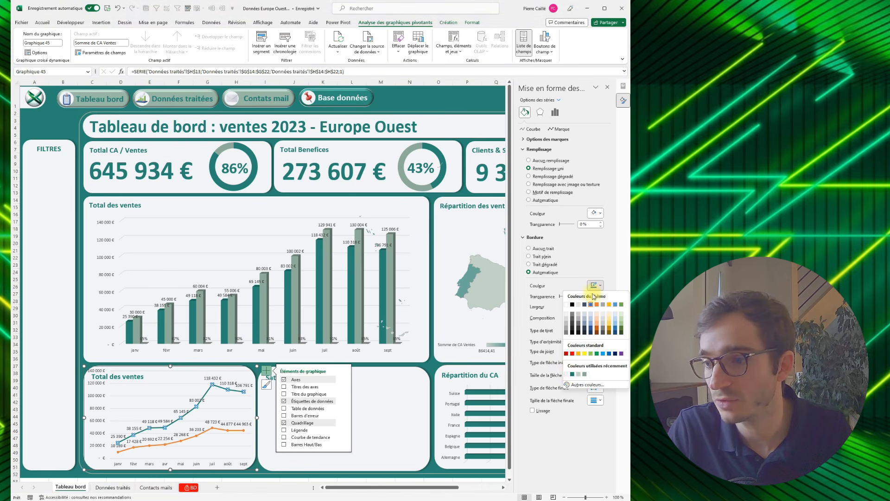
left_click(572, 375)
- Colour the whole "Somme de Bénéfices" line with the recently used grey-green
left_click(241, 432)
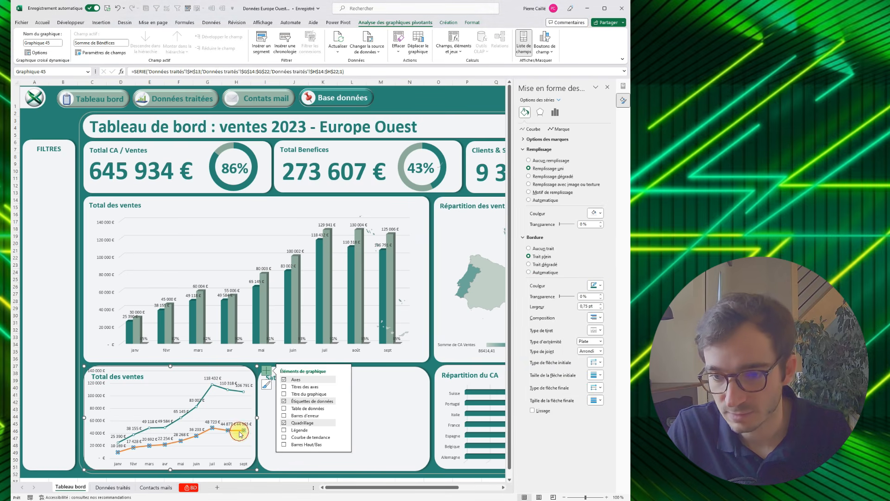
left_click_drag(586, 497, 595, 497)
scroll(302, 438, "down", 2)
scroll(292, 426, "down", 5)
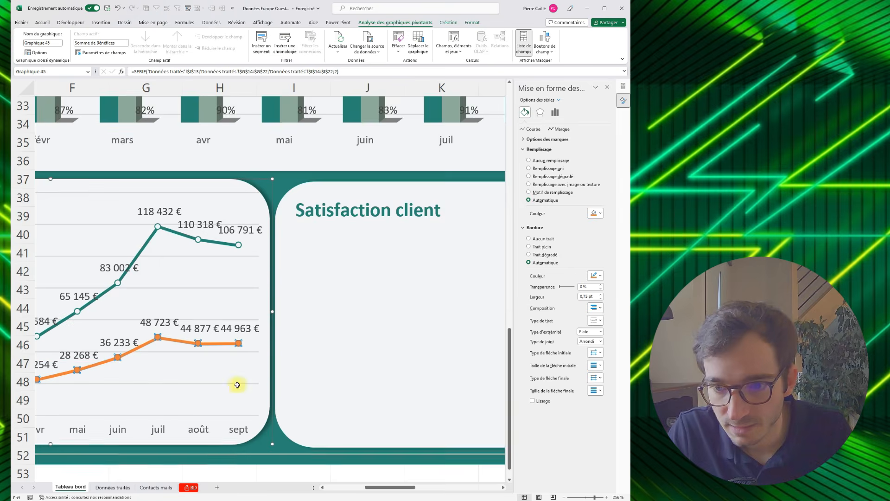
scroll(98, 179, "up", 2)
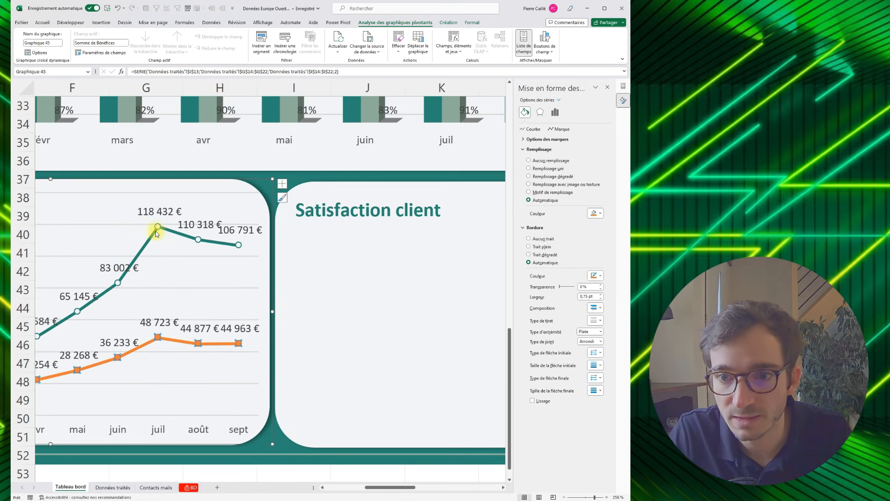
mouse_move(159, 228)
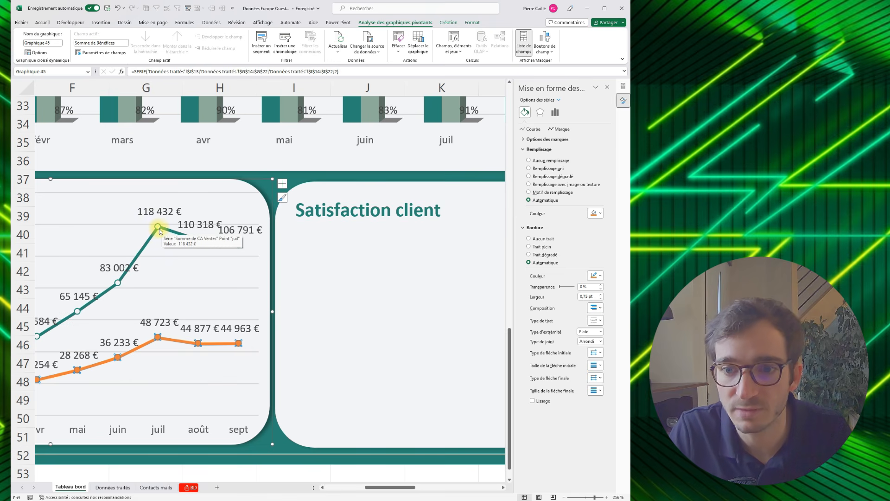
left_click(220, 344)
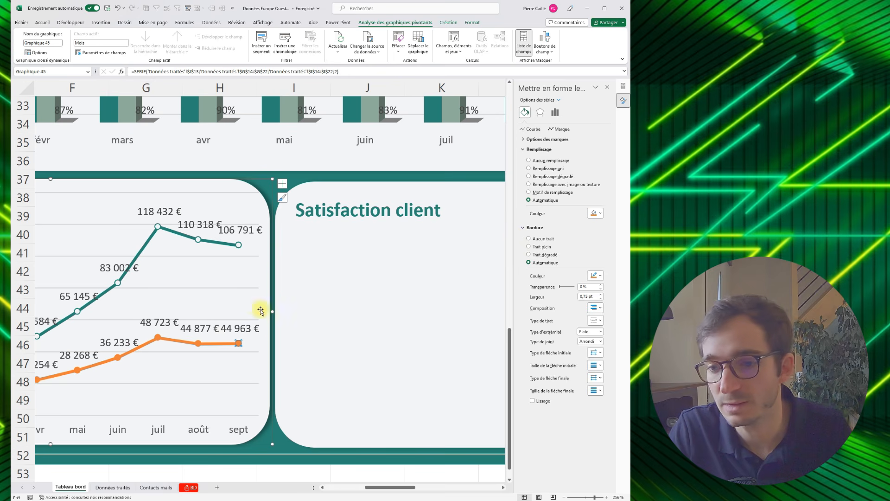
left_click(183, 347)
left_click(185, 345)
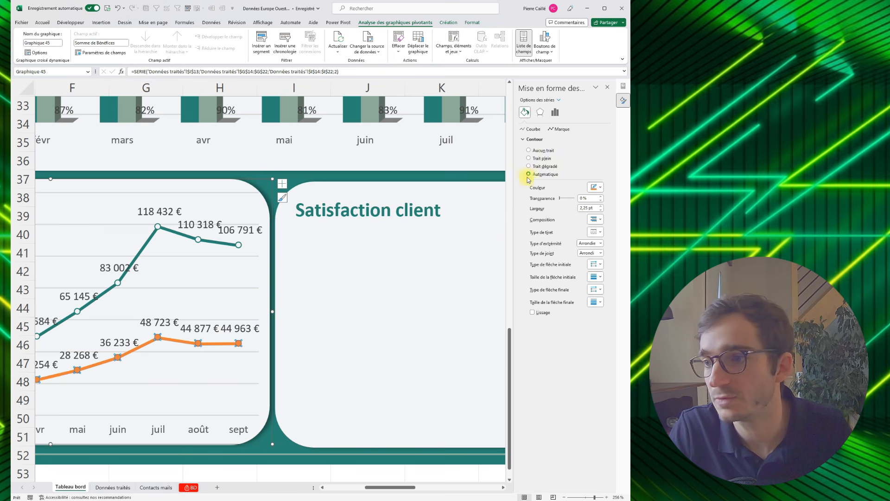
left_click(600, 188)
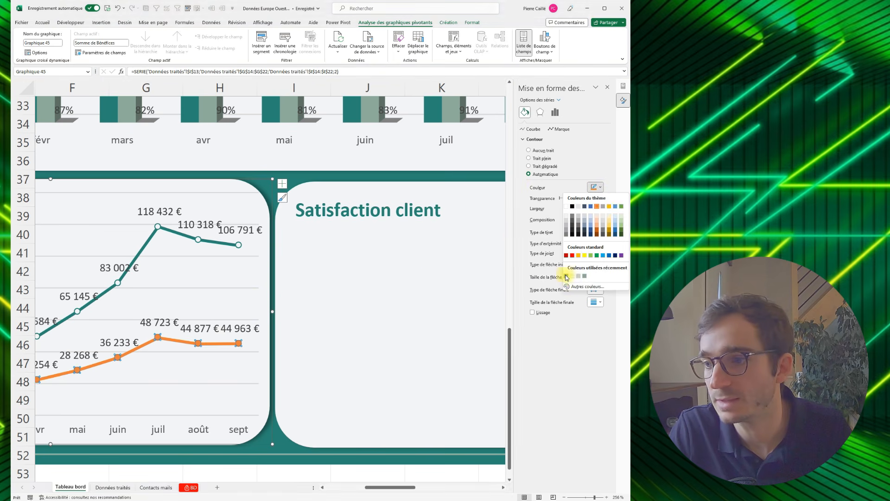
left_click(585, 277)
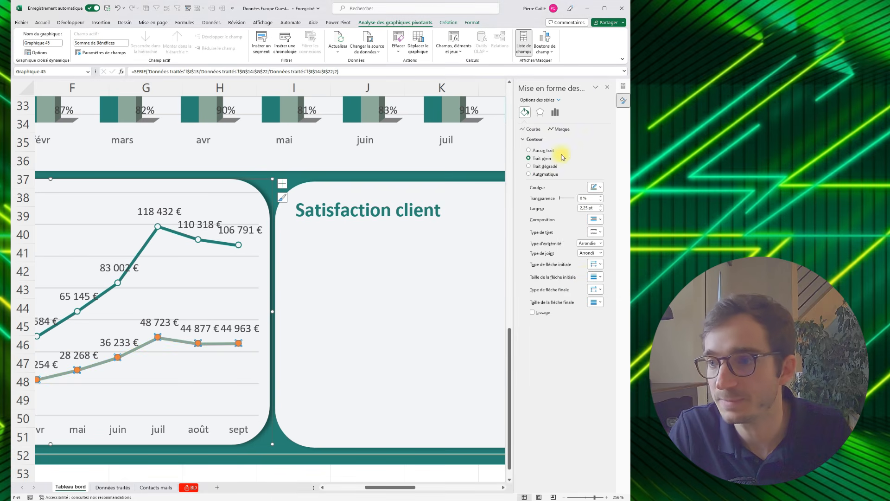
- Fill the "Somme de Bénéfices" markers with the recently used off-white and outline them in grey-green
left_click(556, 132)
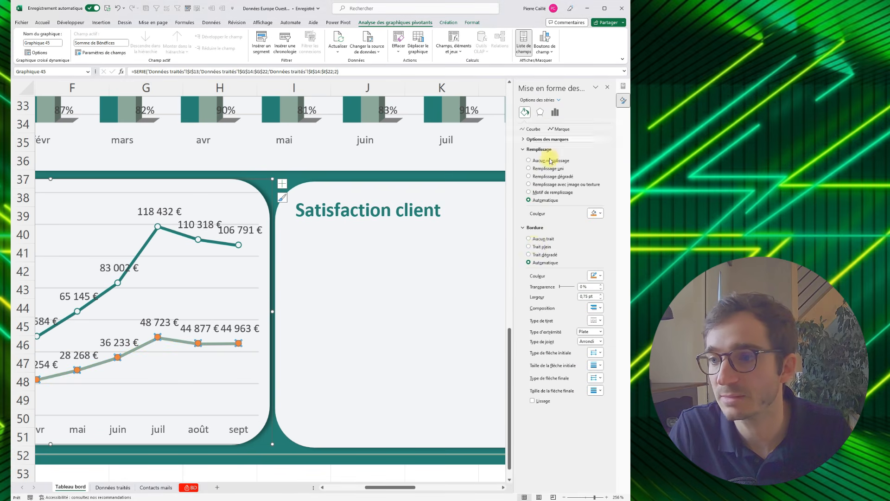
left_click(596, 217)
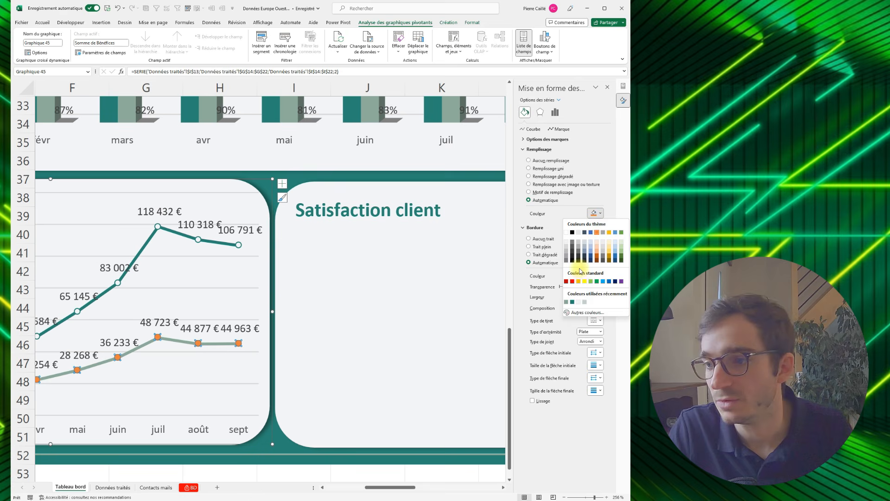
left_click(580, 302)
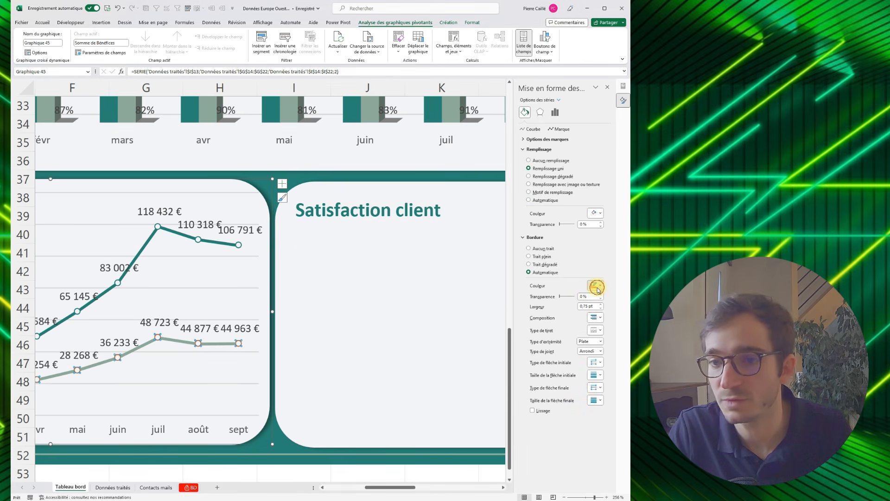
left_click(597, 287)
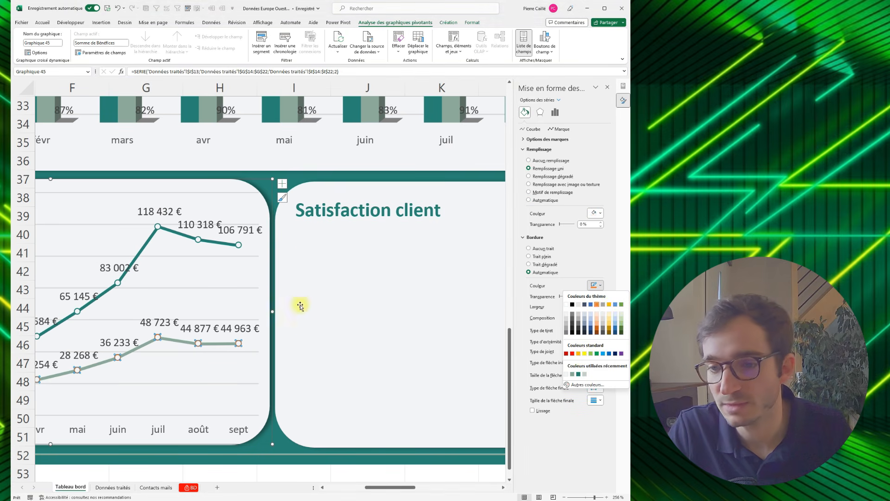
left_click(580, 374)
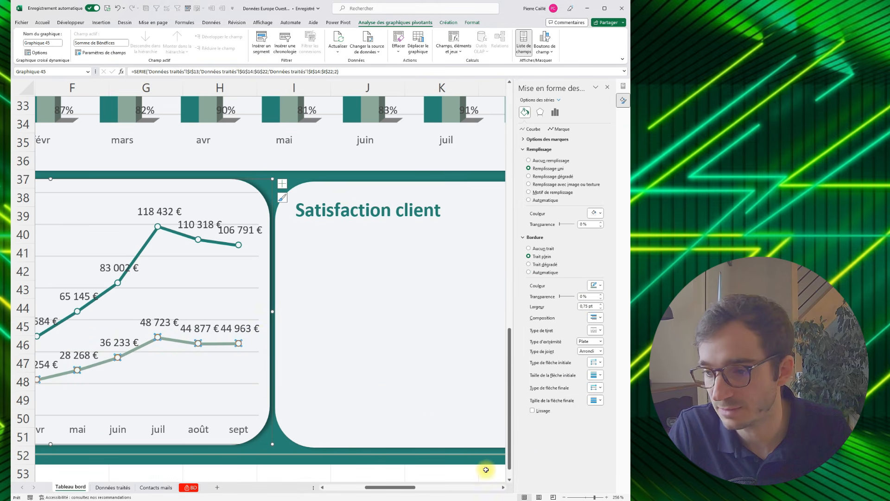
left_click(486, 470)
- Shrink the line chart so it fits inside its lower "Total des ventes" panel
left_click(614, 496)
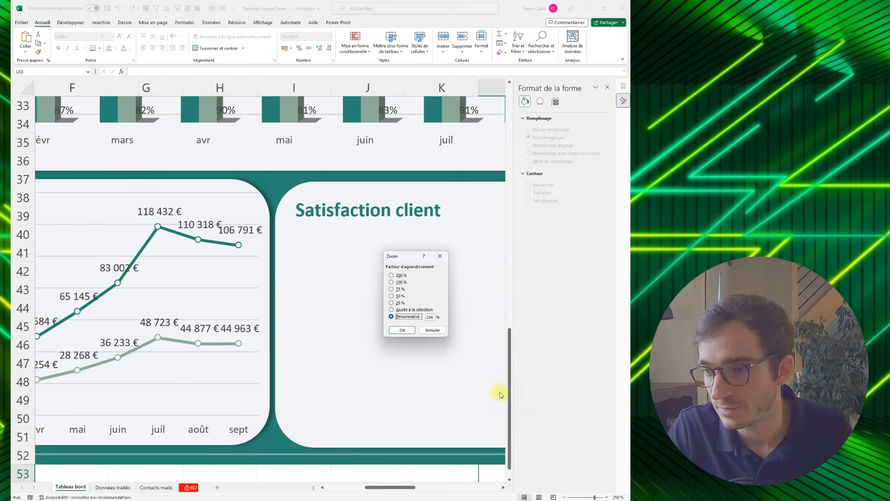
double_click(430, 316)
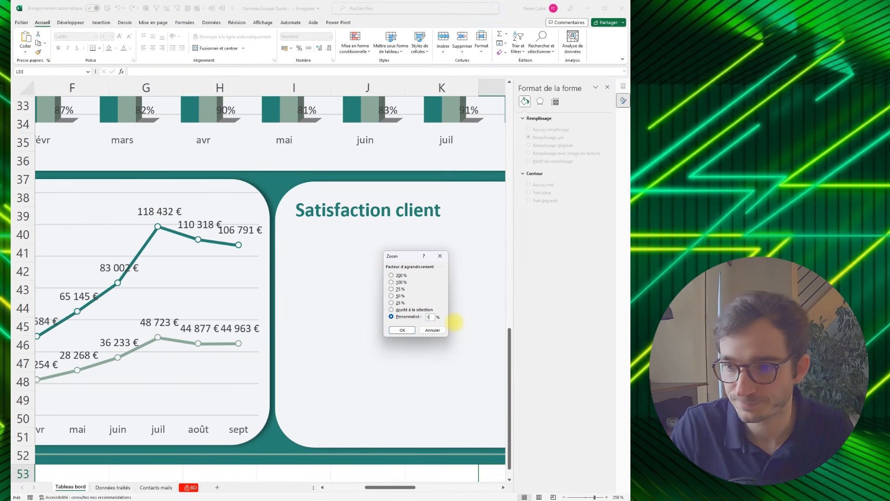
type("100")
key("Return")
scroll(312, 340, "up", 9)
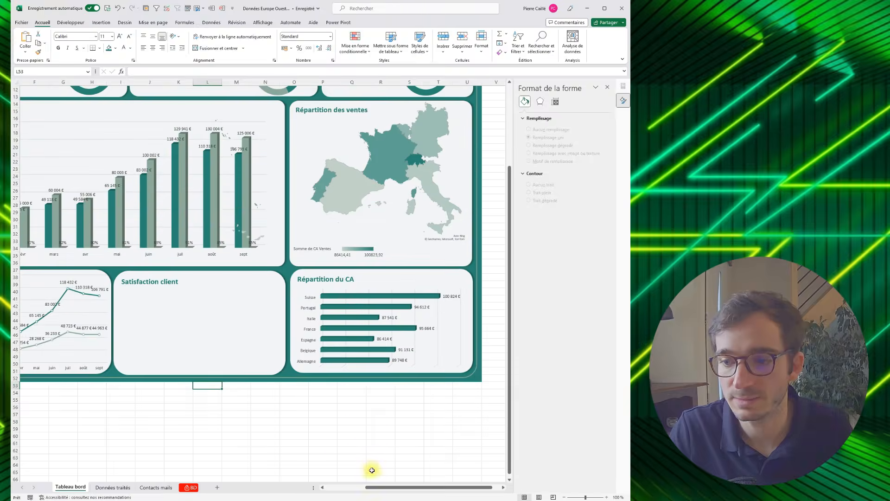
left_click_drag(380, 488, 288, 485)
scroll(288, 485, "up", 2)
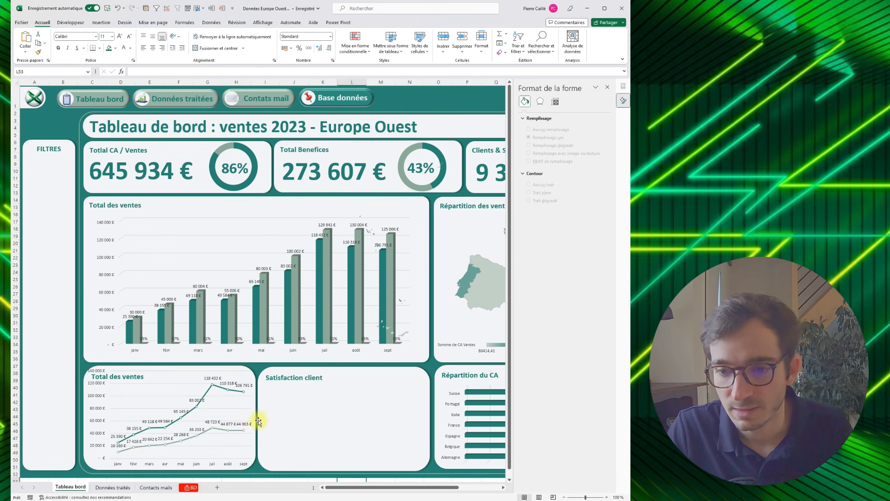
left_click(195, 406)
mouse_move(253, 367)
left_mouse_down()
mouse_move(243, 374)
mouse_move(249, 377)
left_mouse_up()
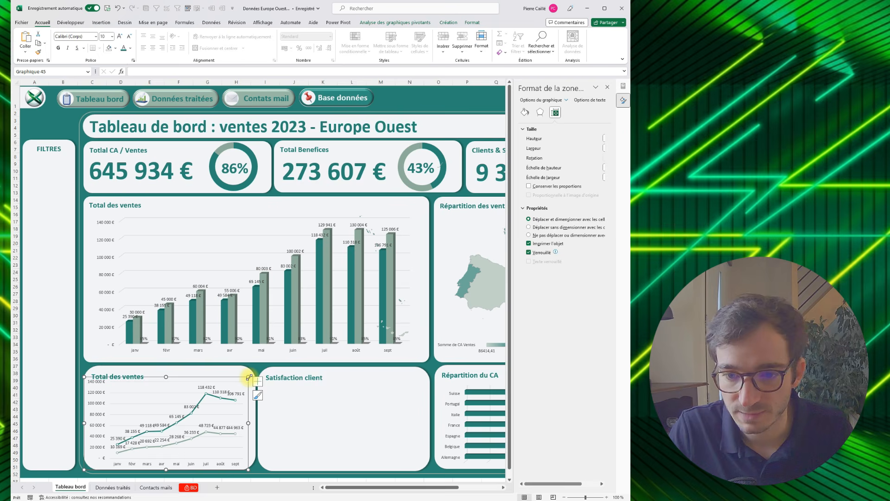
- Remove the line chart's primary vertical axis and widen its plot area into the freed space
left_click(209, 383)
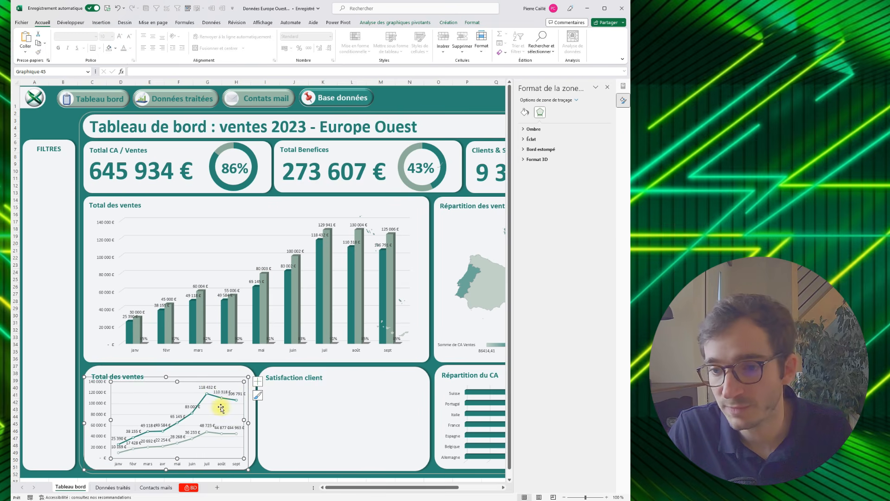
left_click(258, 385)
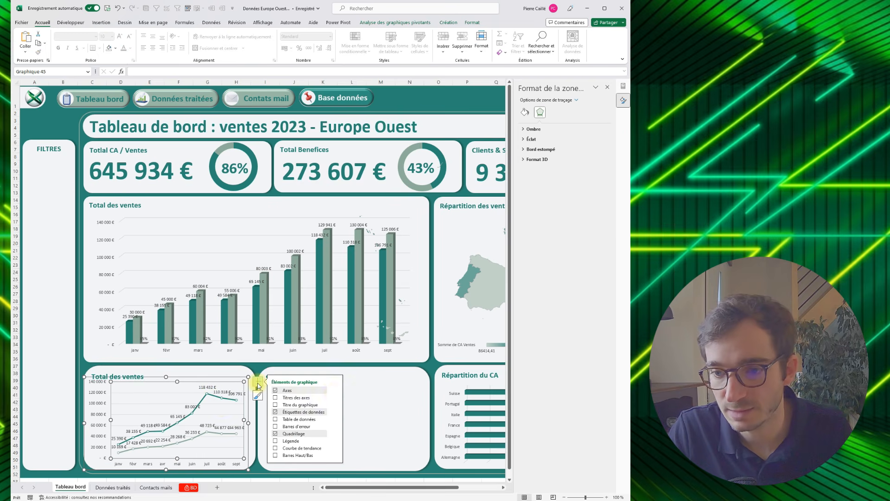
left_click(336, 390)
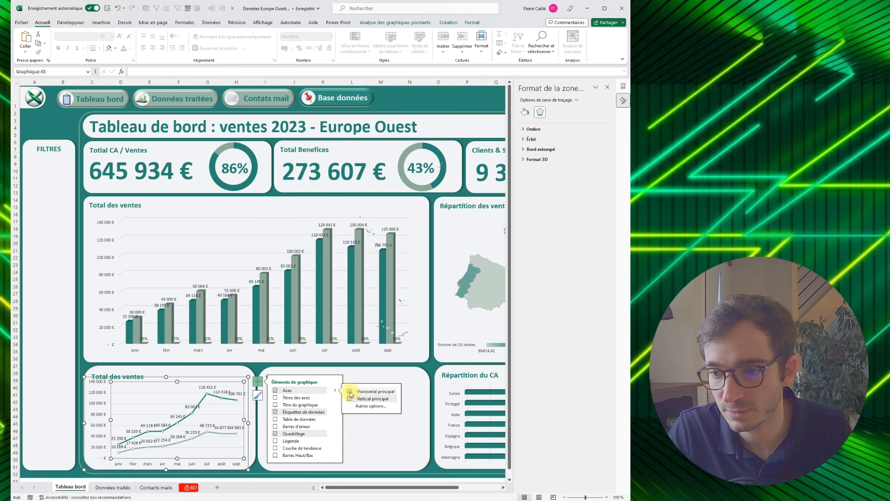
left_click(349, 399)
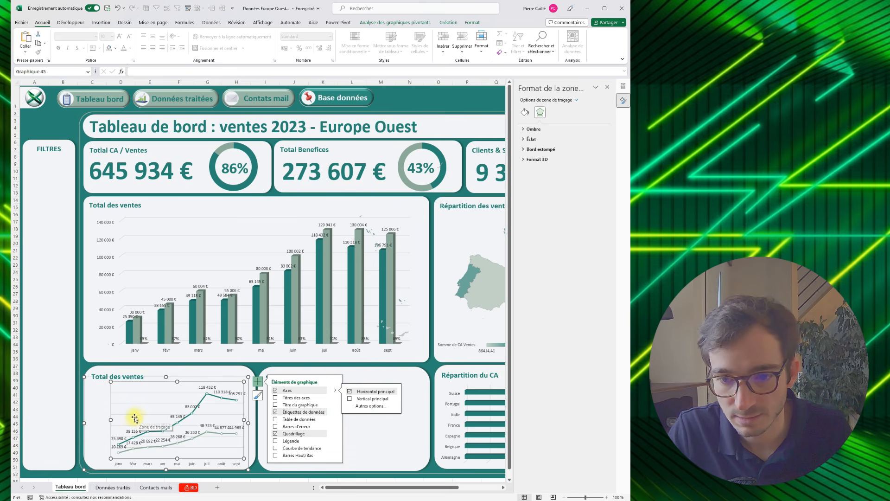
left_click(100, 418)
left_click_drag(95, 420, 88, 419)
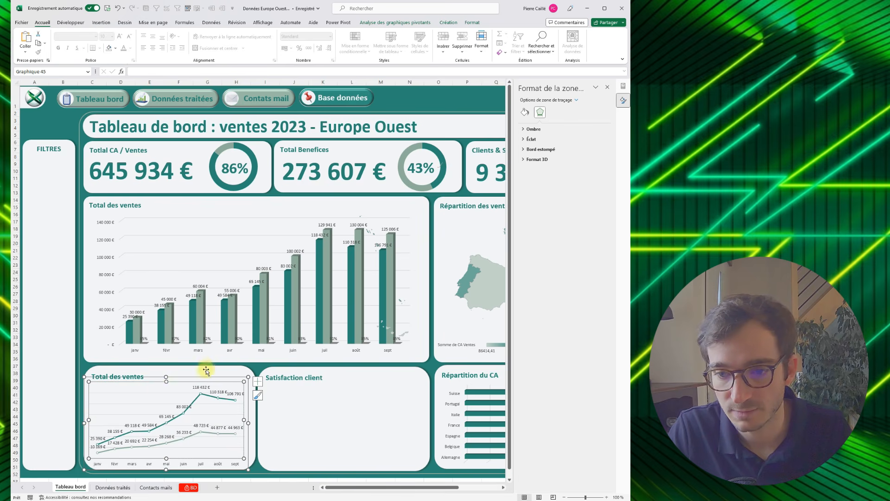
- Open the "Données traités" sheet and go to the satisfaction averages in rows 69 and 70
left_click(265, 389)
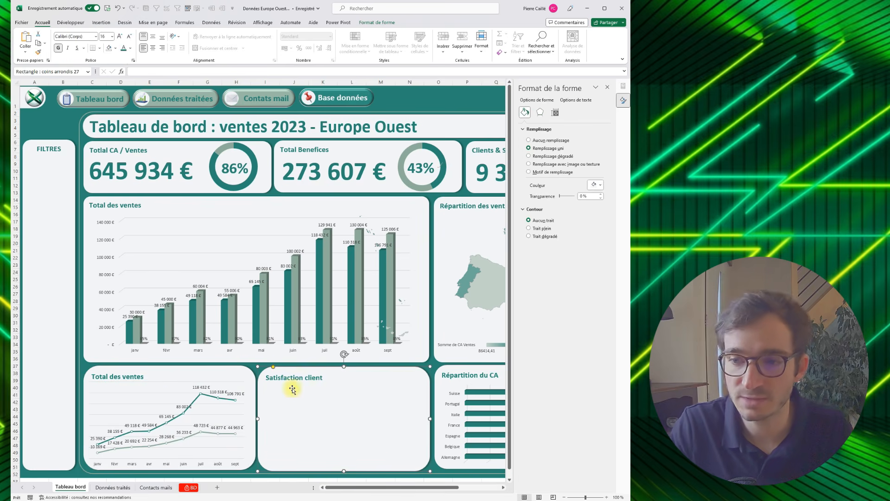
left_click(120, 485)
scroll(149, 418, "down", 9)
left_click(79, 380)
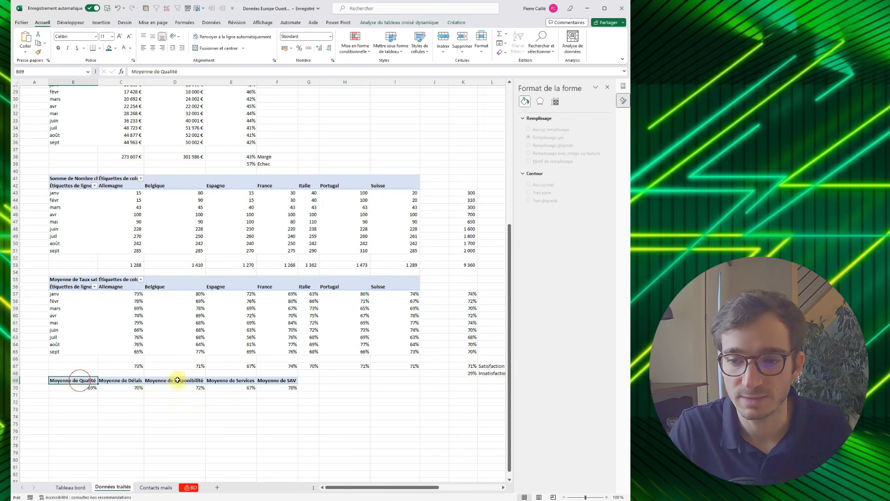
left_click_drag(178, 380, 277, 388)
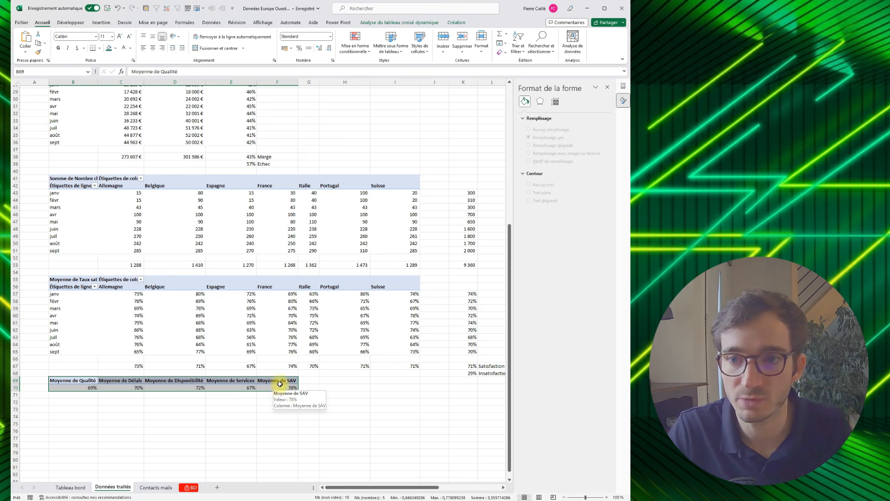
left_click(70, 22)
left_click(99, 23)
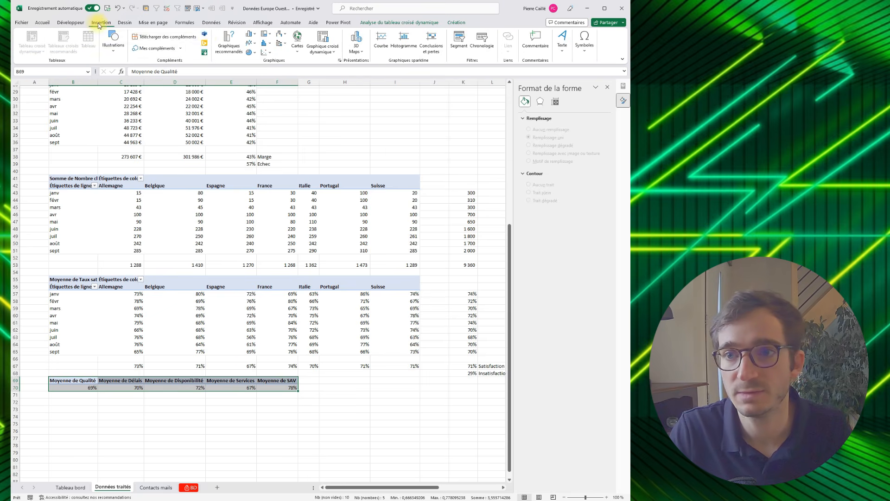
left_click(323, 42)
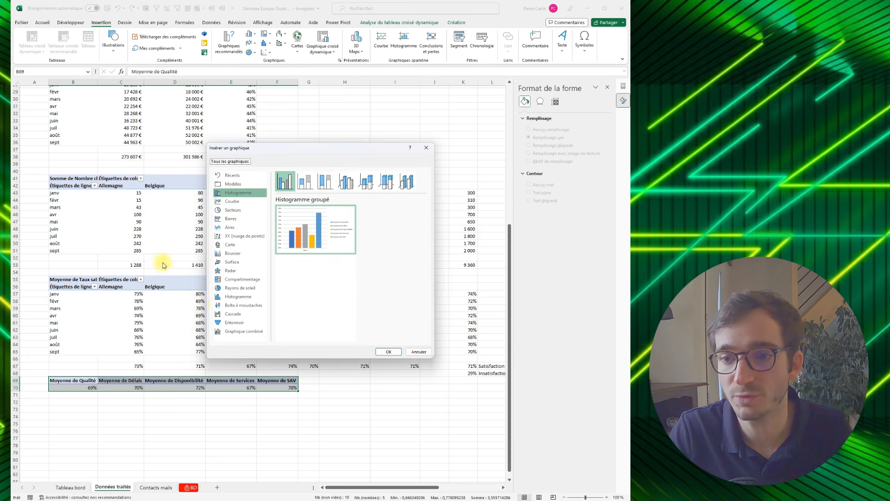
left_click(231, 270)
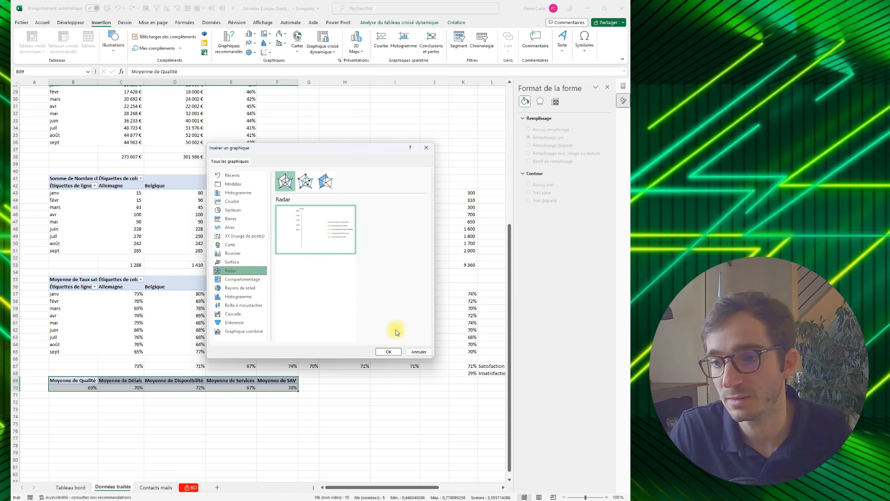
left_click(419, 351)
left_click(87, 403)
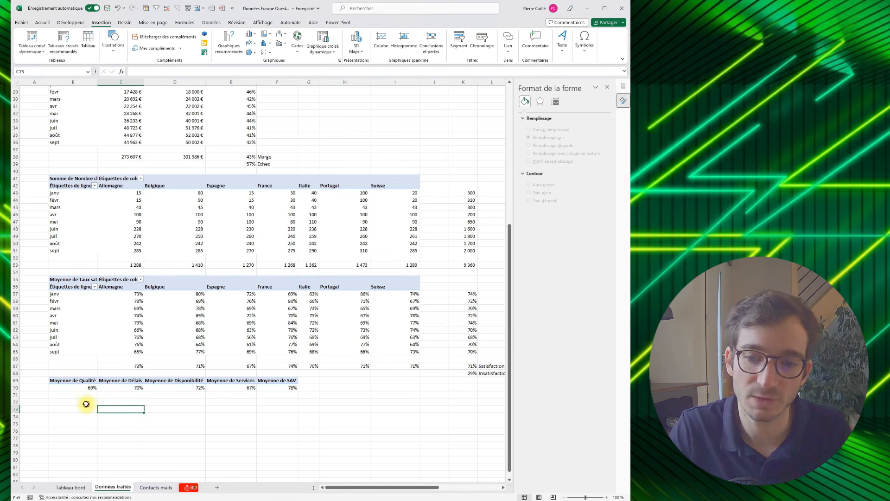
- Copy the average headers in B69:F69 and paste them transposed starting at B72
mouse_move(79, 385)
left_mouse_down()
mouse_move(260, 381)
mouse_move(76, 381)
left_mouse_up()
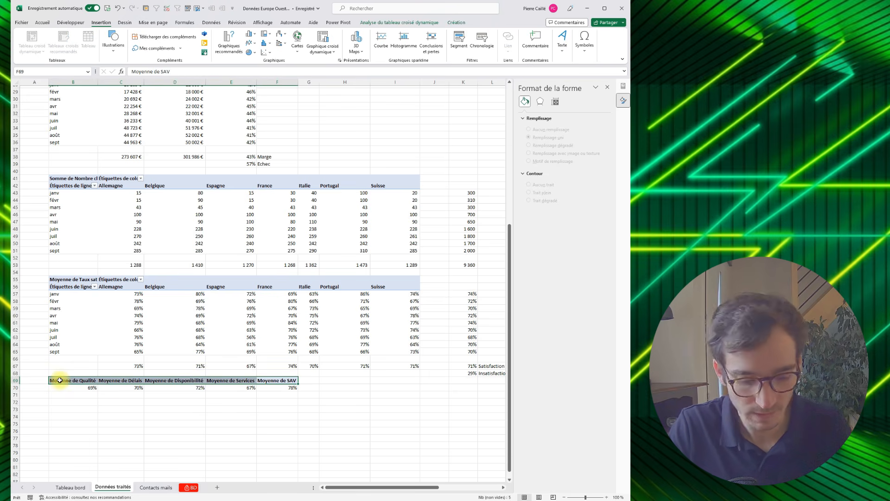
key("ctrl+c")
left_click(86, 401)
right_click(87, 401)
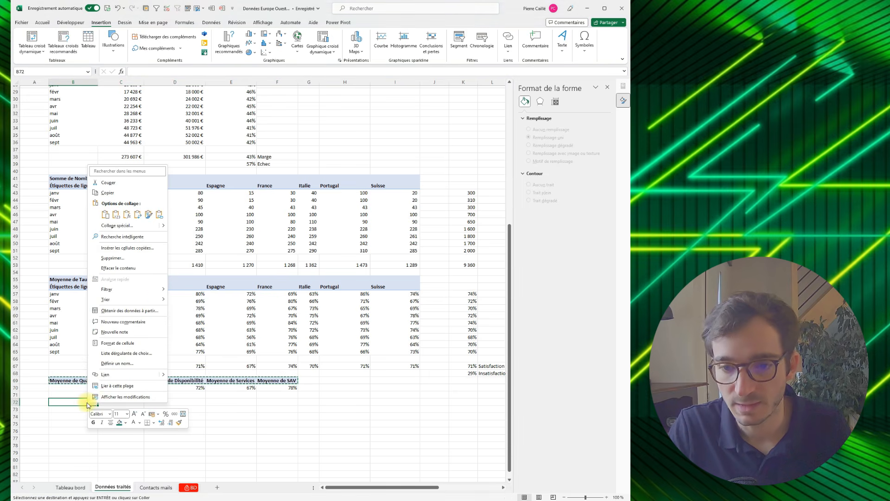
left_click(138, 215)
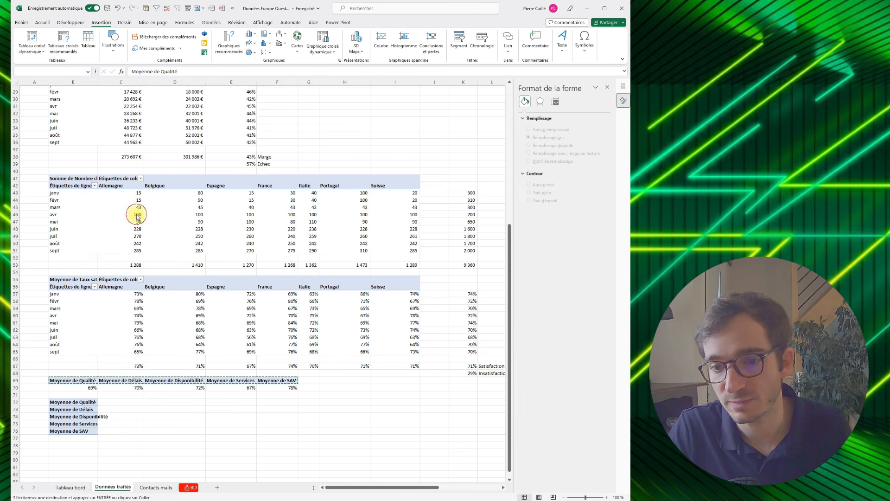
- Link D72:D76 to the Qualité, Délais, Disponibilité, Services and SAV averages in B70:F70, one formula per cell
left_click(168, 402)
left_click(123, 402)
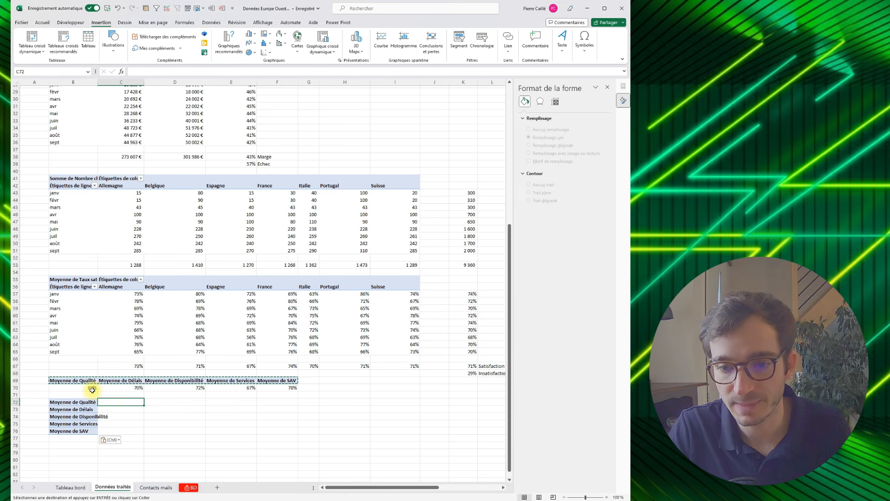
left_click(153, 403)
type("=")
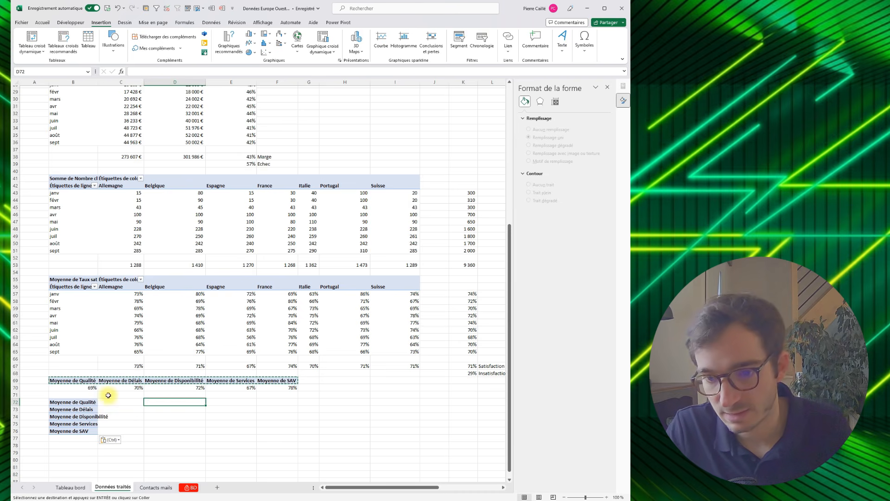
left_click(98, 389)
key("Return")
type("=")
left_click(126, 388)
key("Return")
type("=")
left_click(178, 387)
key("Return")
type("=")
left_click(235, 387)
key("Return")
type("=")
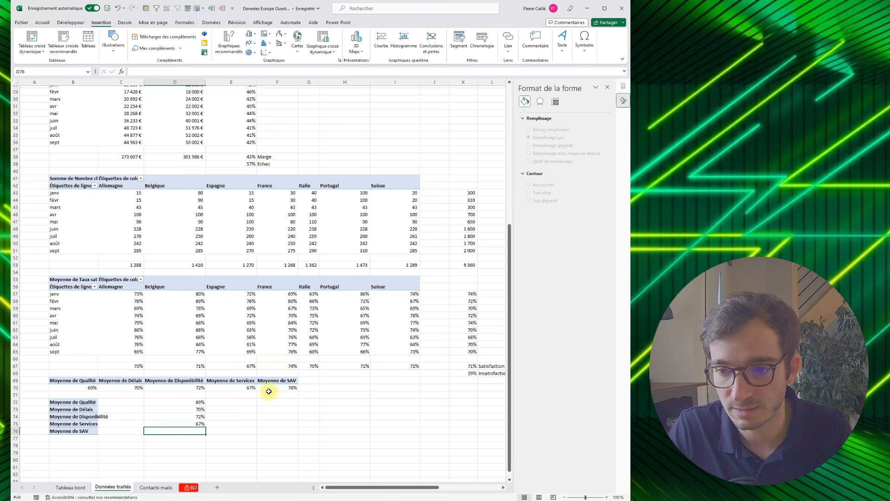
left_click(279, 387)
key("Return")
- Enter =TEXTE.APRES(B72;"de ") in C72 and fill it down to C76 to extract the short criterion names
left_click_drag(182, 402, 69, 431)
left_click(113, 401)
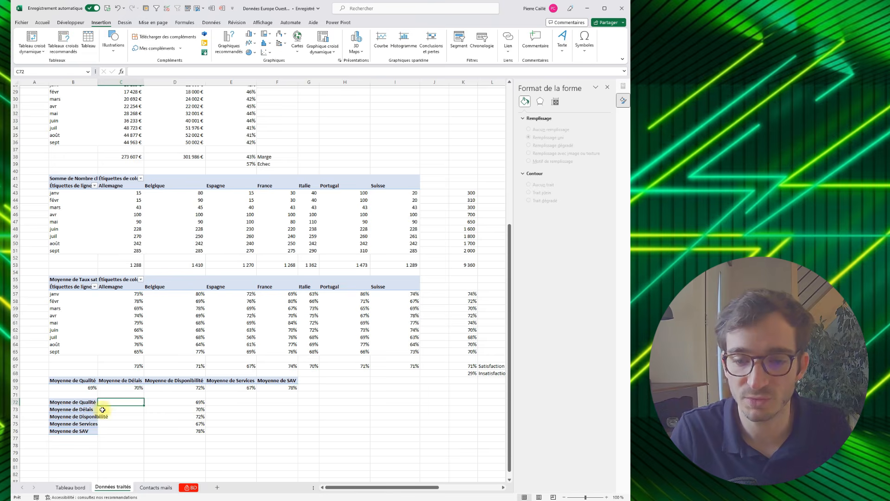
type("=")
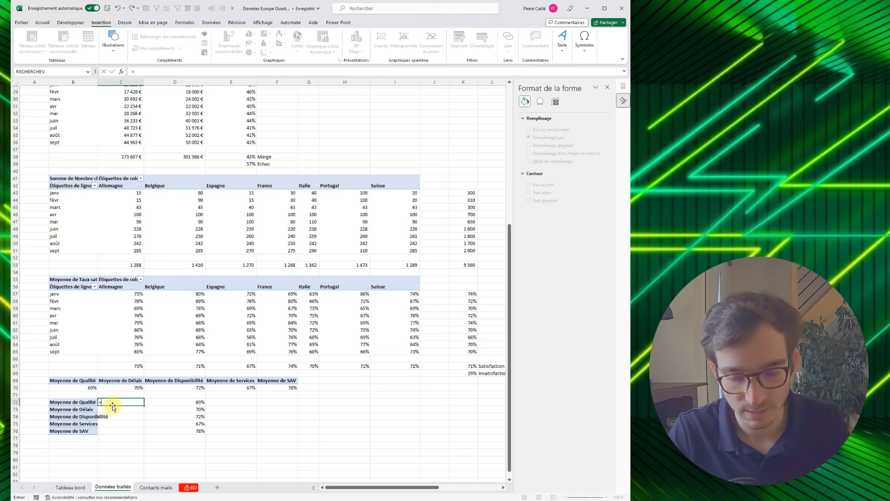
type("te")
double_click(122, 434)
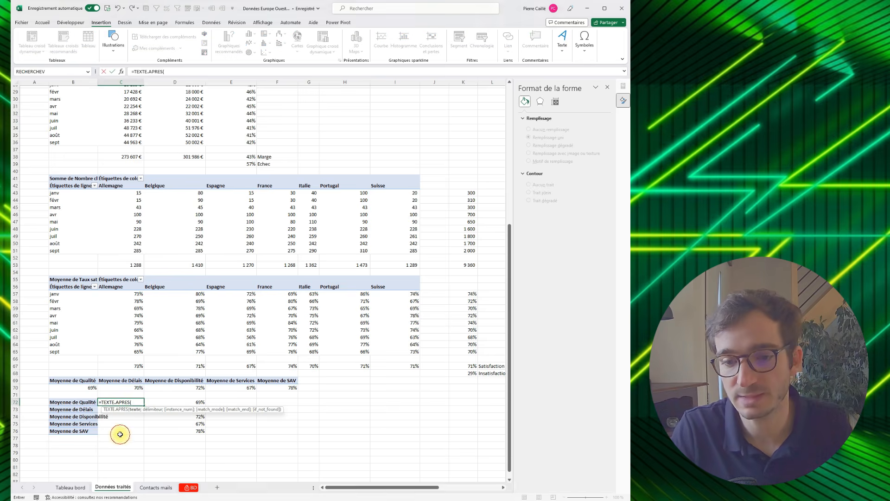
left_click(75, 403)
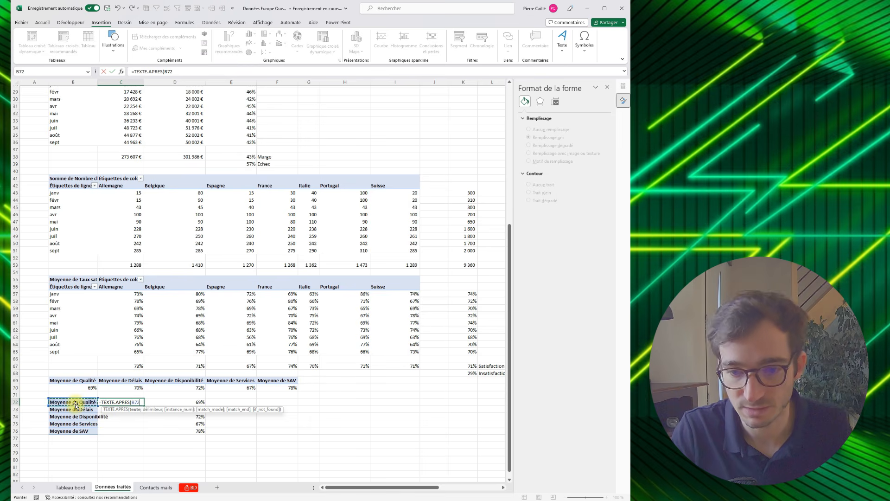
type(";\"")
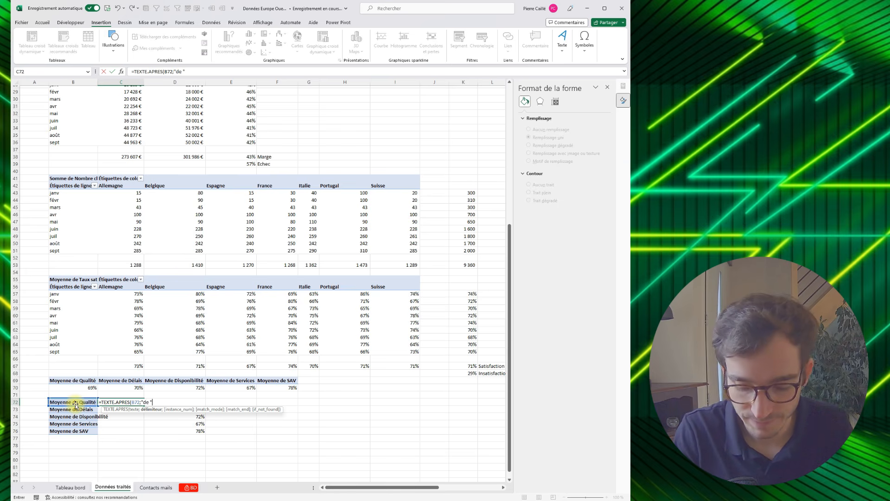
type("de \"")
key("Return")
left_click(143, 403)
left_click_drag(144, 405, 143, 433)
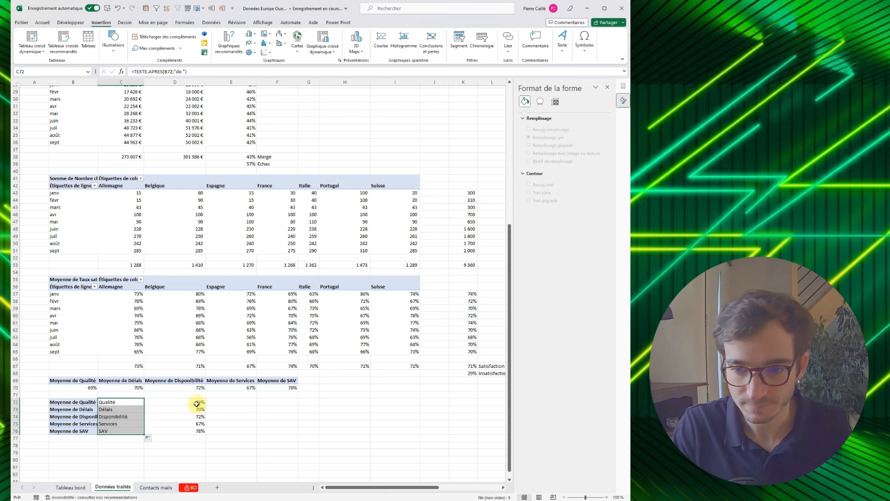
- Open the formula in C72 to examine its TEXTE.APRES arguments
double_click(122, 403)
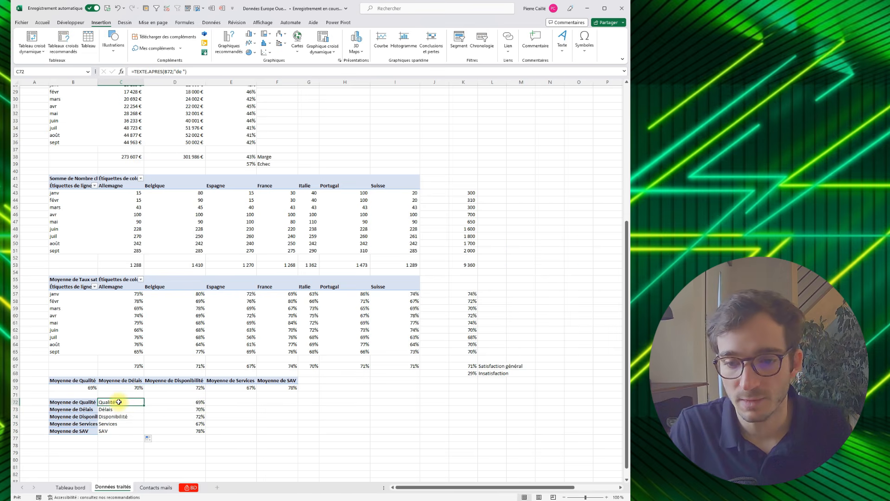
double_click(119, 402)
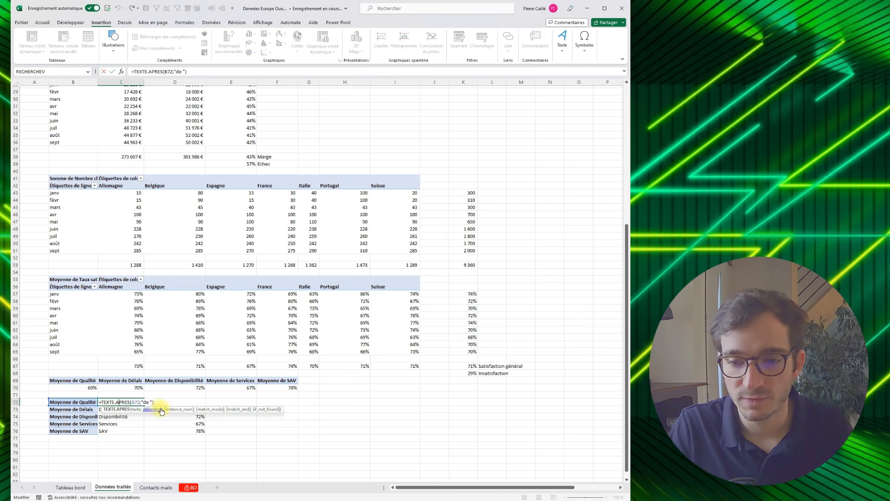
left_click(162, 403)
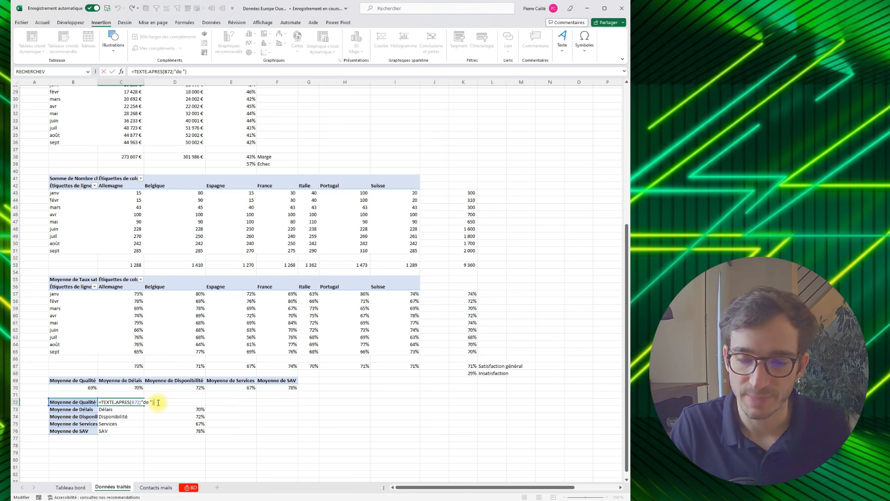
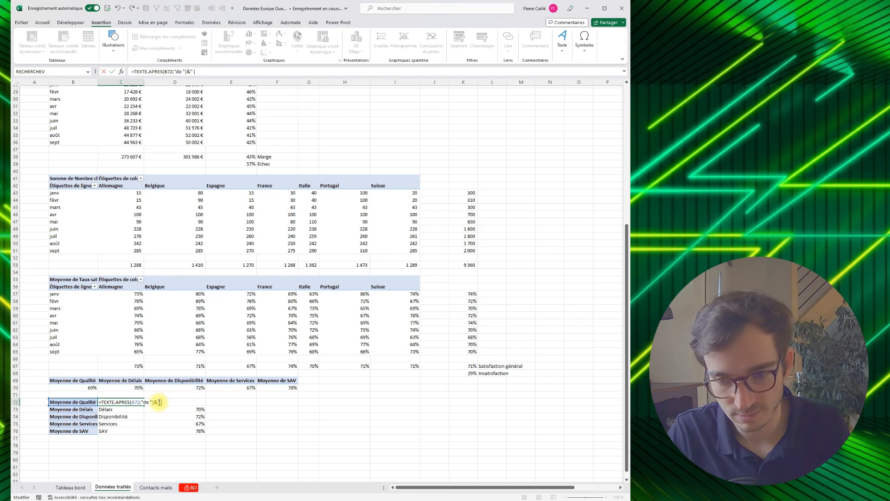
- Extend the formula in C72 with &" ("&D72 so the criterion name is followed by an opening parenthesis and its average
type("\"")
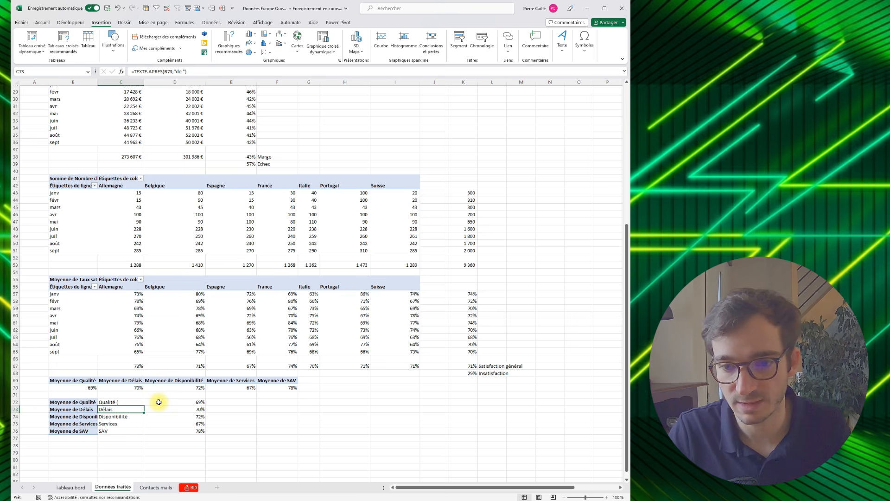
left_click(122, 402)
left_click(167, 406)
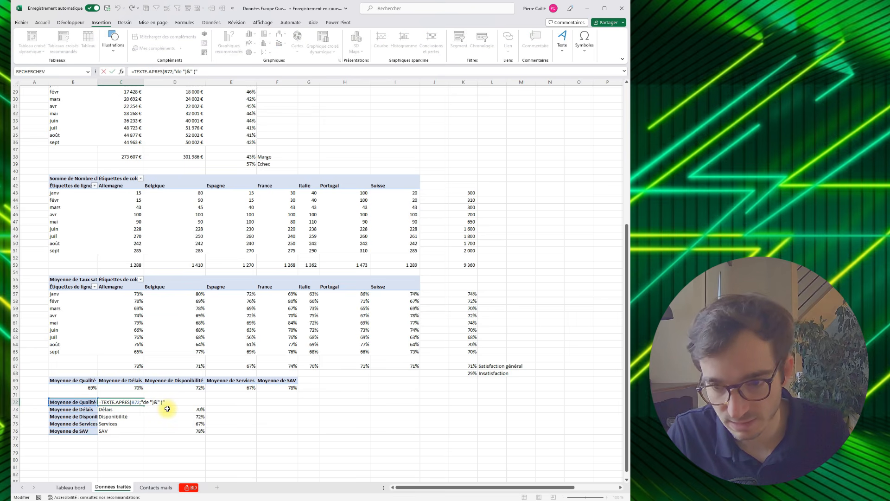
type("&")
left_click(208, 402)
key("Left")
key("Return")
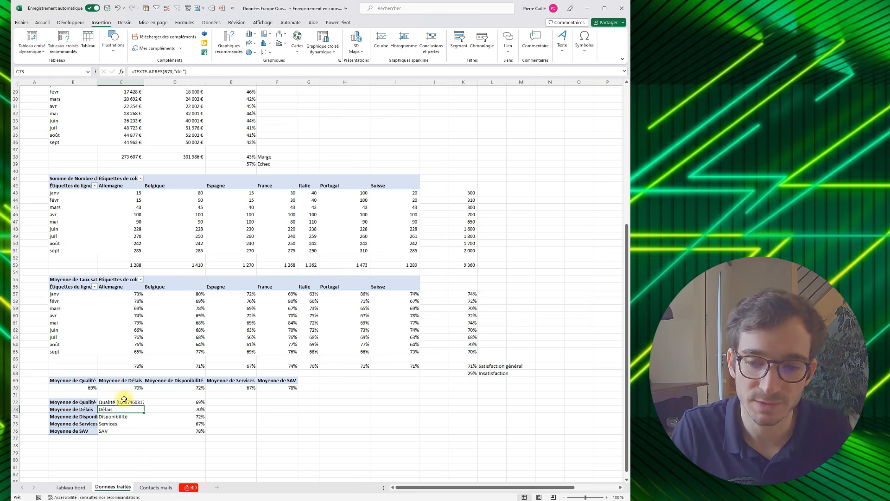
- Multiply D72 by 100 inside the formula in C72
left_click(138, 402)
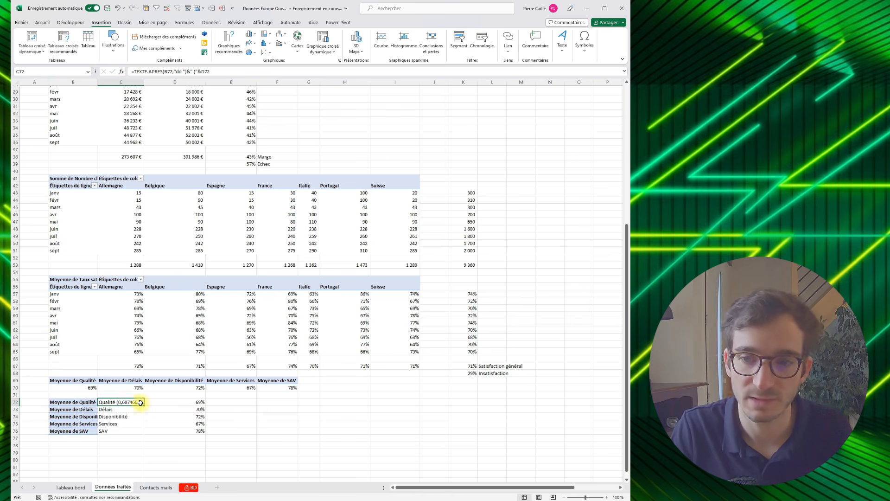
left_click(223, 73)
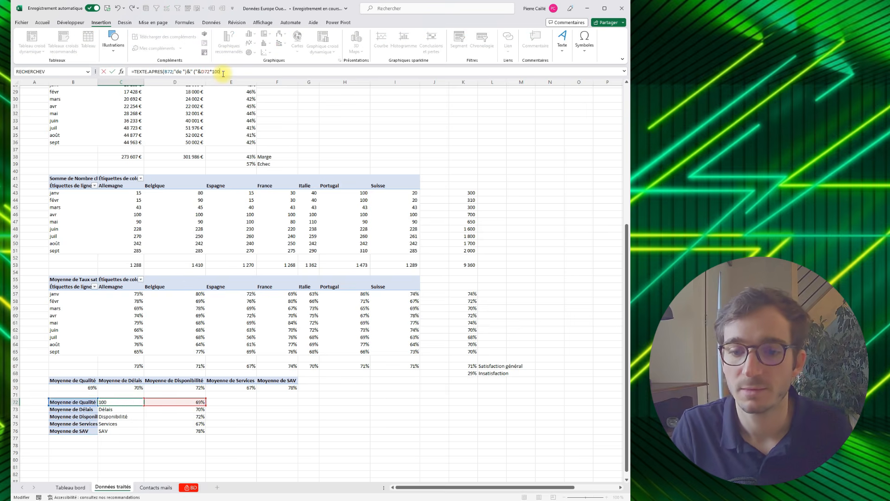
key("Return")
- Wrap the D72*100 part of the C72 formula in ARRONDI.SUP with 0 decimals
left_click(135, 402)
left_click(202, 72)
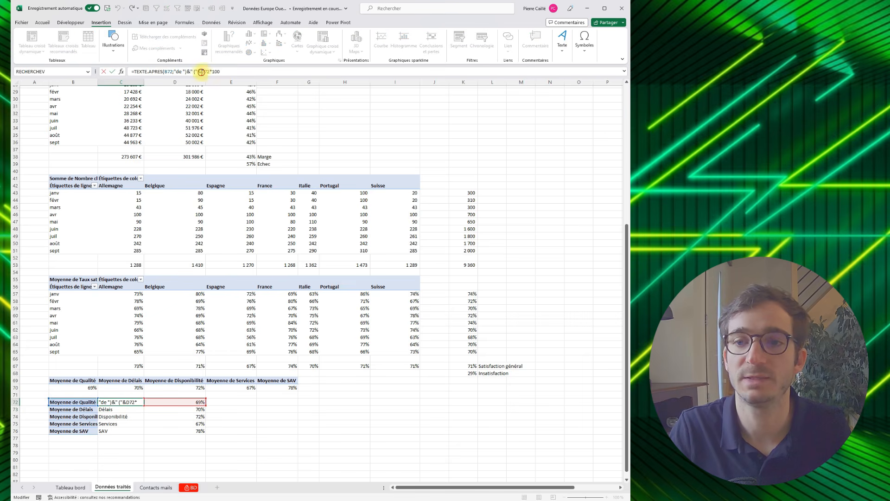
type("arr")
key("Down")
key("Down")
key("Down")
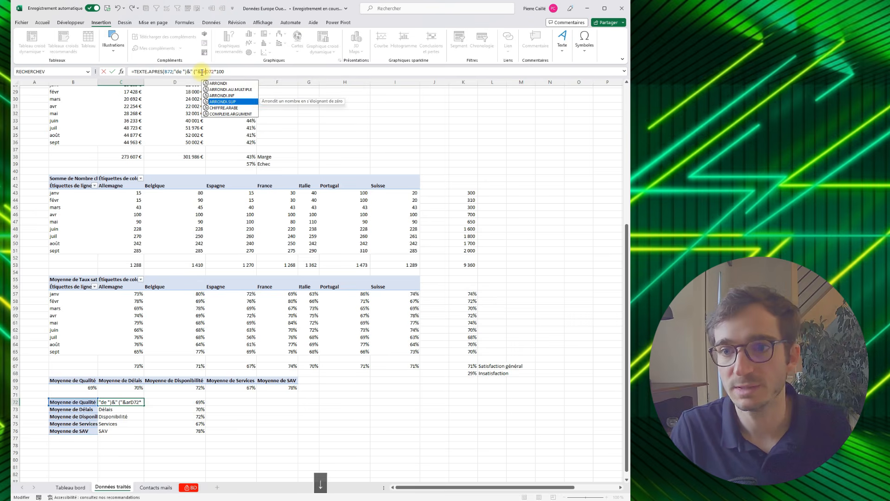
key("Tab")
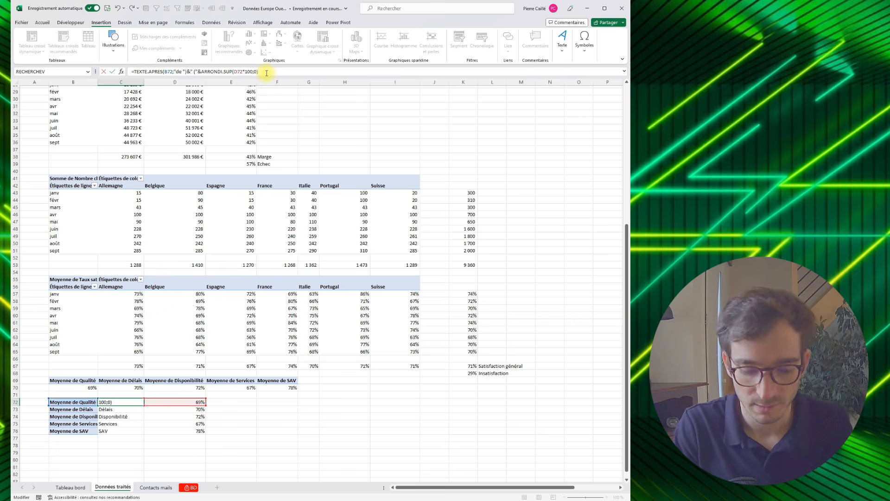
key("Return")
- Append &")" to the end of the C72 formula to close the parenthesis
left_click(116, 402)
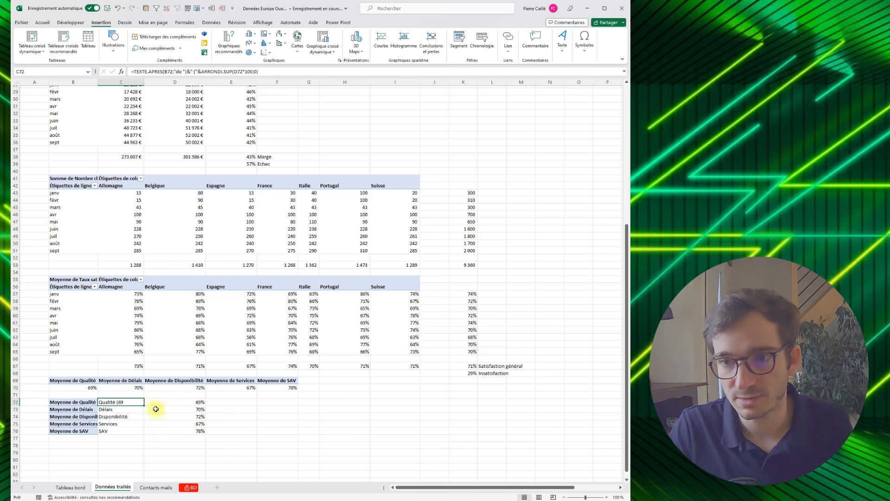
left_click(266, 72)
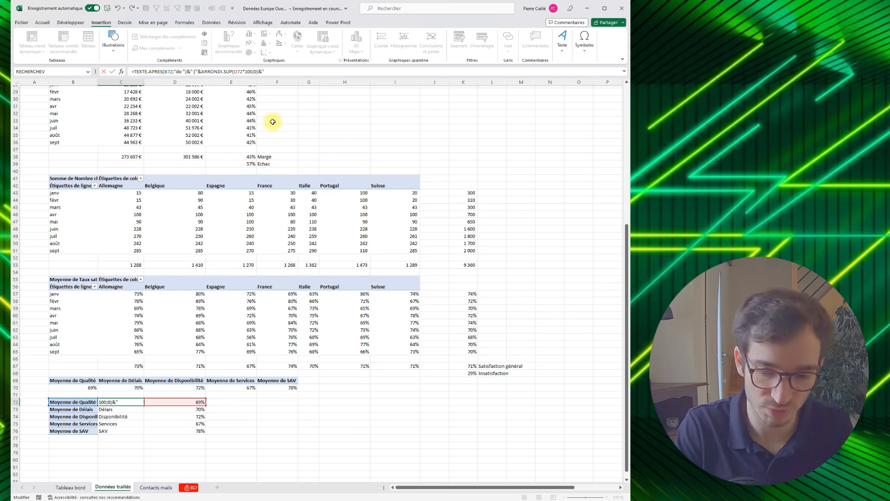
key("Return")
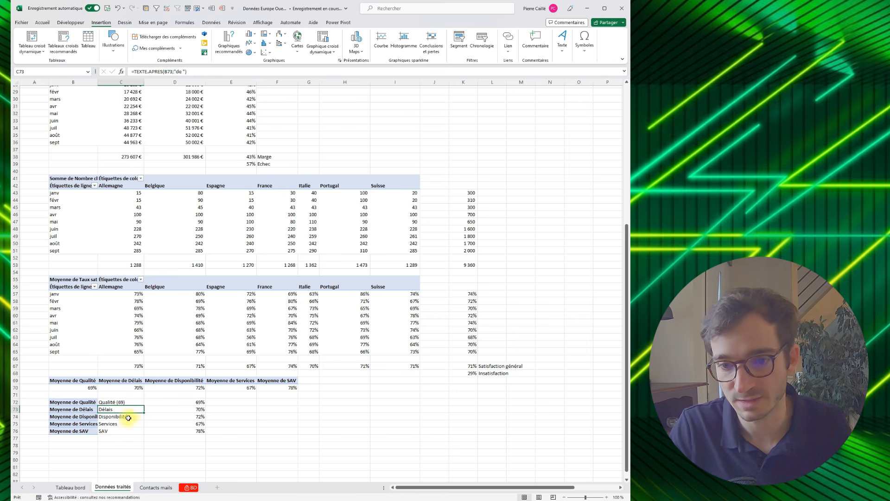
- Add a % sign before the closing parenthesis in the C72 formula and fill it down to C76
left_click(132, 402)
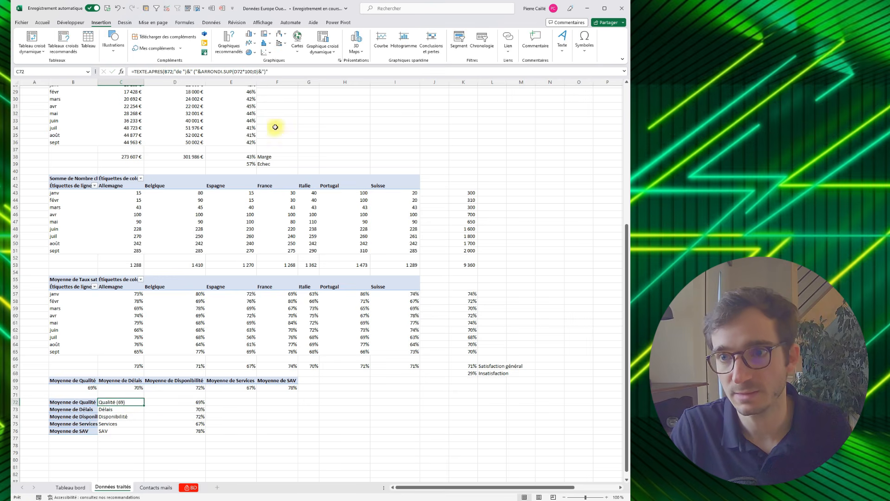
left_click(266, 72)
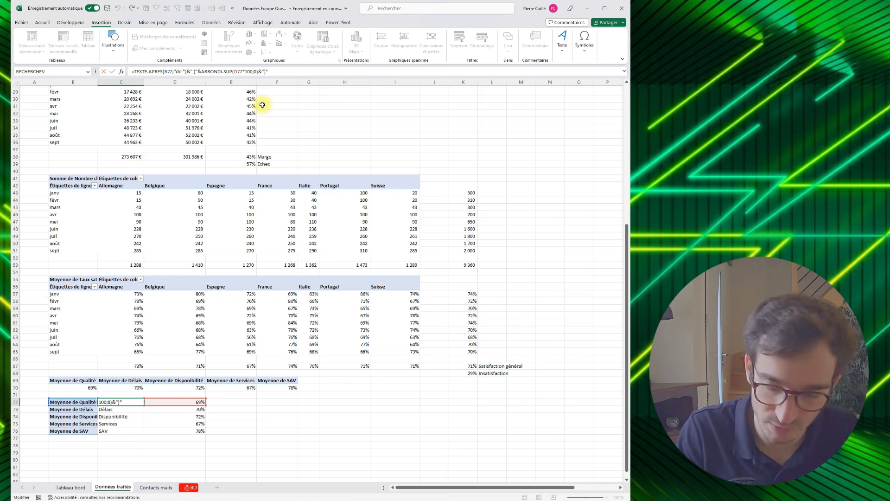
type("%")
key("Return")
left_click(141, 403)
left_click_drag(143, 405, 160, 431)
- Insert a Radar avec marqueurs chart from C72:D76 and place it beside the criteria table
left_click(125, 403)
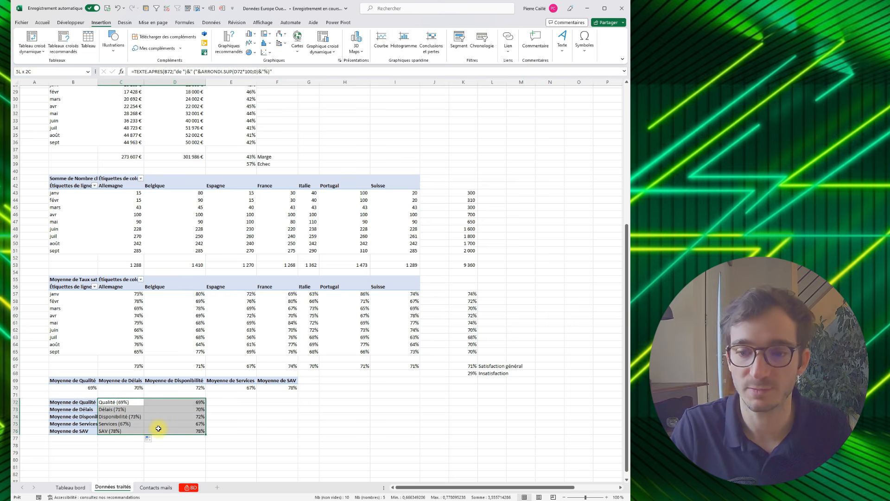
left_click(98, 21)
left_click(339, 60)
left_click(284, 162)
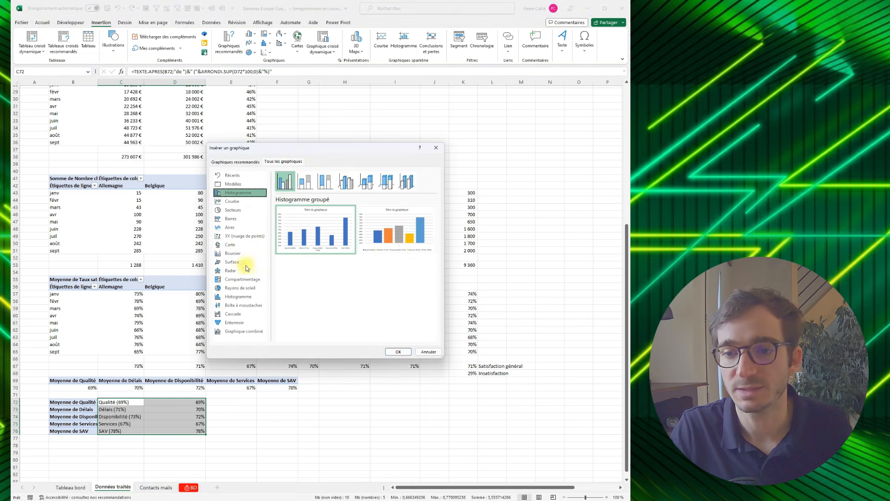
left_click(223, 272)
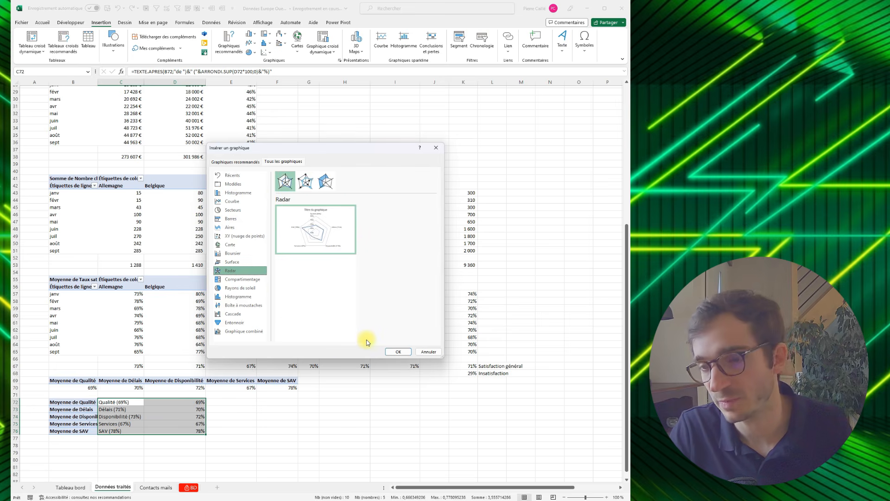
left_click(306, 181)
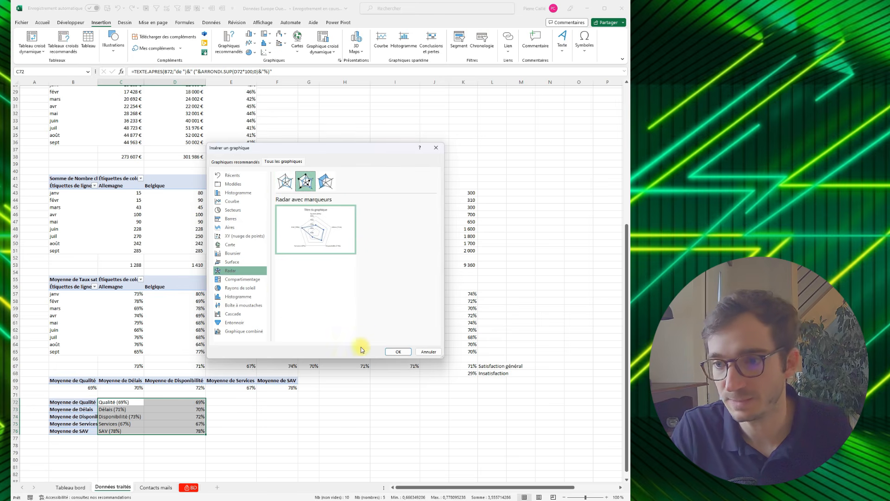
left_click(394, 352)
left_click_drag(313, 234, 305, 346)
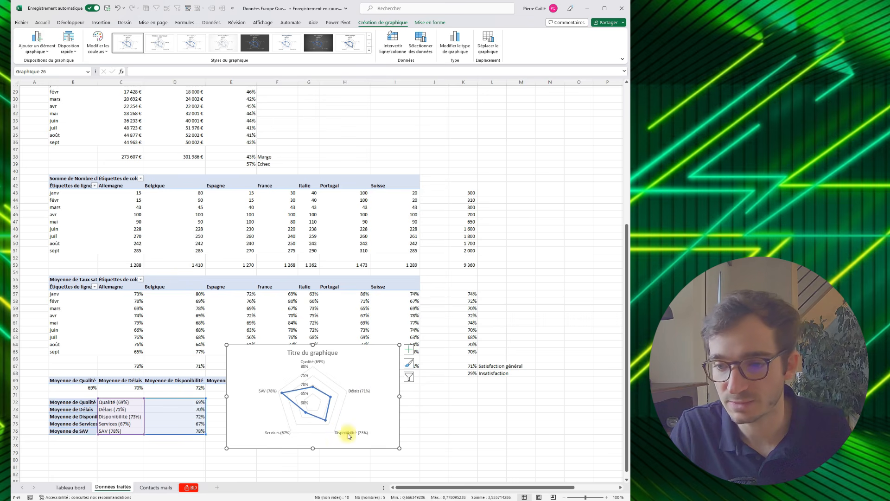
- Remove the value axis labels and the chart title from the radar chart
left_click(305, 369)
left_click(409, 349)
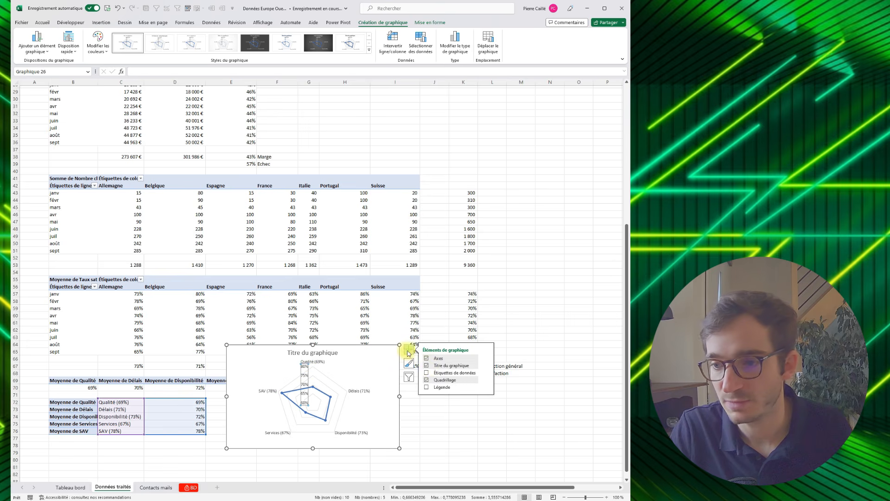
left_click(427, 358)
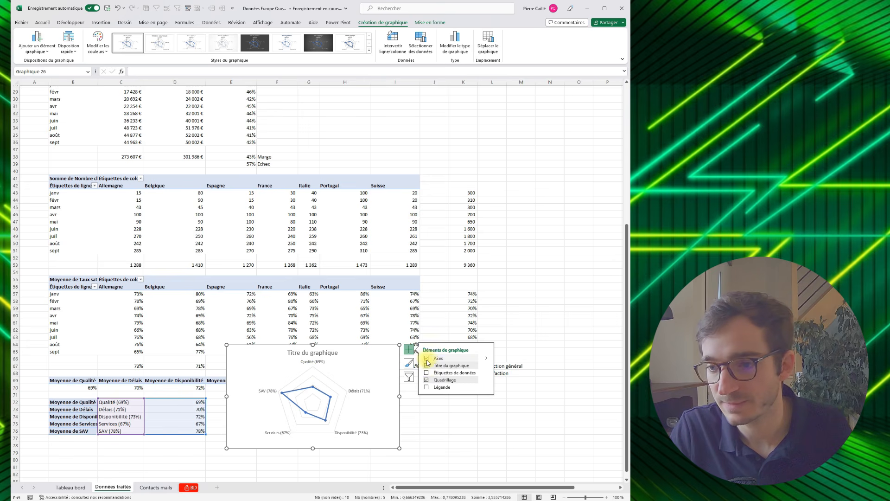
left_click(427, 366)
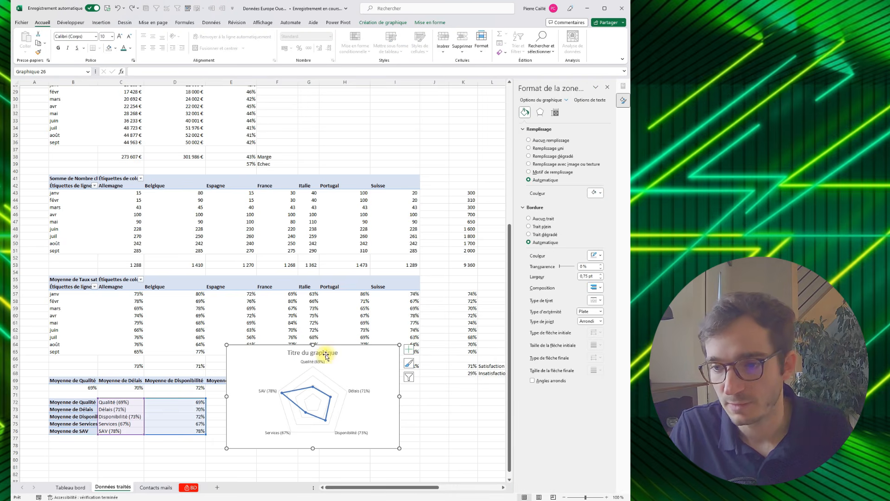
left_click(407, 351)
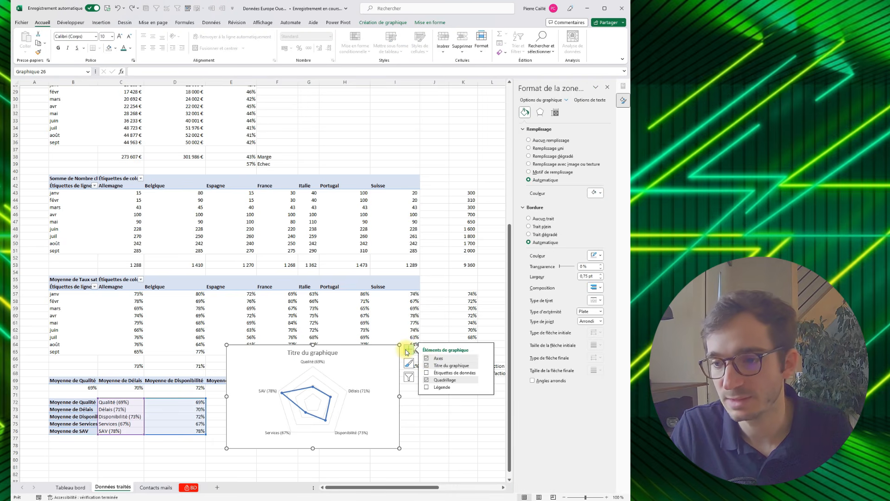
left_click(427, 367)
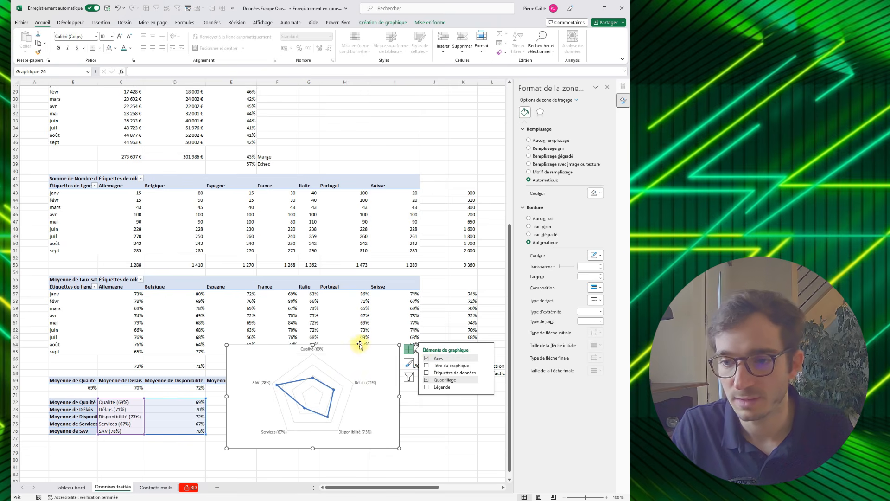
- Move the radar chart to the Tableau bord sheet over the Satisfaction client panel, with no fill and no border
key("ctrl+x")
left_click(71, 487)
key("ctrl+v")
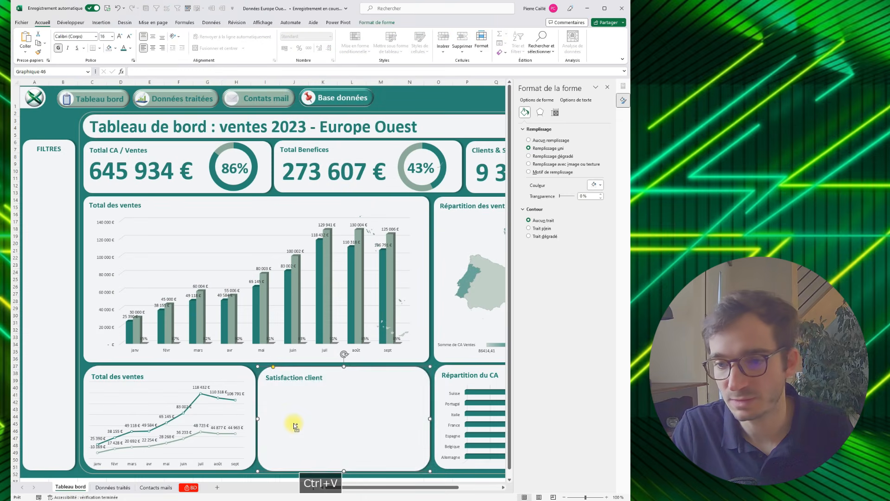
left_click(529, 140)
left_click(529, 204)
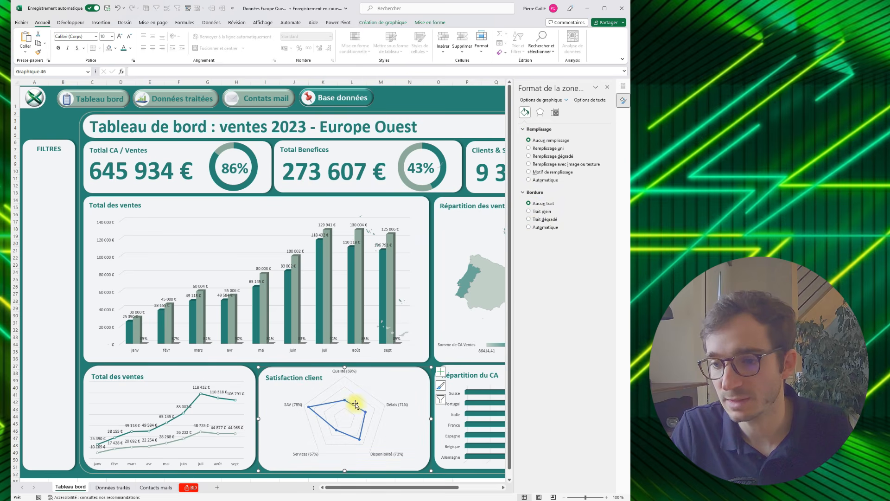
- Set the radar series line to the recently used dark teal
left_click(356, 404)
left_click(600, 187)
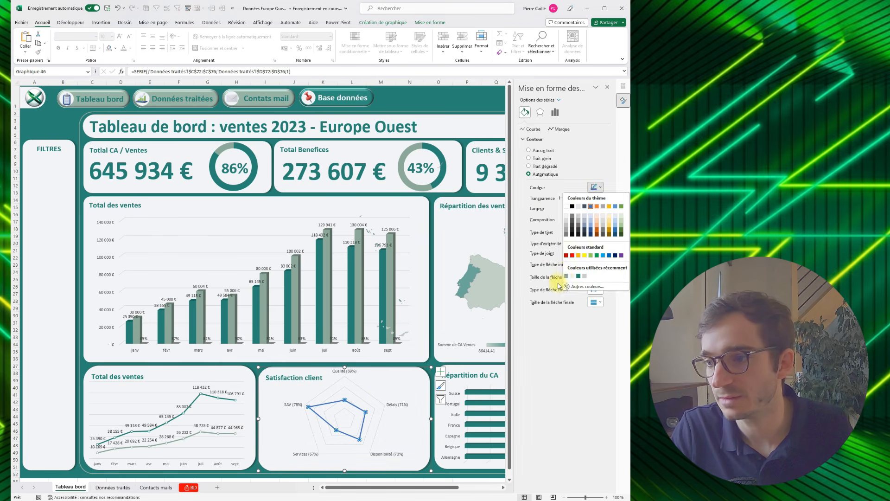
left_click(578, 276)
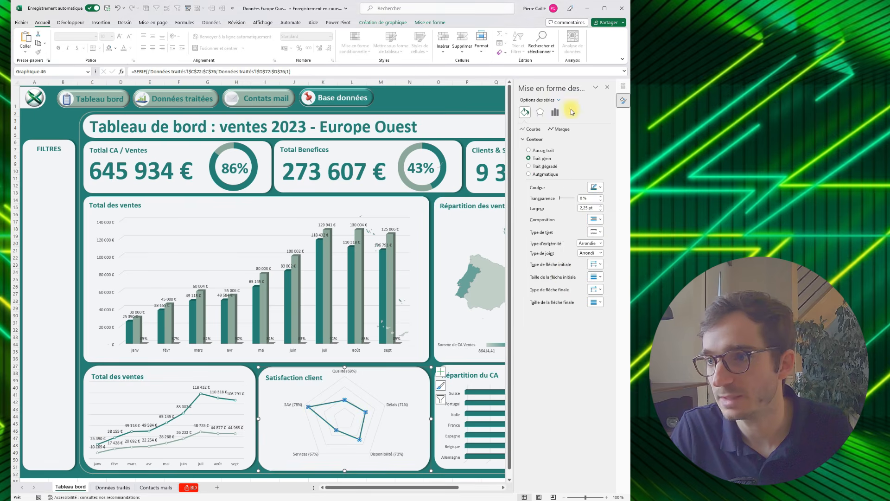
- Fill the radar series markers with the recently used off-white and outline them in dark teal
left_click(566, 132)
left_click(600, 212)
left_click(578, 304)
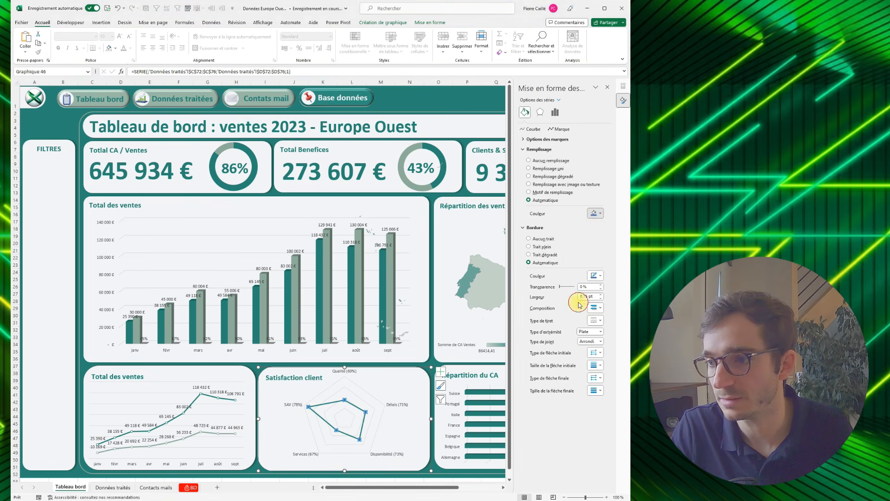
left_click(600, 285)
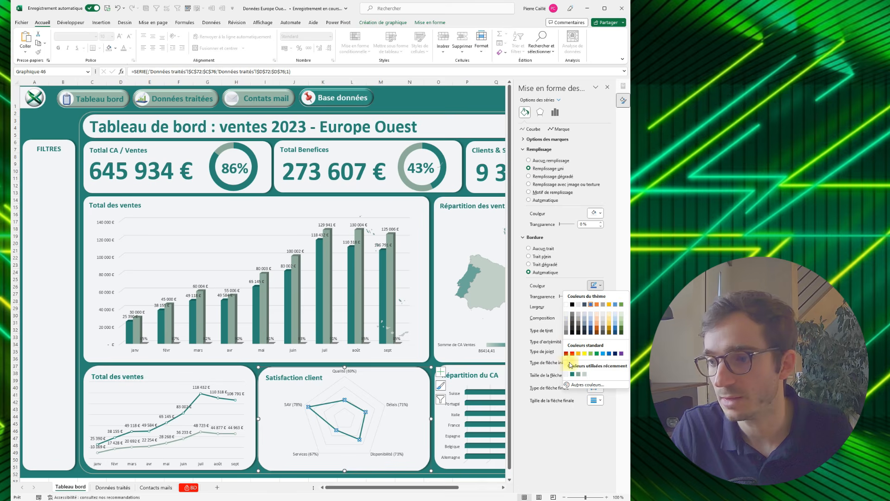
left_click(573, 375)
- Shift the radar chart slightly down and to the right in the Satisfaction client panel, and close the formatting pane
left_click(322, 396)
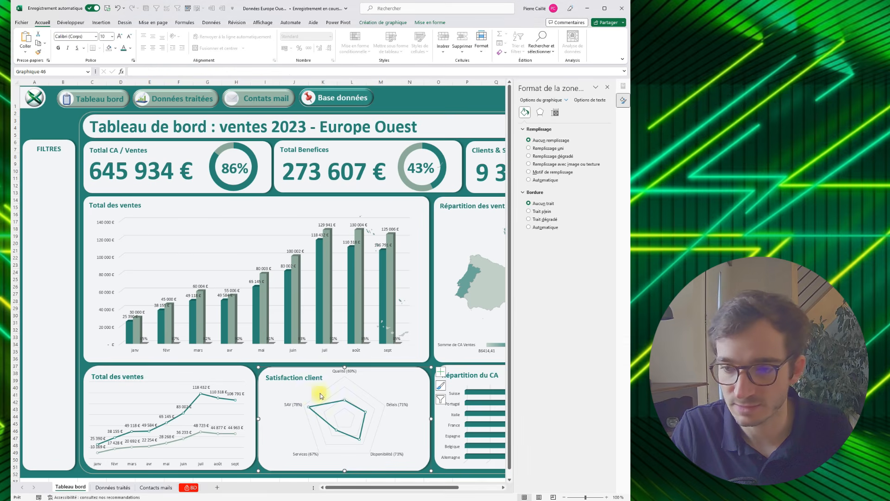
left_click_drag(397, 368, 404, 371)
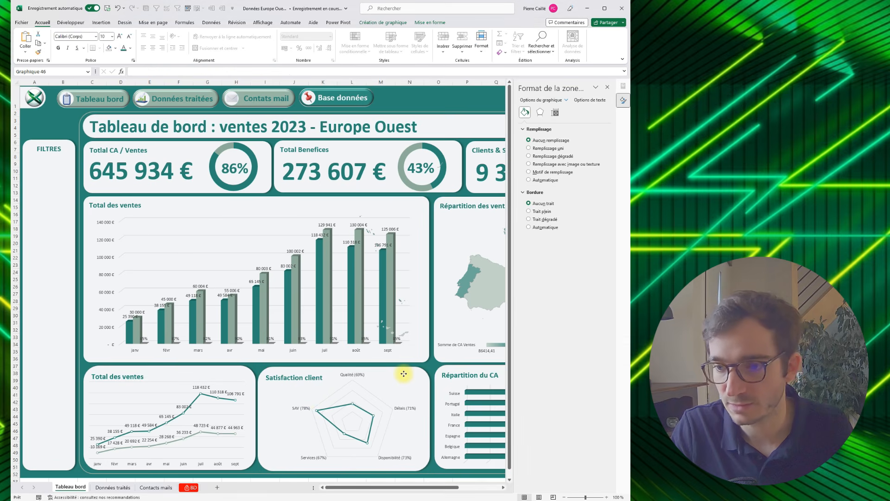
left_click(73, 232)
left_click(608, 87)
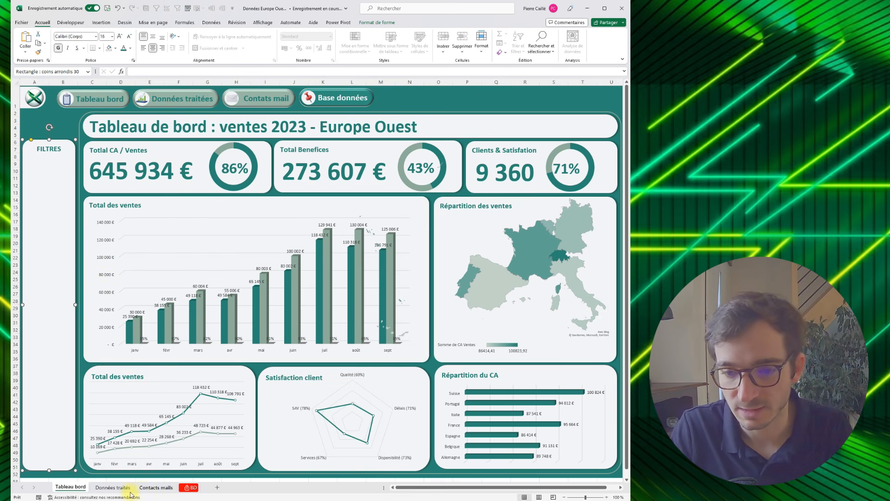
- Insert Mois, Pays and Trimestre slicers from the Nombre client pivot table on the Données traités sheet
left_click(116, 488)
left_click(191, 186)
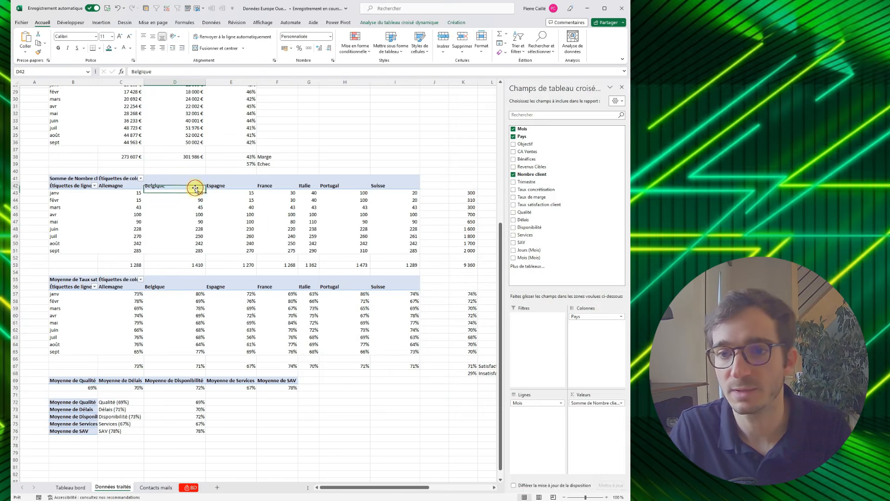
left_click(410, 24)
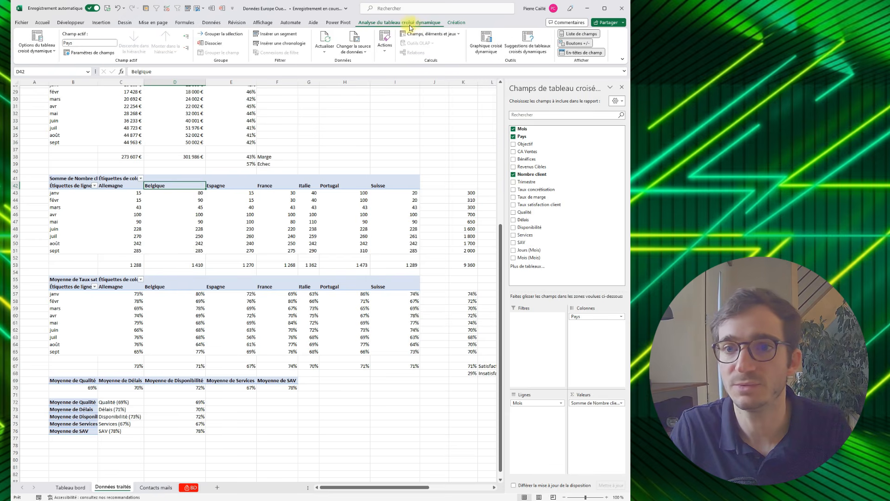
left_click(288, 37)
left_click(382, 234)
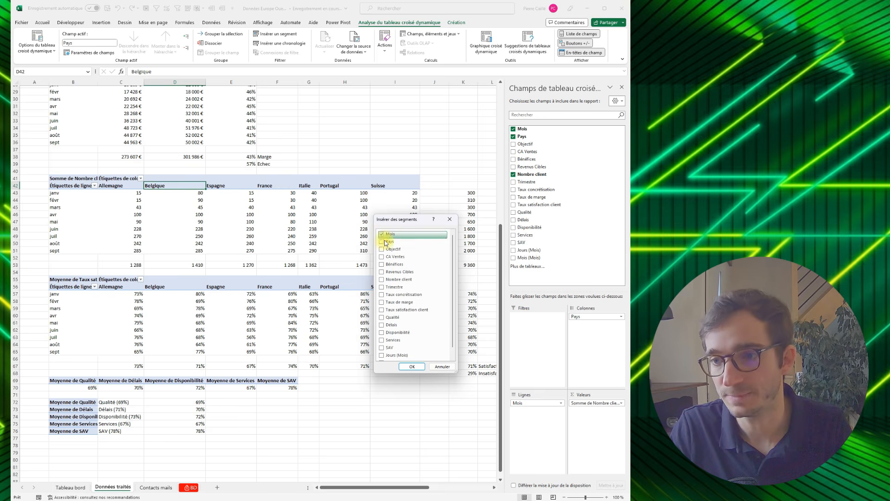
left_click(385, 242)
left_click(382, 287)
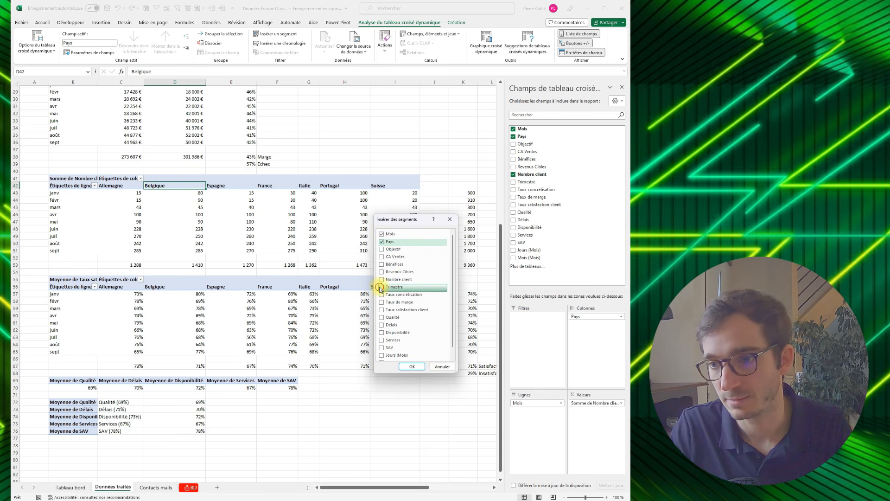
left_click(403, 366)
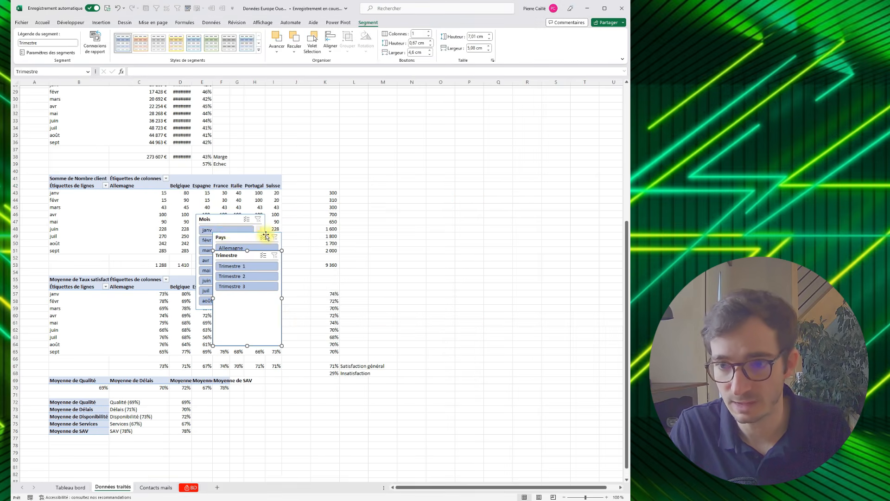
- Cut the three slicers together from Données traités and paste them onto the Tableau bord sheet
left_click(236, 236, "ctrl")
left_click(233, 231, "ctrl")
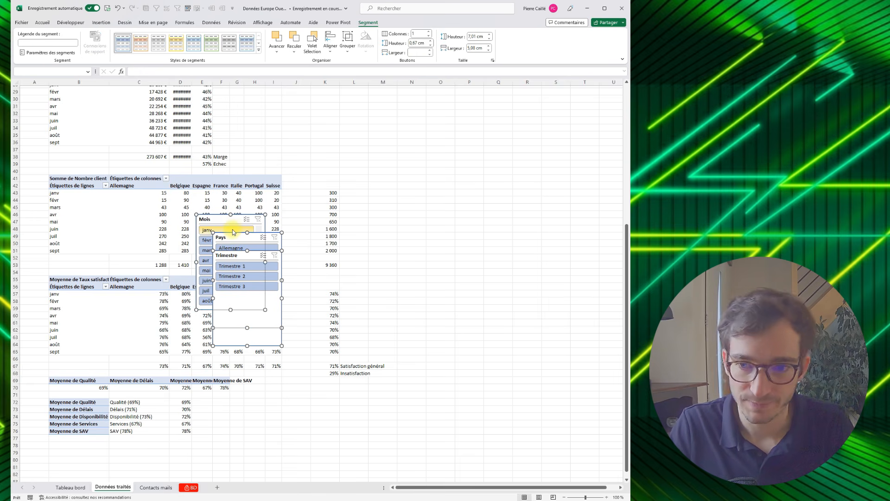
key("ctrl+x")
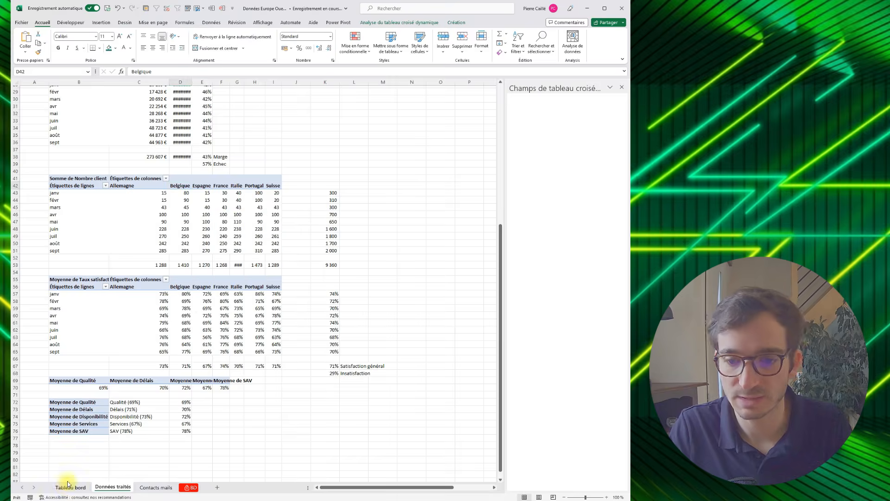
left_click(68, 486)
key("ctrl+v")
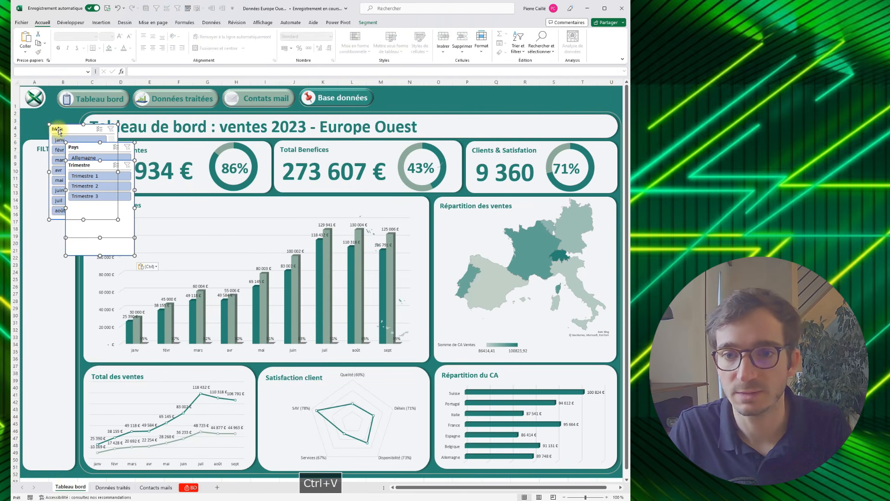
- Stack the Mois, Pays and Trimestre slicers vertically in that order over the FILTRES panel
left_click(59, 132)
left_click_drag(58, 131, 51, 276)
left_click(88, 147)
left_click(88, 166)
left_click_drag(85, 236, 60, 435)
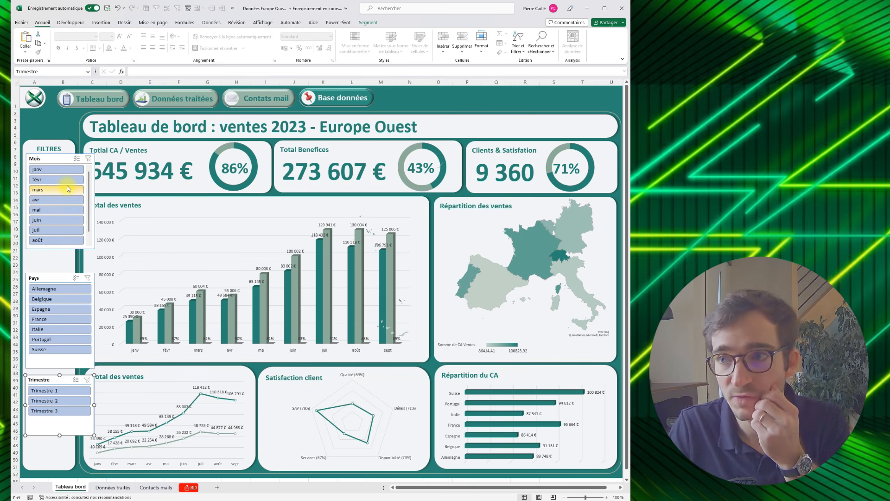
- Narrow the Mois, Pays and Trimestre slicers to about 3.4 cm so they fit within the FILTRES panel
left_click(73, 163)
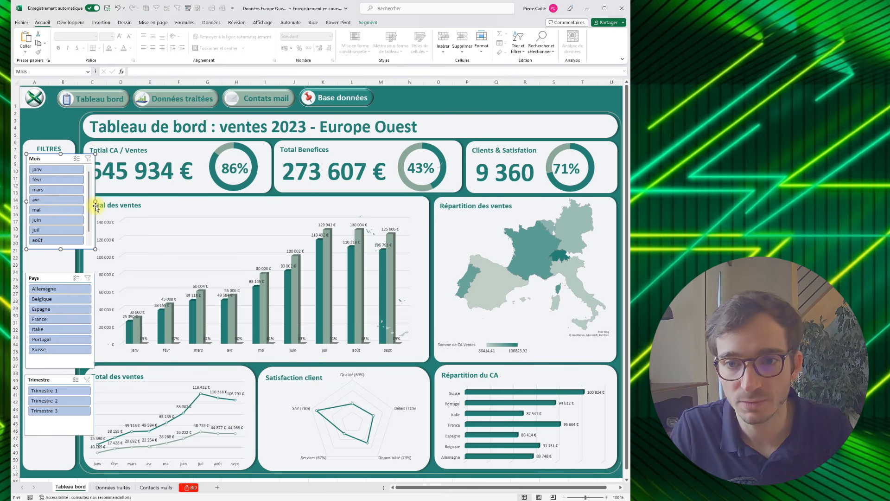
left_click_drag(95, 202, 72, 202)
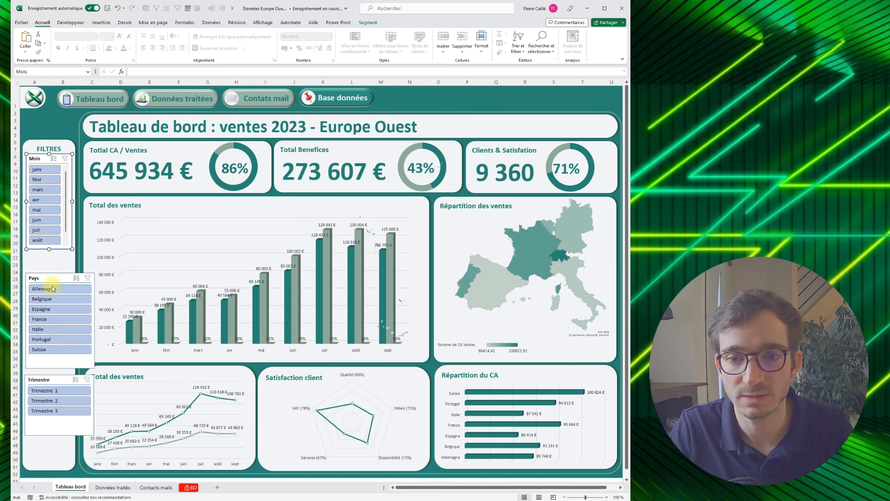
left_click(66, 274)
left_click(57, 378, "ctrl")
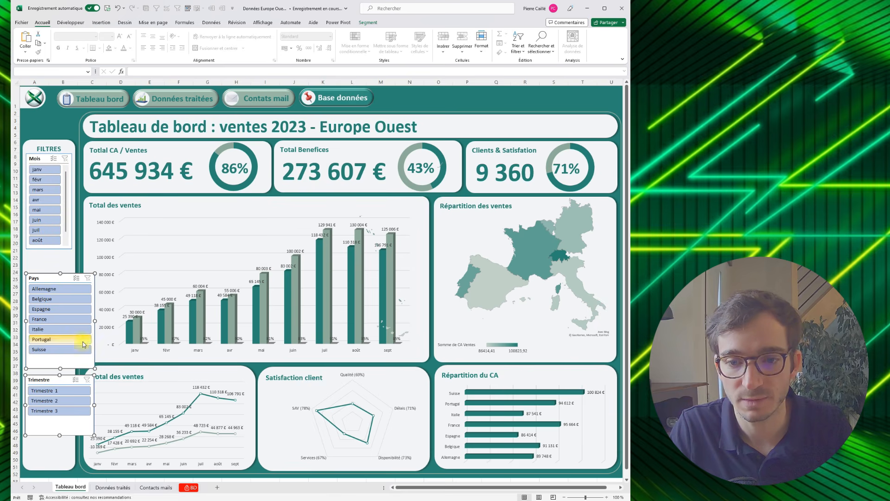
left_click_drag(93, 320, 72, 321)
left_click(44, 278)
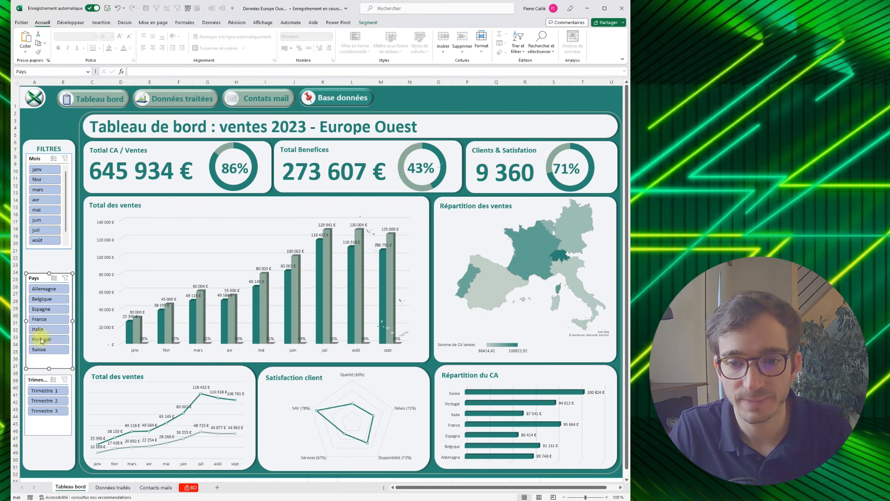
- Try filtering the Mois slicer from janv to août, and restore the selection of all months
left_click(45, 240)
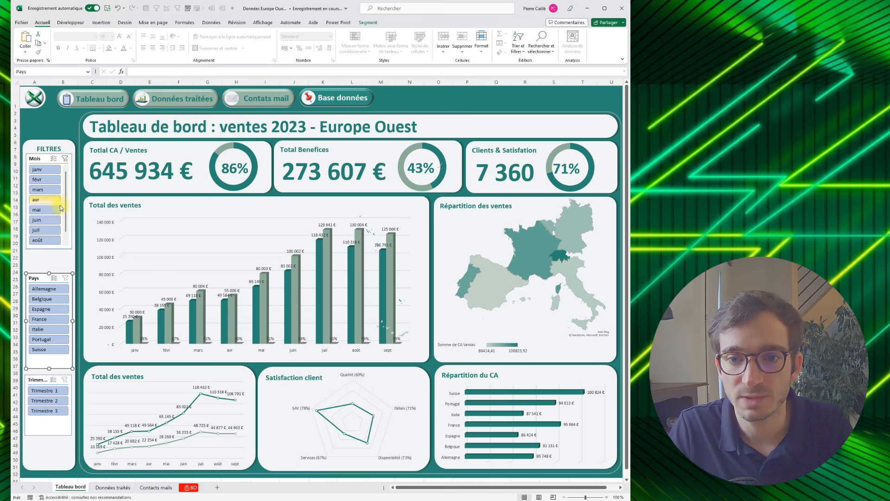
left_click_drag(66, 205, 53, 242)
left_click_drag(66, 189, 65, 218)
left_click(49, 170)
left_click(48, 241, "shift")
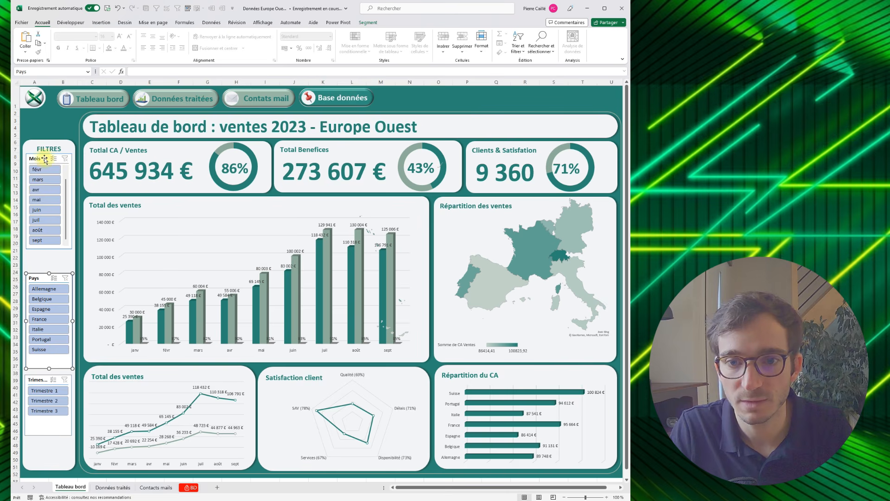
- Extend the Mois slicer's height so all months from janv to sept fit without scrolling
left_click(54, 250)
left_click_drag(49, 250, 49, 270)
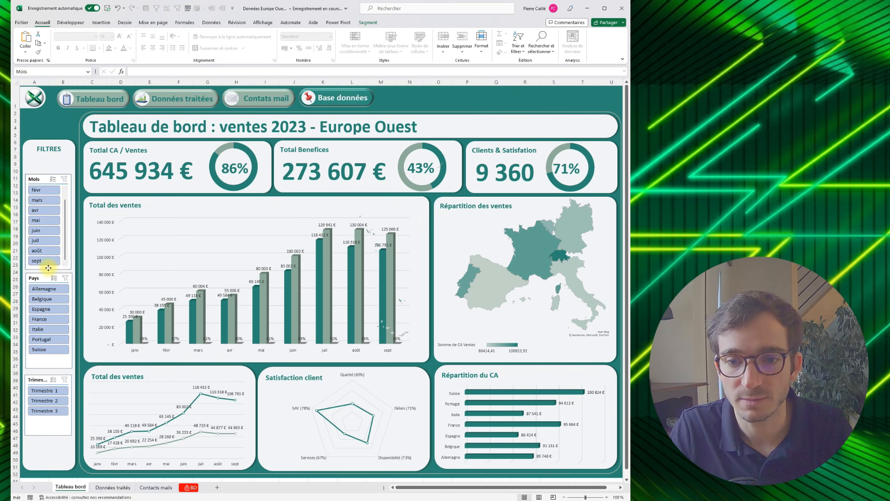
left_click_drag(49, 175, 49, 154)
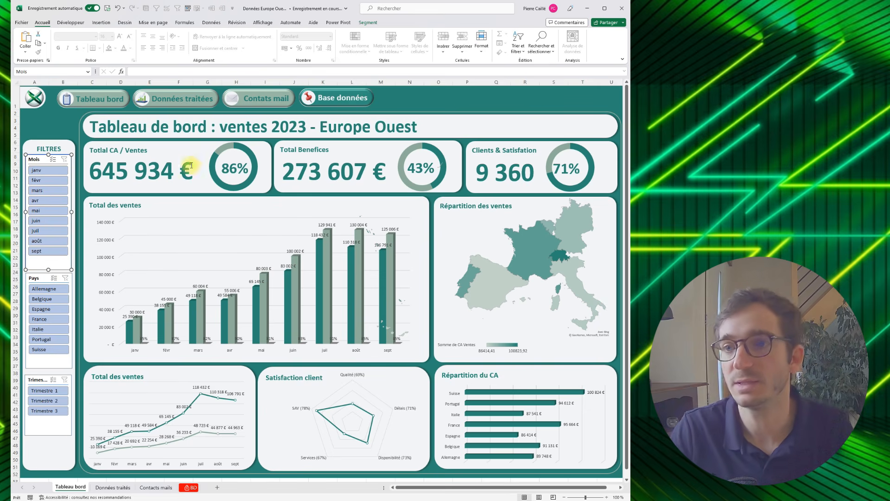
- Set the Mois slicer's button height to 0.8 cm and extend the slicer to about 9.2 cm tall
left_click(368, 23)
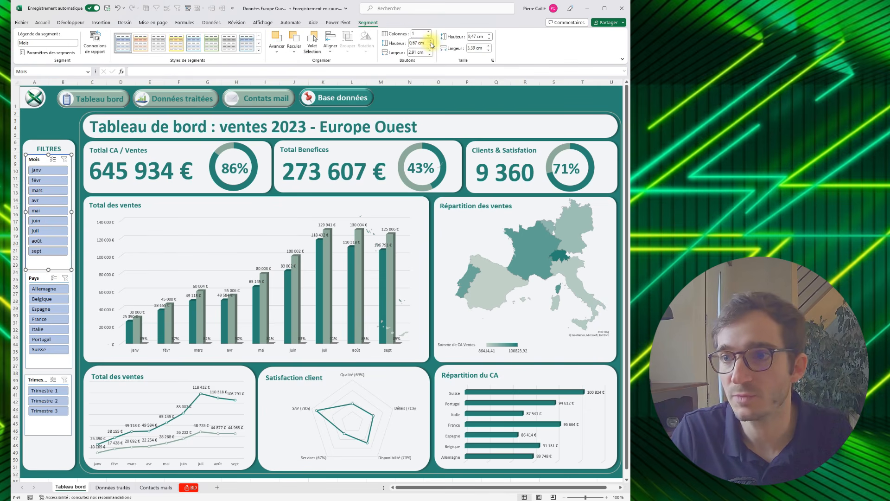
left_click(431, 41)
left_click(431, 41)
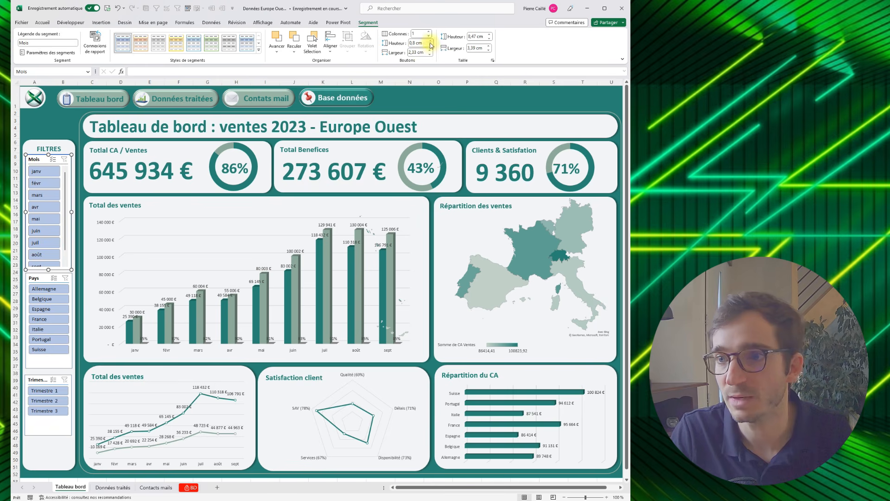
left_click_drag(48, 270, 50, 275)
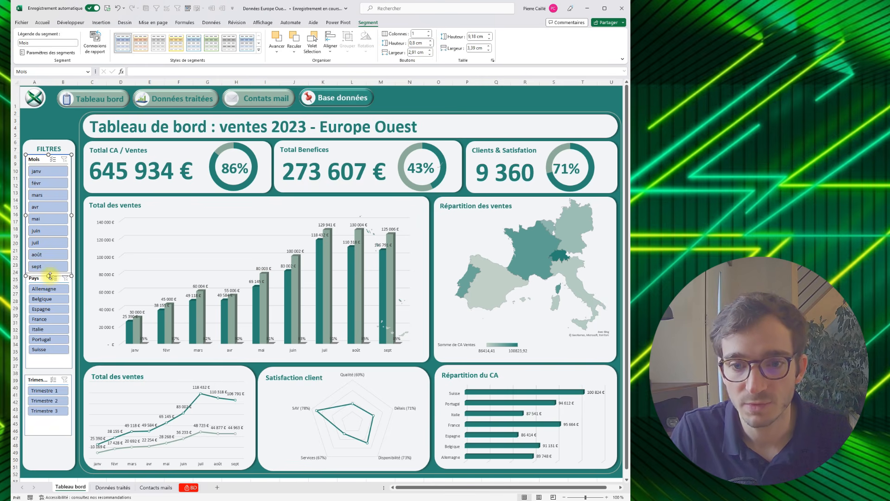
- Set the button height of the Pays and Trimestre slicers to 0.8 cm, moving Pays just below the Mois slicer
left_click(71, 359)
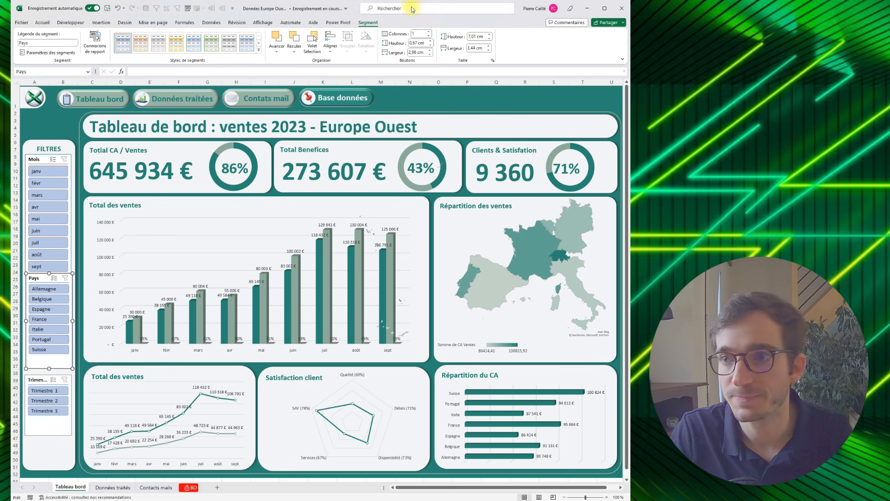
left_click(431, 42)
left_click_drag(43, 277, 42, 284)
left_click(37, 381)
left_click(430, 42)
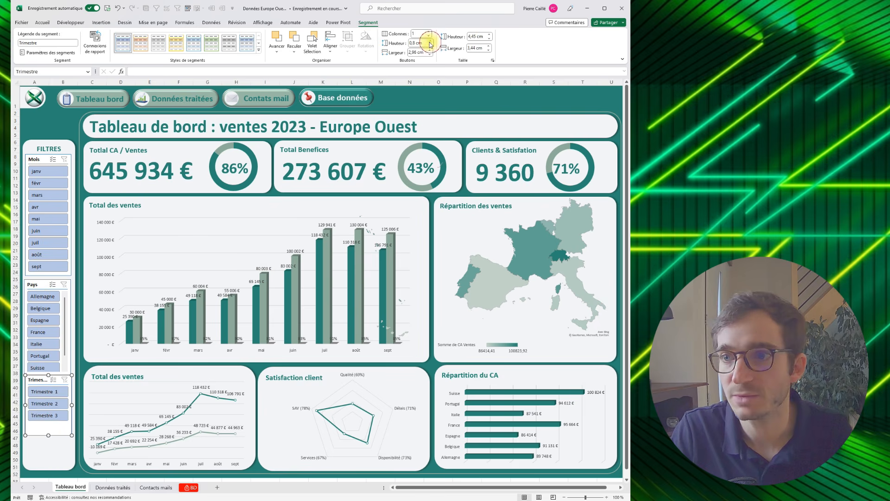
- Shorten the Trimestre slicer, extend Pays to fit every country, and space the three slicers evenly below the FILTRES title
left_click_drag(48, 434, 48, 425)
left_click_drag(38, 377, 38, 414)
left_click(36, 285)
mouse_move(47, 378)
left_mouse_down()
mouse_move(47, 391)
mouse_move(47, 377)
left_mouse_up()
left_click_drag(38, 283, 39, 309)
left_click_drag(40, 157, 40, 163)
left_click_drag(44, 304, 47, 290)
left_click_drag(36, 411, 37, 386)
- Connect the Mois slicer to all seven pivot tables on Données traités, and test it with janv before reselecting all months
left_click(46, 159)
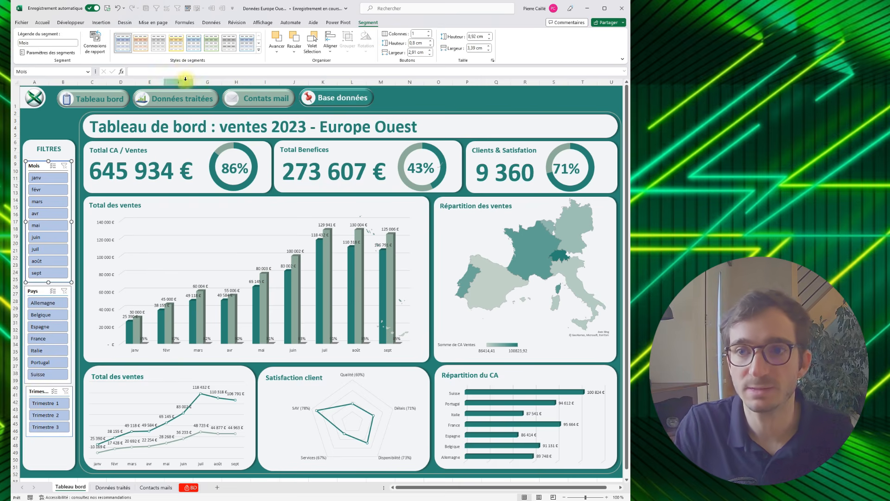
left_click(95, 41)
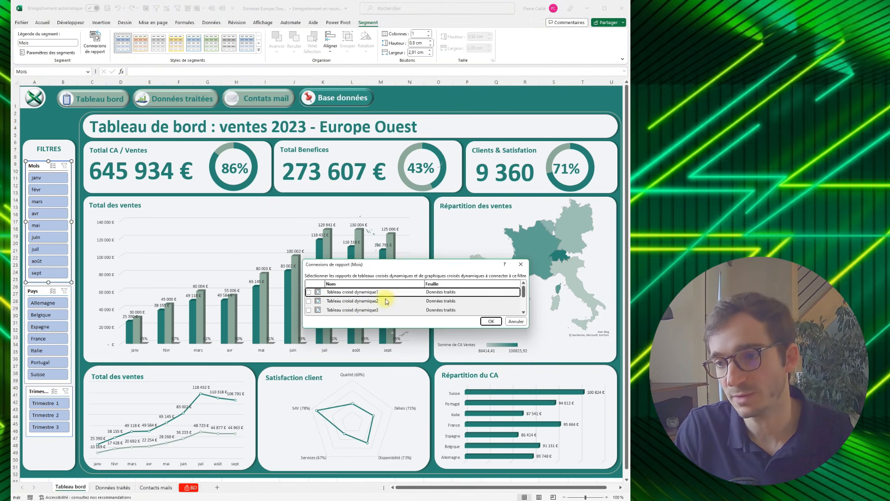
left_click_drag(393, 261, 370, 144)
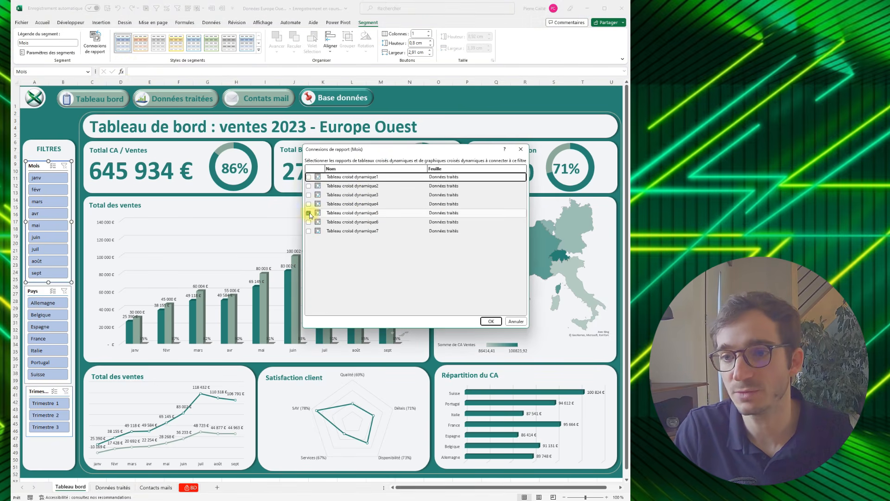
left_click(309, 187)
left_click(309, 195)
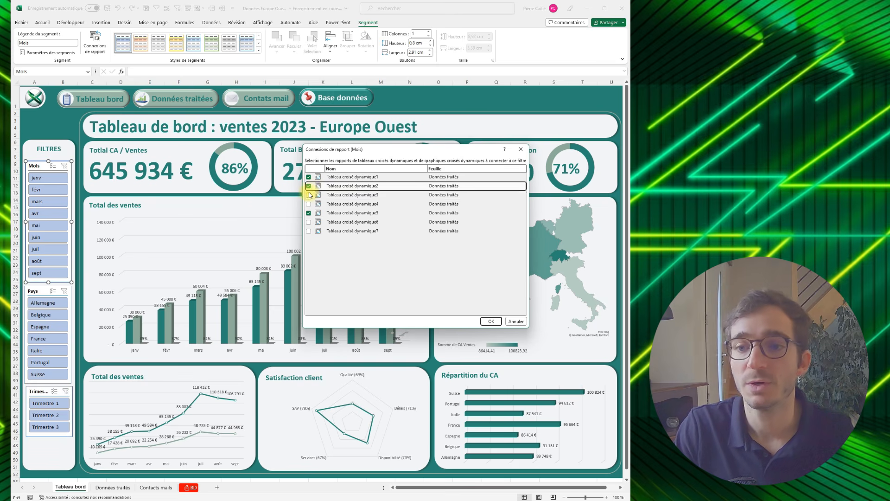
left_click(309, 204)
left_click(309, 222)
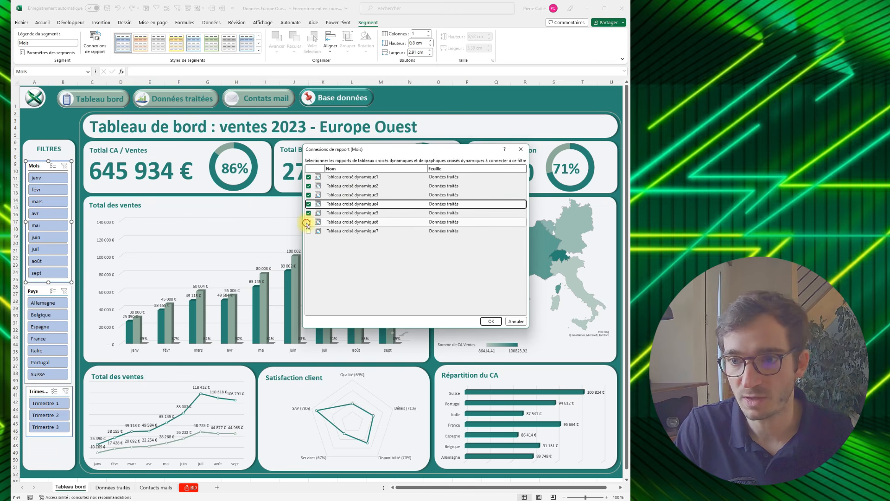
left_click(308, 232)
left_click(489, 320)
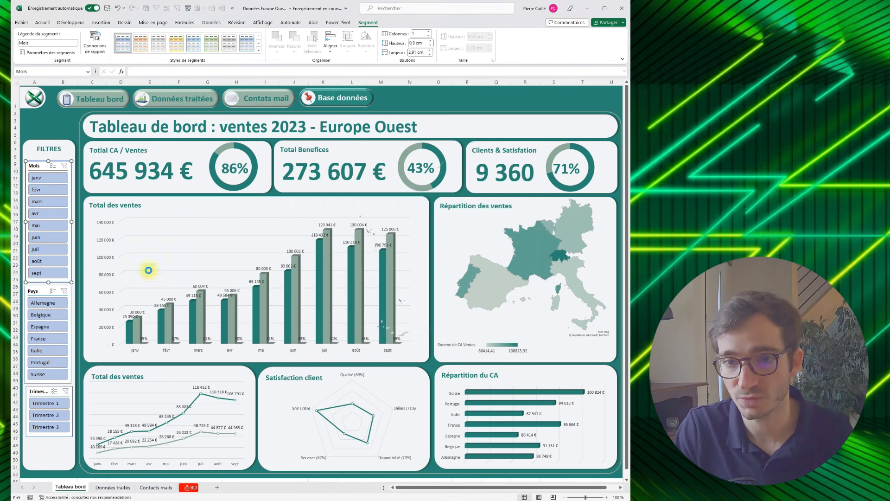
left_click(45, 177)
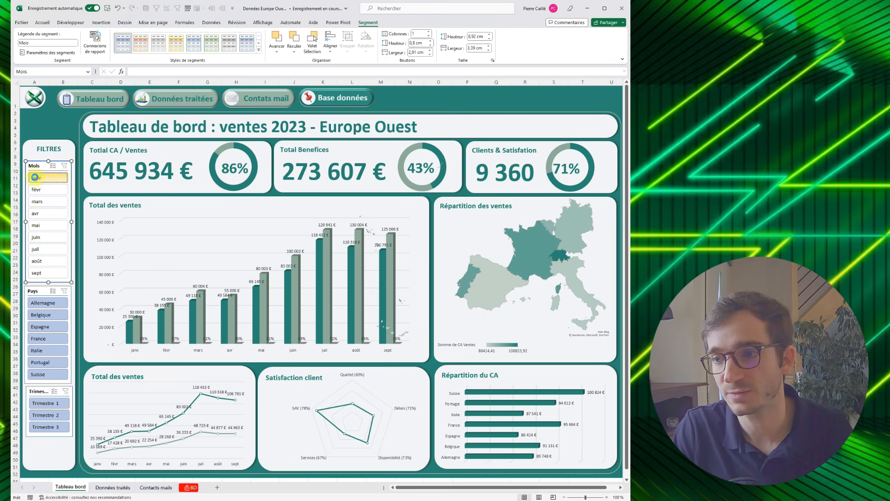
left_click(46, 273, "shift")
- Connect the Pays slicer to all seven pivot tables on the Données traités sheet
left_click(41, 291)
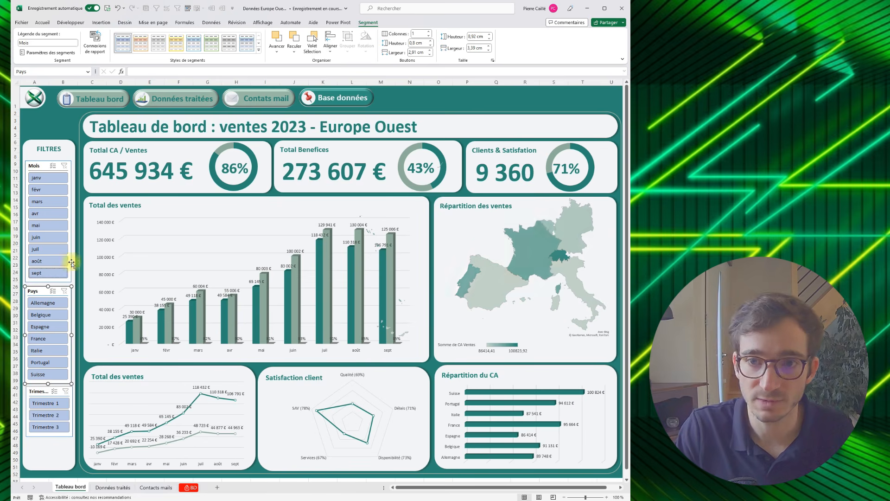
left_click(95, 56)
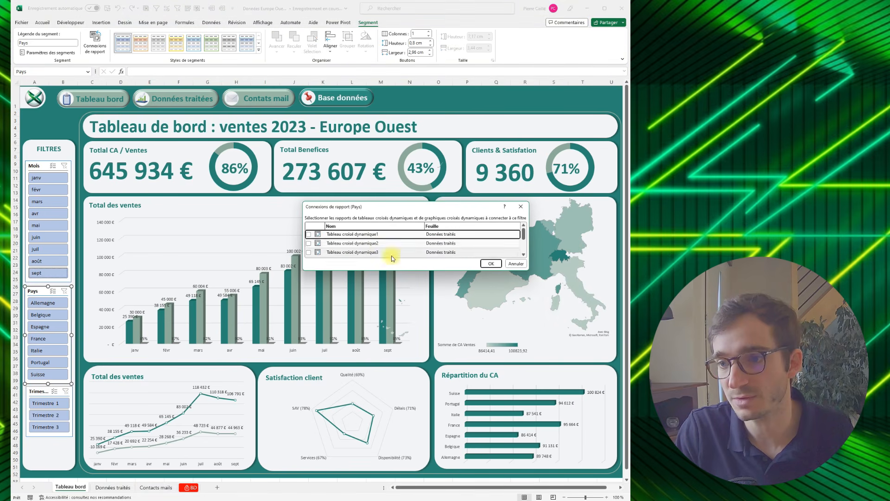
left_click_drag(391, 271, 399, 358)
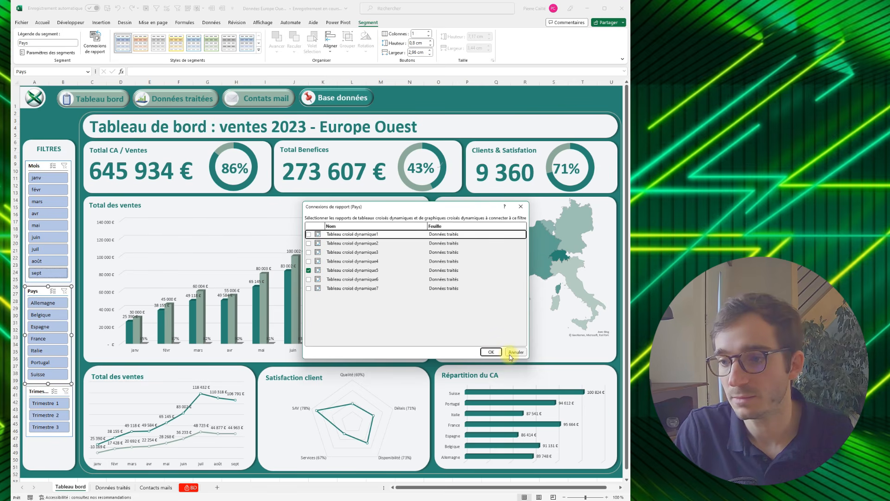
left_click(309, 288)
left_click(309, 279)
left_click(309, 252)
left_click(309, 243)
left_click(308, 234)
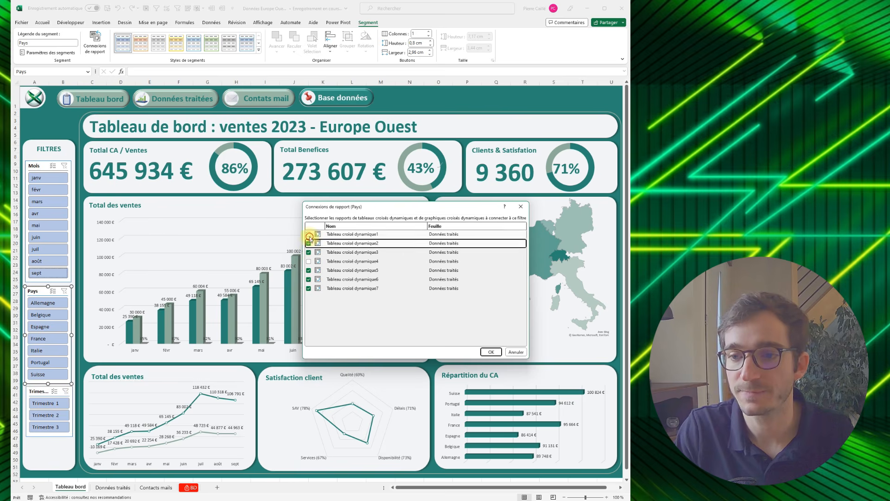
left_click(309, 261)
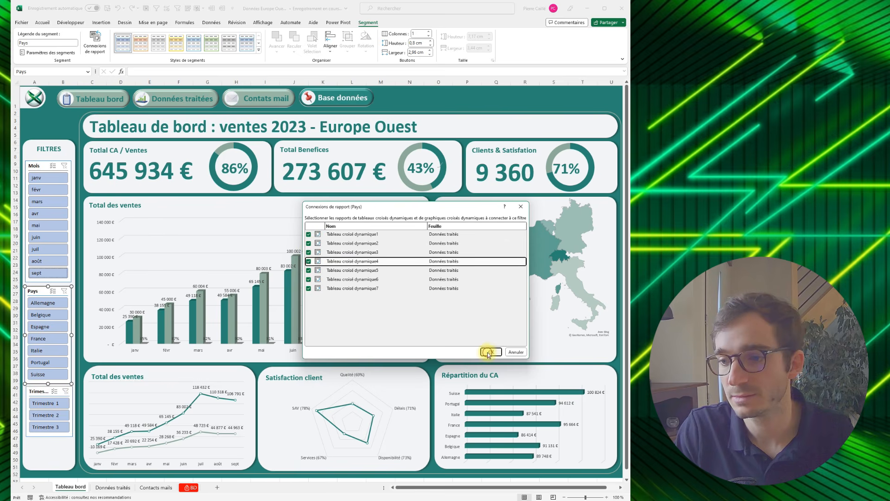
left_click(487, 353)
- Filter the Trimestre slicer by Trimestre 1 and Trimestre 2, and check which pivot tables respond on the Données traités sheet
left_click(48, 407)
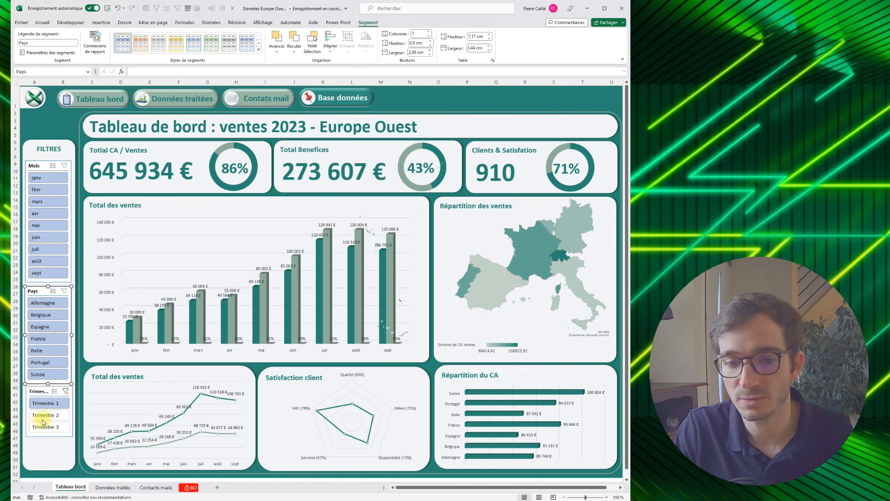
left_click(43, 421)
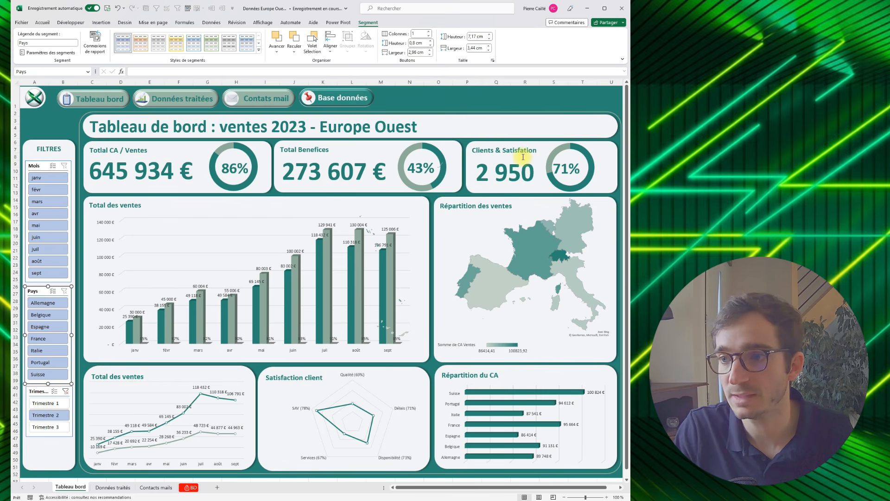
left_click(113, 487)
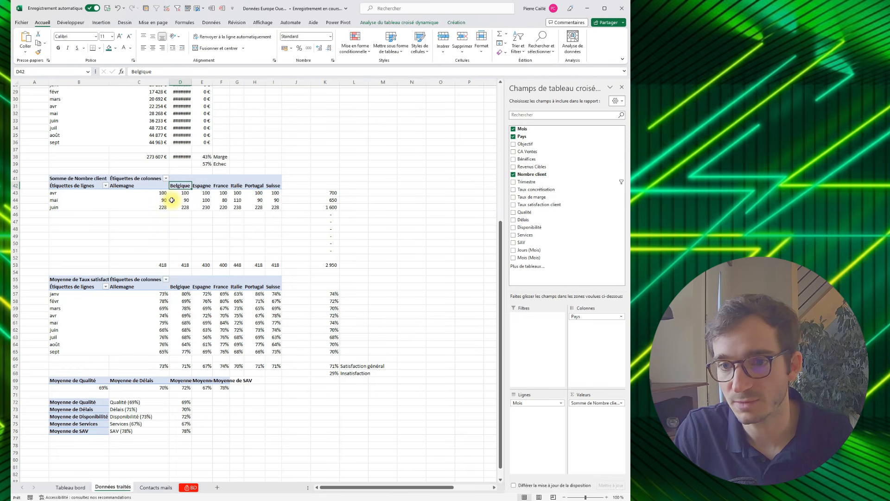
- Connect the Trimestre slicer to all seven pivot tables on Données traités, and test it with Trimestre 1 before reselecting all quarters
left_click(70, 487)
left_click(41, 391)
left_click(93, 45)
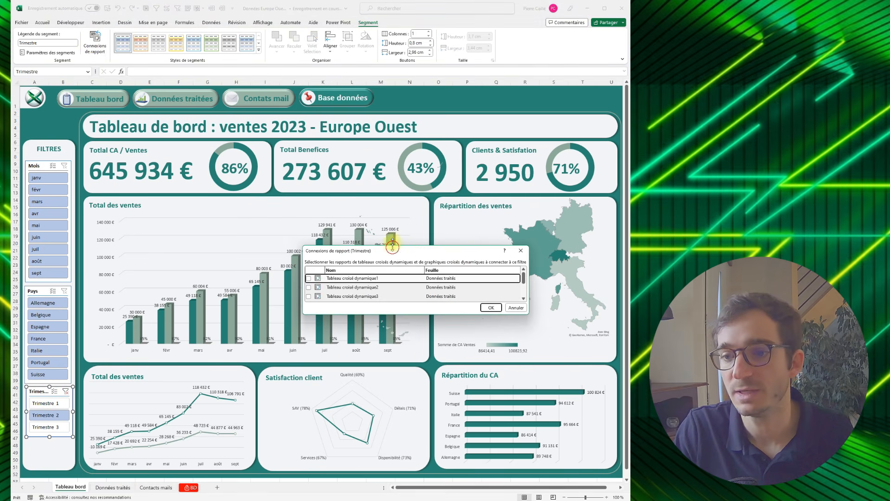
left_click_drag(393, 246, 393, 164)
left_click(308, 195)
left_click(308, 204)
left_click(309, 213)
left_click(308, 222)
left_click(309, 232)
left_click(308, 240)
left_click(308, 250)
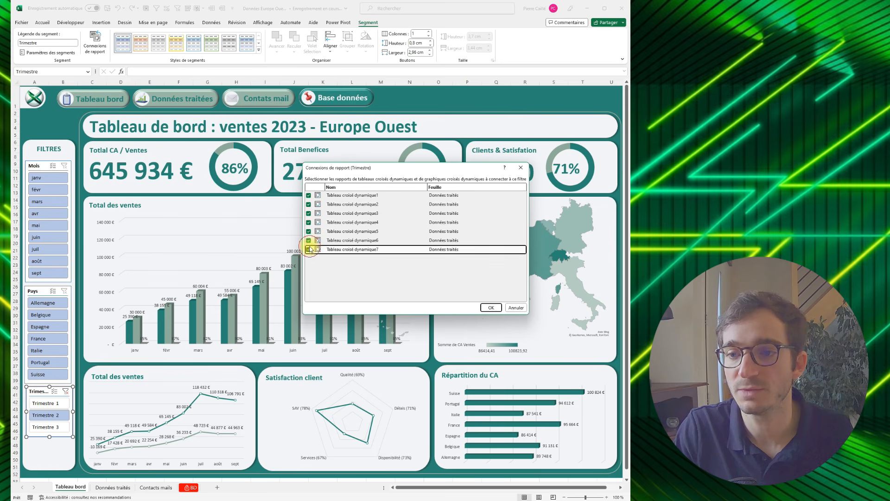
left_click(490, 308)
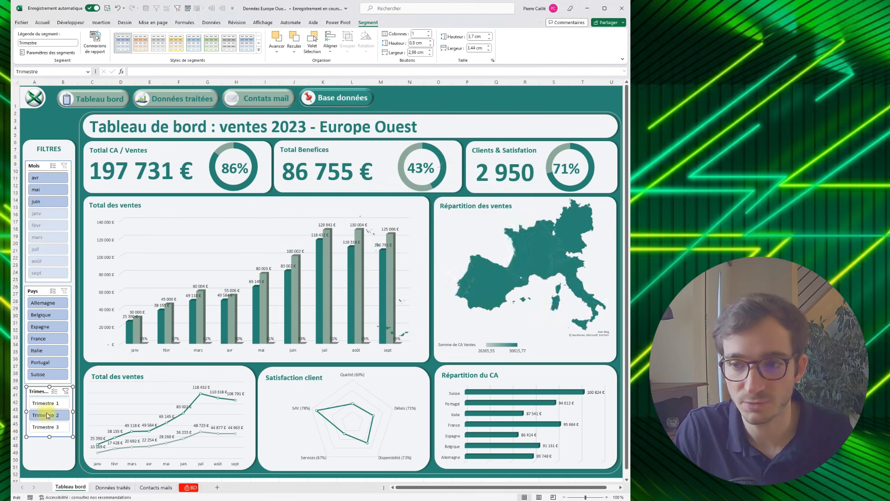
left_click(37, 404)
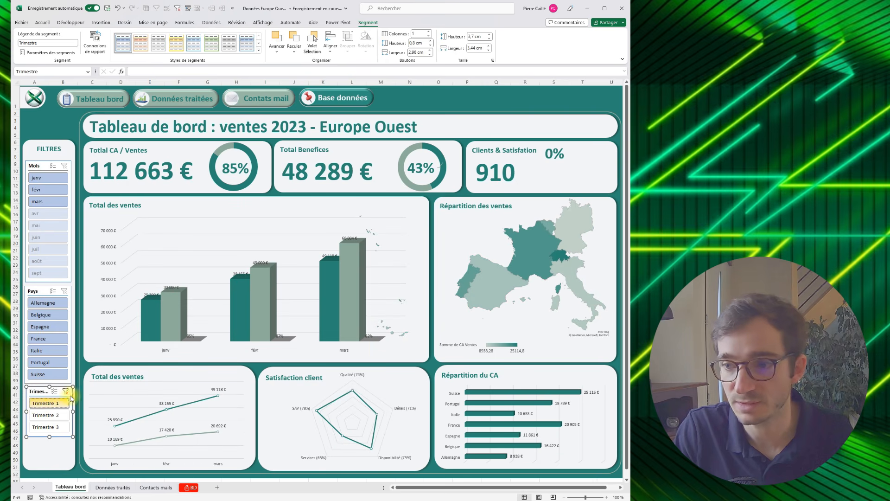
left_click(46, 427, "shift")
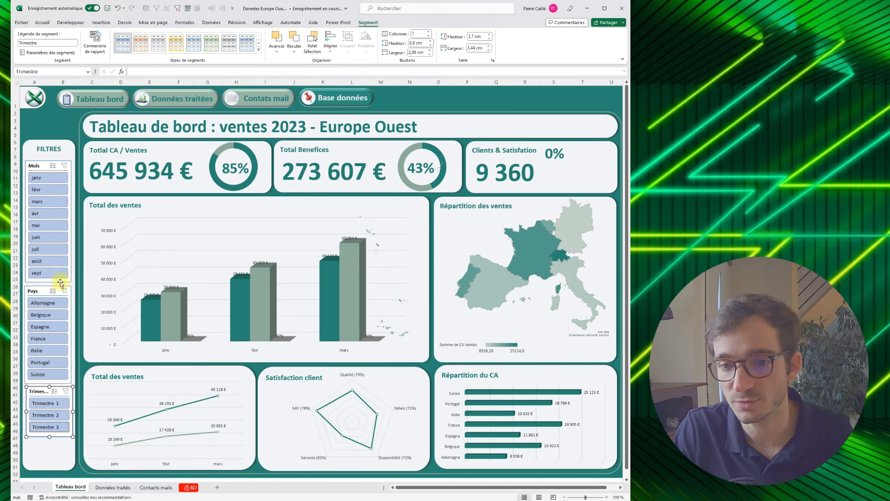
left_click(39, 166)
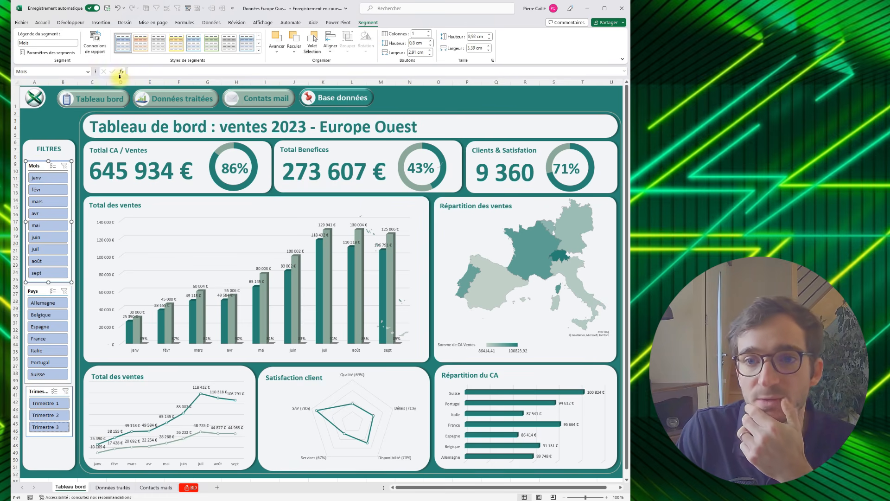
right_click(121, 48)
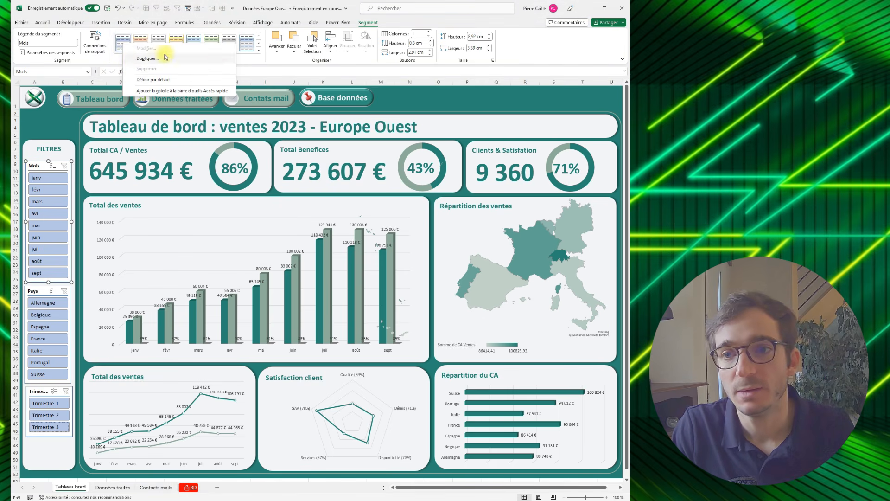
left_click(259, 50)
left_click(123, 105)
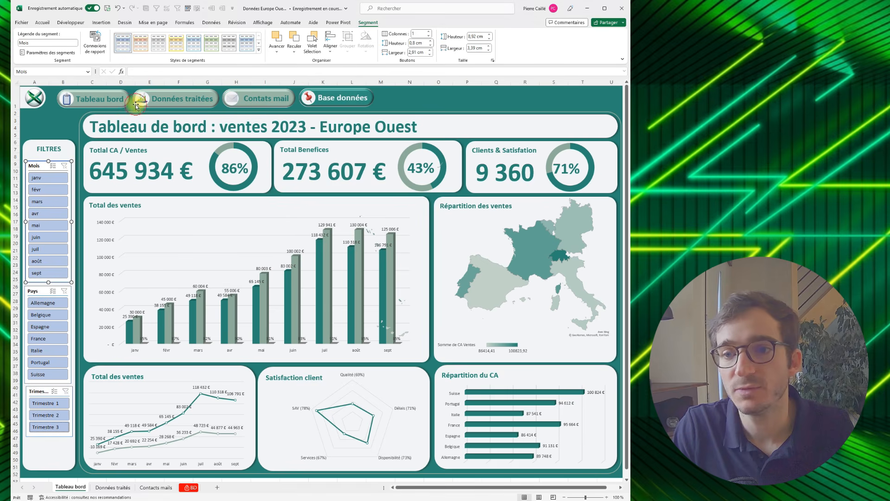
left_click_drag(364, 165, 218, 146)
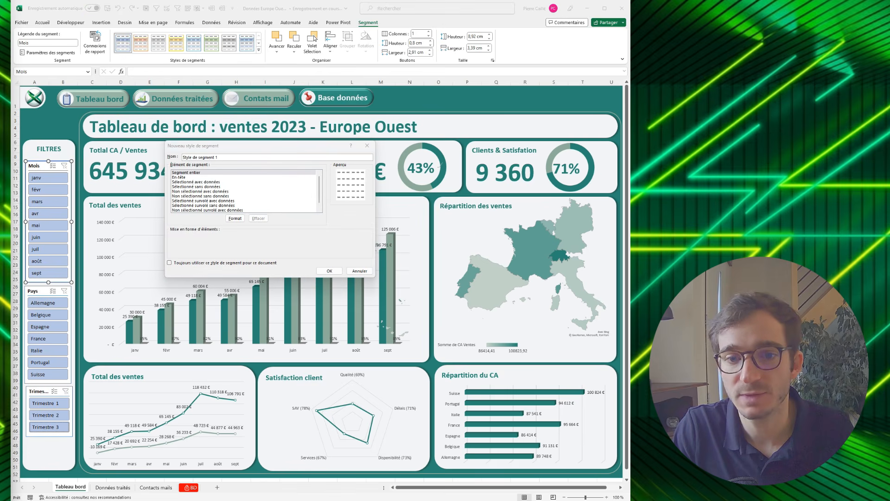
key("Left")
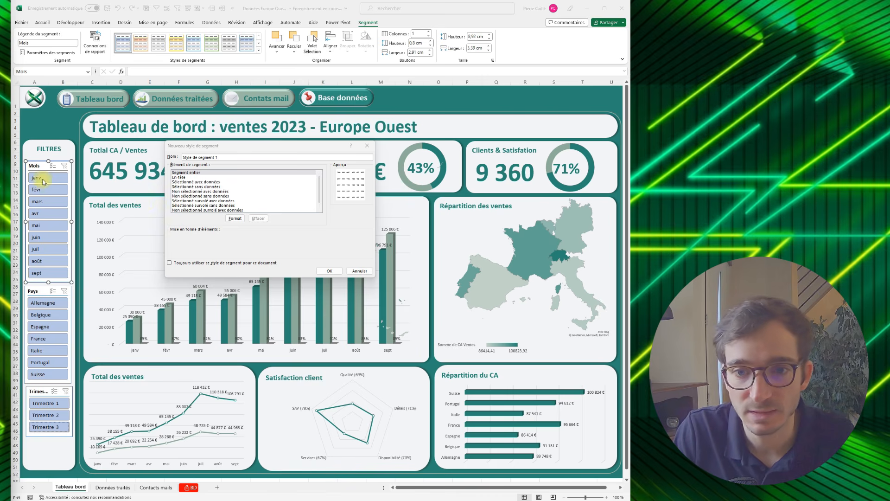
key("Right")
left_click(235, 218)
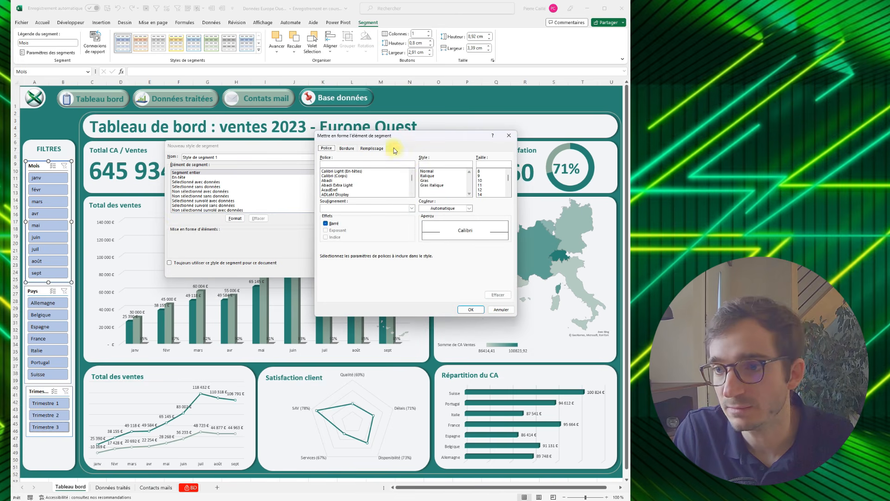
left_click(373, 148)
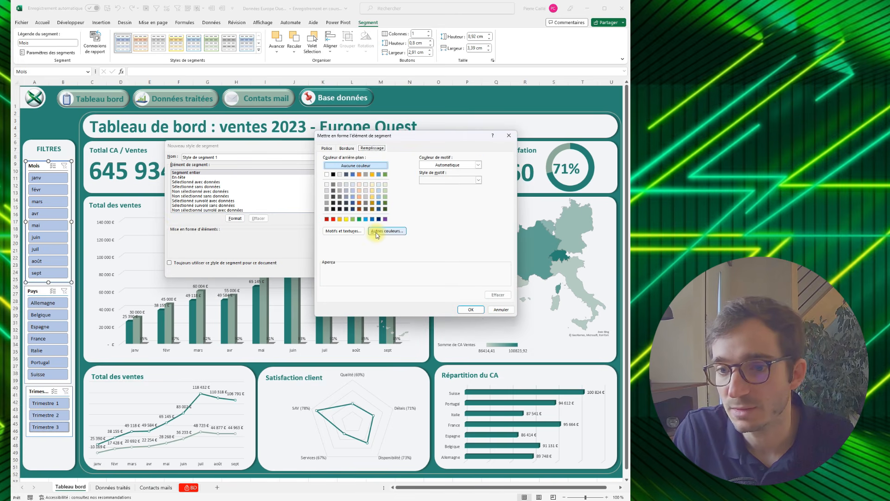
left_click(497, 309)
left_click(360, 271)
- Copy the colour code #F2F5F7 from cell R5 of the BD sheet
left_click(156, 487)
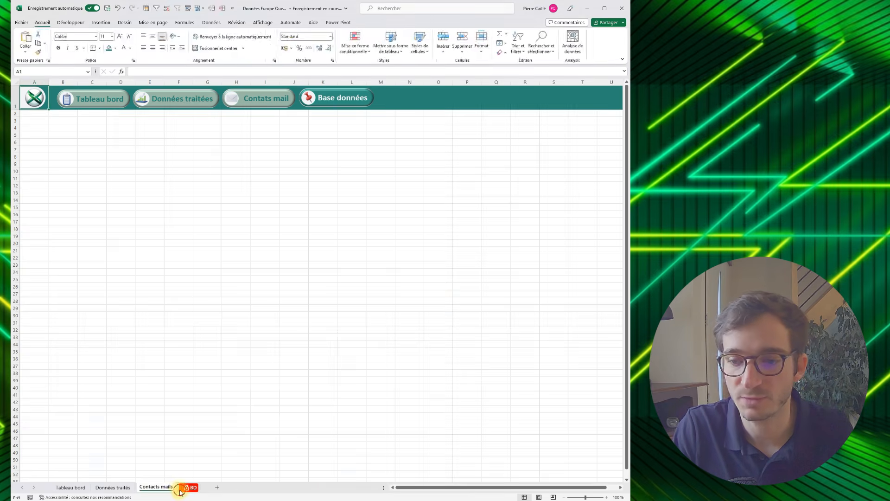
left_click(190, 487)
left_click(612, 104)
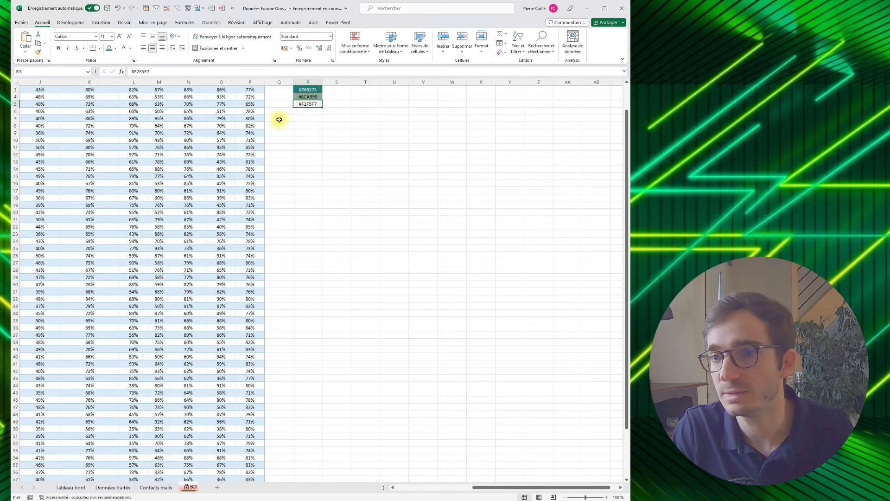
double_click(307, 105)
key("ctrl+a")
key("ctrl+c")
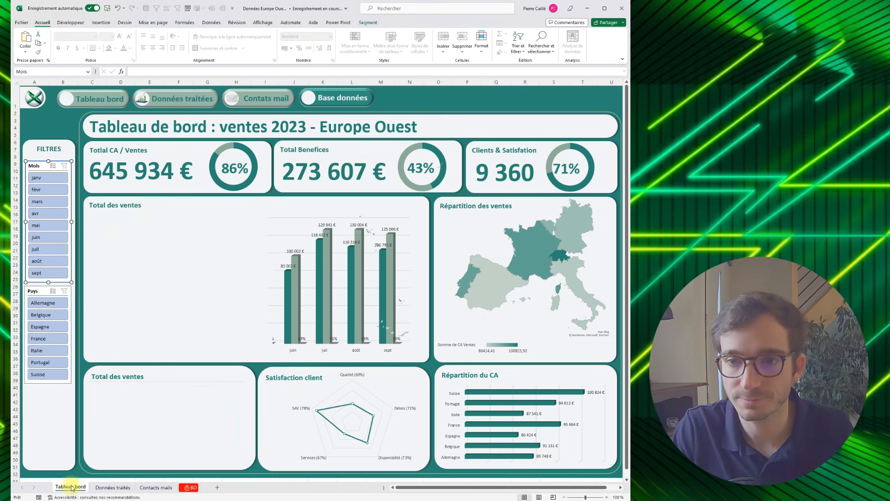
- Create a new slicer style with #F2F5F7 as the fill of the Segment entier element, and apply it to the Mois slicer
left_click(71, 487)
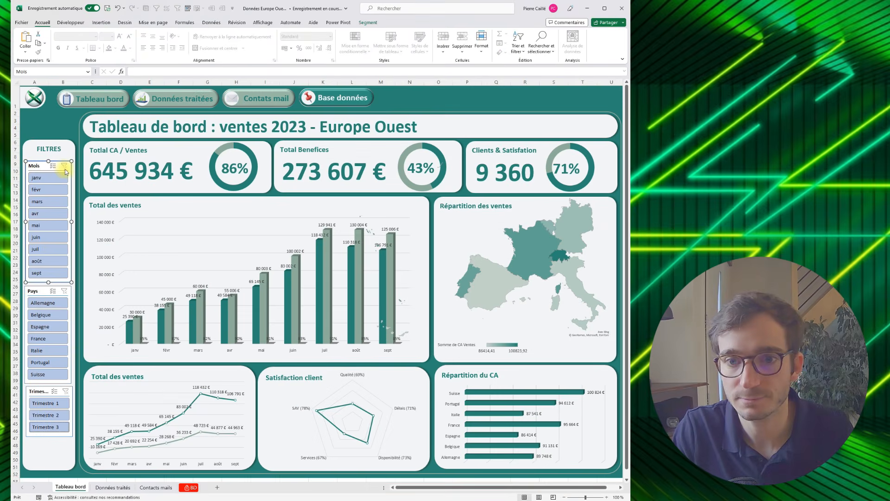
left_click(368, 23)
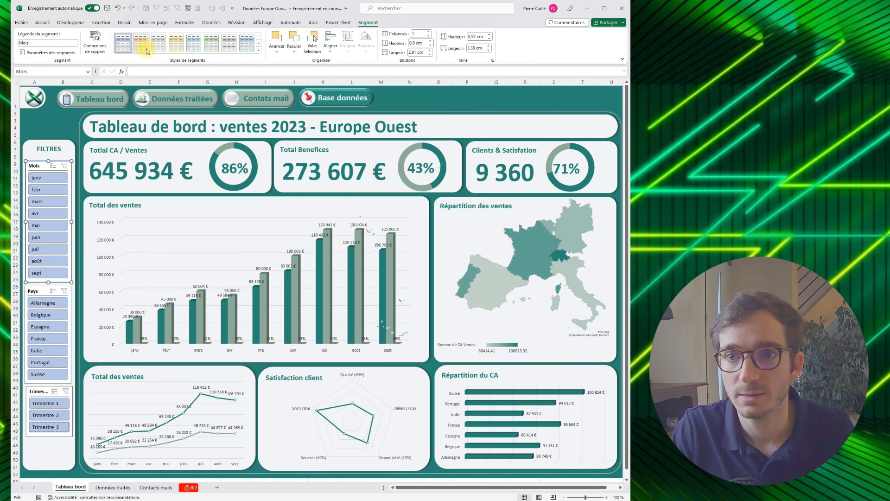
left_click(258, 50)
left_click(139, 105)
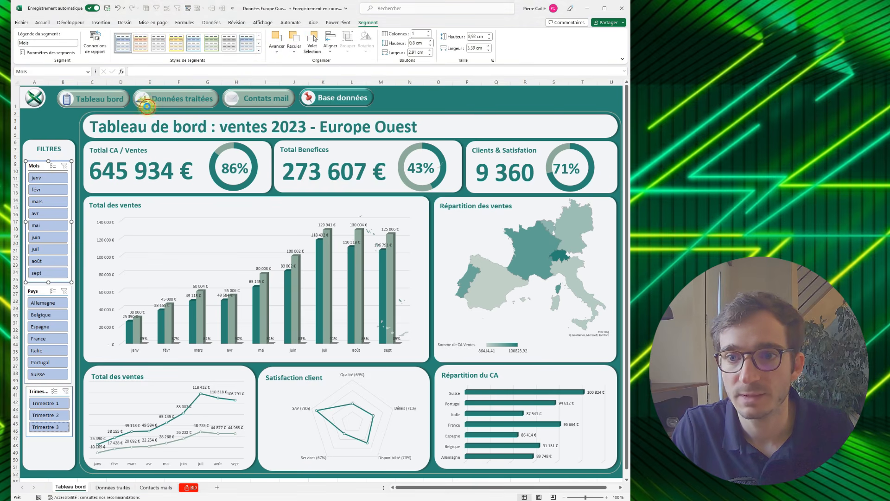
left_click(197, 172)
left_click(235, 218)
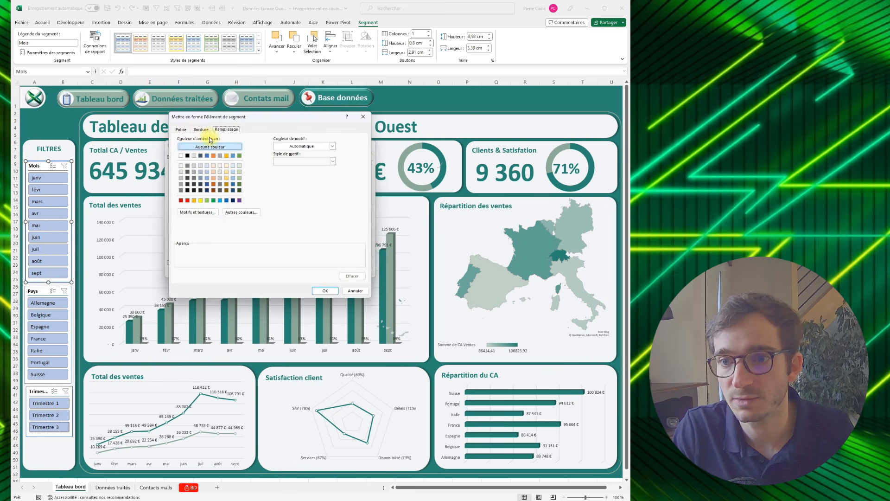
left_click(242, 212)
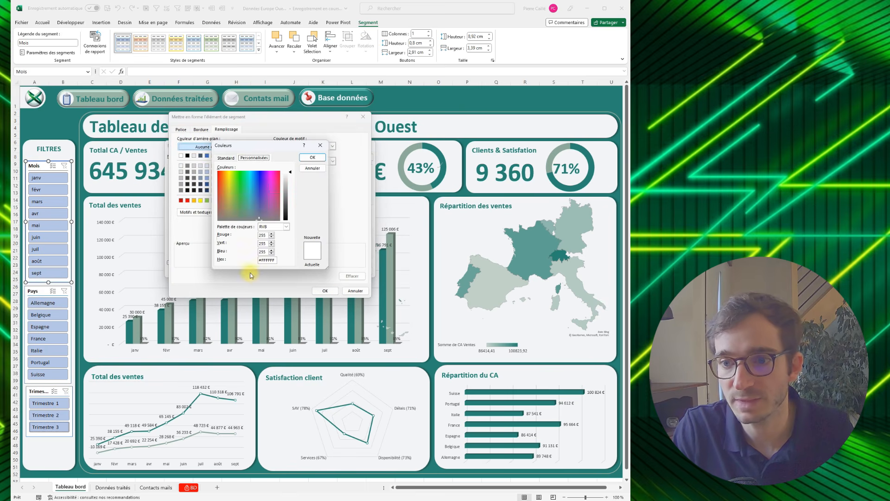
key("ctrl+a")
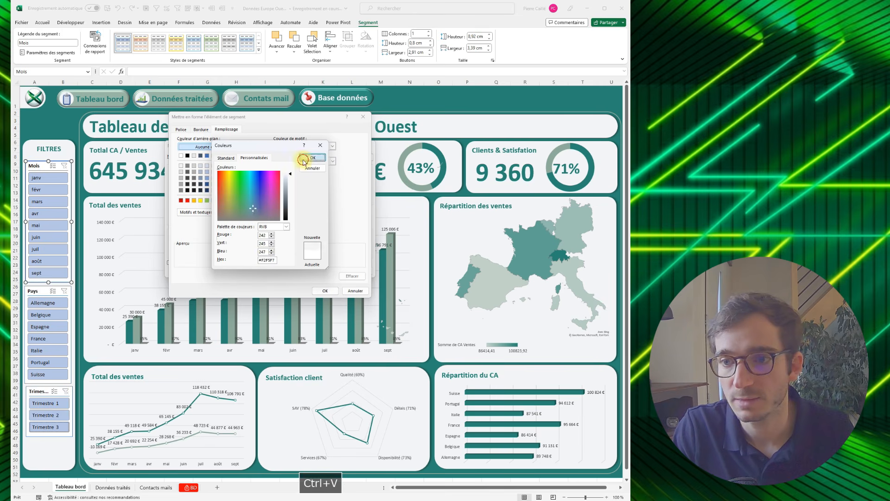
left_click(303, 159)
left_click(318, 290)
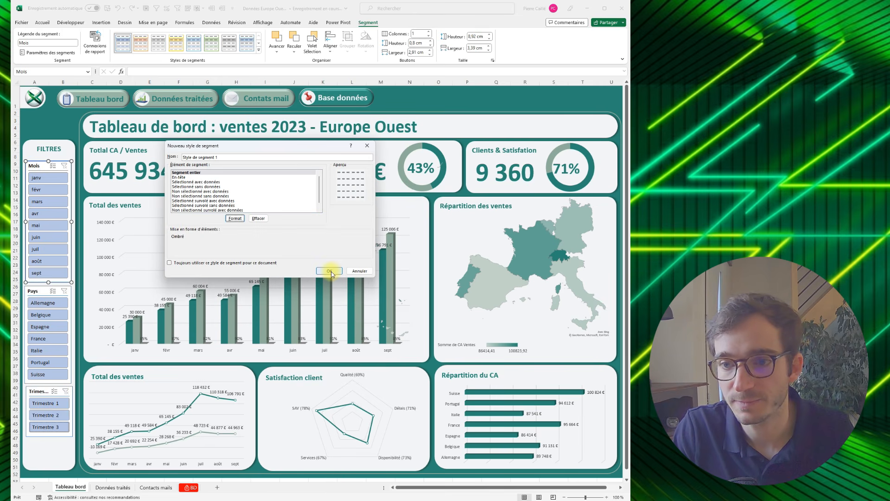
left_click(329, 271)
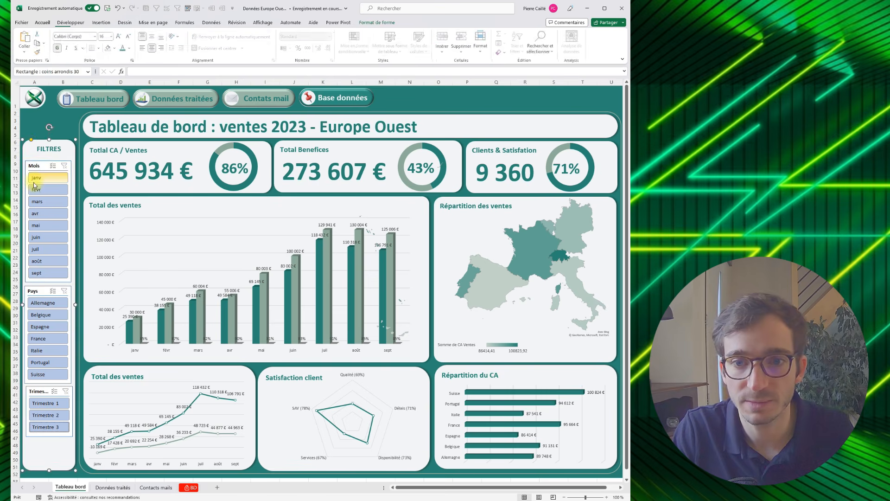
left_click(117, 47)
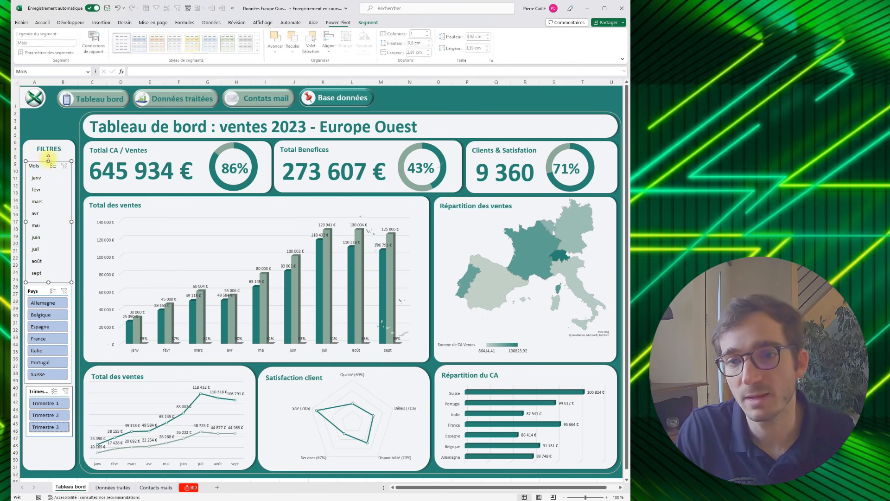
left_click(257, 51)
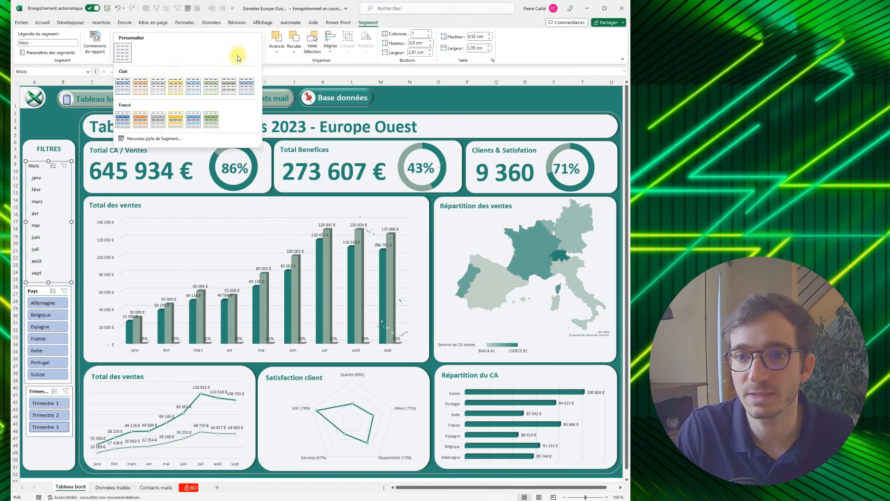
left_click(134, 139)
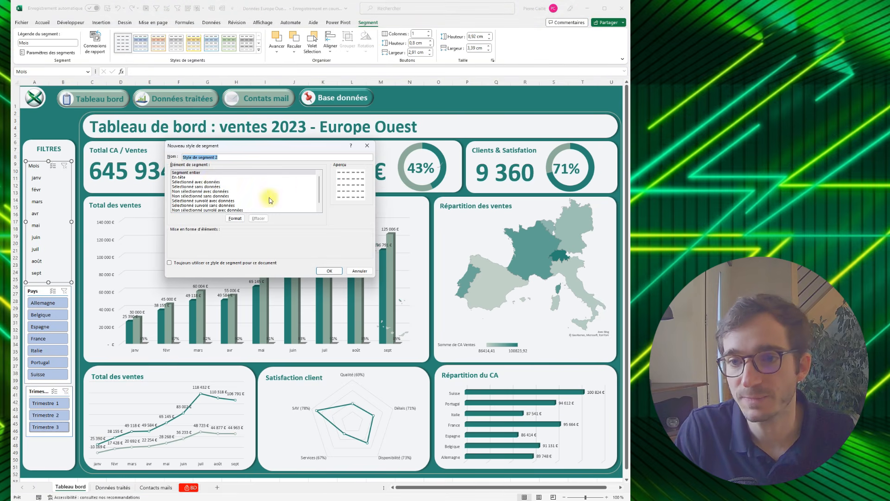
left_click(234, 219)
left_click(363, 117)
left_click(356, 144)
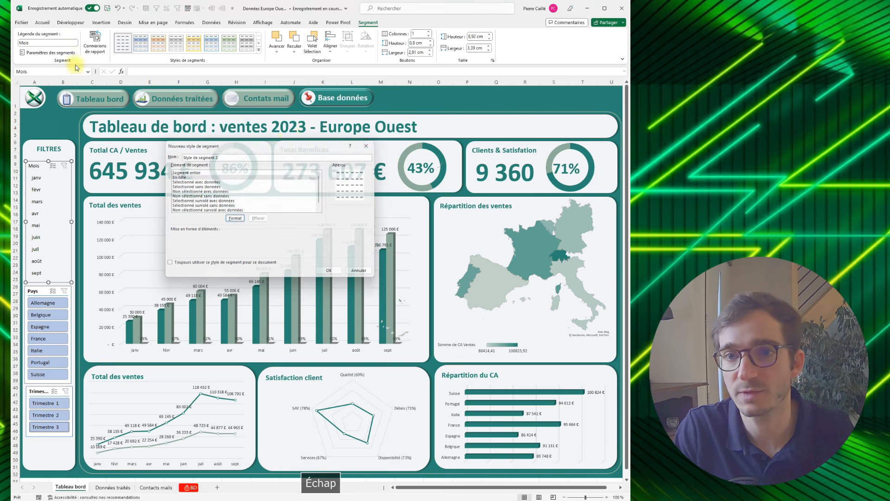
- Modify the custom slicer style so the En-tête element uses bold dark green text
right_click(117, 45)
left_click(139, 46)
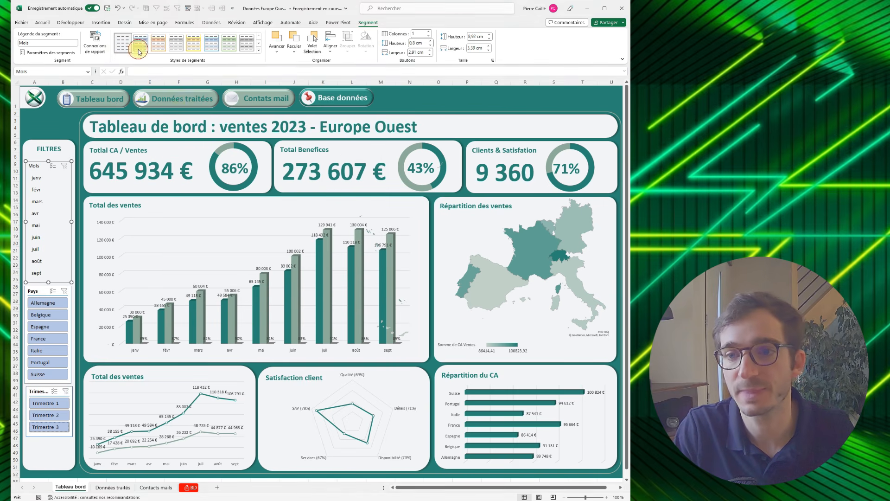
left_click(176, 173)
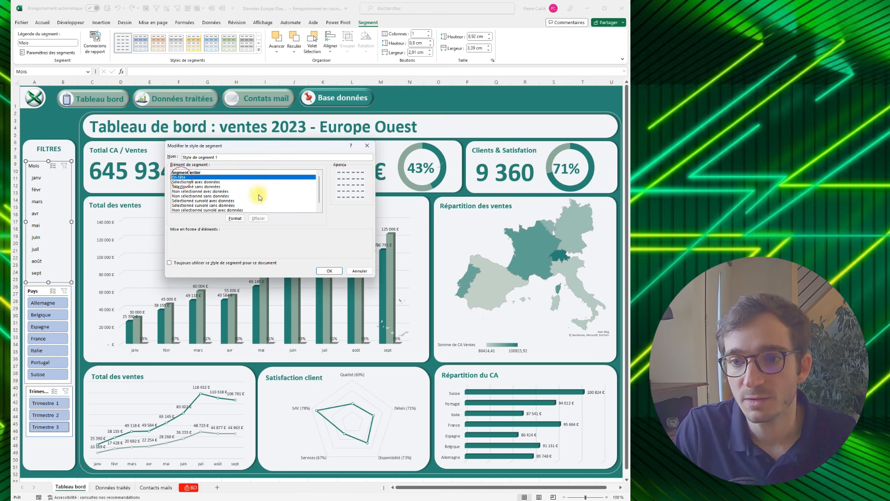
left_click(234, 219)
left_click(181, 129)
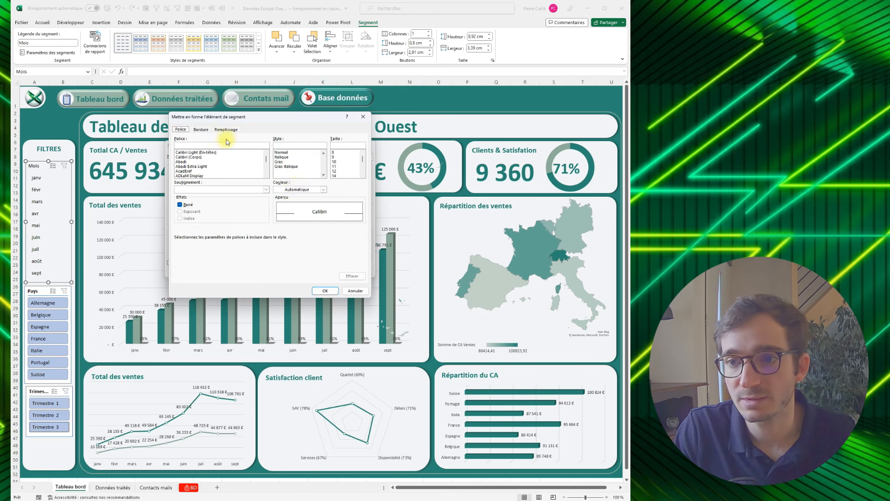
left_click(297, 189)
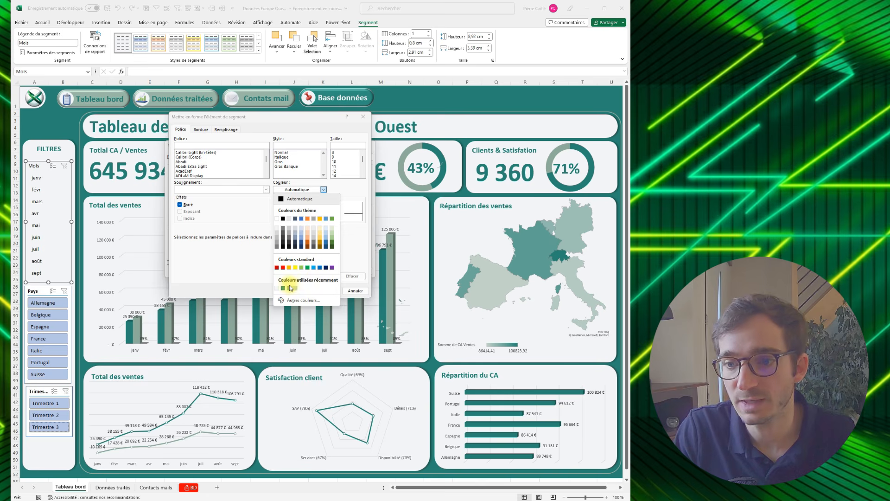
left_click(284, 288)
left_click(280, 162)
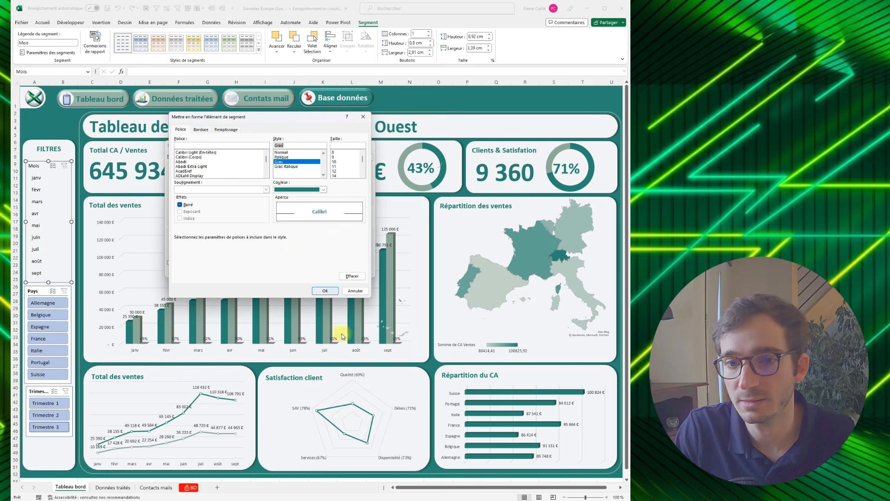
left_click(326, 291)
left_click(335, 274)
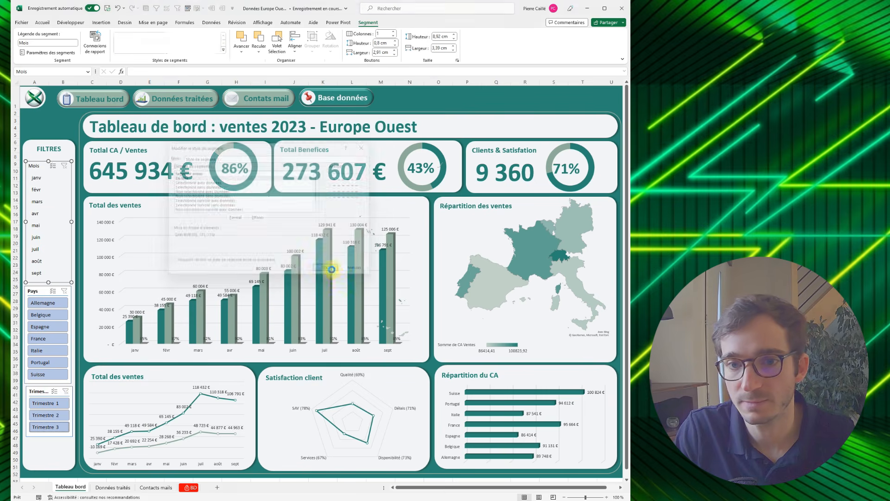
right_click(120, 42)
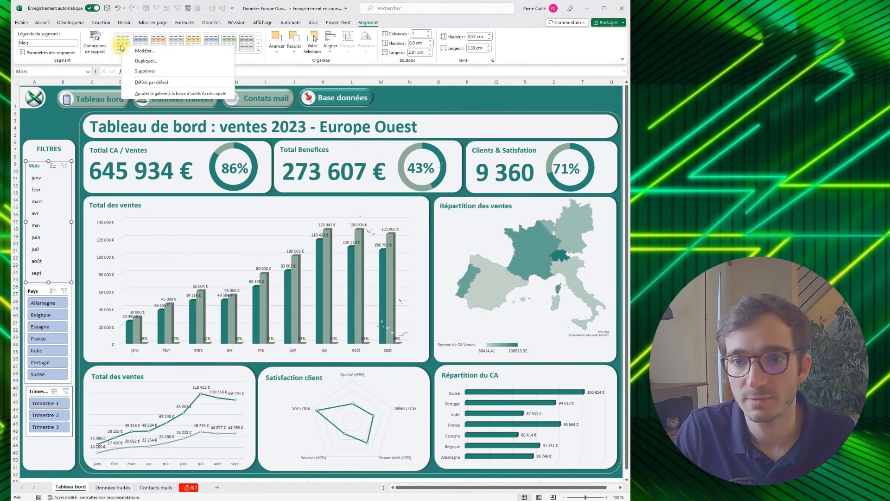
left_click(135, 60)
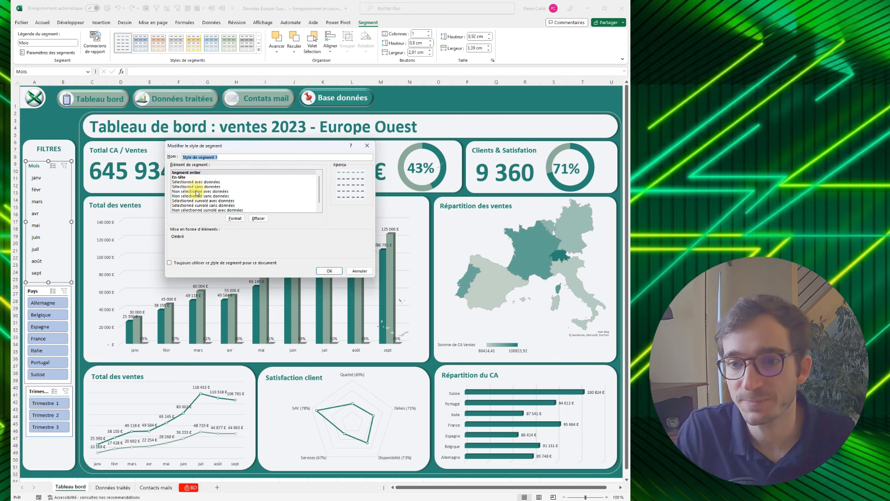
left_click(191, 182)
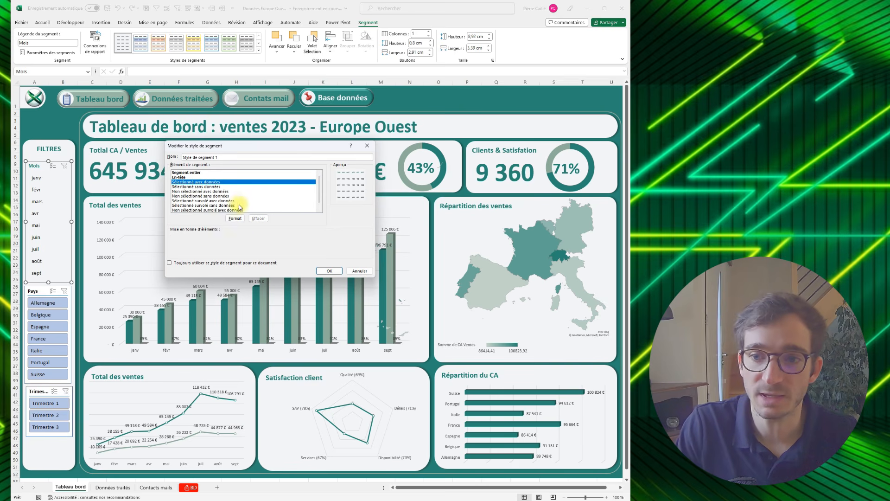
left_click(235, 218)
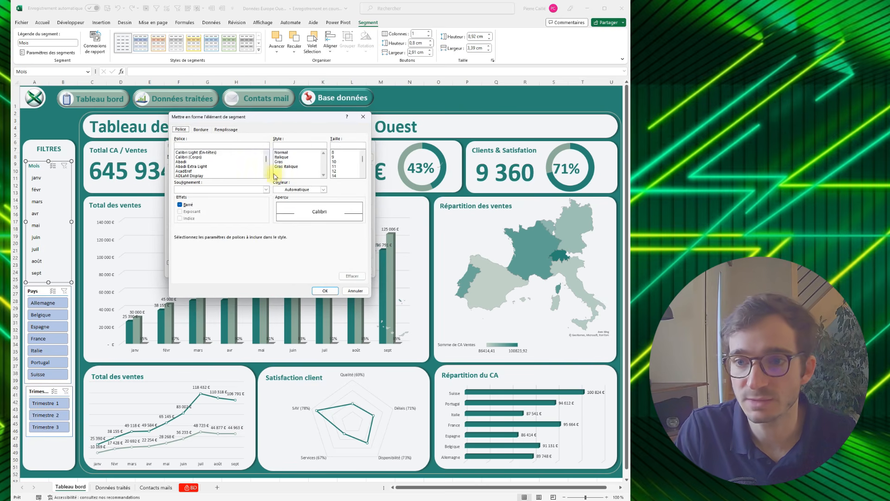
left_click(237, 131)
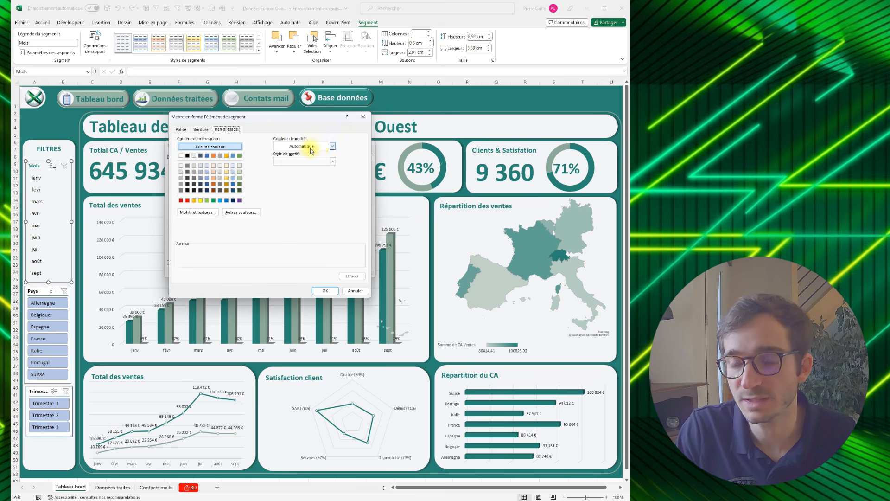
key("Escape")
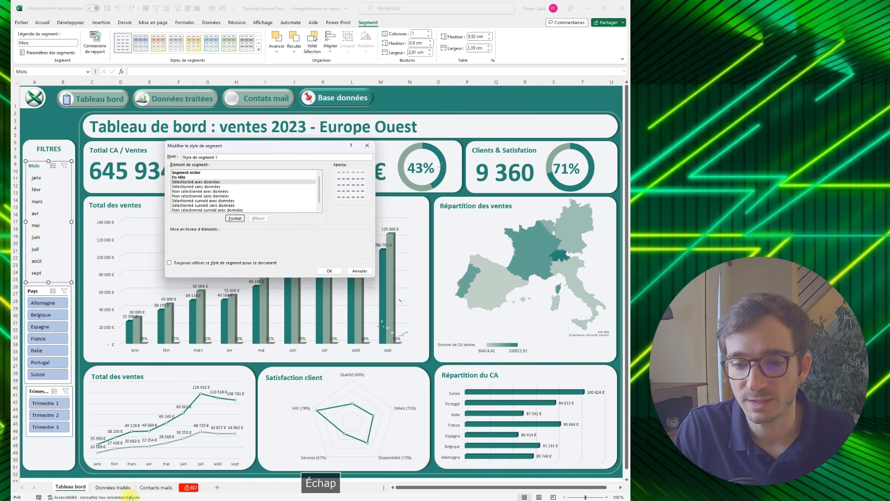
key("Escape")
- Copy the colour code #268373 from the BD sheet and set it as the fill of the style's Sélectionné survolé avec données element
left_click(121, 488)
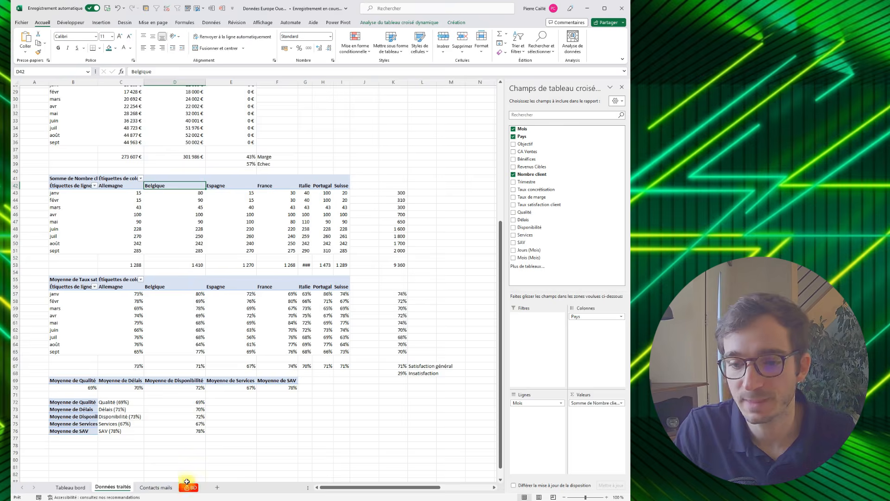
left_click(187, 481)
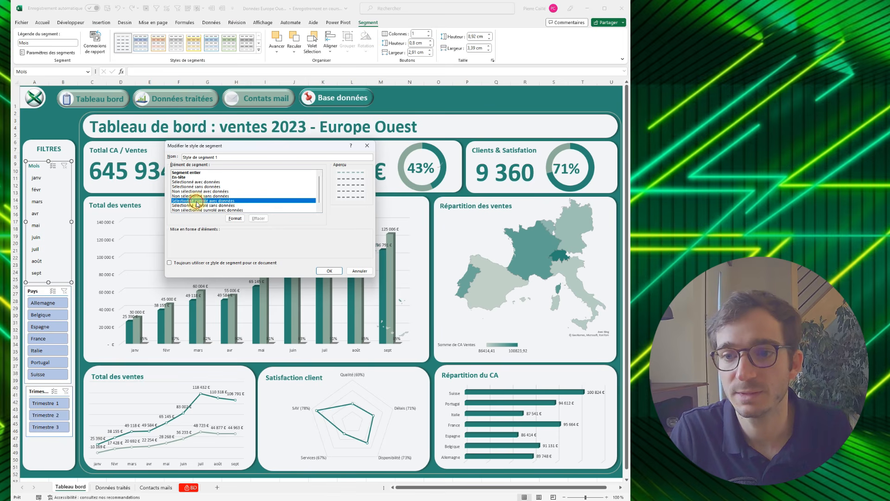
left_click(235, 218)
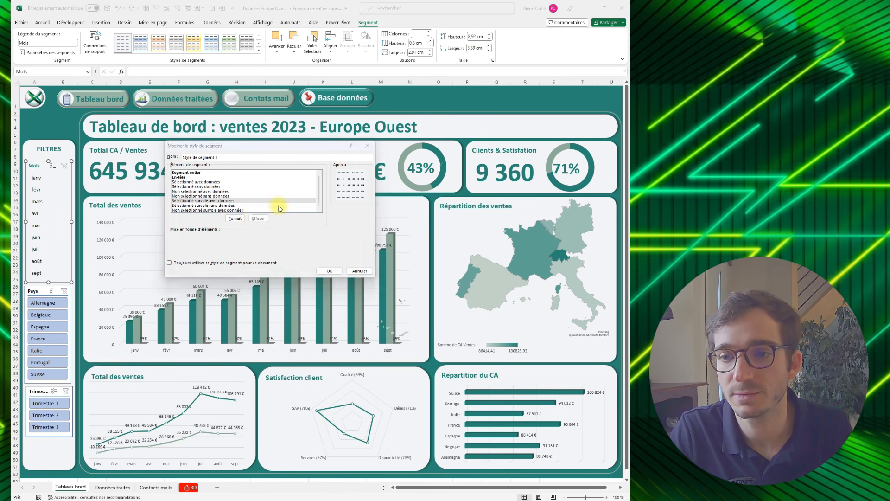
left_click(244, 213)
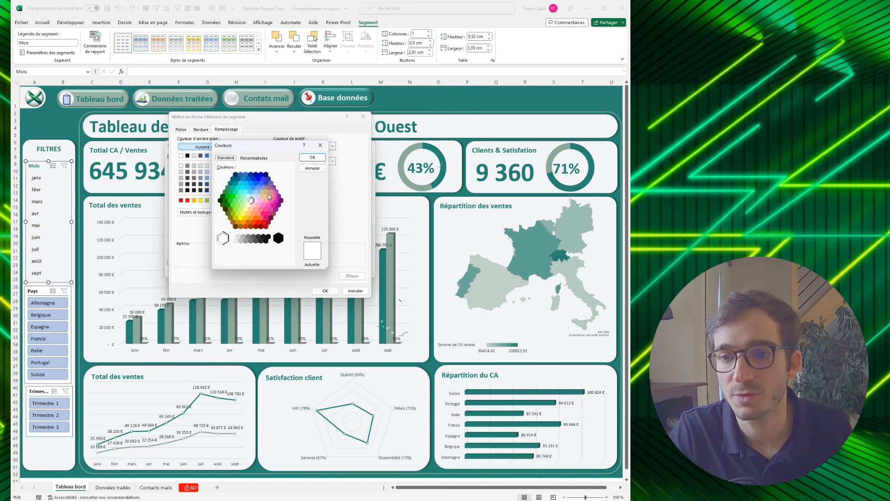
left_click(258, 159)
left_click(270, 260)
key("ctrl+v")
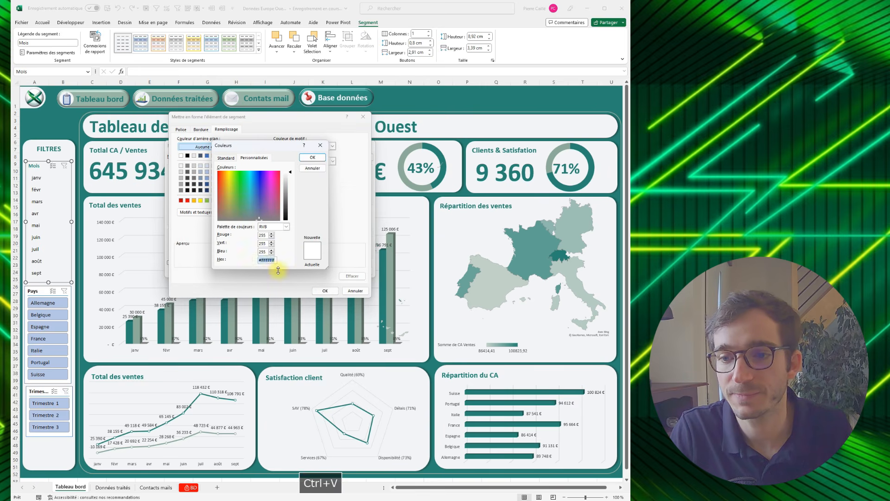
left_click(312, 157)
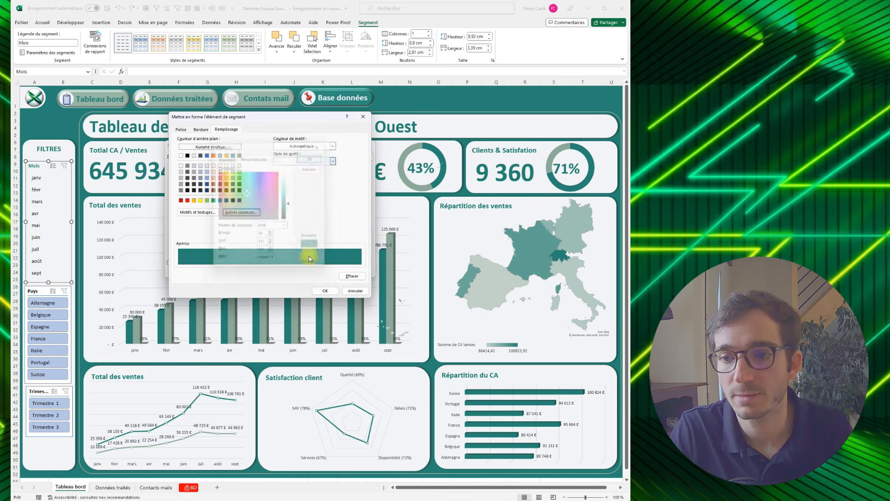
left_click(316, 291)
- Fill the Sélectionné survolé sans données element with #268373 and save the slicer style
left_click(214, 209)
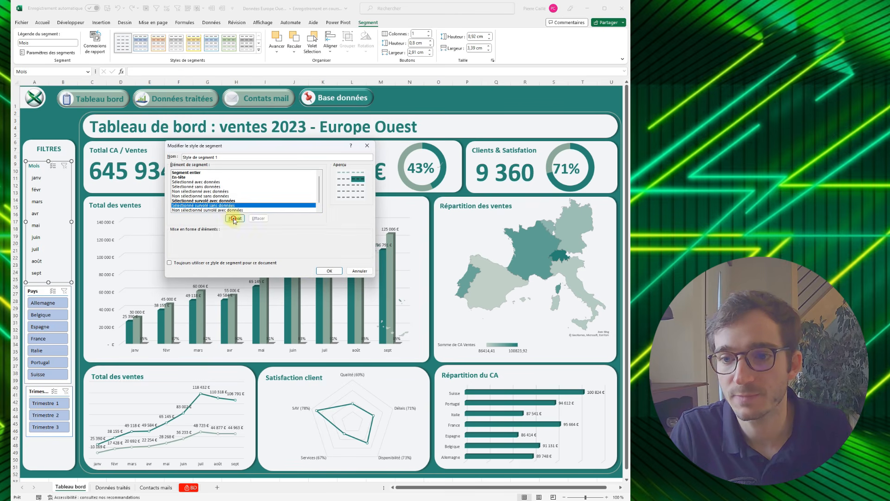
left_click(235, 218)
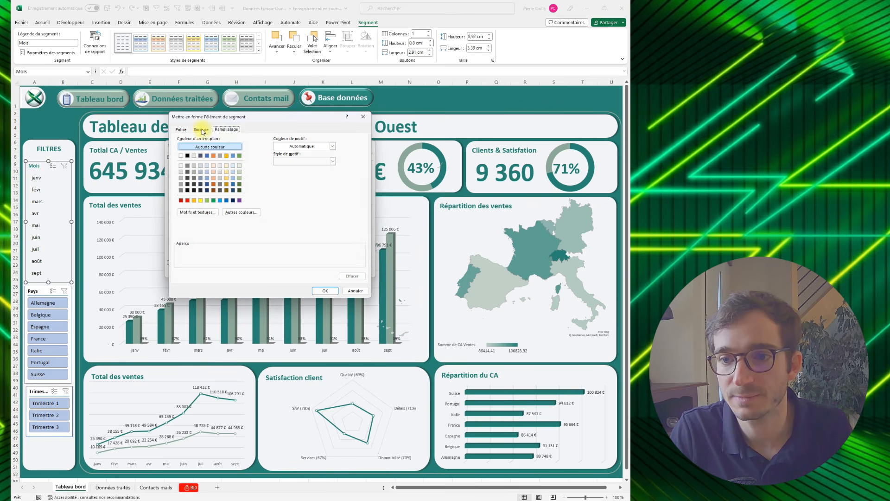
left_click(238, 213)
left_click(246, 158)
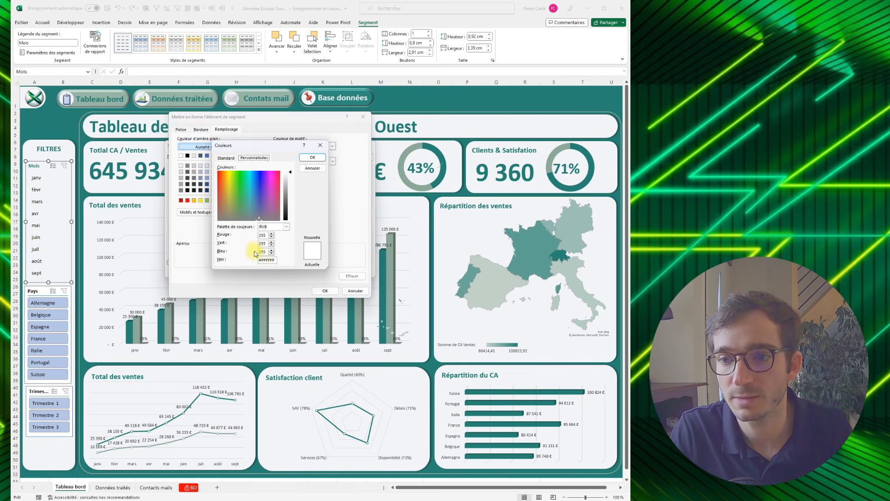
type("#268373")
left_click(318, 156)
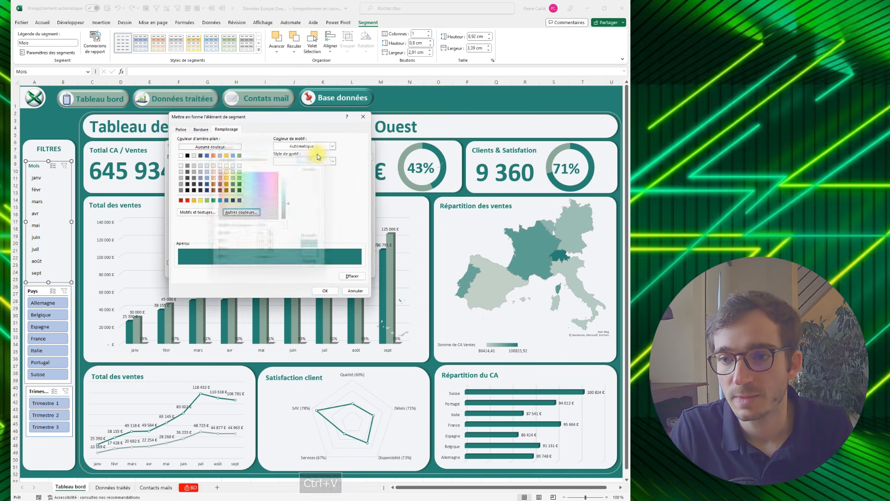
left_click(325, 291)
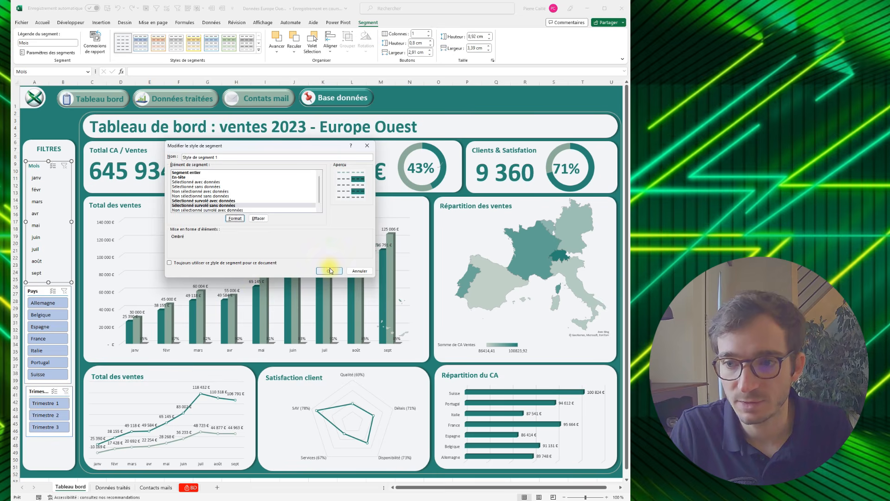
left_click(330, 271)
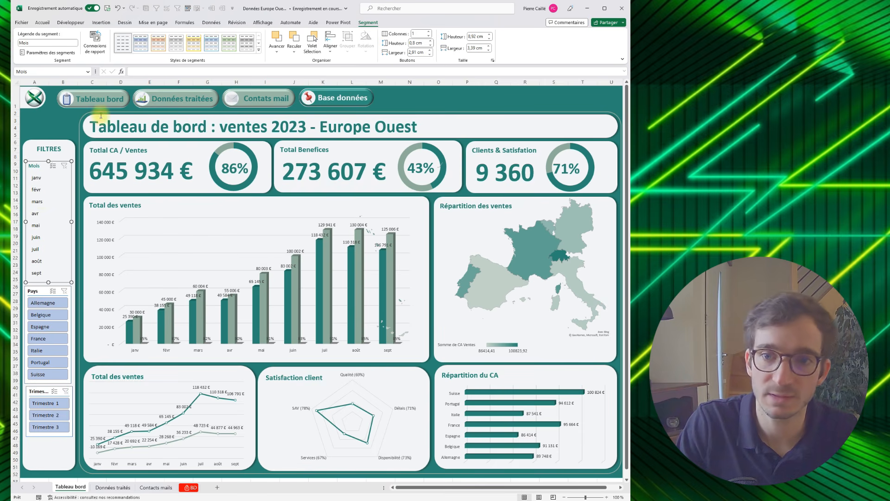
- Copy the colour code #8CA999 from cell R4 of the BD sheet and return to the Tableau bord sheet
left_click(108, 488)
left_click(190, 488)
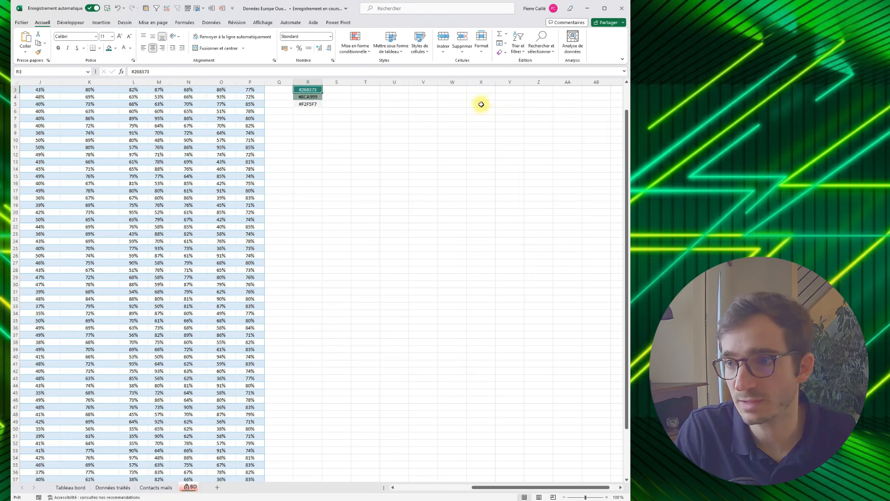
left_click_drag(308, 90, 308, 104)
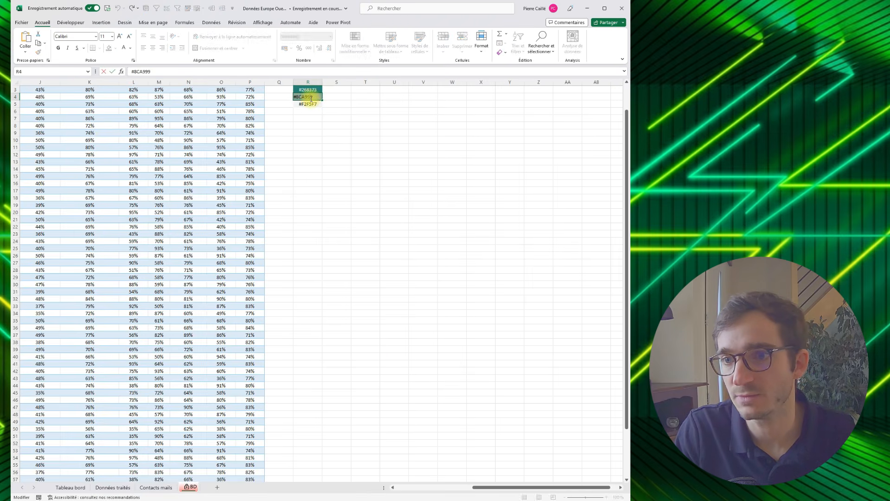
key("ctrl+c")
left_click(308, 198)
left_click(70, 488)
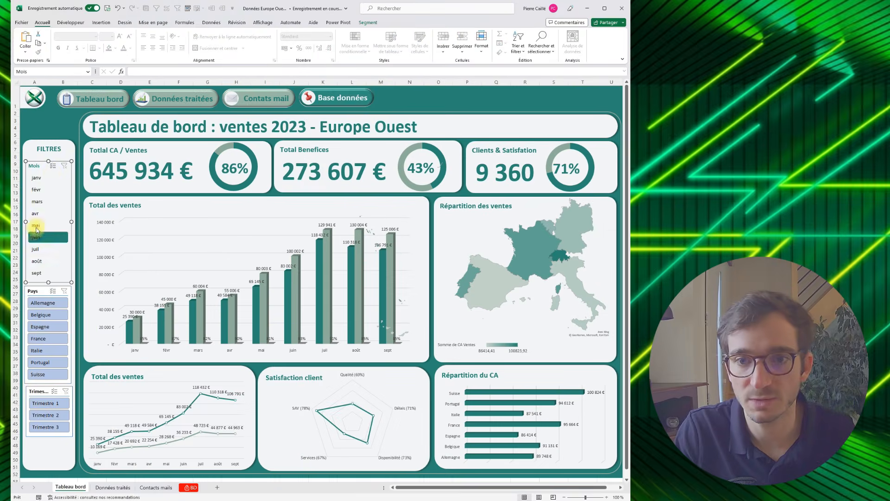
- Modify the custom slicer style so the Sélectionné survolé avec données element uses a white font
left_click(368, 23)
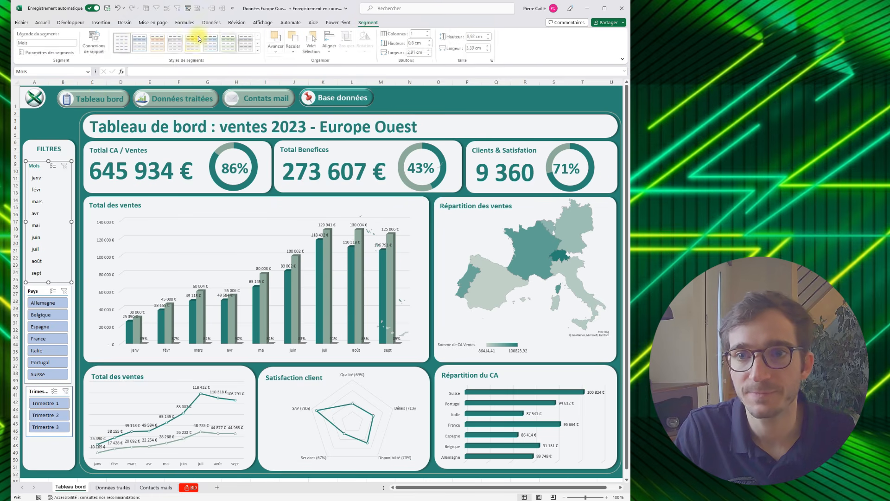
right_click(130, 45)
left_click(148, 58)
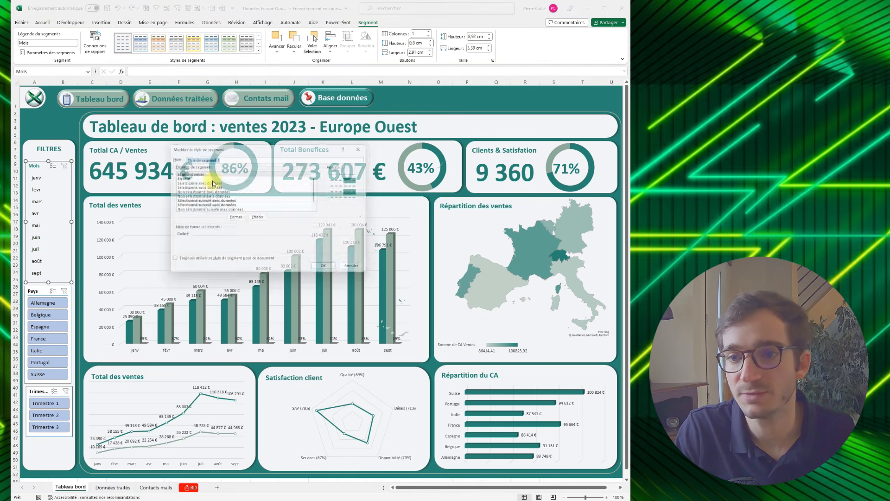
left_click(206, 196)
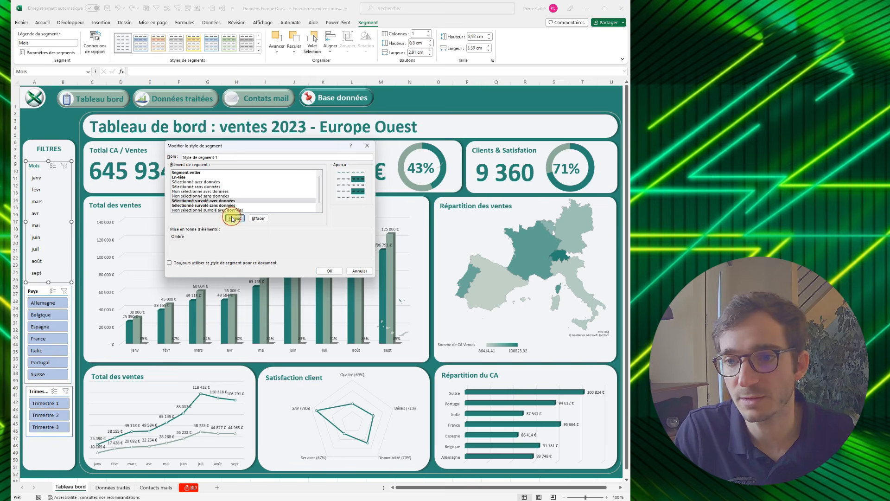
left_click(234, 218)
left_click(182, 129)
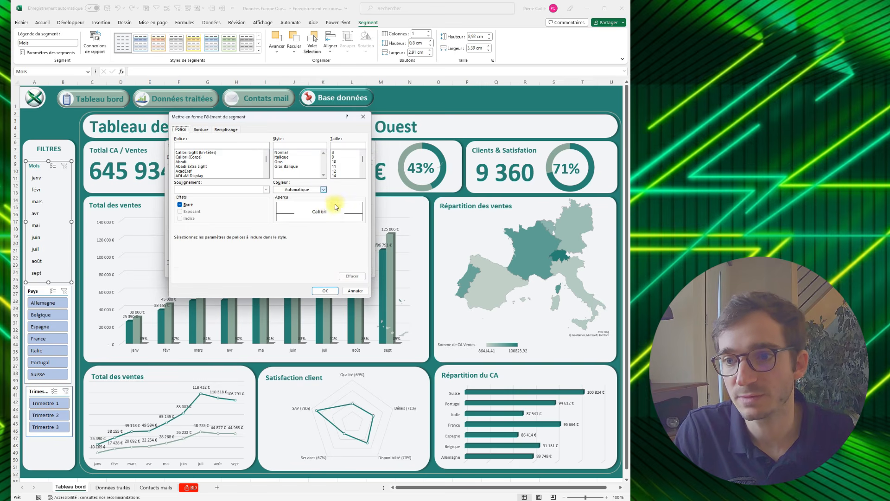
left_click(324, 190)
left_click(277, 218)
left_click(320, 291)
- Set the font colour of the Sélectionné survolé sans données element to white
left_click(212, 206)
left_click(235, 218)
left_click(284, 190)
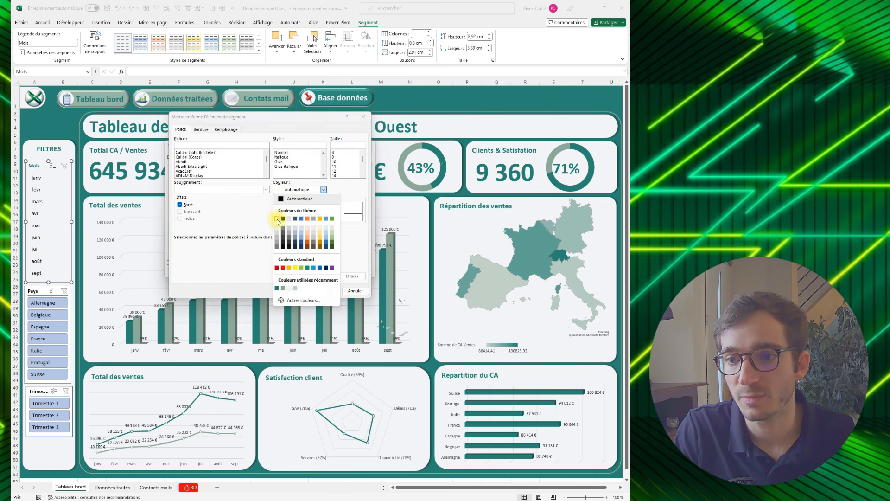
left_click(276, 219)
left_click(320, 290)
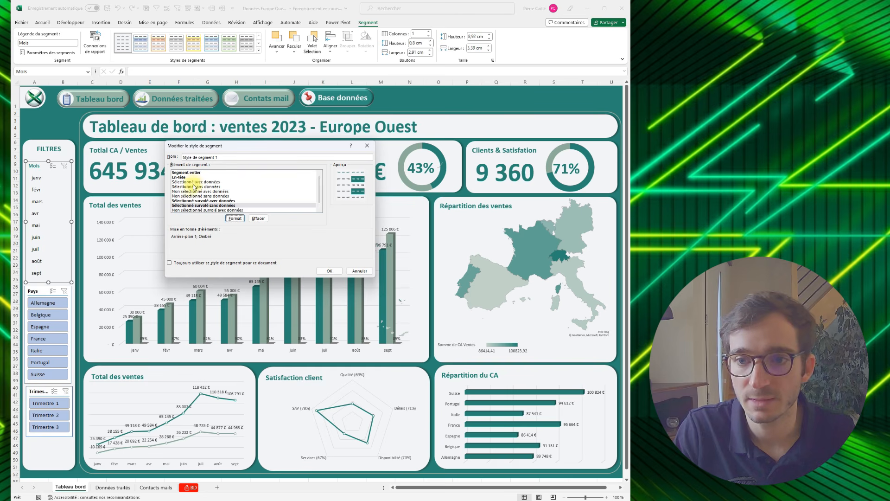
- Fill the Sélectionné avec données element of the slicer style with the custom colour #8CA999
left_click(195, 182)
left_click(235, 218)
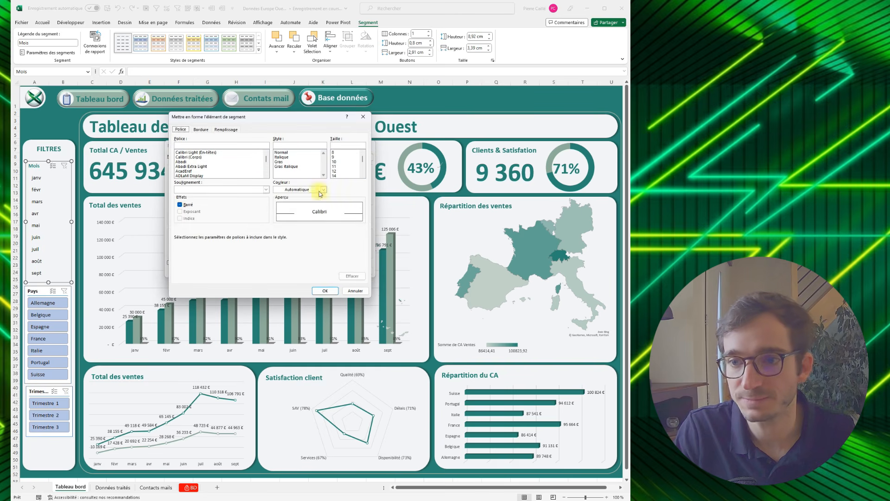
left_click(227, 130)
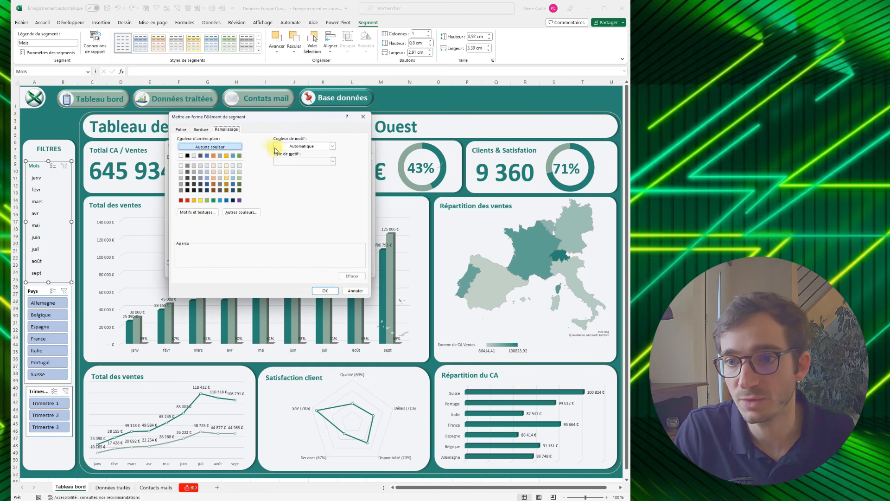
left_click(237, 214)
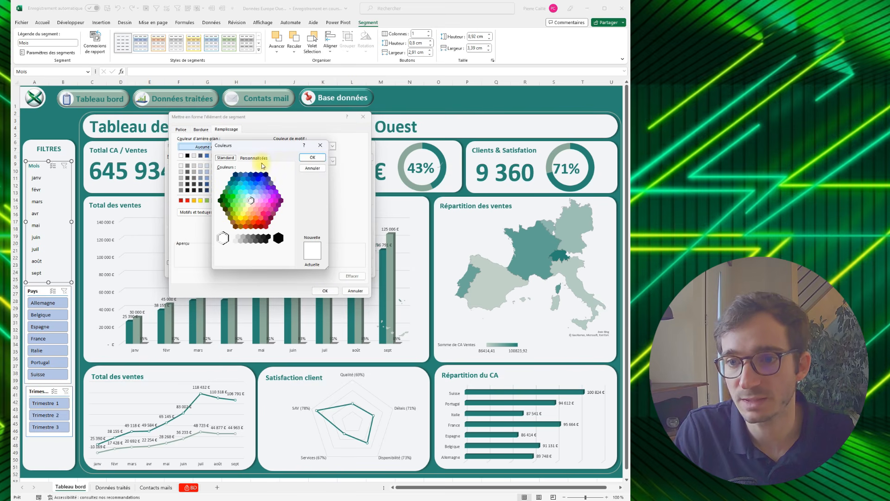
left_click(254, 158)
left_click(269, 260)
key("ctrl+a")
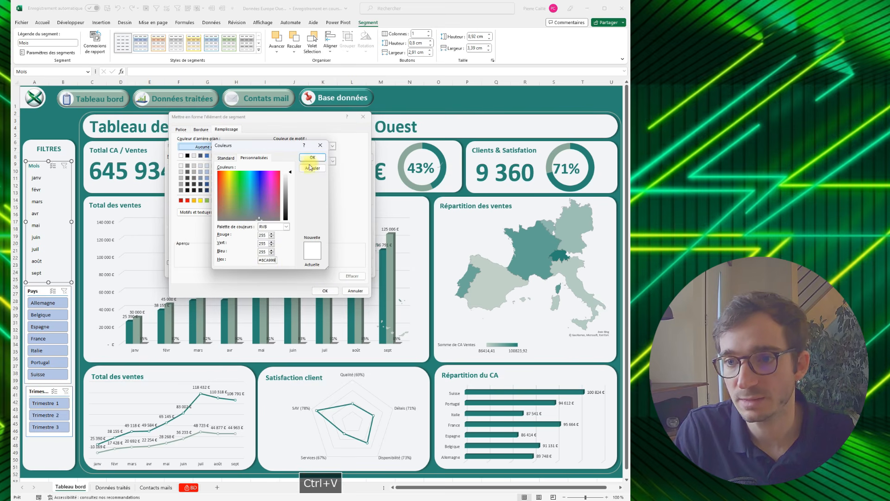
left_click(310, 157)
left_click(323, 291)
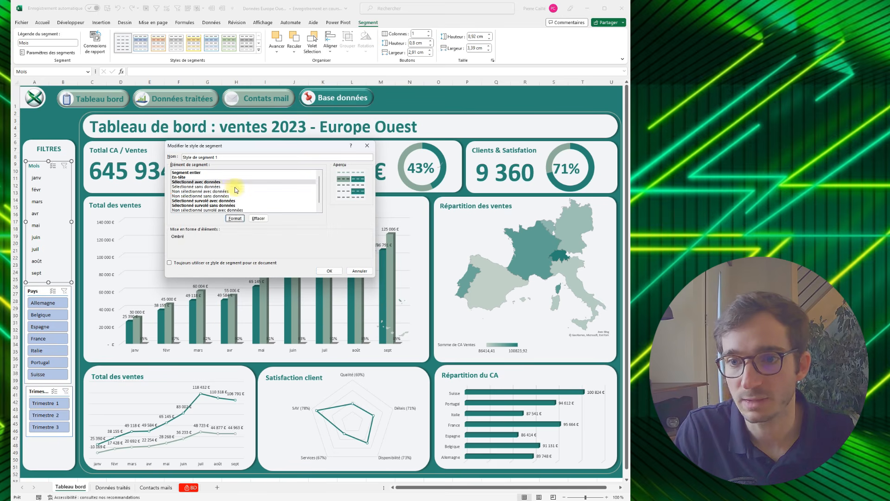
- Apply the fill colour #8CA999 to the Sélectionné sans données element of the slicer style
left_click(215, 191)
left_click(235, 218)
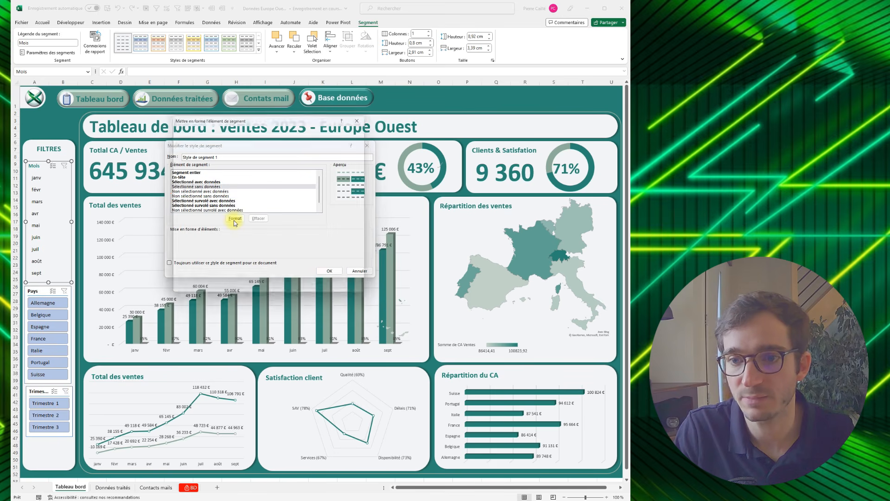
left_click(237, 214)
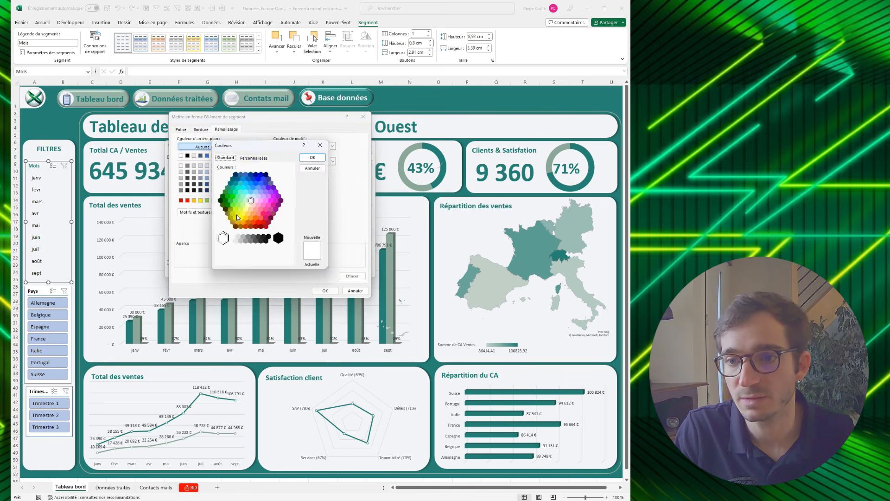
left_click(252, 158)
key("ctrl+a")
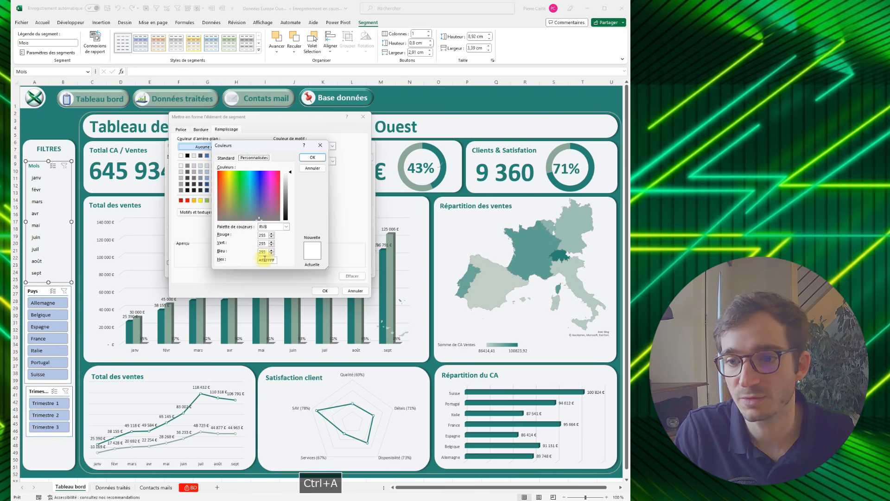
left_click(313, 158)
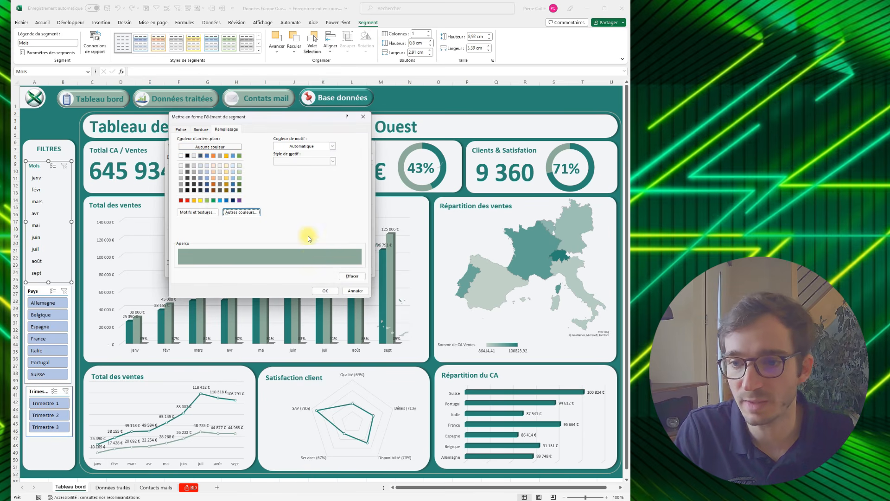
left_click(323, 290)
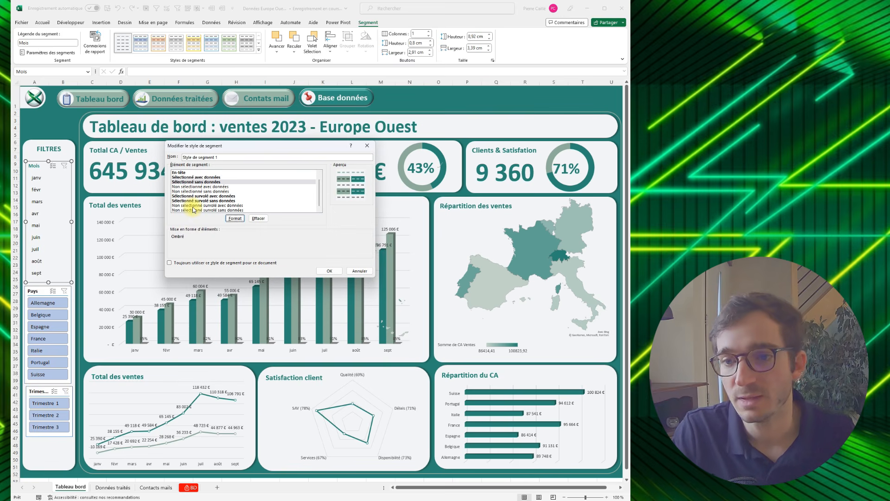
- Set the fill of the Non sélectionné survolé avec données element to #8CA999
left_click(193, 206)
left_click(235, 218)
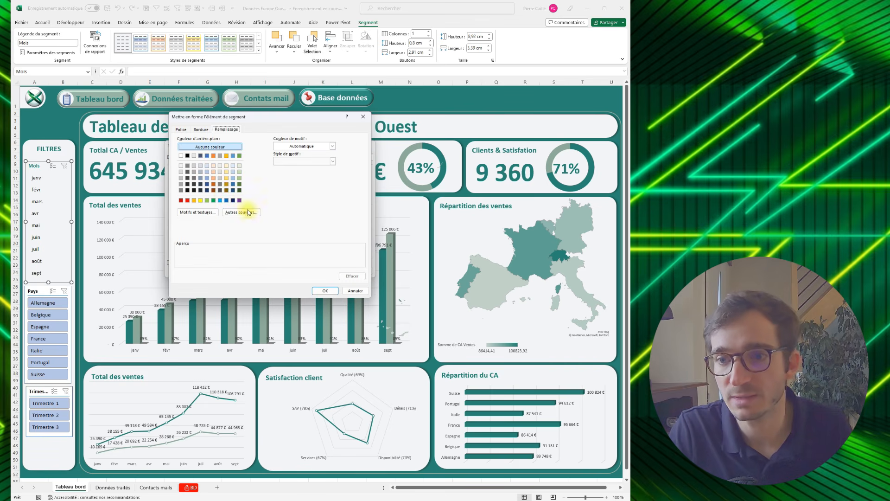
left_click(249, 212)
left_click(254, 157)
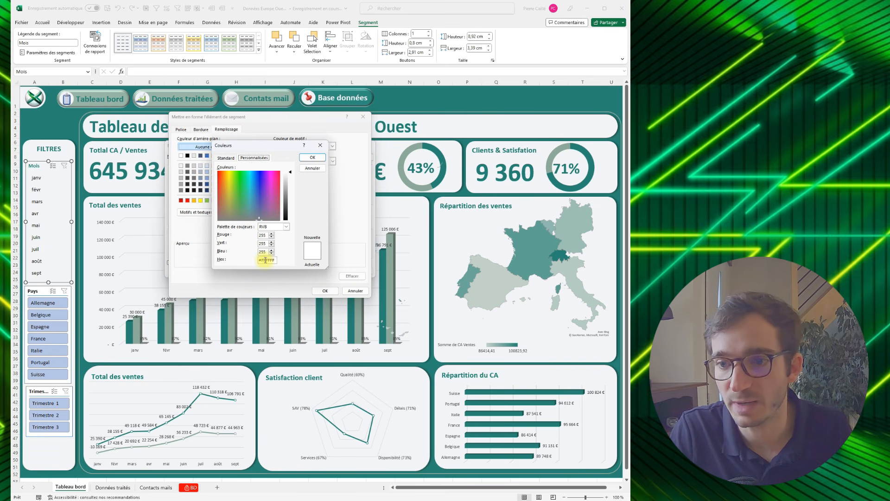
double_click(266, 260)
key("ctrl+v")
left_click(312, 159)
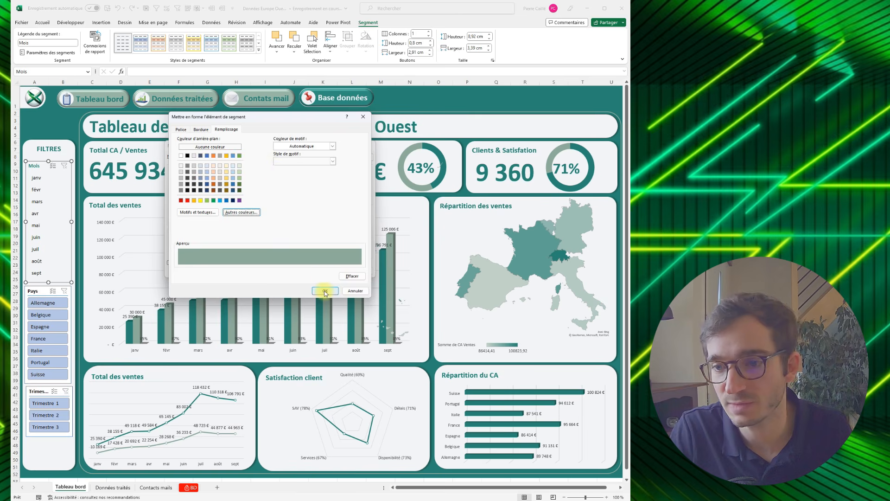
left_click(325, 290)
- Fill the Non sélectionné survolé sans données element with #8CA999 and save the modified slicer style
left_click(237, 210)
left_click(235, 218)
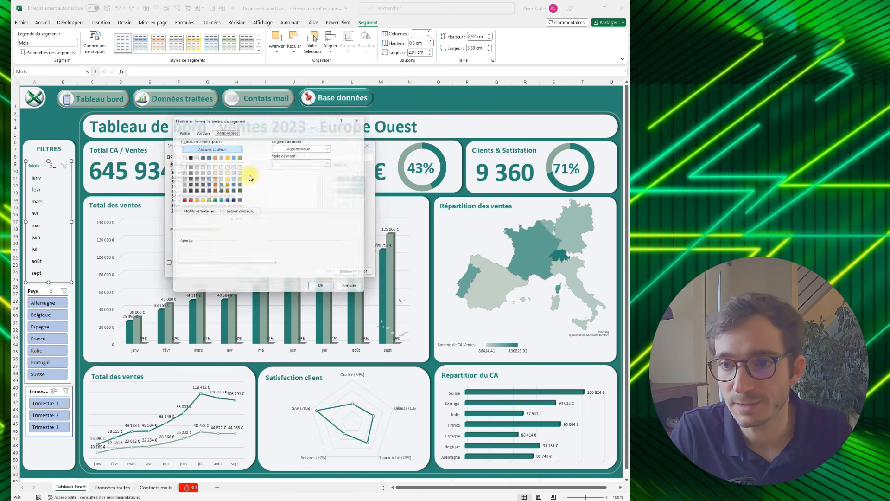
left_click(240, 215)
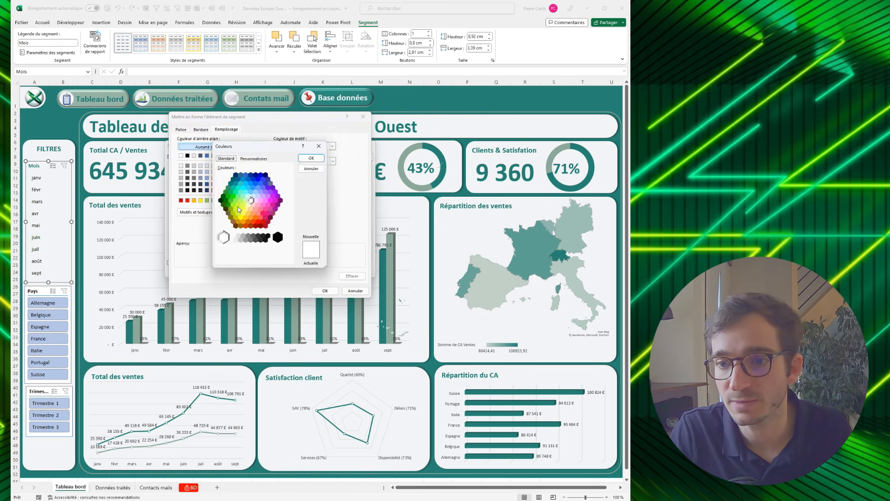
left_click(254, 157)
type("#8CA999")
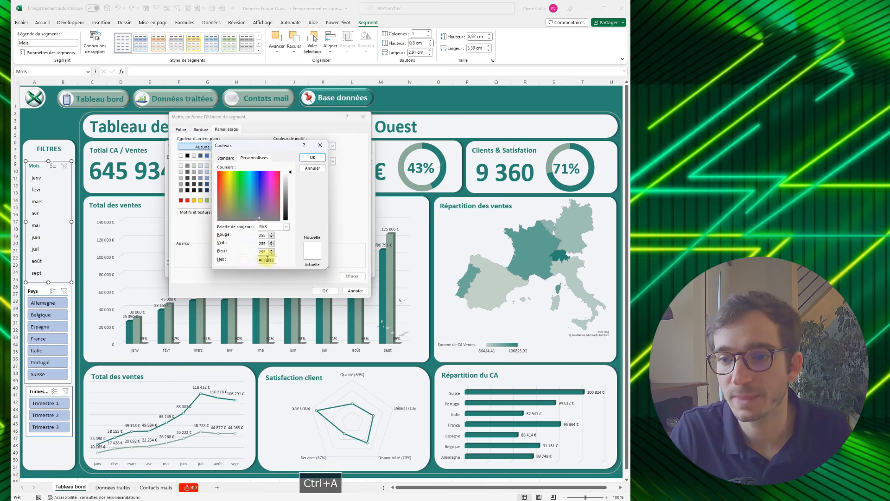
key("Return")
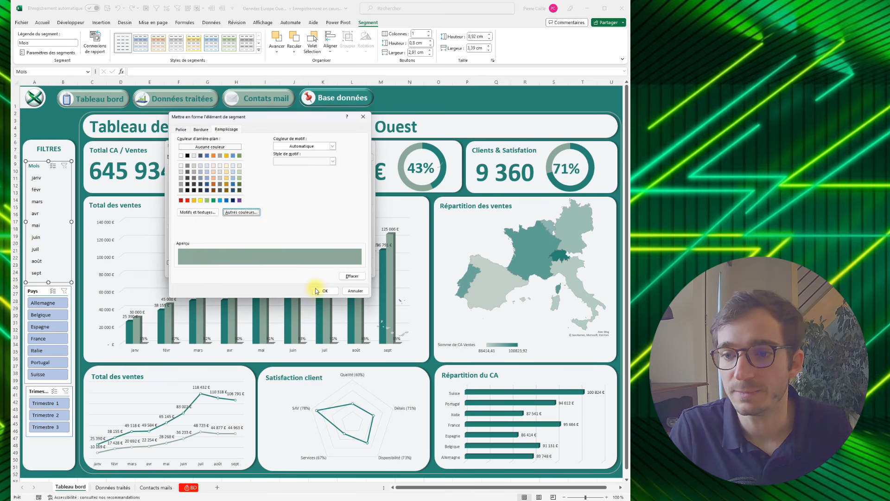
left_click(325, 291)
left_click(327, 270)
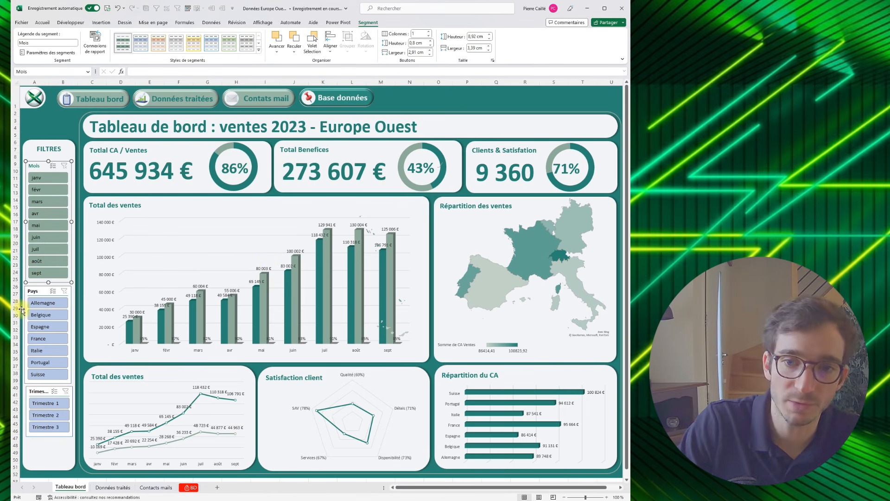
- Apply the custom green slicer style to the Pays and Trimestre slicers, then deselect them
left_click(35, 291)
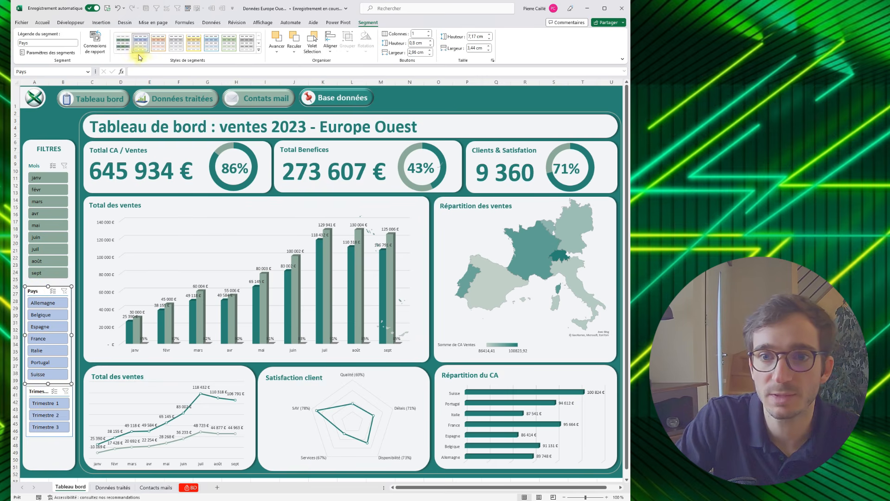
left_click(125, 47)
left_click(44, 393)
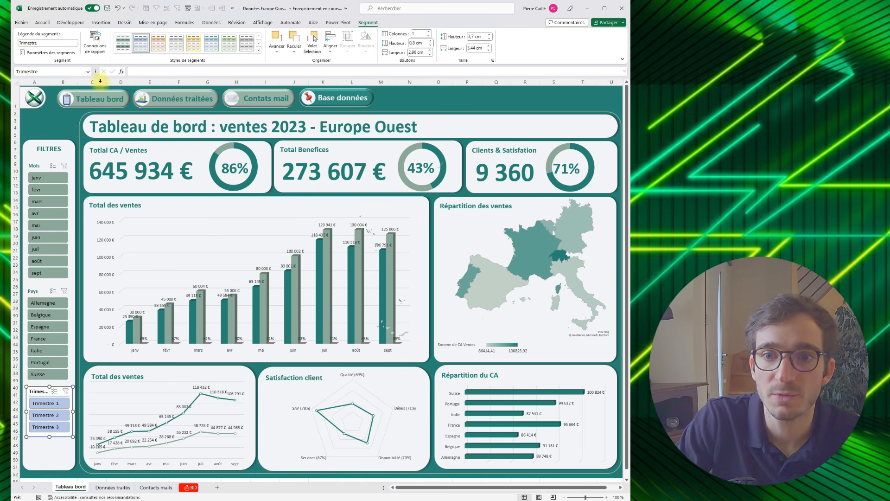
left_click(122, 47)
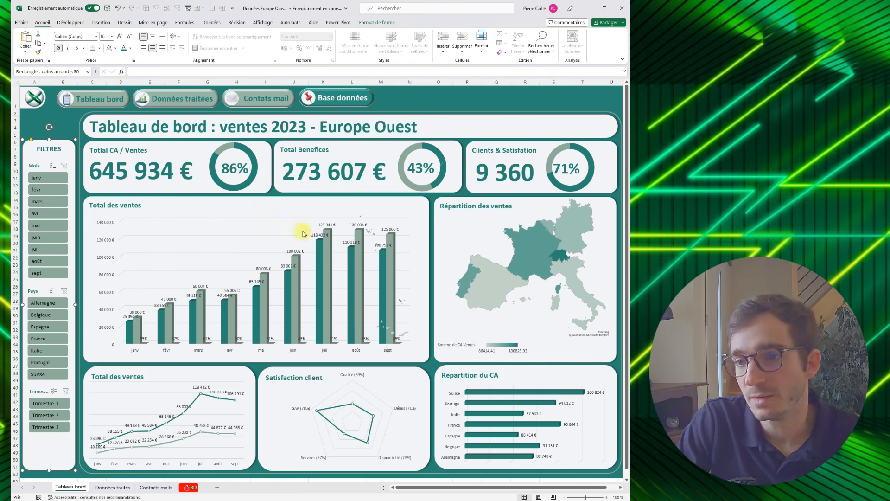
left_click(473, 107)
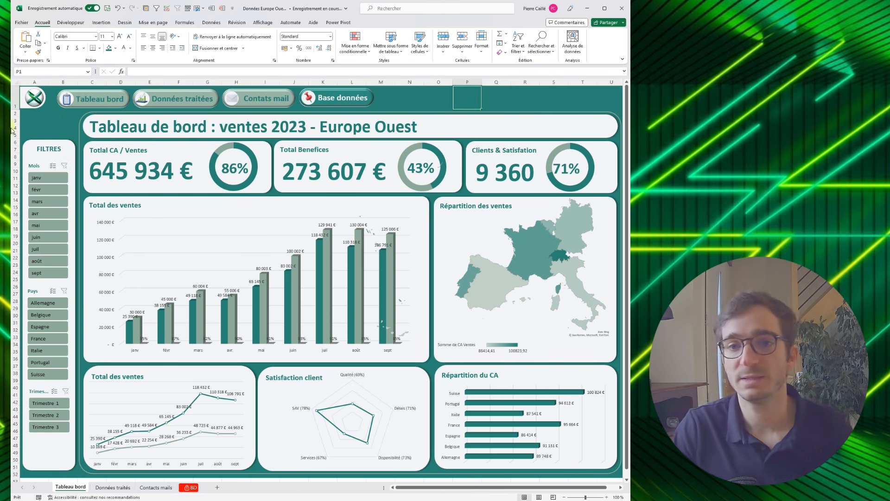
- Test the navigation links to the Données traités and Contacts mails sheets and return to Tableau bord
left_click(194, 97)
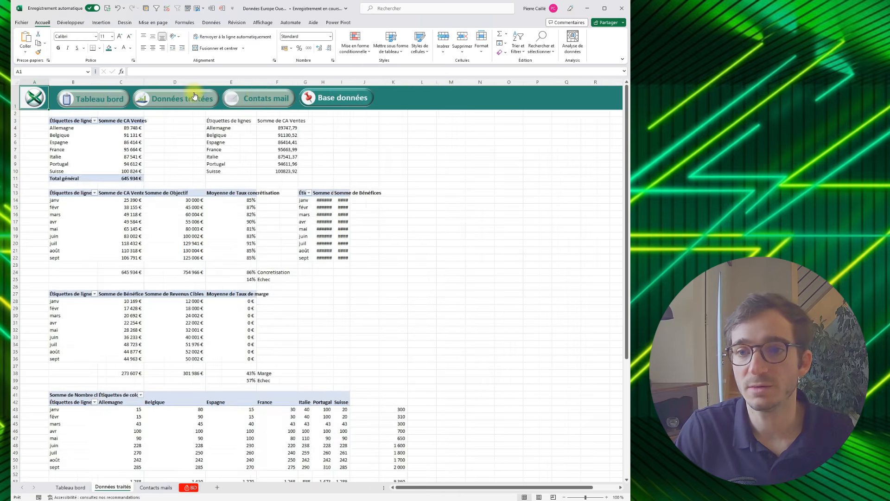
left_click(258, 99)
left_click(97, 101)
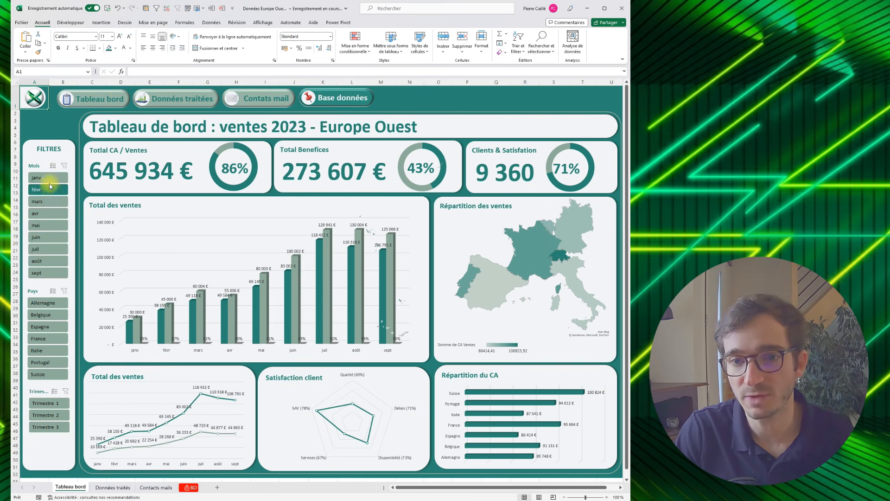
- Test the slicers by filtering on janv and Trimestre 1, then reselect all months from janv to sept
left_click(49, 179)
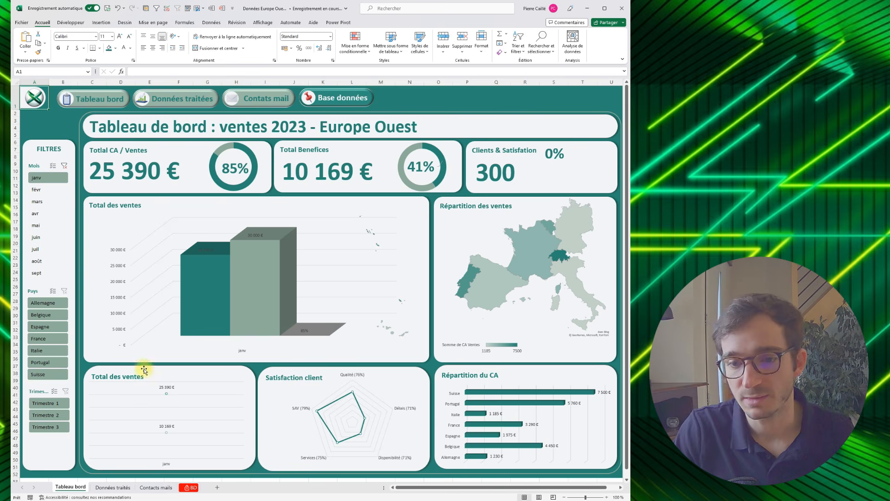
left_click(37, 403)
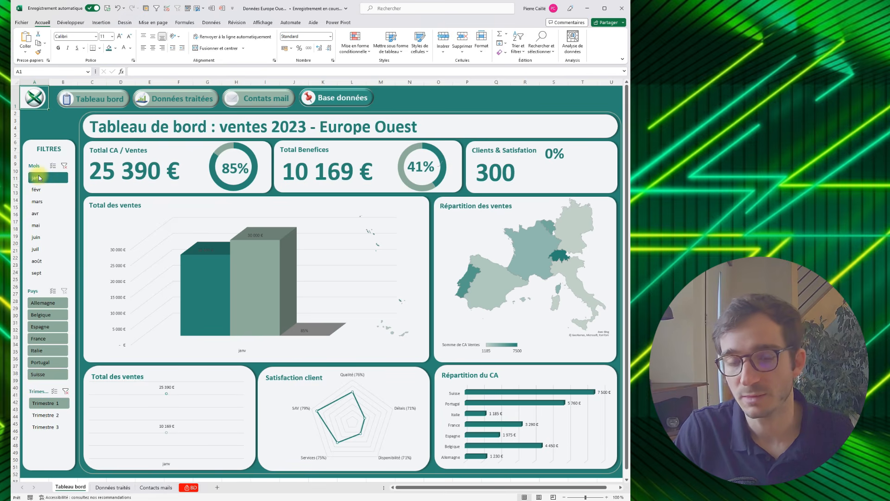
left_click_drag(39, 277, 39, 277)
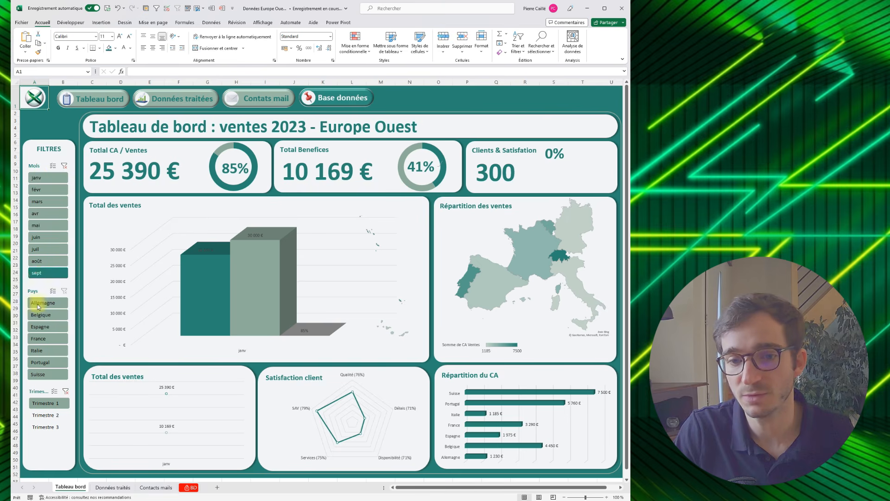
- Check the dashboard for individual quarters by switching the Trimestre slicer between Trimestre 1 and Trimestre 2
left_click(43, 404)
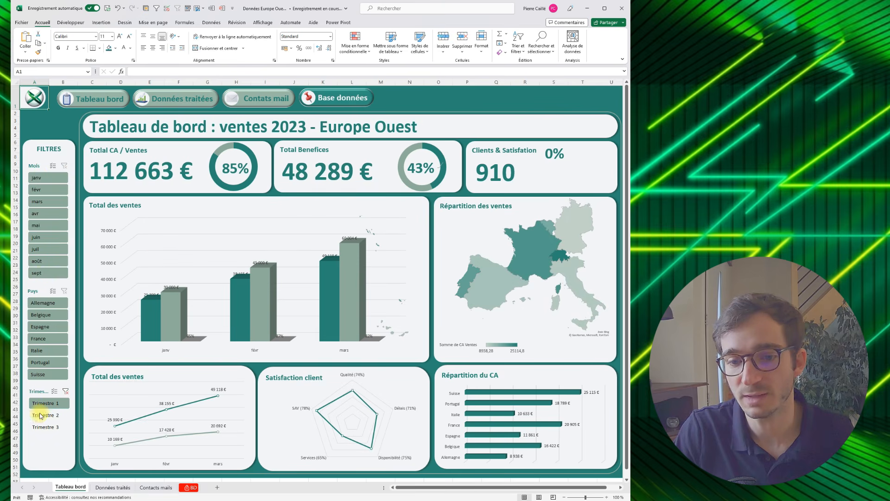
left_click(41, 416)
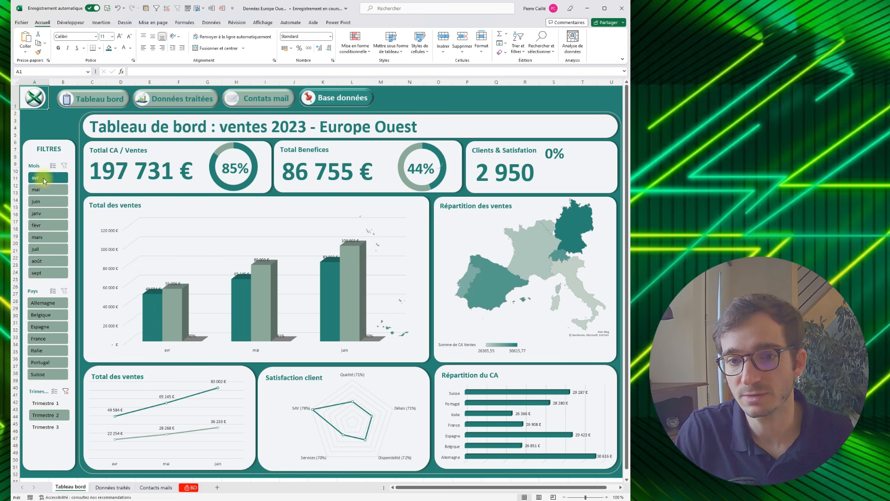
left_click(39, 403)
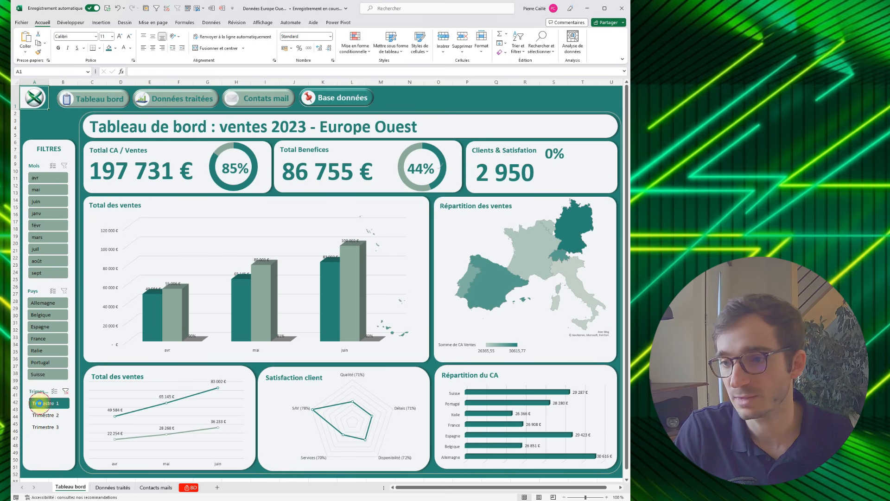
- Reselect all three quarters and filter the Pays slicer to Allemagne, Belgique, Espagne and France
left_click(45, 416)
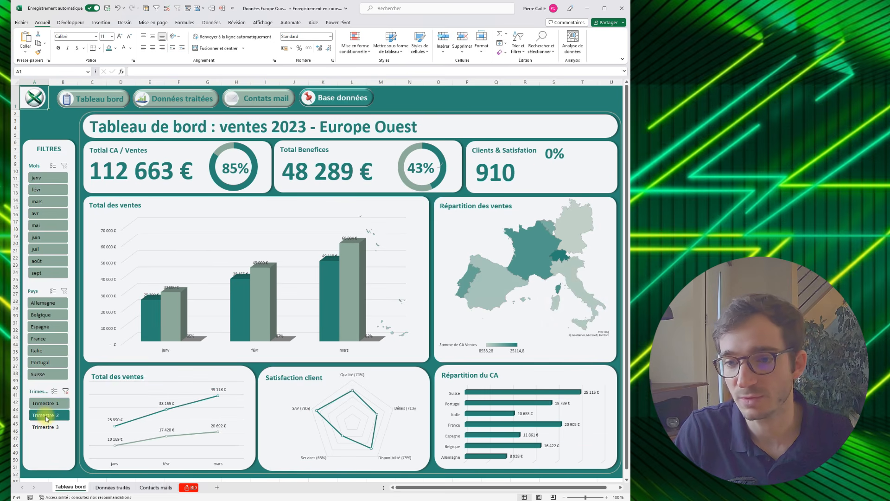
left_click(45, 428)
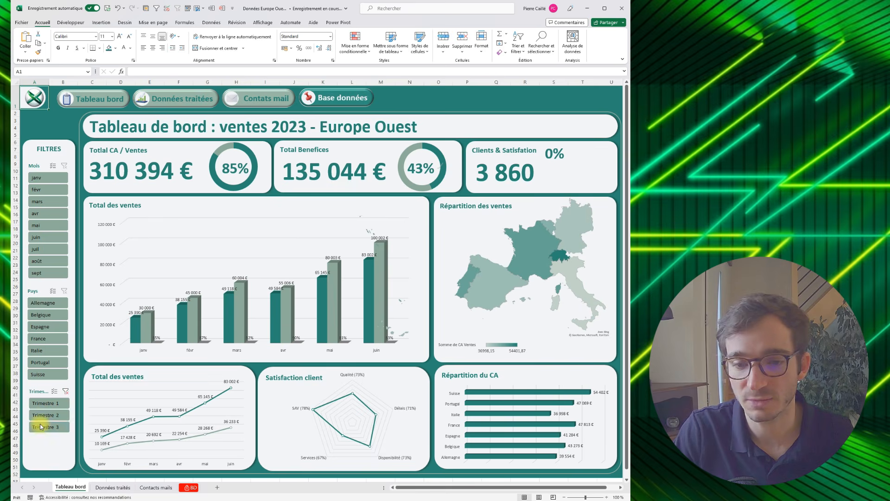
left_click(34, 303)
left_click(37, 338, "shift")
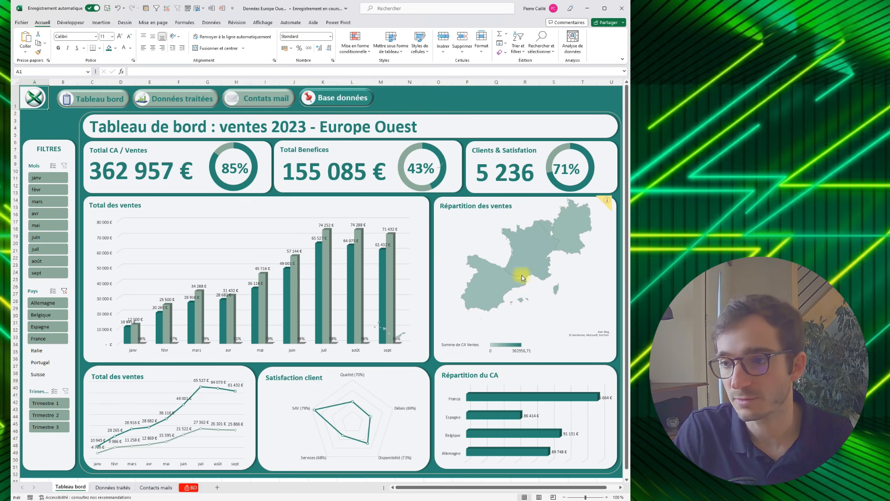